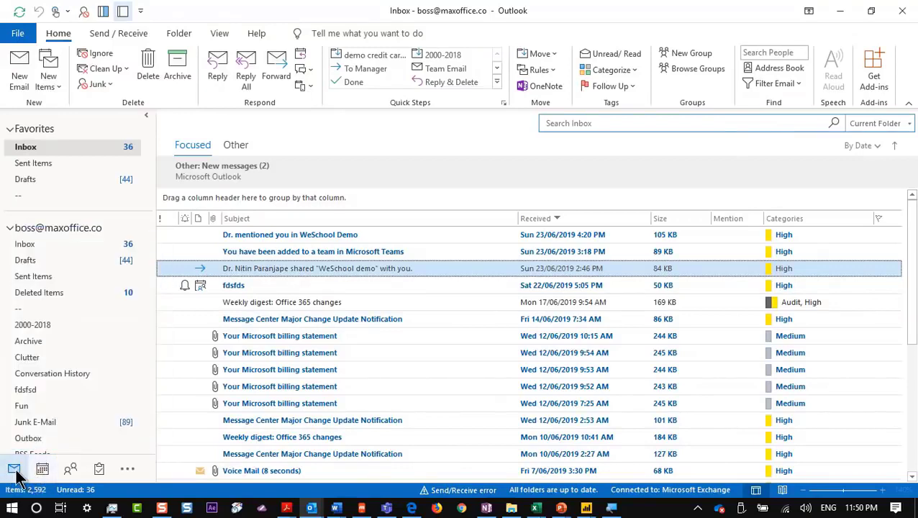
Open the To-Do List among the task folders to view all pending tasks.
{"action": "mouse_move", "coordinate": [97, 478]}
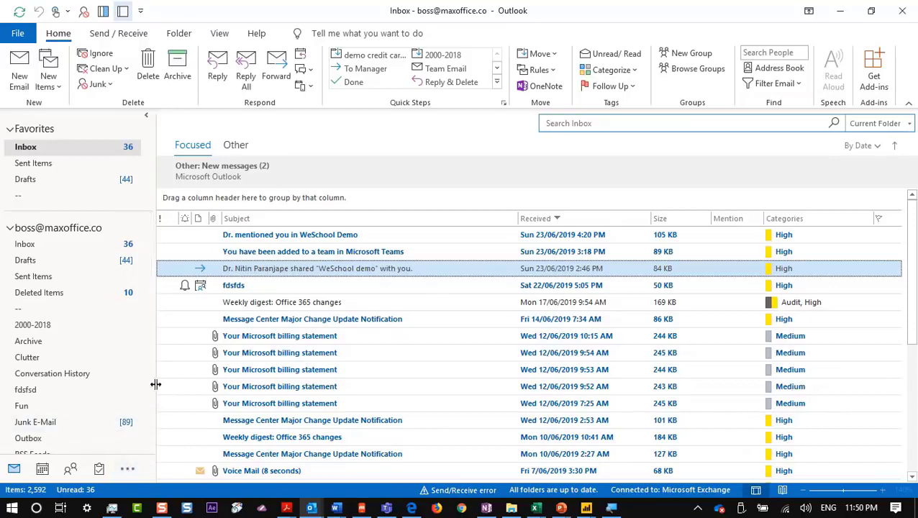
{"action": "left_click", "coordinate": [100, 472]}
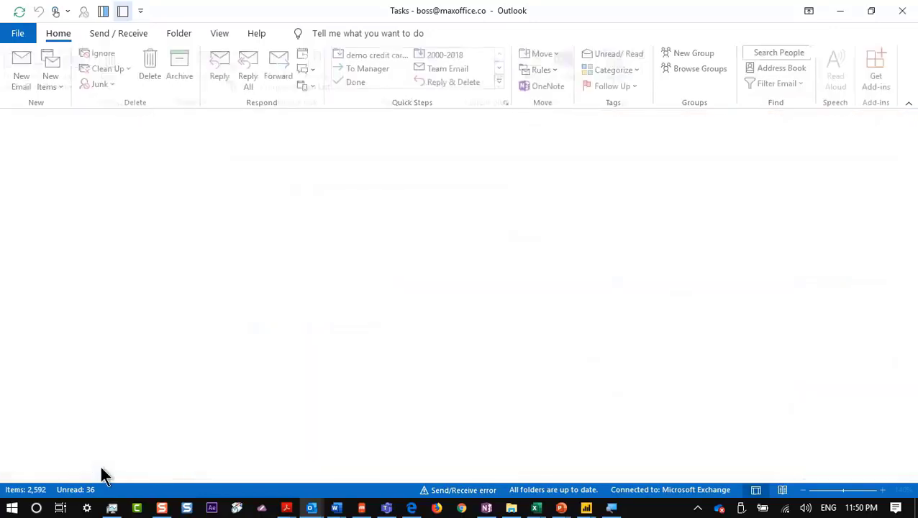
{"action": "left_click", "coordinate": [32, 142]}
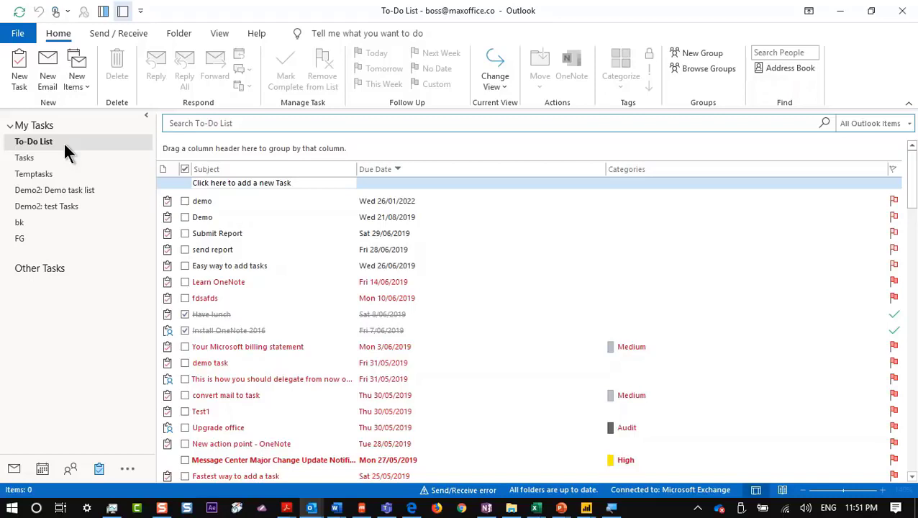
Flag the Inbox billing statement email received 12/06/2019 10:15 AM for follow-up and look it up in the To-Do List.
{"action": "left_click", "coordinate": [15, 469]}
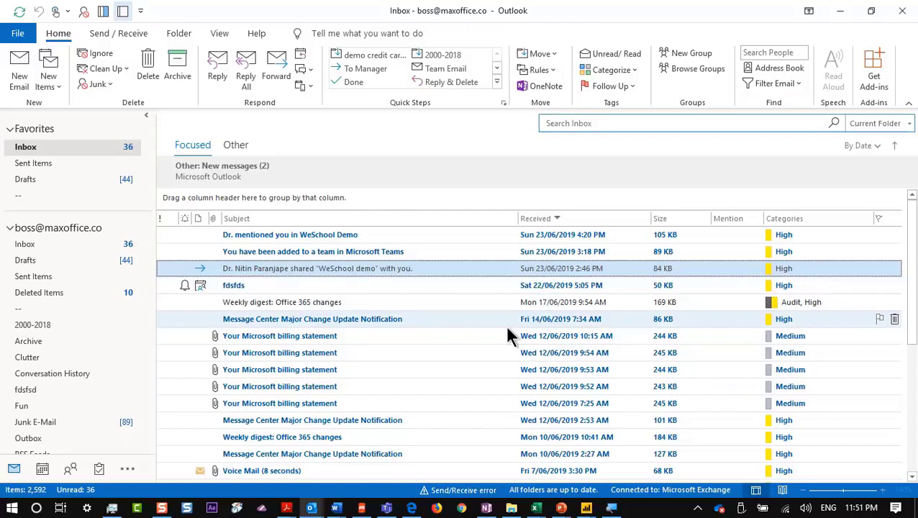
{"action": "left_click", "coordinate": [879, 335]}
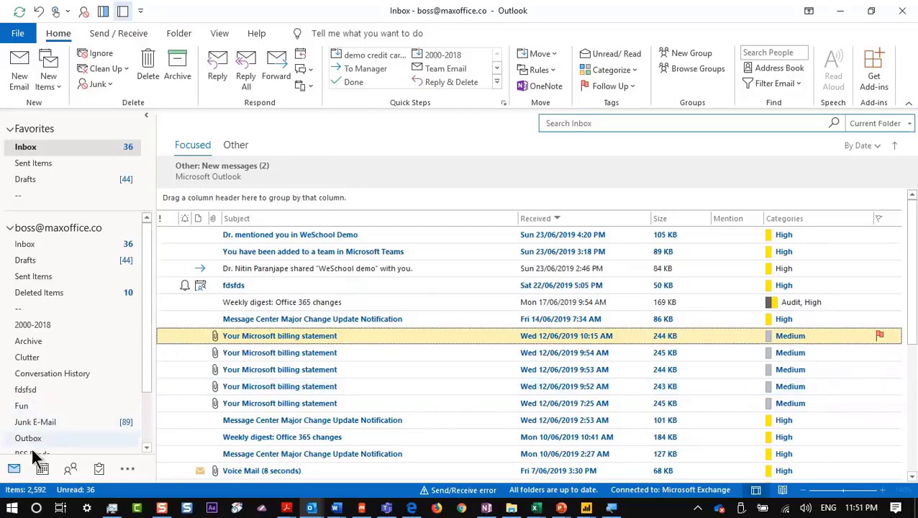
{"action": "left_click", "coordinate": [98, 470]}
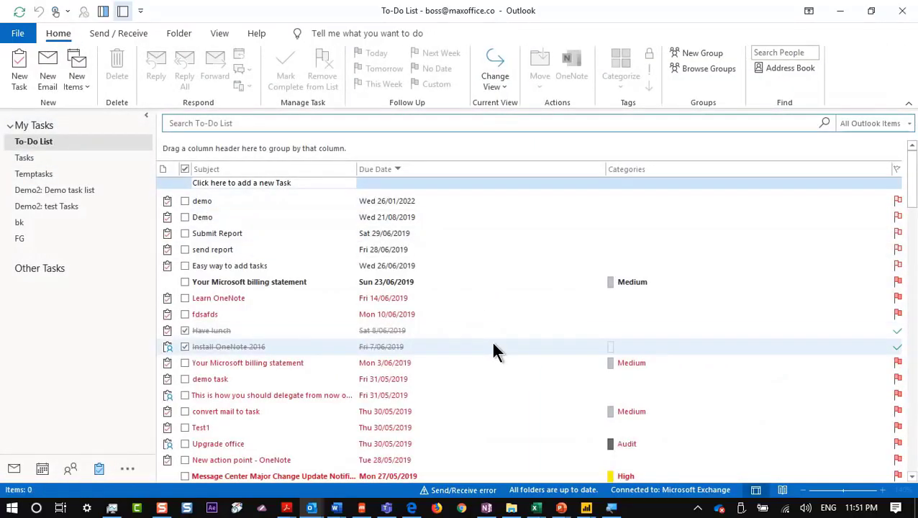
{"action": "scroll", "coordinate": [491, 340], "scroll_direction": "down", "scroll_amount": 8}
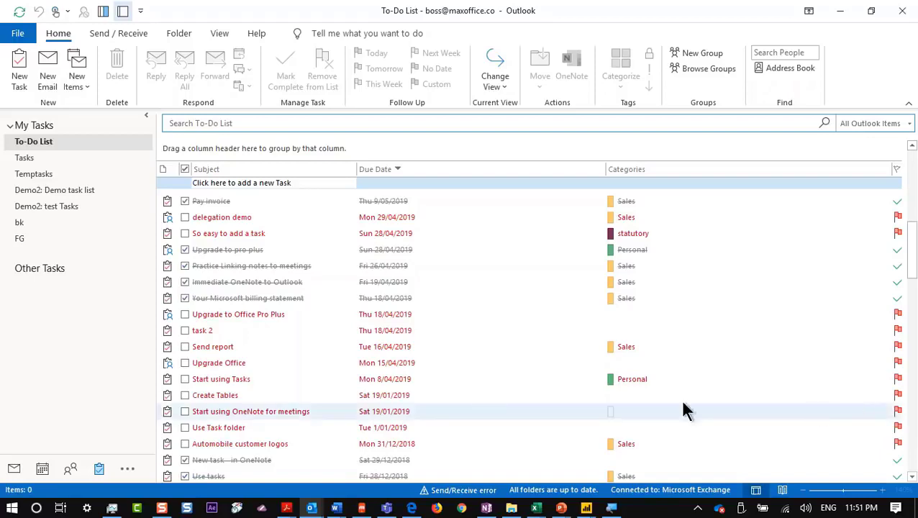
Open the Tasks folder and view a blank new task form, closing it without entering anything.
{"action": "left_click", "coordinate": [80, 161]}
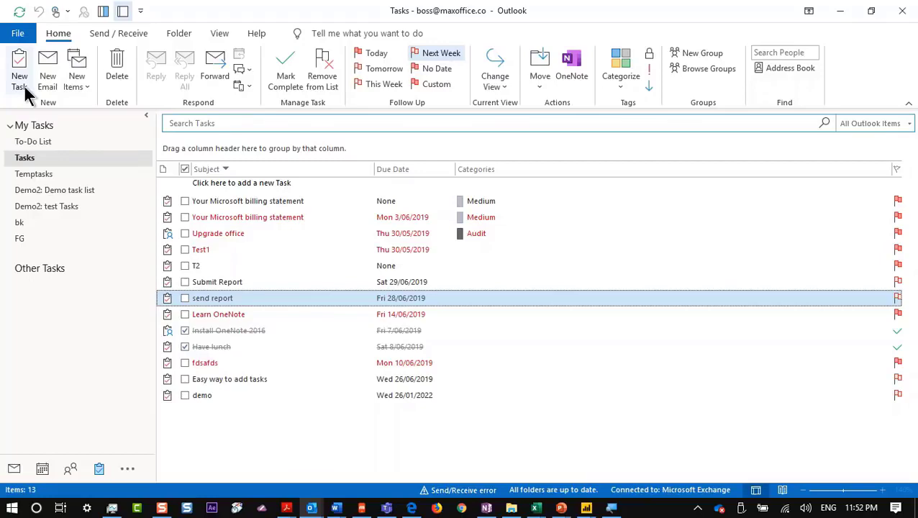
{"action": "left_click", "coordinate": [22, 82]}
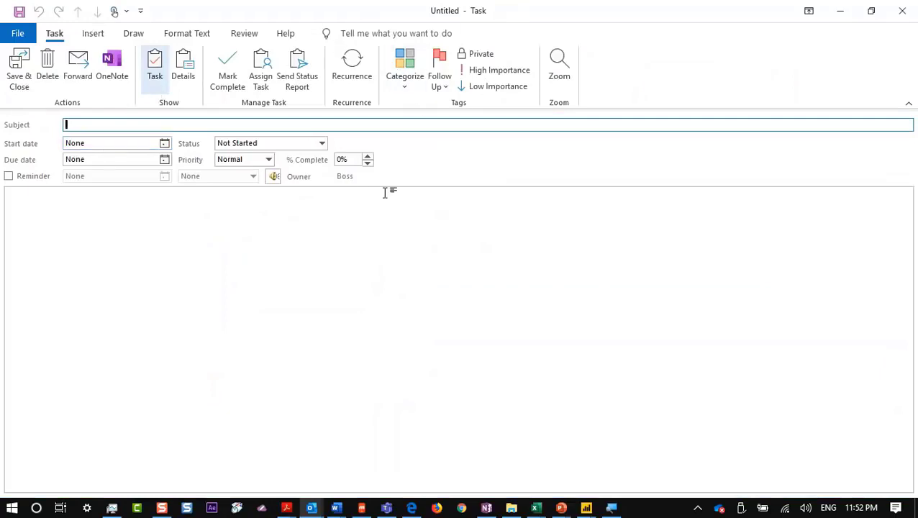
{"action": "left_click", "coordinate": [903, 11]}
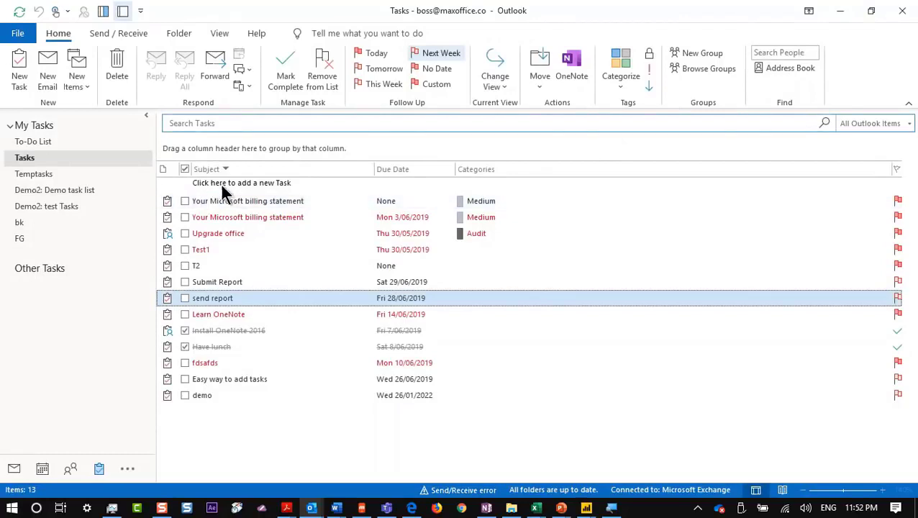
Add a task named "simple" directly in the Tasks list with the due date entered as 3d.
{"action": "left_click", "coordinate": [297, 185]}
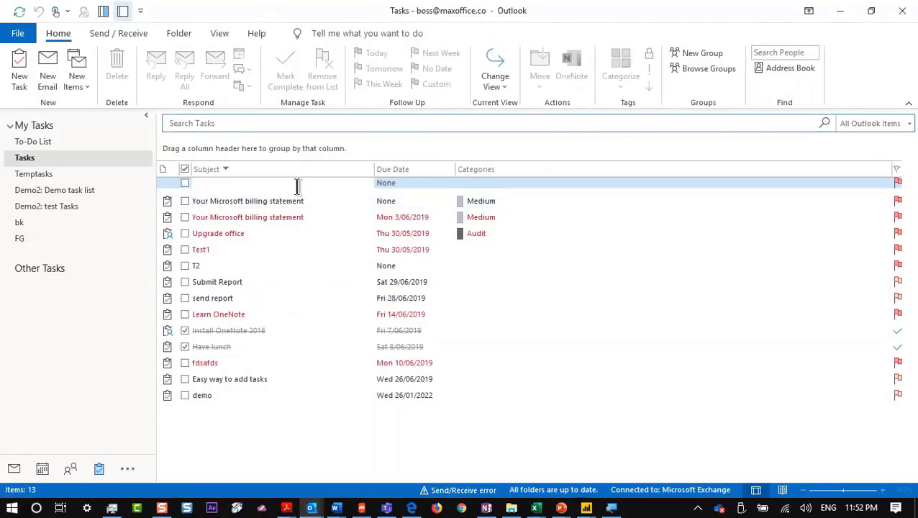
{"action": "type", "text": "simple"}
{"action": "key", "text": "Tab"}
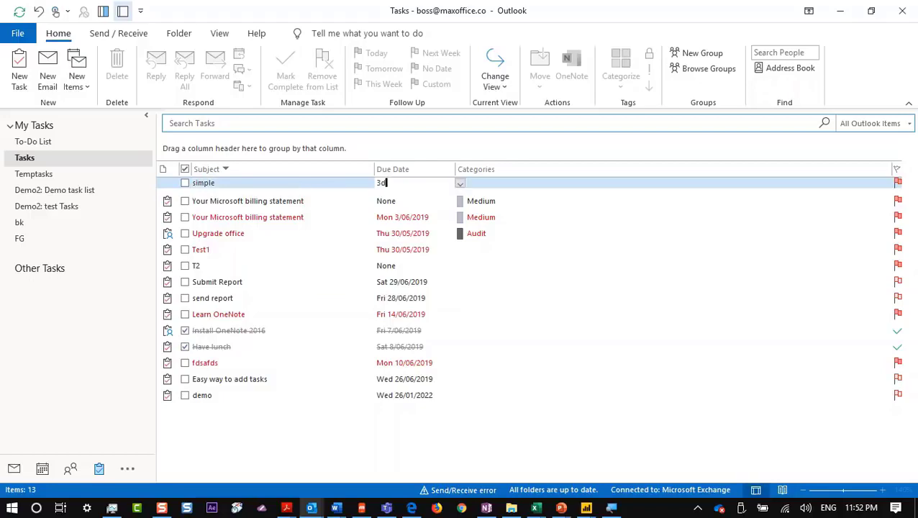
{"action": "key", "text": "Return"}
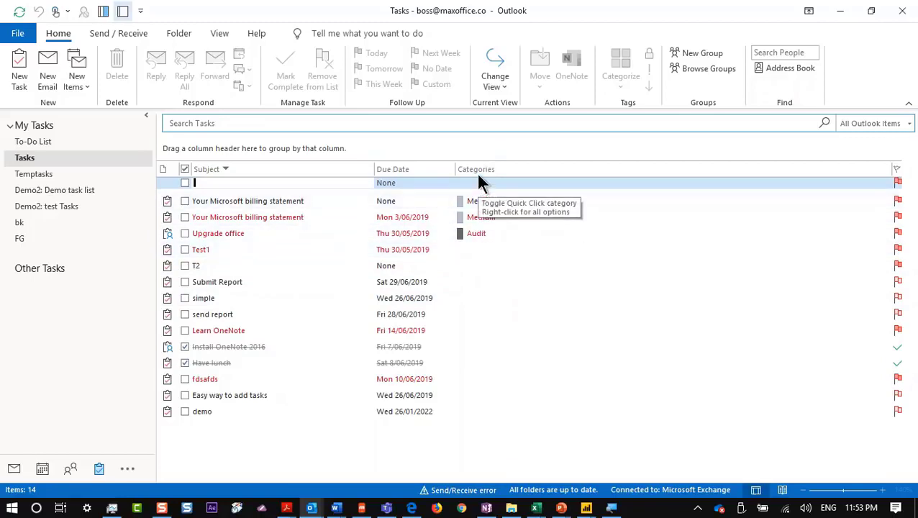
Examine the full list of color categories from the Test1 task, highlighting Green Category without assigning it.
{"action": "right_click", "coordinate": [483, 245]}
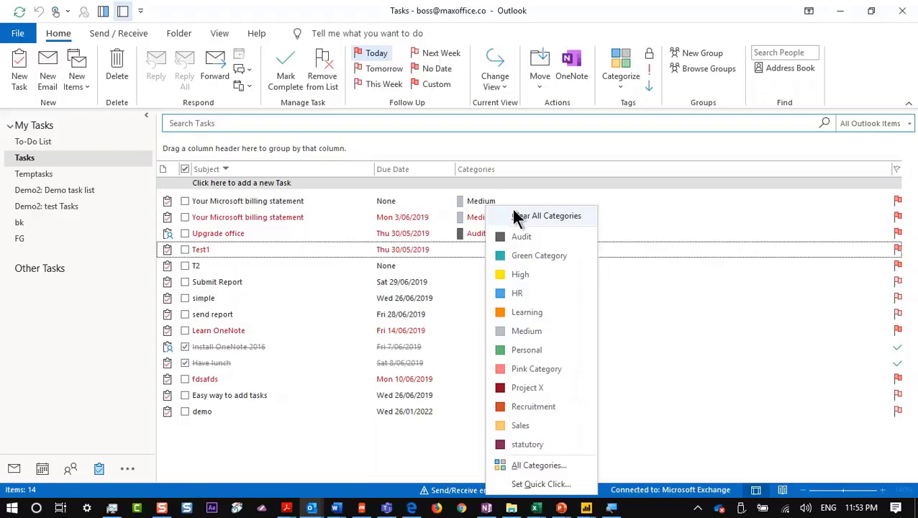
{"action": "left_click", "coordinate": [536, 470]}
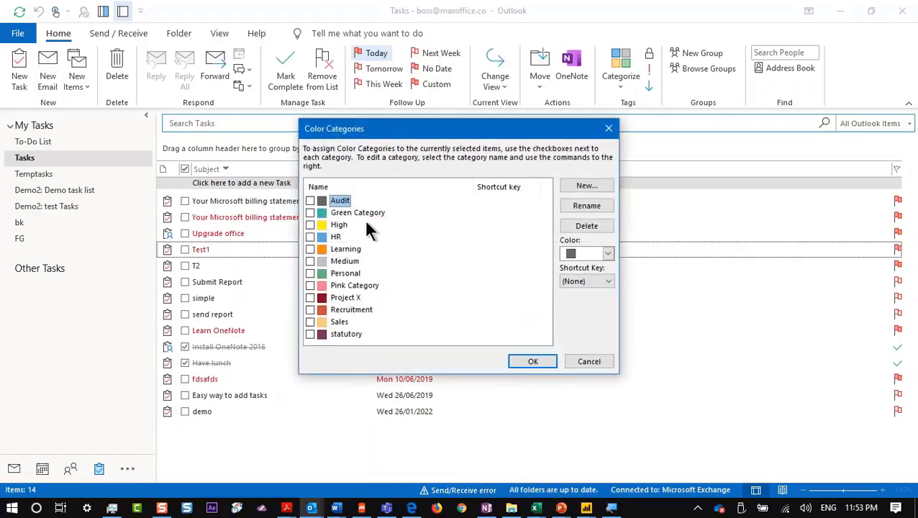
{"action": "left_click", "coordinate": [361, 213]}
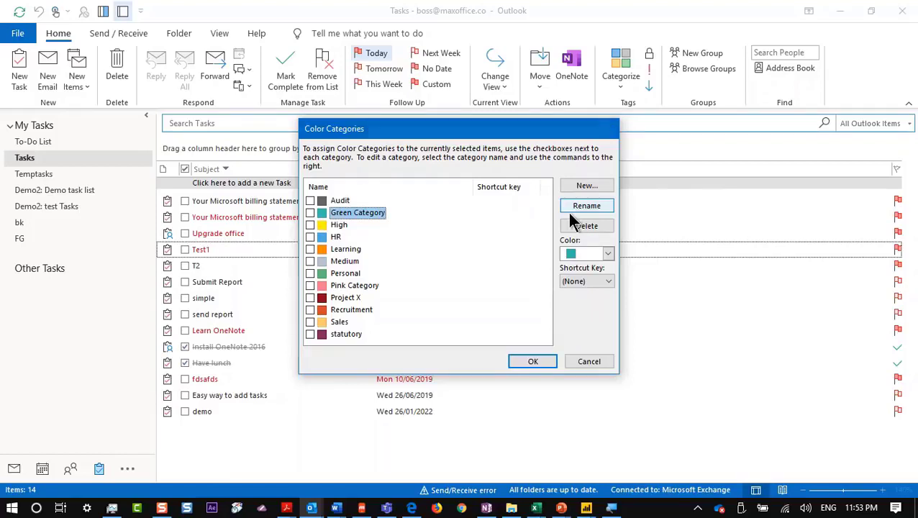
{"action": "key", "text": "Return"}
Assign the Sales category to the tasks Test1, simple and fdsafds.
{"action": "right_click", "coordinate": [474, 251]}
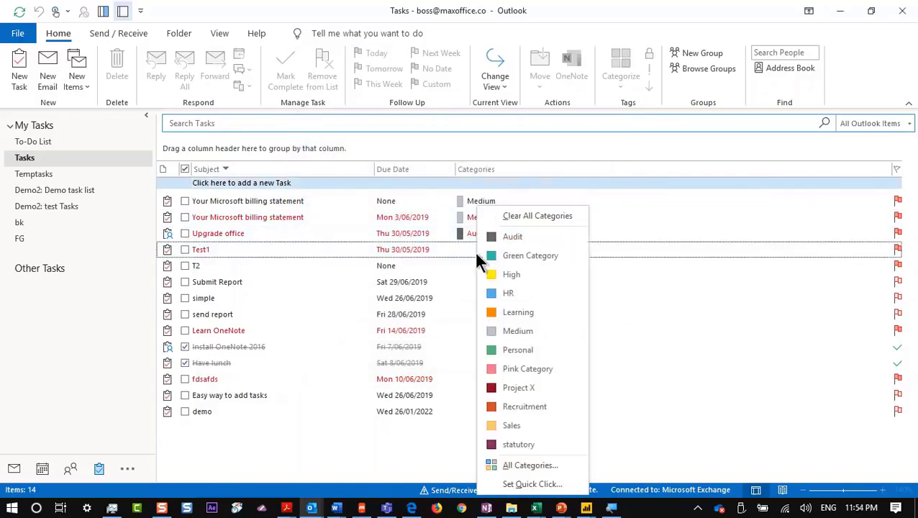
{"action": "left_click", "coordinate": [512, 426]}
{"action": "left_click", "coordinate": [484, 300]}
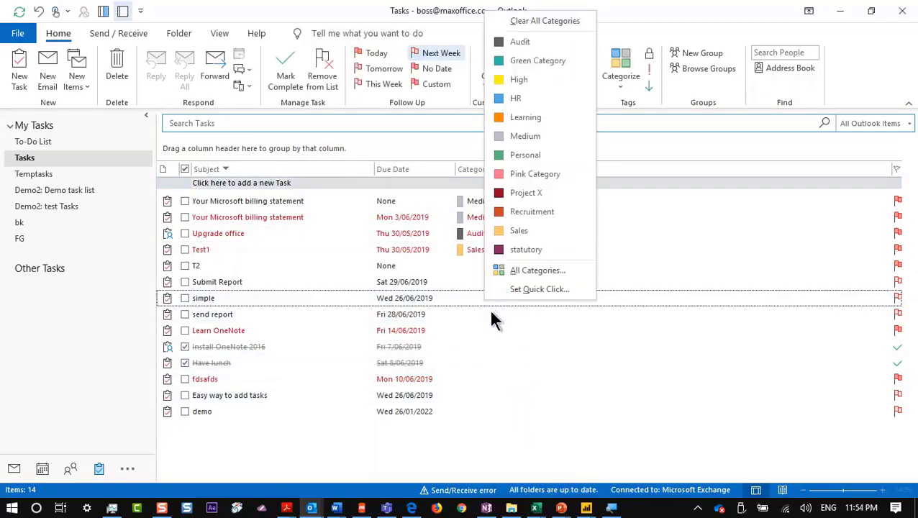
{"action": "left_click", "coordinate": [521, 229]}
{"action": "left_click", "coordinate": [482, 379]}
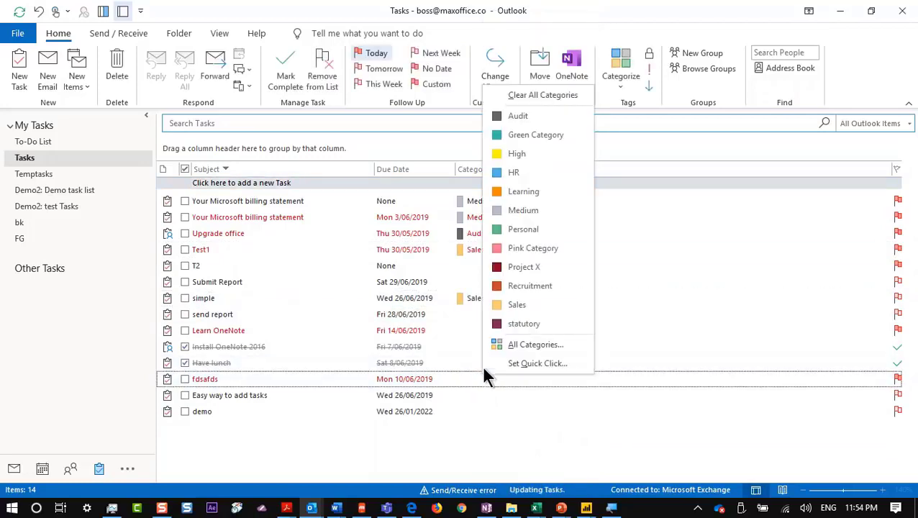
{"action": "left_click", "coordinate": [514, 307]}
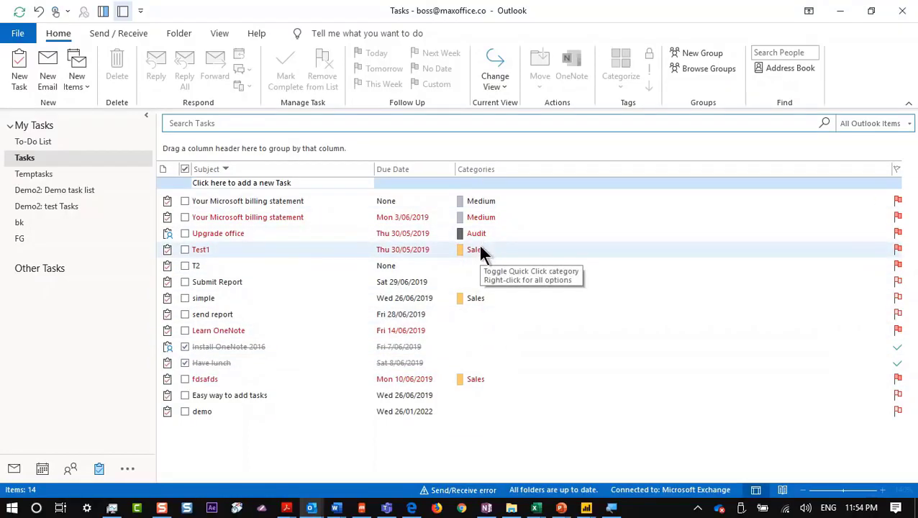
Search the Tasks folder for items in the Sales category, and clear the search.
{"action": "left_click", "coordinate": [264, 123]}
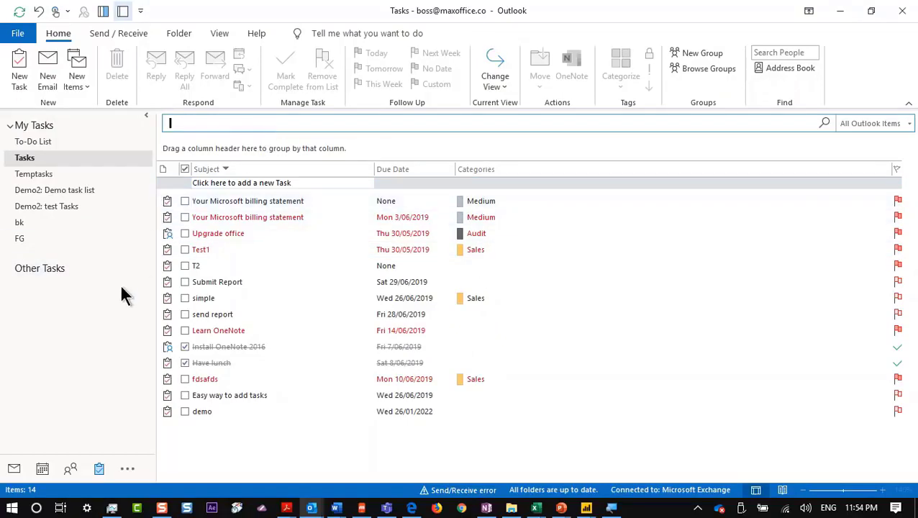
{"action": "left_click", "coordinate": [237, 266]}
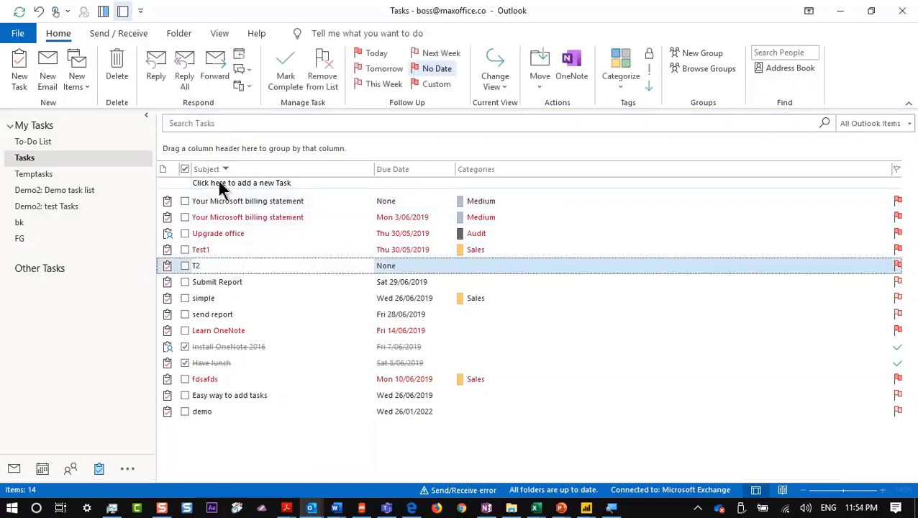
{"action": "left_click", "coordinate": [213, 124]}
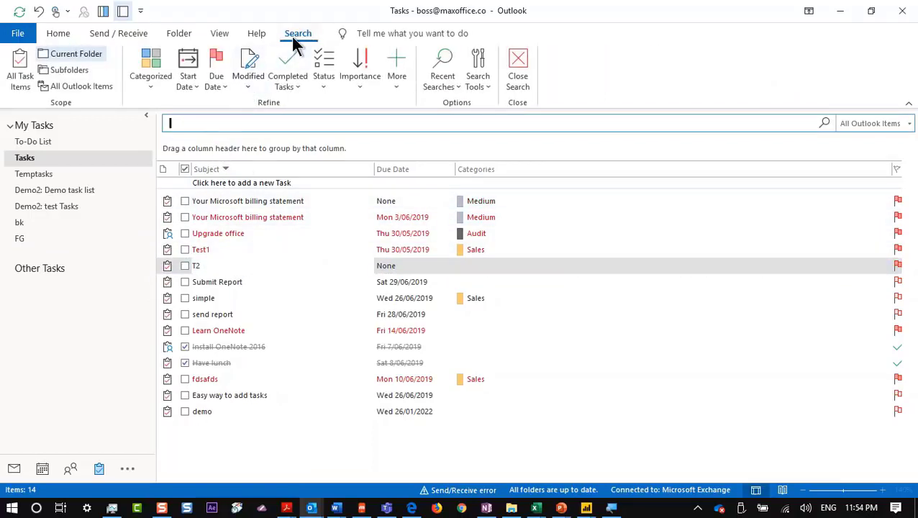
{"action": "left_click", "coordinate": [165, 76]}
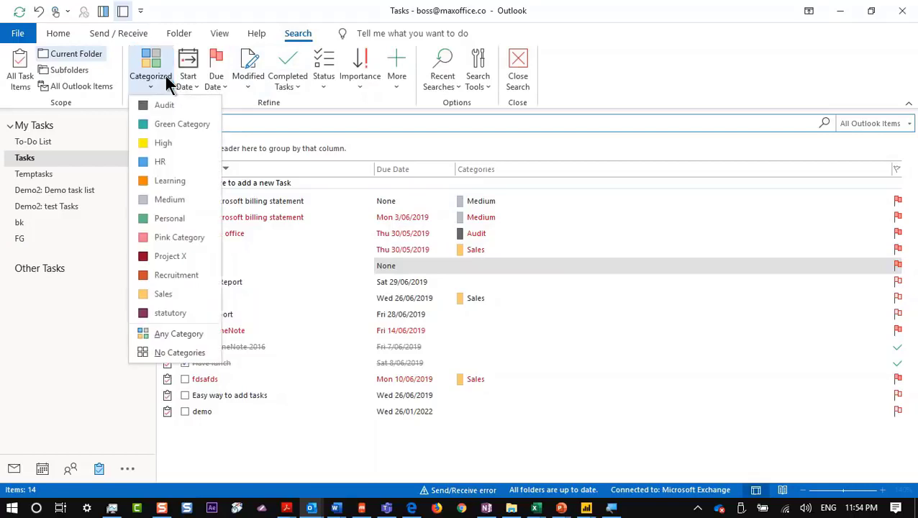
{"action": "left_click", "coordinate": [160, 297]}
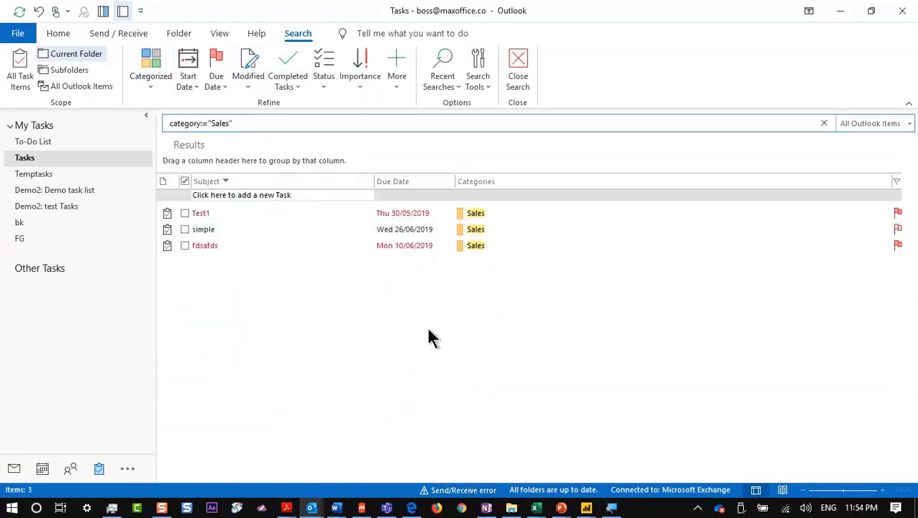
{"action": "key", "text": "Escape"}
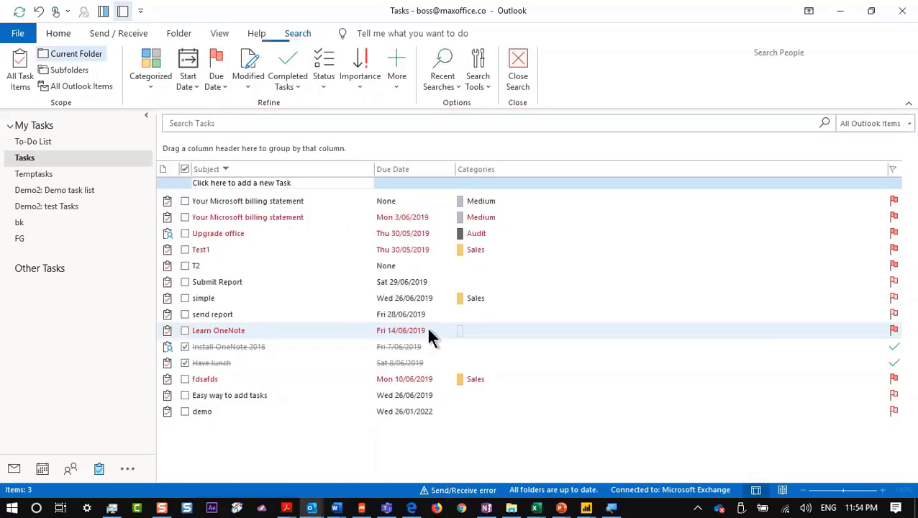
Assign the Sales category to the "Your Microsoft billing statement" appointment on Wednesday 19 June in the calendar.
{"action": "left_click", "coordinate": [41, 469]}
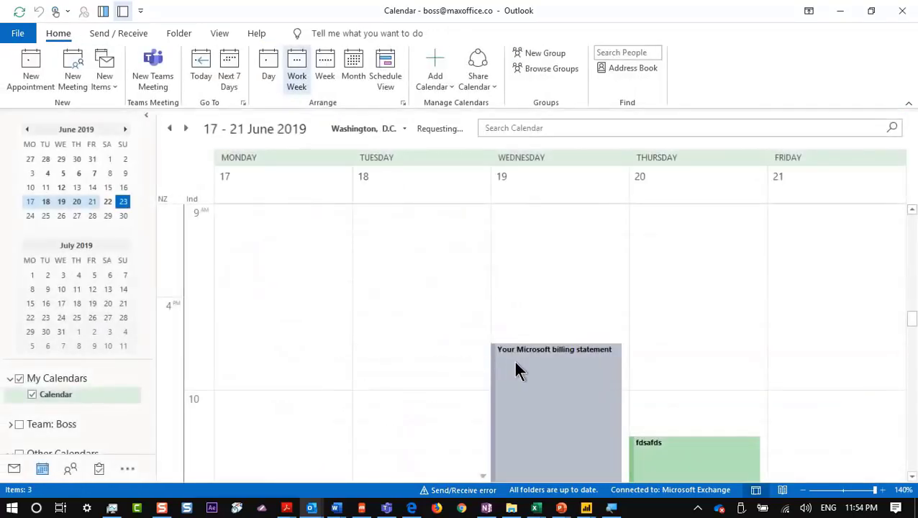
{"action": "right_click", "coordinate": [525, 362]}
{"action": "mouse_move", "coordinate": [579, 312]}
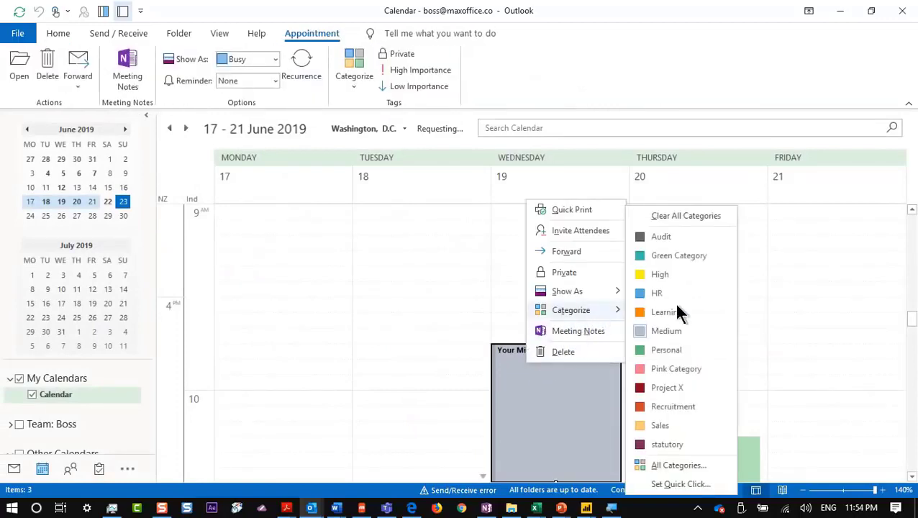
{"action": "left_click", "coordinate": [660, 426]}
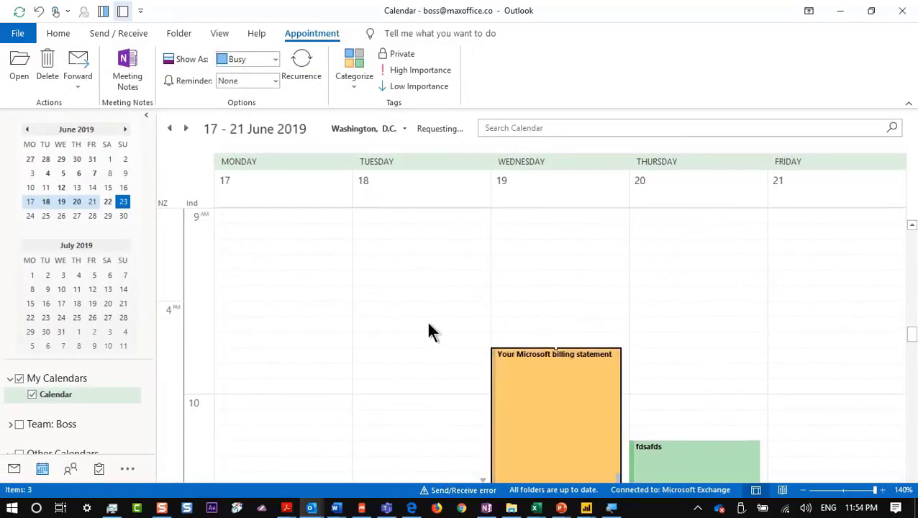
Add the Recruitment category to the Inbox billing statement email received 12/06/2019 9:54 AM.
{"action": "left_click", "coordinate": [14, 468]}
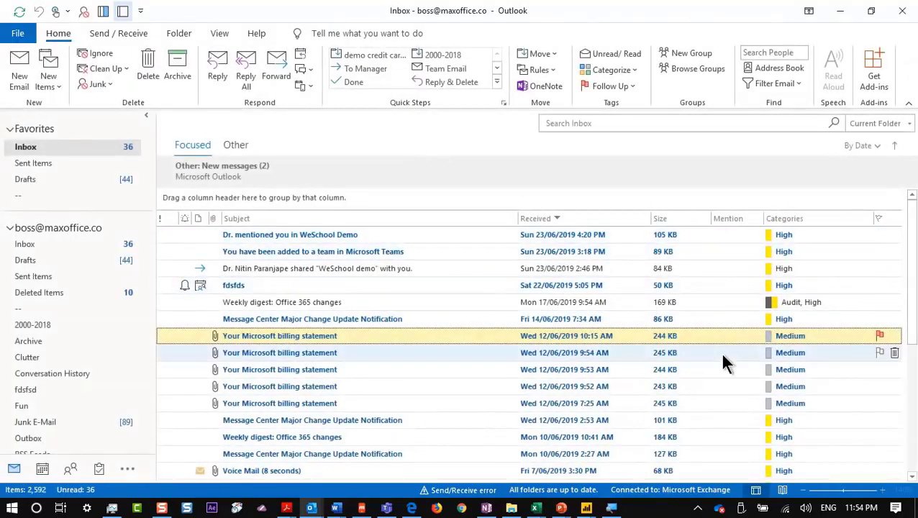
{"action": "left_click", "coordinate": [787, 353]}
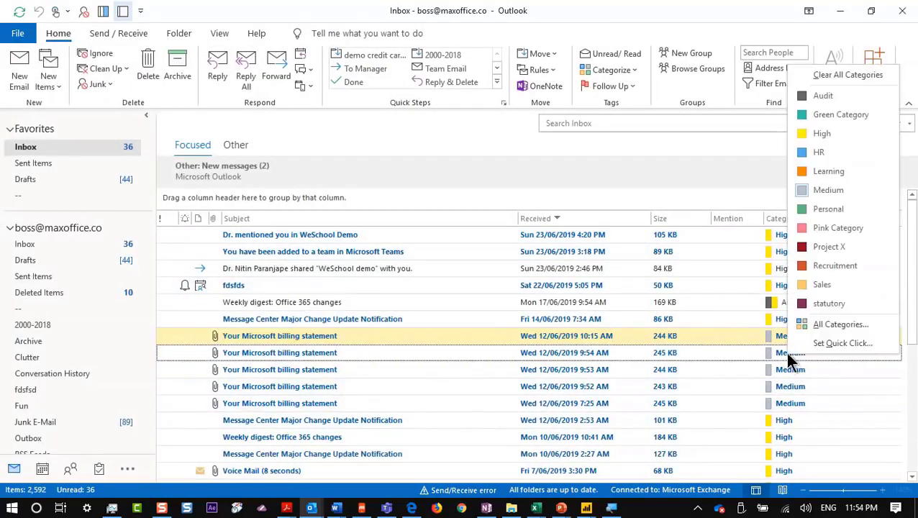
{"action": "left_click", "coordinate": [828, 267]}
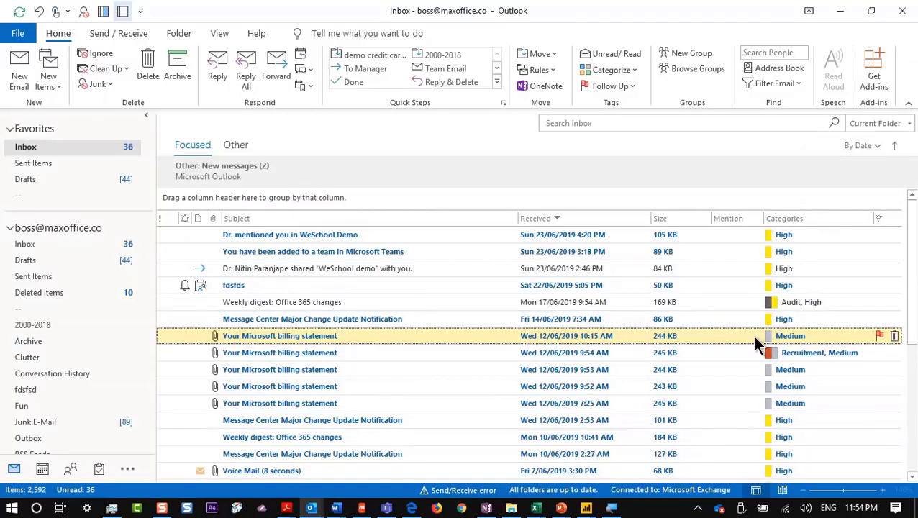
Return to the Tasks folder to view the categorized task list.
{"action": "mouse_move", "coordinate": [403, 510]}
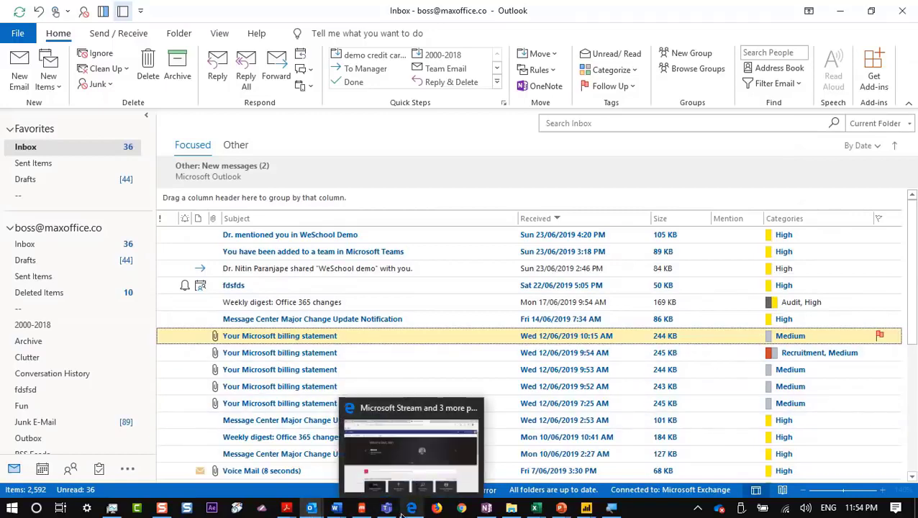
{"action": "left_click", "coordinate": [100, 472]}
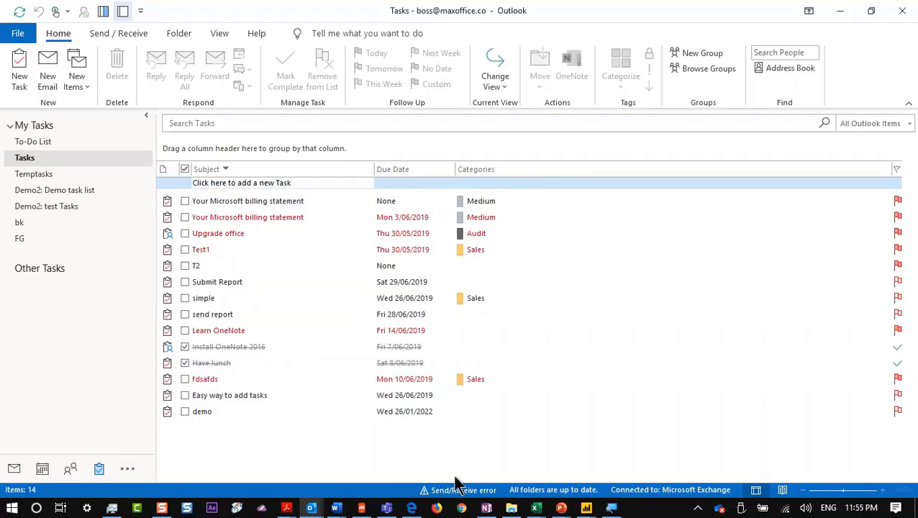
{"action": "mouse_move", "coordinate": [561, 508]}
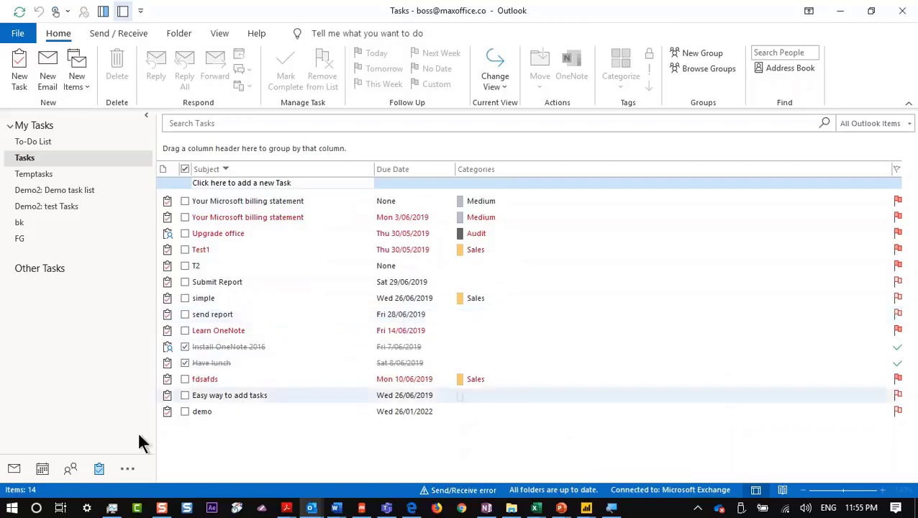
Try a 0-minute reminder on the "Your Microsoft billing statement" appointment on Wednesday 19 June in the calendar, and discard the change.
{"action": "left_click", "coordinate": [36, 467]}
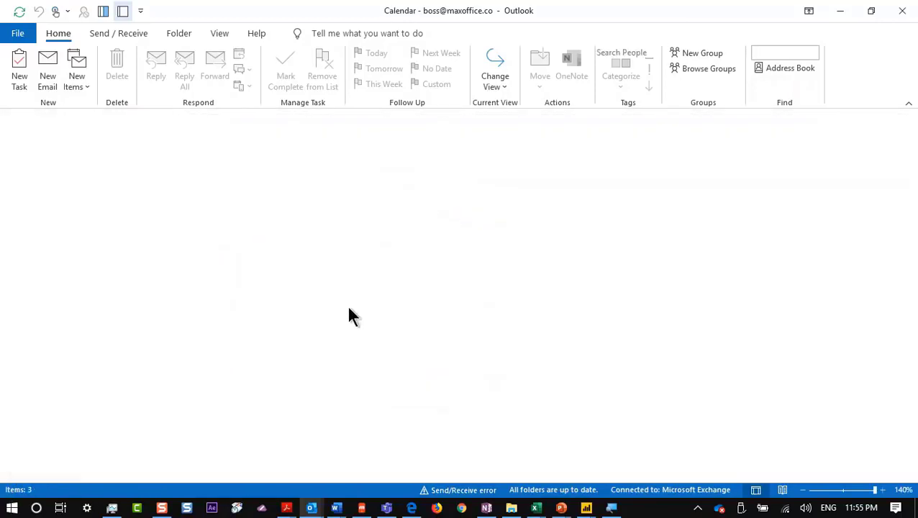
{"action": "left_click", "coordinate": [529, 376]}
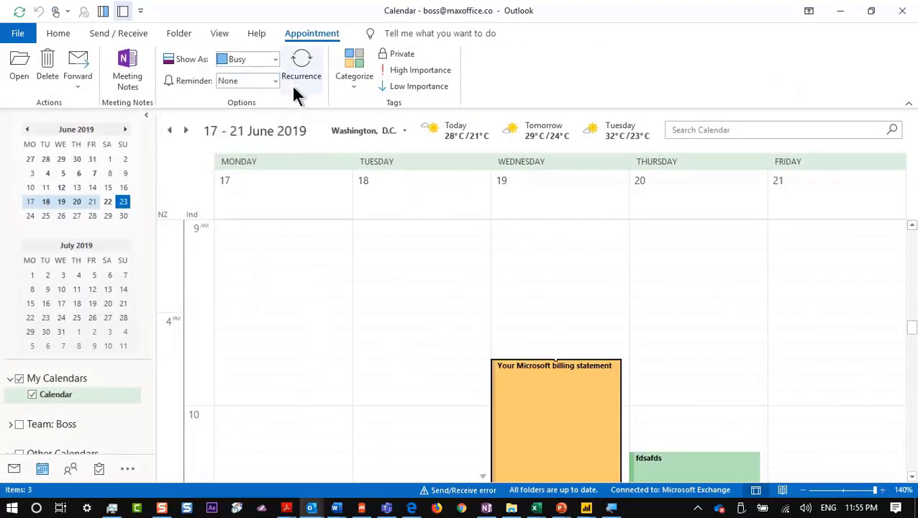
{"action": "mouse_move", "coordinate": [526, 406]}
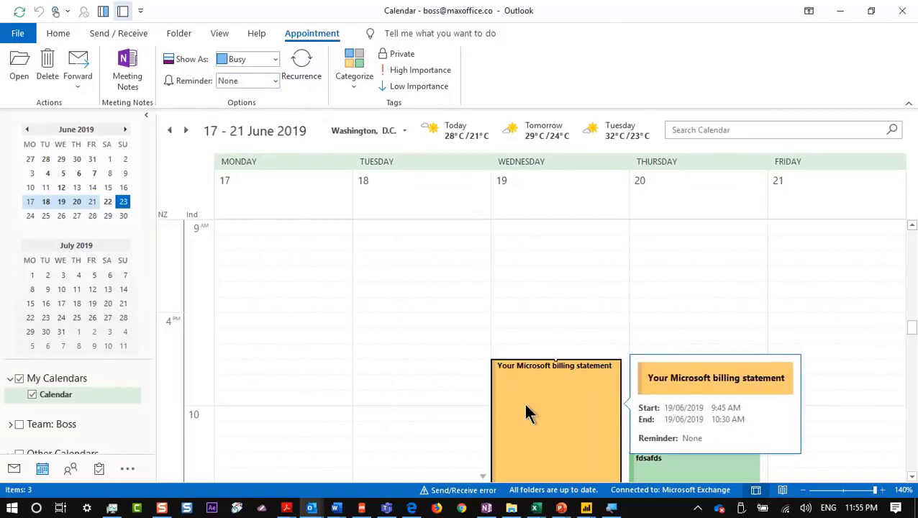
{"action": "double_click", "coordinate": [525, 404]}
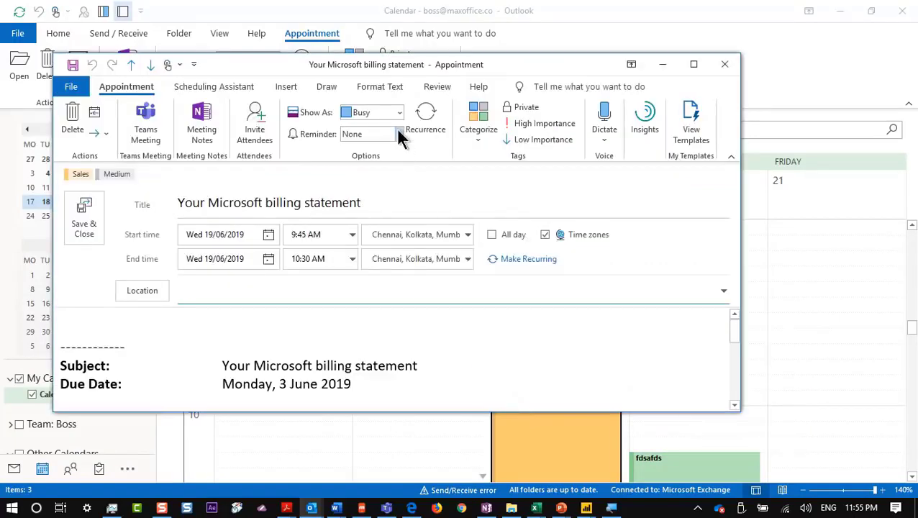
{"action": "left_click", "coordinate": [399, 134]}
{"action": "left_click", "coordinate": [370, 167]}
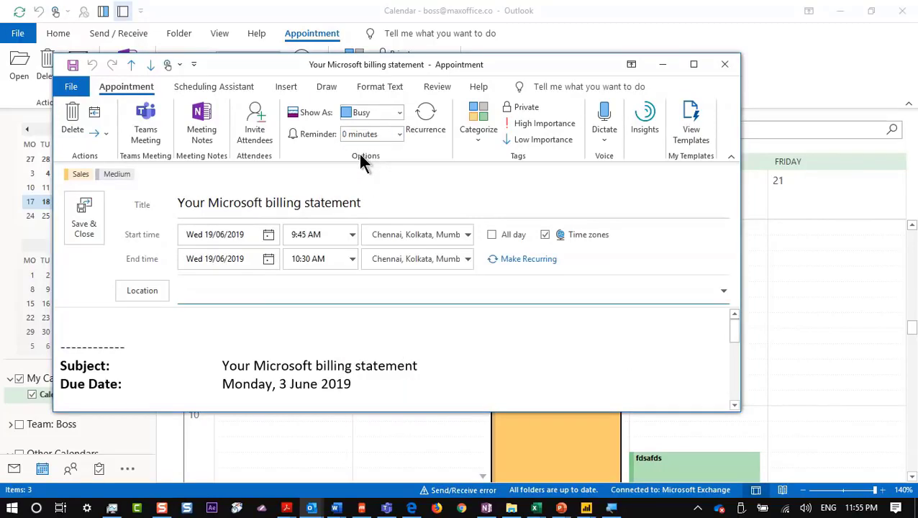
{"action": "left_click", "coordinate": [724, 64]}
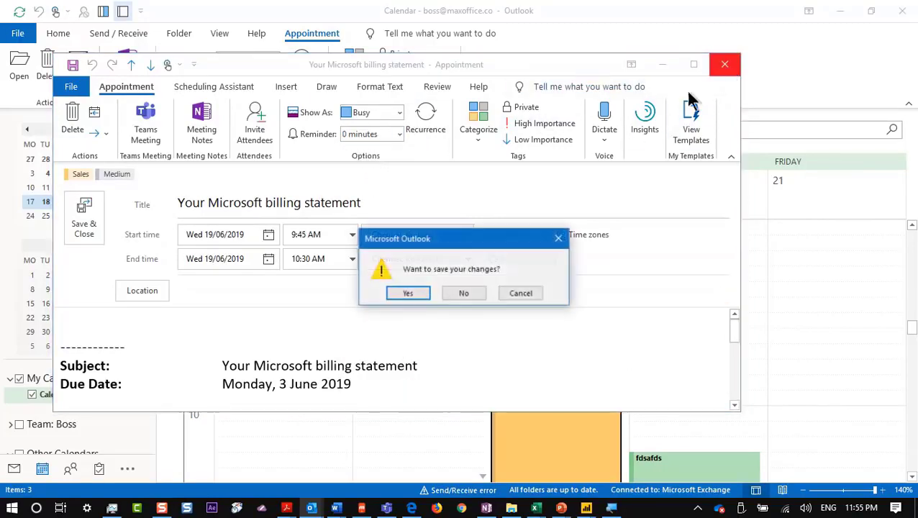
{"action": "left_click", "coordinate": [468, 293]}
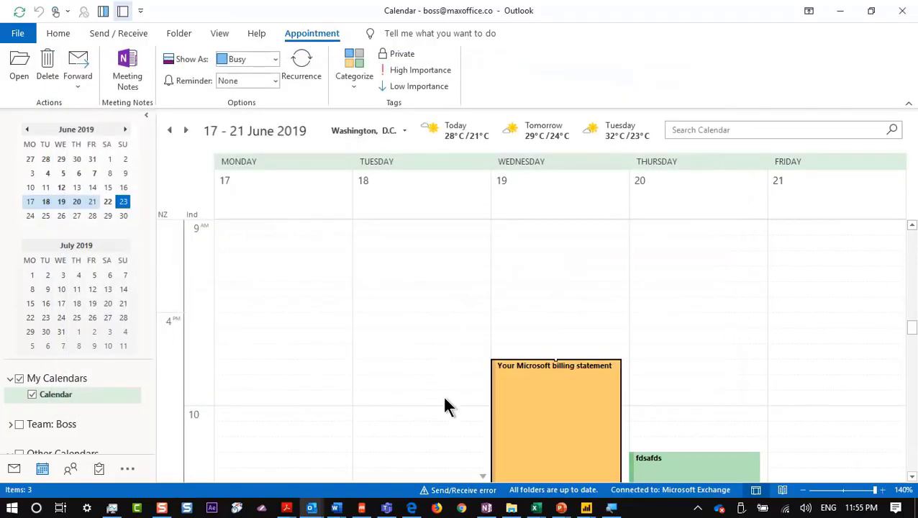
Try a reminder for Wed 19/06/2019 on the "send report" task, turn it off again, and close the task without saving.
{"action": "left_click", "coordinate": [98, 473]}
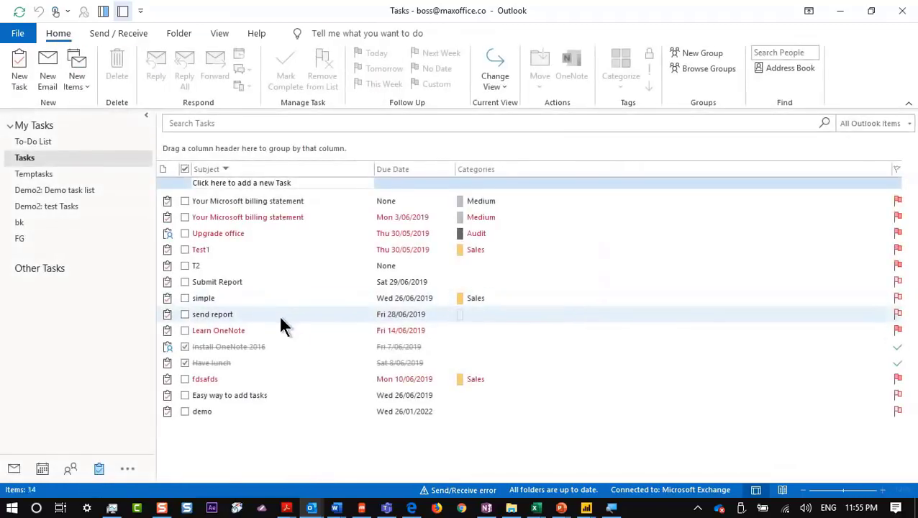
{"action": "double_click", "coordinate": [280, 316]}
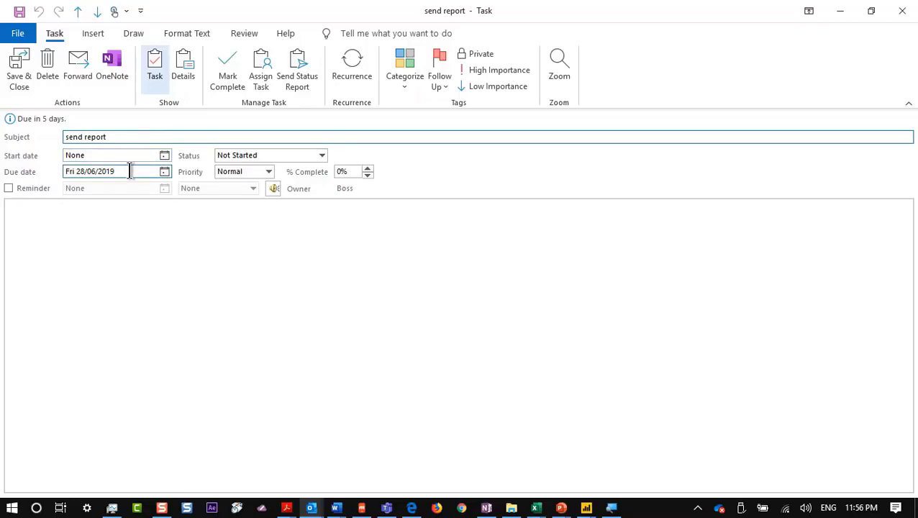
{"action": "left_click", "coordinate": [28, 188]}
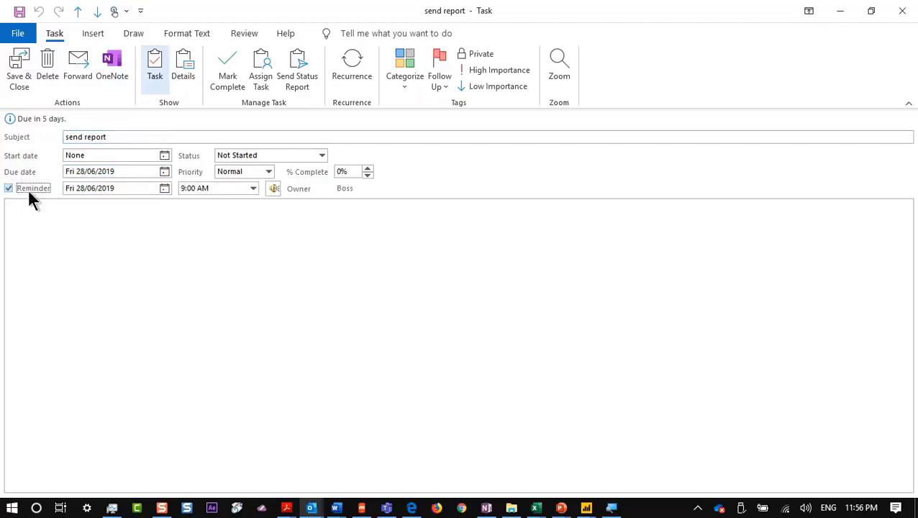
{"action": "left_click", "coordinate": [164, 188]}
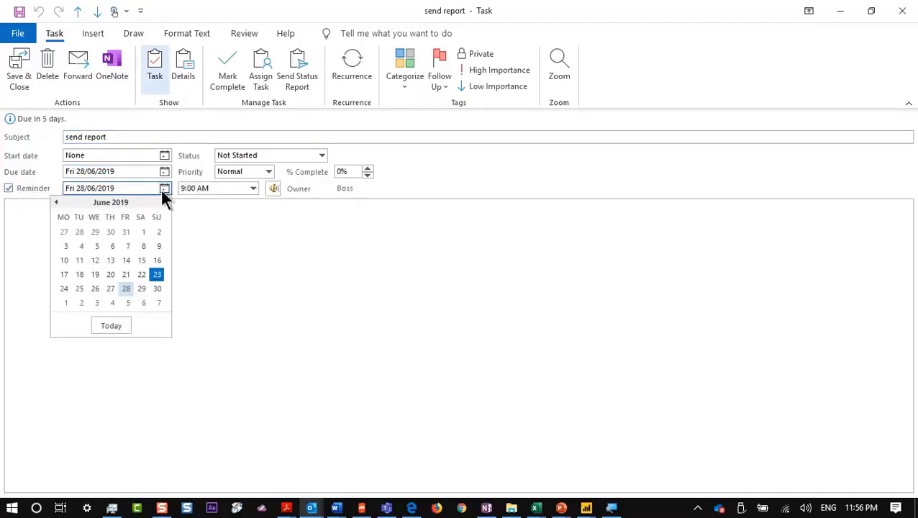
{"action": "left_click", "coordinate": [97, 276]}
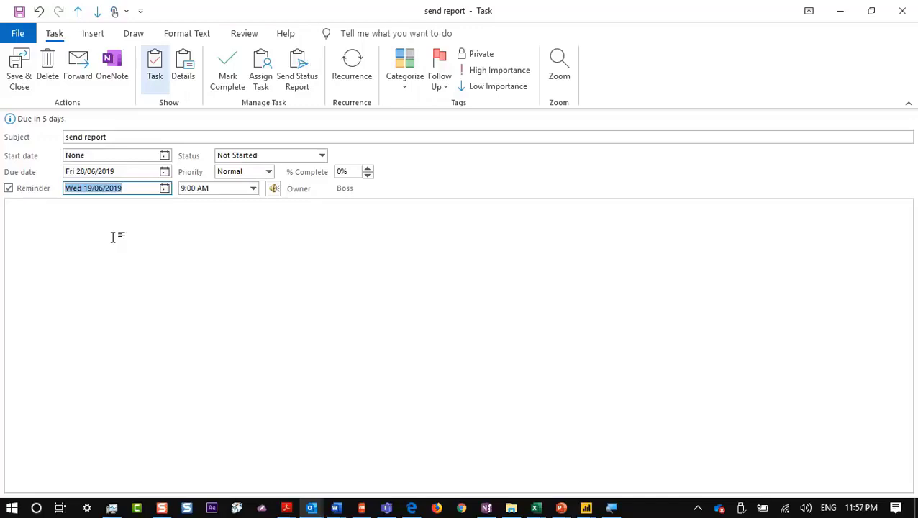
{"action": "left_click", "coordinate": [9, 188]}
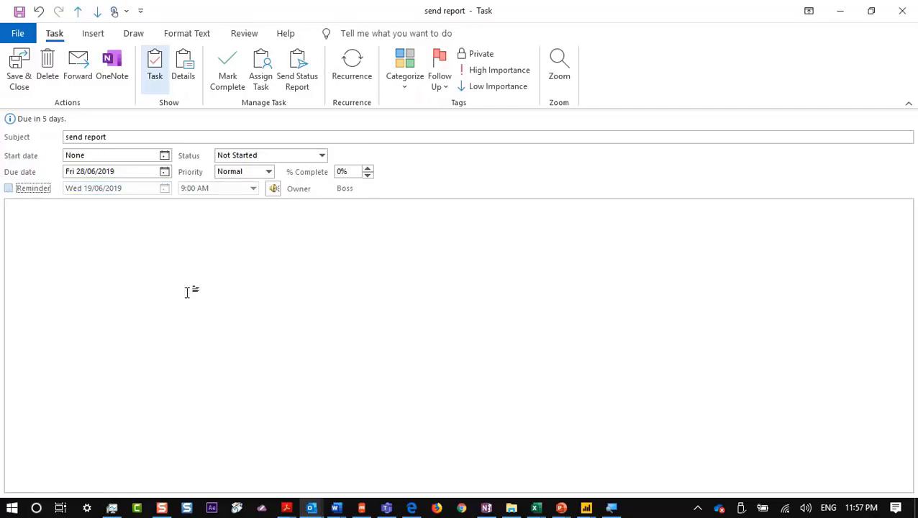
{"action": "left_click", "coordinate": [902, 11]}
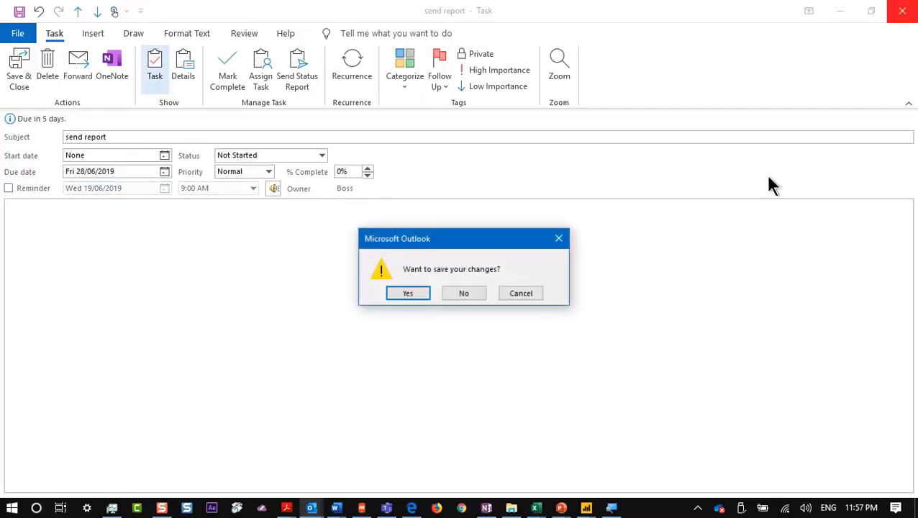
{"action": "left_click", "coordinate": [463, 293]}
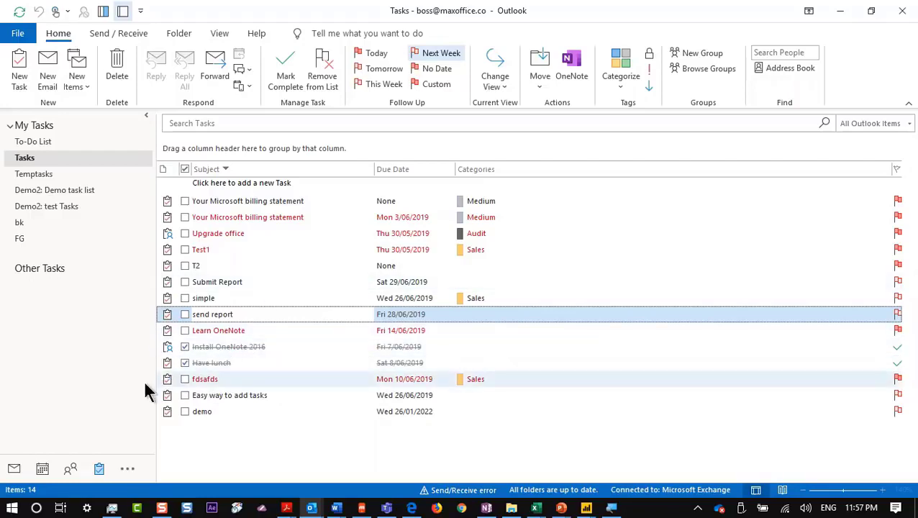
View the 17 - 21 June work week in the calendar, and go back to the Tasks folder.
{"action": "left_click", "coordinate": [44, 458]}
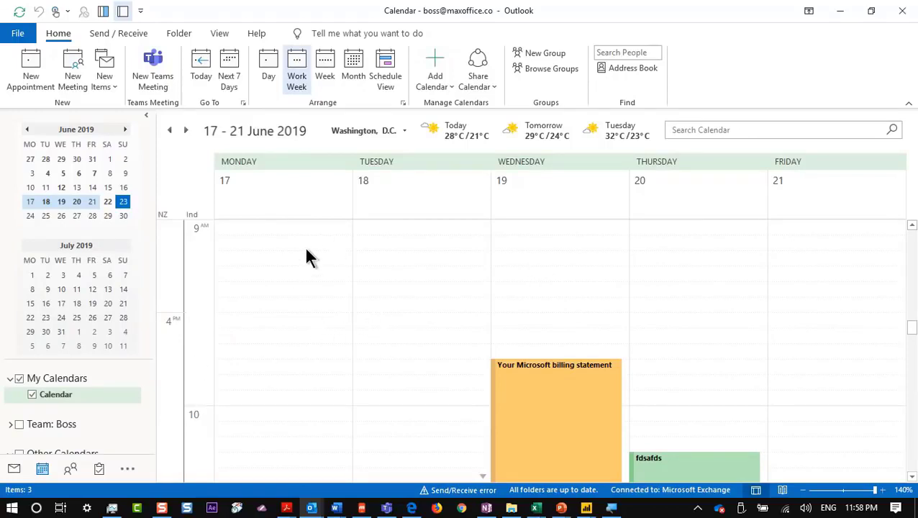
{"action": "mouse_move", "coordinate": [97, 471]}
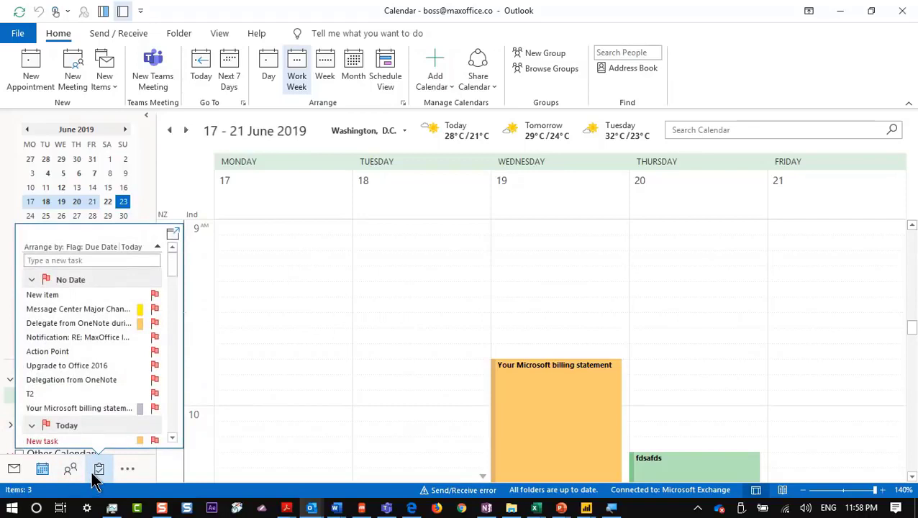
{"action": "left_click", "coordinate": [96, 473]}
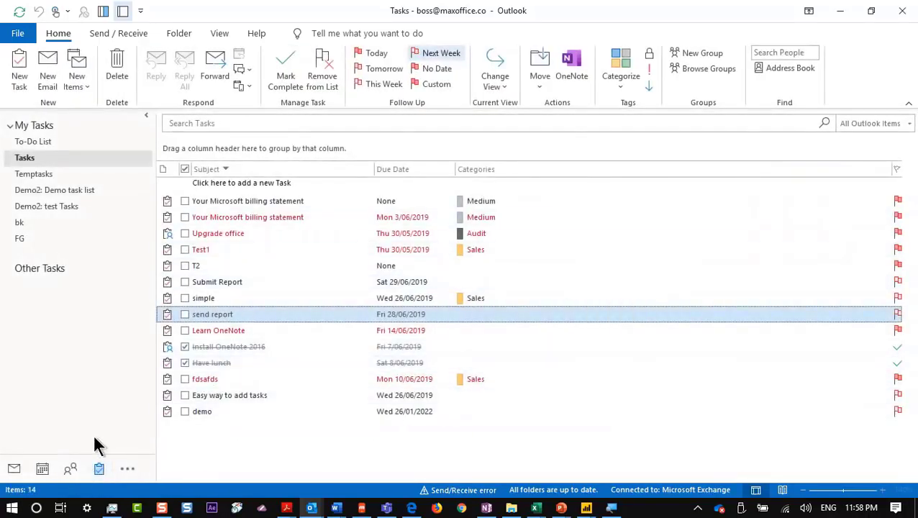
Show the calendar and open the To-Do List in a separate window, moved down to uncover the calendar's ribbon.
{"action": "left_click", "coordinate": [41, 472]}
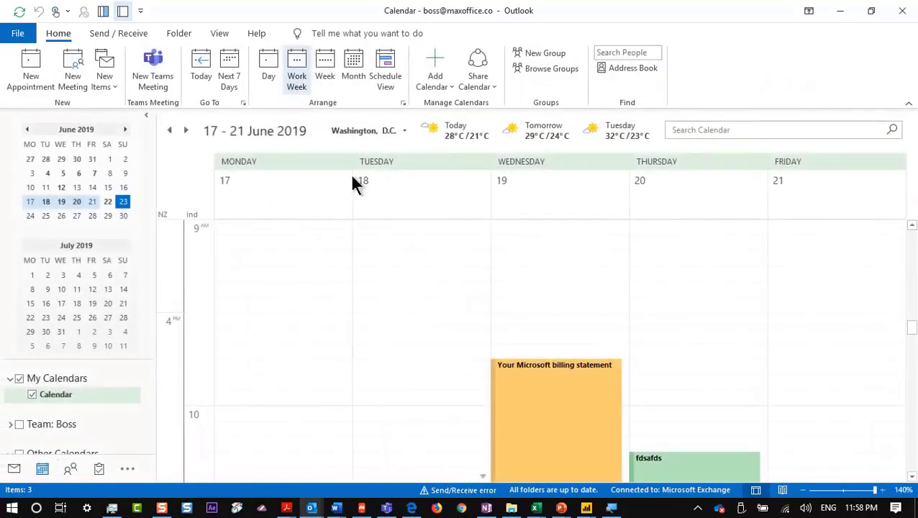
{"action": "right_click", "coordinate": [100, 471]}
{"action": "left_click", "coordinate": [174, 400]}
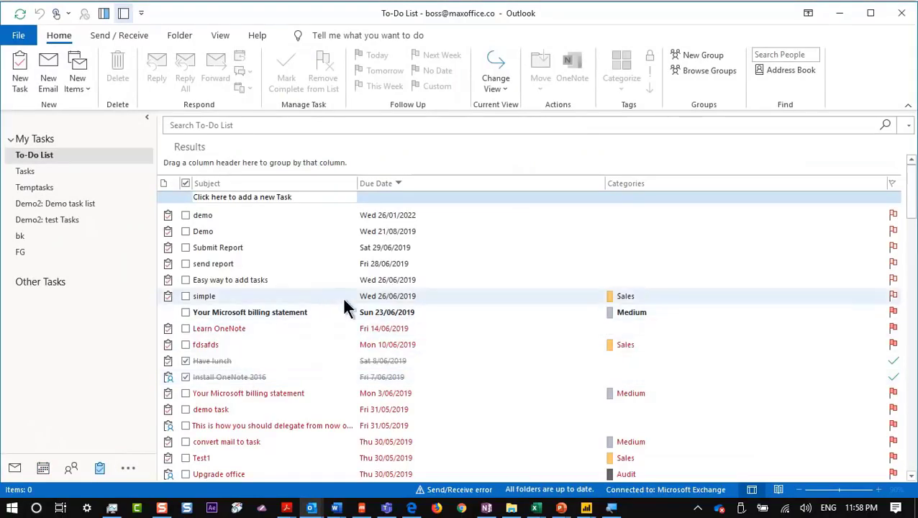
{"action": "left_click_drag", "start_coordinate": [694, 5], "coordinate": [711, 92]}
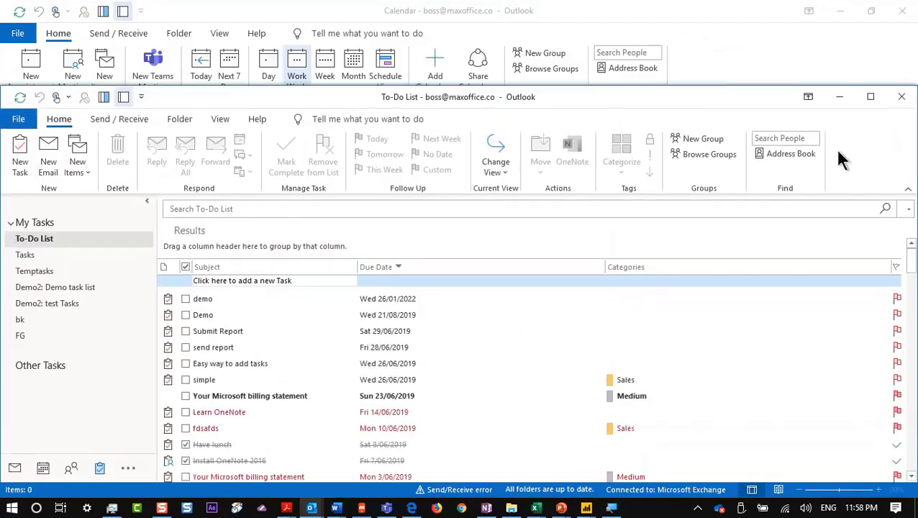
Compact the To-Do List window to about a third of the screen width, with a simplified ribbon, collapsed folder pane and wider Subject column.
{"action": "left_click", "coordinate": [907, 190]}
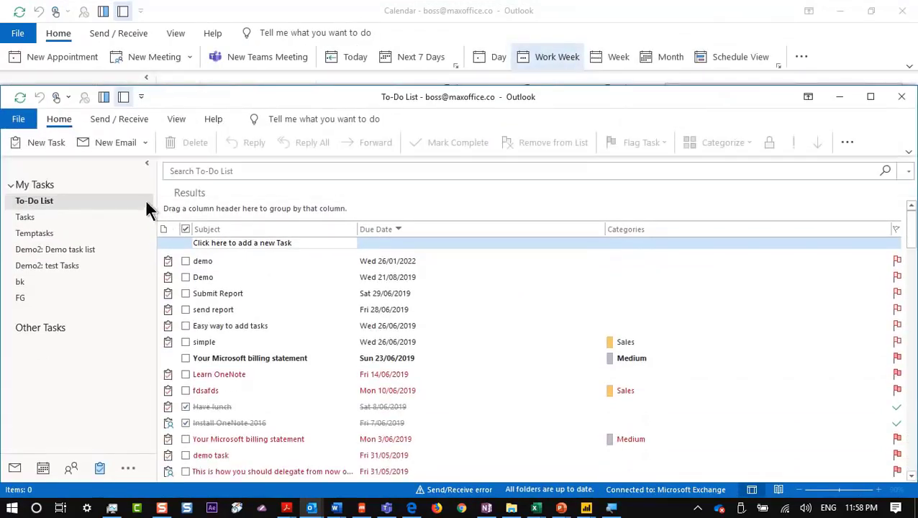
{"action": "left_click", "coordinate": [147, 161]}
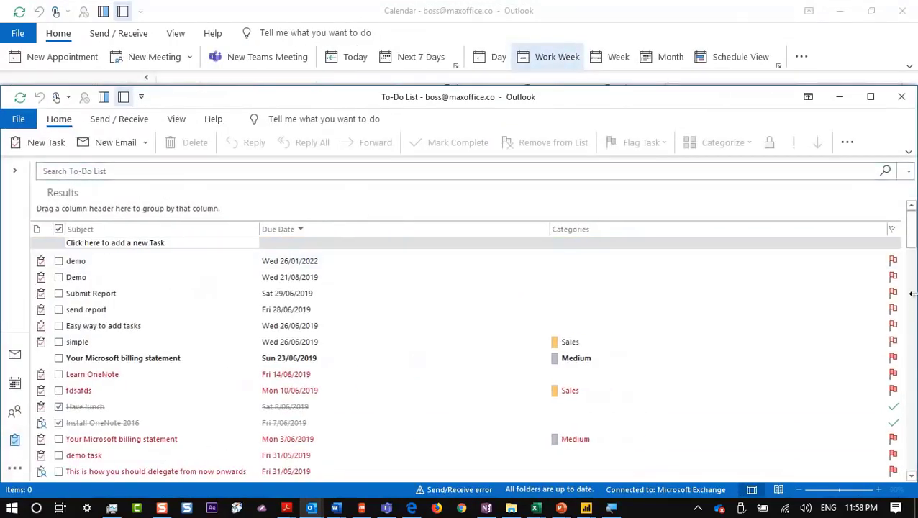
{"action": "left_click_drag", "start_coordinate": [912, 302], "coordinate": [446, 301]}
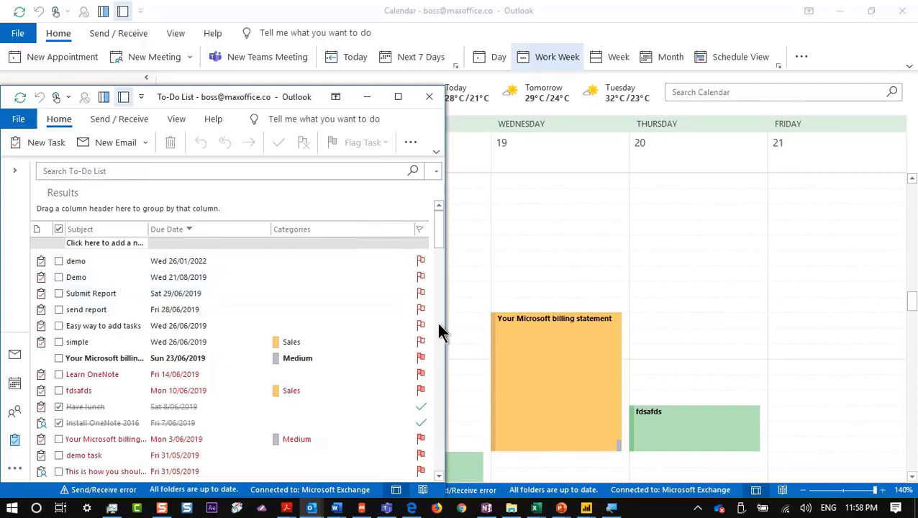
{"action": "left_click_drag", "start_coordinate": [446, 349], "coordinate": [302, 334]}
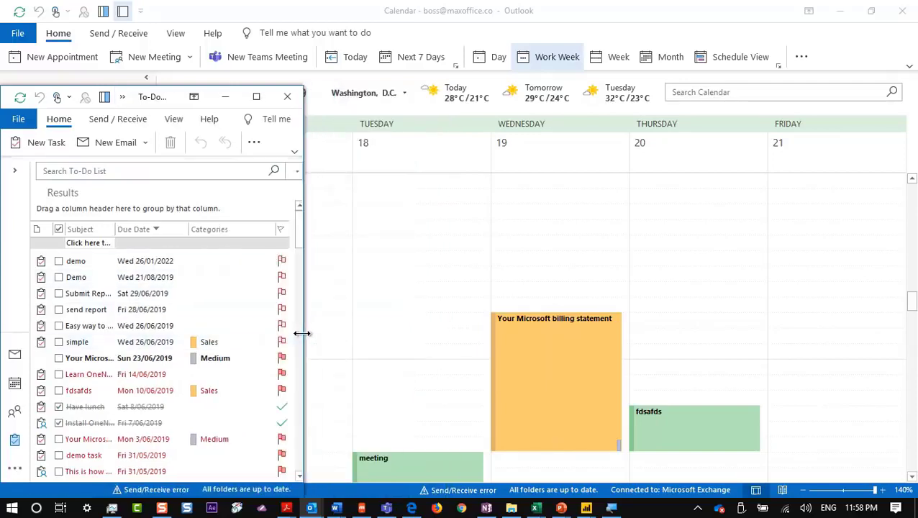
{"action": "left_click_drag", "start_coordinate": [111, 235], "coordinate": [186, 236]}
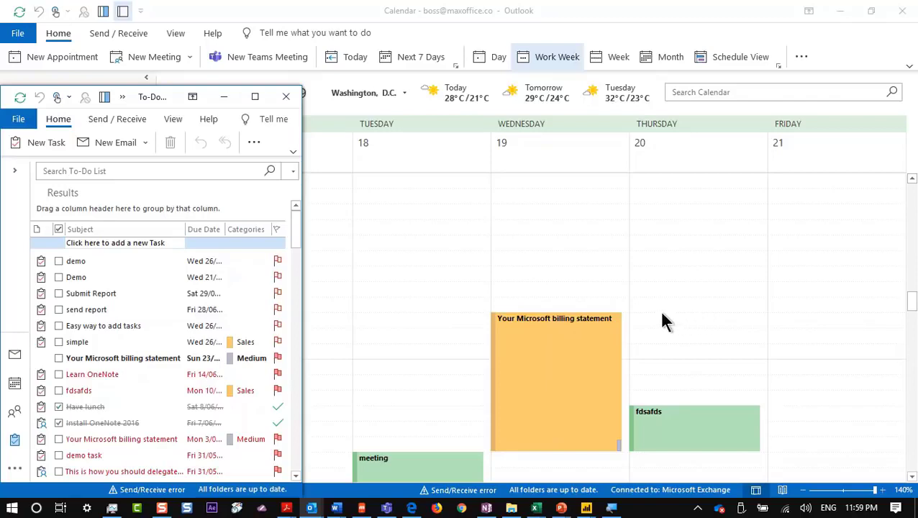
Schedule the "send report" task from the To-Do List on Friday 21 June, and extend the appointment to about 9:40–9:55 AM.
{"action": "left_click", "coordinate": [86, 311]}
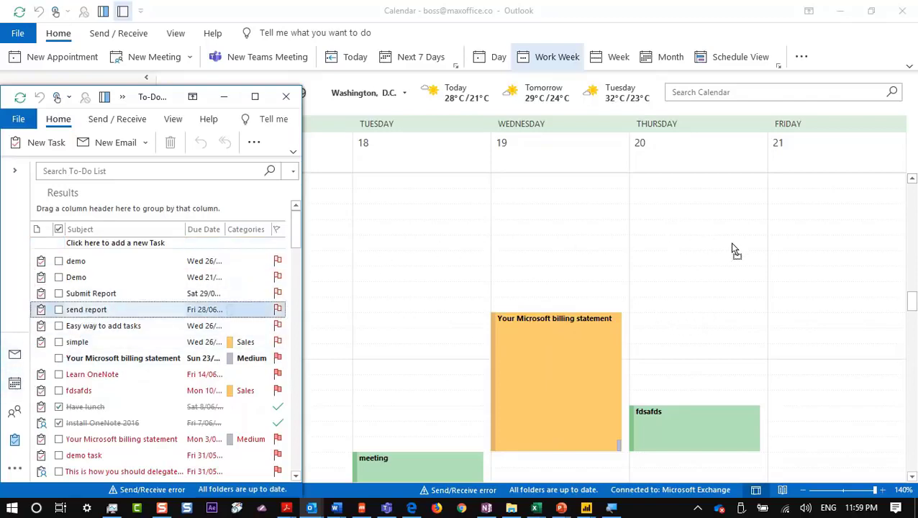
{"action": "left_click_drag", "start_coordinate": [799, 319], "coordinate": [797, 317]}
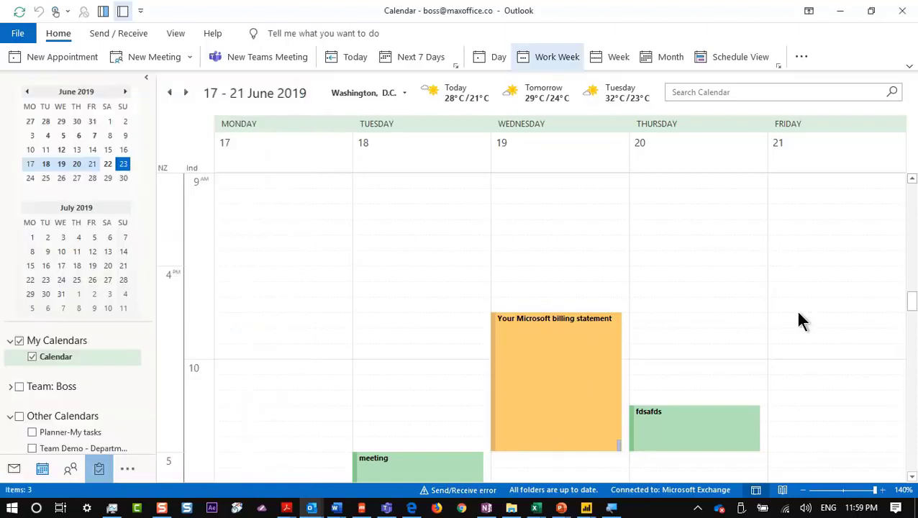
{"action": "left_click", "coordinate": [810, 311]}
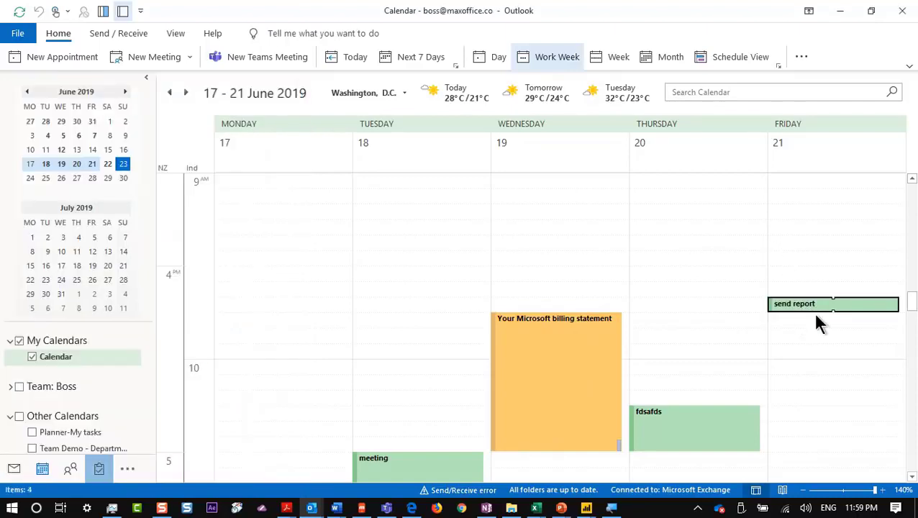
{"action": "left_click_drag", "start_coordinate": [830, 310], "coordinate": [830, 341]}
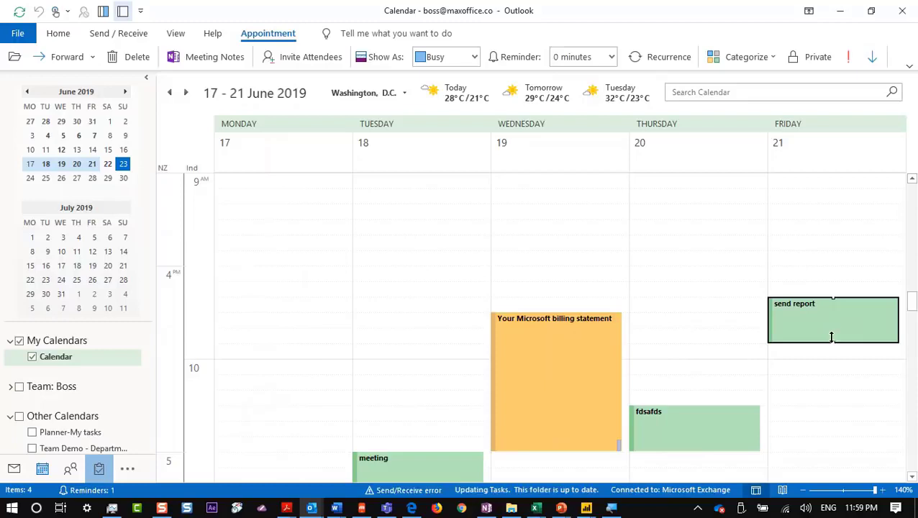
{"action": "left_click", "coordinate": [769, 379]}
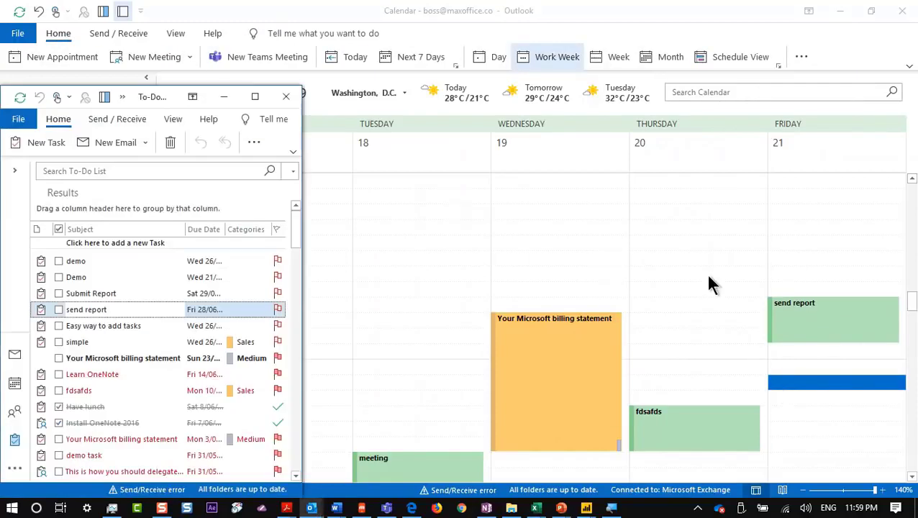
Move the calendar to 24 - 28 June and schedule the "Easy way to add tasks" task on Thursday 27 June at about 9:30 AM.
{"action": "left_click", "coordinate": [525, 226]}
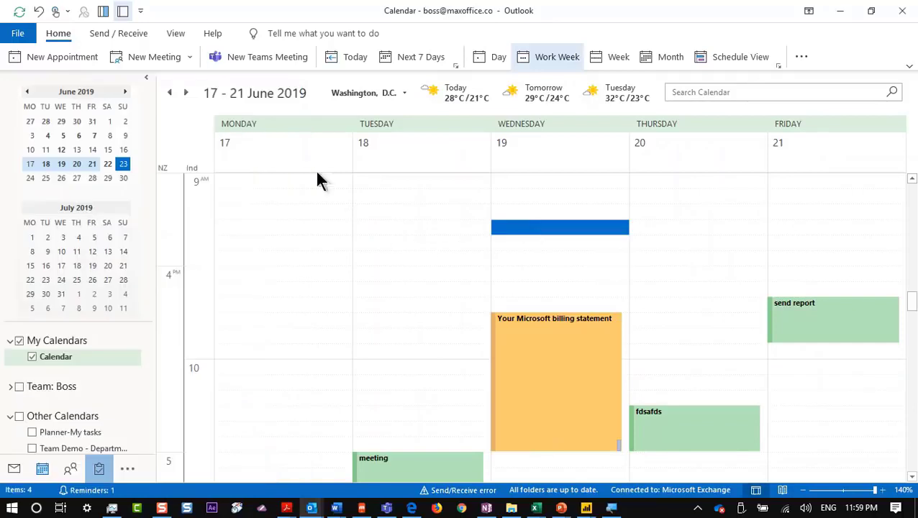
{"action": "left_click", "coordinate": [188, 93]}
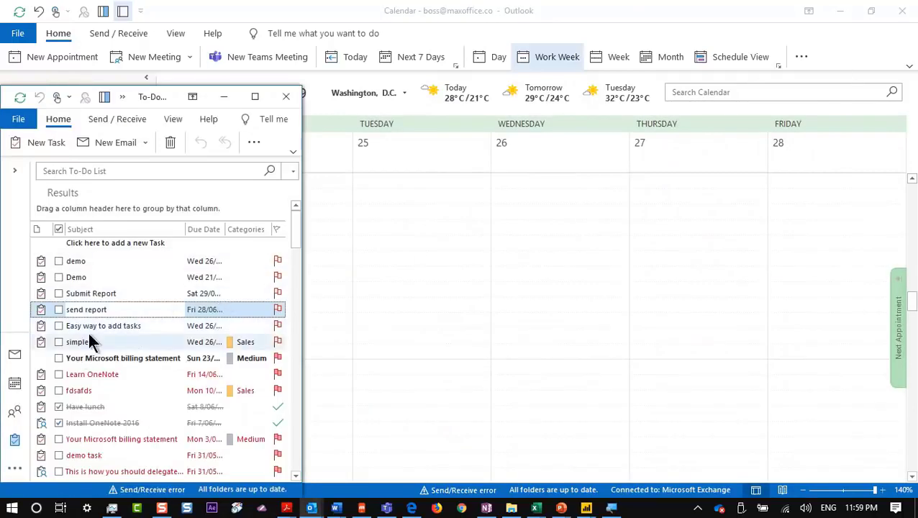
{"action": "left_click", "coordinate": [100, 327]}
{"action": "left_click_drag", "start_coordinate": [97, 324], "coordinate": [722, 268]}
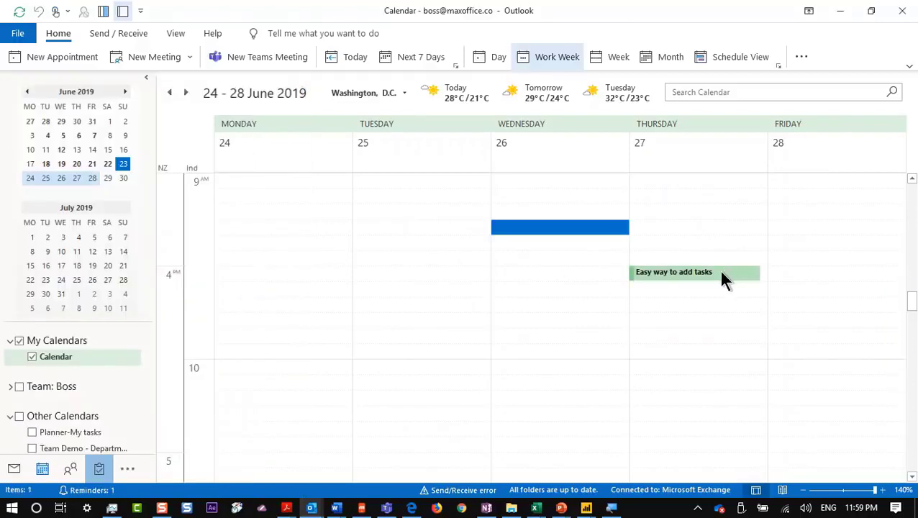
{"action": "left_click", "coordinate": [695, 273]}
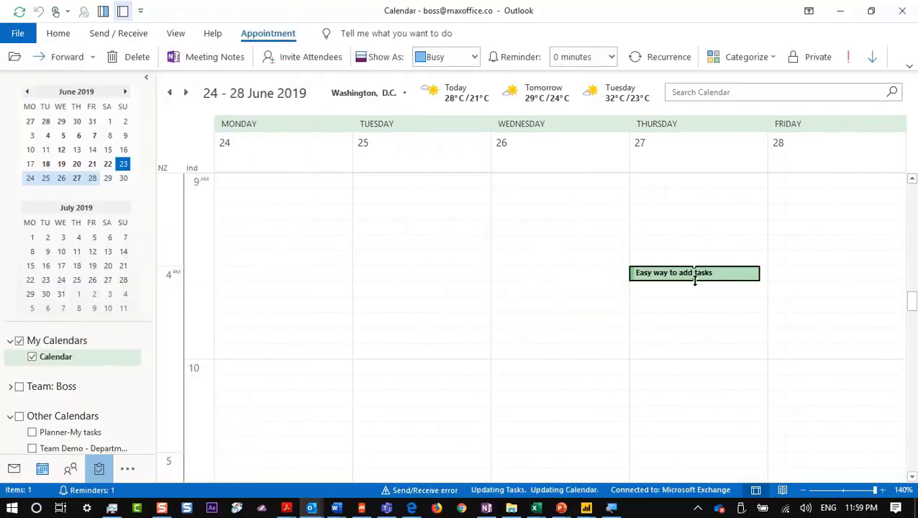
Extend the "Easy way to add tasks" appointment on Thursday 27 June to about 9:30–9:45 AM, and select "send report" on Friday 21 June.
{"action": "left_click_drag", "start_coordinate": [694, 276], "coordinate": [694, 307]}
{"action": "left_click", "coordinate": [677, 324]}
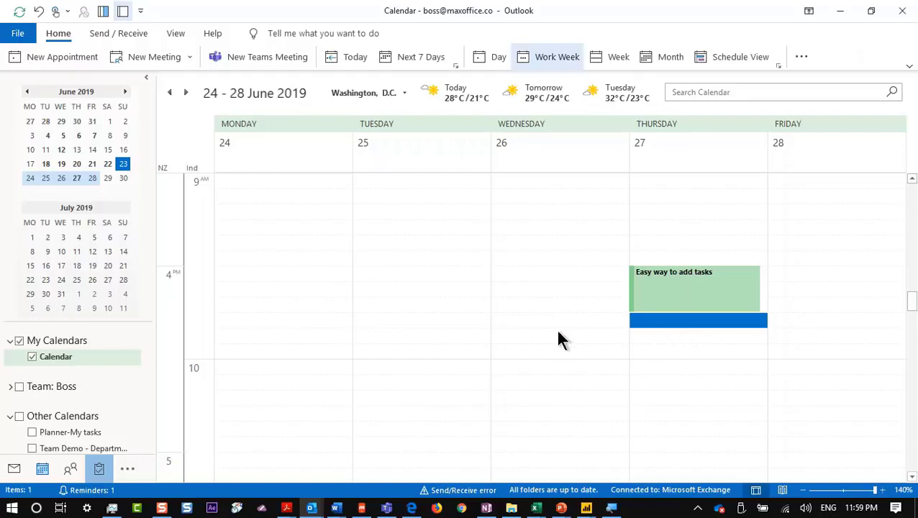
{"action": "left_click", "coordinate": [171, 89]}
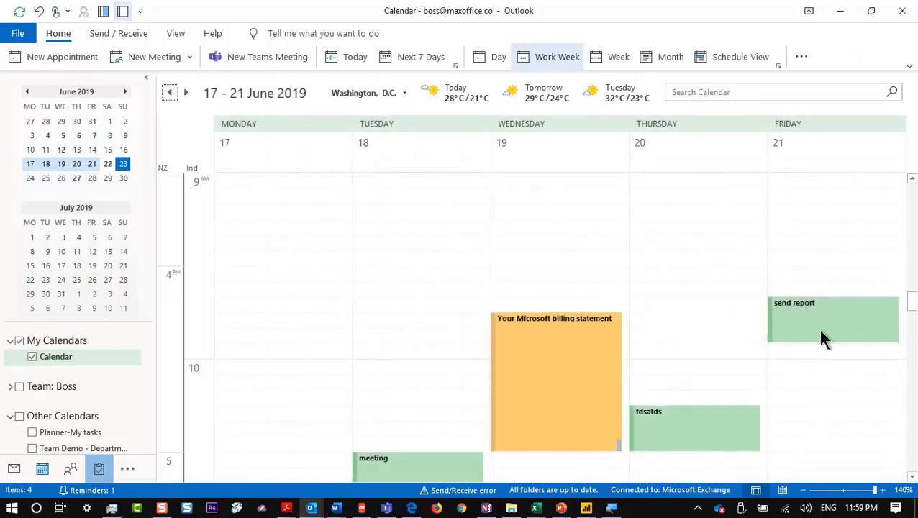
{"action": "left_click", "coordinate": [821, 333]}
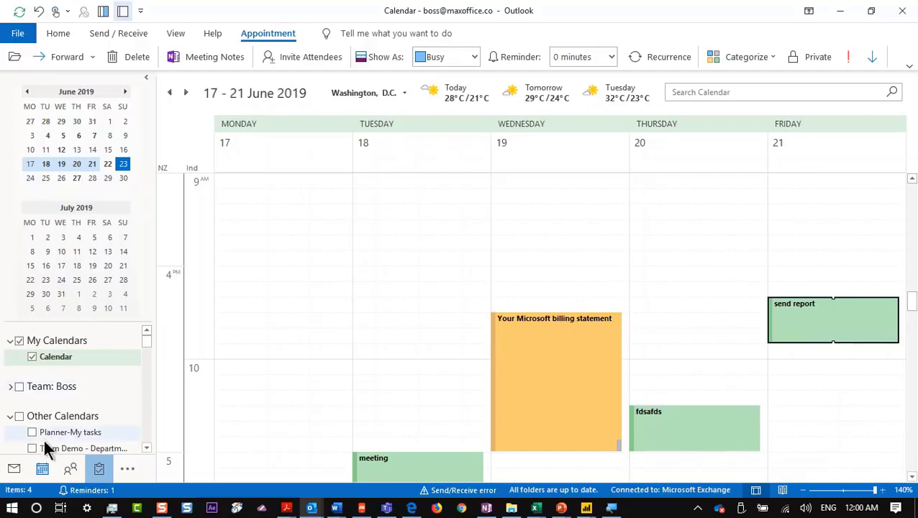
Review the task list and return to the calendar's 17 - 21 June 2019 work week.
{"action": "left_click", "coordinate": [98, 468]}
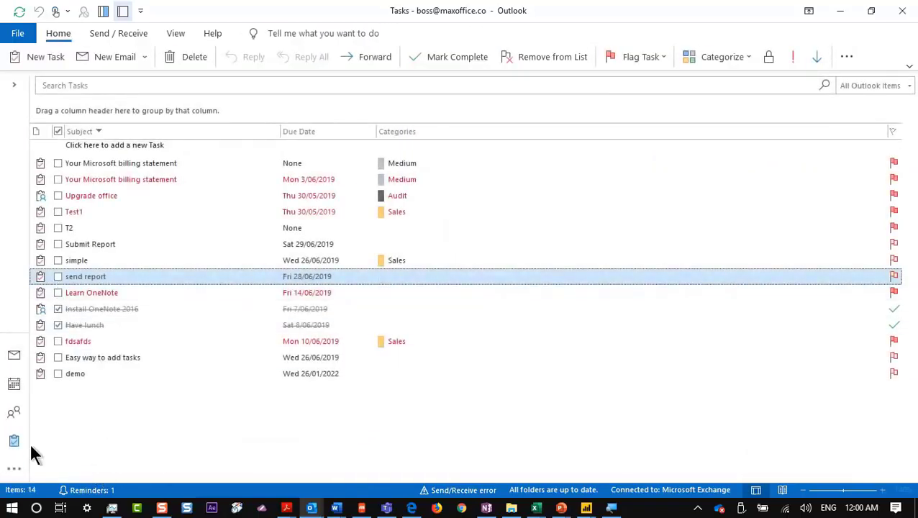
{"action": "left_click", "coordinate": [15, 385]}
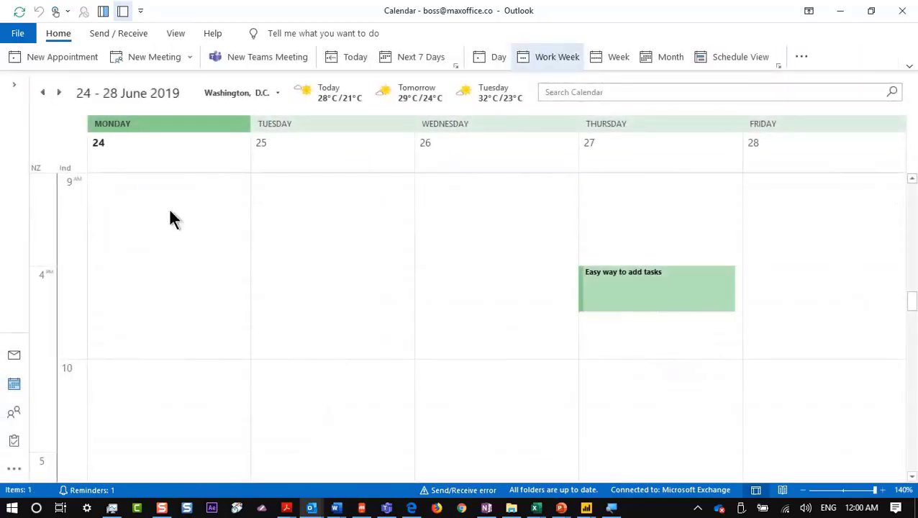
{"action": "left_click", "coordinate": [42, 92]}
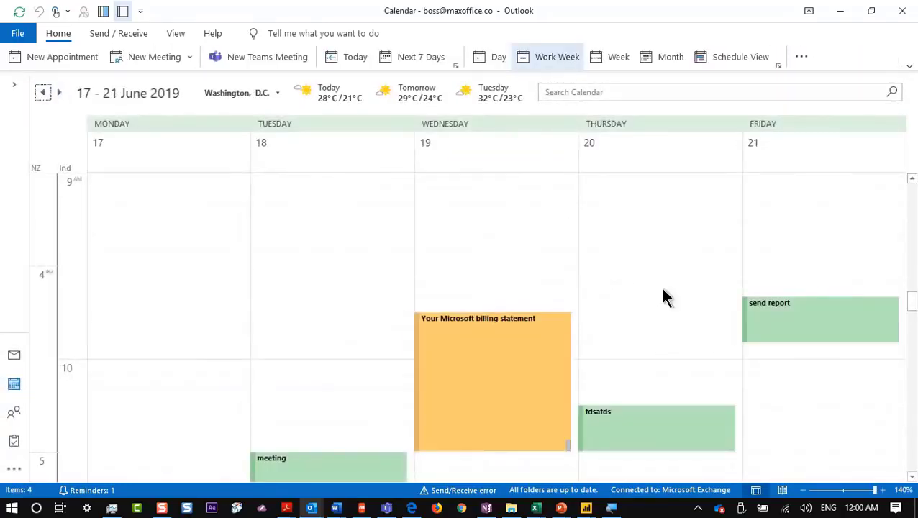
{"action": "mouse_move", "coordinate": [743, 324]}
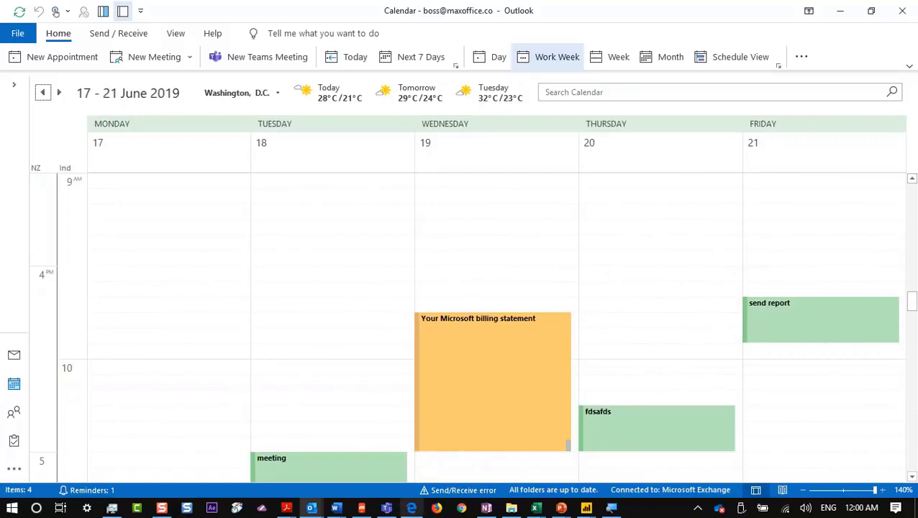
Switch to the "Outlook Concepts 2018 v2" presentation in PowerPoint and look through its slide thumbnails for the Tasks section.
{"action": "mouse_move", "coordinate": [562, 508]}
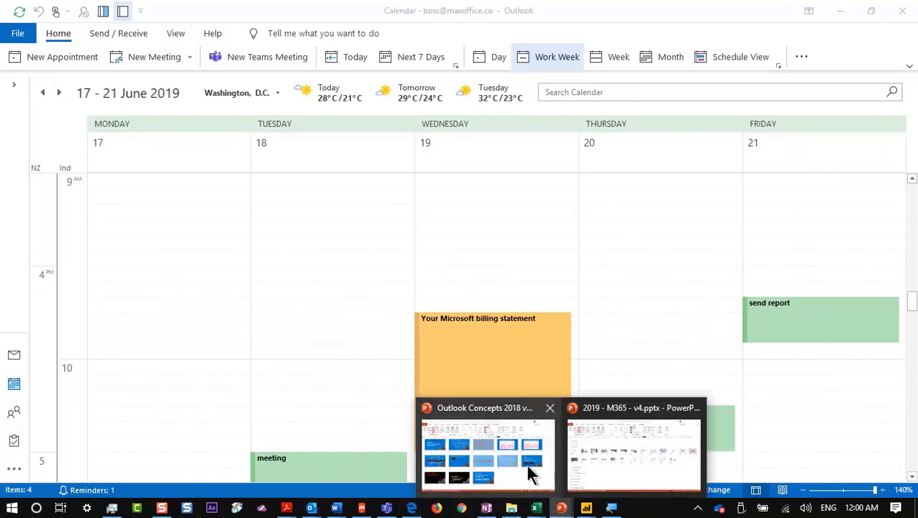
{"action": "left_click", "coordinate": [528, 468]}
{"action": "scroll", "coordinate": [536, 378], "scroll_direction": "down", "scroll_amount": 2}
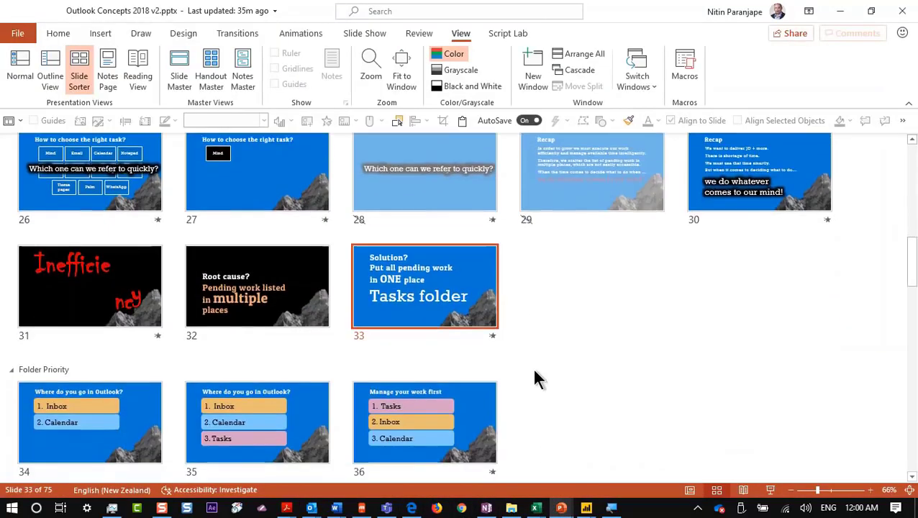
{"action": "scroll", "coordinate": [536, 378], "scroll_direction": "down", "scroll_amount": 5}
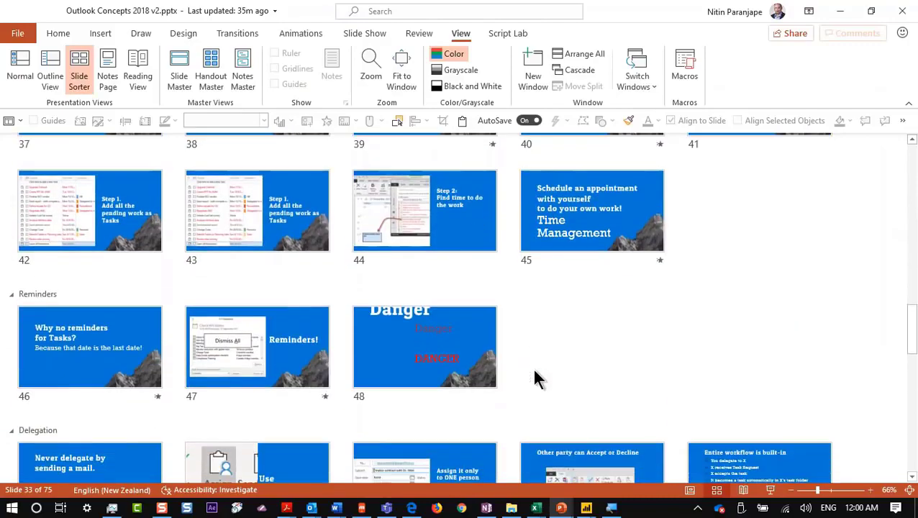
{"action": "scroll", "coordinate": [535, 373], "scroll_direction": "down", "scroll_amount": 5}
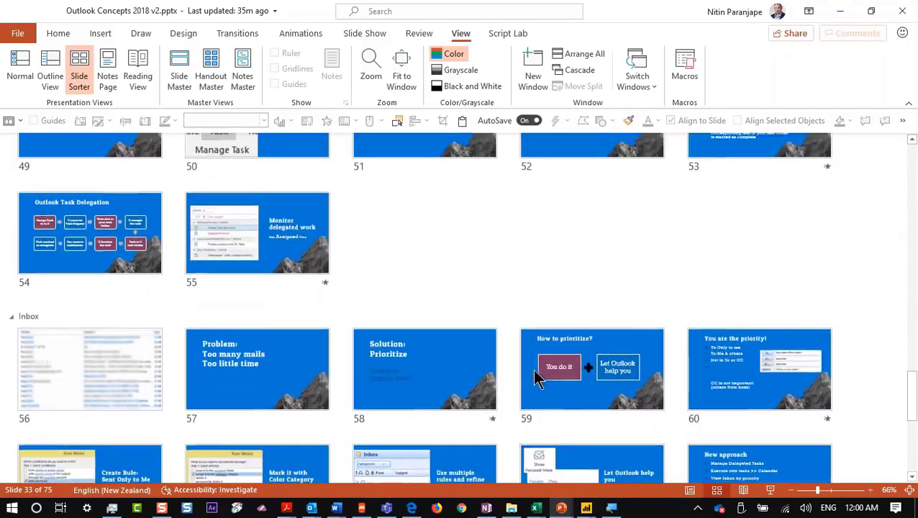
{"action": "scroll", "coordinate": [534, 375], "scroll_direction": "up", "scroll_amount": 2}
{"action": "scroll", "coordinate": [534, 376], "scroll_direction": "down", "scroll_amount": 3}
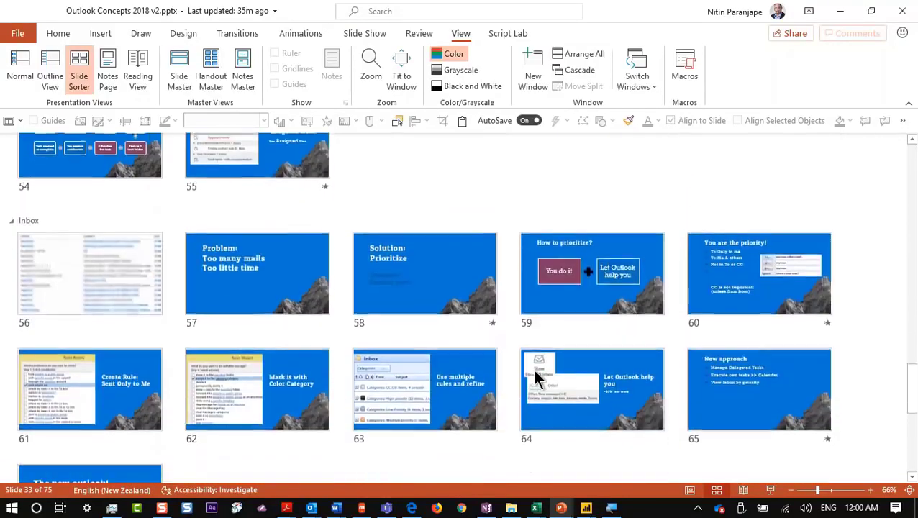
{"action": "scroll", "coordinate": [535, 376], "scroll_direction": "down", "scroll_amount": 4}
{"action": "scroll", "coordinate": [535, 376], "scroll_direction": "up", "scroll_amount": 10}
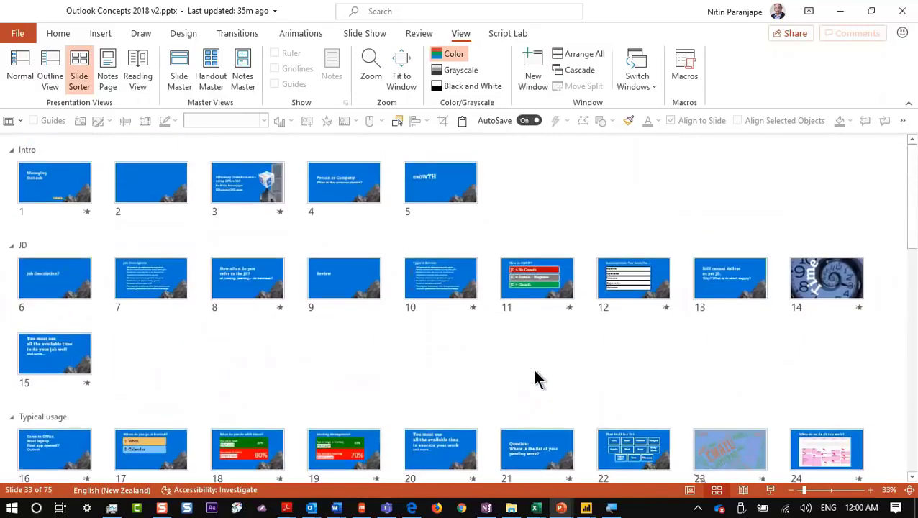
Run the slide show from slide 42 in the Tasks section and advance to "Step 2: Find time to do the work".
{"action": "scroll", "coordinate": [534, 374], "scroll_direction": "down", "scroll_amount": 5}
{"action": "left_click", "coordinate": [530, 342]}
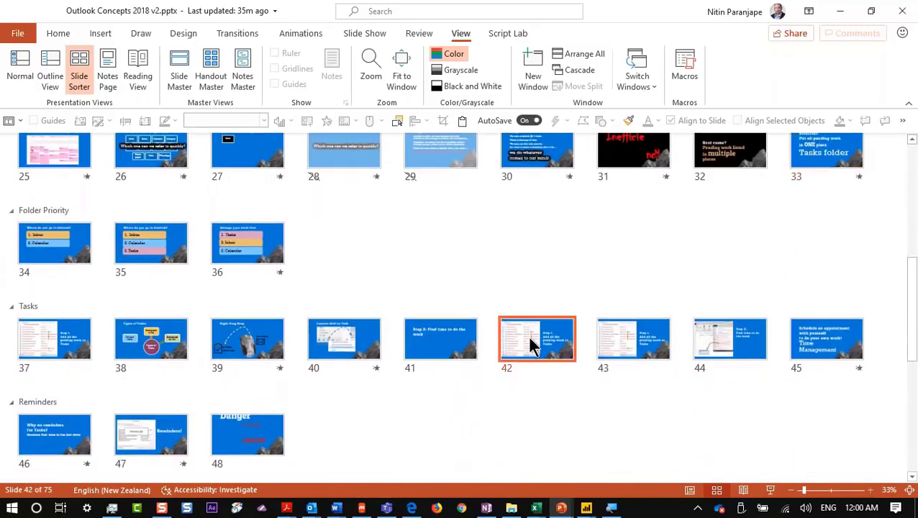
{"action": "left_click", "coordinate": [770, 491]}
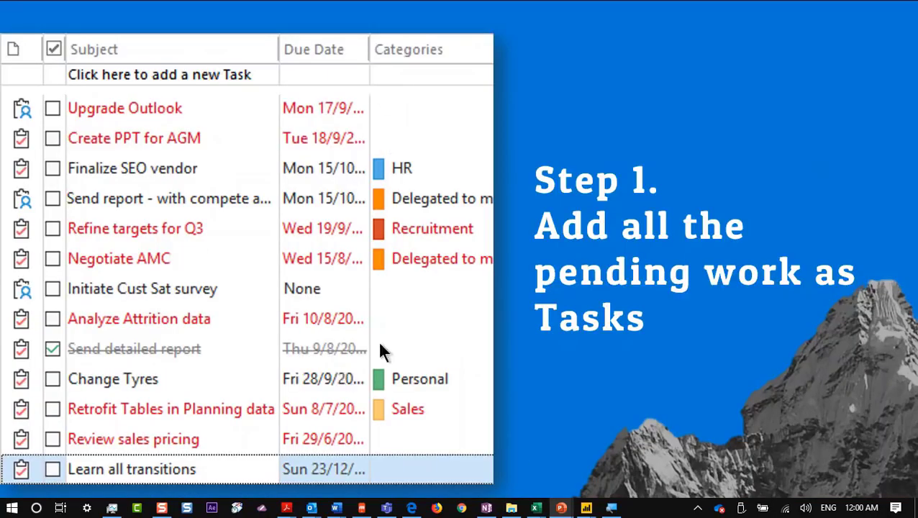
{"action": "left_click", "coordinate": [549, 356]}
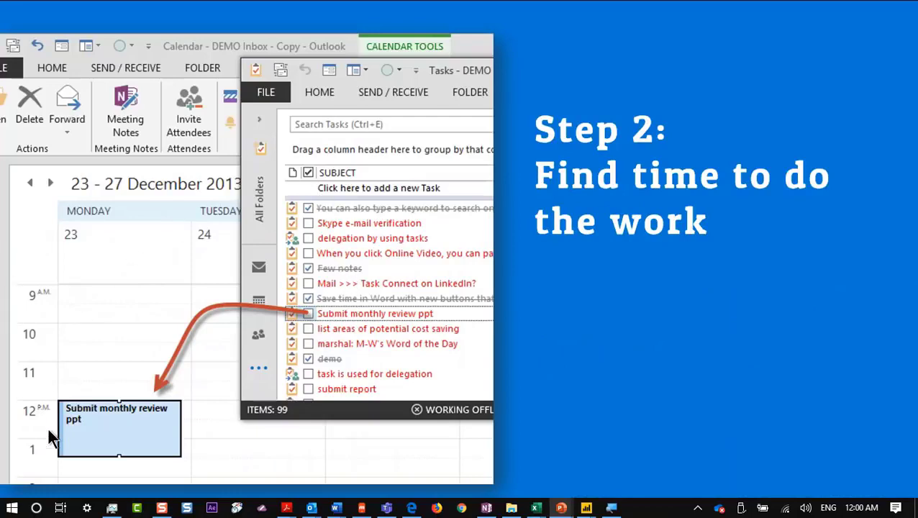
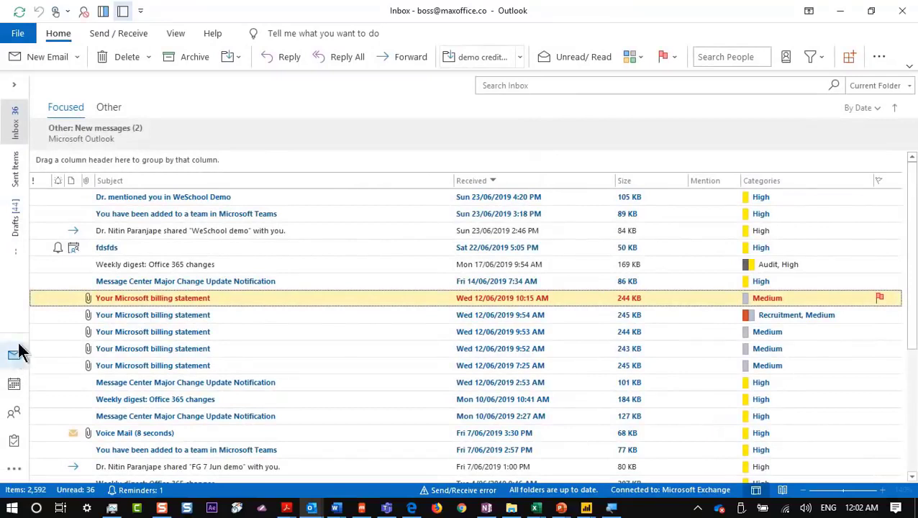
Search the Inbox for "demo" and remove the Attachment Contains criterion from the search.
{"action": "left_click", "coordinate": [523, 85]}
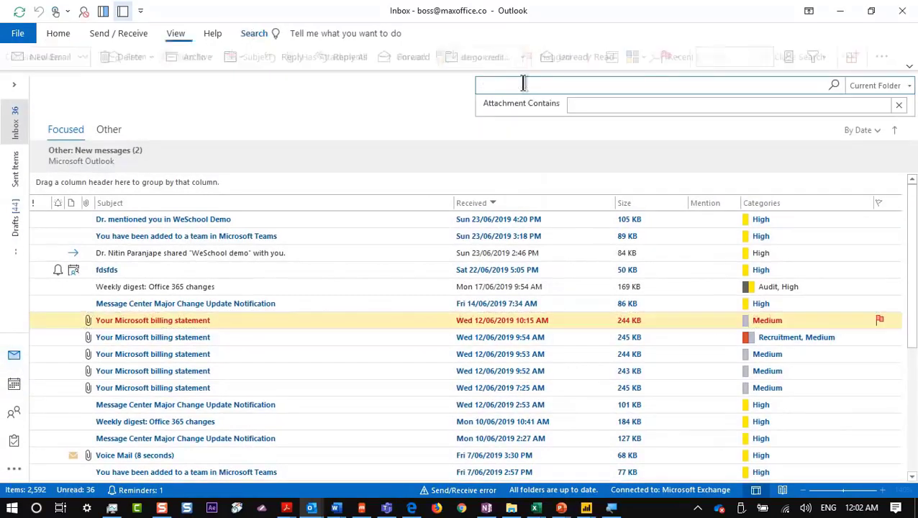
{"action": "type", "text": "demo"}
{"action": "key", "text": "Return"}
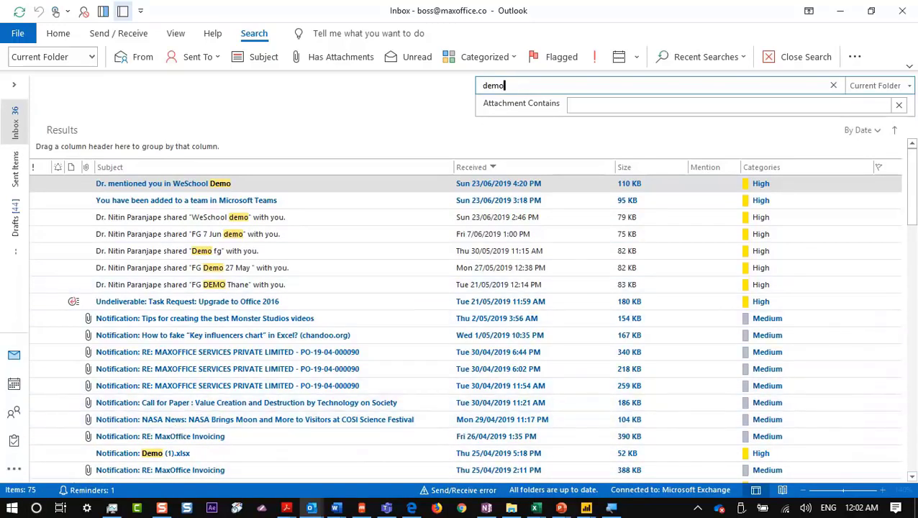
{"action": "left_click", "coordinate": [899, 106]}
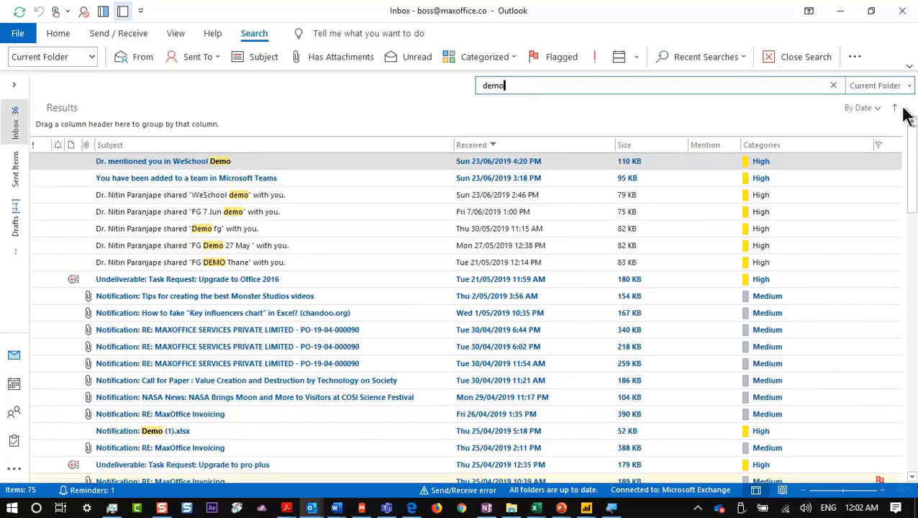
Clear the "demo" search text from the Inbox search.
{"action": "key", "text": "BackSpace"}
{"action": "key", "text": "BackSpace"}
{"action": "key", "text": "BackSpace"}
{"action": "key", "text": "BackSpace"}
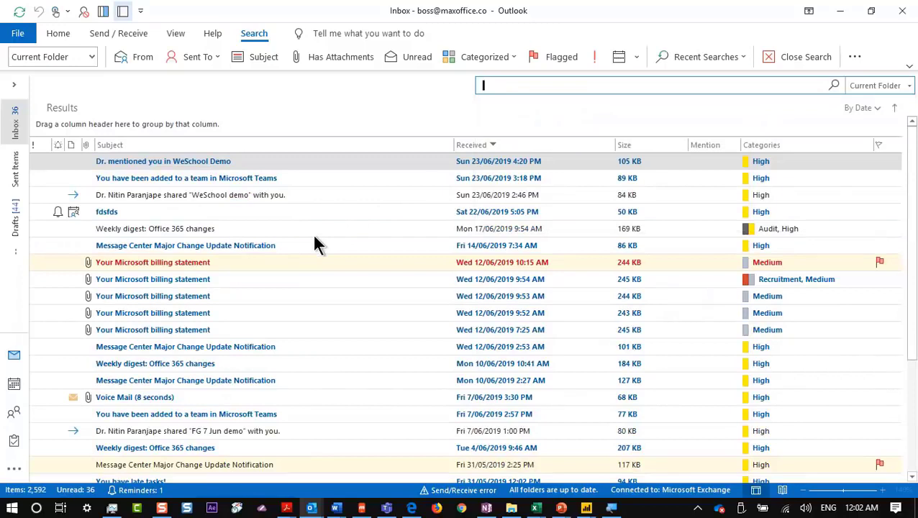
Expand the simplified ribbon to the full classic layout, and leave the Inbox search by selecting the "fdsfds" message.
{"action": "left_click", "coordinate": [50, 34]}
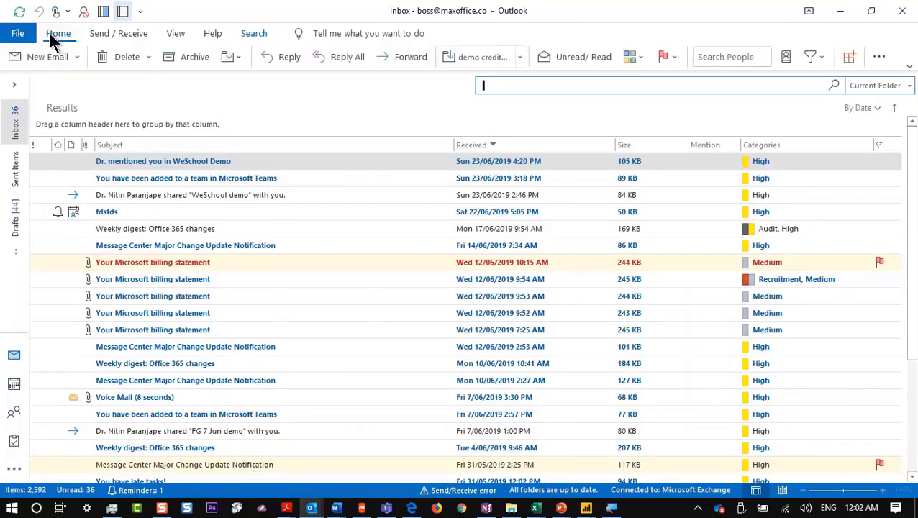
{"action": "double_click", "coordinate": [51, 34]}
{"action": "double_click", "coordinate": [50, 34]}
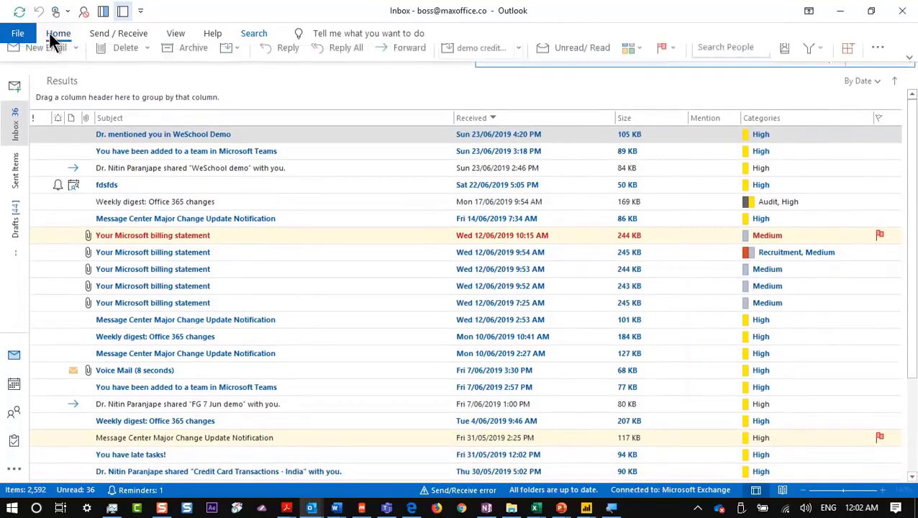
{"action": "left_click", "coordinate": [248, 33]}
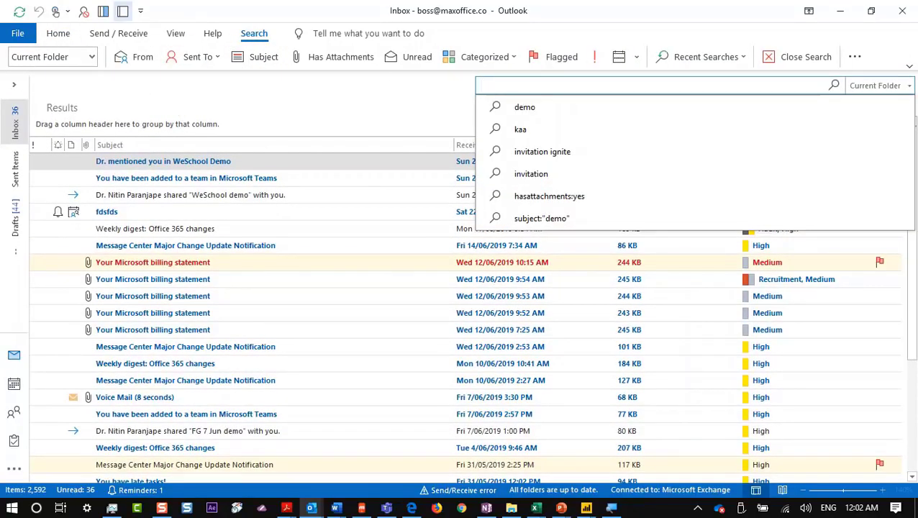
{"action": "left_click", "coordinate": [908, 69]}
{"action": "left_click", "coordinate": [908, 69]}
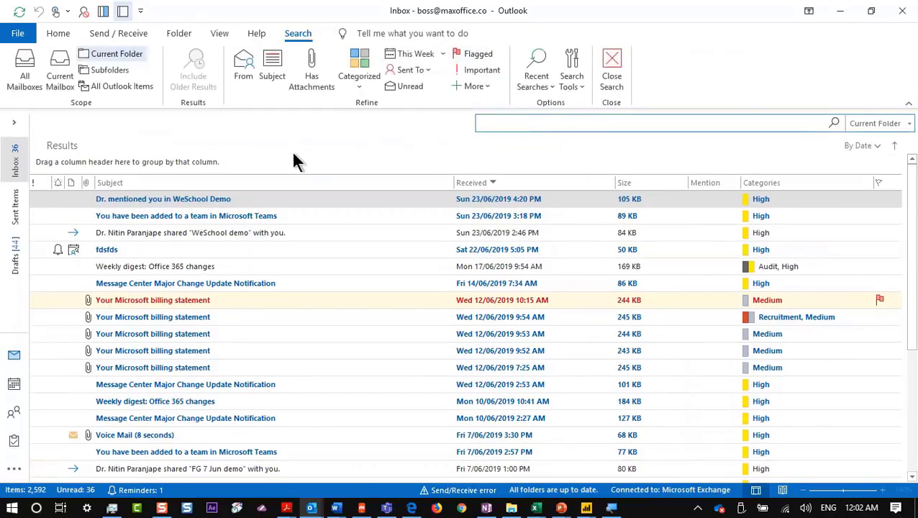
{"action": "left_click", "coordinate": [169, 252]}
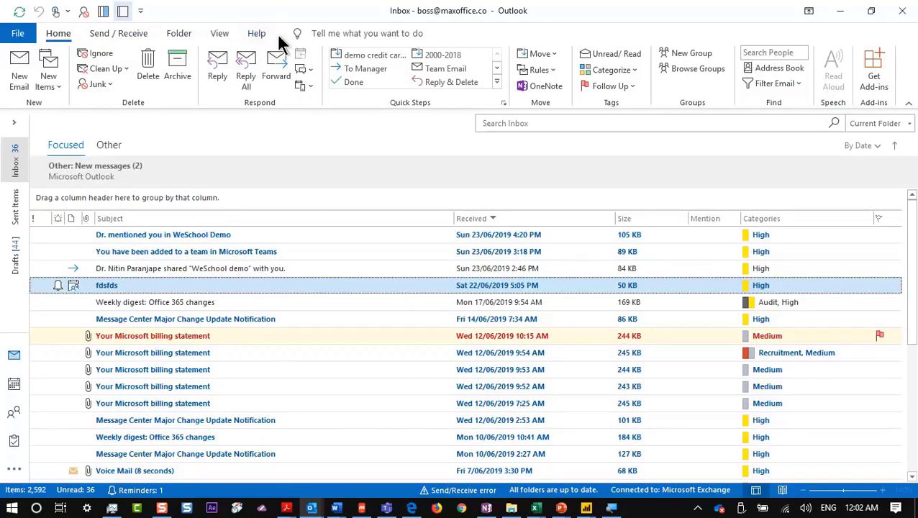
Activate the Inbox search, try the Current Mailbox scope, and set the scope back to Current Folder.
{"action": "key", "text": "ctrl+e"}
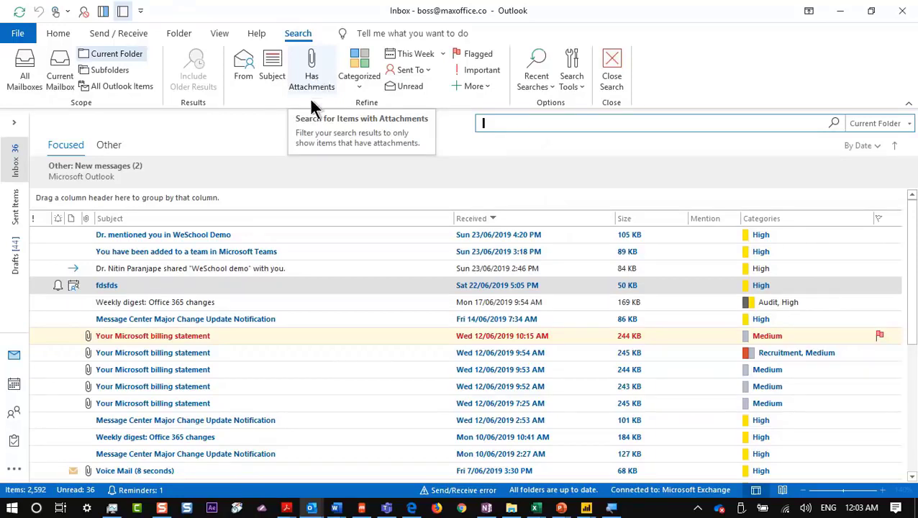
{"action": "left_click", "coordinate": [52, 80]}
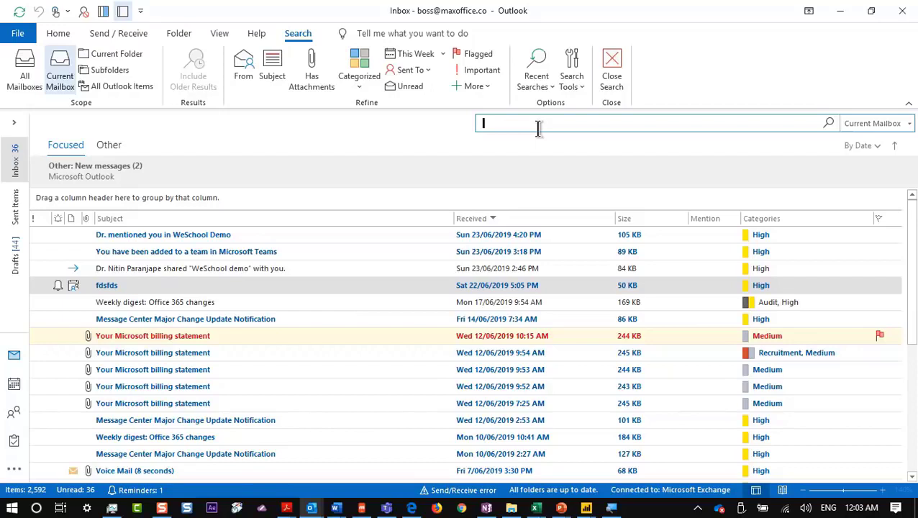
{"action": "left_click", "coordinate": [108, 56]}
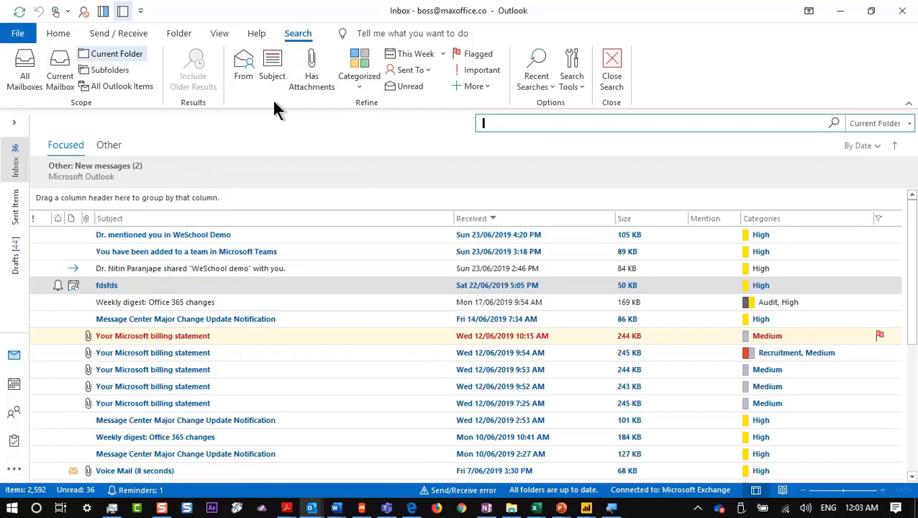
View the date-range filter choices available for the Inbox search, and exit the search.
{"action": "left_click", "coordinate": [441, 55]}
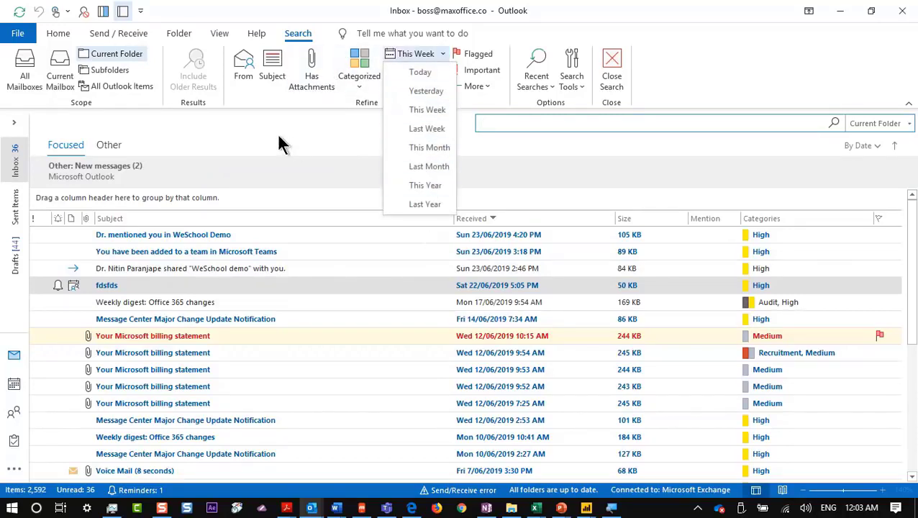
{"action": "left_click", "coordinate": [268, 78]}
{"action": "key", "text": "Escape"}
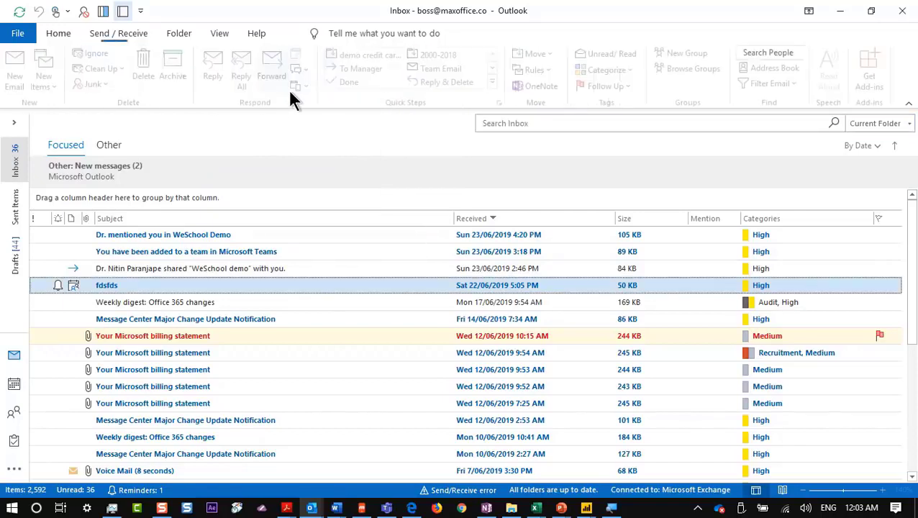
Try adding a subject keyword criterion to the Inbox search, and cancel it.
{"action": "left_click", "coordinate": [481, 124]}
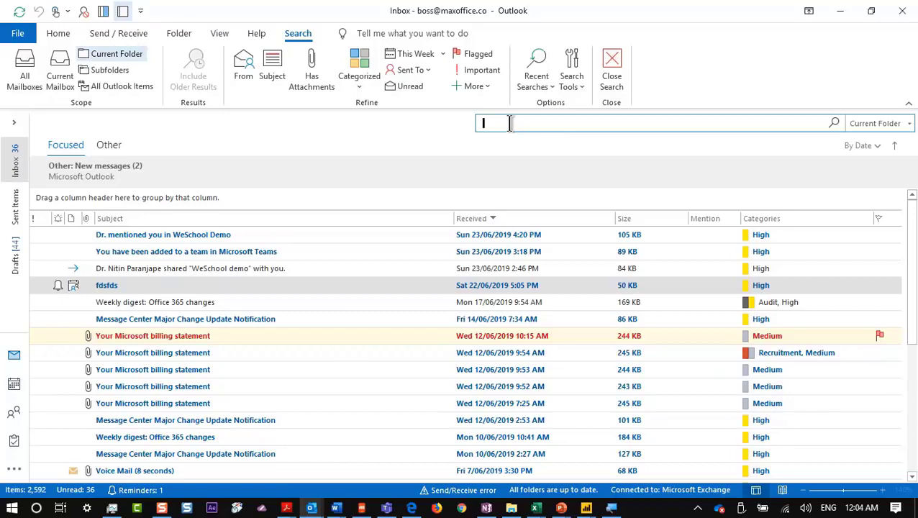
{"action": "left_click", "coordinate": [272, 68]}
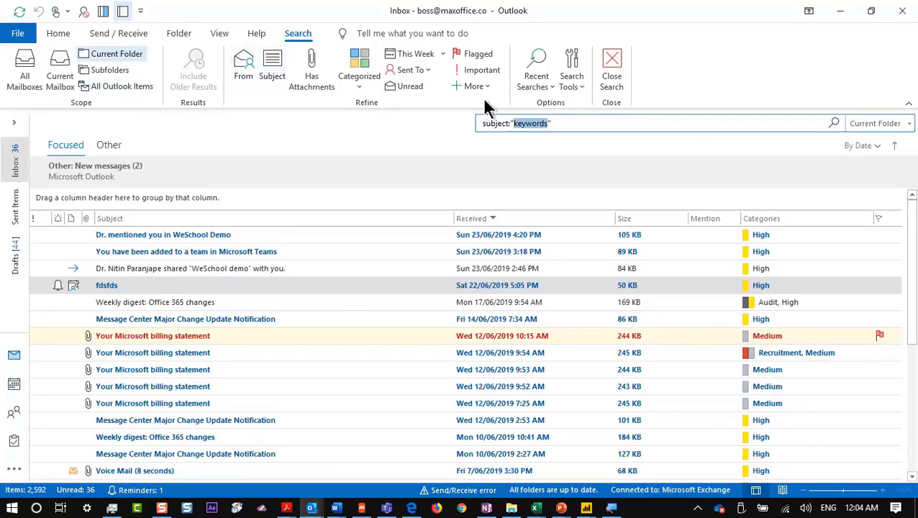
{"action": "key", "text": "Escape"}
Clear the subject criterion, search the Inbox for messages with "demo" in the body, and remove the Body criterion.
{"action": "left_click", "coordinate": [521, 123]}
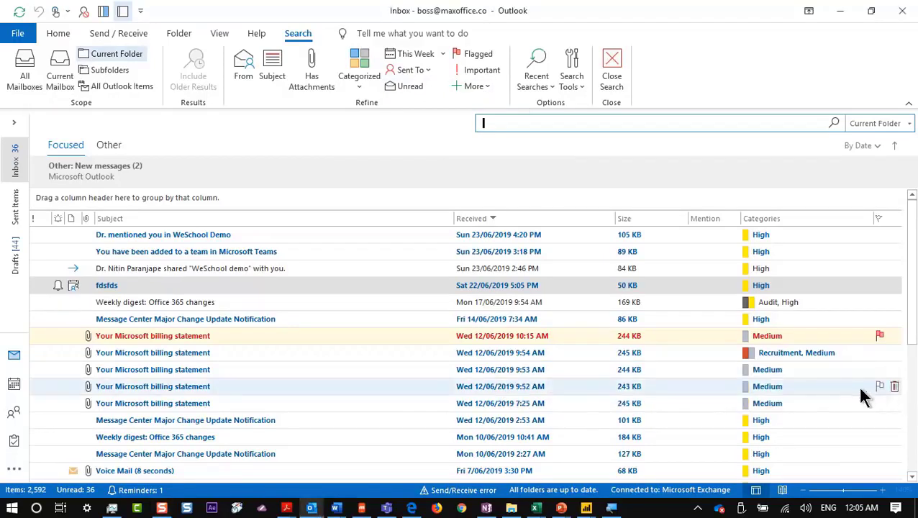
{"action": "left_click", "coordinate": [474, 87]}
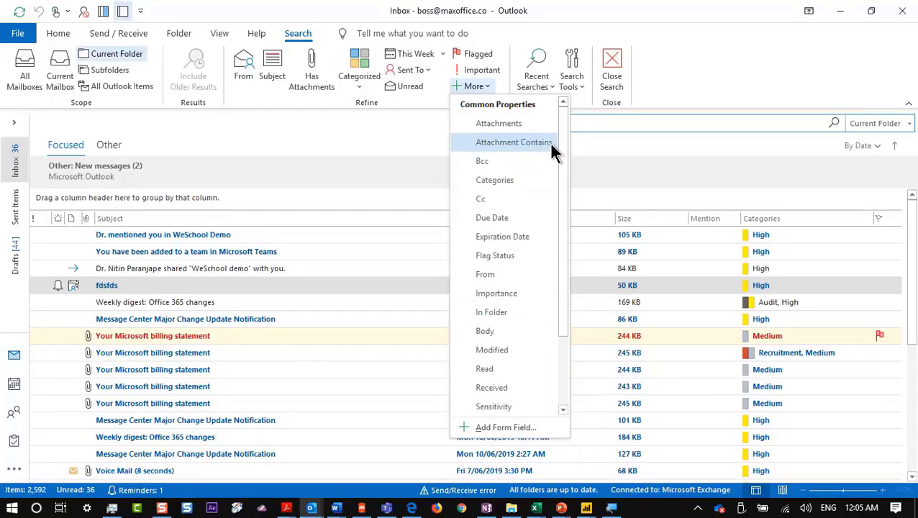
{"action": "left_click_drag", "start_coordinate": [564, 181], "coordinate": [567, 311]}
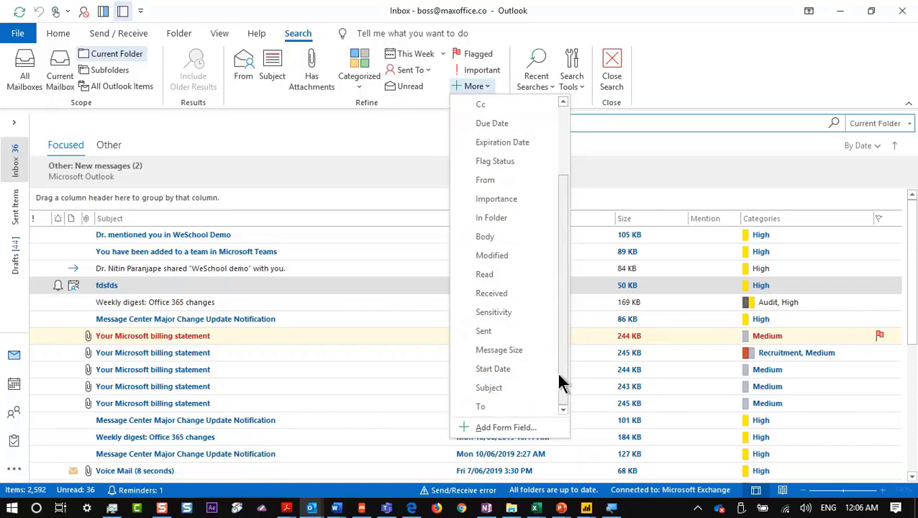
{"action": "left_click", "coordinate": [519, 237]}
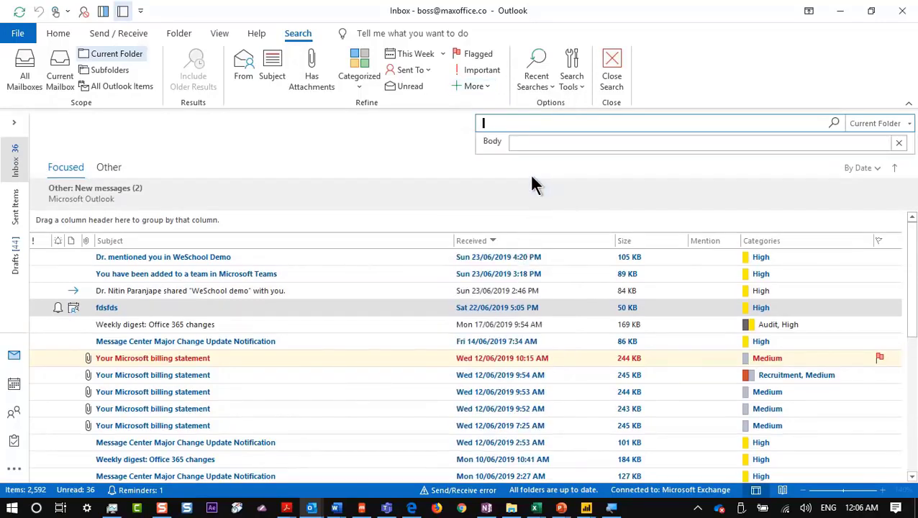
{"action": "left_click", "coordinate": [530, 144]}
{"action": "type", "text": "demo"}
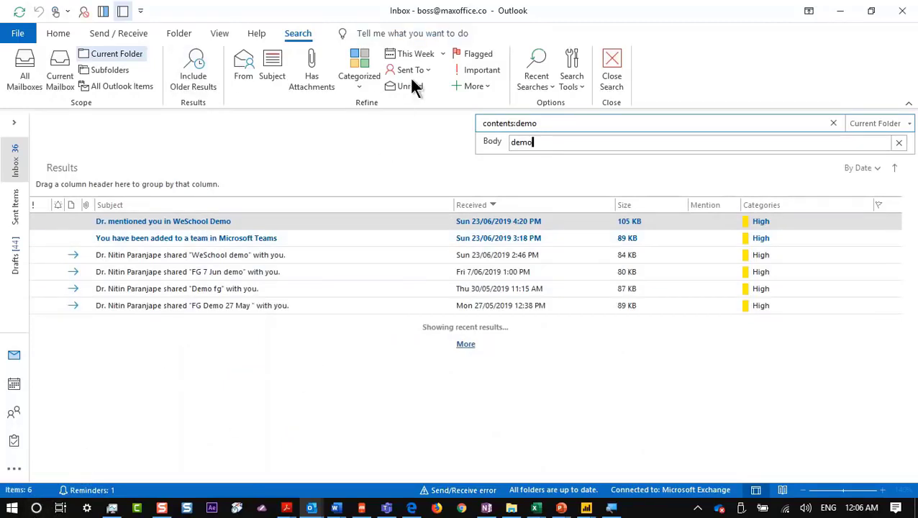
{"action": "left_click", "coordinate": [899, 143]}
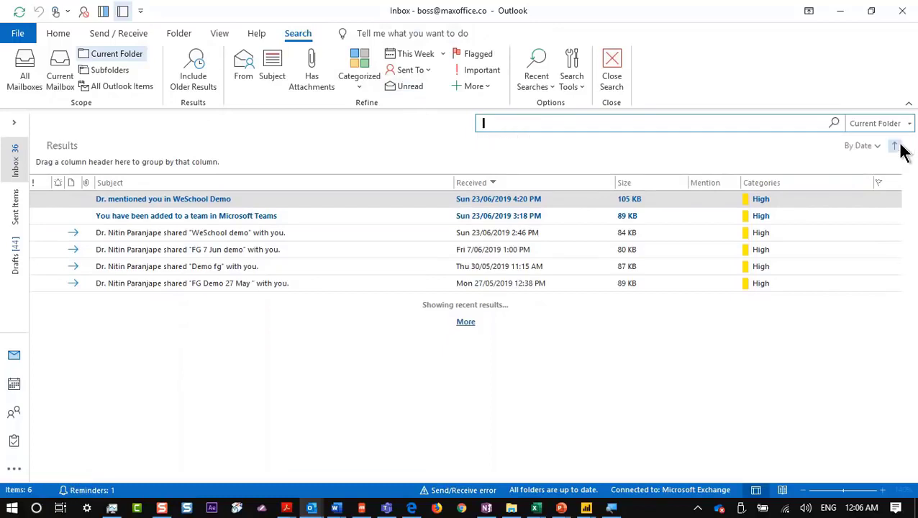
{"action": "left_click", "coordinate": [412, 140]}
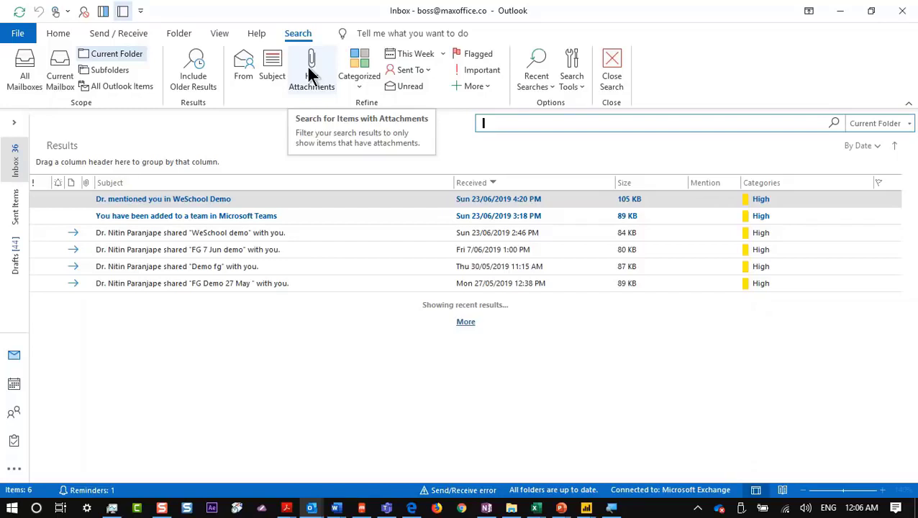
Show the Outlook calendar and set its time scale to 60 minutes.
{"action": "left_click", "coordinate": [14, 387]}
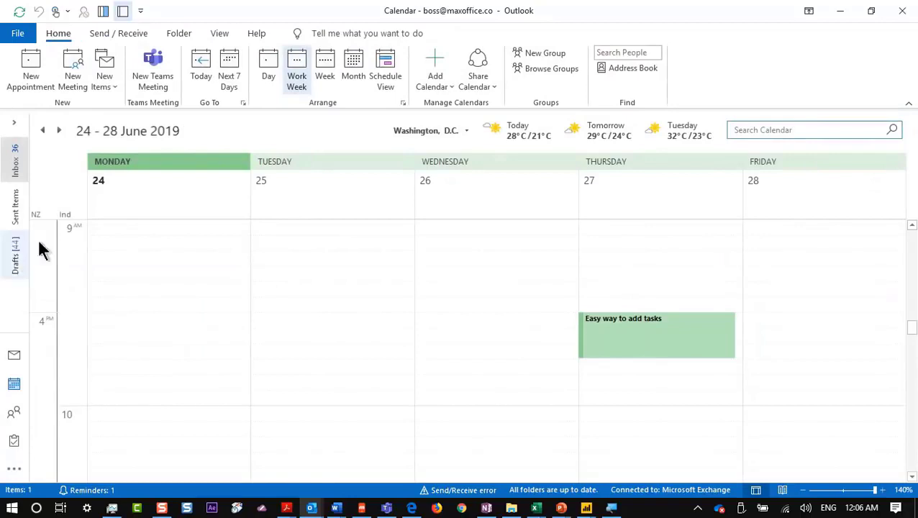
{"action": "right_click", "coordinate": [74, 256]}
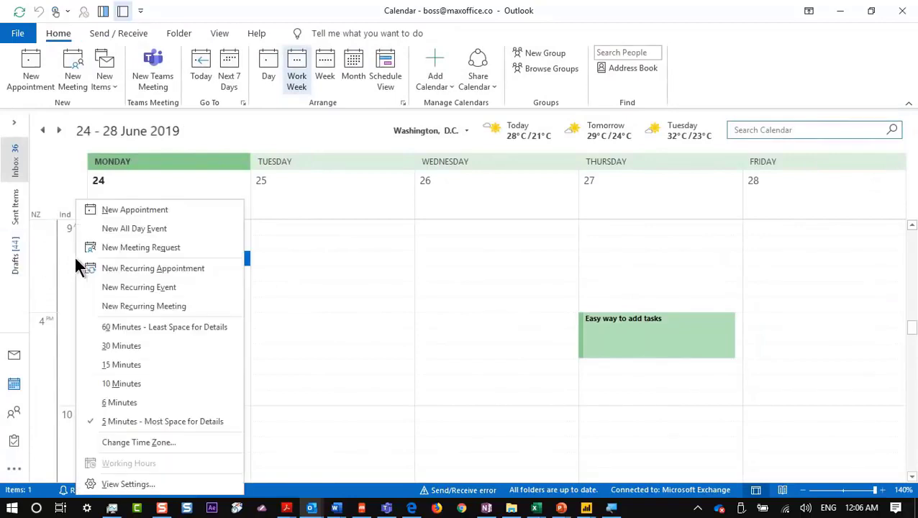
{"action": "left_click", "coordinate": [146, 328]}
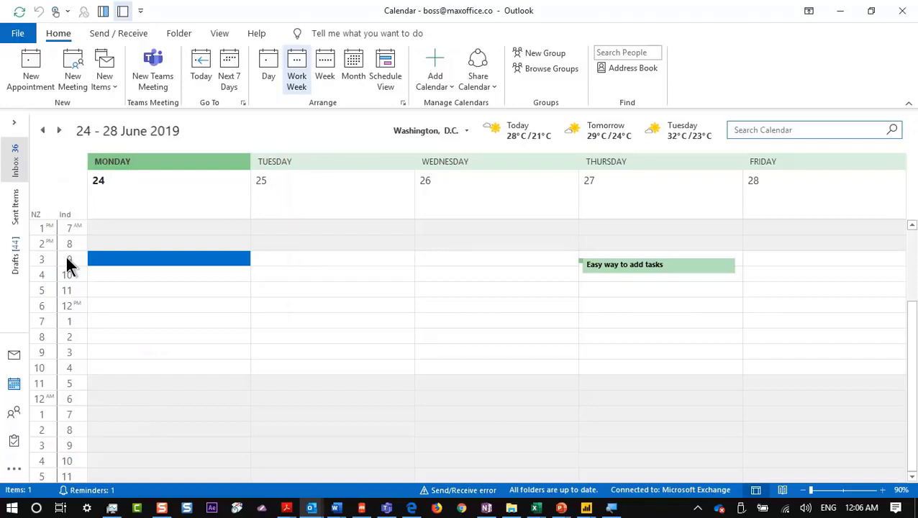
Change the calendar's time scale to 30 minutes.
{"action": "scroll", "coordinate": [65, 254], "scroll_direction": "up", "scroll_amount": 1}
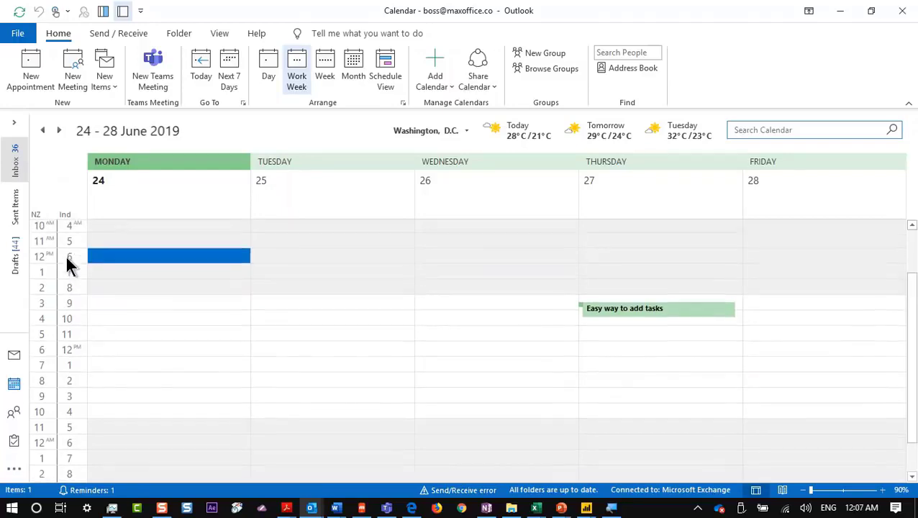
{"action": "right_click", "coordinate": [66, 254]}
{"action": "left_click", "coordinate": [164, 351]}
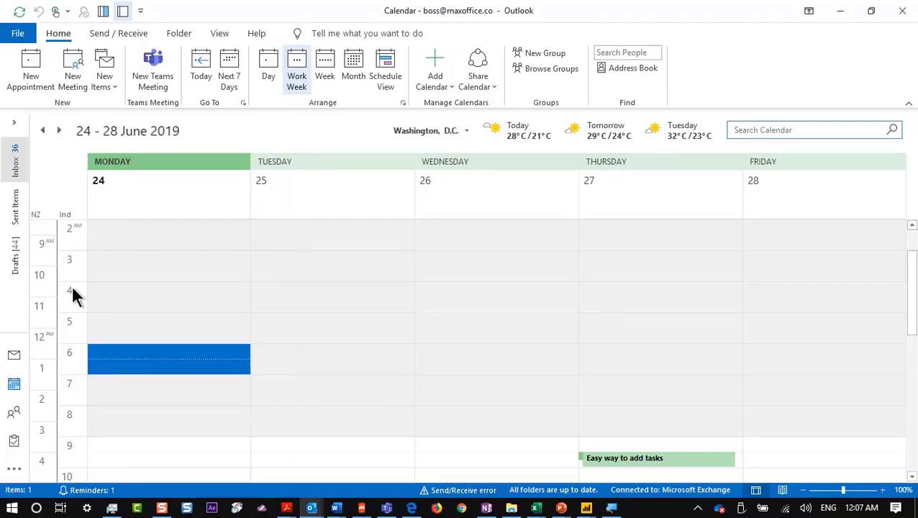
{"action": "right_click", "coordinate": [73, 291]}
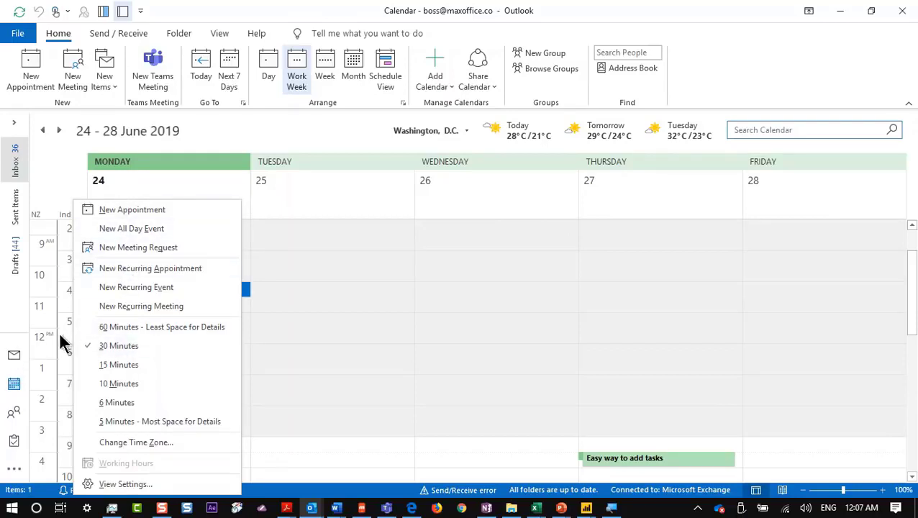
{"action": "right_click", "coordinate": [343, 260]}
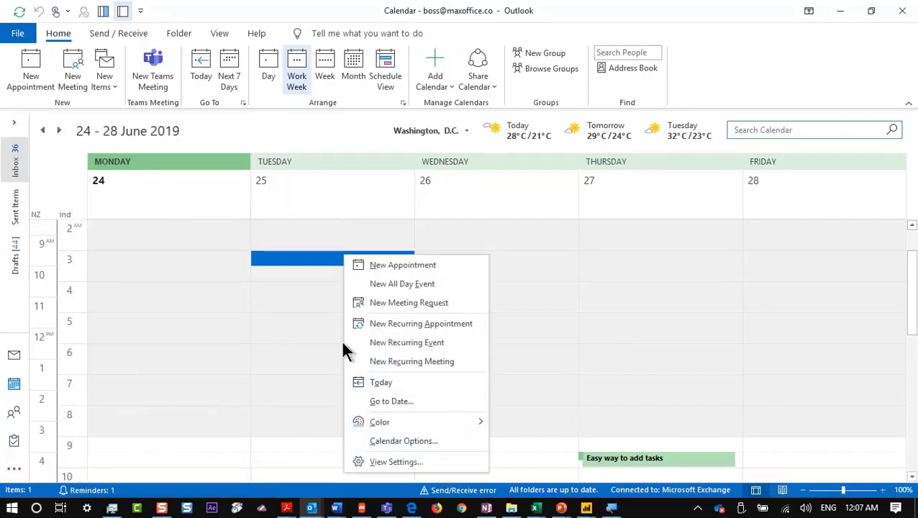
{"action": "right_click", "coordinate": [350, 81]}
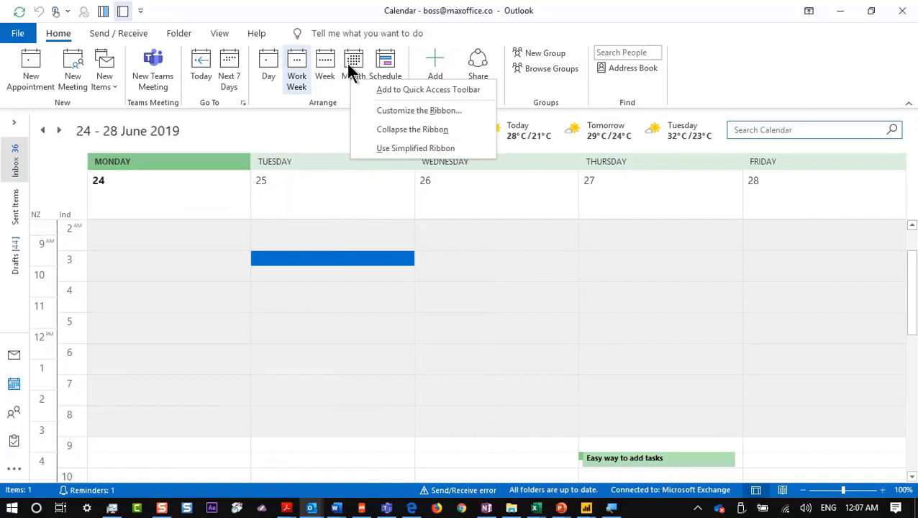
{"action": "left_click", "coordinate": [230, 328]}
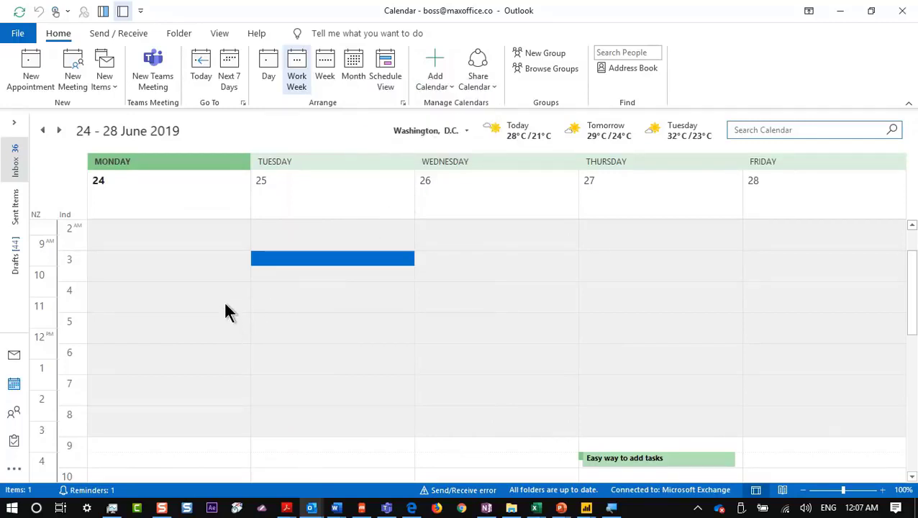
View the calendar's time zone options, cancel without changing them, and select Monday's 6 AM slot.
{"action": "right_click", "coordinate": [76, 262]}
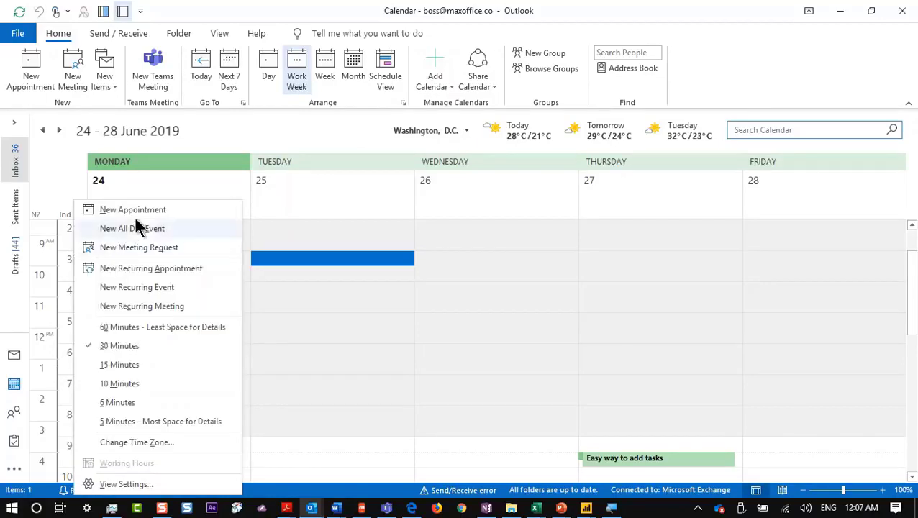
{"action": "left_click", "coordinate": [186, 442]}
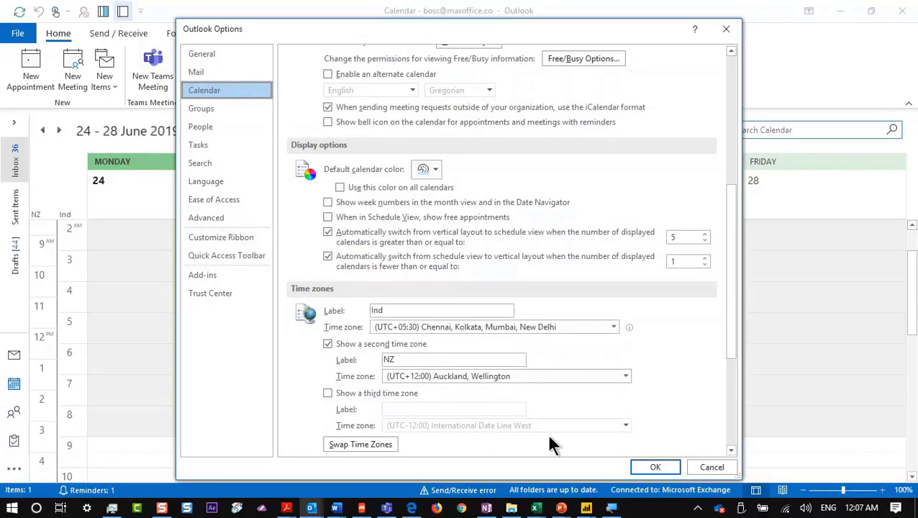
{"action": "left_click", "coordinate": [703, 469]}
{"action": "left_click", "coordinate": [209, 353]}
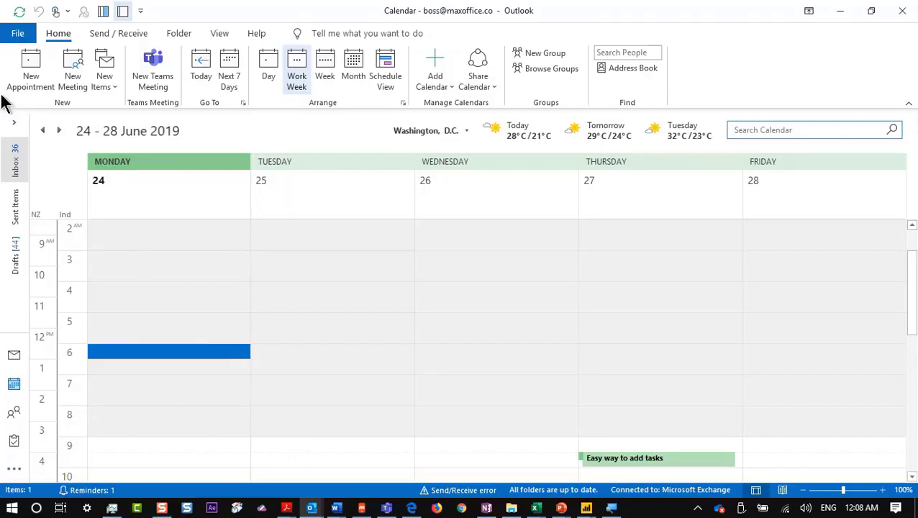
Try the 5-minute time scale in the calendar, and set the time scale to 6 minutes.
{"action": "right_click", "coordinate": [85, 277]}
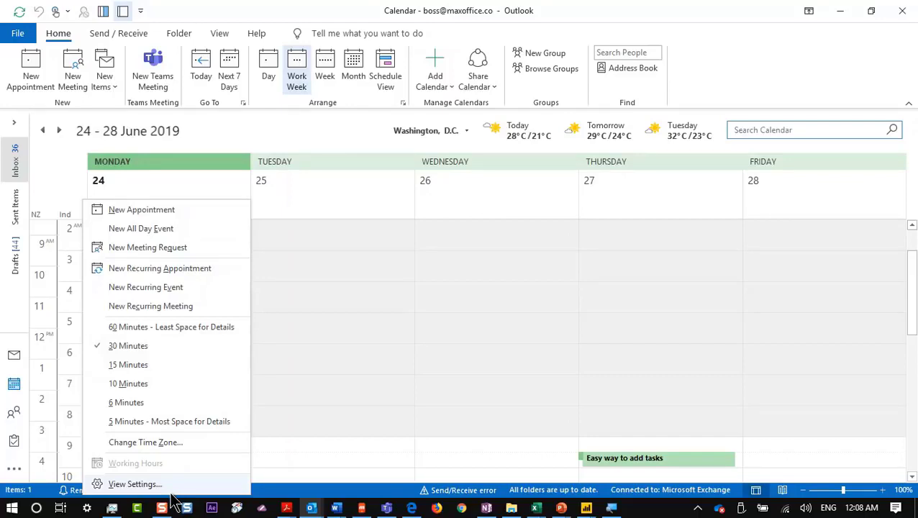
{"action": "left_click", "coordinate": [168, 423]}
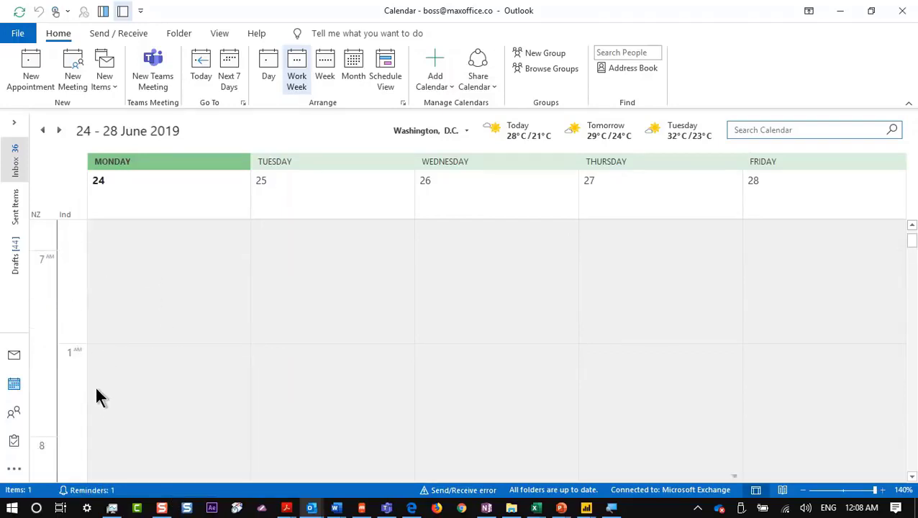
{"action": "right_click", "coordinate": [80, 316]}
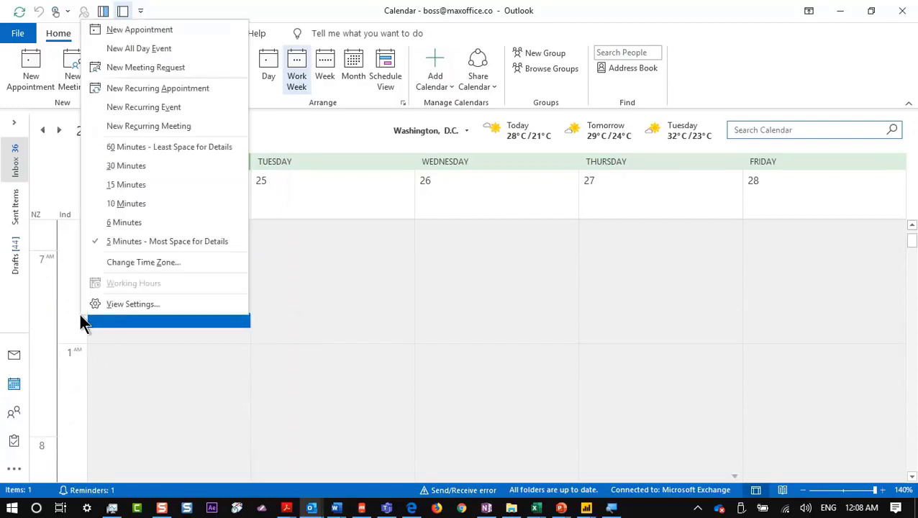
{"action": "left_click", "coordinate": [127, 223]}
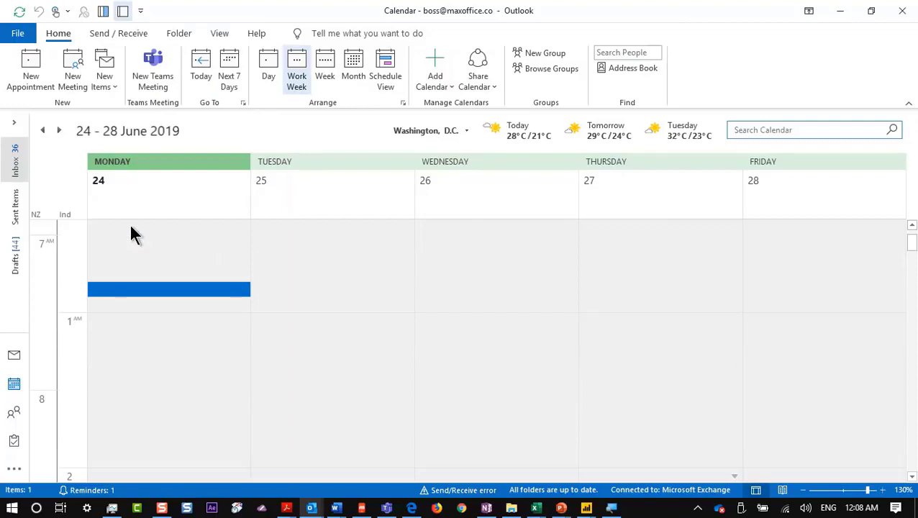
{"action": "scroll", "coordinate": [155, 360], "scroll_direction": "down", "scroll_amount": 1}
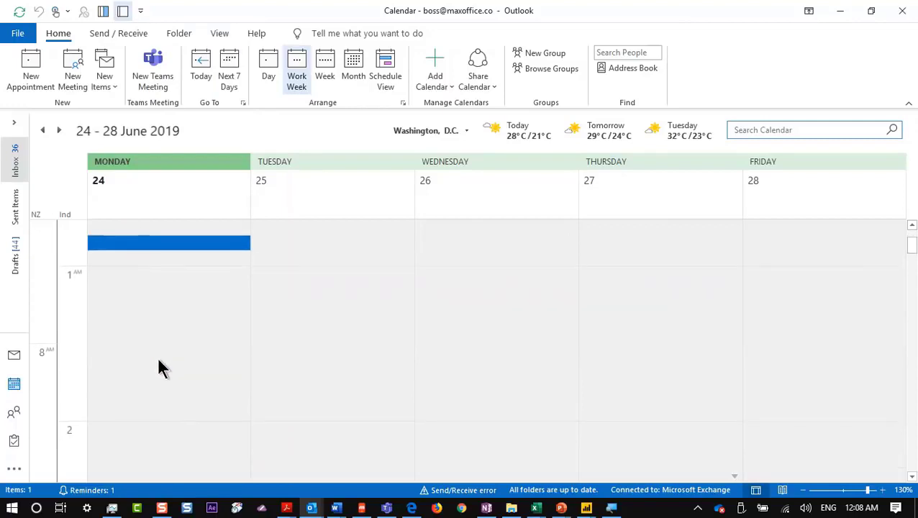
{"action": "right_click", "coordinate": [73, 344]}
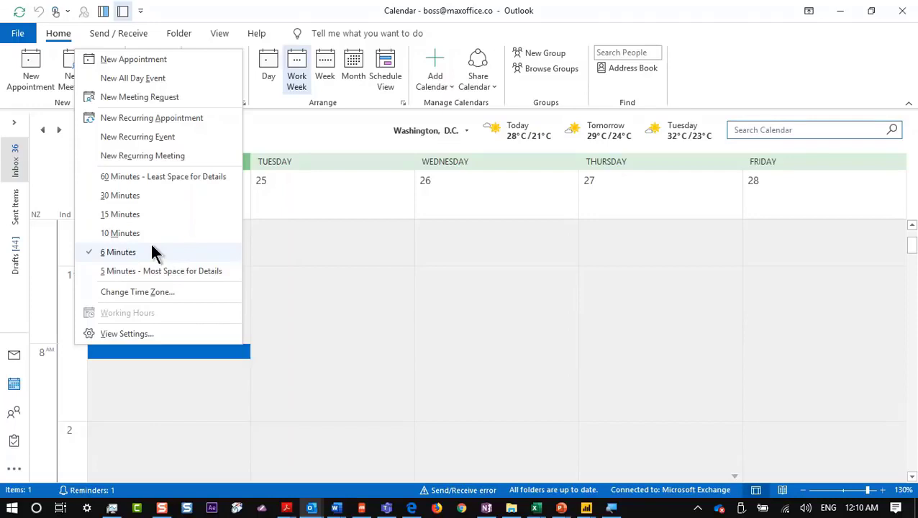
{"action": "left_click", "coordinate": [153, 252]}
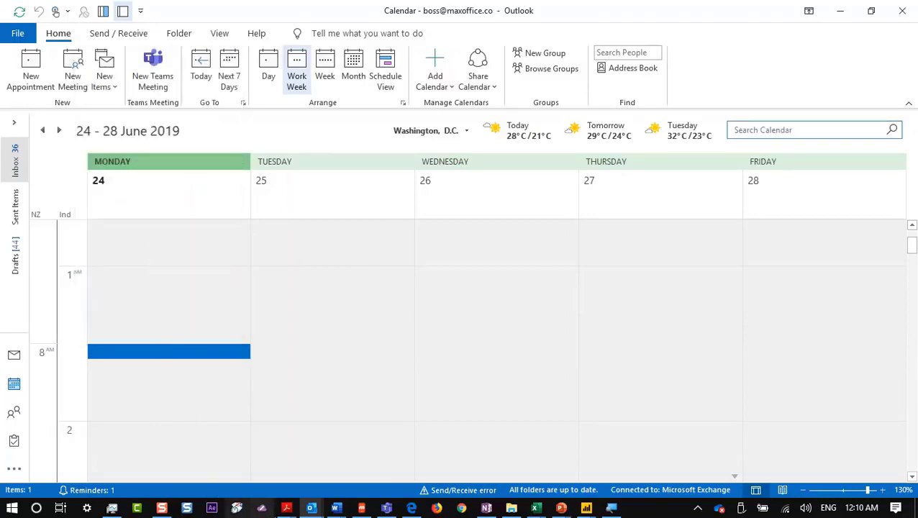
Switch to the "2019 - M365 - v4.pptx" presentation in PowerPoint and expand its Features section.
{"action": "left_click", "coordinate": [561, 508]}
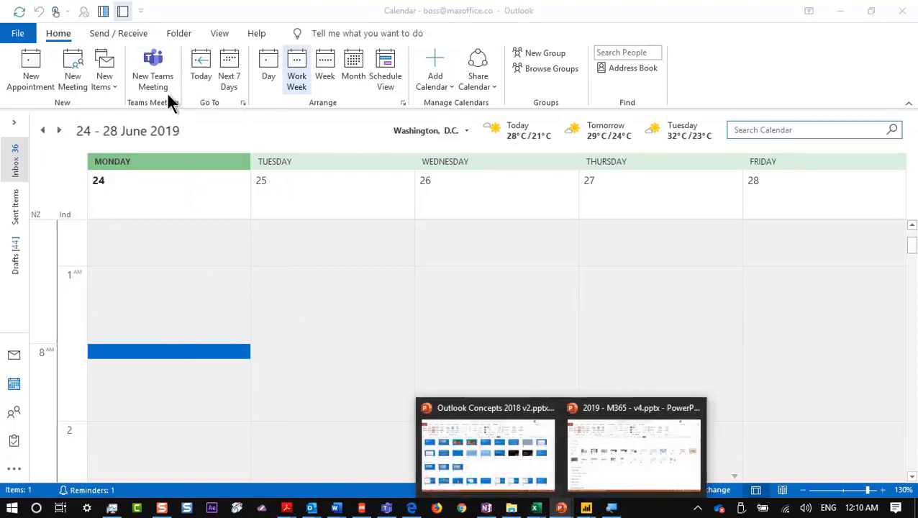
{"action": "left_click", "coordinate": [577, 406]}
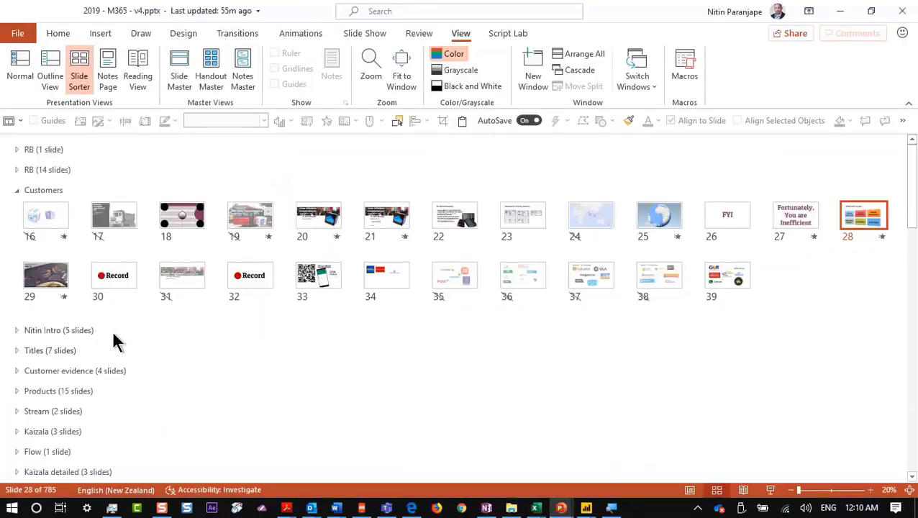
{"action": "scroll", "coordinate": [115, 341], "scroll_direction": "down", "scroll_amount": 3}
{"action": "scroll", "coordinate": [114, 335], "scroll_direction": "up", "scroll_amount": 1}
{"action": "scroll", "coordinate": [114, 334], "scroll_direction": "down", "scroll_amount": 3}
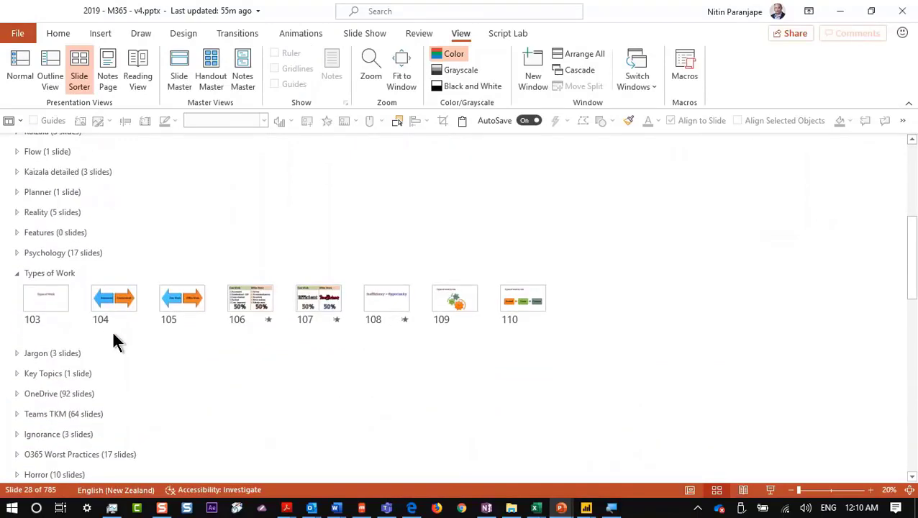
{"action": "left_click", "coordinate": [16, 234]}
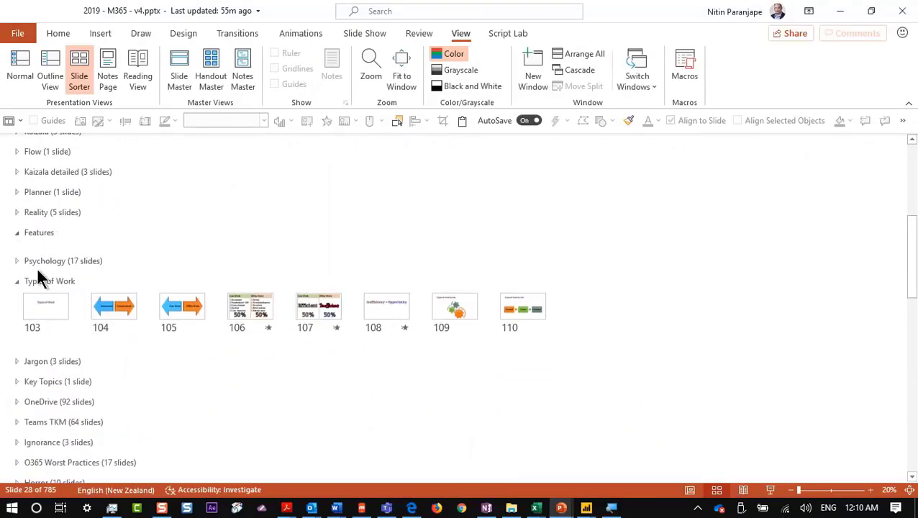
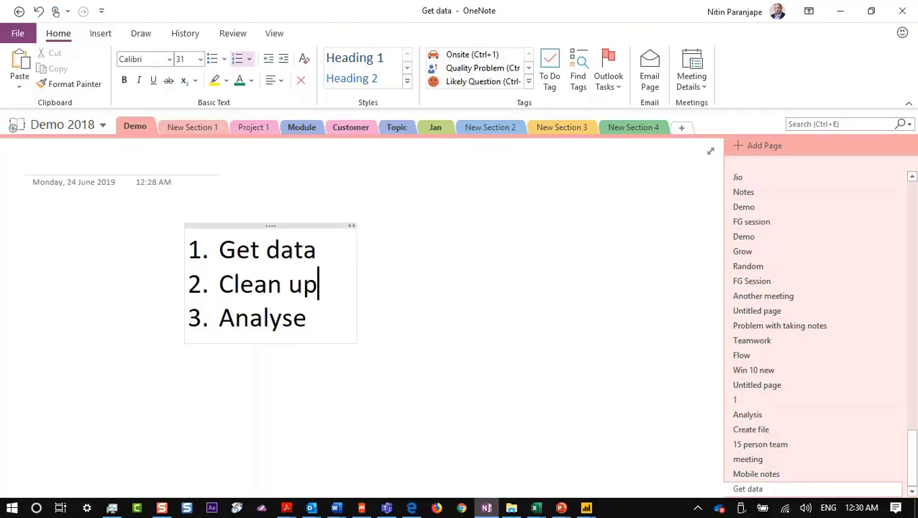
Select the "Clean up" item in the OneNote numbered list and enlarge its text to font size 47.
{"action": "left_click", "coordinate": [202, 286]}
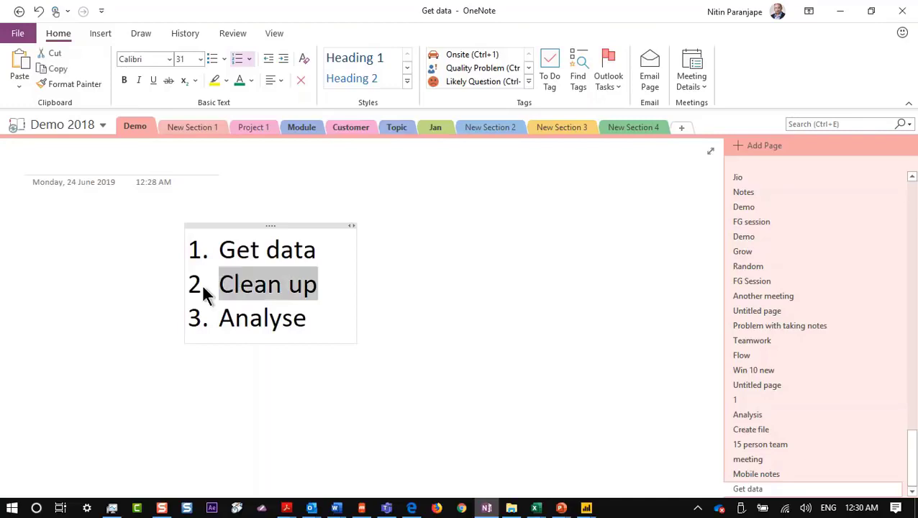
{"action": "key", "text": "ctrl+shift+period"}
{"action": "key", "text": "ctrl+shift+period"}
{"action": "key", "text": "ctrl+shift+period"}
{"action": "key", "text": "ctrl+shift+period"}
{"action": "key", "text": "ctrl+shift+period"}
{"action": "key", "text": "ctrl+shift+period"}
{"action": "key", "text": "ctrl+shift+period"}
{"action": "key", "text": "ctrl+shift+period"}
{"action": "key", "text": "ctrl+shift+period"}
{"action": "key", "text": "ctrl+shift+period"}
{"action": "key", "text": "ctrl+shift+period"}
{"action": "key", "text": "ctrl+shift+period"}
{"action": "key", "text": "ctrl+shift+period"}
{"action": "key", "text": "ctrl+shift+period"}
{"action": "key", "text": "ctrl+shift+period"}
{"action": "key", "text": "ctrl+shift+period"}
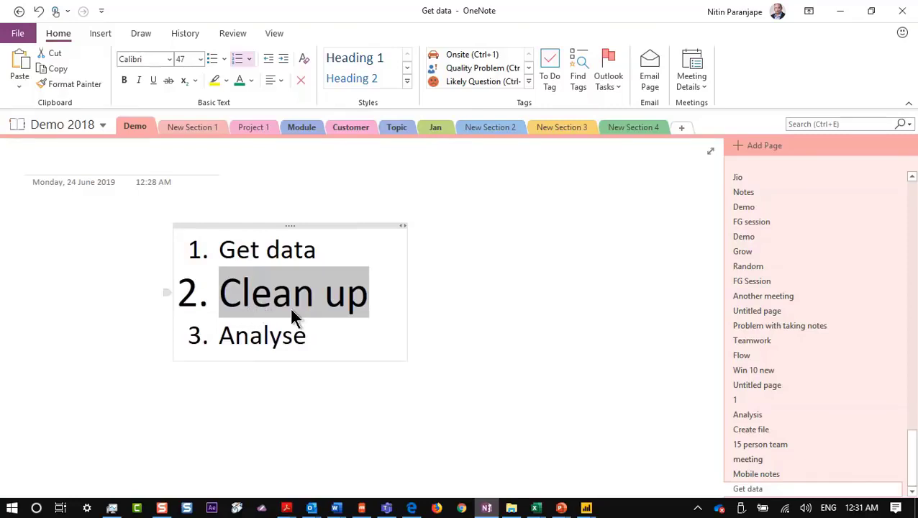
Switch to the "ff 2018.xlsx" workbook in Excel.
{"action": "mouse_move", "coordinate": [534, 509]}
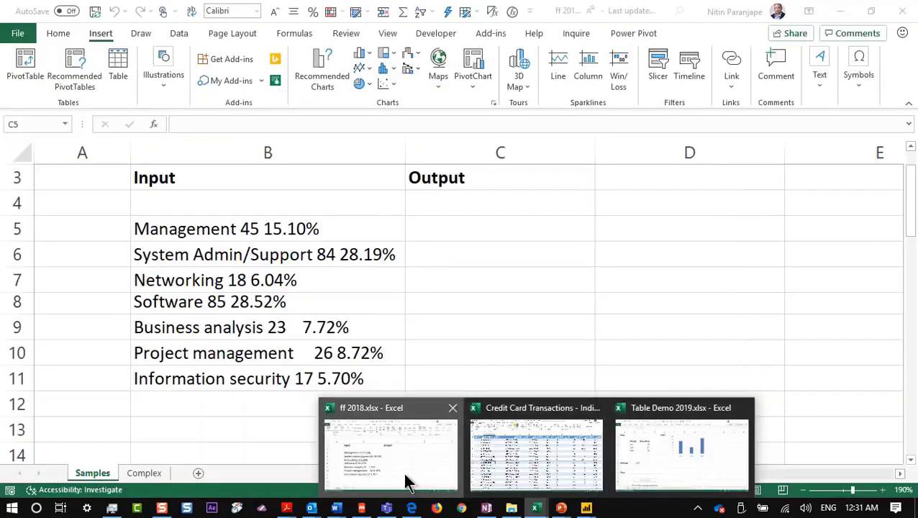
{"action": "left_click", "coordinate": [408, 480]}
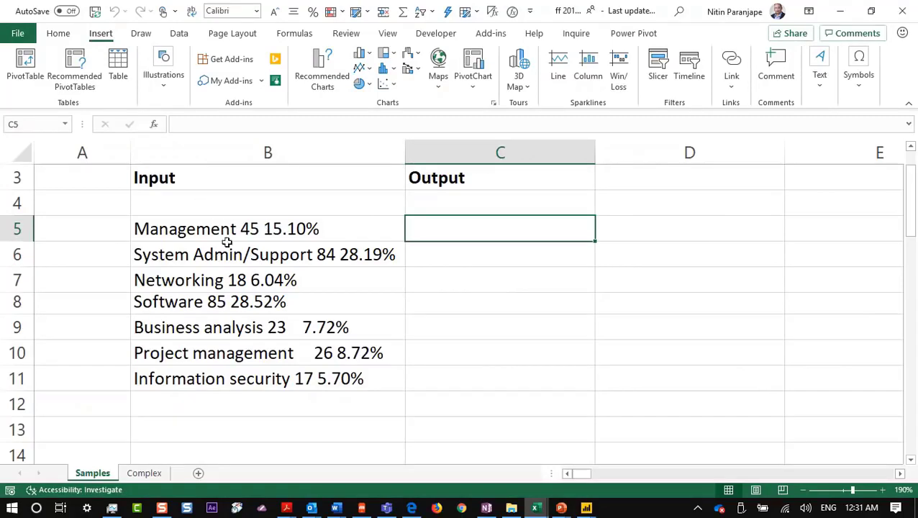
Split the entries in B5:B11 with Text to Columns, using delimited data with Space added as a delimiter.
{"action": "left_click_drag", "start_coordinate": [229, 229], "coordinate": [262, 375]}
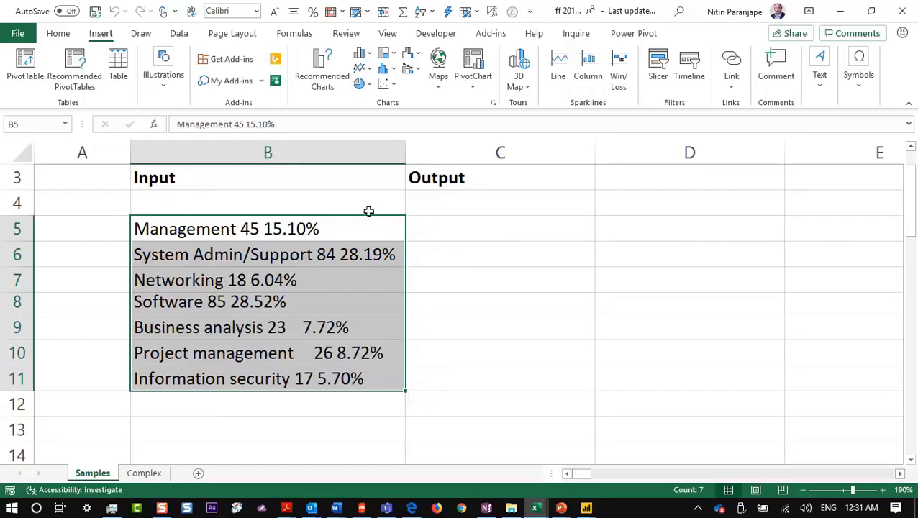
{"action": "left_click", "coordinate": [180, 33]}
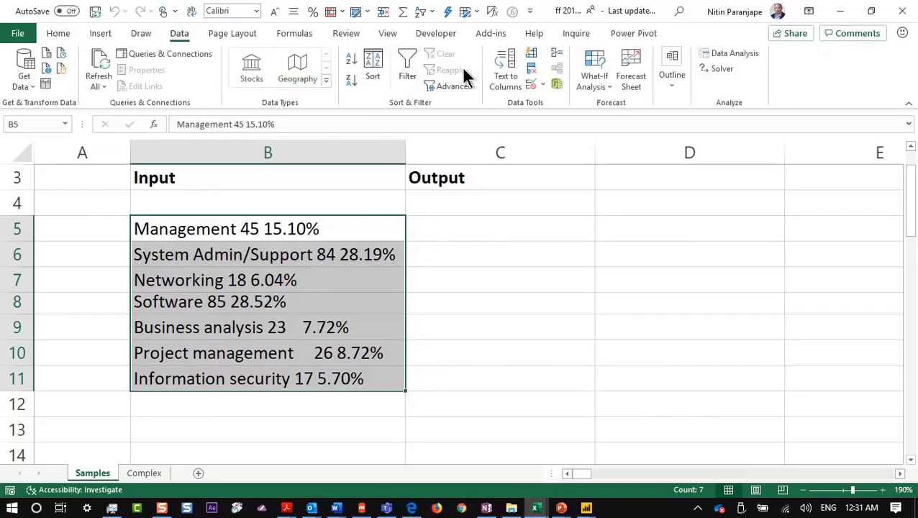
{"action": "left_click", "coordinate": [498, 77]}
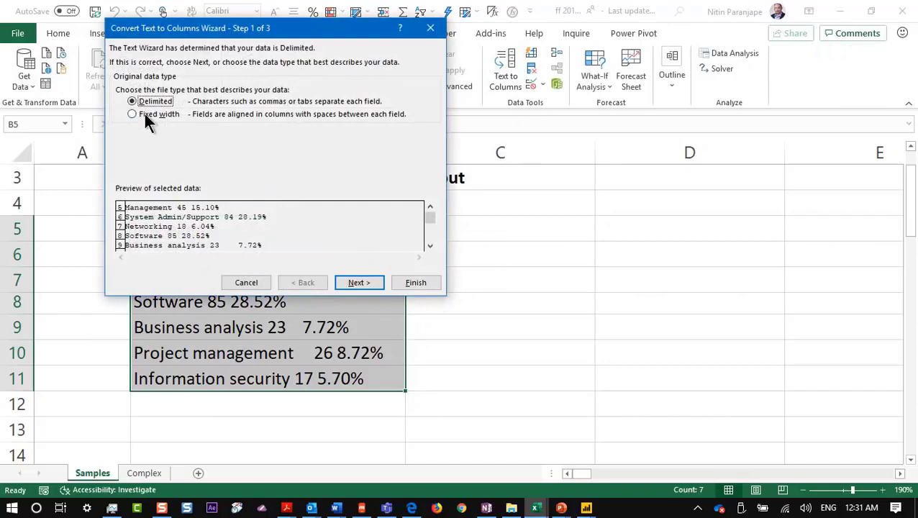
{"action": "left_click", "coordinate": [344, 282]}
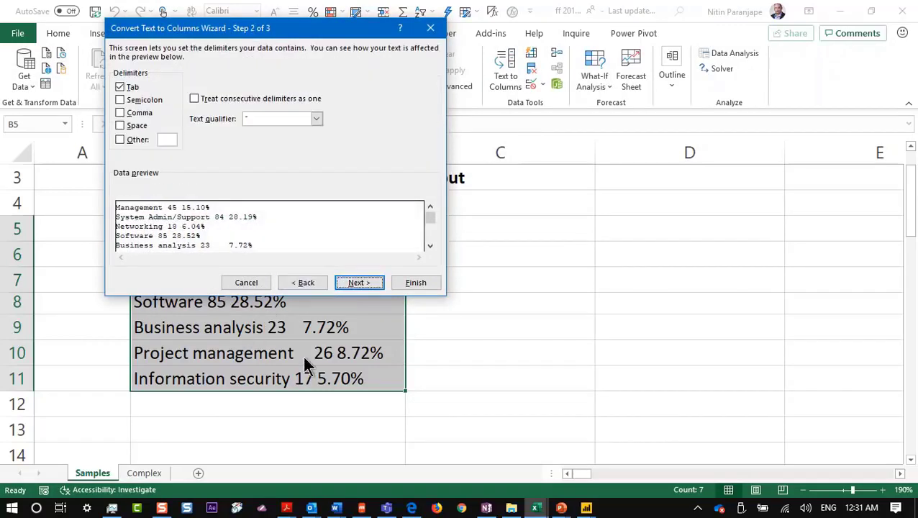
{"action": "left_click", "coordinate": [136, 126]}
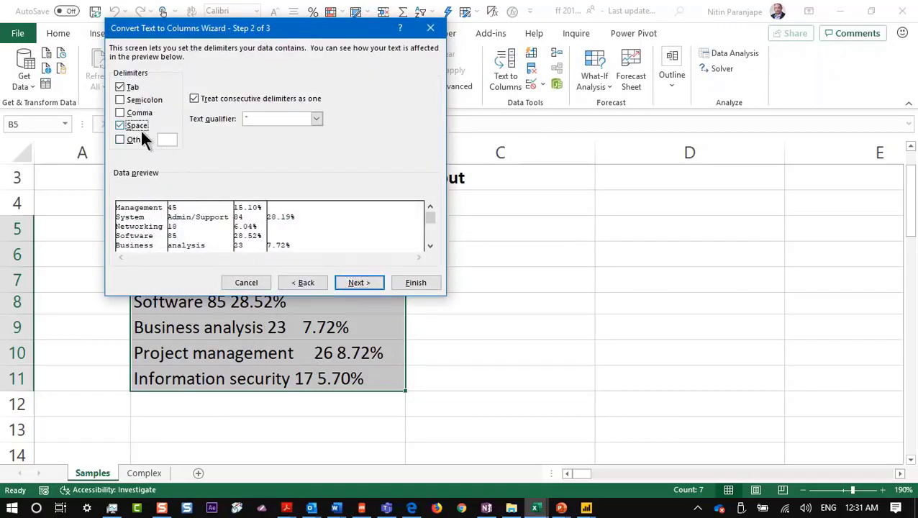
{"action": "left_click", "coordinate": [415, 282]}
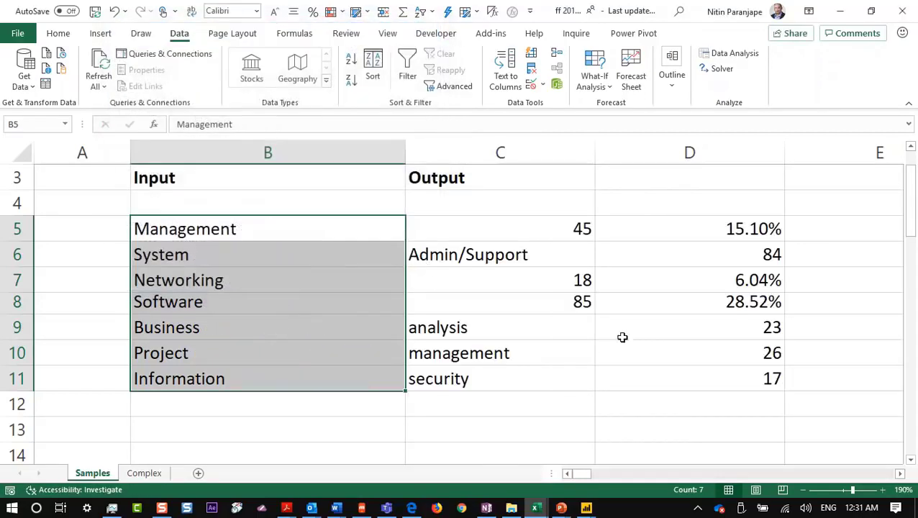
Move the text "Admin/Support" from C6 into B6 so that the cell reads "System Admin/Support".
{"action": "left_click", "coordinate": [288, 253]}
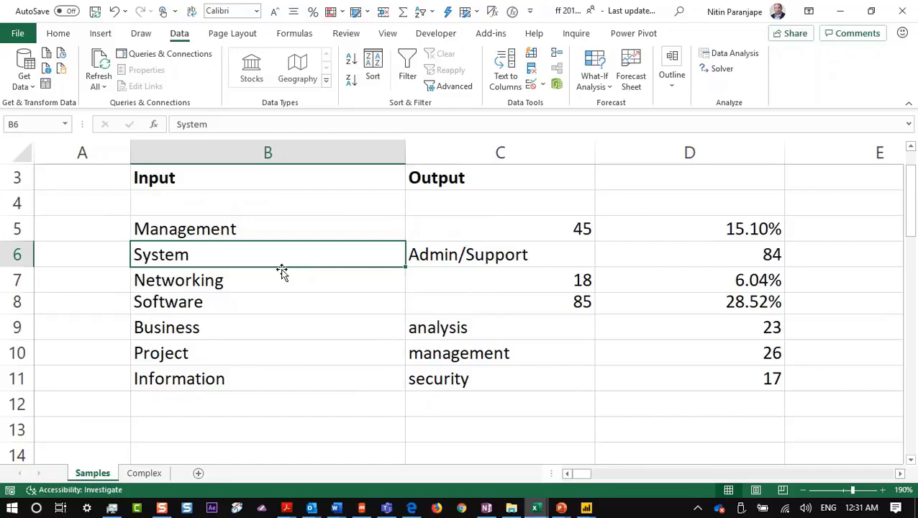
{"action": "left_click", "coordinate": [523, 251]}
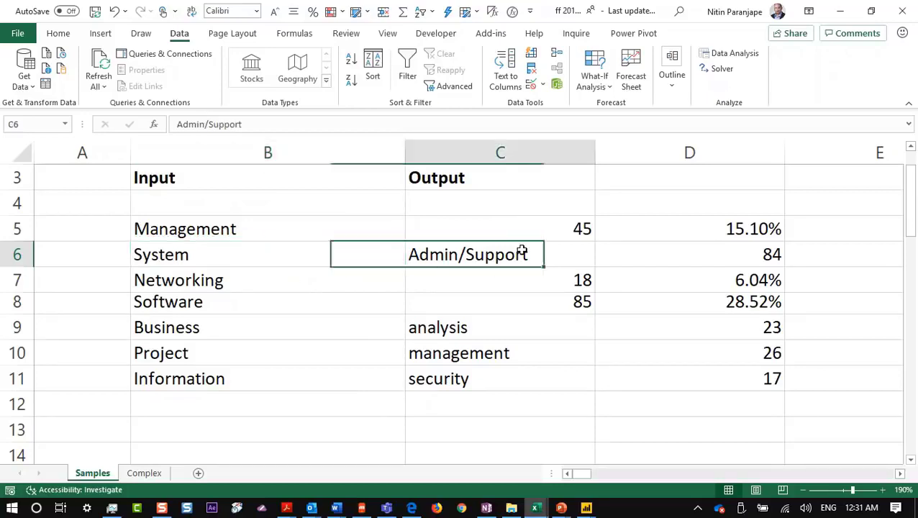
{"action": "double_click", "coordinate": [523, 251]}
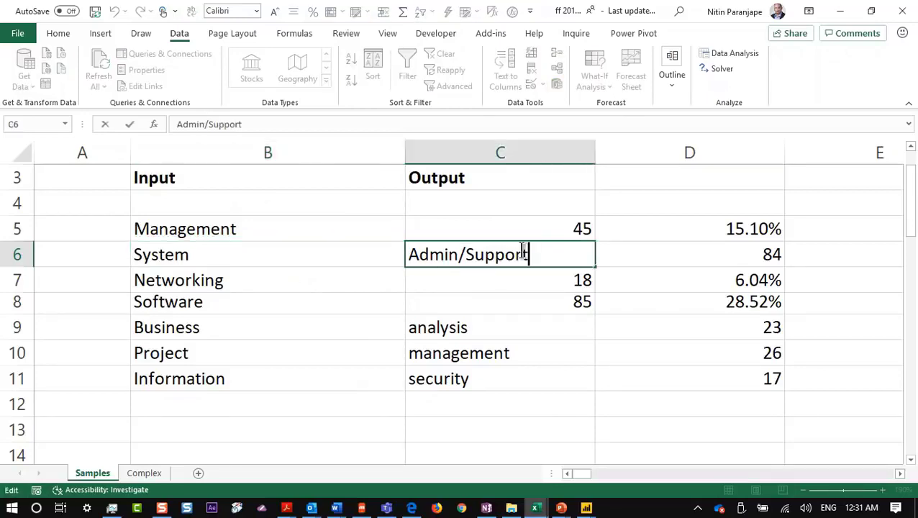
{"action": "key", "text": "shift+Home"}
{"action": "key", "text": "ctrl+c"}
{"action": "key", "text": "BackSpace"}
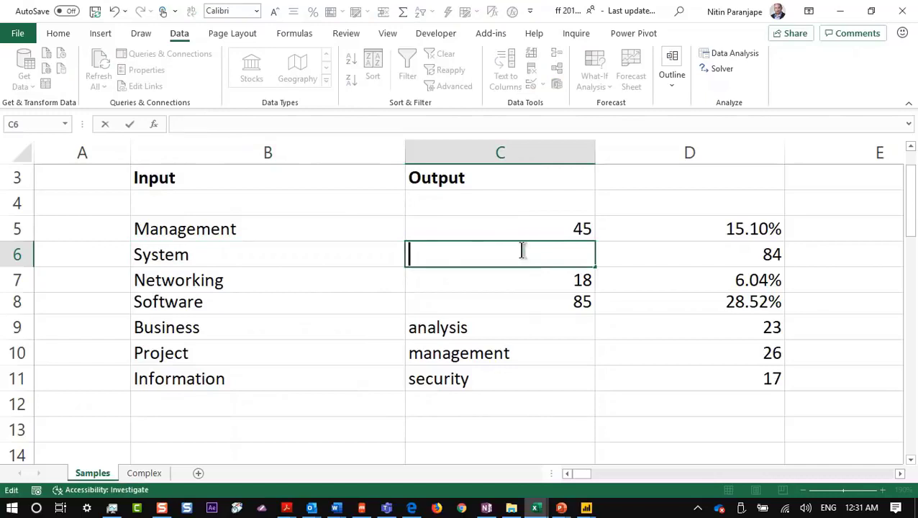
{"action": "key", "text": "shift+Tab"}
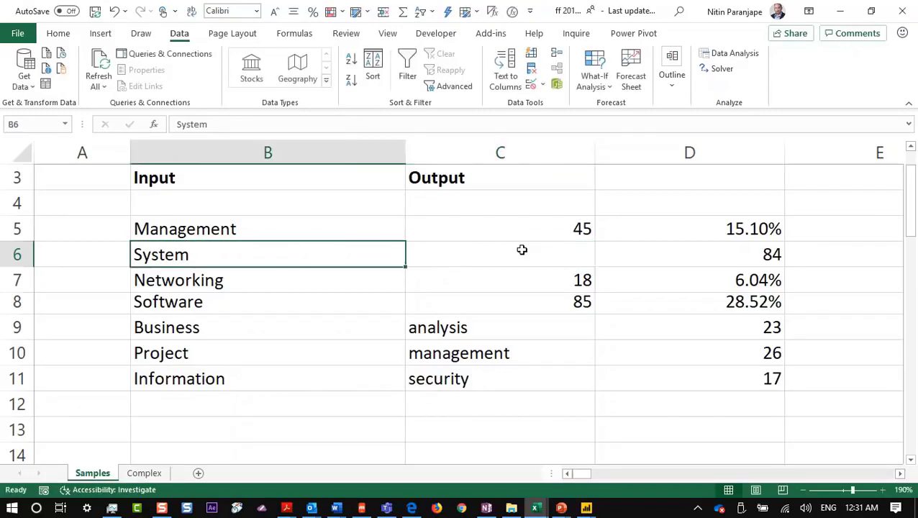
{"action": "key", "text": "F2"}
{"action": "key", "text": "ctrl+v"}
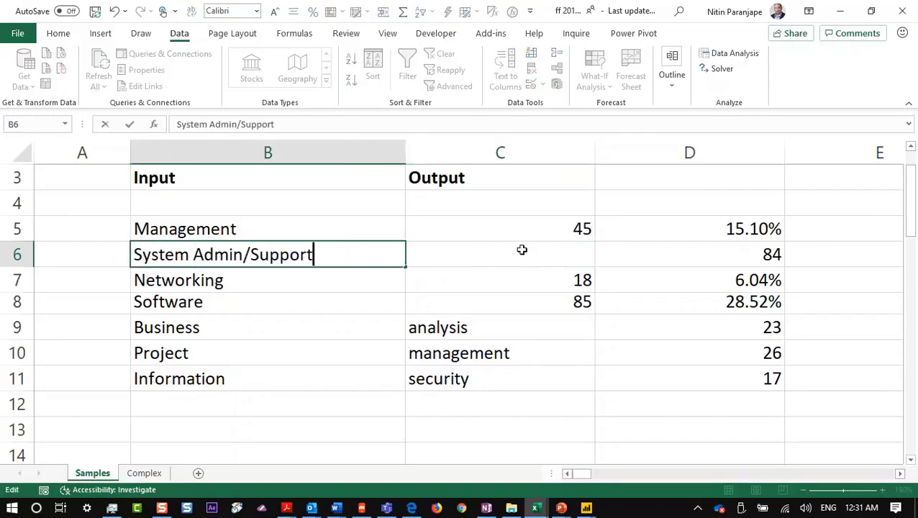
{"action": "key", "text": "Tab"}
Move the number and percentage of the System Admin/Support row from D6:E6 to C6:D6.
{"action": "key", "text": "Tab"}
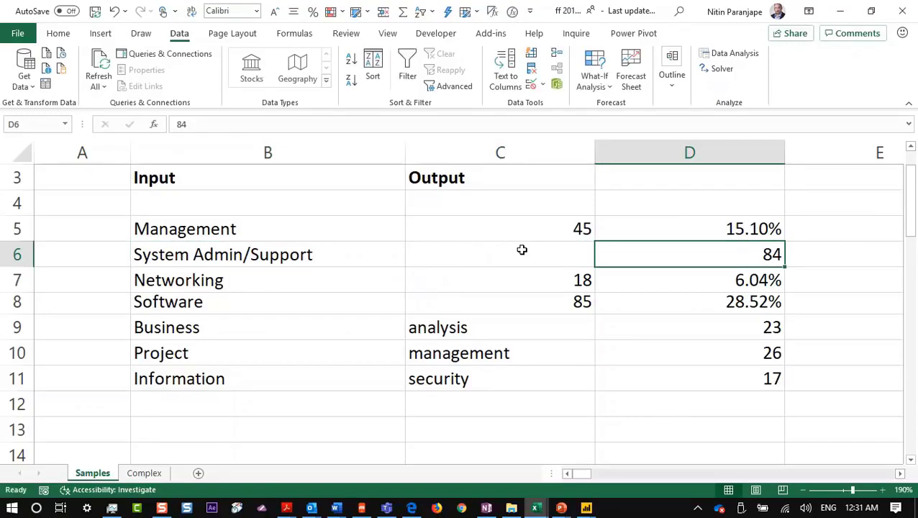
{"action": "key", "text": "shift+Right"}
{"action": "key", "text": "ctrl+x"}
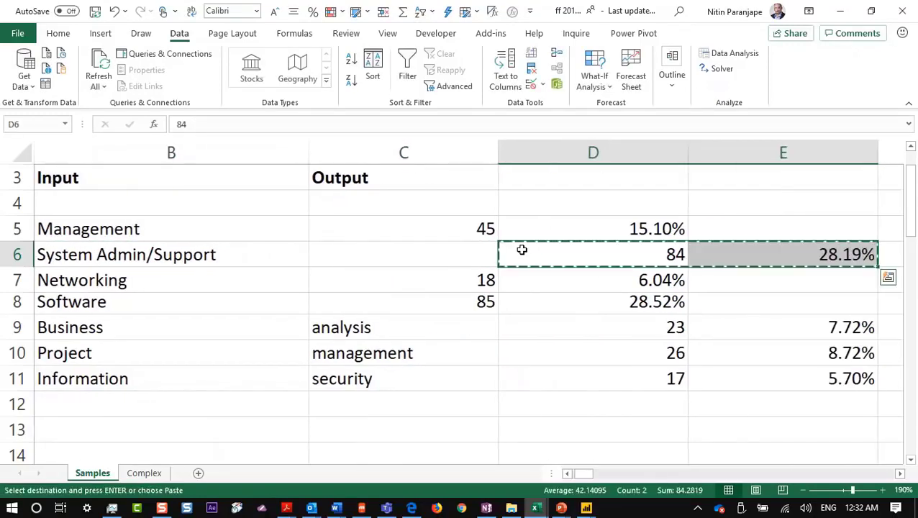
{"action": "key", "text": "Left"}
{"action": "key", "text": "ctrl+v"}
{"action": "key", "text": "Escape"}
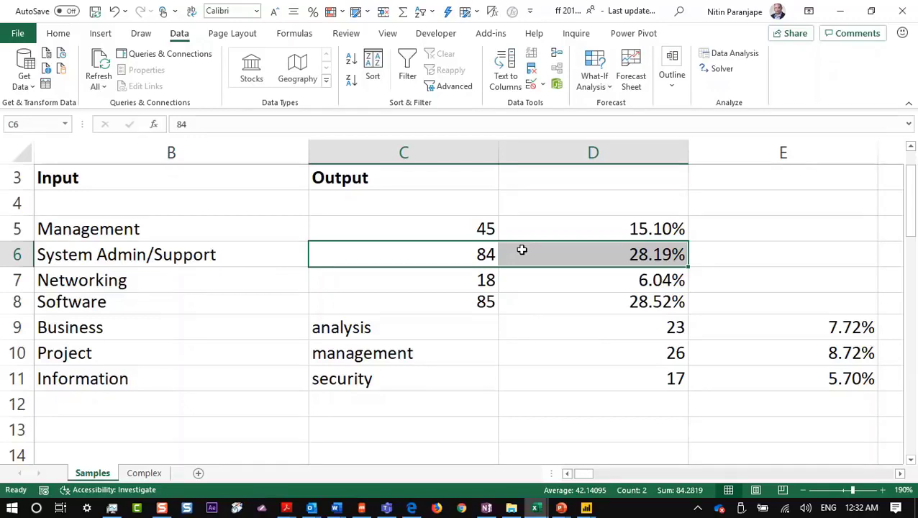
Undo the manual corrections in row 6 and the Text to Columns split of the input data.
{"action": "key", "text": "ctrl+z"}
{"action": "key", "text": "ctrl+z"}
{"action": "key", "text": "ctrl+z"}
{"action": "key", "text": "ctrl+z"}
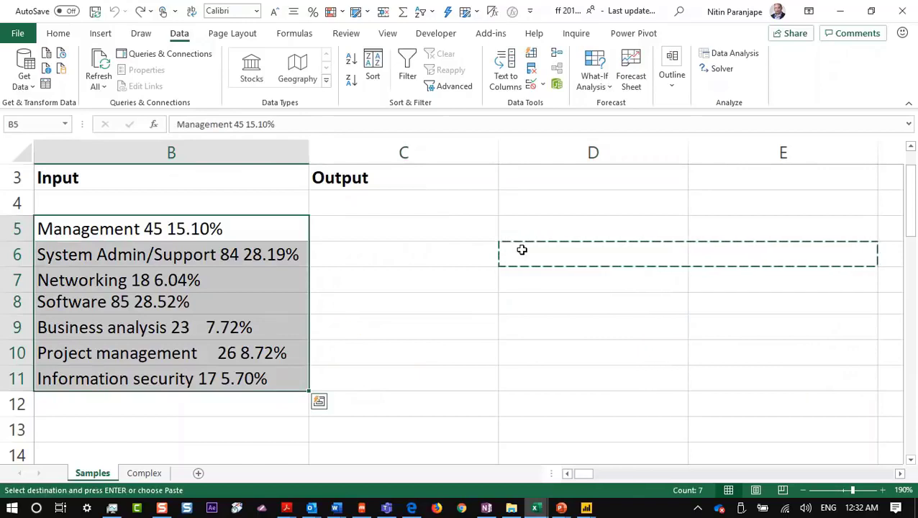
{"action": "key", "text": "Escape"}
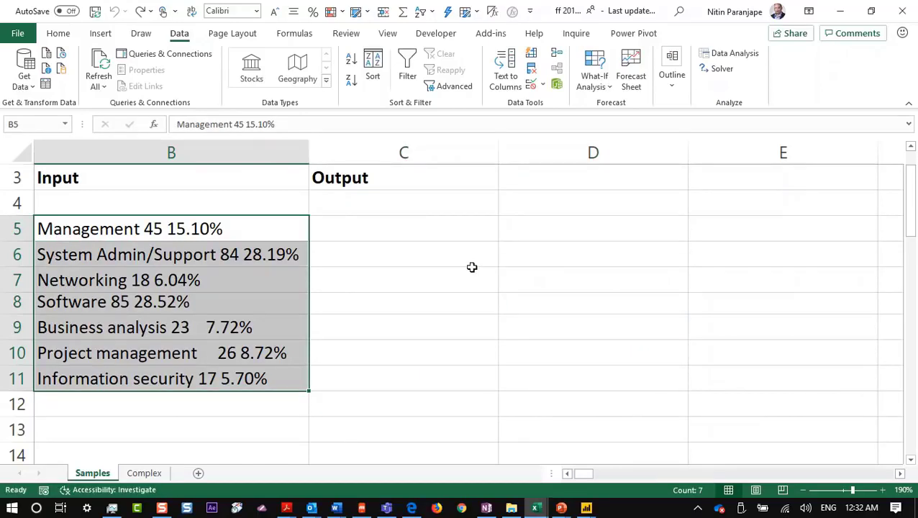
Enter "Management" in C5 as the example and Flash Fill the remaining category names in the Output column.
{"action": "left_click", "coordinate": [411, 221]}
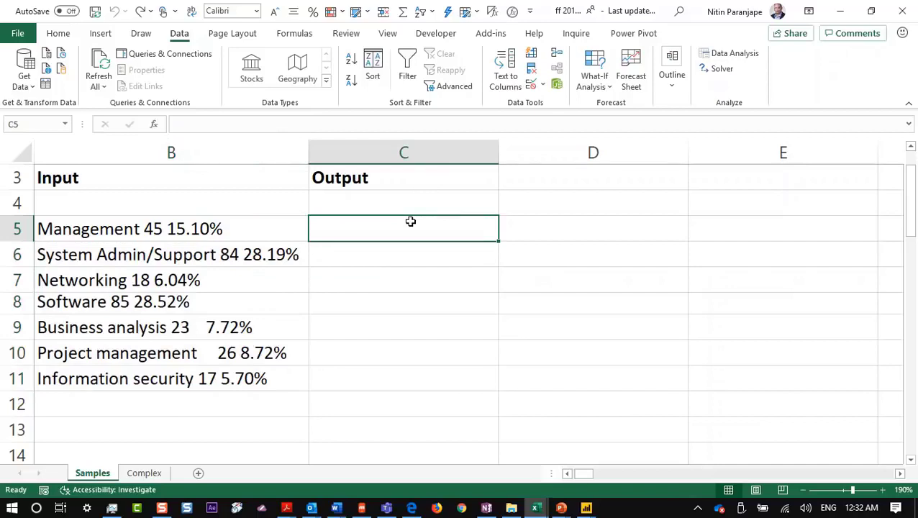
{"action": "type", "text": "Ma"}
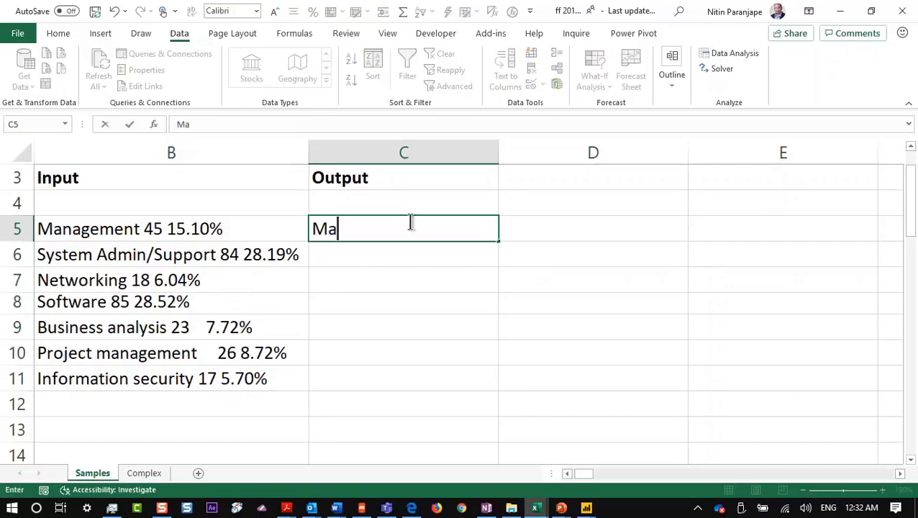
{"action": "type", "text": "nagem"}
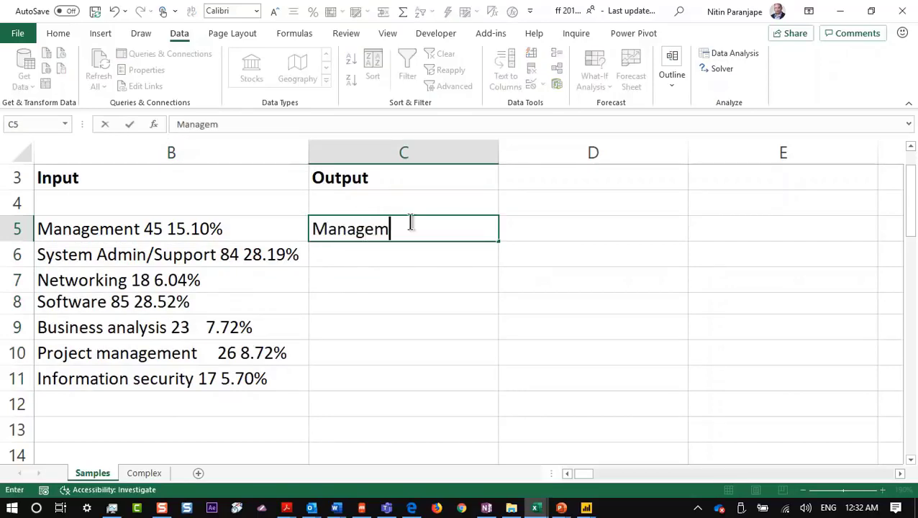
{"action": "type", "text": "ent"}
{"action": "key", "text": "Return"}
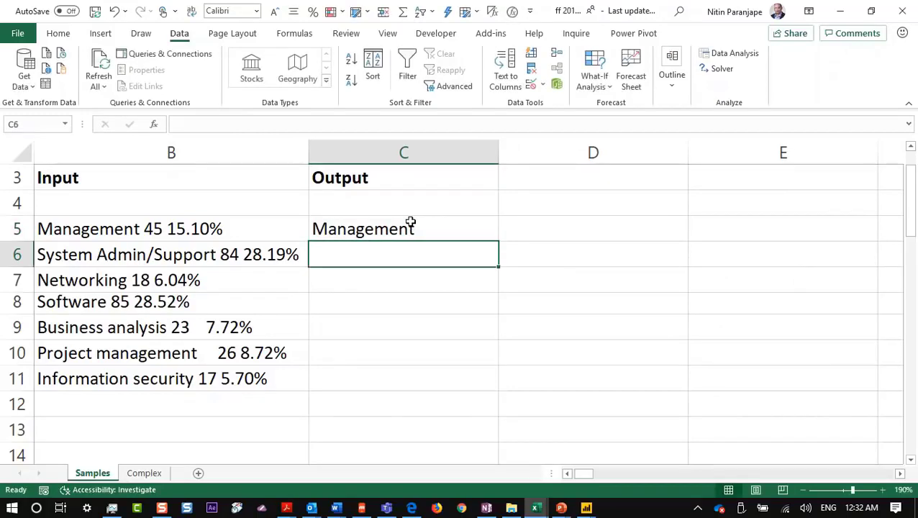
{"action": "left_click", "coordinate": [138, 236]}
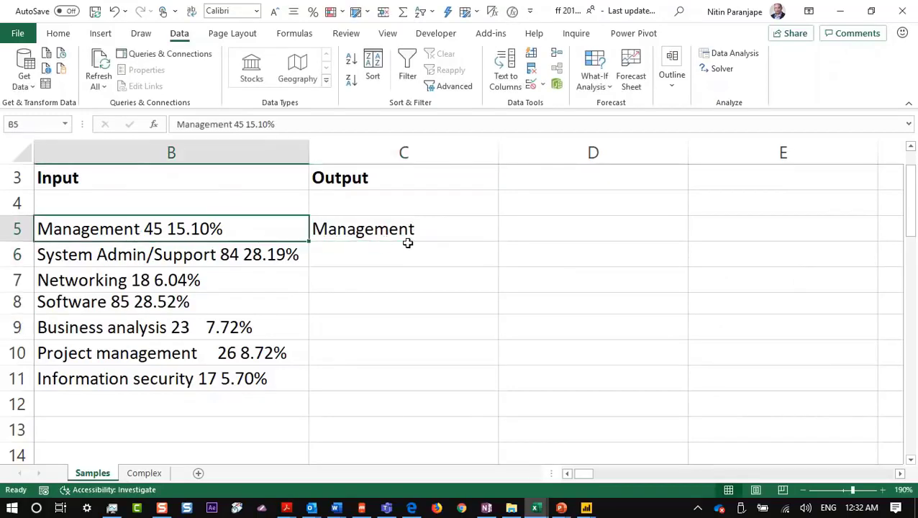
{"action": "left_click", "coordinate": [413, 240]}
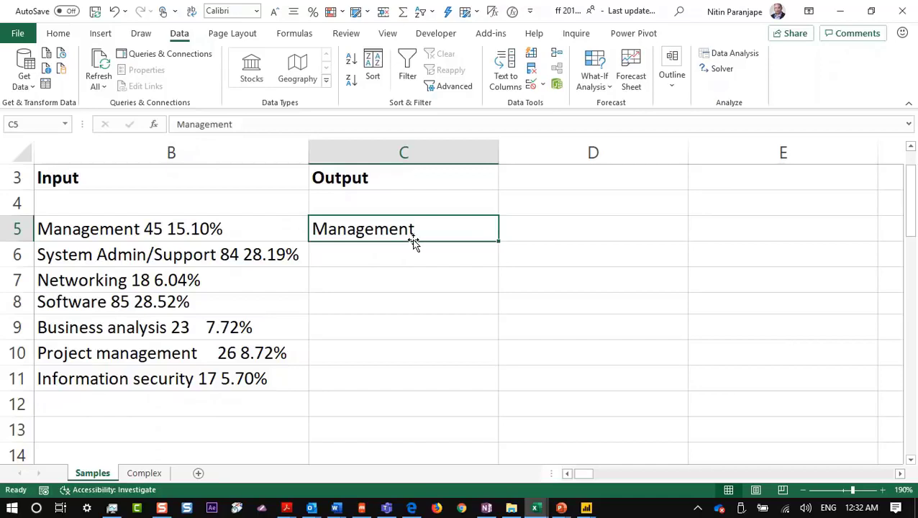
{"action": "left_click", "coordinate": [532, 57]}
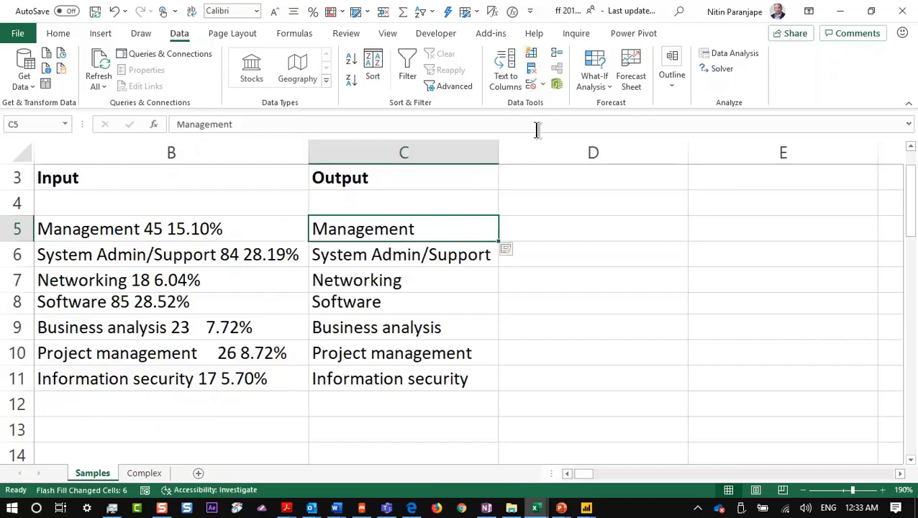
Enter 45 in D5 as the example and Flash Fill the remaining counts in column D.
{"action": "left_click", "coordinate": [549, 227]}
{"action": "type", "text": "45"}
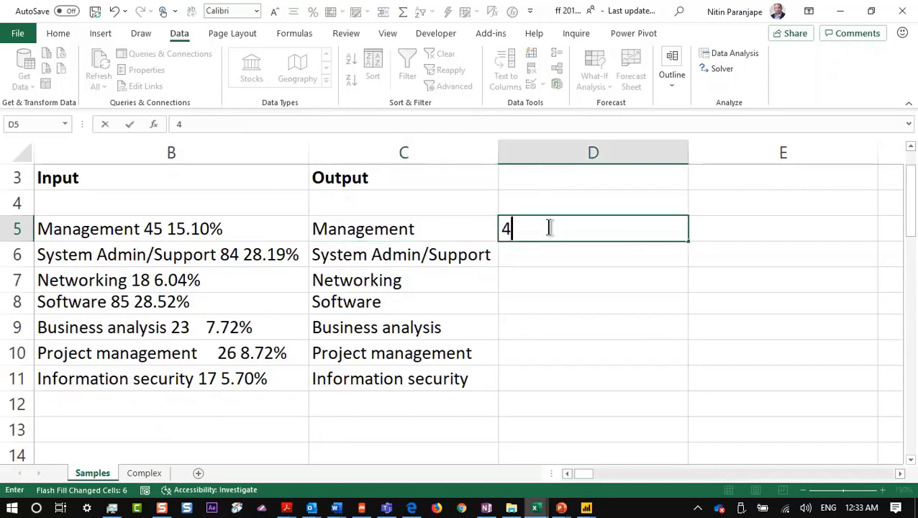
{"action": "key", "text": "Return"}
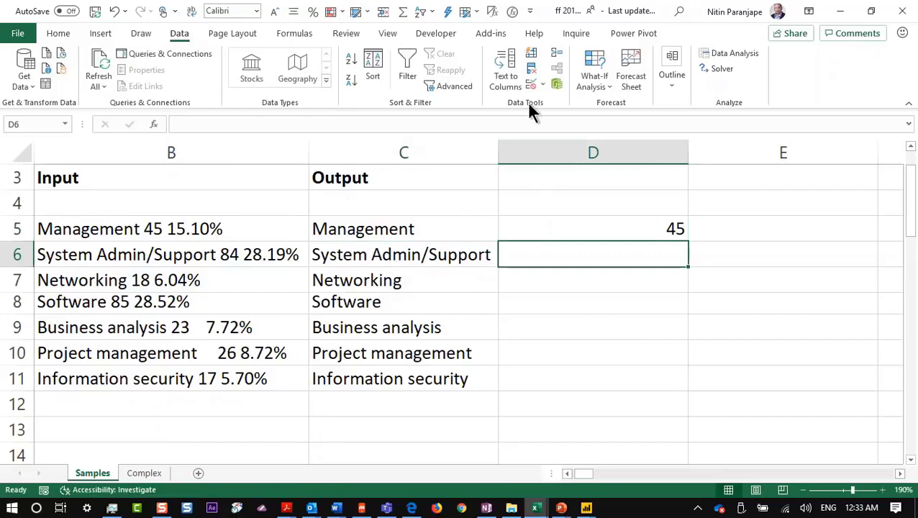
{"action": "left_click", "coordinate": [532, 58]}
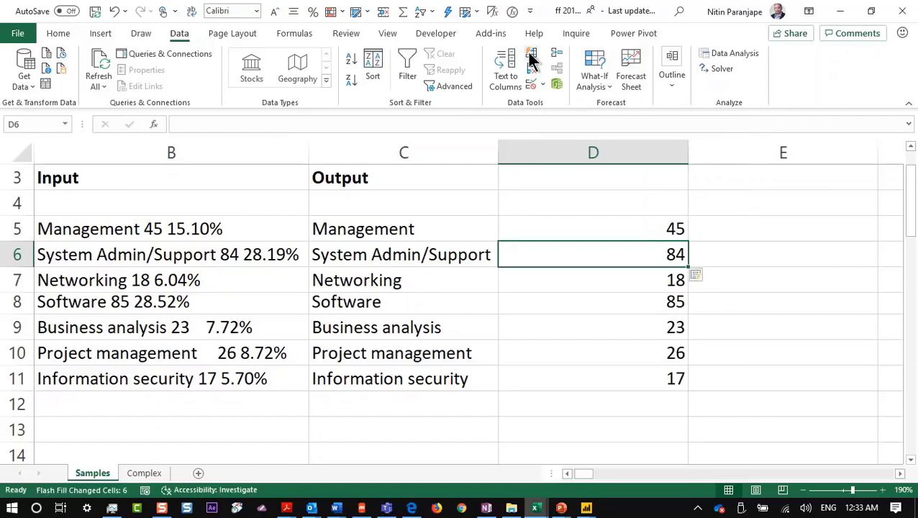
Clear the existing abbreviations in Q5:Q13 under the "What do you want" heading.
{"action": "key", "text": "Right"}
{"action": "key", "text": "Right"}
{"action": "key", "text": "Right"}
{"action": "key", "text": "Right"}
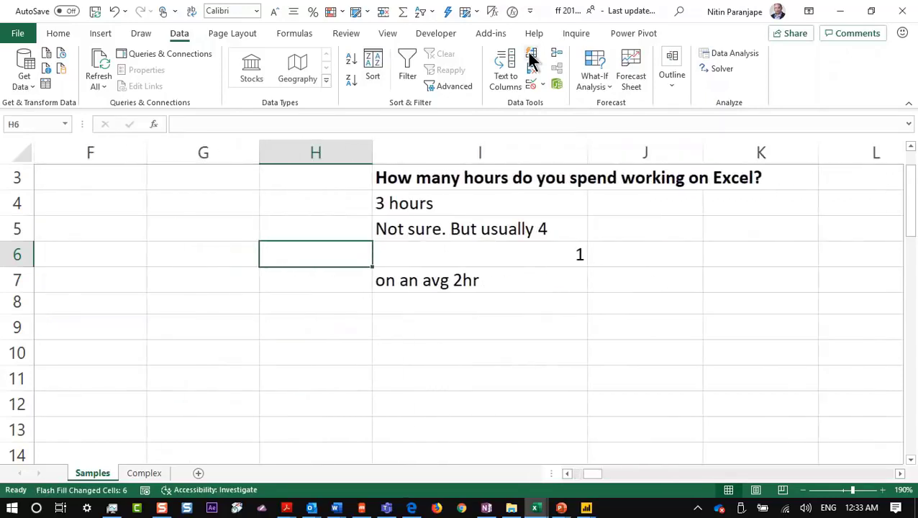
{"action": "key", "text": "Right"}
{"action": "key", "text": "Right"}
{"action": "key", "text": "Right"}
{"action": "key", "text": "Right"}
{"action": "key", "text": "Right"}
{"action": "key", "text": "Right"}
{"action": "key", "text": "Right"}
{"action": "key", "text": "Right"}
{"action": "key", "text": "Right"}
{"action": "key", "text": "Right"}
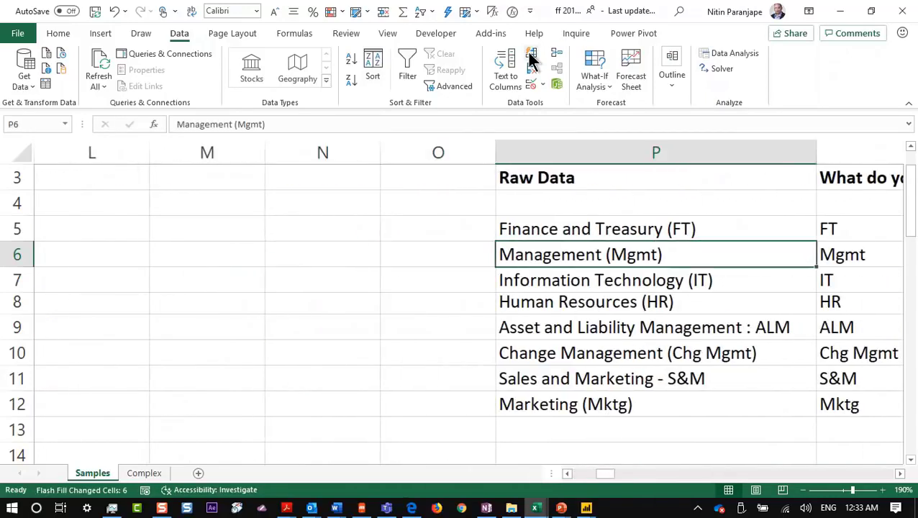
{"action": "key", "text": "Left"}
{"action": "key", "text": "Left"}
{"action": "key", "text": "Right"}
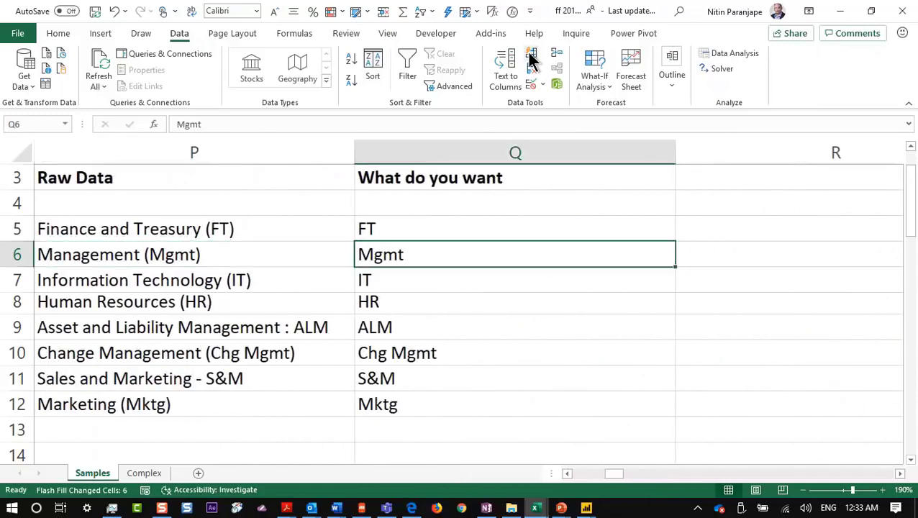
{"action": "key", "text": "Up"}
{"action": "key", "text": "shift+Down"}
{"action": "key", "text": "shift+Down"}
{"action": "key", "text": "shift+Down"}
{"action": "key", "text": "shift+Down"}
{"action": "key", "text": "shift+Down"}
{"action": "key", "text": "shift+Down"}
{"action": "key", "text": "shift+Down"}
{"action": "key", "text": "shift+Down"}
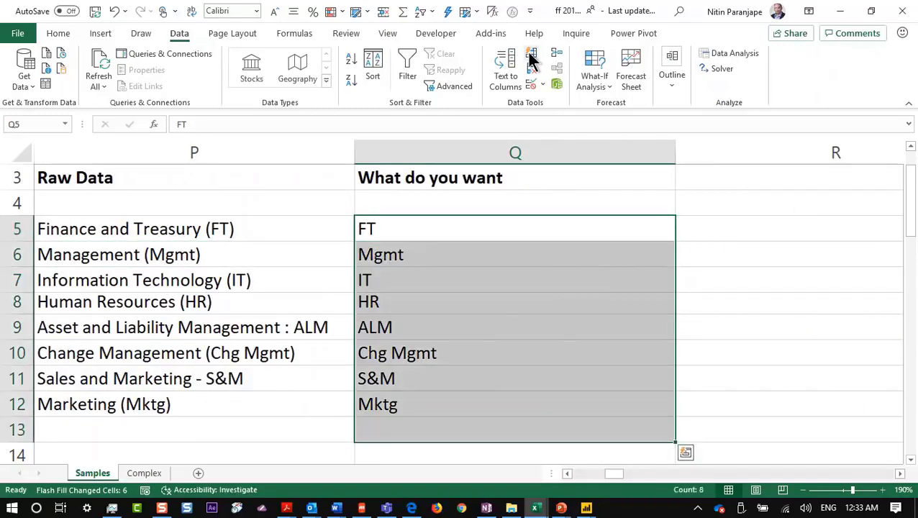
{"action": "key", "text": "Delete"}
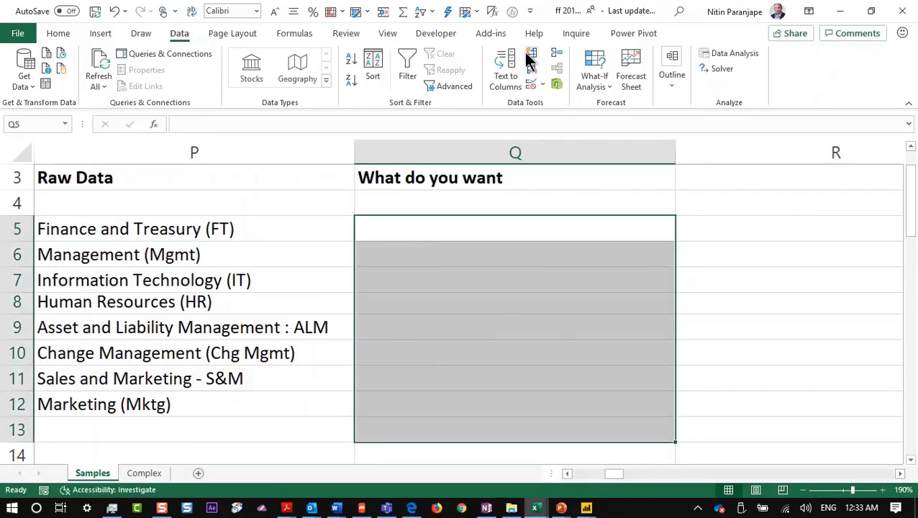
Enter "FT" in Q5 as the example abbreviation for "Finance and Treasury (FT)".
{"action": "left_click", "coordinate": [234, 234]}
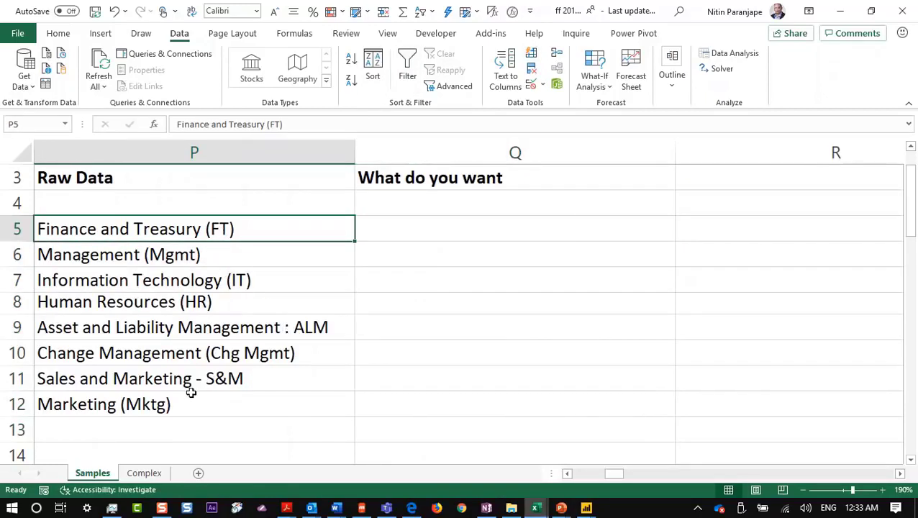
{"action": "left_click", "coordinate": [432, 228]}
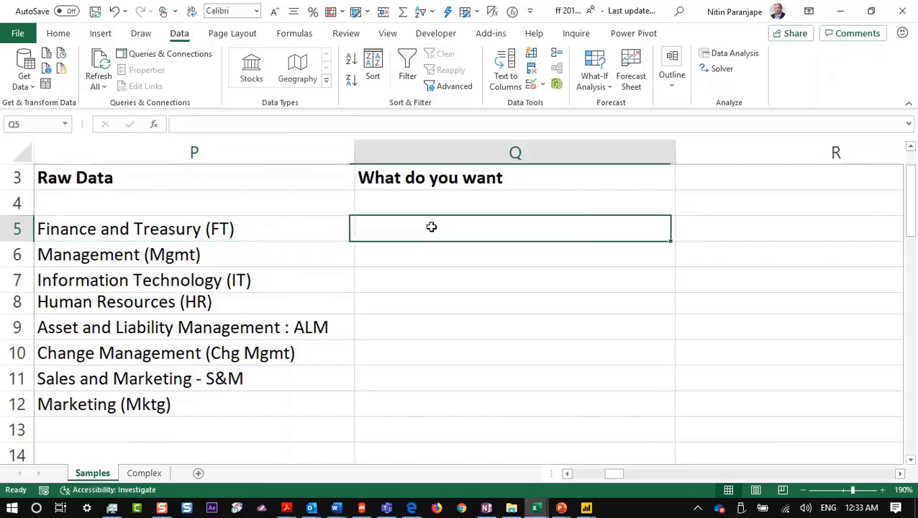
{"action": "type", "text": "FT"}
{"action": "key", "text": "Return"}
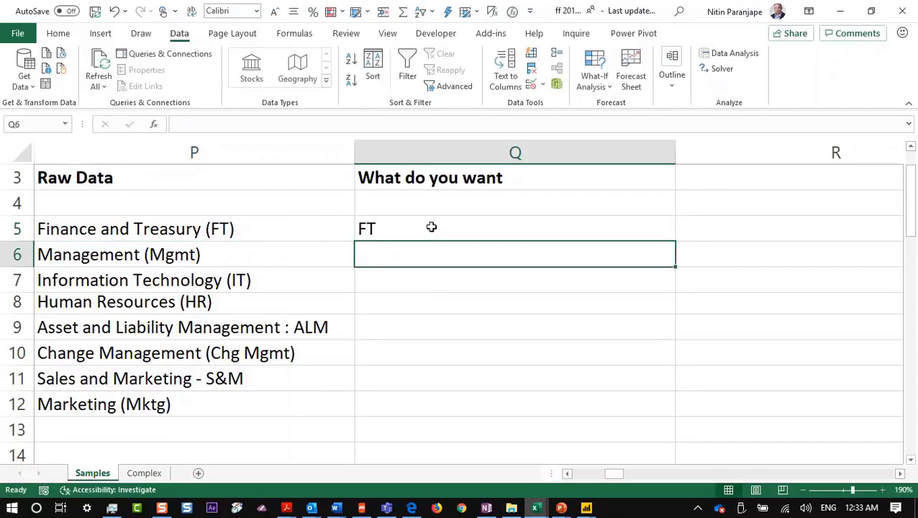
Flash Fill the remaining abbreviations from Q6 down, and correct Q6 to "Mgmt" to update the filled pattern.
{"action": "left_click", "coordinate": [533, 54]}
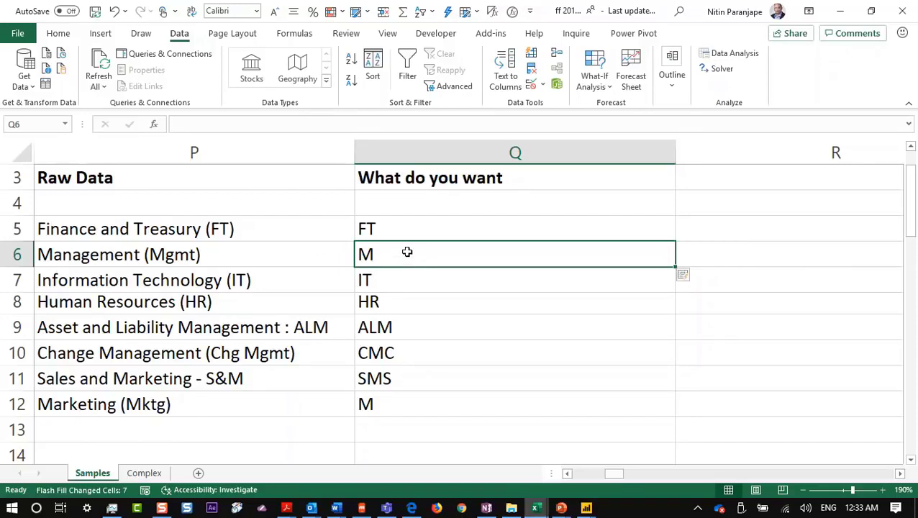
{"action": "type", "text": "Mgmt"}
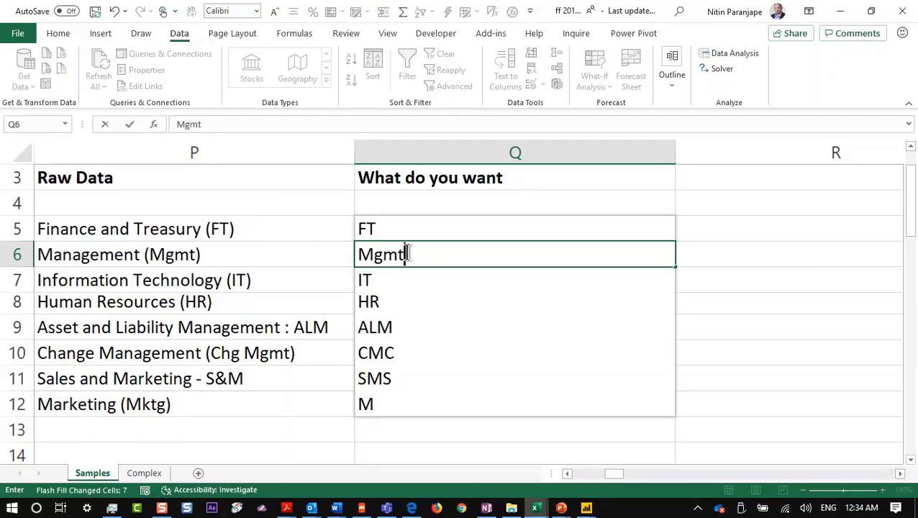
{"action": "key", "text": "Return"}
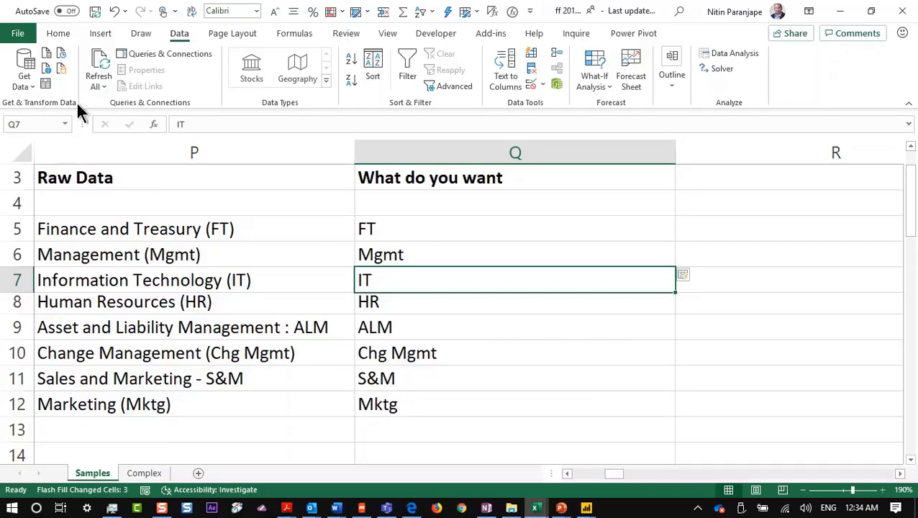
View the file sources available for Get Data, and switch to the "Get data" page in OneNote.
{"action": "left_click", "coordinate": [27, 90]}
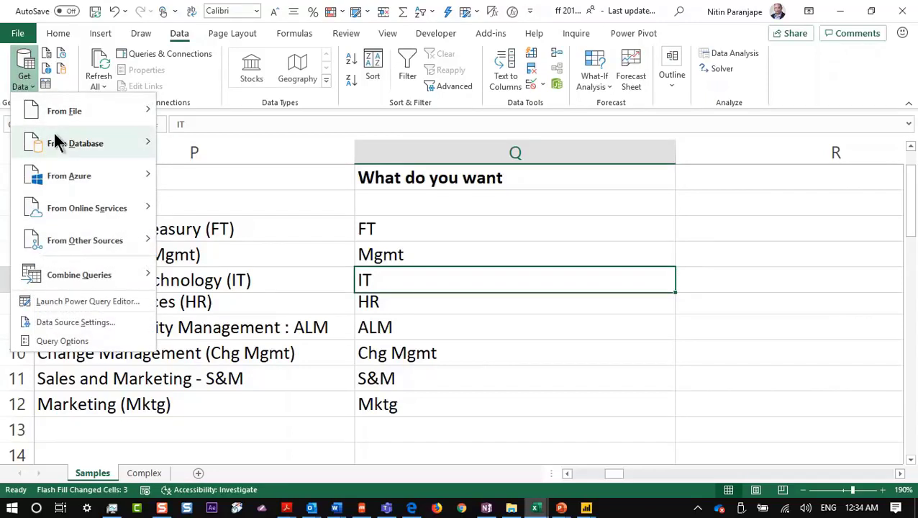
{"action": "mouse_move", "coordinate": [65, 120]}
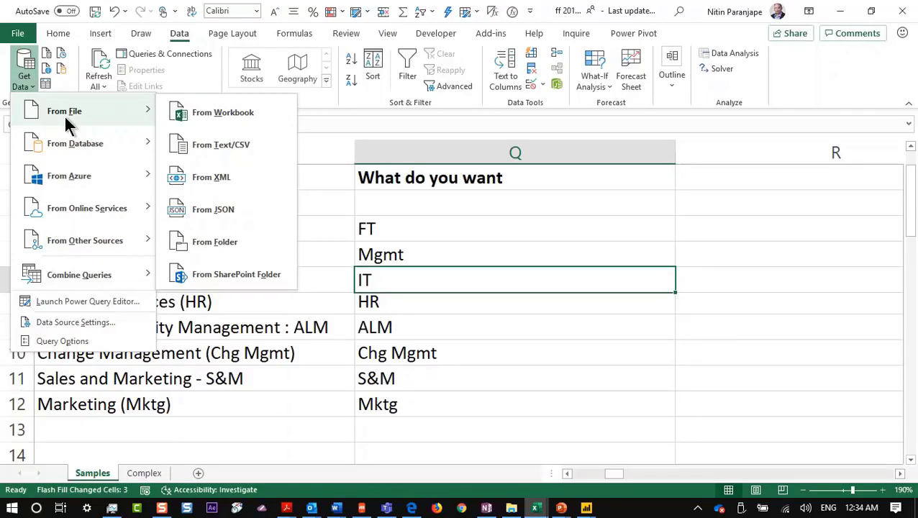
{"action": "left_click", "coordinate": [486, 509]}
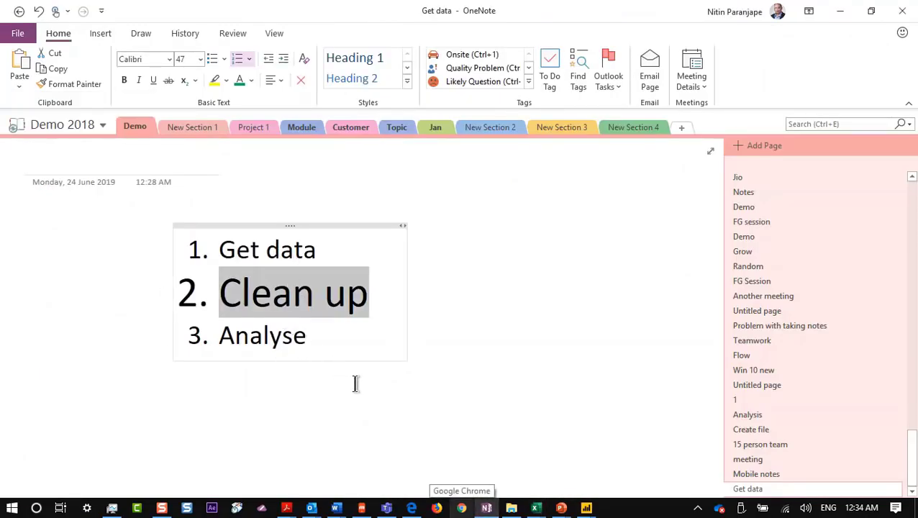
{"action": "left_click", "coordinate": [326, 335]}
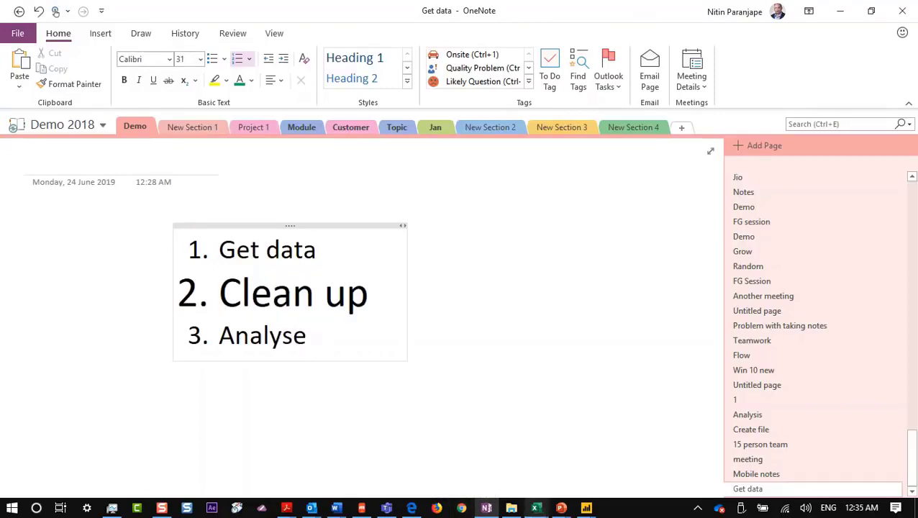
Switch to the Table Demo 2019.xlsx workbook in Excel and open the Gaps sheet.
{"action": "left_click", "coordinate": [536, 508]}
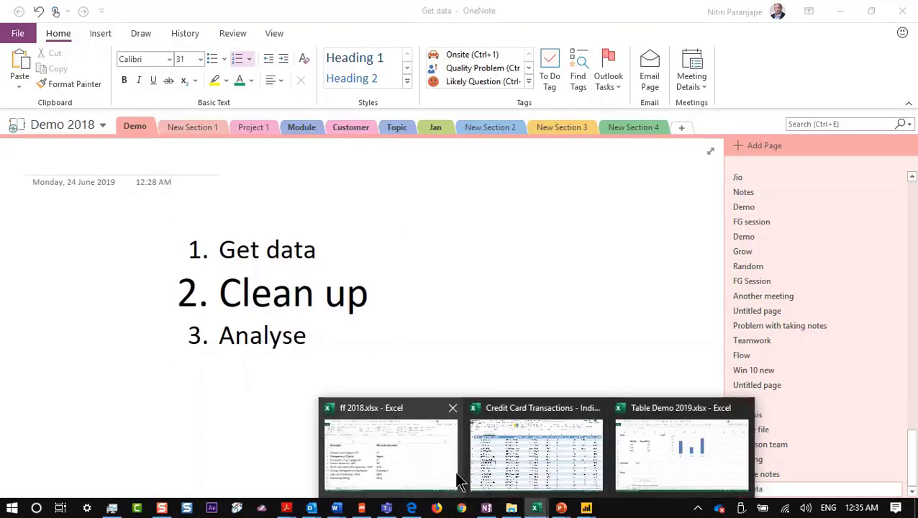
{"action": "mouse_move", "coordinate": [518, 456]}
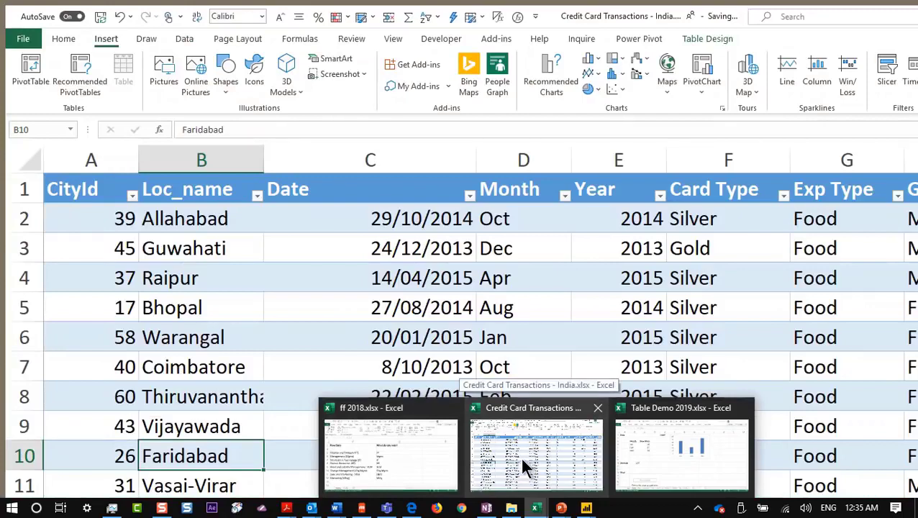
{"action": "left_click", "coordinate": [617, 460]}
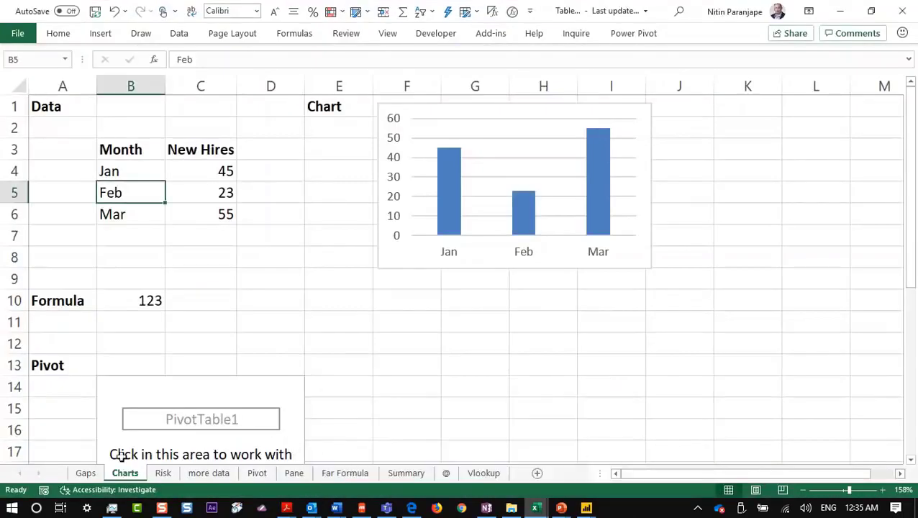
{"action": "left_click", "coordinate": [95, 472]}
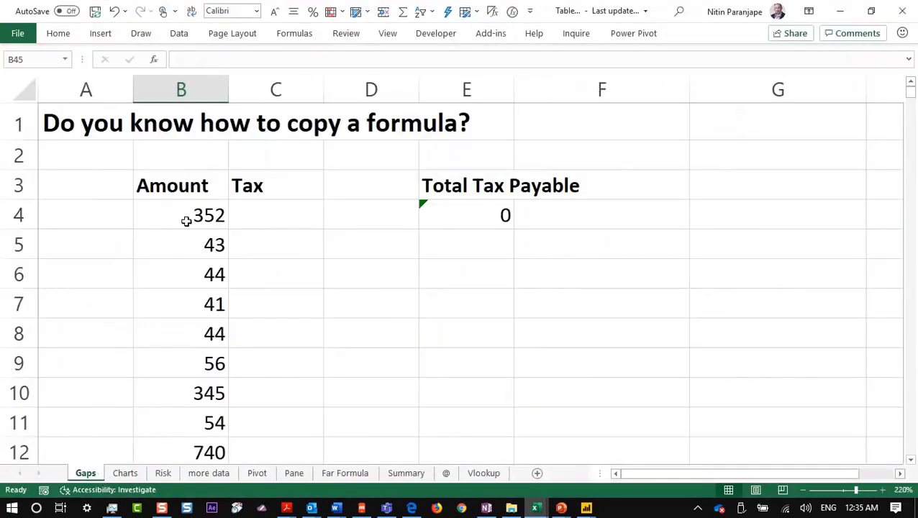
Enter the tax formula =B4*5% in C4 for the first amount.
{"action": "left_click", "coordinate": [272, 209]}
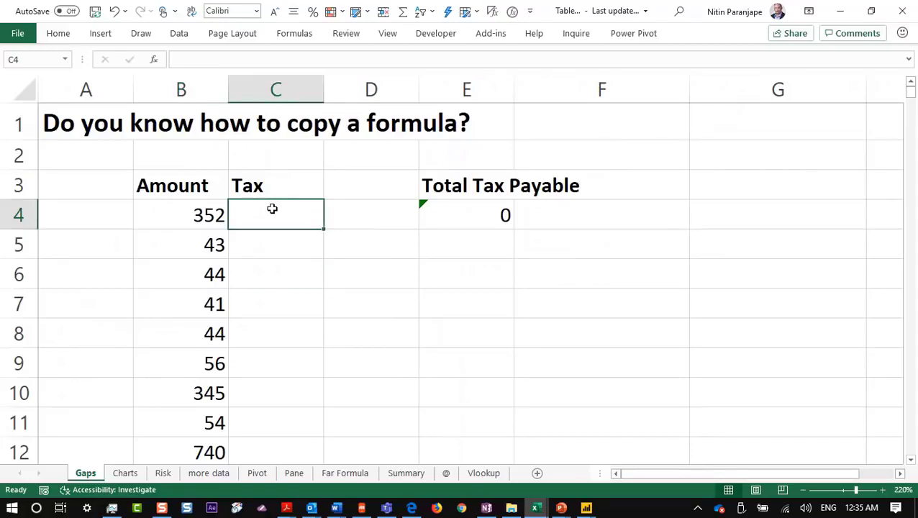
{"action": "type", "text": "="}
{"action": "key", "text": "Left"}
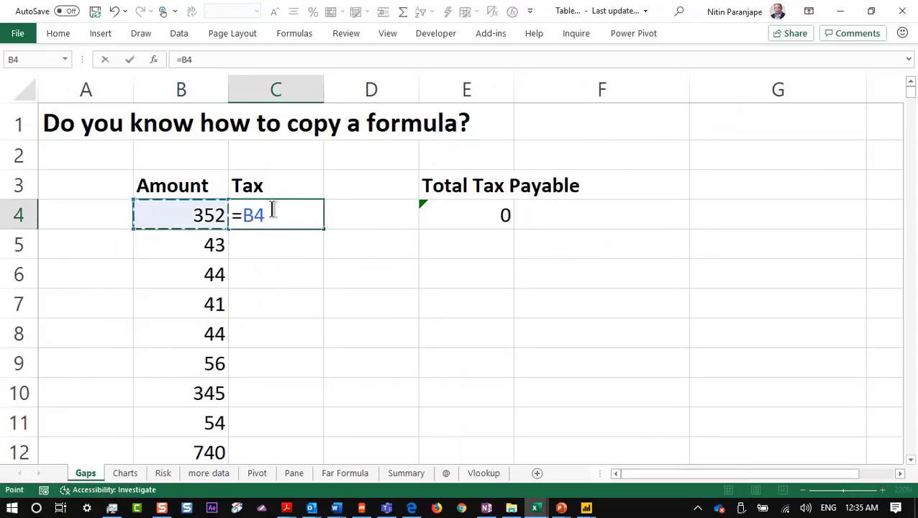
{"action": "type", "text": "*5%"}
{"action": "key", "text": "Return"}
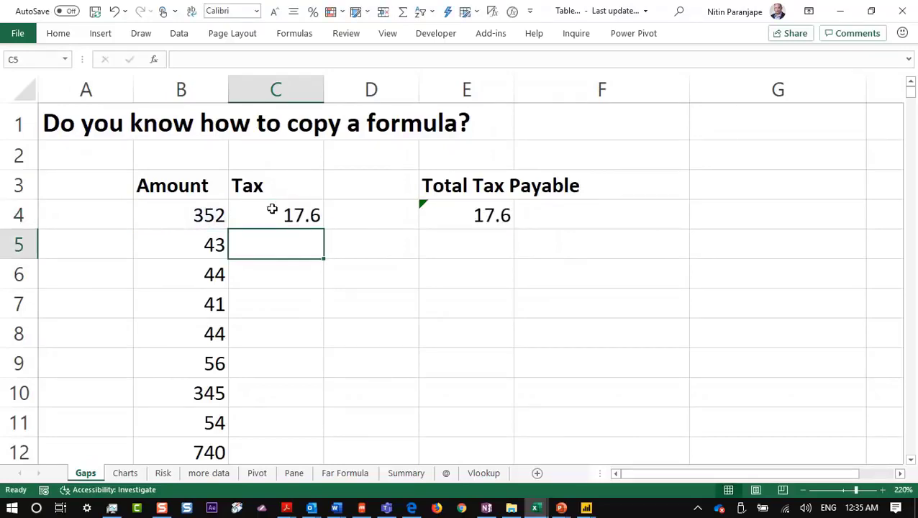
Examine the formula in E4 under Total Tax Payable without changing it.
{"action": "left_click", "coordinate": [452, 221]}
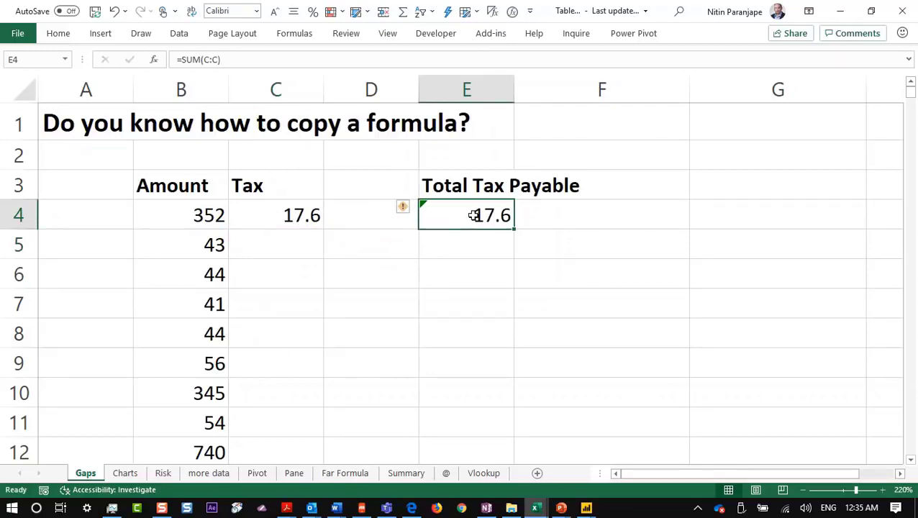
{"action": "double_click", "coordinate": [472, 216]}
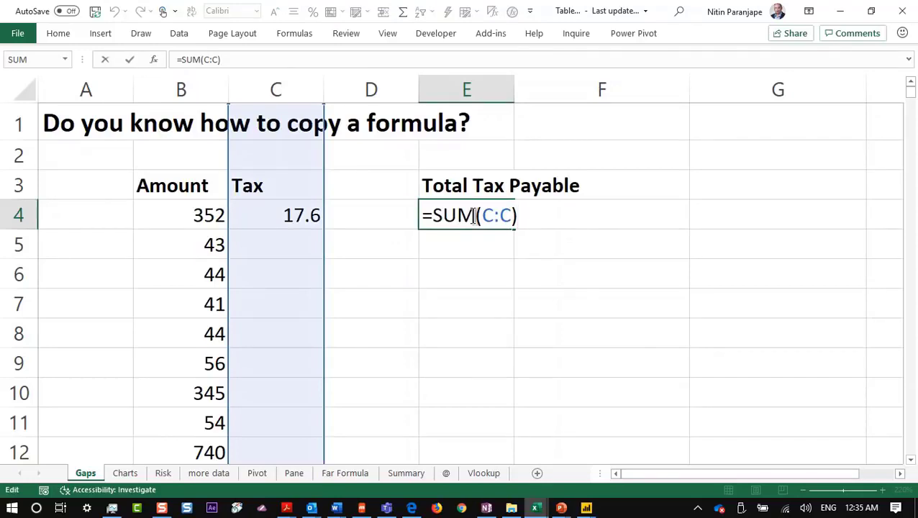
{"action": "key", "text": "Escape"}
{"action": "left_click", "coordinate": [293, 216]}
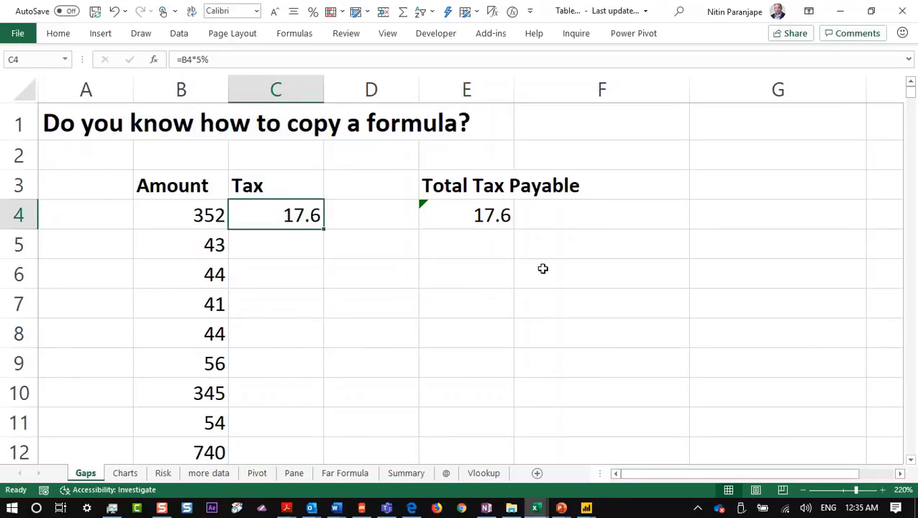
{"action": "left_click_drag", "start_coordinate": [506, 90], "coordinate": [558, 87]}
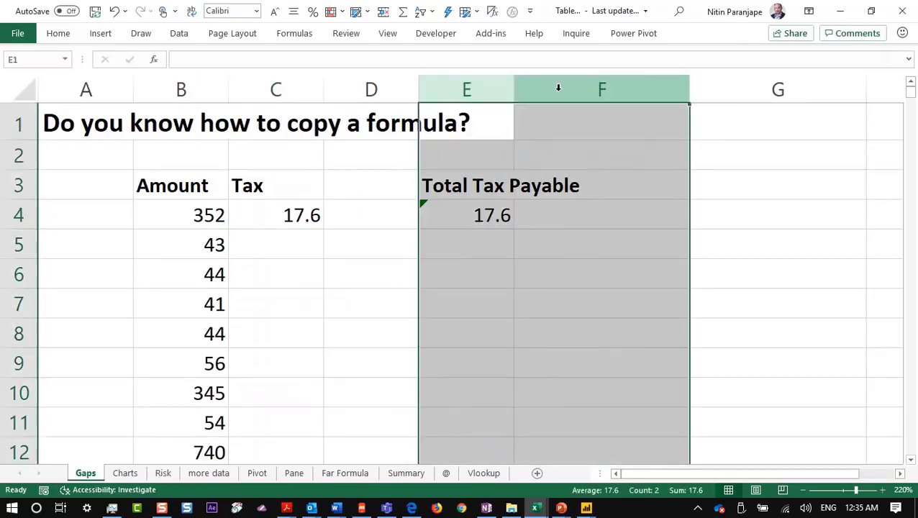
{"action": "right_click", "coordinate": [558, 87]}
{"action": "left_click", "coordinate": [605, 309]}
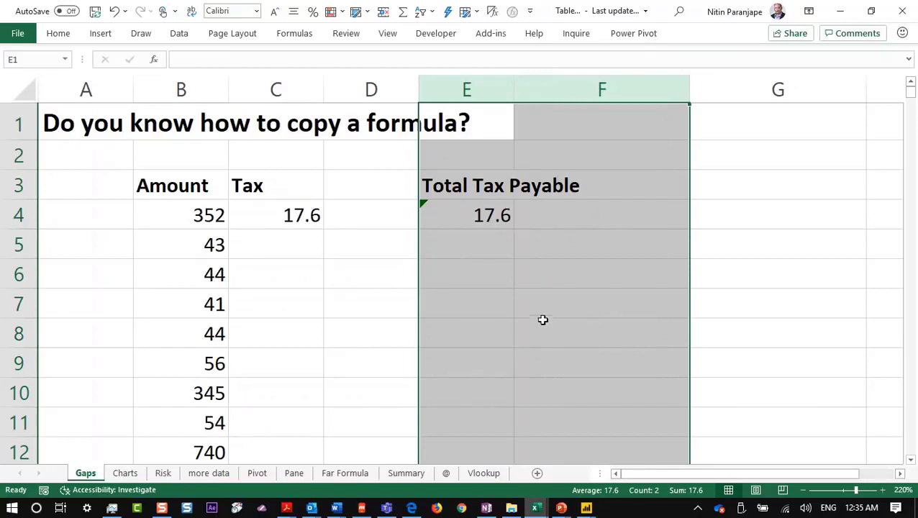
{"action": "left_click", "coordinate": [532, 280]}
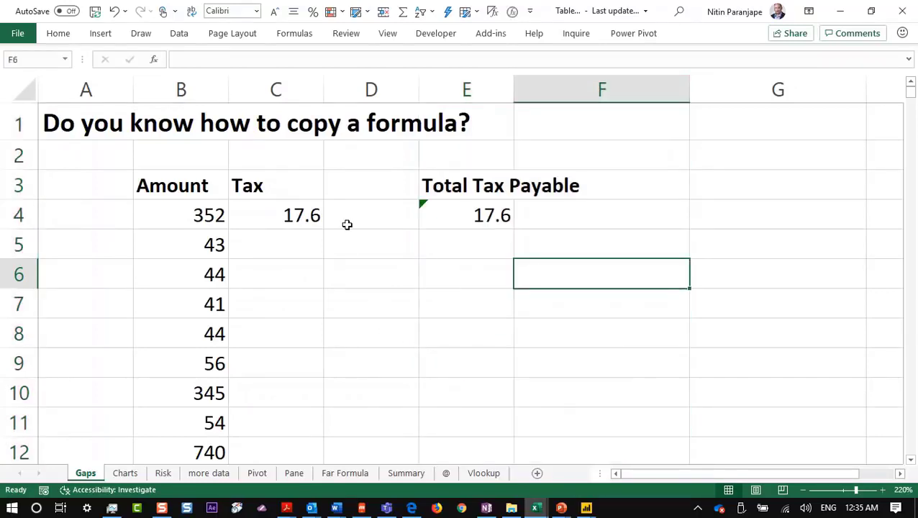
Fill the tax formula from C4 down column C beside all the amounts, and undo the fill.
{"action": "left_click", "coordinate": [276, 208]}
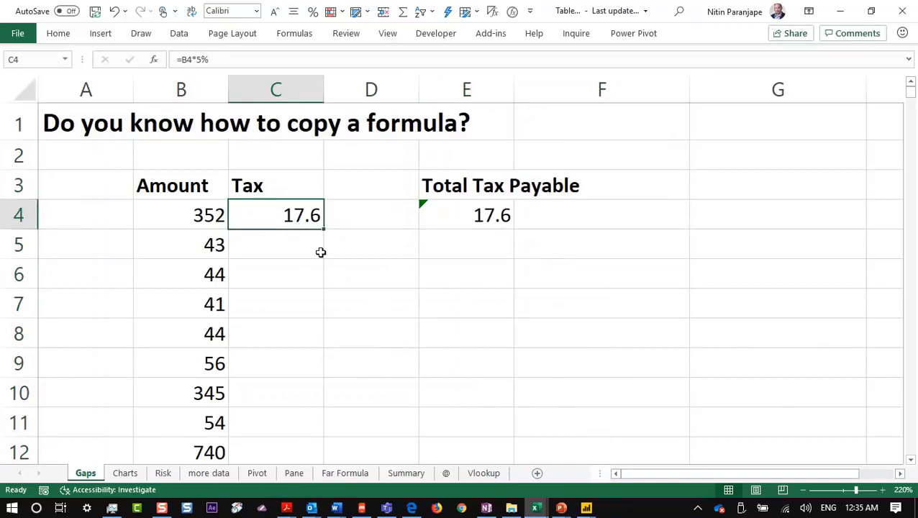
{"action": "key", "text": "ctrl+c"}
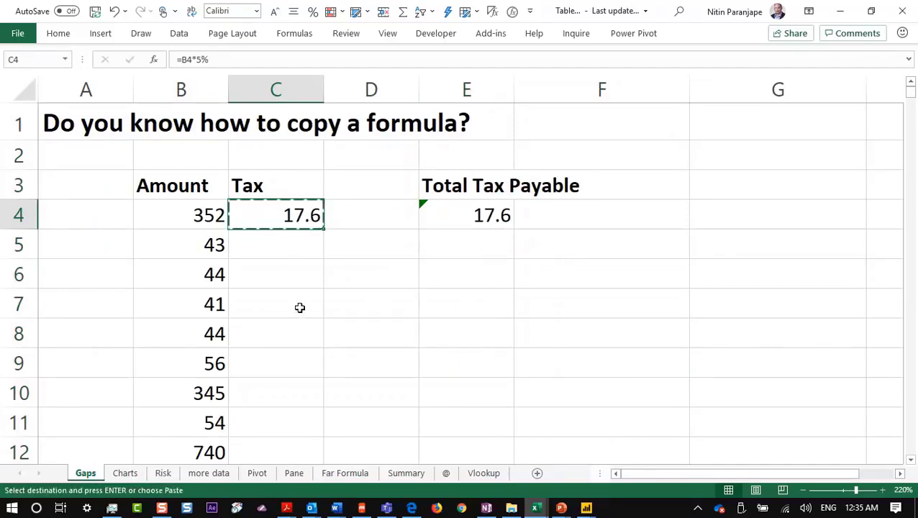
{"action": "key", "text": "Escape"}
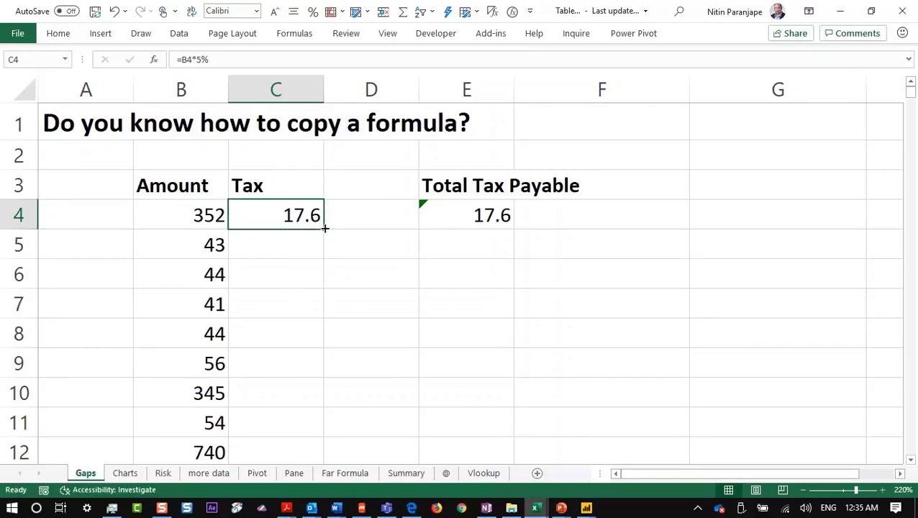
{"action": "left_click_drag", "start_coordinate": [324, 229], "coordinate": [399, 410]}
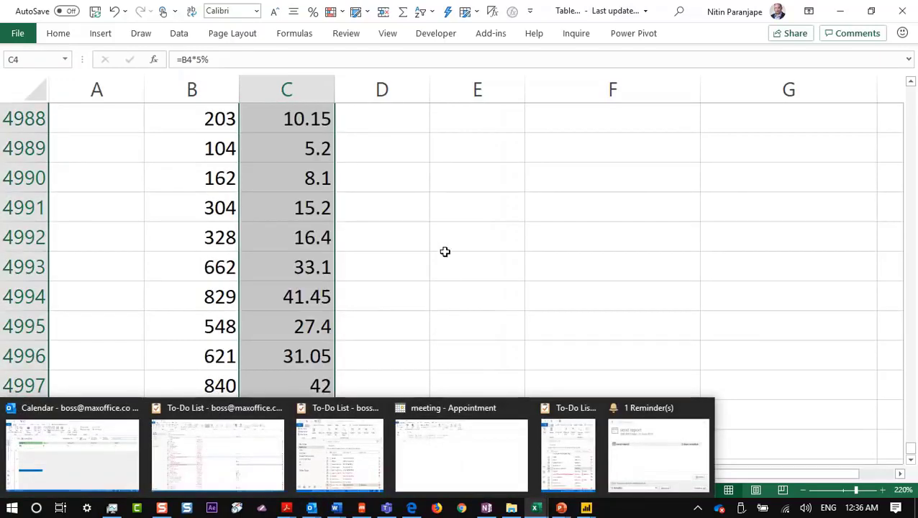
{"action": "key", "text": "ctrl+z"}
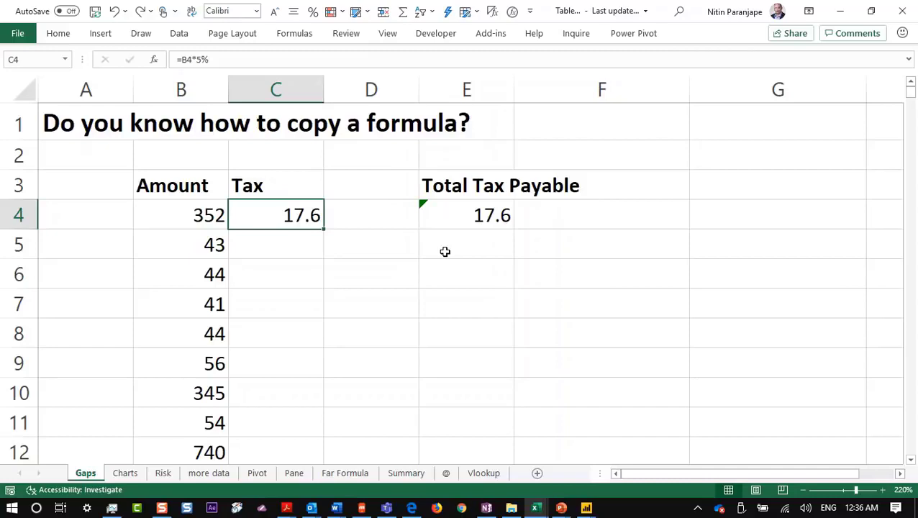
Auto-fill the tax formula from C4 down column C and check where the filled rows end against the amounts.
{"action": "double_click", "coordinate": [323, 232]}
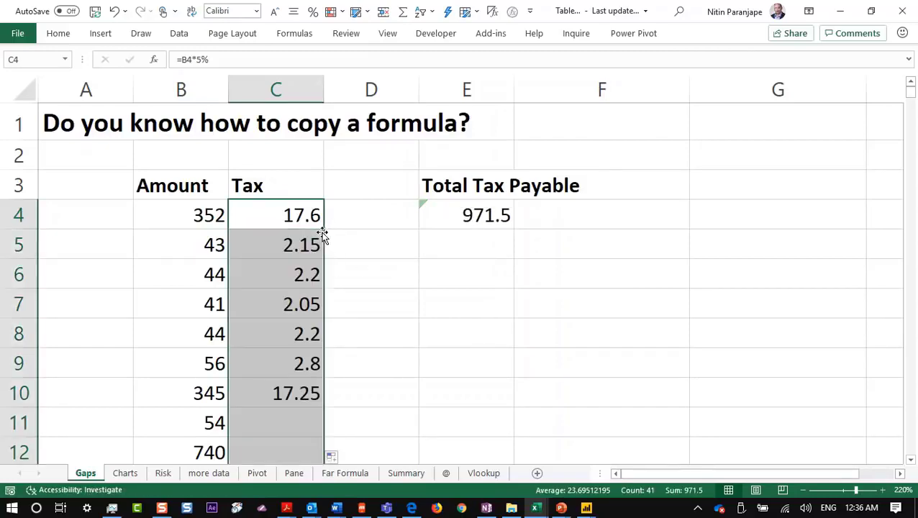
{"action": "left_click", "coordinate": [261, 332]}
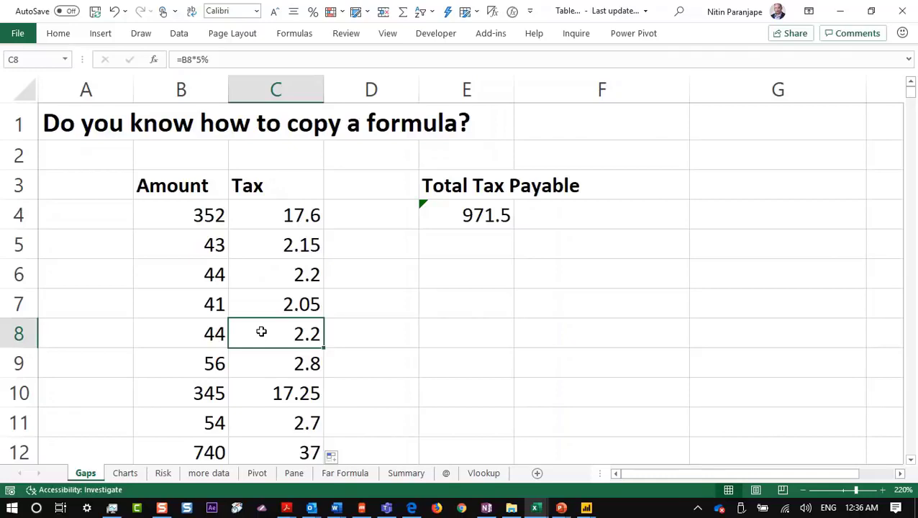
{"action": "key", "text": "End"}
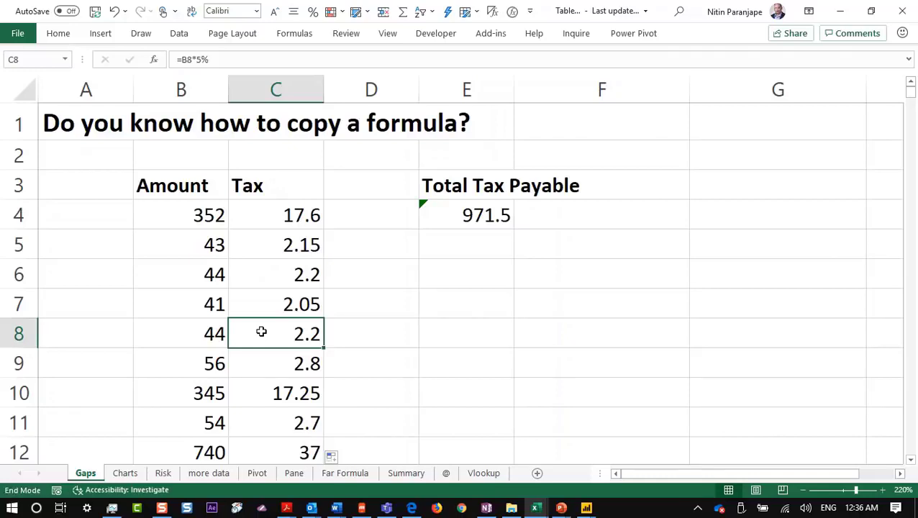
{"action": "key", "text": "Down"}
{"action": "key", "text": "Down"}
{"action": "key", "text": "Down"}
{"action": "key", "text": "Down"}
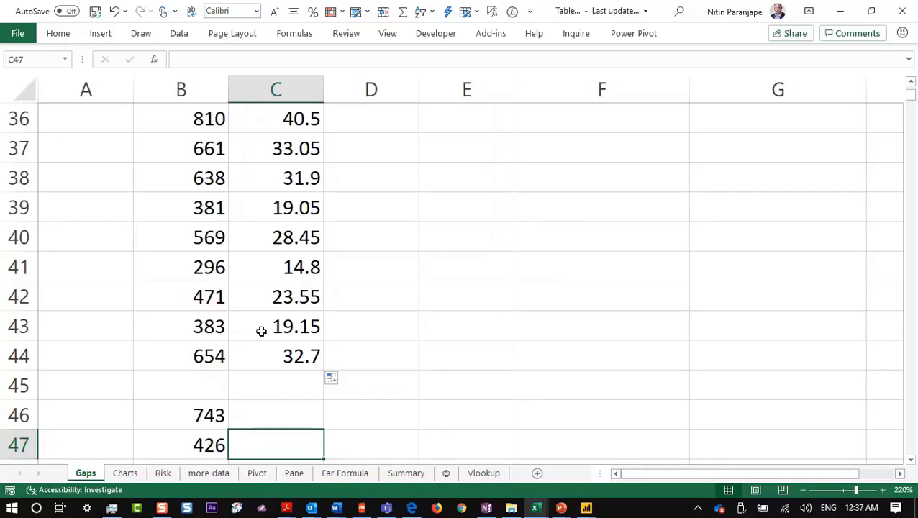
{"action": "key", "text": "Left"}
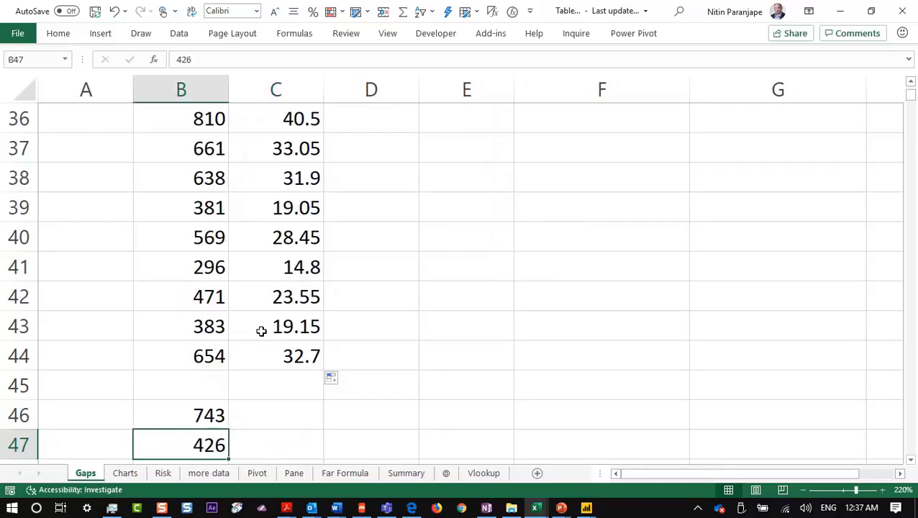
{"action": "key", "text": "Right"}
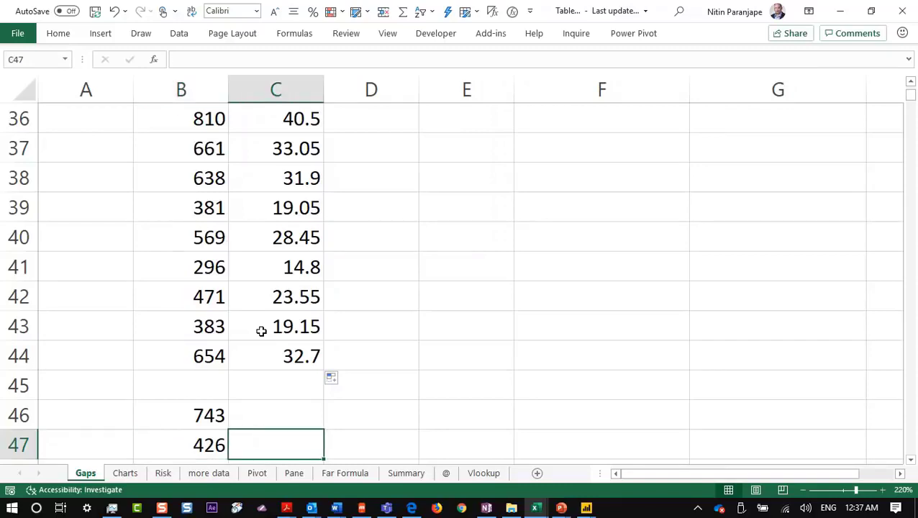
Check column C at the end of the used range, and clear the contents of the entire Tax column.
{"action": "key", "text": "ctrl+End"}
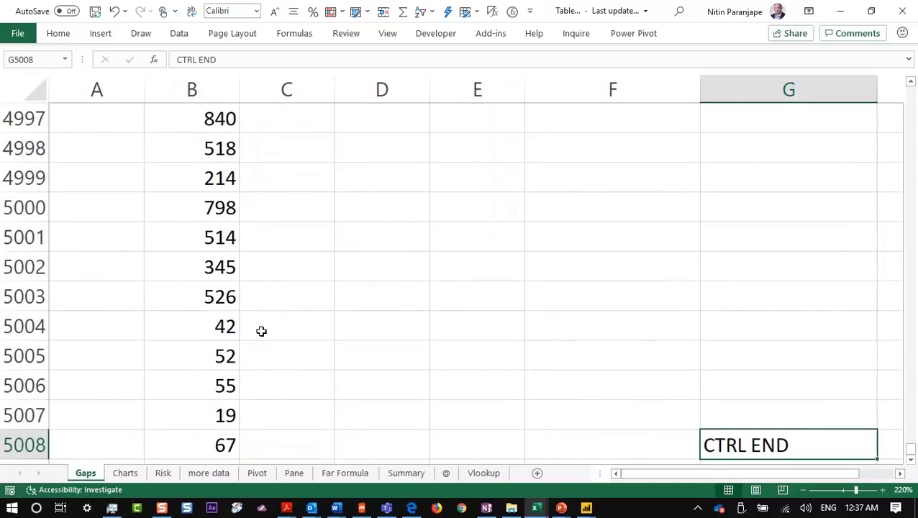
{"action": "key", "text": "ctrl+Home"}
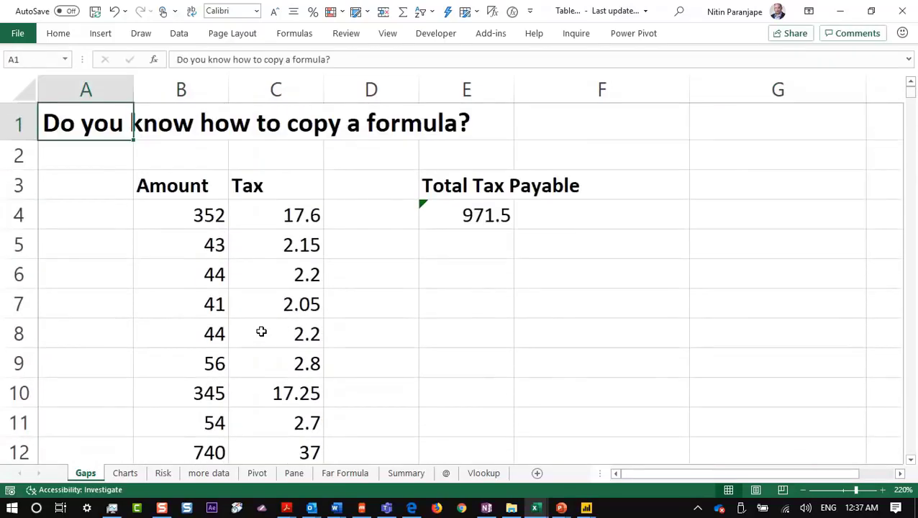
{"action": "key", "text": "Right"}
{"action": "key", "text": "Right"}
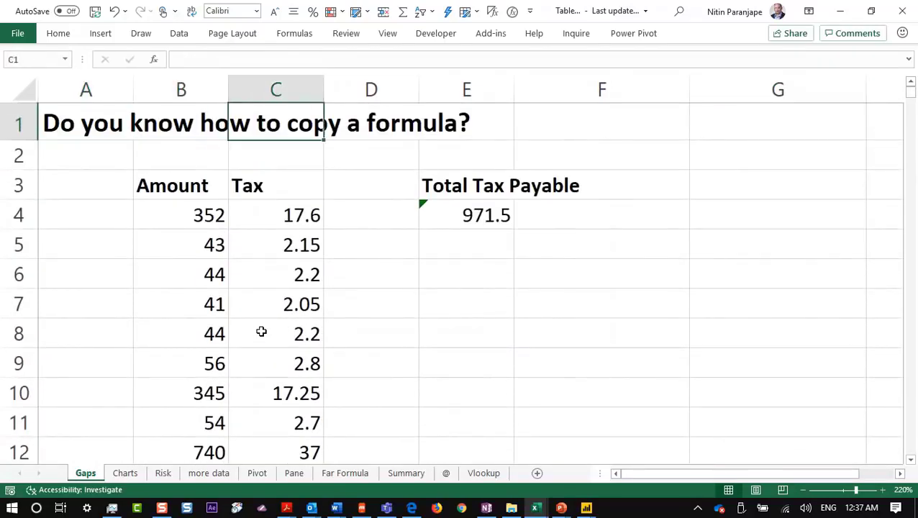
{"action": "left_click", "coordinate": [274, 86]}
{"action": "key", "text": "Delete"}
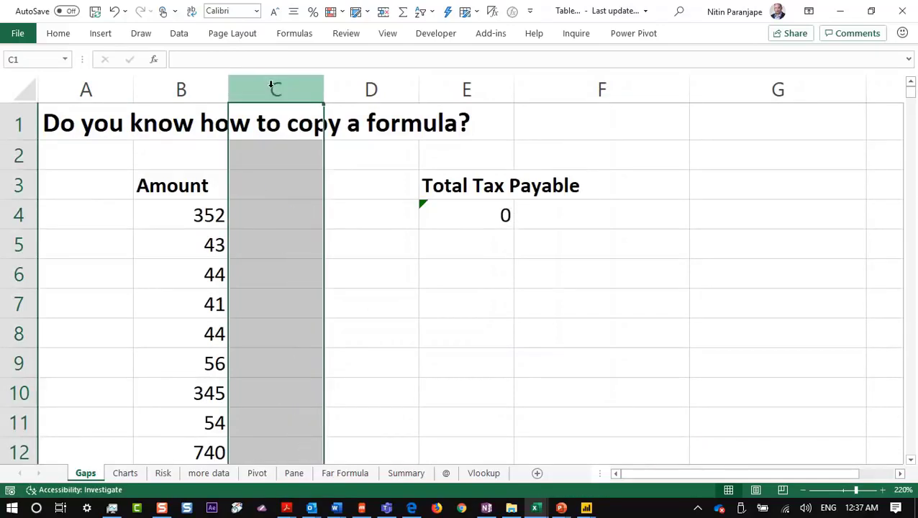
Locate the last amount in column B starting from the end of the used range.
{"action": "left_click", "coordinate": [249, 233]}
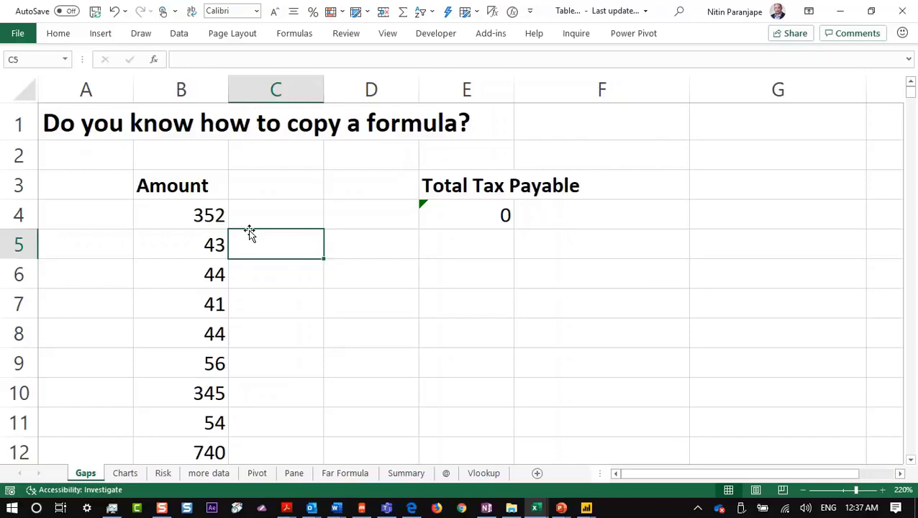
{"action": "key", "text": "ctrl+End"}
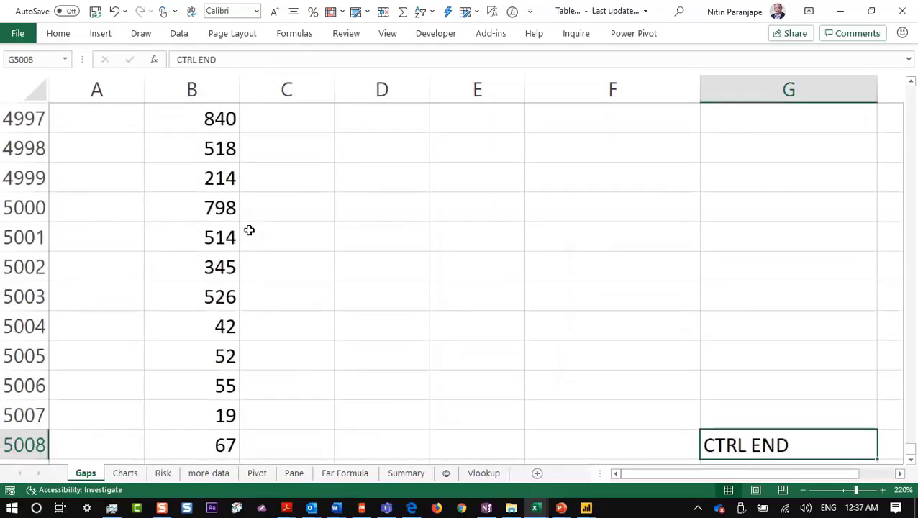
{"action": "key", "text": "Left"}
{"action": "key", "text": "Left"}
{"action": "key", "text": "Left"}
{"action": "key", "text": "Left"}
{"action": "key", "text": "Left"}
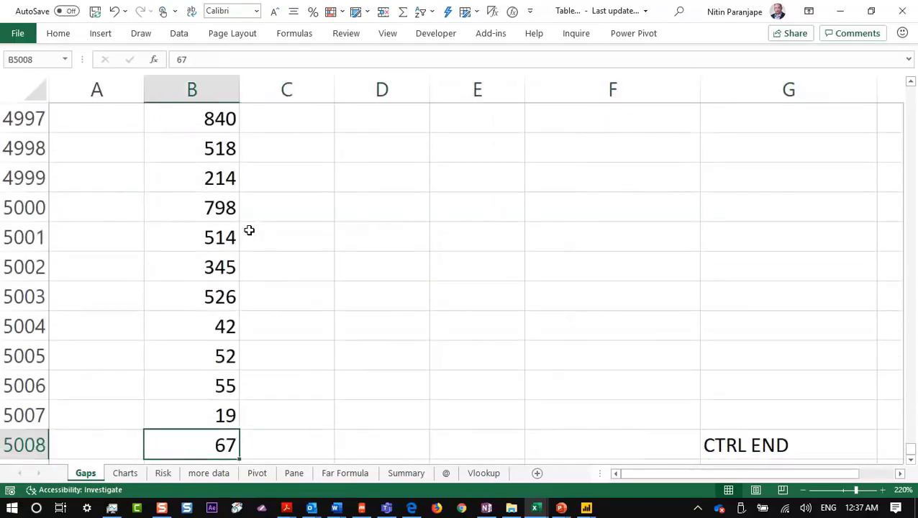
Go to the very last worksheet row in column B and return to the last amounts.
{"action": "key", "text": "Down"}
{"action": "key", "text": "Down"}
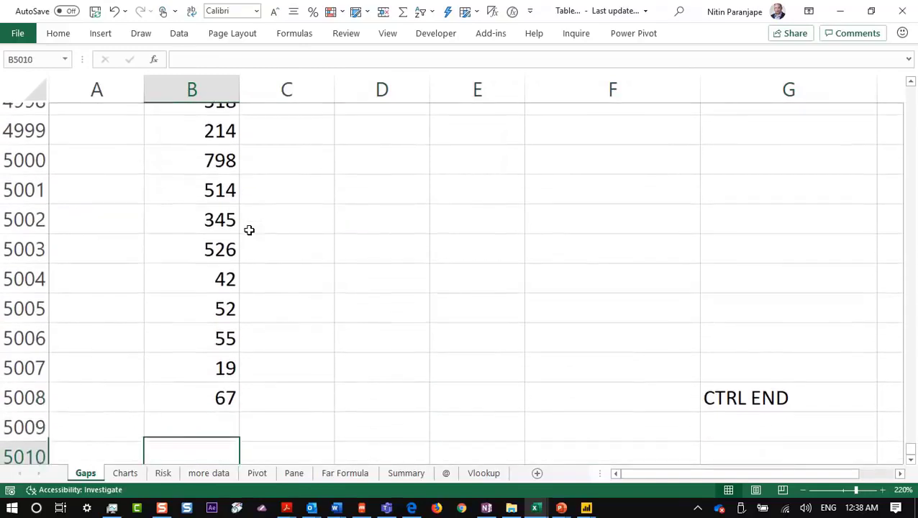
{"action": "key", "text": "End"}
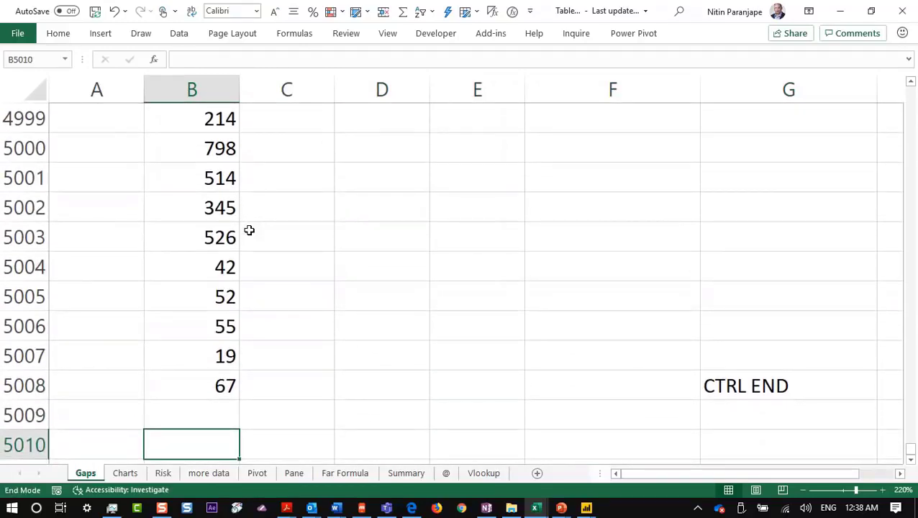
{"action": "key", "text": "Down"}
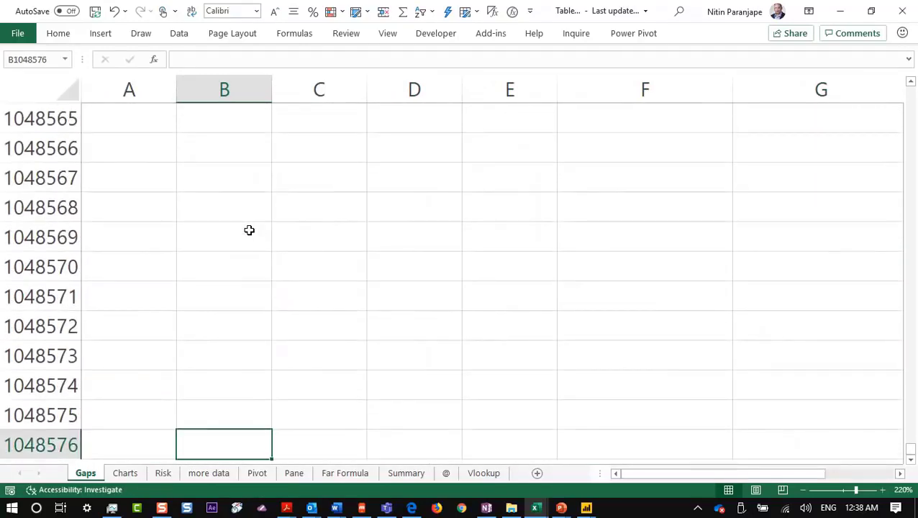
{"action": "key", "text": "End"}
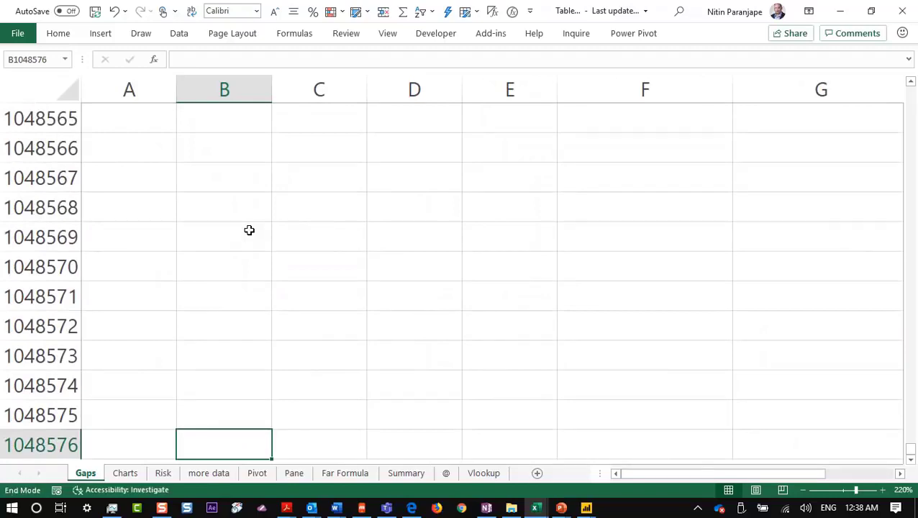
{"action": "key", "text": "Up"}
{"action": "key", "text": "Up"}
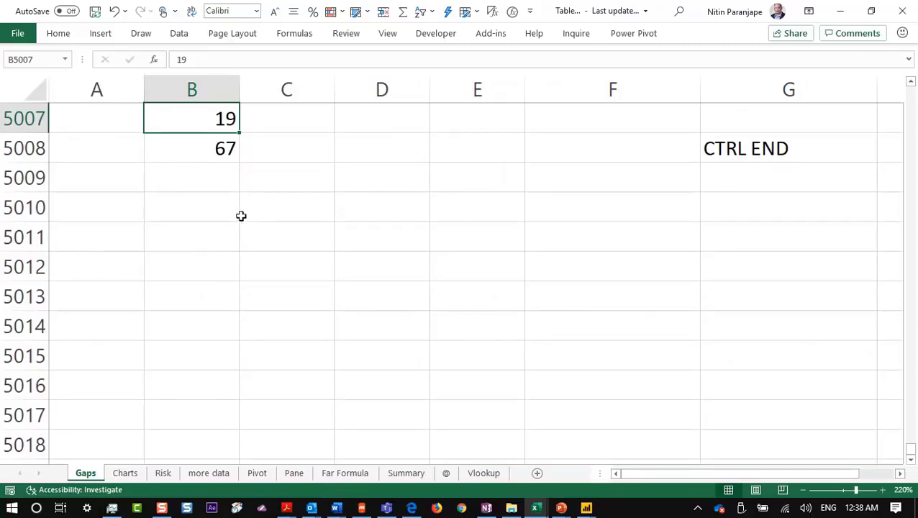
Select the amounts and their heading in B3:B5008 and convert them into a table with headers.
{"action": "left_click", "coordinate": [188, 138]}
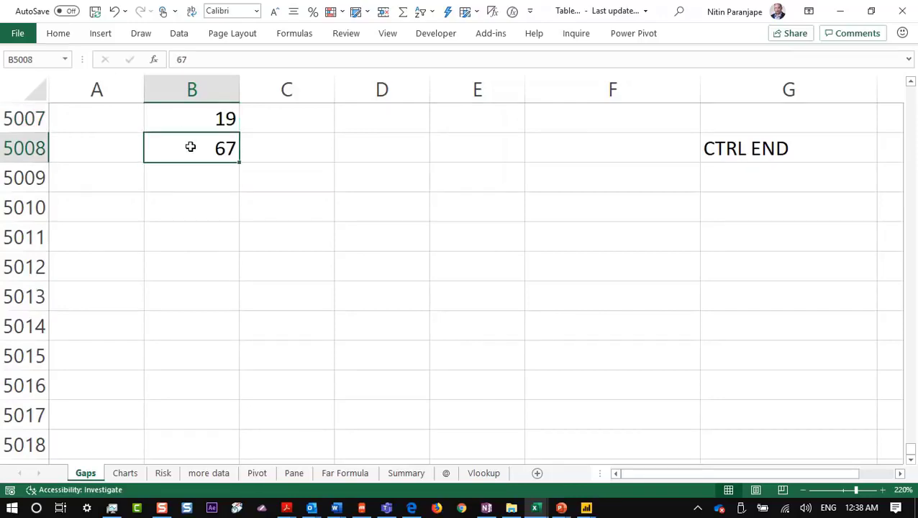
{"action": "left_click_drag", "start_coordinate": [190, 147], "coordinate": [190, 147]}
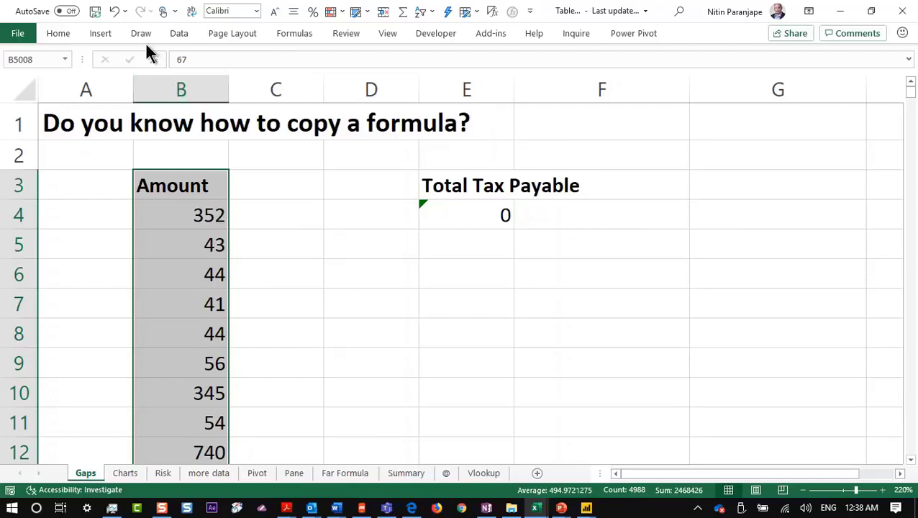
{"action": "double_click", "coordinate": [114, 34]}
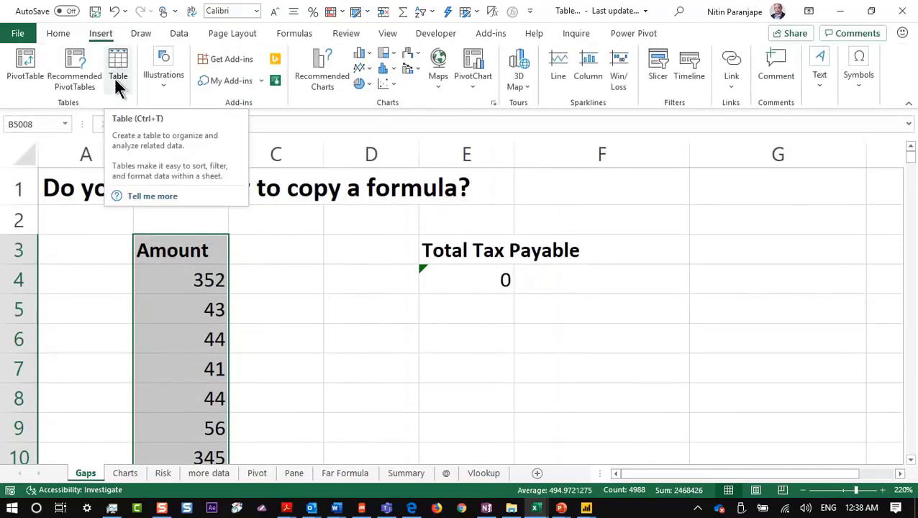
{"action": "left_click", "coordinate": [114, 77]}
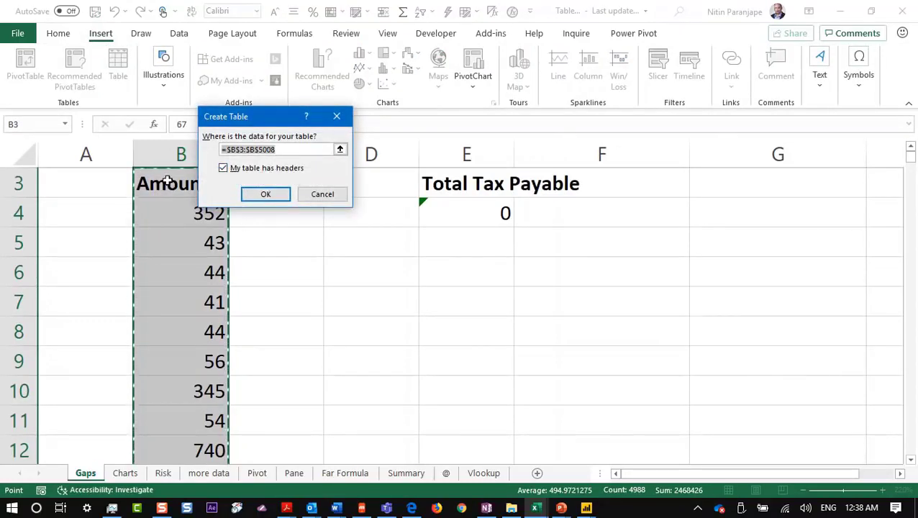
{"action": "left_click", "coordinate": [264, 195]}
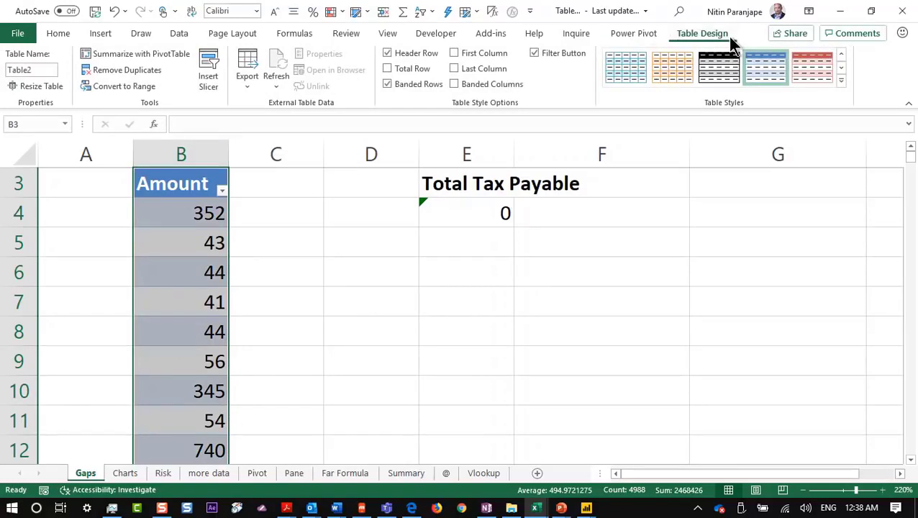
Name the new Amount table txn.
{"action": "left_click", "coordinate": [38, 69]}
{"action": "type", "text": "txn"}
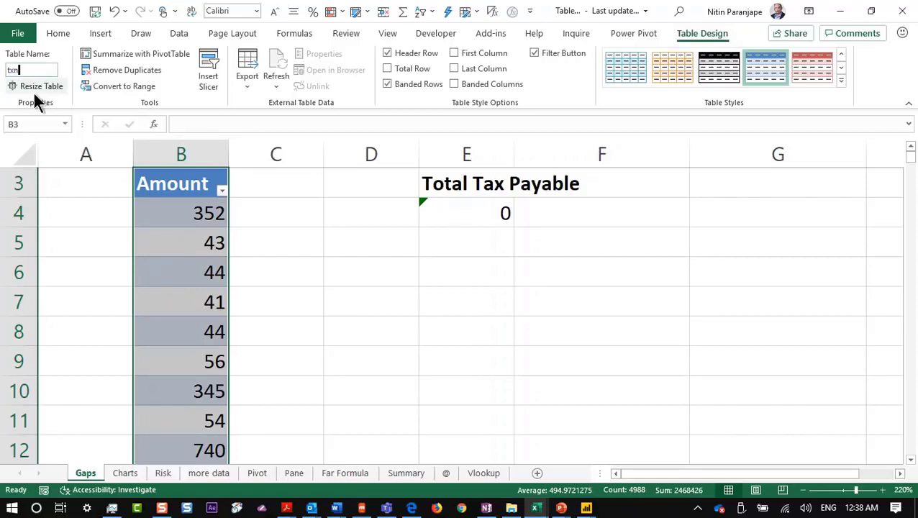
{"action": "key", "text": "Return"}
{"action": "left_click", "coordinate": [206, 224]}
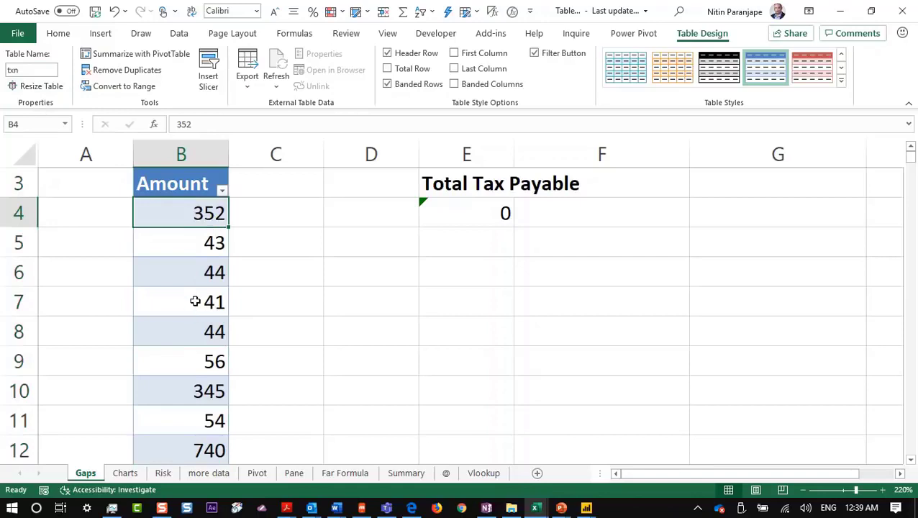
Create gaps in the Amount column by clearing cells B7 and B11.
{"action": "left_click", "coordinate": [195, 301]}
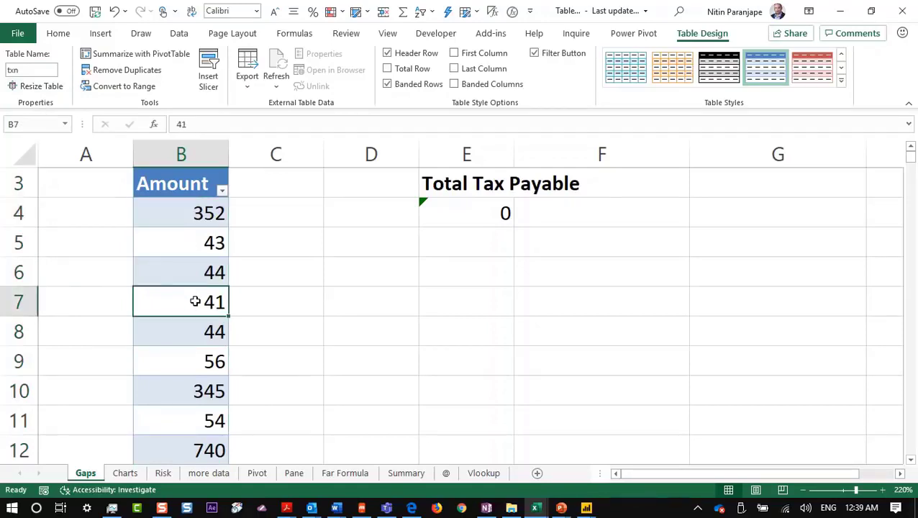
{"action": "key", "text": "Delete"}
{"action": "left_click", "coordinate": [212, 415]}
{"action": "key", "text": "Delete"}
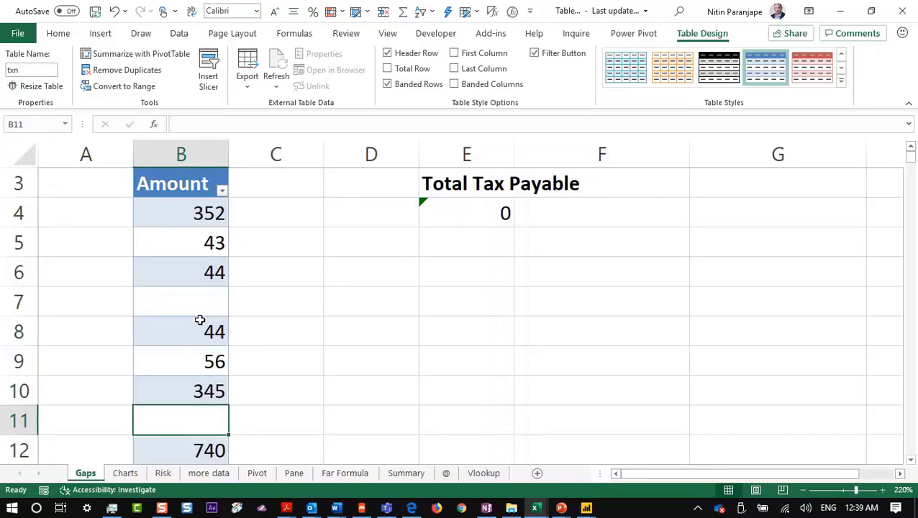
Enter the formula =B4*5% in C4, directly beside the first amount of the table.
{"action": "left_click", "coordinate": [273, 222]}
{"action": "type", "text": "="}
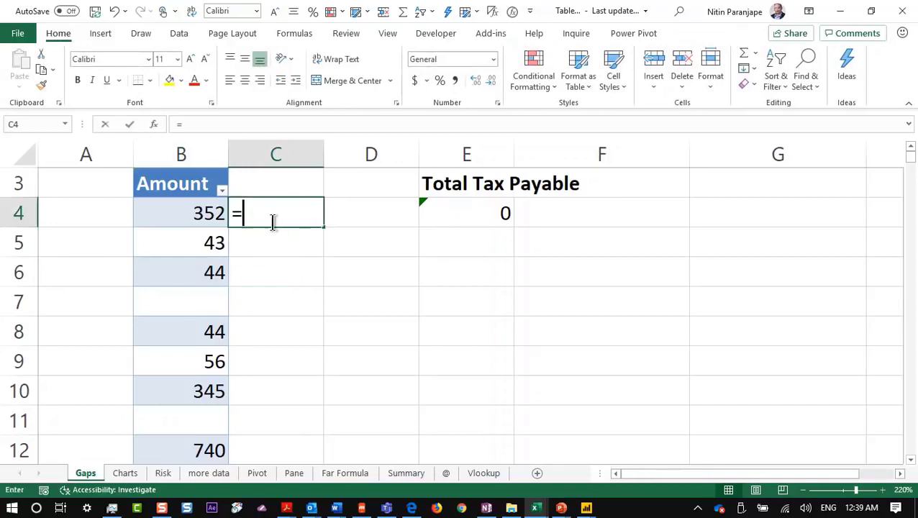
{"action": "type", "text": "b4"}
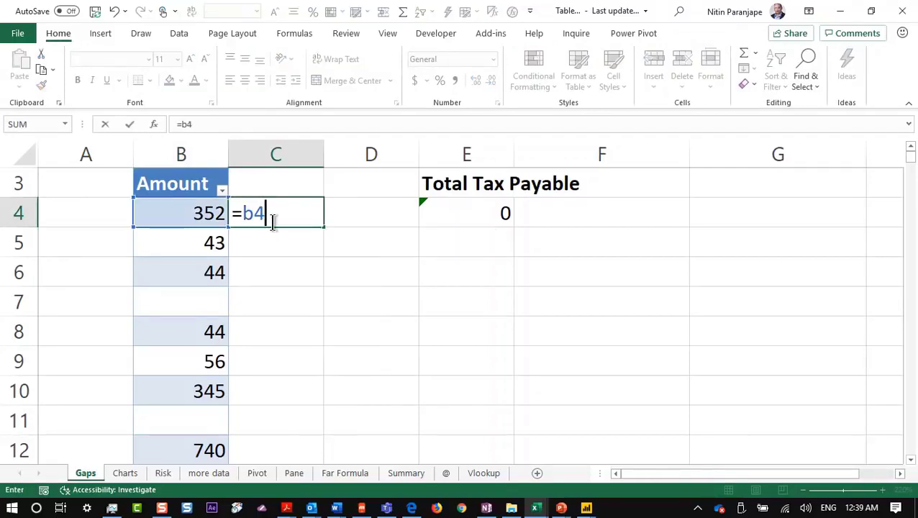
{"action": "type", "text": "* 5%"}
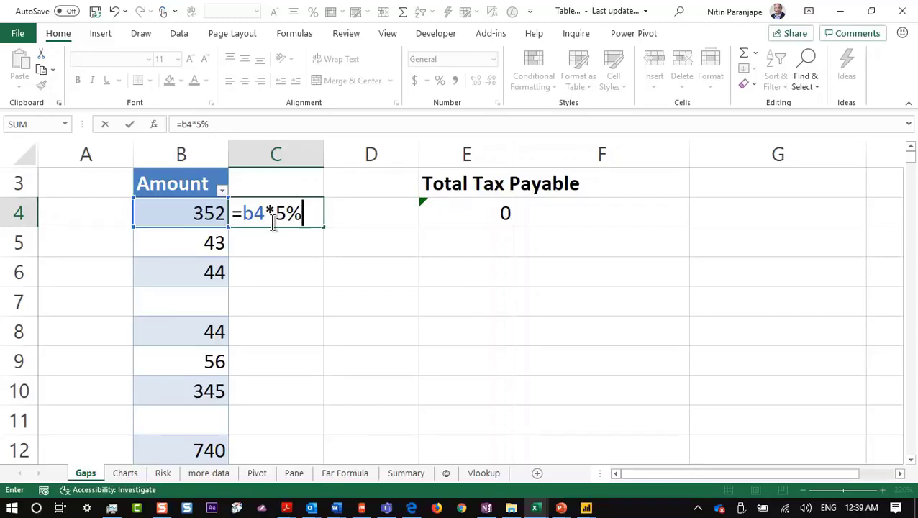
{"action": "key", "text": "Return"}
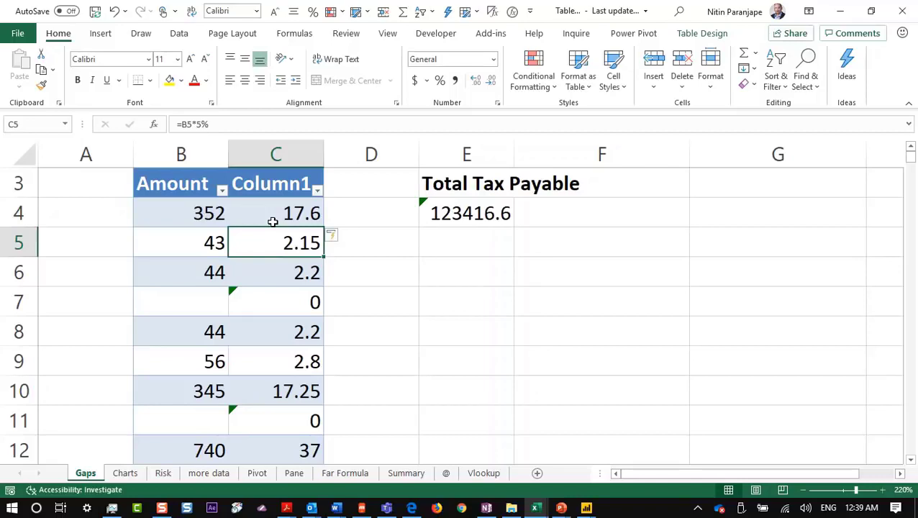
Check how far down the tax formula runs in column C, and return to cell A1.
{"action": "key", "text": "End"}
{"action": "key", "text": "Down"}
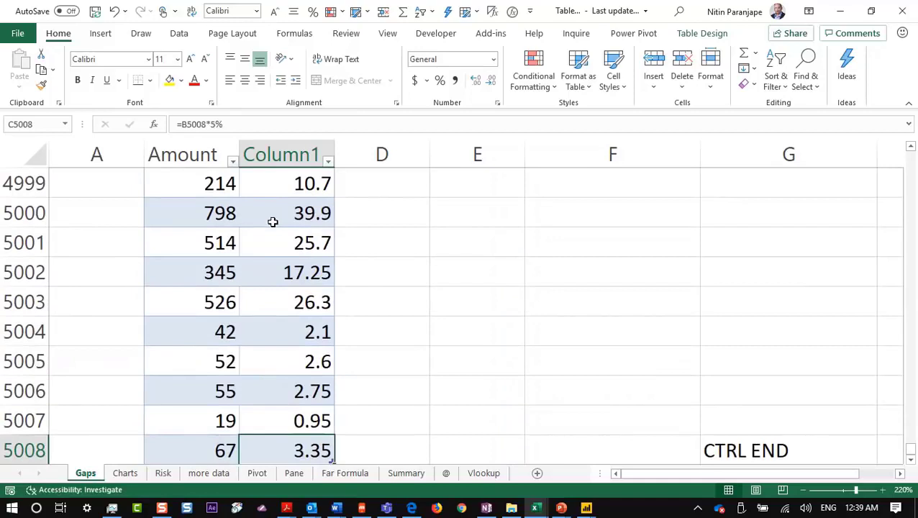
{"action": "key", "text": "ctrl+Home"}
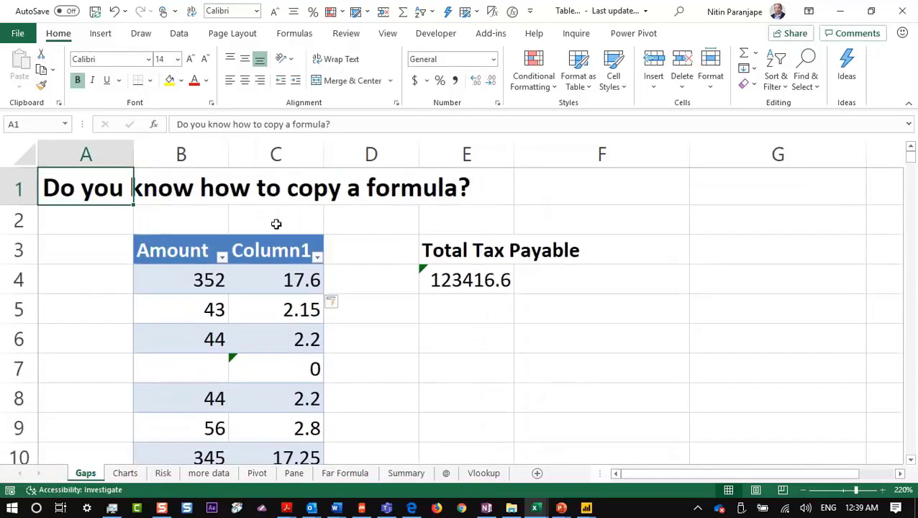
Write the notes Time saving in F6 and Accuracy in F7, and clear both notes.
{"action": "left_click", "coordinate": [544, 351]}
{"action": "type", "text": "Ti"}
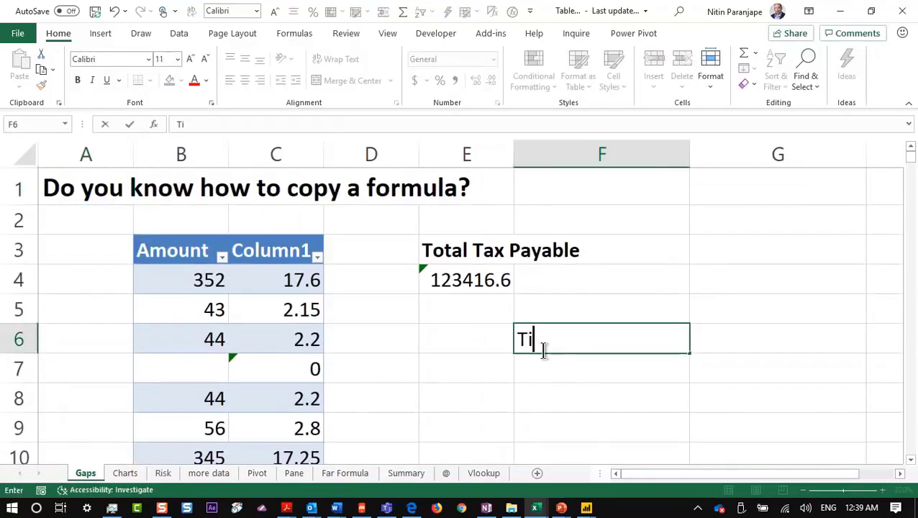
{"action": "type", "text": "me saving"}
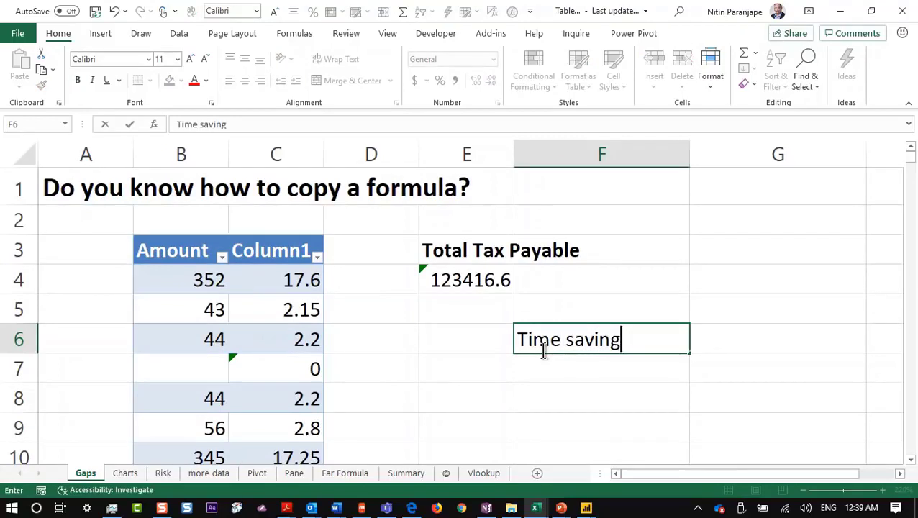
{"action": "key", "text": "Return"}
{"action": "type", "text": "Accuracy"}
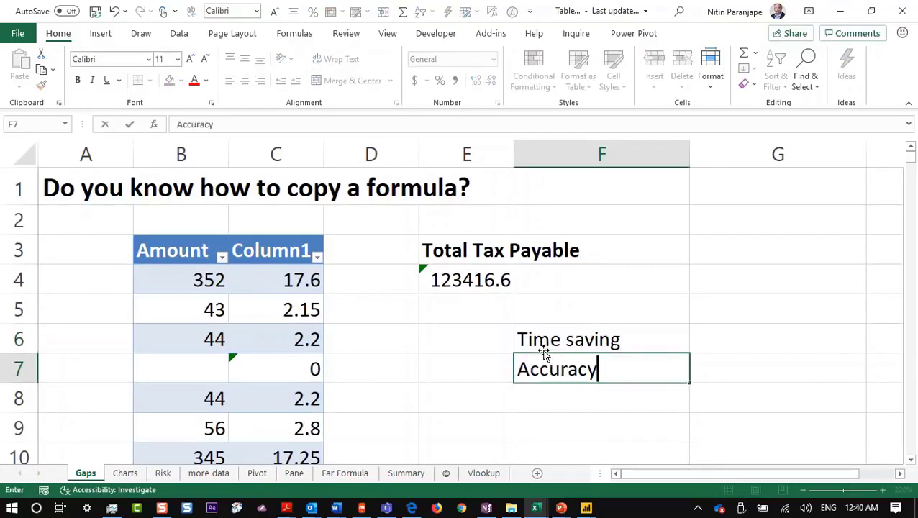
{"action": "key", "text": "Return"}
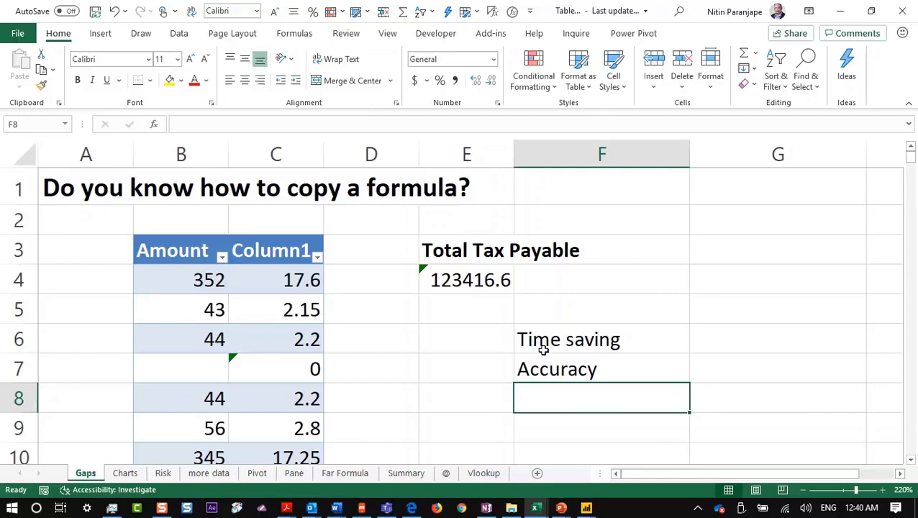
{"action": "key", "text": "shift+Up"}
{"action": "key", "text": "shift+Up"}
{"action": "key", "text": "Delete"}
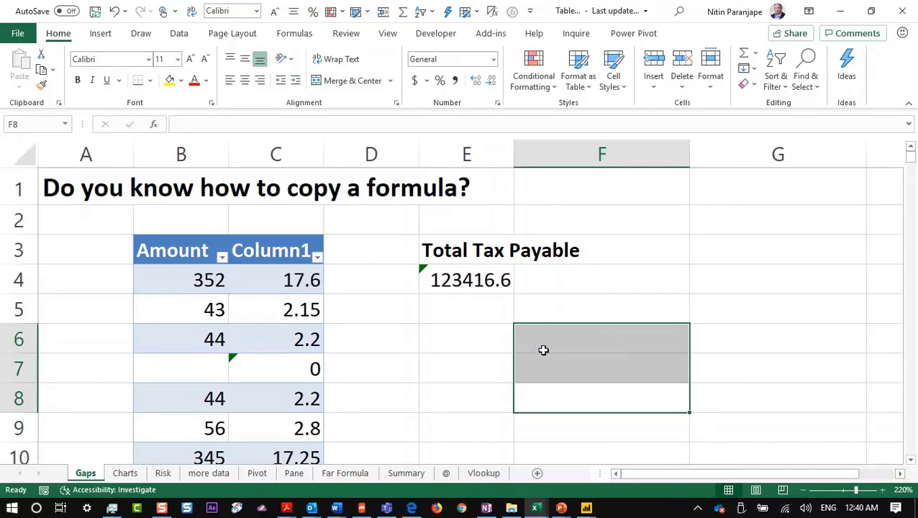
On the Charts sheet, examine the Month and New Hires data in B3:C6 and the formula in B10 without changing it.
{"action": "left_click", "coordinate": [141, 475]}
{"action": "left_click", "coordinate": [124, 215]}
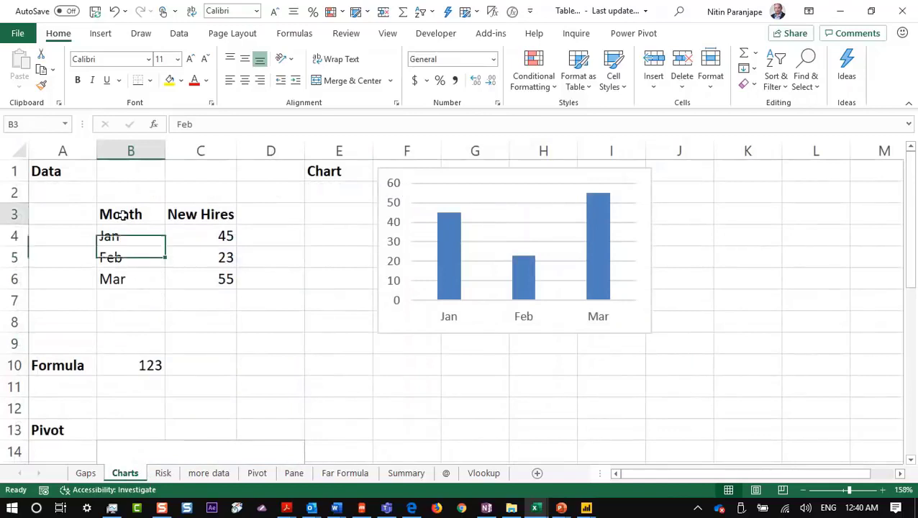
{"action": "left_click_drag", "start_coordinate": [124, 216], "coordinate": [214, 288]}
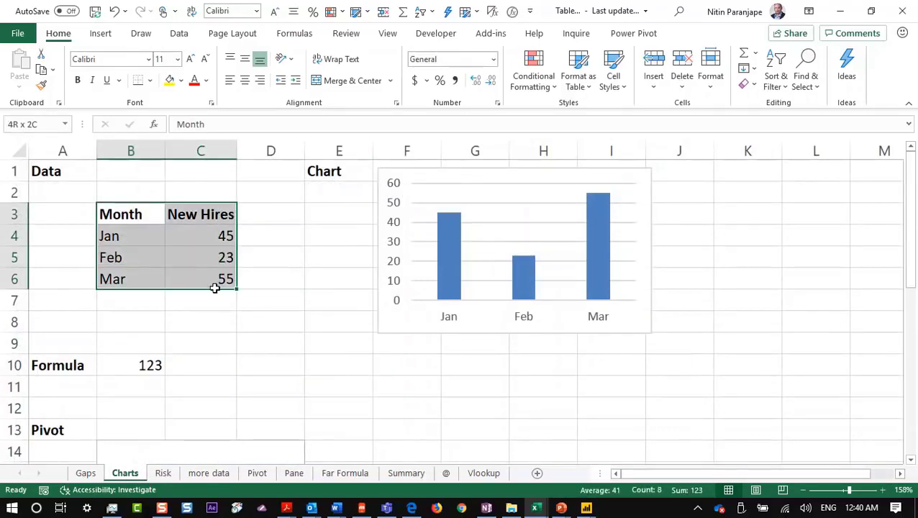
{"action": "left_click_drag", "start_coordinate": [214, 288], "coordinate": [215, 291]}
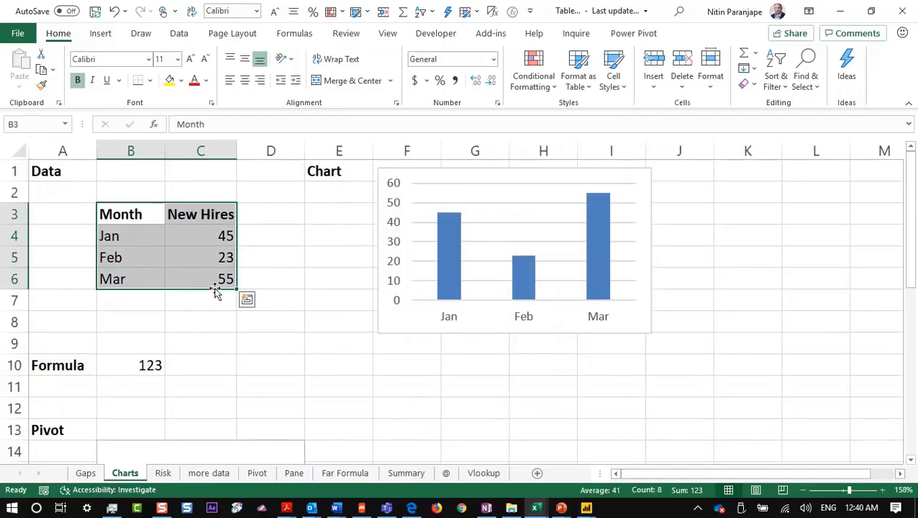
{"action": "left_click", "coordinate": [136, 363]}
{"action": "key", "text": "F2"}
{"action": "key", "text": "Escape"}
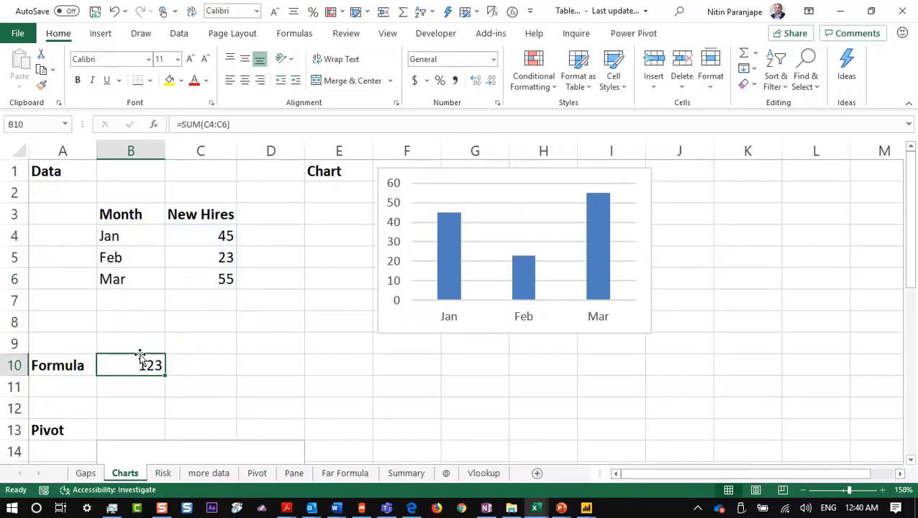
Inspect the monthly chart, and select the empty PivotTable under Pivot to view its available fields.
{"action": "left_click", "coordinate": [394, 259]}
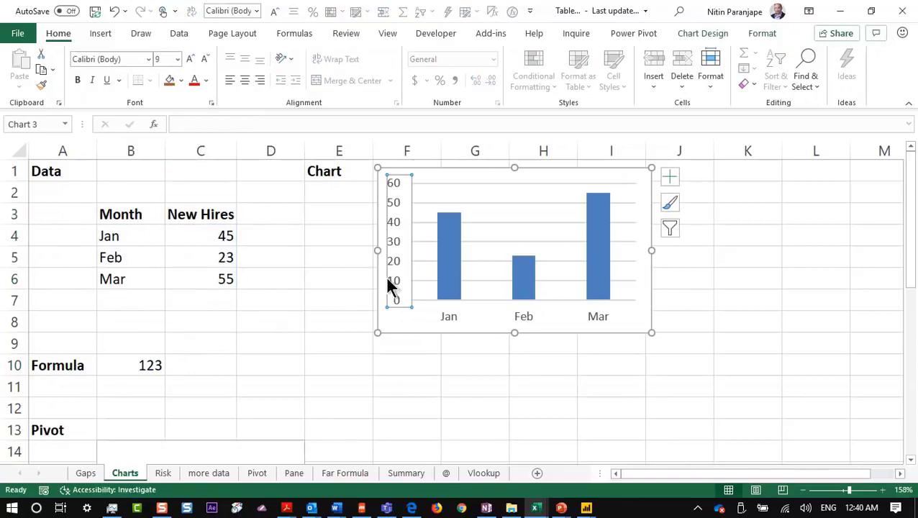
{"action": "scroll", "coordinate": [232, 385], "scroll_direction": "down", "scroll_amount": 2}
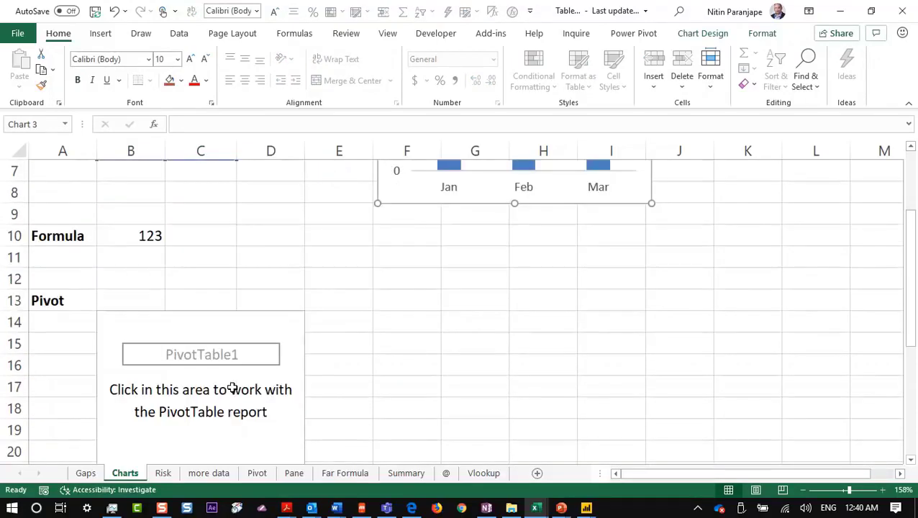
{"action": "left_click", "coordinate": [220, 336]}
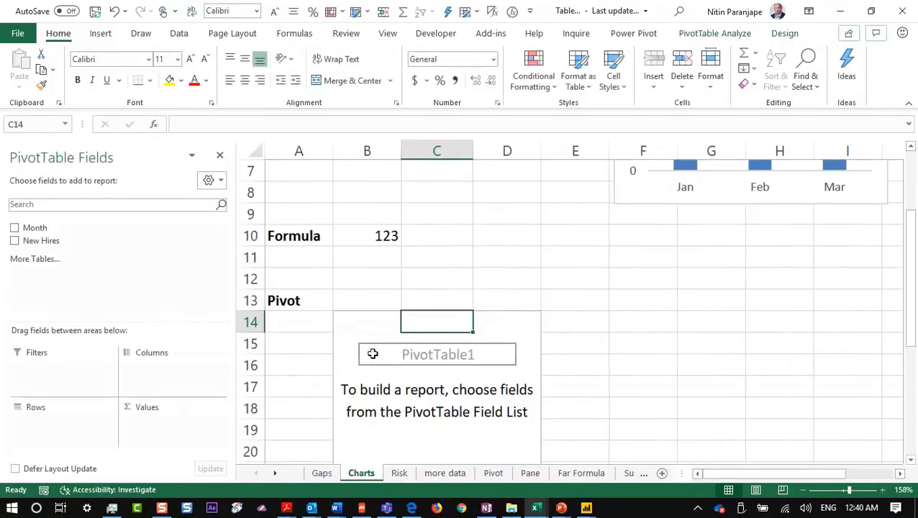
Add New Hires to the PivotTable's values and summarize the field by Count.
{"action": "left_click_drag", "start_coordinate": [30, 243], "coordinate": [154, 435]}
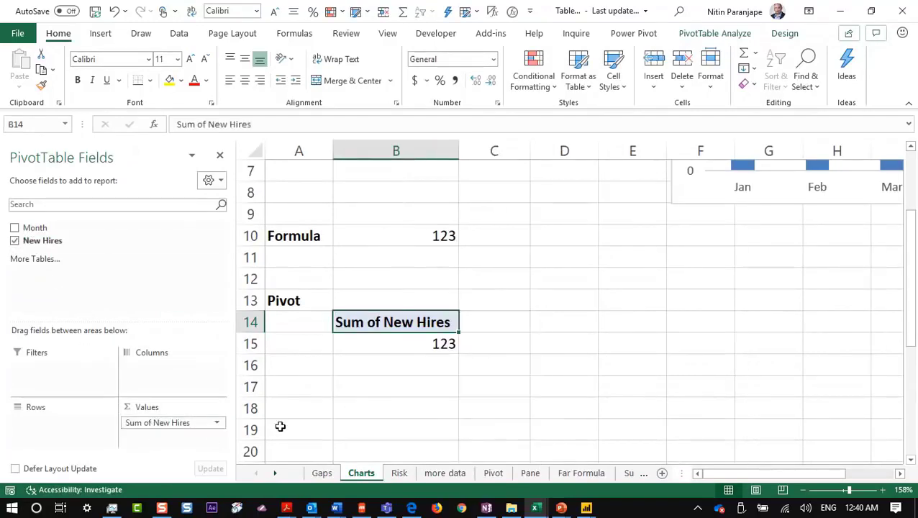
{"action": "right_click", "coordinate": [412, 349]}
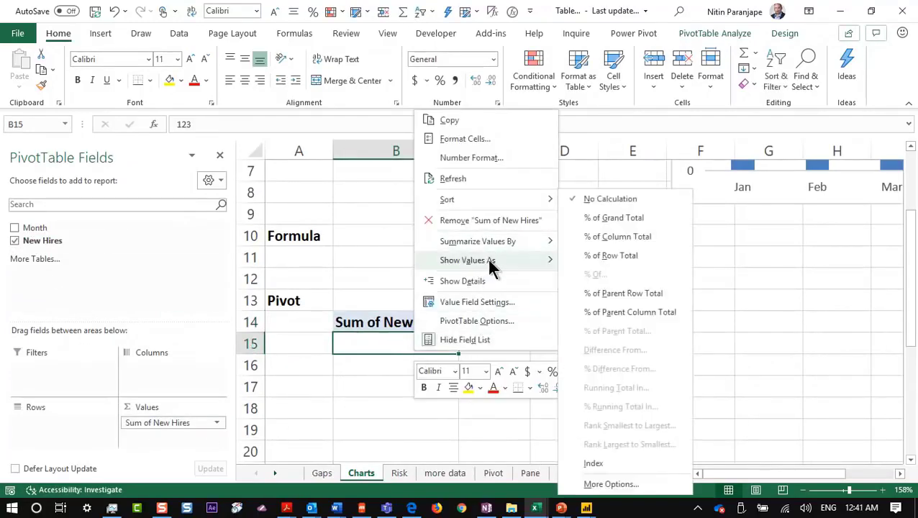
{"action": "mouse_move", "coordinate": [497, 250]}
{"action": "left_click", "coordinate": [616, 262]}
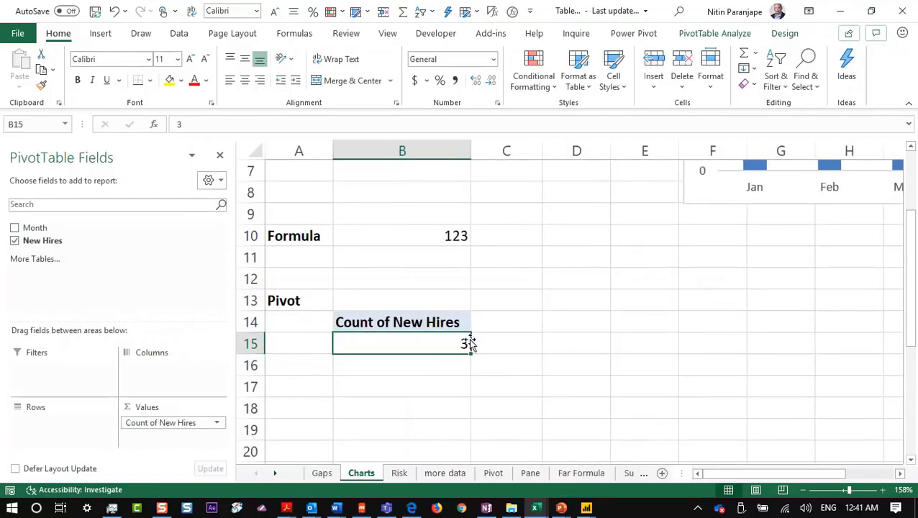
Delete empty row 12 above Pivot and empty row 9 above Formula on the Charts sheet.
{"action": "scroll", "coordinate": [437, 338], "scroll_direction": "up", "scroll_amount": 2}
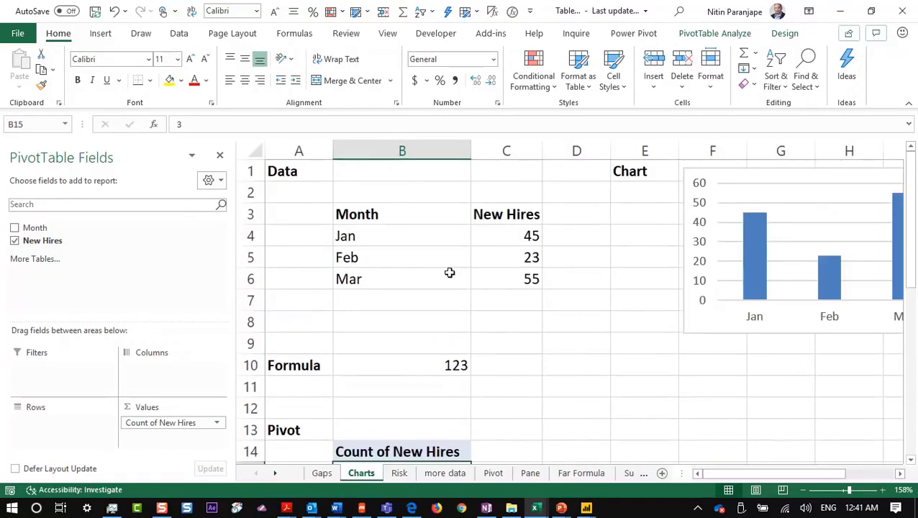
{"action": "right_click", "coordinate": [255, 408]}
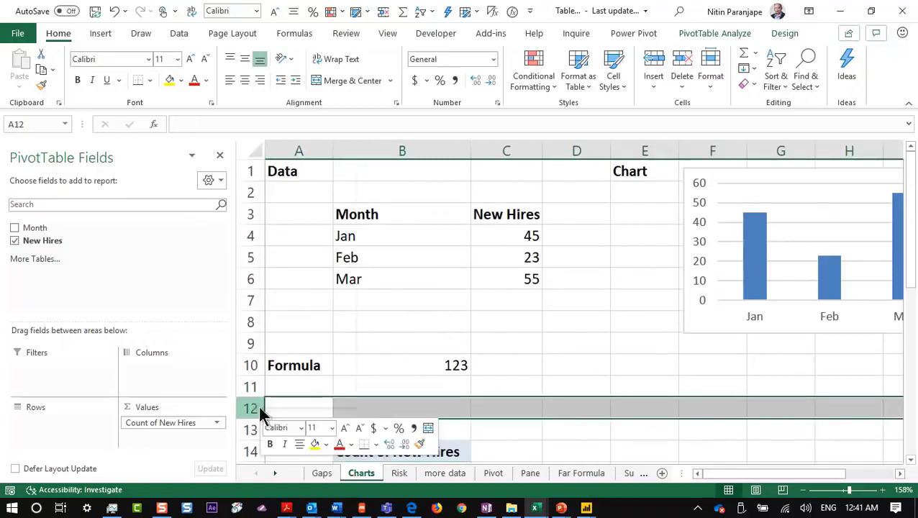
{"action": "key", "text": "d"}
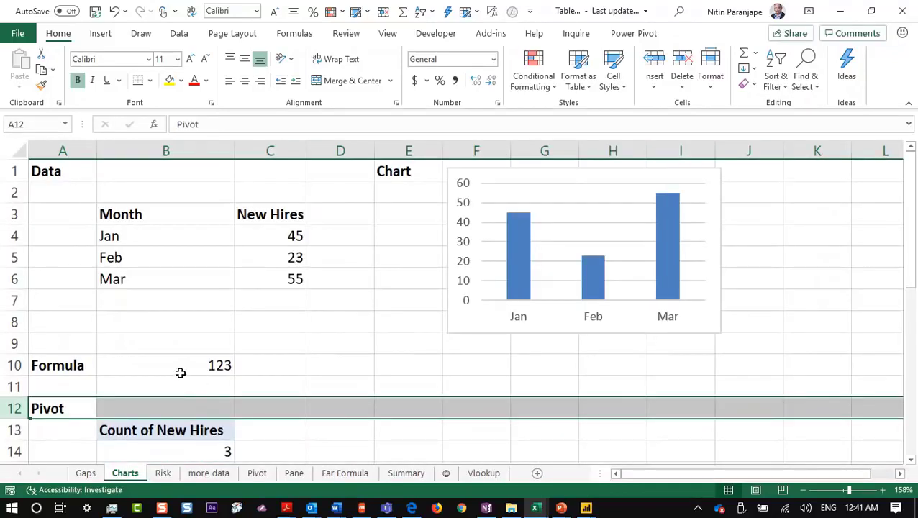
{"action": "left_click", "coordinate": [190, 259]}
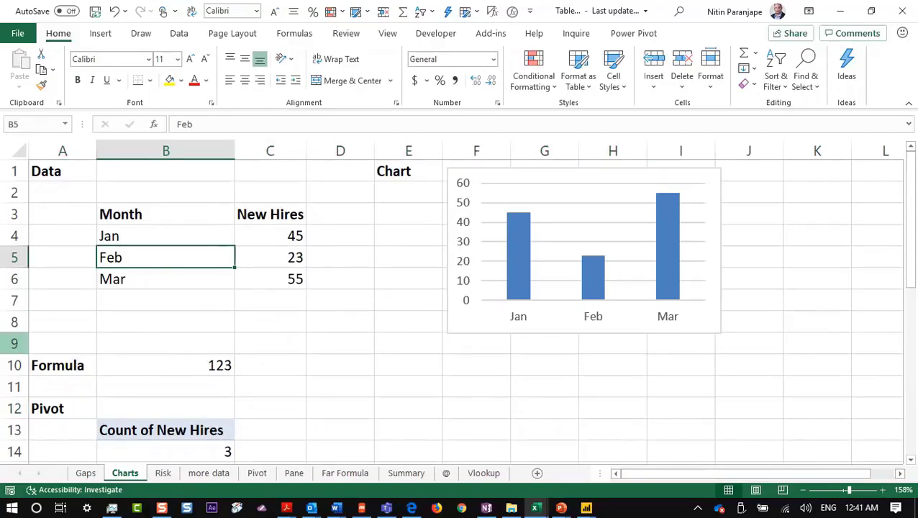
{"action": "right_click", "coordinate": [13, 344]}
{"action": "left_click", "coordinate": [38, 239]}
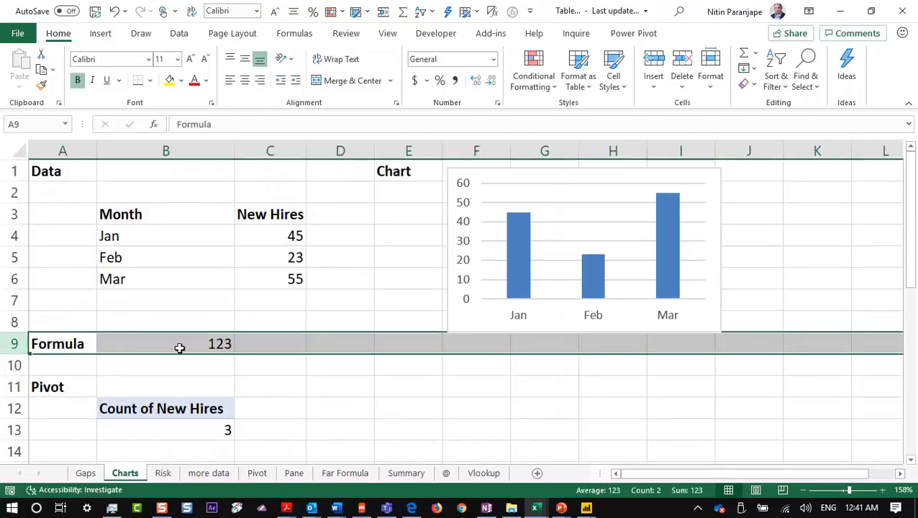
Try adding 45 in C7, check the formula in B9 and the chart's source range, and undo the entry.
{"action": "left_click", "coordinate": [286, 295]}
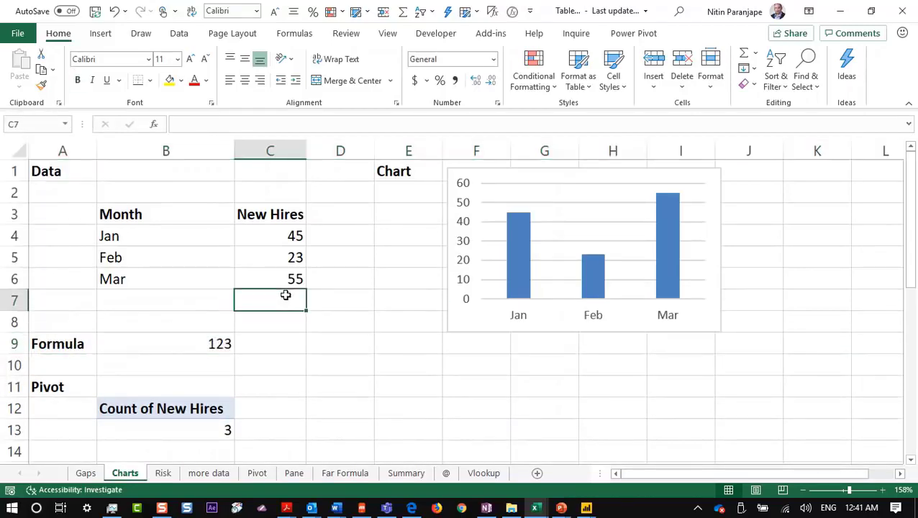
{"action": "type", "text": "45"}
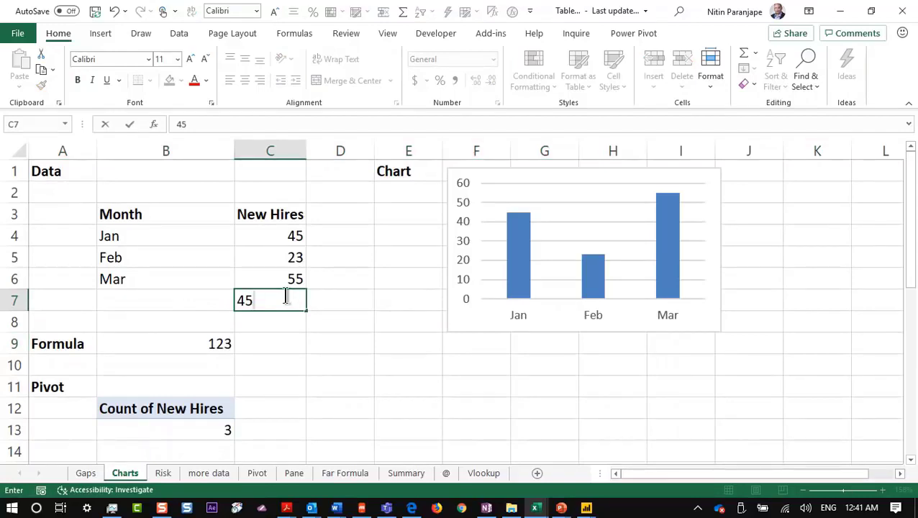
{"action": "key", "text": "Tab"}
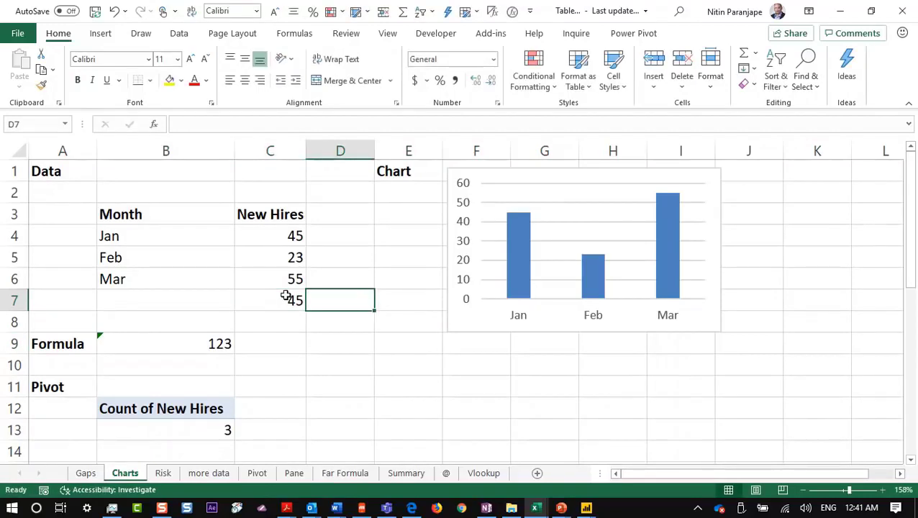
{"action": "left_click", "coordinate": [148, 342]}
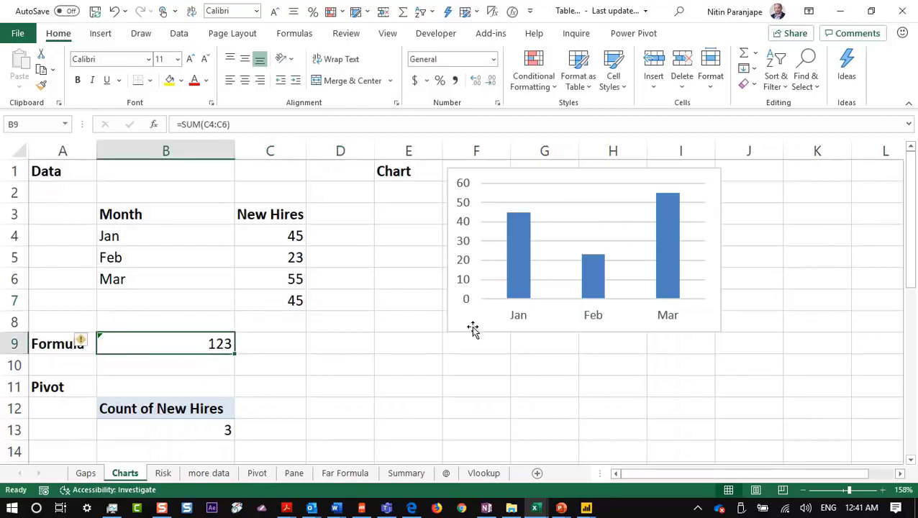
{"action": "left_click", "coordinate": [499, 316]}
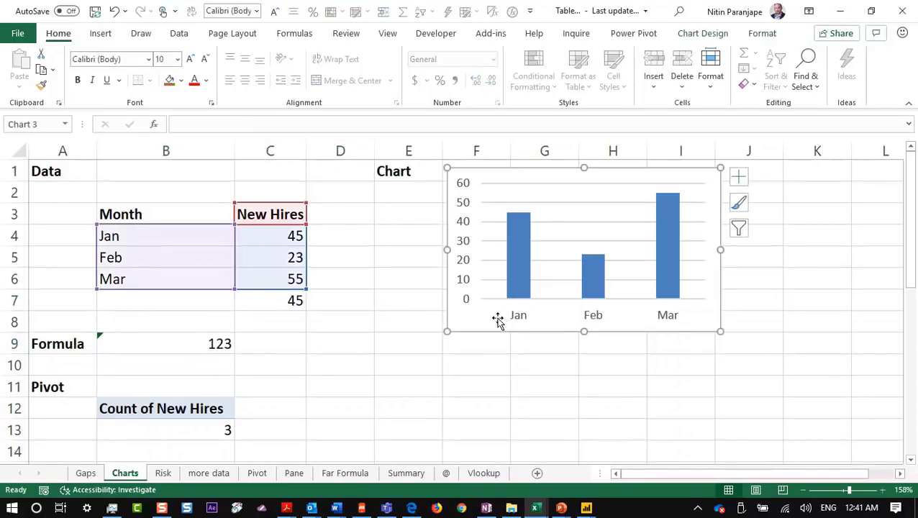
{"action": "mouse_move", "coordinate": [199, 429]}
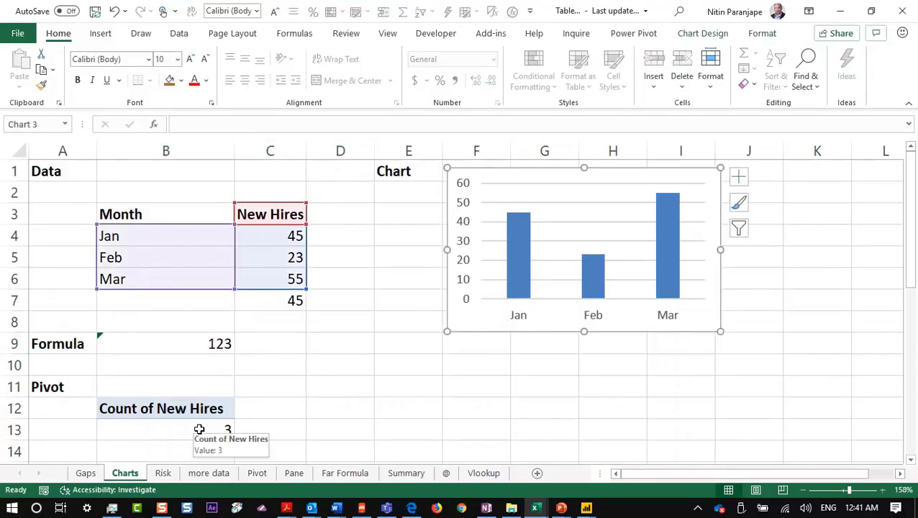
{"action": "key", "text": "ctrl+z"}
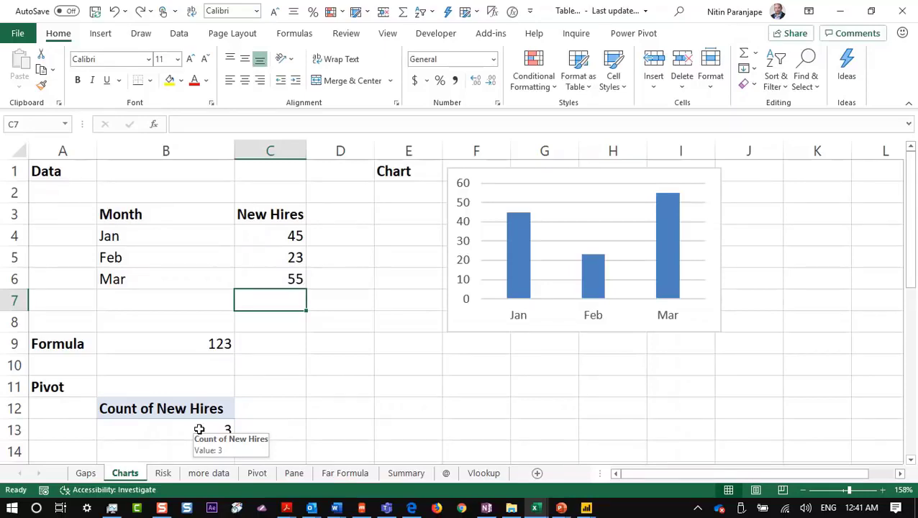
Convert the Month and New Hires data in B3:C6 into a table with headers.
{"action": "left_click_drag", "start_coordinate": [141, 210], "coordinate": [238, 281]}
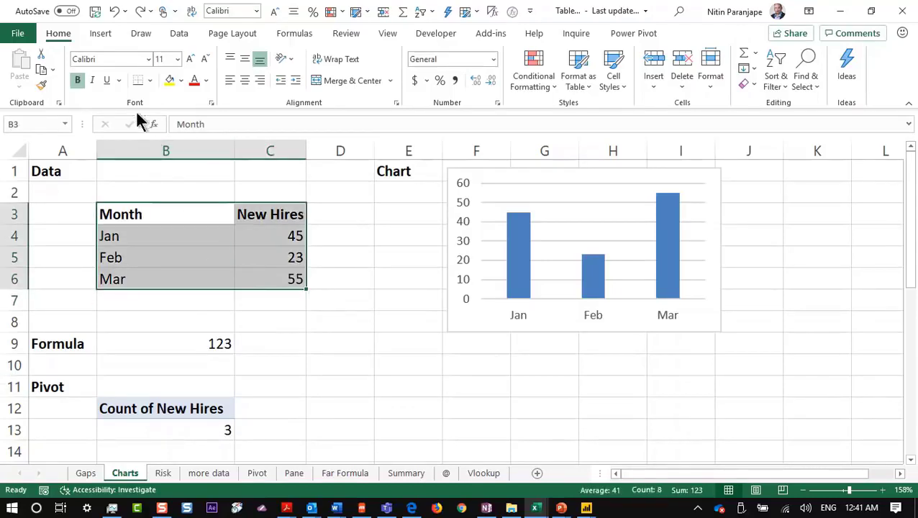
{"action": "left_click", "coordinate": [103, 35]}
{"action": "left_click", "coordinate": [114, 67]}
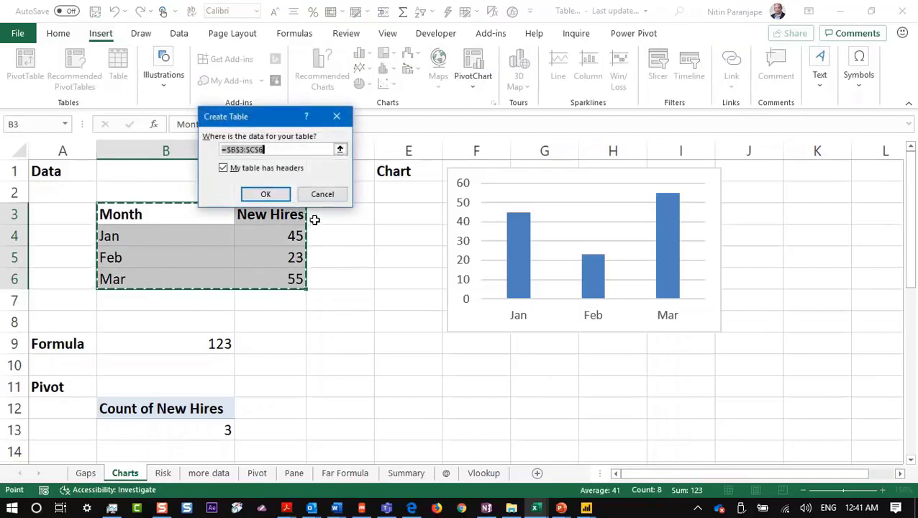
{"action": "left_click", "coordinate": [267, 195]}
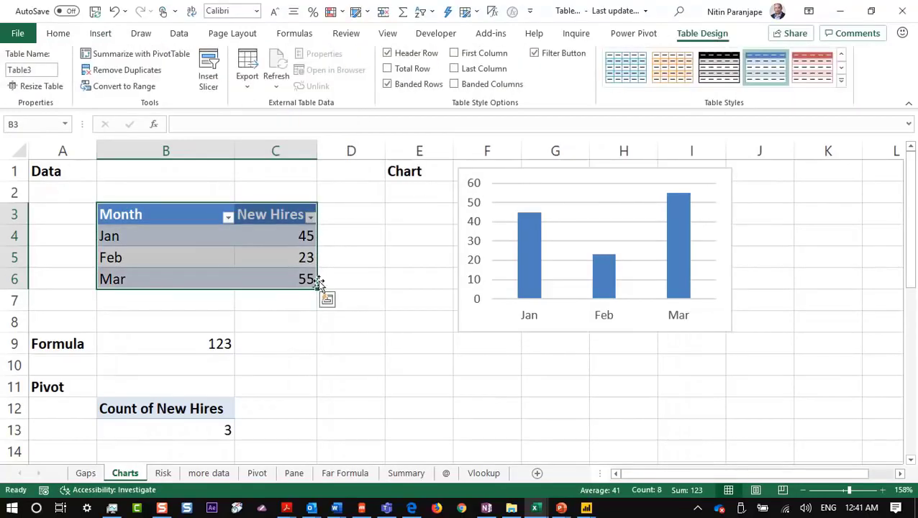
Enter 67 in C7 directly below the table's New Hires values to extend the table.
{"action": "left_click", "coordinate": [300, 301]}
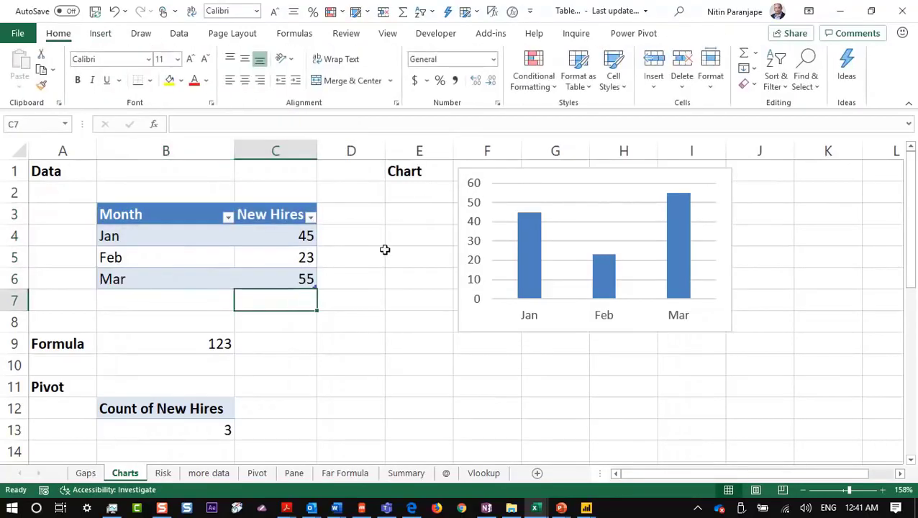
{"action": "type", "text": "67"}
{"action": "key", "text": "Return"}
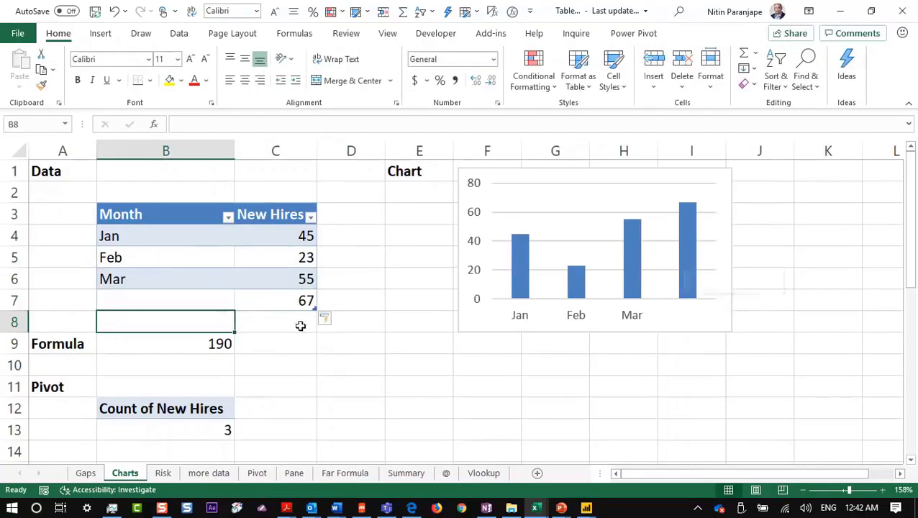
Refresh the PivotTable under Pivot so its New Hires count uses the extended table.
{"action": "left_click", "coordinate": [197, 430]}
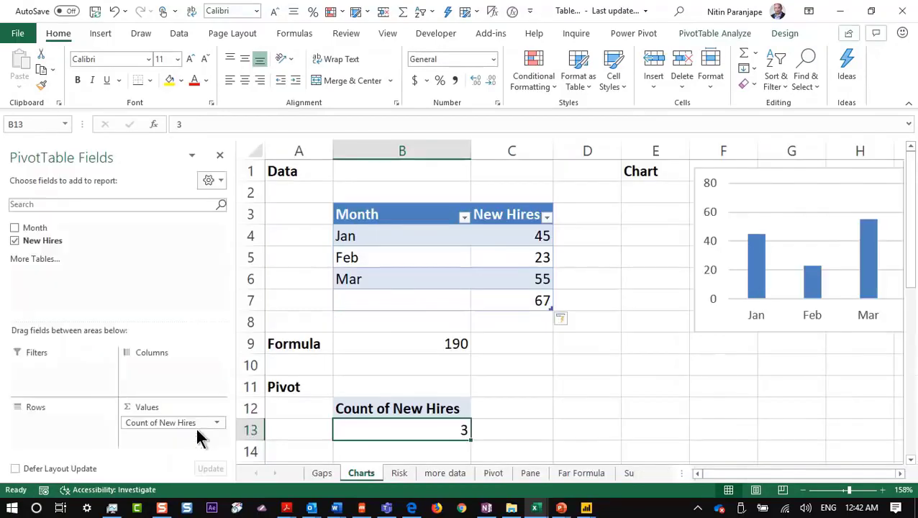
{"action": "right_click", "coordinate": [421, 428]}
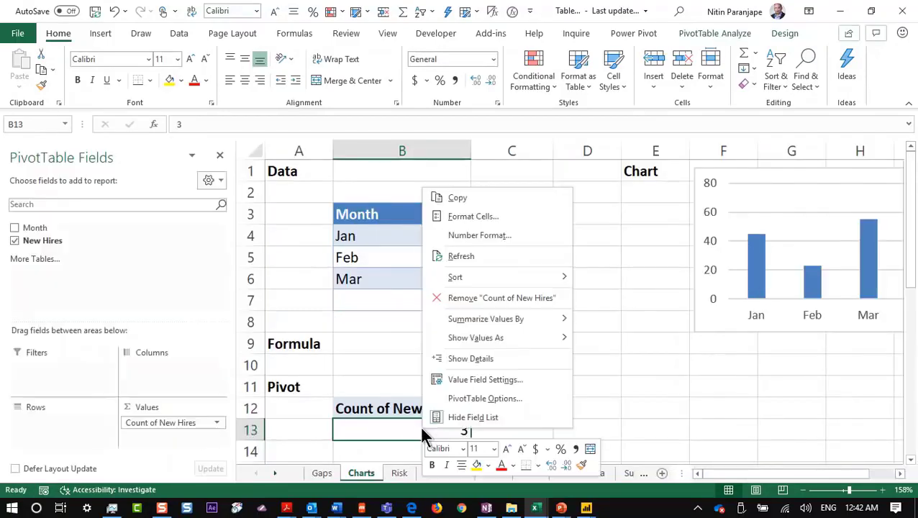
{"action": "left_click", "coordinate": [465, 257]}
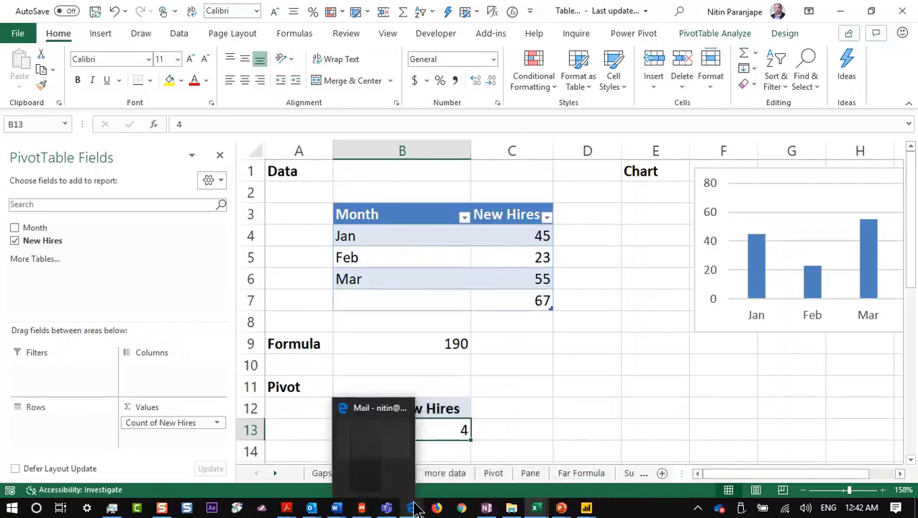
Switch to Firefox and open the bookmarked efficiency365.com site at 120% page size.
{"action": "left_click", "coordinate": [437, 508]}
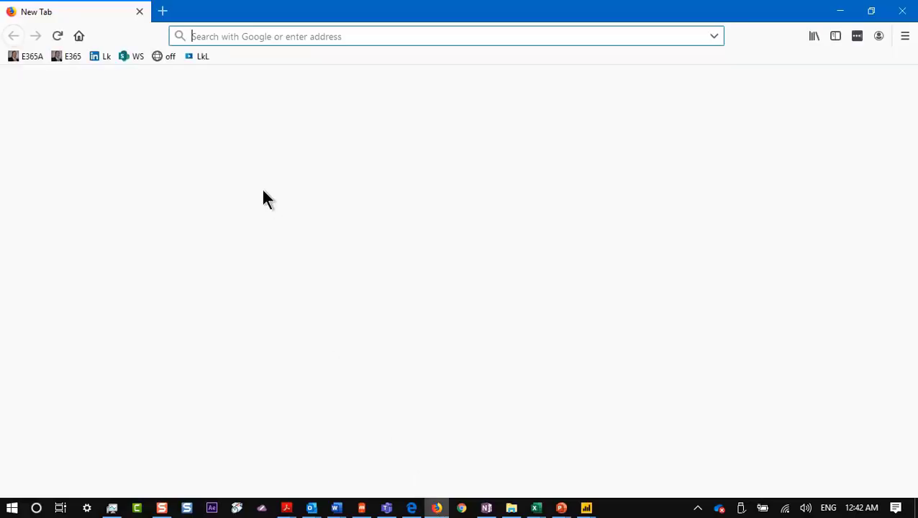
{"action": "left_click", "coordinate": [73, 57]}
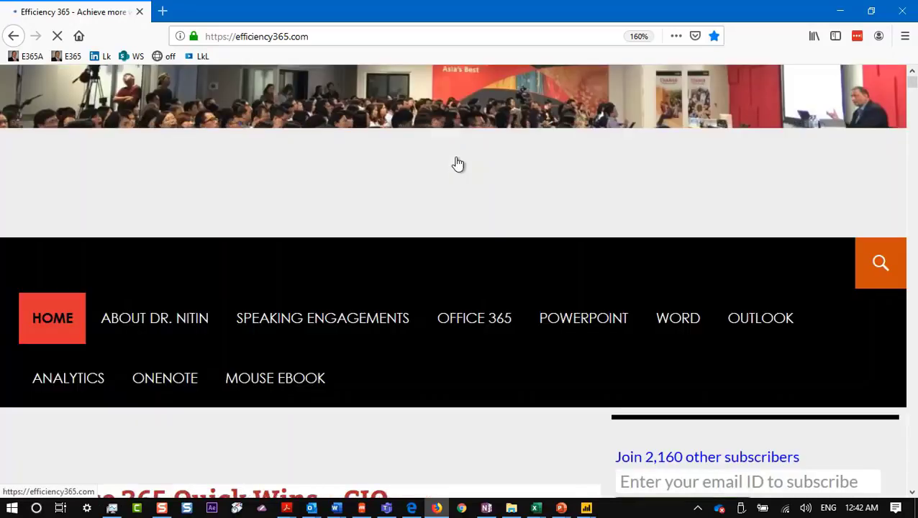
{"action": "key", "text": "ctrl+minus"}
{"action": "key", "text": "ctrl+minus"}
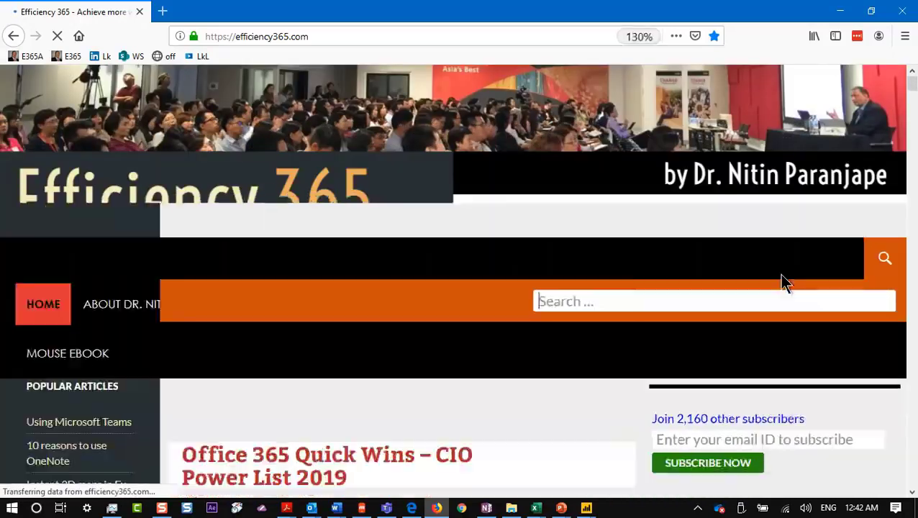
Search the Efficiency 365 site for "excel tables knowledge pack".
{"action": "left_click", "coordinate": [785, 292]}
{"action": "type", "text": "ex"}
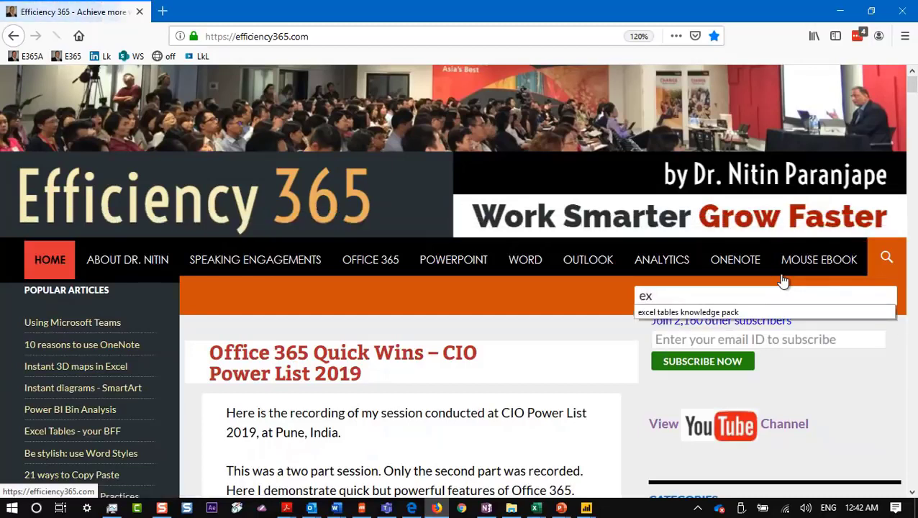
{"action": "left_click", "coordinate": [719, 312]}
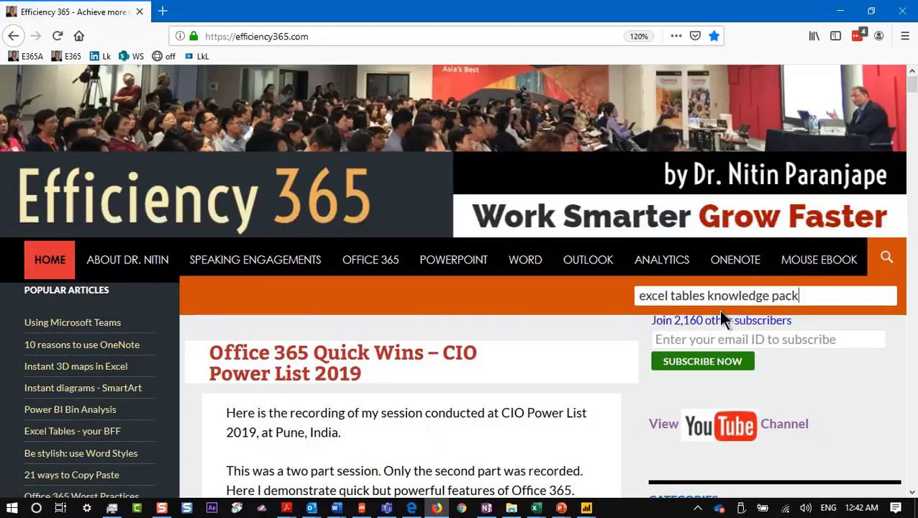
{"action": "key", "text": "Return"}
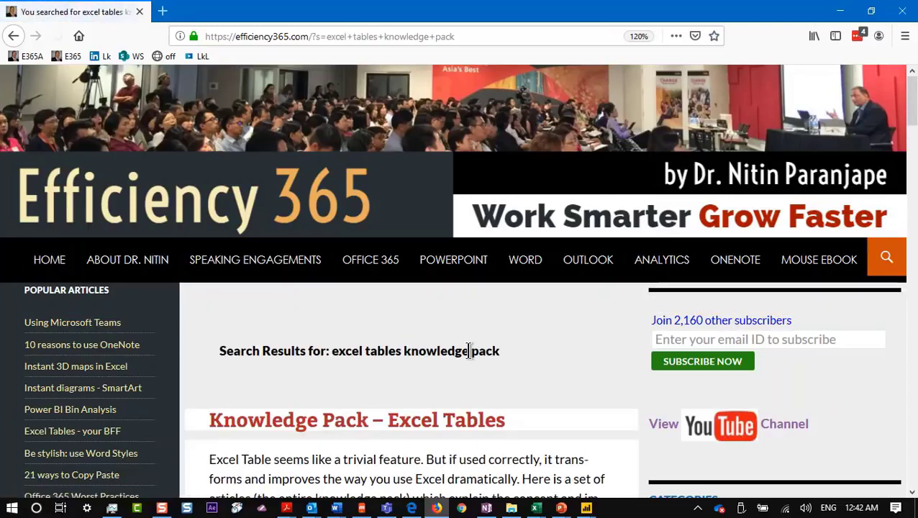
Open the Knowledge Pack – Excel Tables article and examine its numbered list of articles.
{"action": "left_click", "coordinate": [327, 426]}
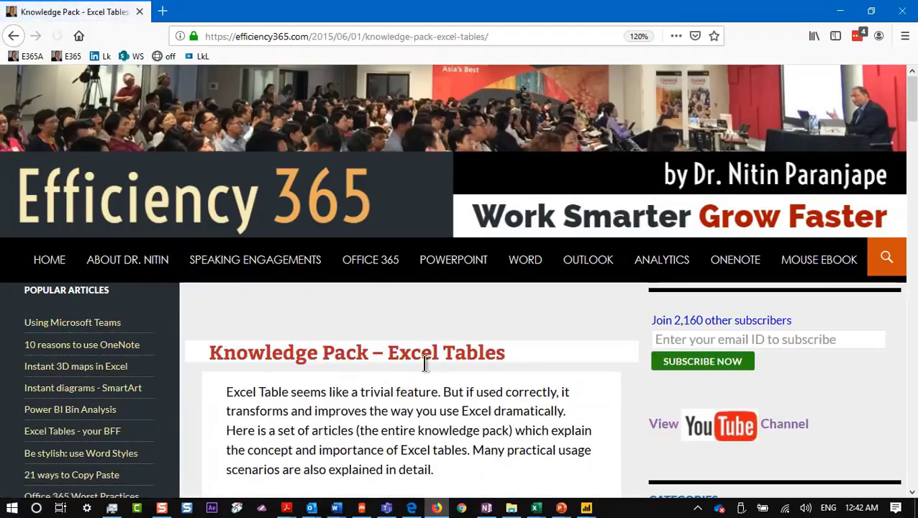
{"action": "scroll", "coordinate": [468, 350], "scroll_direction": "down", "scroll_amount": 5}
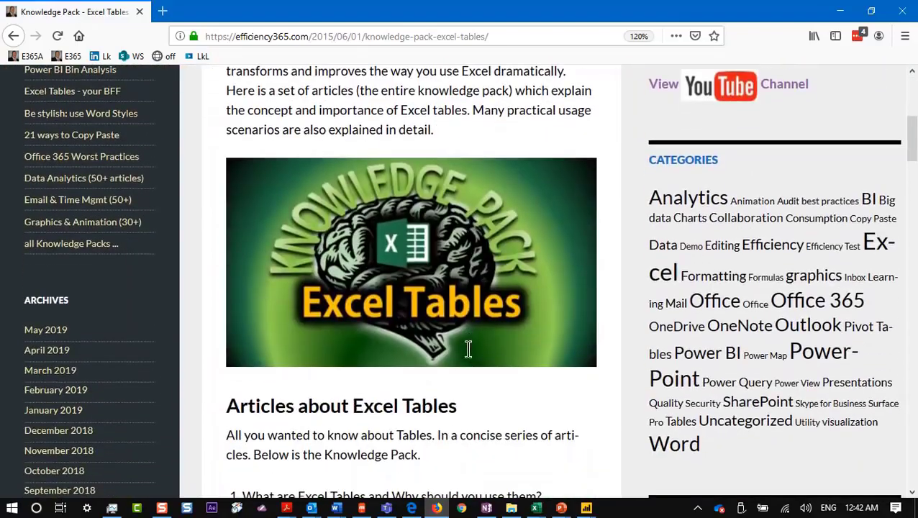
{"action": "scroll", "coordinate": [468, 350], "scroll_direction": "down", "scroll_amount": 5}
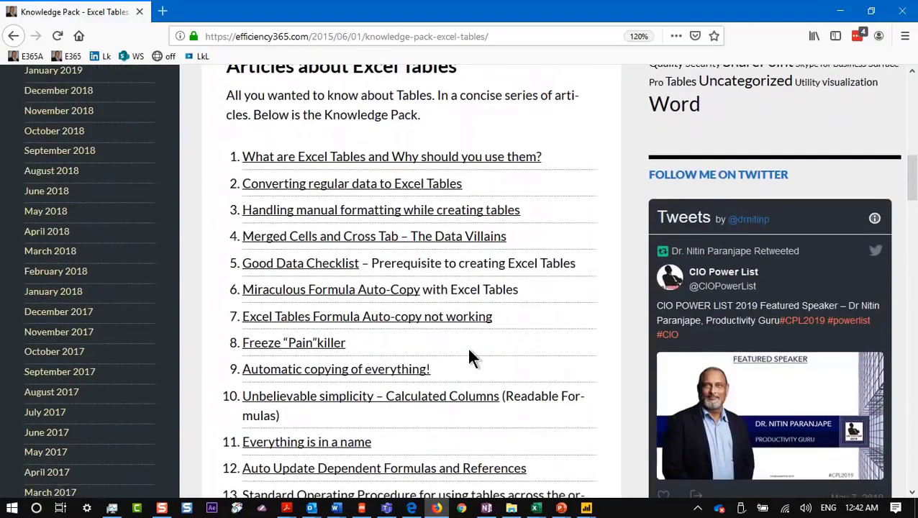
{"action": "scroll", "coordinate": [469, 353], "scroll_direction": "down", "scroll_amount": 1}
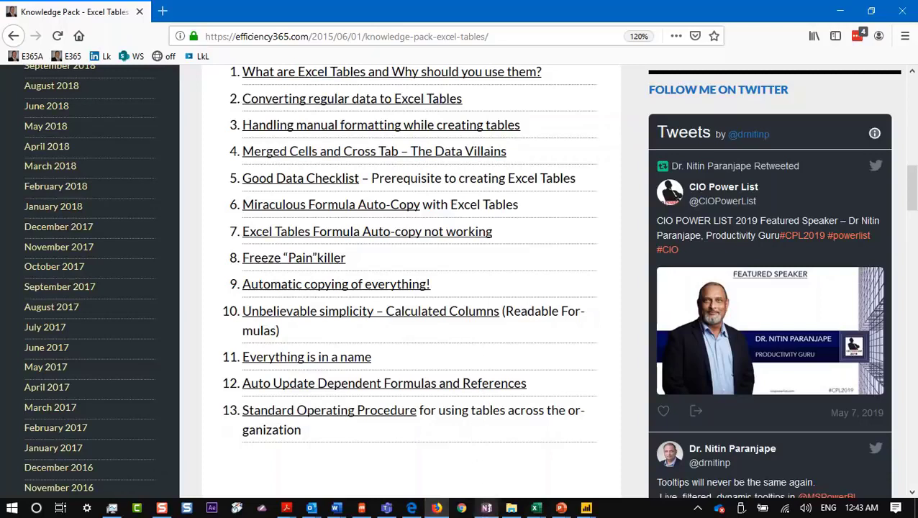
Switch to OneNote and add a new blank page to the Demo section.
{"action": "left_click", "coordinate": [486, 508]}
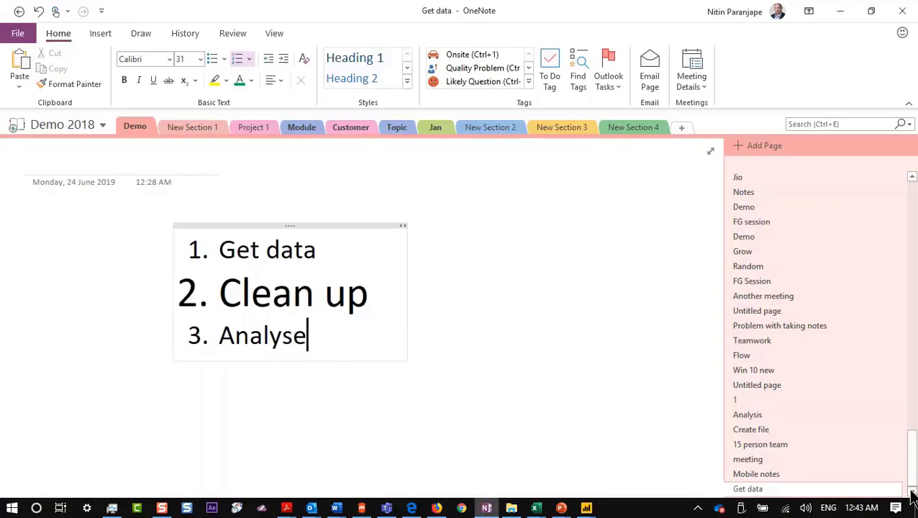
{"action": "left_click", "coordinate": [795, 145]}
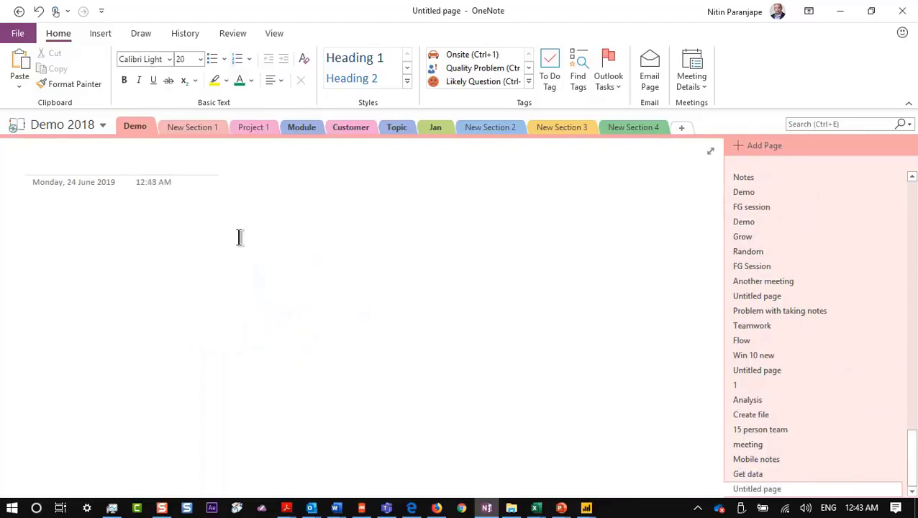
Start a note in the page body with the text "Past" at font size 35 and widen its container.
{"action": "key", "text": "Return"}
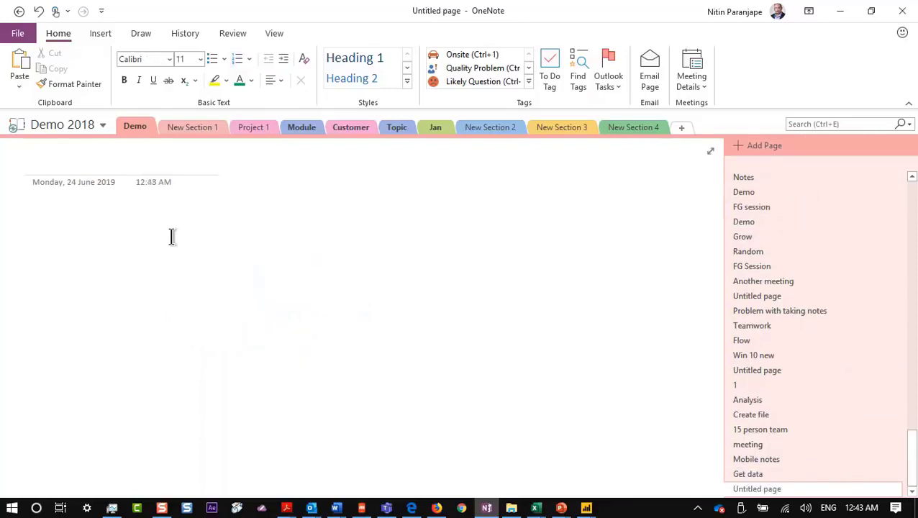
{"action": "key", "text": "alt+h"}
{"action": "type", "text": "fs35"}
{"action": "key", "text": "Return"}
{"action": "type", "text": "Past"}
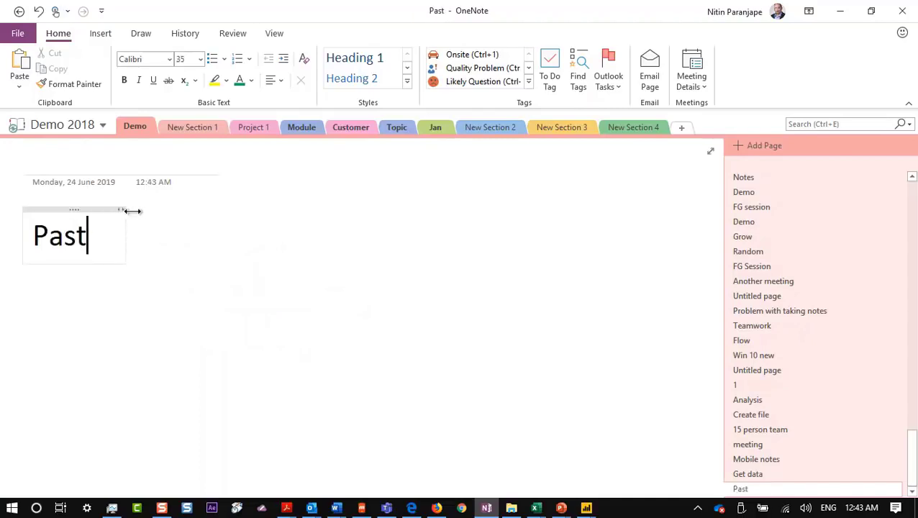
{"action": "left_click_drag", "start_coordinate": [122, 209], "coordinate": [538, 244]}
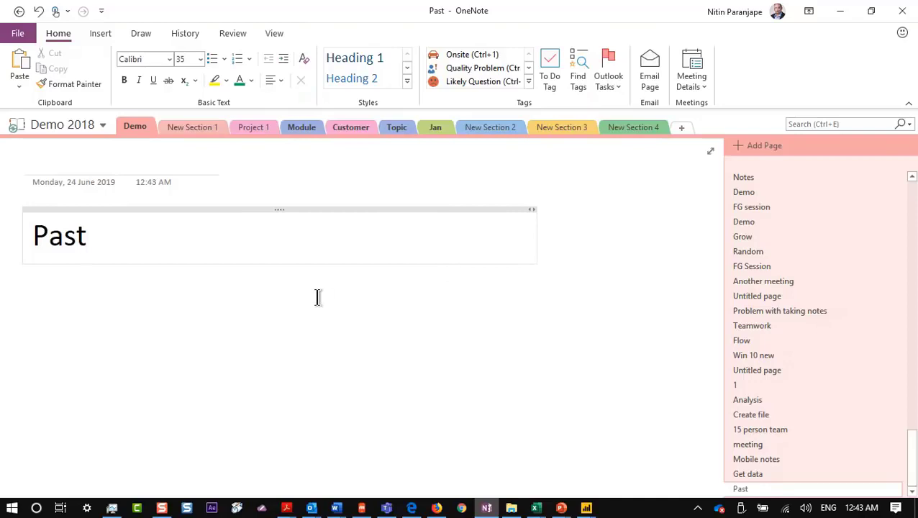
Insert "Learning from the" before "Past" in the note, leaving "Past" on its own line below.
{"action": "key", "text": "Left"}
{"action": "key", "text": "Left"}
{"action": "key", "text": "Left"}
{"action": "key", "text": "Left"}
{"action": "type", "text": "Learning "}
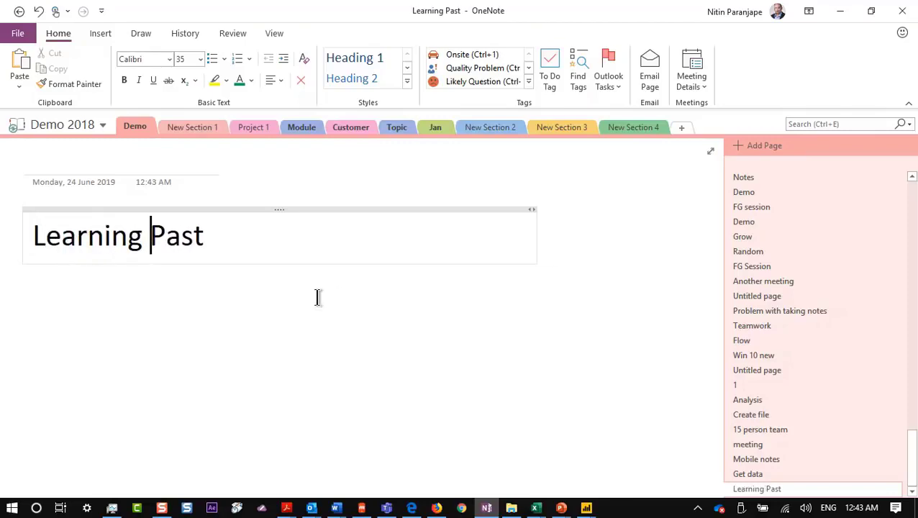
{"action": "type", "text": "from the"}
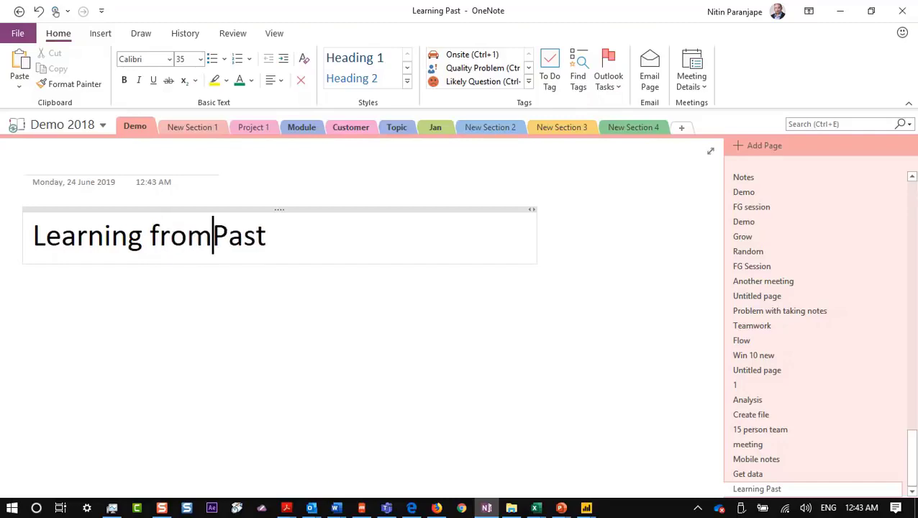
{"action": "key", "text": "Return"}
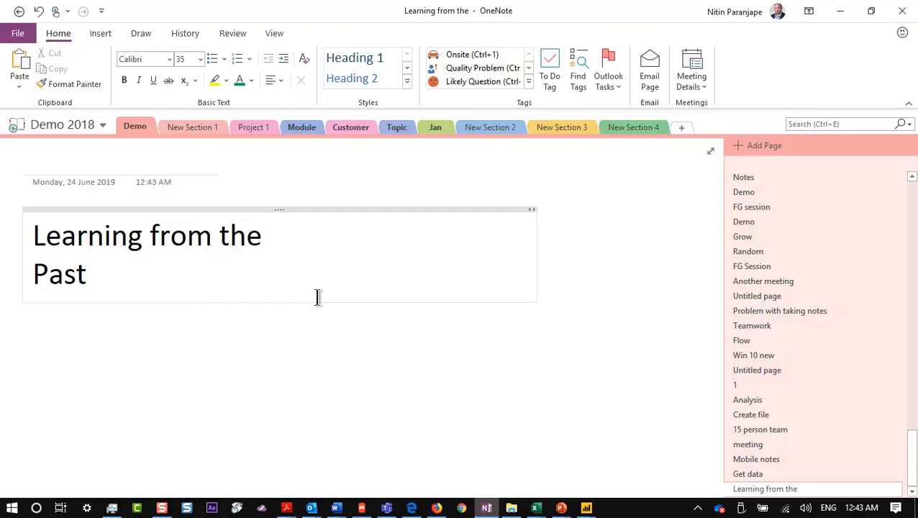
Add the lines "In order to", "Try and improve the" and "Future" below "Past" in the note.
{"action": "key", "text": "Return"}
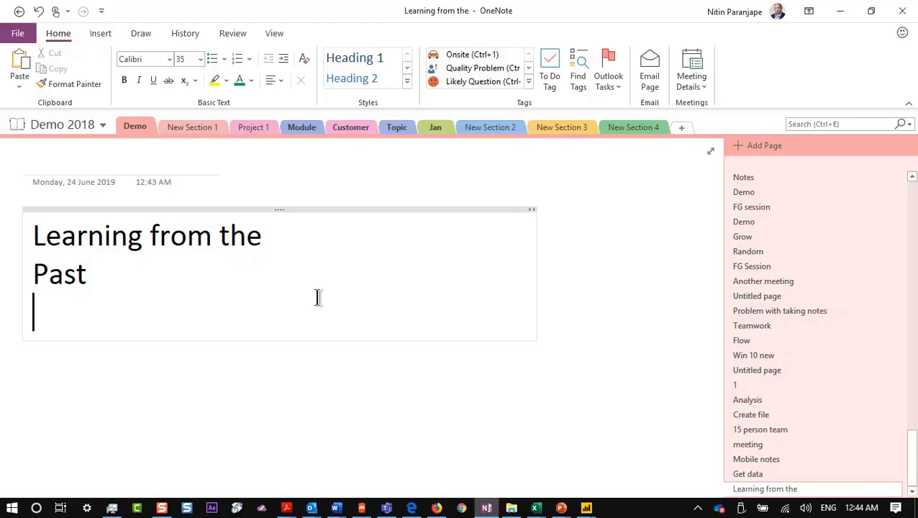
{"action": "type", "text": "in o"}
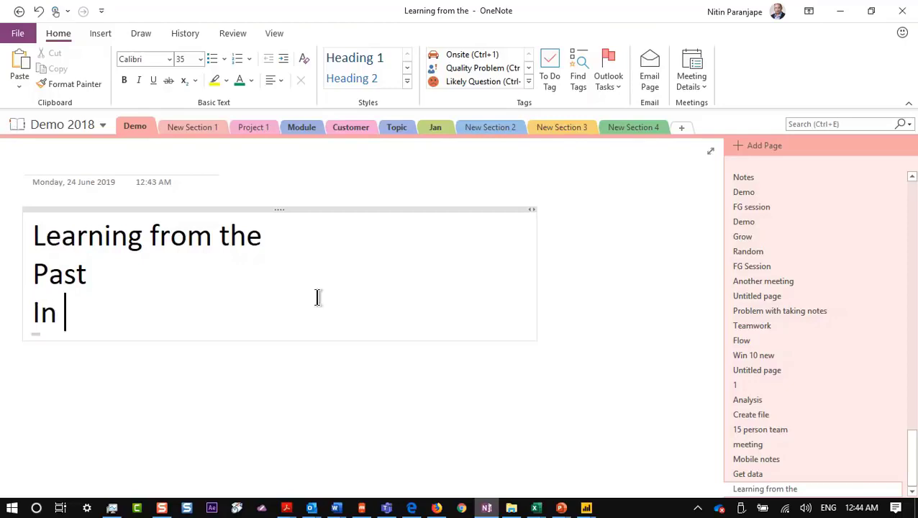
{"action": "type", "text": "rder"}
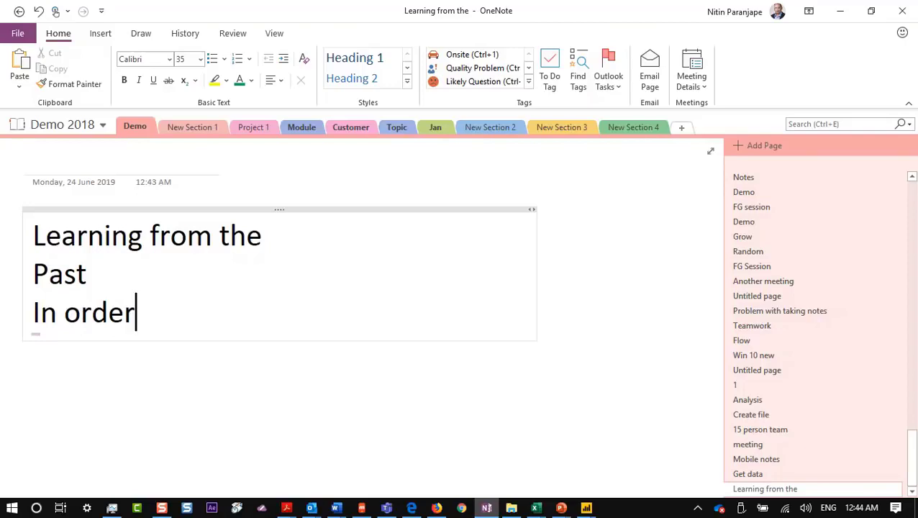
{"action": "type", "text": " to"}
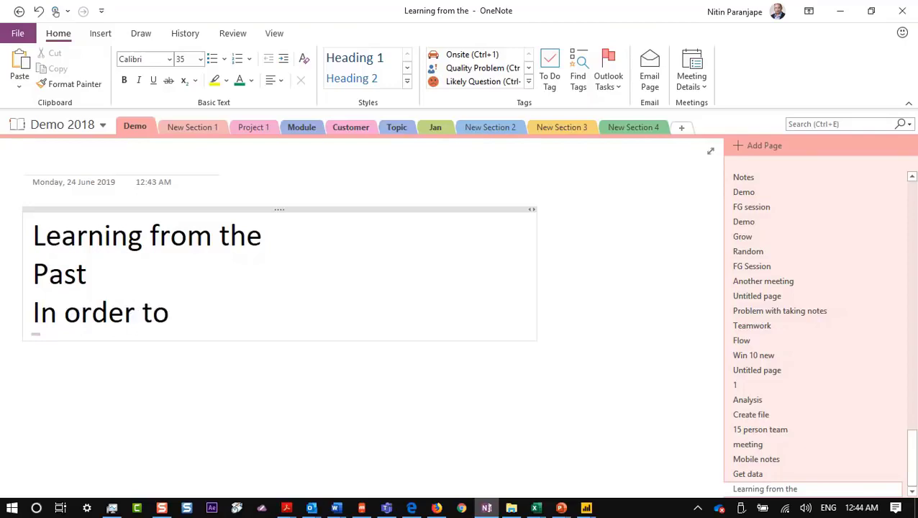
{"action": "key", "text": "Return"}
{"action": "type", "text": "try "}
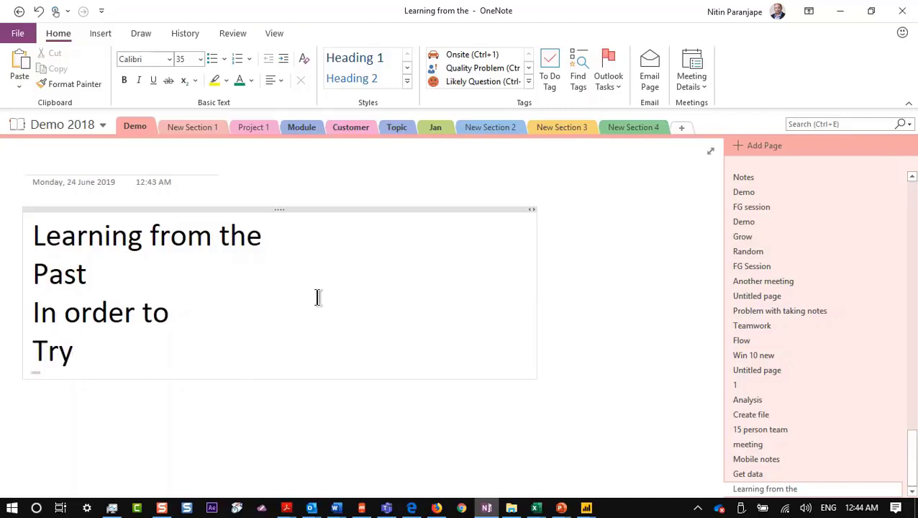
{"action": "type", "text": "and improve the"}
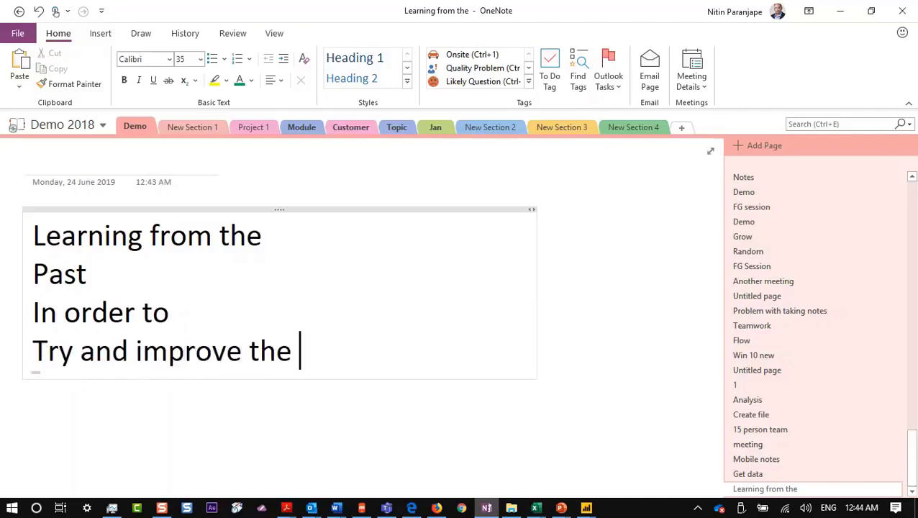
{"action": "key", "text": "Return"}
{"action": "type", "text": "Future"}
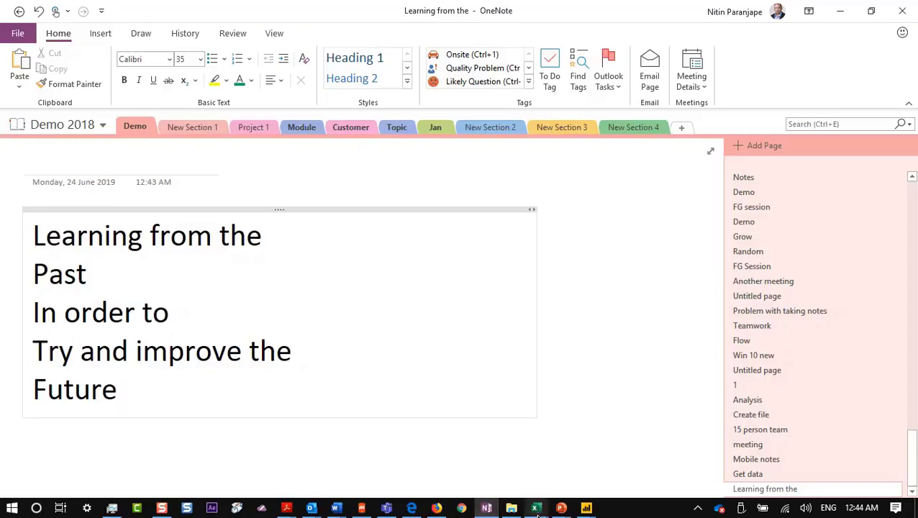
Switch to the Credit Card Transactions workbook in Excel and examine the data table's columns from CityId to Last Txn.
{"action": "mouse_move", "coordinate": [536, 509]}
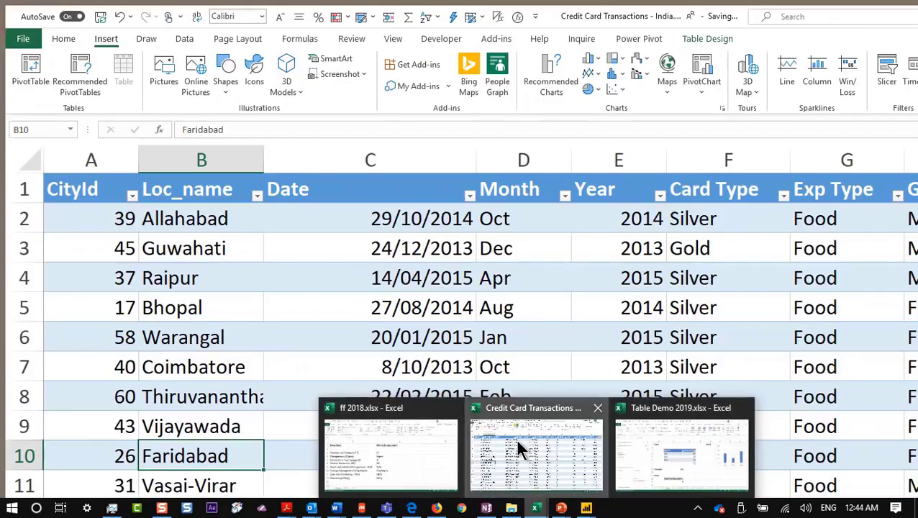
{"action": "left_click", "coordinate": [516, 439]}
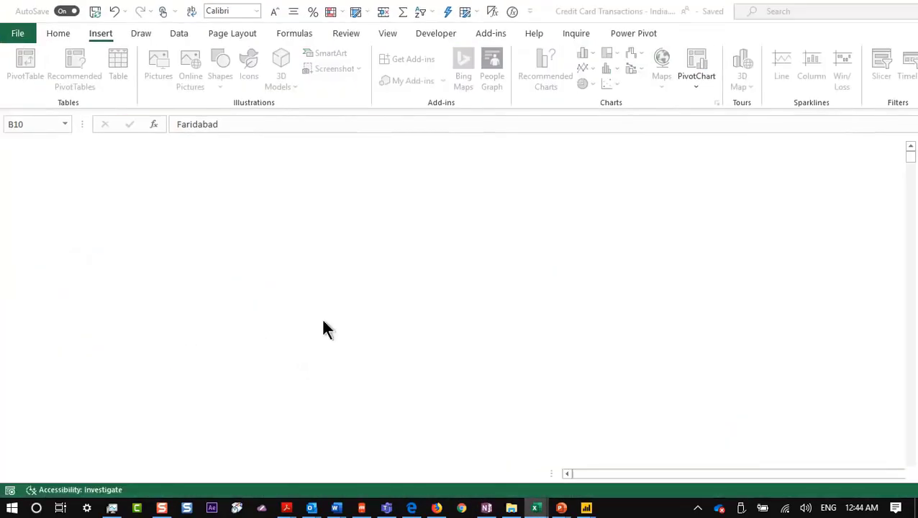
{"action": "scroll", "coordinate": [293, 270], "scroll_direction": "down", "scroll_amount": 3}
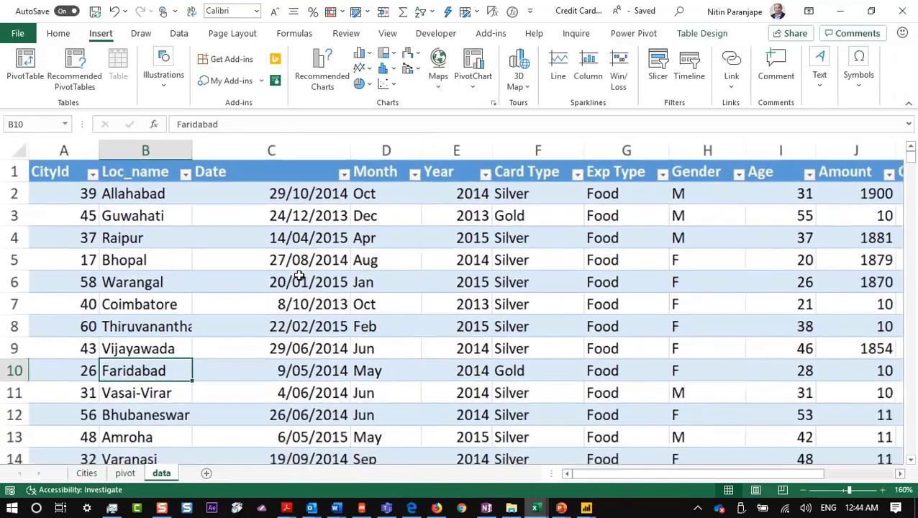
{"action": "left_click", "coordinate": [66, 172]}
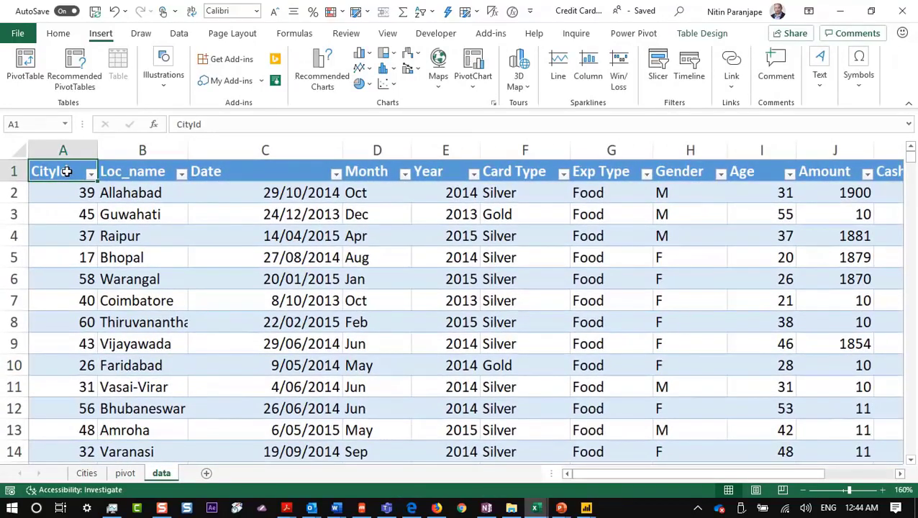
{"action": "key", "text": "Down"}
{"action": "key", "text": "Right"}
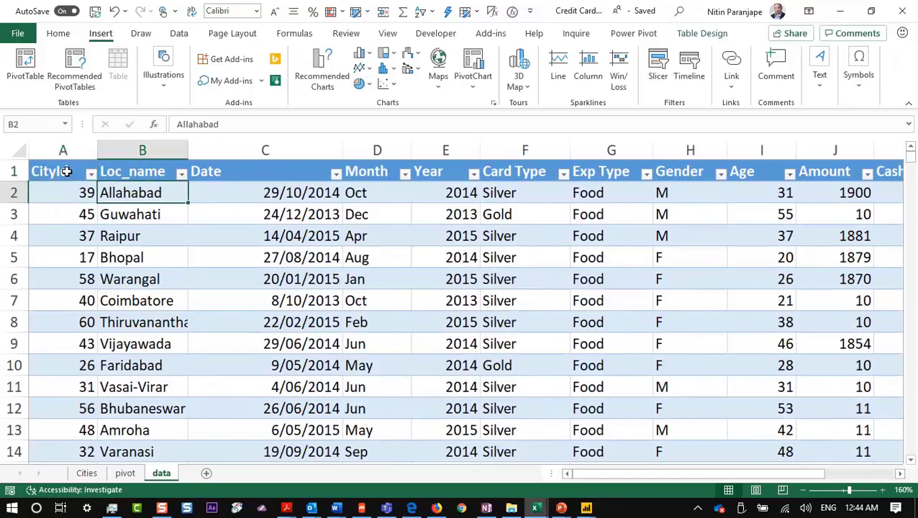
{"action": "key", "text": "Right"}
{"action": "key", "text": "Right"}
{"action": "key", "text": "Right"}
{"action": "key", "text": "Right"}
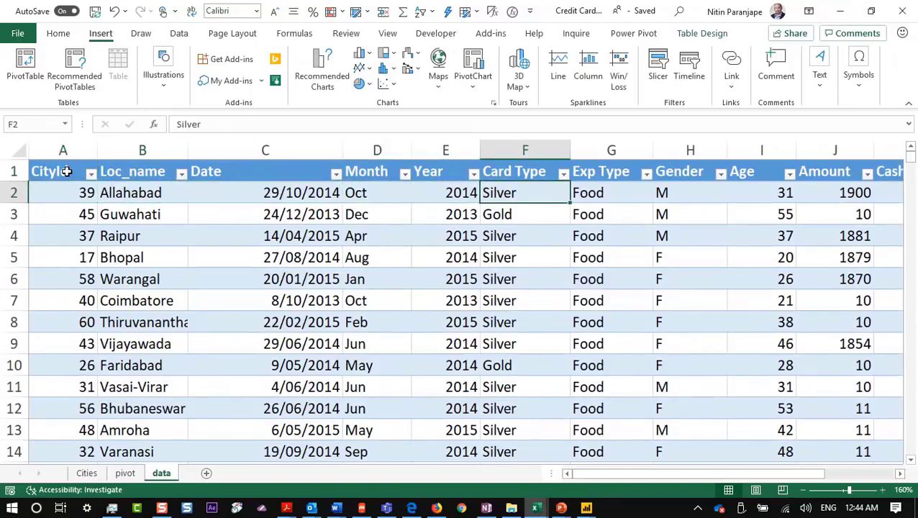
{"action": "key", "text": "Right"}
{"action": "key", "text": "Right"}
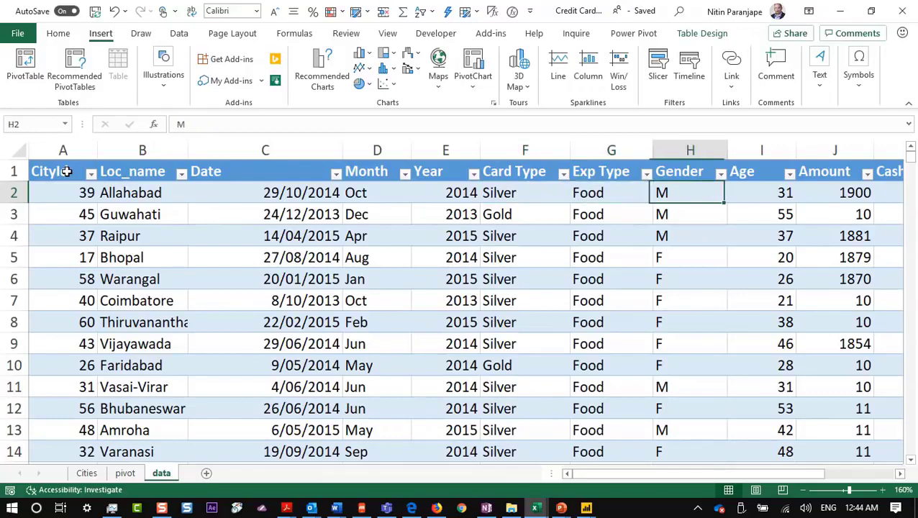
{"action": "key", "text": "Right"}
{"action": "key", "text": "Right"}
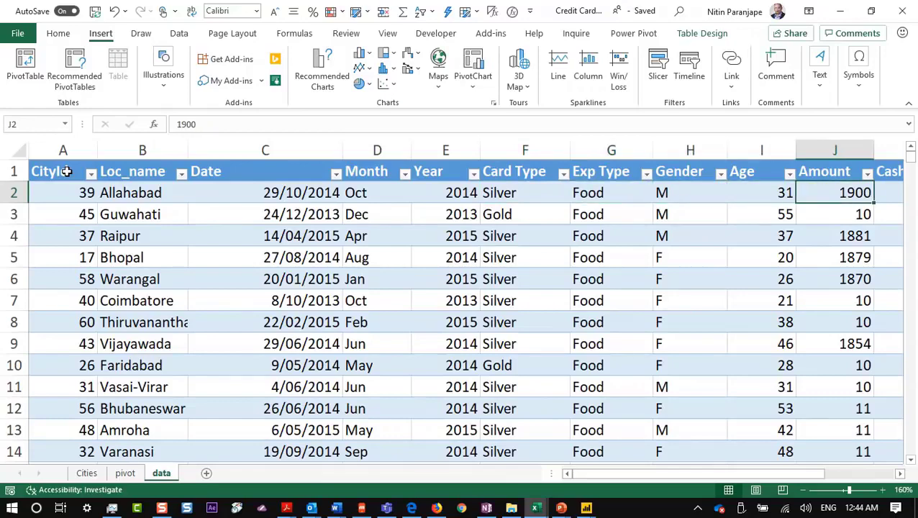
{"action": "key", "text": "Right"}
{"action": "key", "text": "Right"}
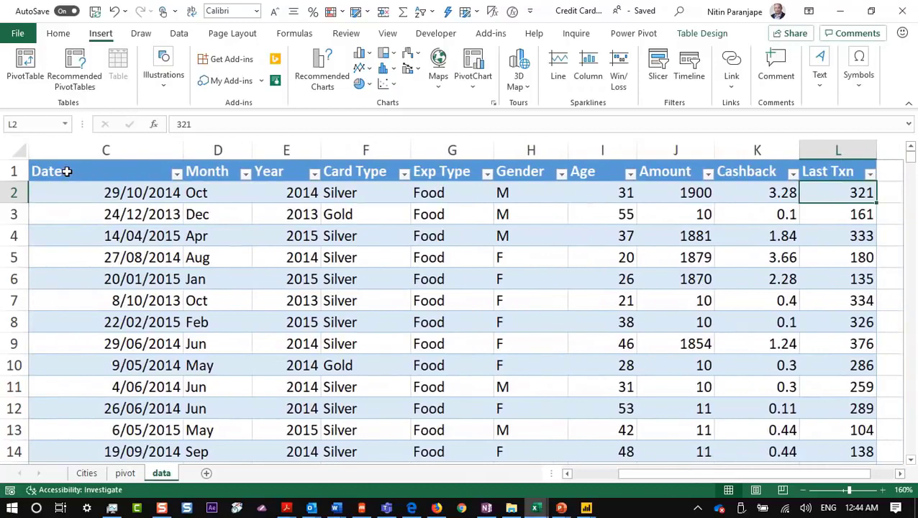
{"action": "key", "text": "Right"}
{"action": "key", "text": "Right"}
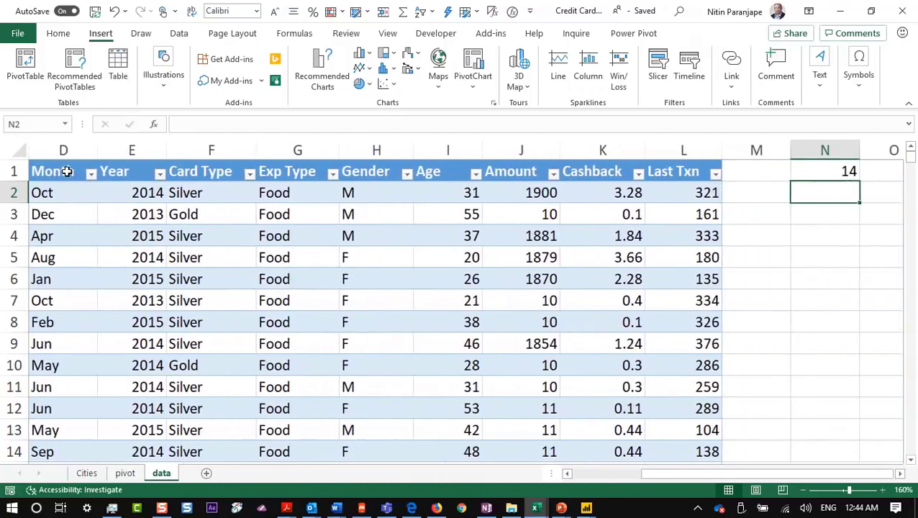
{"action": "key", "text": "Up"}
{"action": "key", "text": "Left"}
{"action": "key", "text": "Left"}
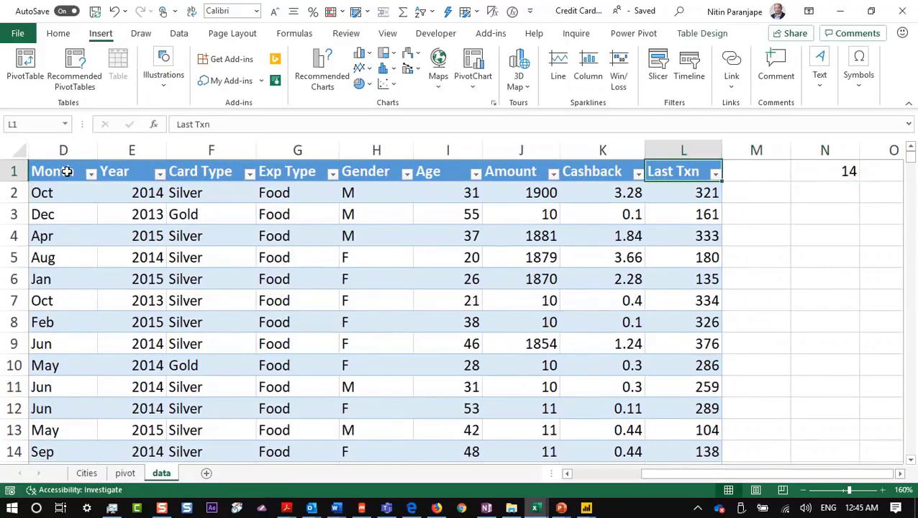
Go to the end of the Last Txn column and look over the table's last rows.
{"action": "key", "text": "End"}
{"action": "key", "text": "Down"}
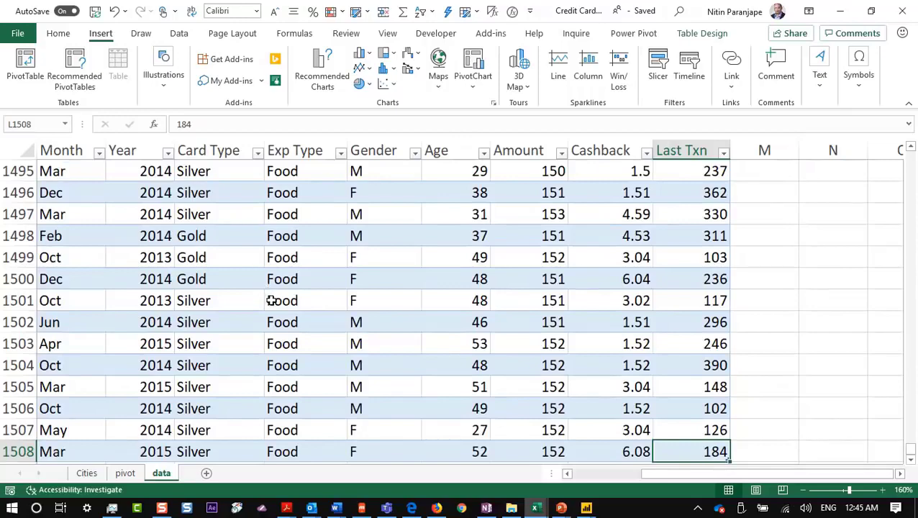
{"action": "scroll", "coordinate": [274, 326], "scroll_direction": "up", "scroll_amount": 3}
{"action": "scroll", "coordinate": [275, 325], "scroll_direction": "up", "scroll_amount": 16}
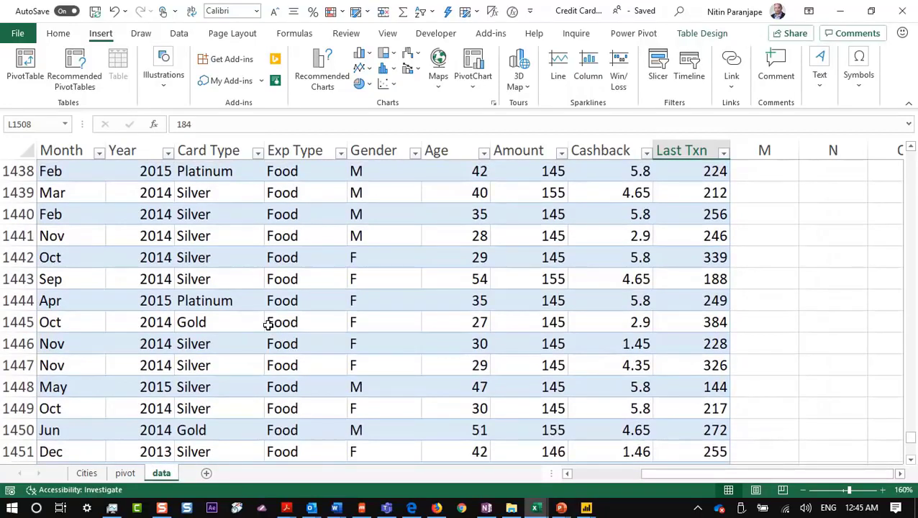
{"action": "left_click", "coordinate": [268, 325]}
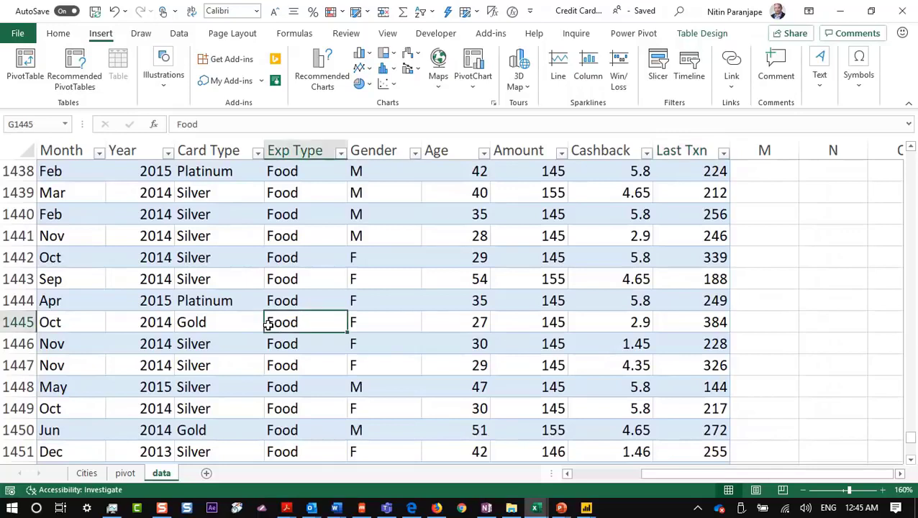
{"action": "key", "text": "alt+d"}
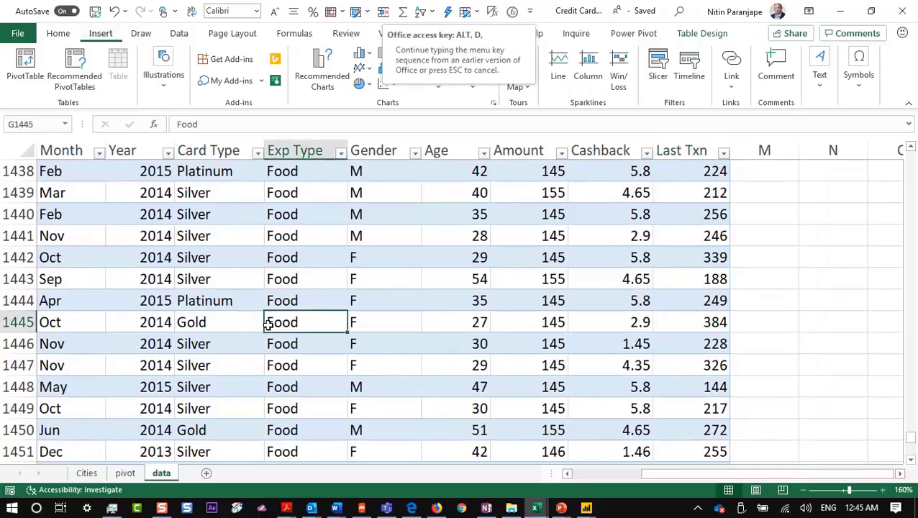
{"action": "key", "text": "Escape"}
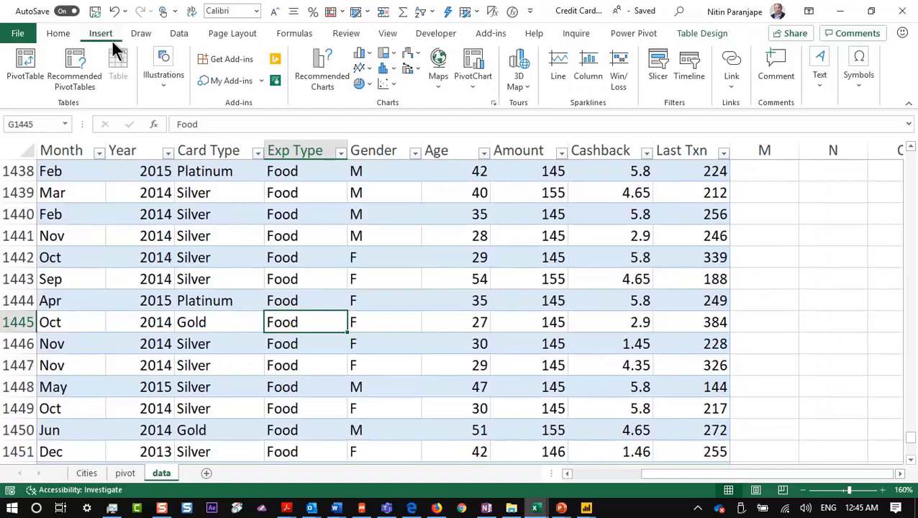
Create a PivotTable from the transactions table on a new worksheet, with Month as rows and Sum of Amount as values.
{"action": "left_click", "coordinate": [387, 321]}
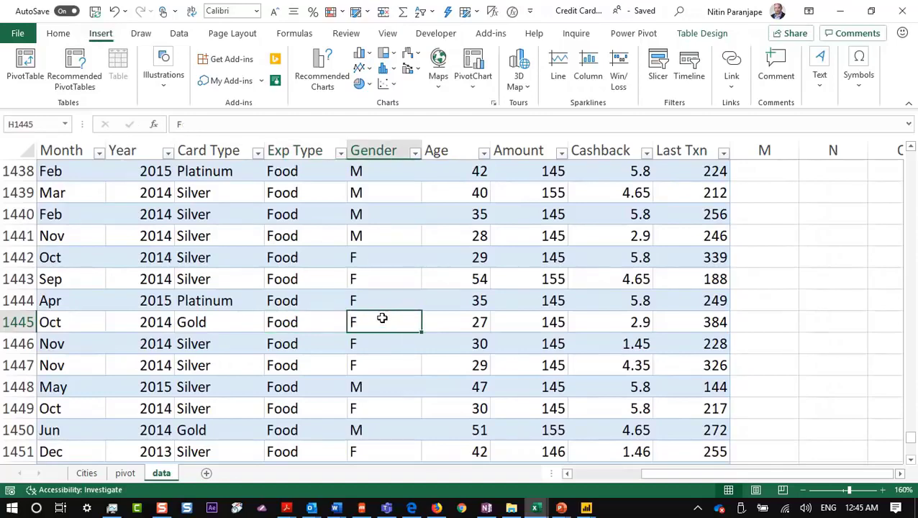
{"action": "left_click", "coordinate": [24, 89]}
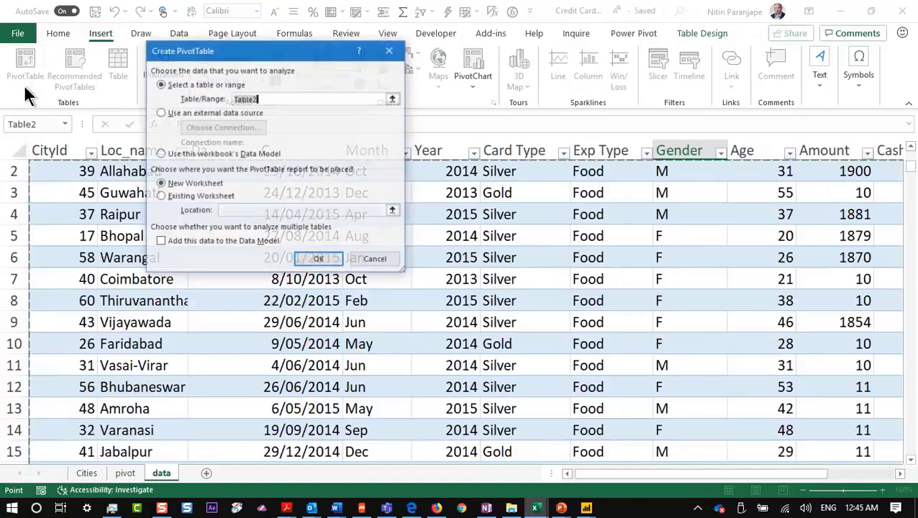
{"action": "left_click", "coordinate": [322, 259]}
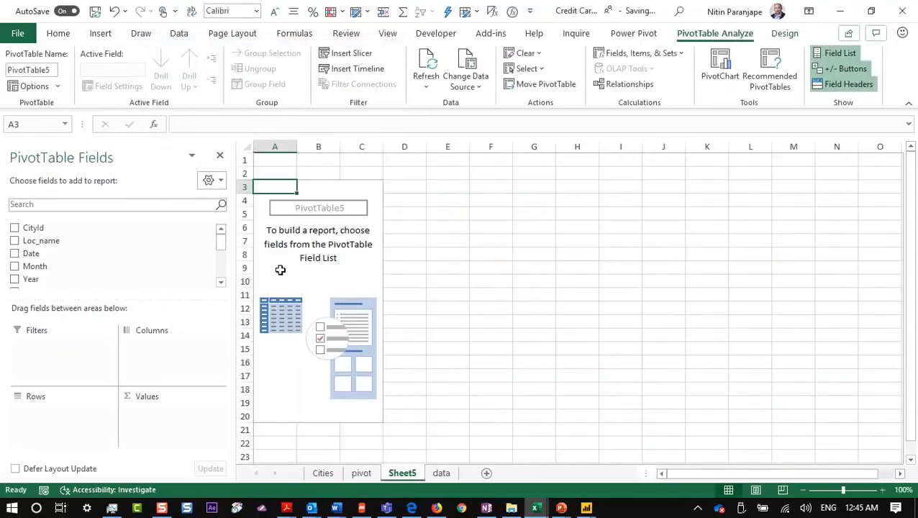
{"action": "left_click_drag", "start_coordinate": [55, 266], "coordinate": [86, 432]}
{"action": "scroll", "coordinate": [135, 260], "scroll_direction": "down", "scroll_amount": 3}
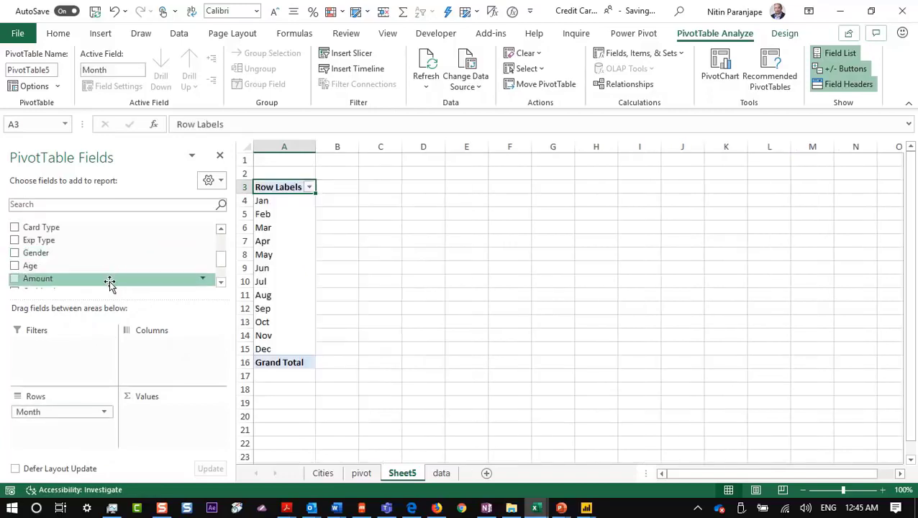
{"action": "left_click_drag", "start_coordinate": [110, 280], "coordinate": [180, 406]}
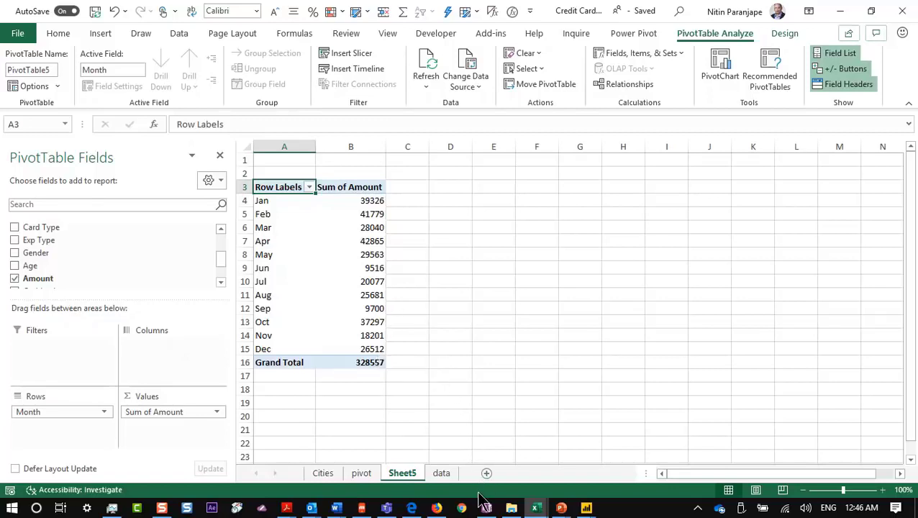
Switch back to the OneNote page containing the note about learning from the past.
{"action": "left_click", "coordinate": [486, 508]}
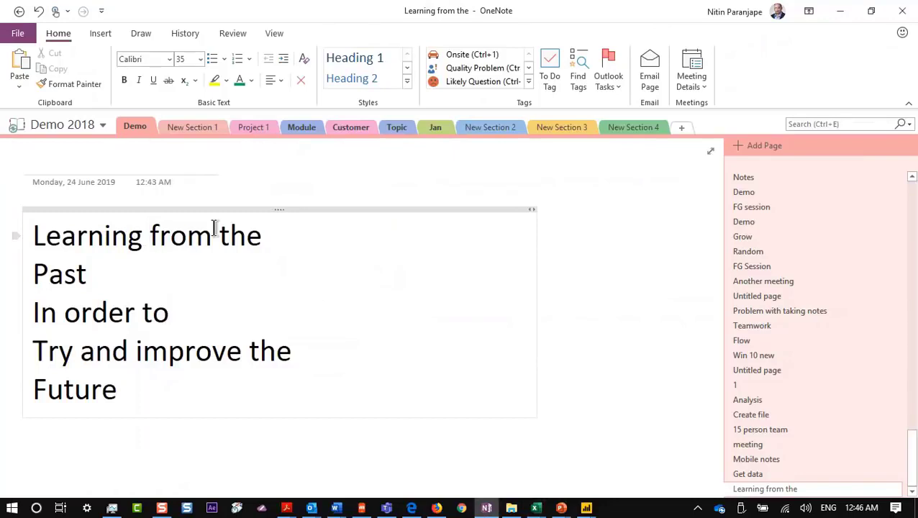
Insert "7 things" on its own line between "Learning" and "from the" in the note.
{"action": "type", "text": "7 things"}
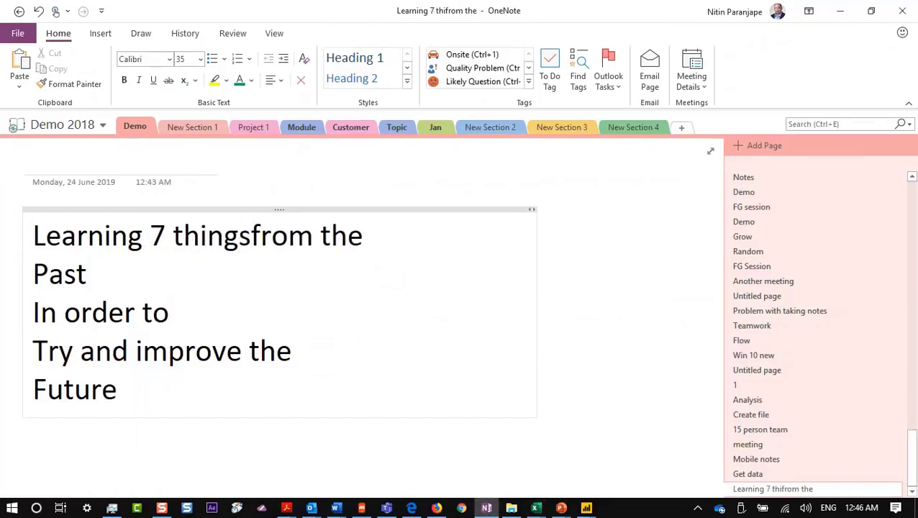
{"action": "key", "text": "Return"}
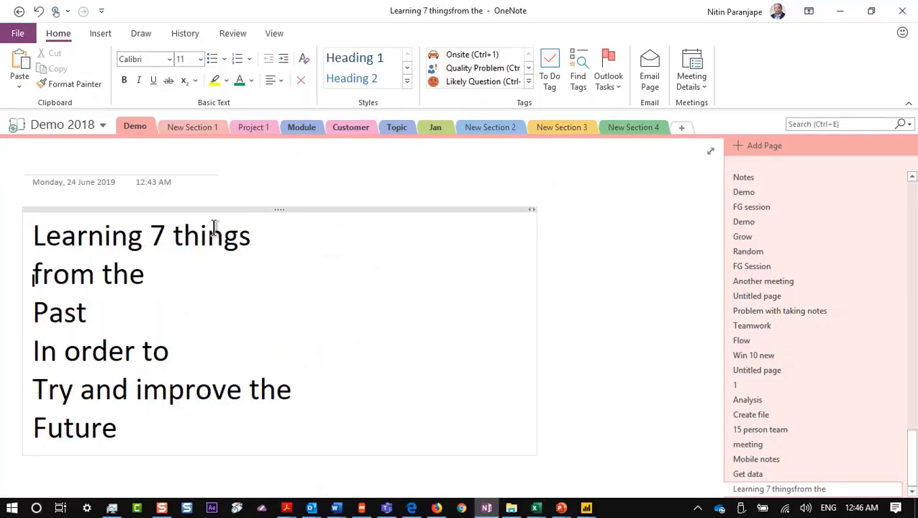
{"action": "key", "text": "Up"}
{"action": "key", "text": "ctrl+Right"}
{"action": "key", "text": "Return"}
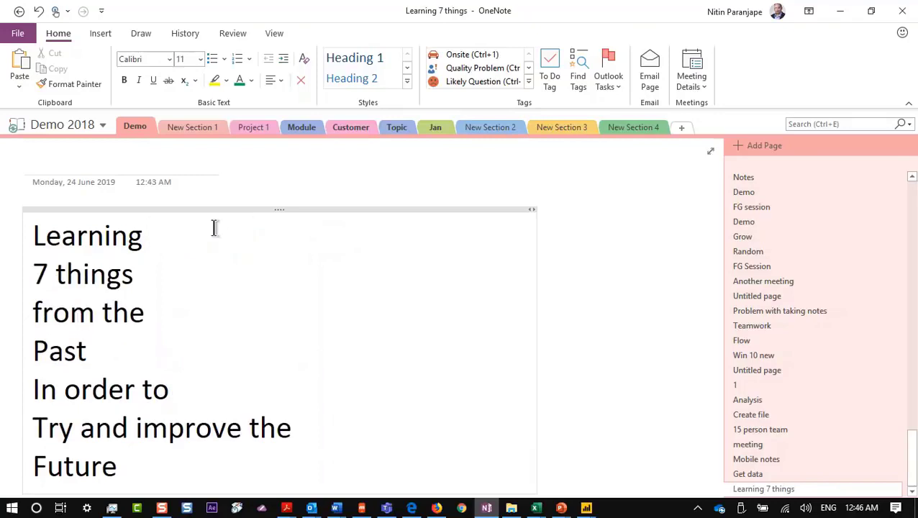
Replace "7" with "few" in the note's second line.
{"action": "left_click", "coordinate": [171, 271]}
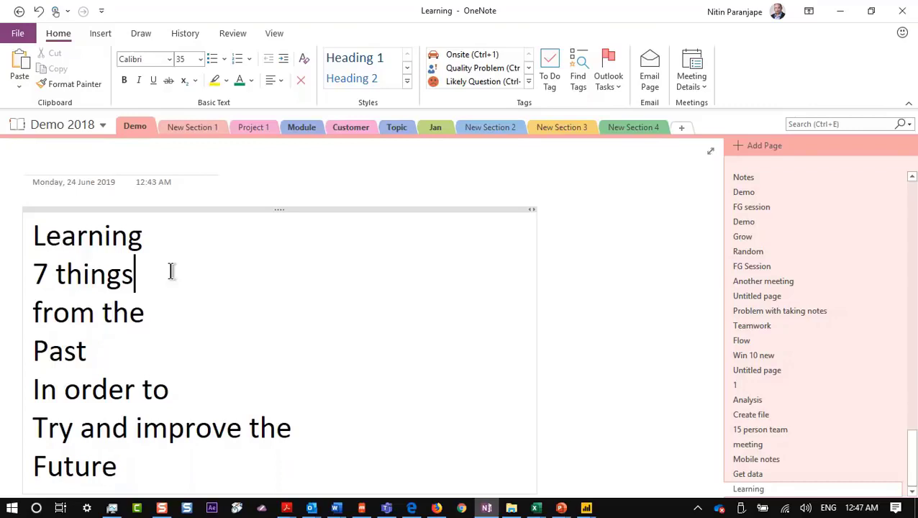
{"action": "key", "text": "Left"}
{"action": "key", "text": "Left"}
{"action": "key", "text": "Left"}
{"action": "key", "text": "Left"}
{"action": "key", "text": "Left"}
{"action": "key", "text": "Left"}
{"action": "key", "text": "Left"}
{"action": "key", "text": "BackSpace"}
{"action": "type", "text": "few"}
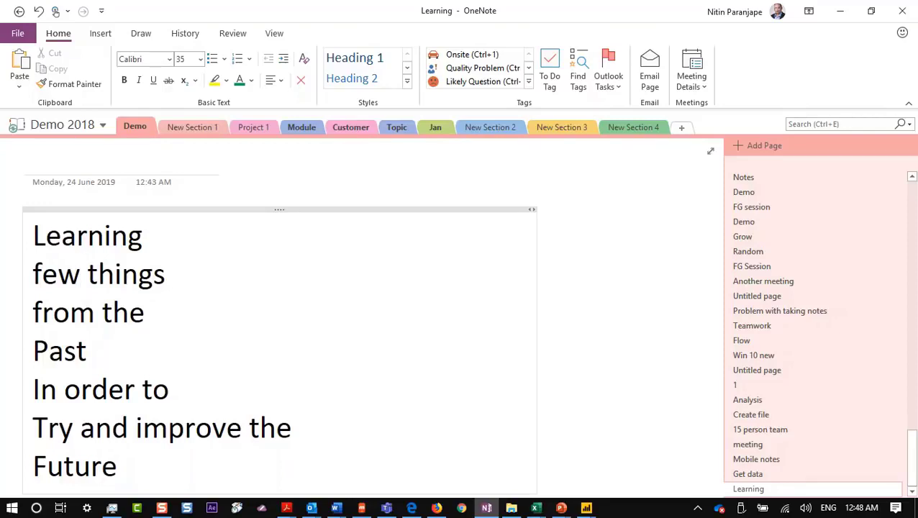
Reword the note's second line to "All useful things" in place of "few things".
{"action": "key", "text": "BackSpace"}
{"action": "key", "text": "BackSpace"}
{"action": "key", "text": "BackSpace"}
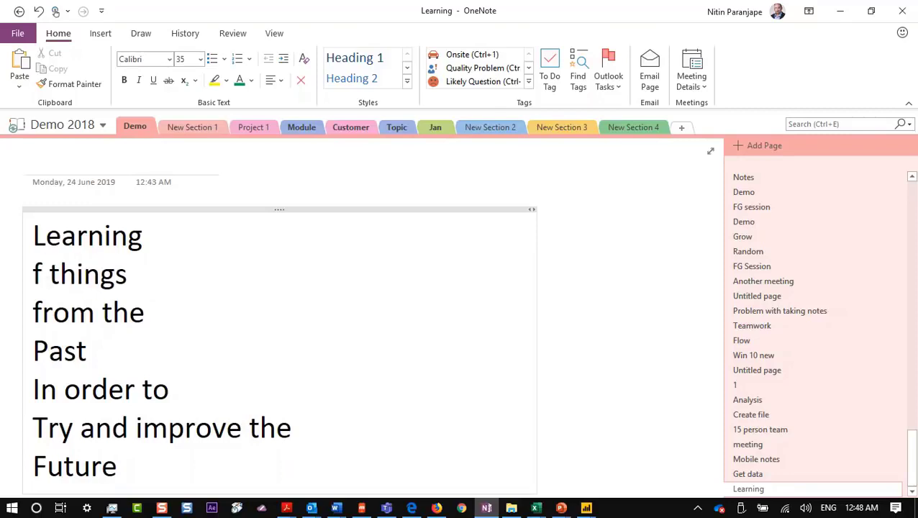
{"action": "type", "text": "all "}
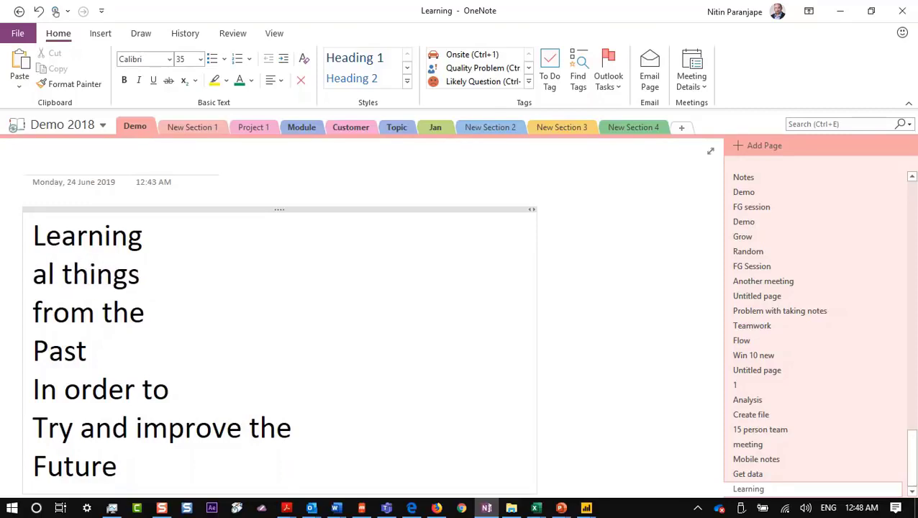
{"action": "type", "text": "useful"}
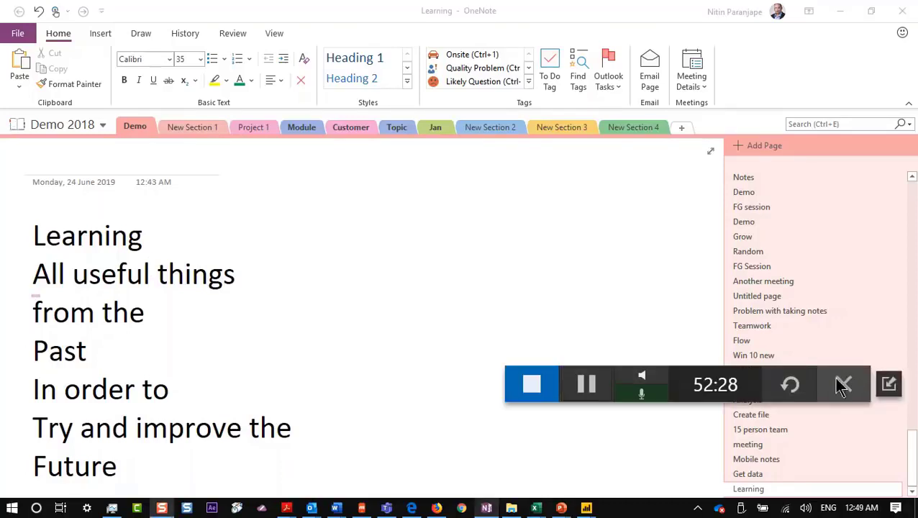
Switch to Excel, open the Numbers v6 workbook and go to the Block sheet.
{"action": "left_click", "coordinate": [888, 387]}
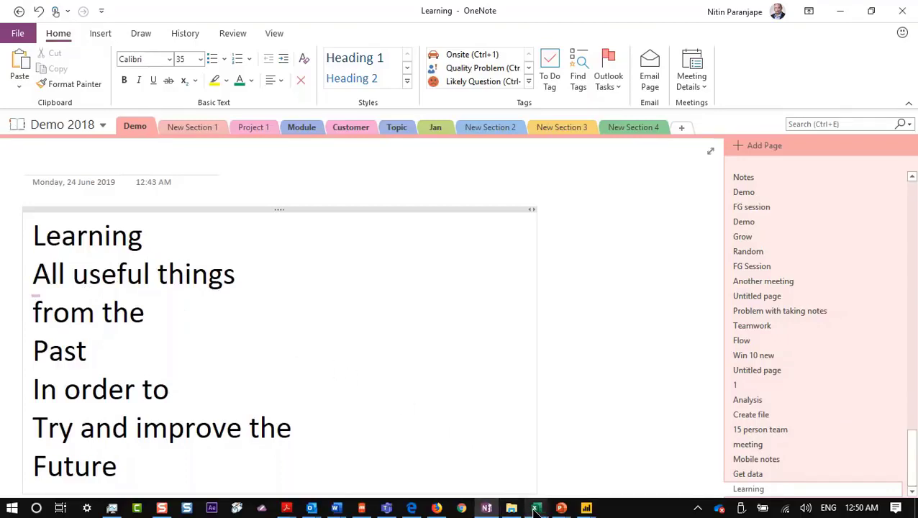
{"action": "left_click", "coordinate": [536, 510]}
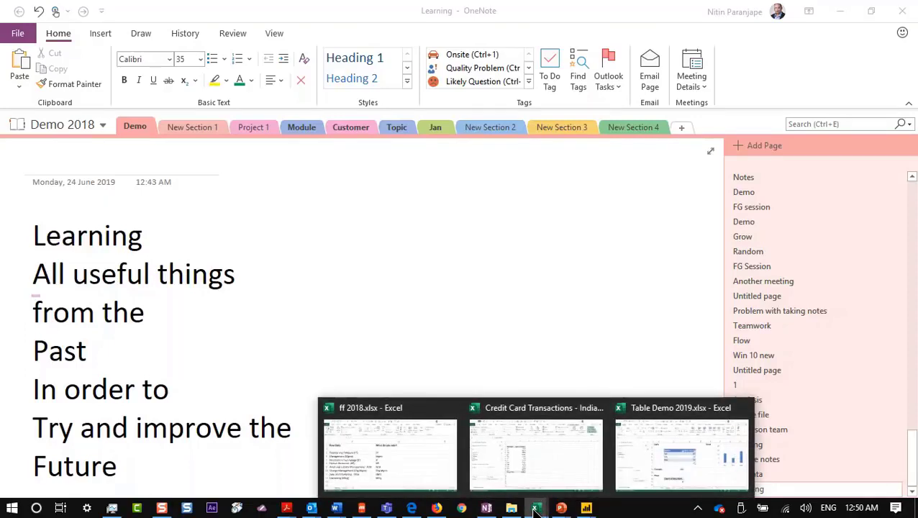
{"action": "right_click", "coordinate": [536, 509]}
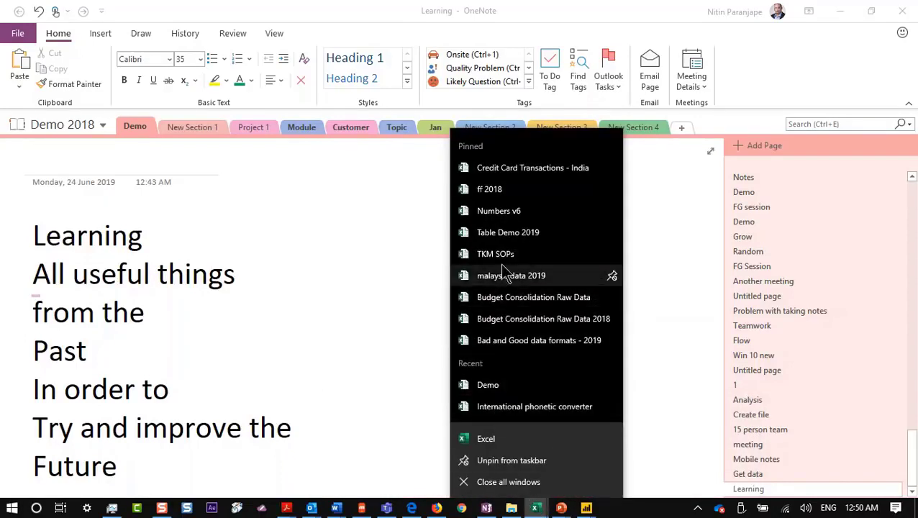
{"action": "left_click", "coordinate": [502, 216]}
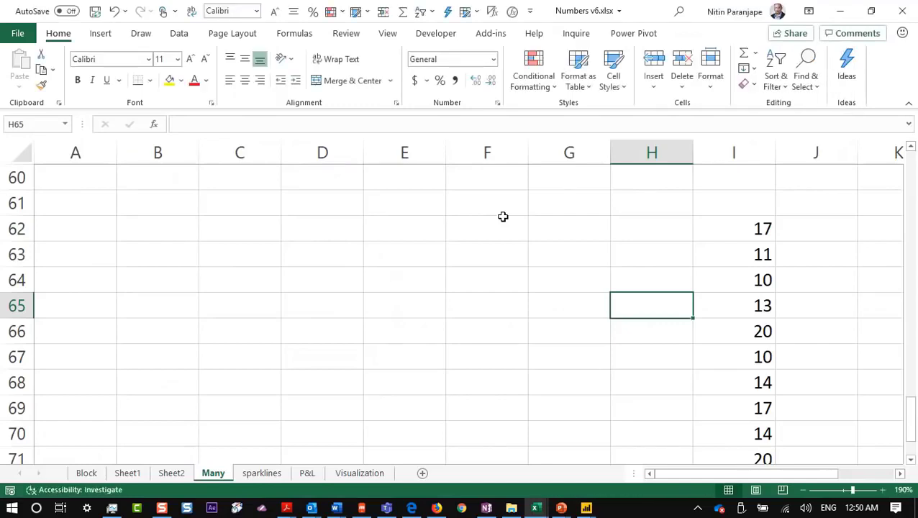
{"action": "left_click", "coordinate": [87, 473]}
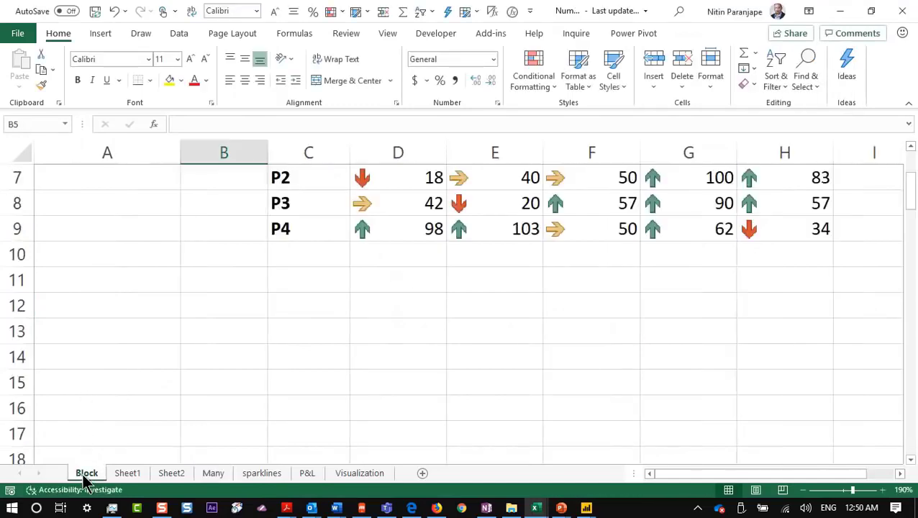
Clear all formats from the monthly values of P1 to P4 in D6:H9.
{"action": "scroll", "coordinate": [270, 339], "scroll_direction": "up", "scroll_amount": 2}
{"action": "left_click_drag", "start_coordinate": [363, 306], "coordinate": [775, 379]}
{"action": "key", "text": "alt+e"}
{"action": "key", "text": "a"}
{"action": "key", "text": "f"}
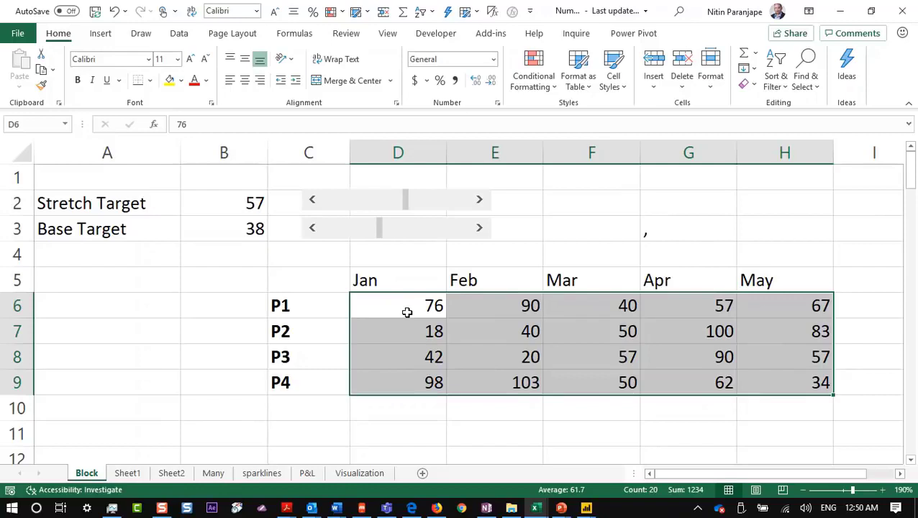
Insert a 2-D line chart from only the selected numbers in D6:H9, without their headers.
{"action": "scroll", "coordinate": [408, 312], "scroll_direction": "down", "scroll_amount": 1}
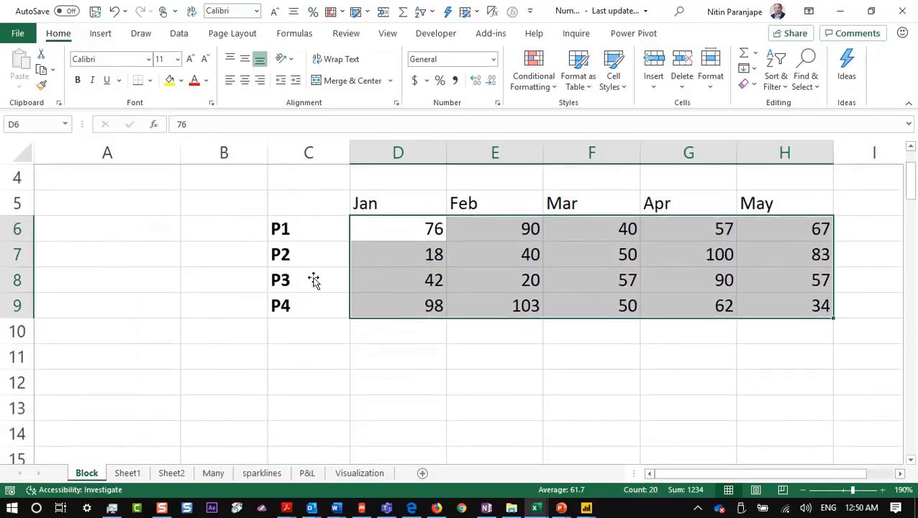
{"action": "left_click", "coordinate": [101, 33]}
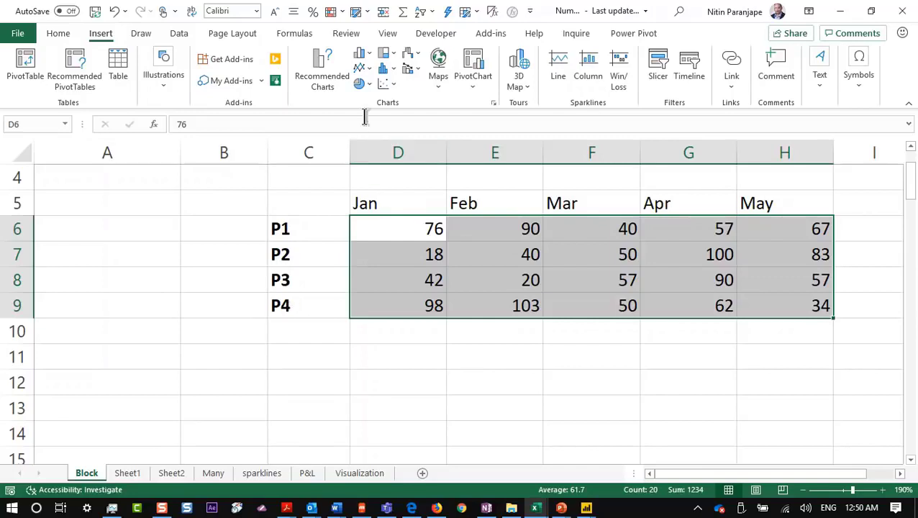
{"action": "left_click", "coordinate": [365, 70]}
{"action": "left_click", "coordinate": [371, 115]}
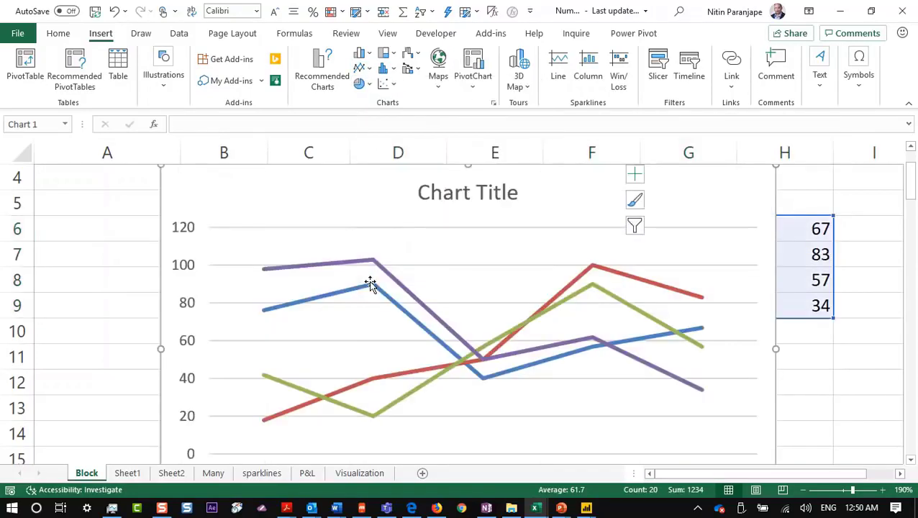
{"action": "scroll", "coordinate": [361, 340], "scroll_direction": "down", "scroll_amount": 3, "text": "ctrl"}
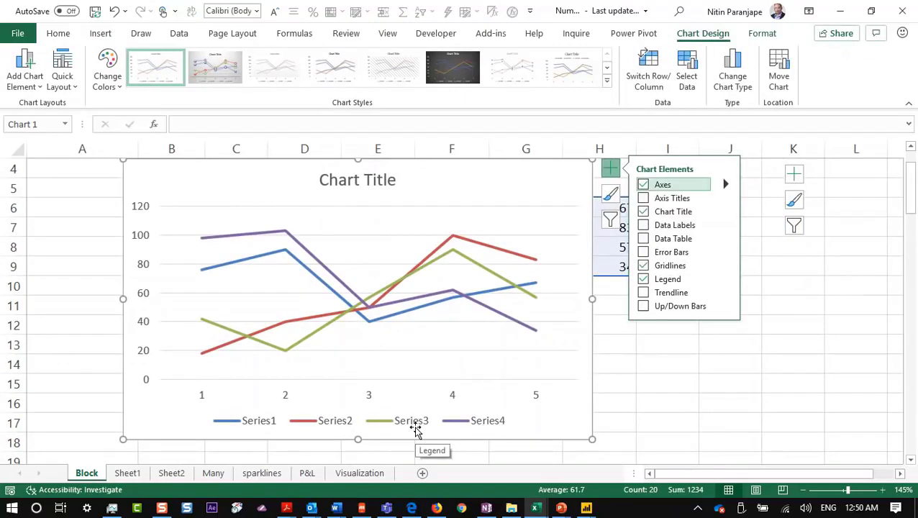
Delete the line chart made from the numbers without headers.
{"action": "left_click", "coordinate": [542, 363]}
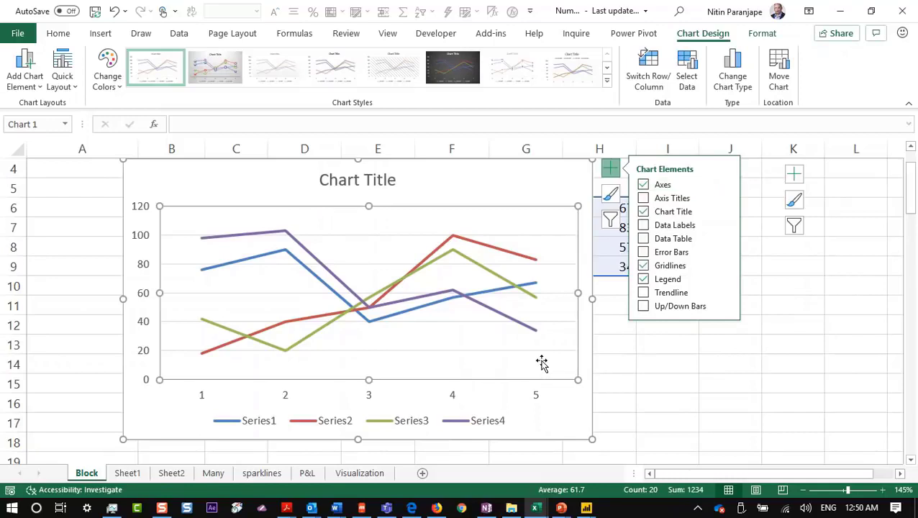
{"action": "left_click", "coordinate": [581, 407]}
{"action": "key", "text": "Delete"}
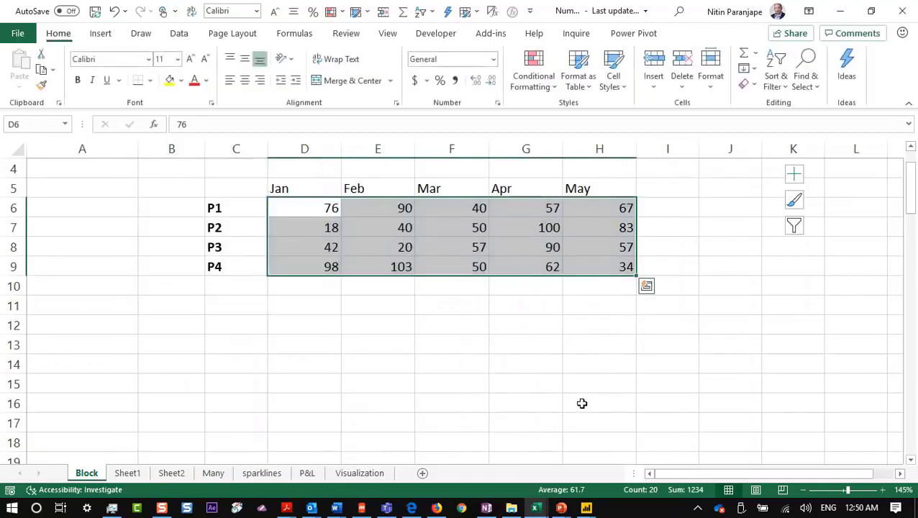
Insert a 2-D line chart of the whole data block from a single cell inside it, F7.
{"action": "left_click", "coordinate": [225, 189]}
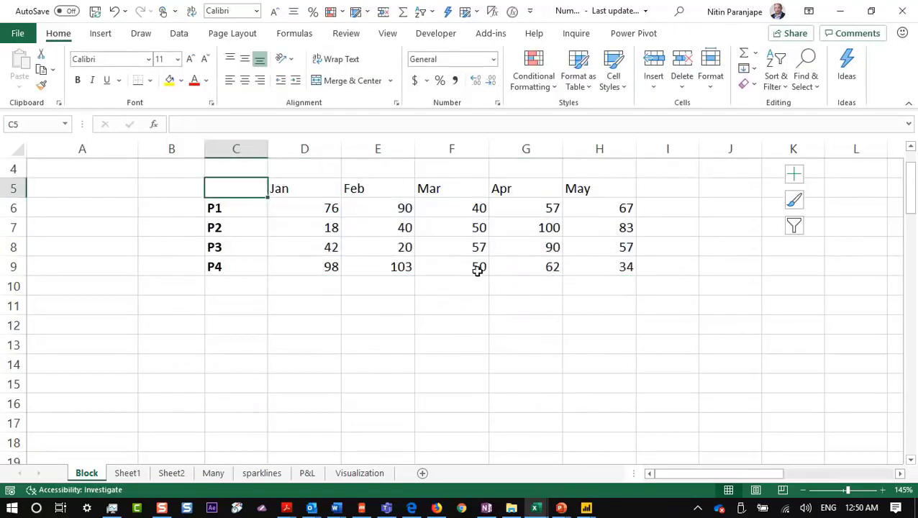
{"action": "left_click", "coordinate": [425, 229]}
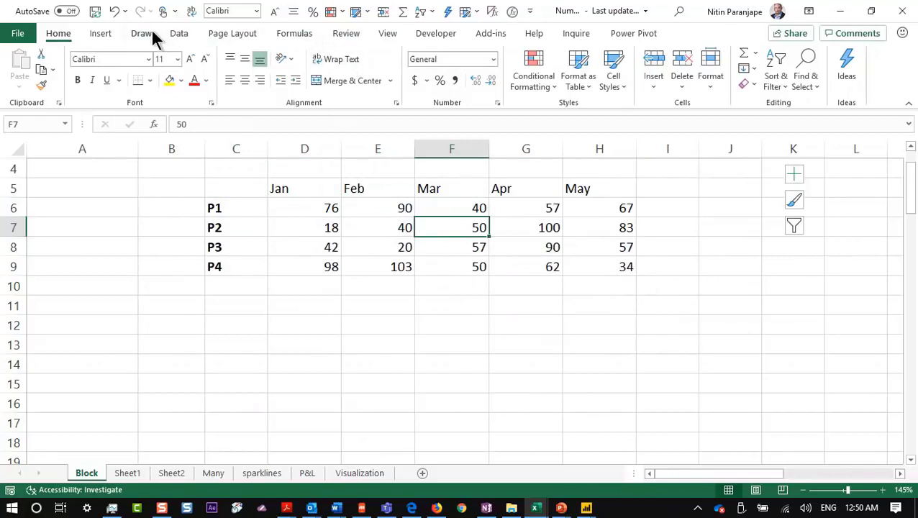
{"action": "left_click", "coordinate": [112, 35]}
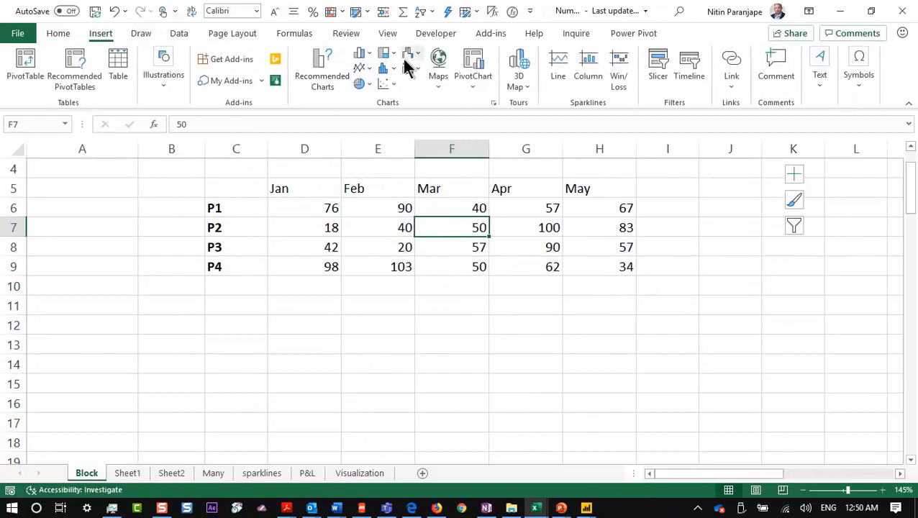
{"action": "left_click", "coordinate": [360, 69]}
{"action": "left_click", "coordinate": [372, 118]}
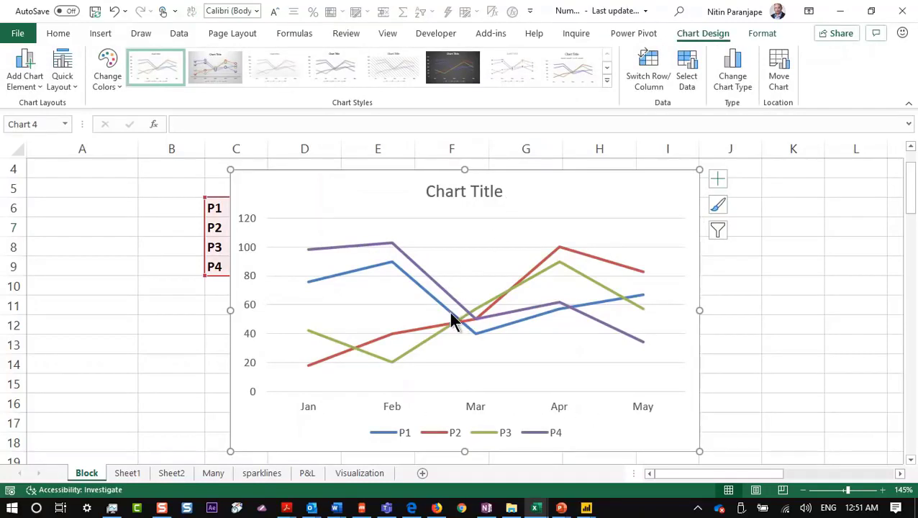
Switch the line chart's rows and columns to plot P1 to P4 along the horizontal axis, and delete the chart.
{"action": "left_click", "coordinate": [651, 96]}
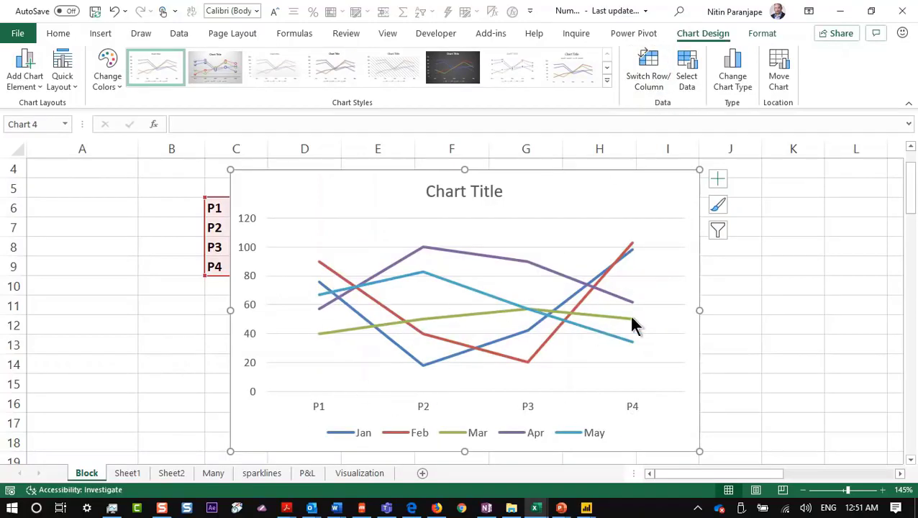
{"action": "mouse_move", "coordinate": [630, 317]}
{"action": "key", "text": "Delete"}
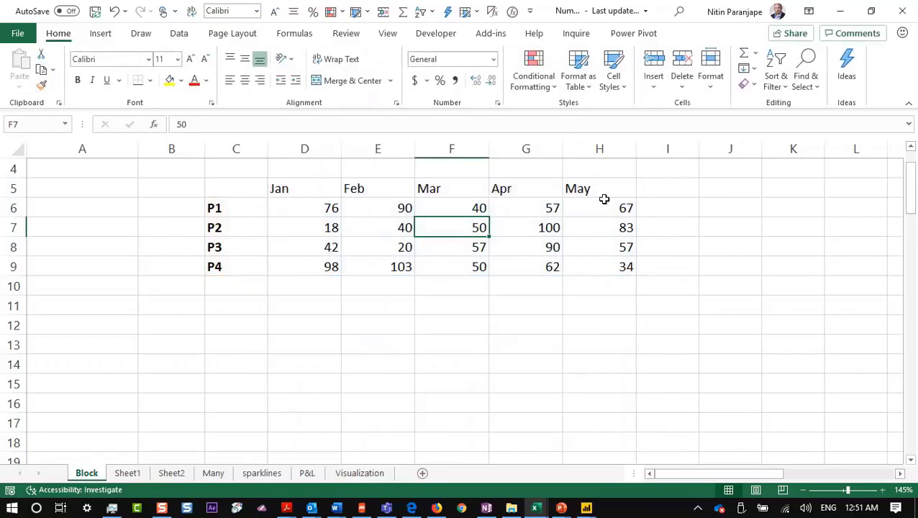
Compare the P1 values across the months and the Jan values of P1 and P2 cell by cell.
{"action": "left_click", "coordinate": [332, 208]}
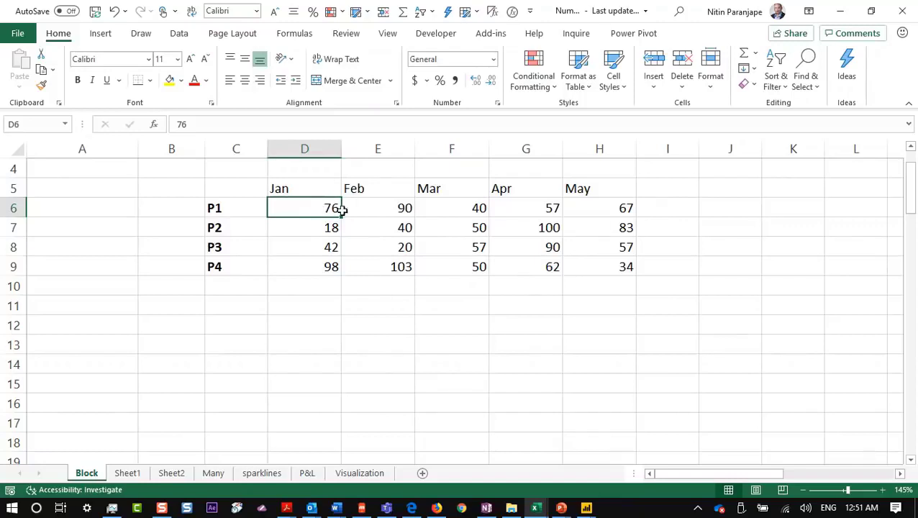
{"action": "left_click", "coordinate": [456, 212]}
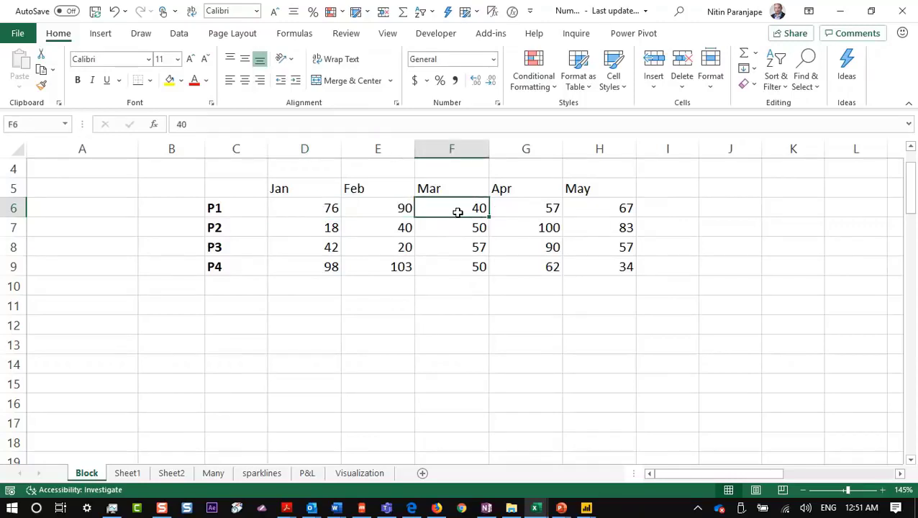
{"action": "left_click", "coordinate": [552, 210]}
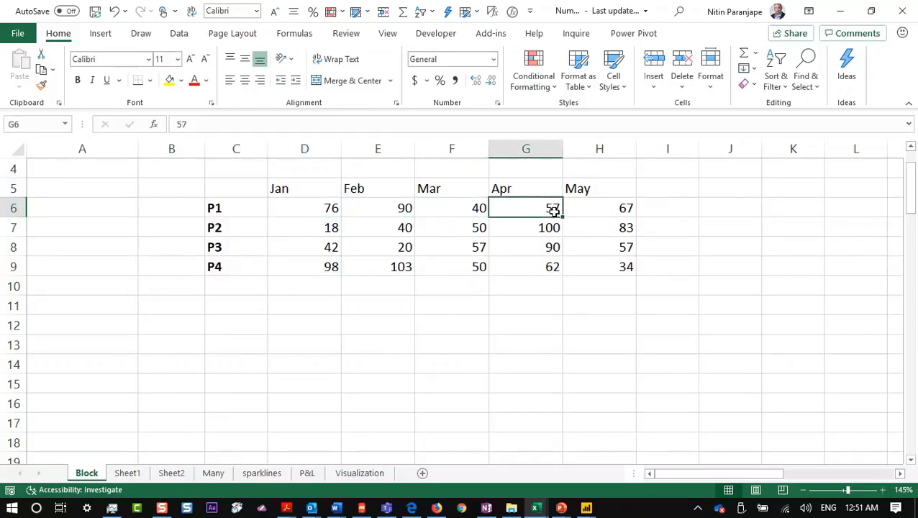
{"action": "left_click", "coordinate": [603, 203]}
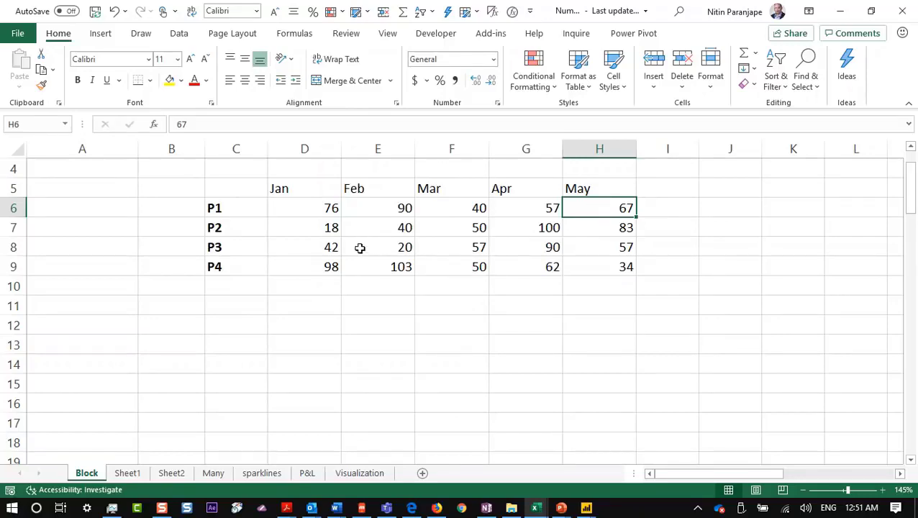
{"action": "left_click", "coordinate": [332, 205]}
{"action": "left_click", "coordinate": [327, 228]}
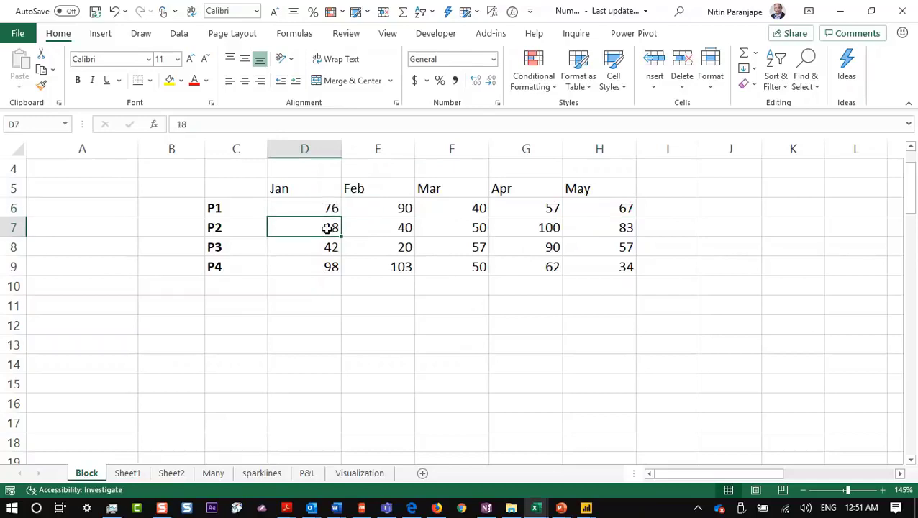
{"action": "left_click", "coordinate": [327, 209]}
{"action": "left_click", "coordinate": [324, 236]}
Apply light blue gradient data bars to the values in D6:H9 with conditional formatting.
{"action": "left_click_drag", "start_coordinate": [331, 210], "coordinate": [585, 273]}
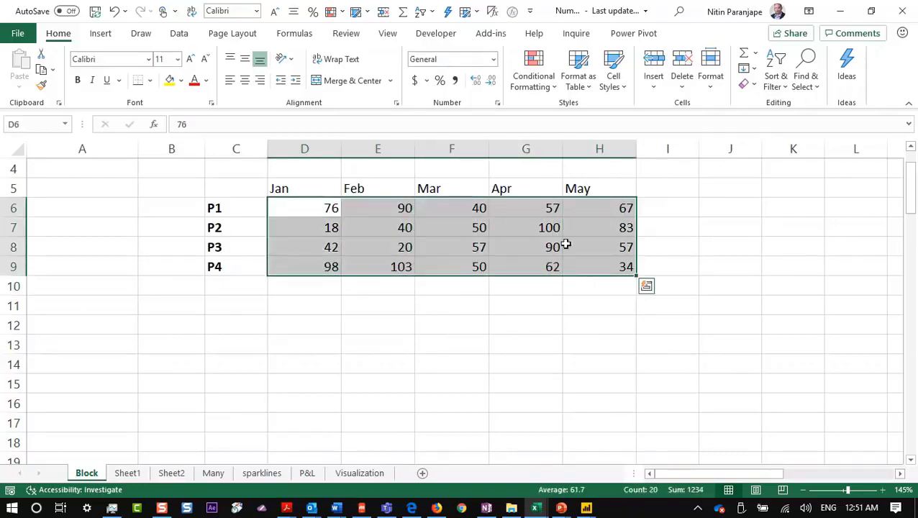
{"action": "left_click", "coordinate": [536, 85]}
{"action": "mouse_move", "coordinate": [549, 181]}
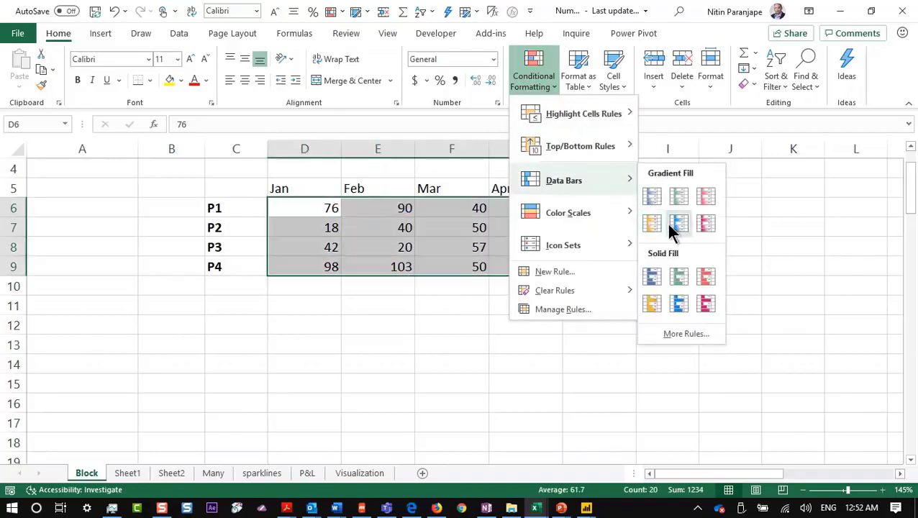
{"action": "left_click", "coordinate": [671, 226]}
{"action": "left_click", "coordinate": [466, 248]}
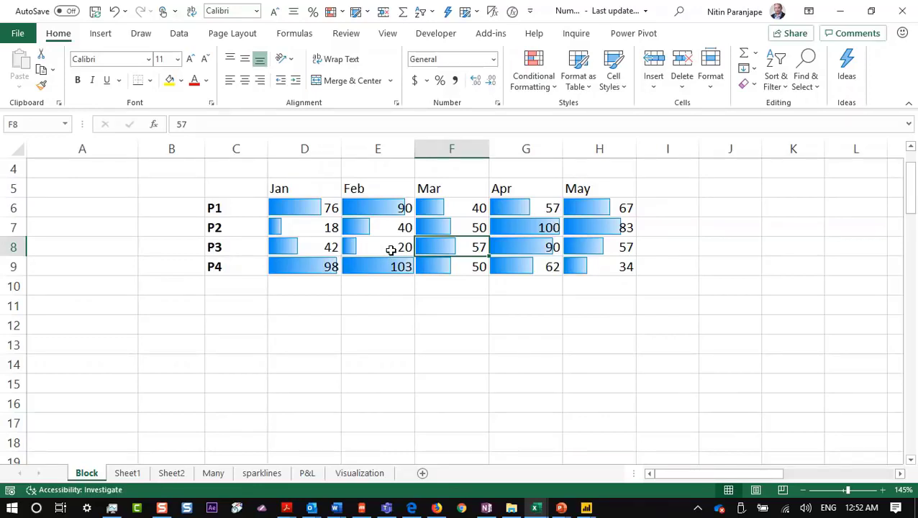
Clear the data bars from the values in D6:H9.
{"action": "left_click_drag", "start_coordinate": [317, 208], "coordinate": [611, 264]}
{"action": "key", "text": "alt+e"}
{"action": "key", "text": "a"}
{"action": "key", "text": "f"}
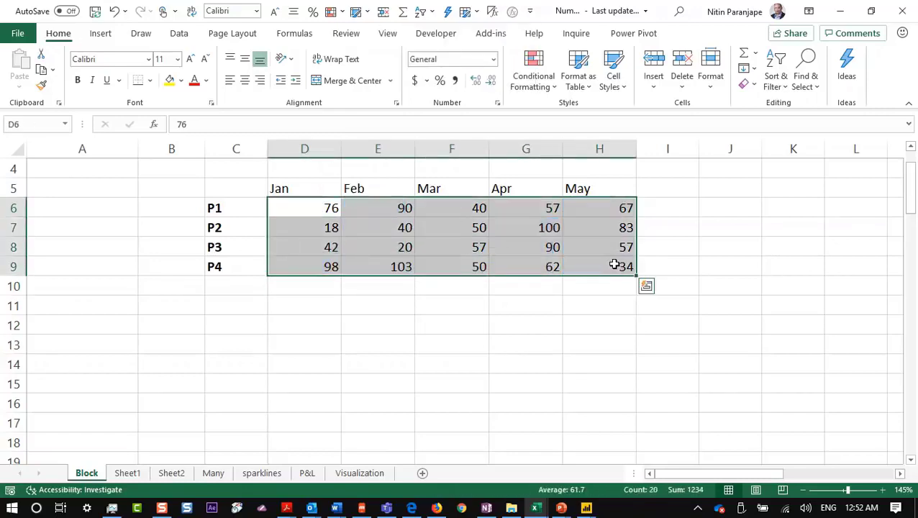
Open the conditional formatting icon set choices for the values in D6:H9.
{"action": "left_click", "coordinate": [533, 87]}
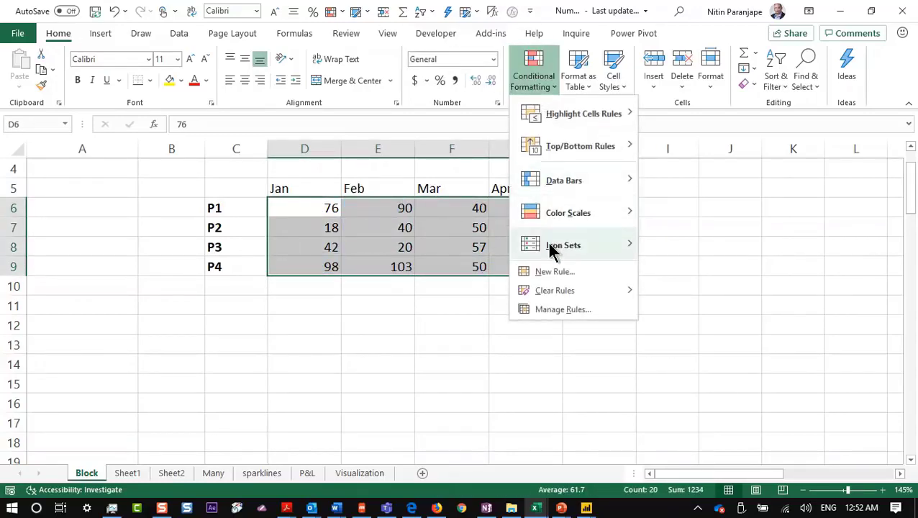
{"action": "mouse_move", "coordinate": [552, 251]}
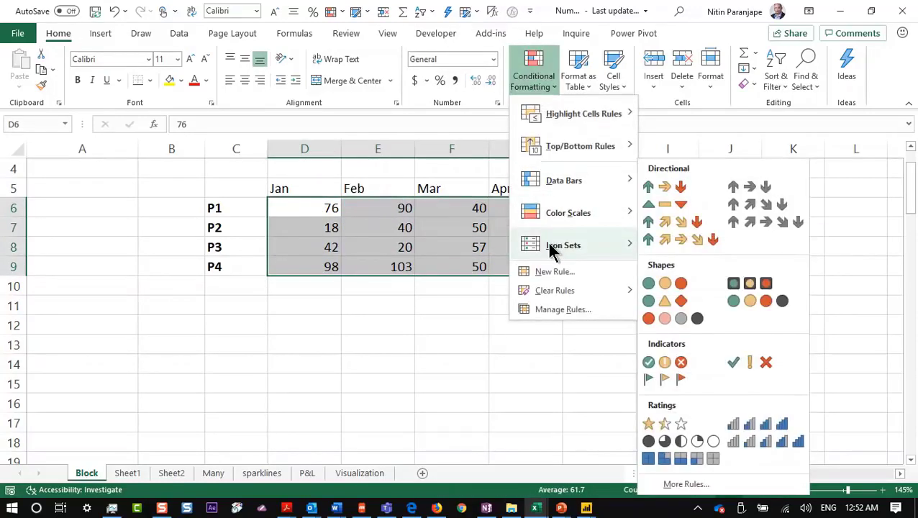
Try the coloured three-arrow icon set on the monthly values in D6:H9, and undo it.
{"action": "left_click", "coordinate": [679, 188]}
{"action": "left_click", "coordinate": [390, 255]}
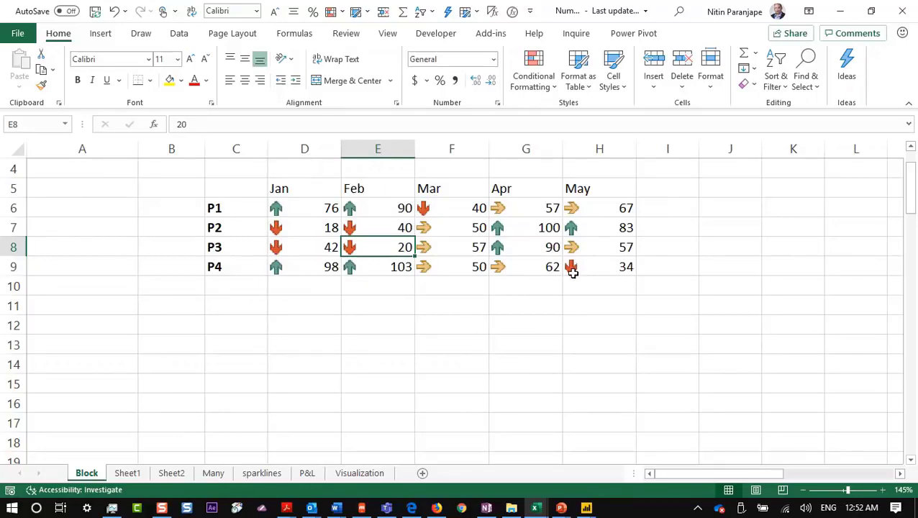
{"action": "key", "text": "ctrl+z"}
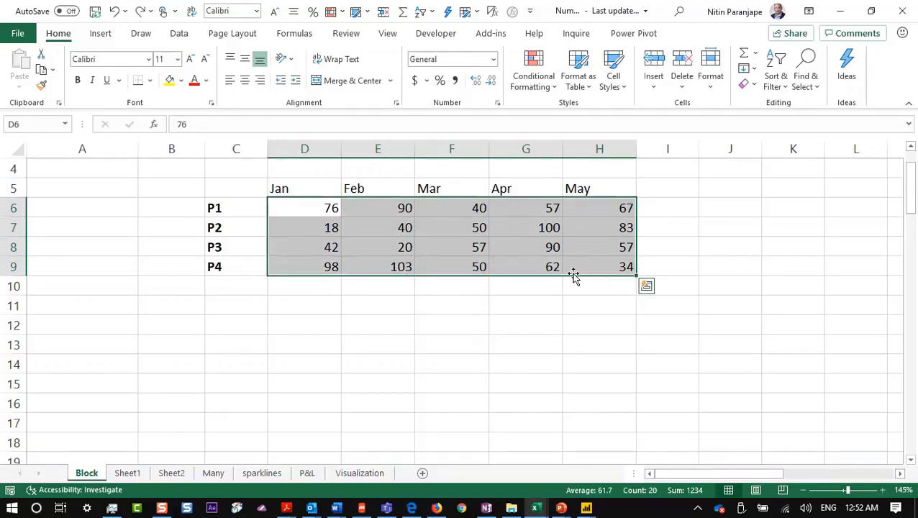
Switch to OneNote, highlight the line "All useful things" on the Learning page, and return to the Excel workbook.
{"action": "key", "text": "alt+Tab"}
{"action": "key", "text": "Tab"}
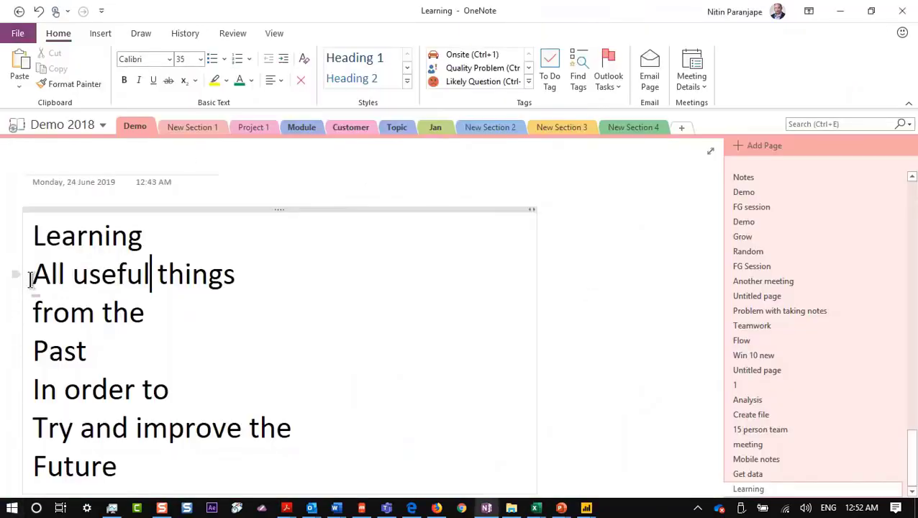
{"action": "left_click_drag", "start_coordinate": [33, 273], "coordinate": [283, 287]}
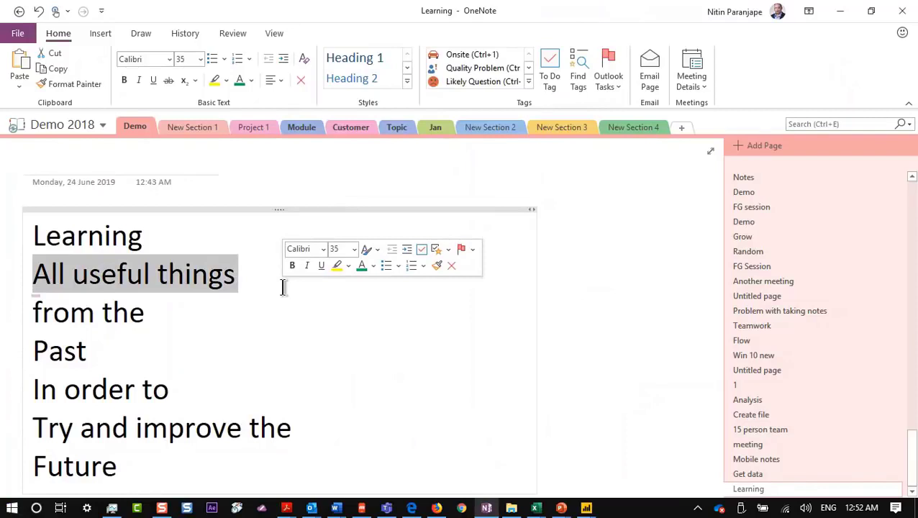
{"action": "key", "text": "alt+Tab"}
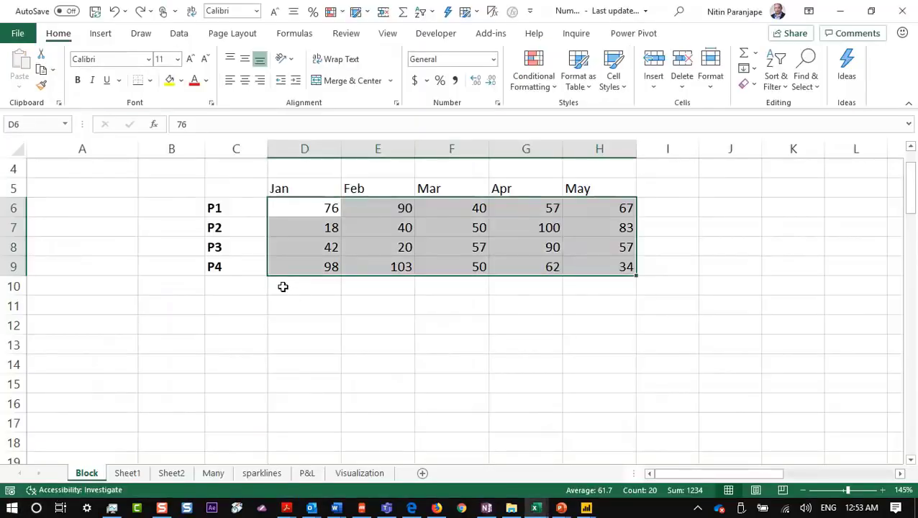
Apply the Green-Yellow color scale to the monthly values in D6:H9.
{"action": "left_click", "coordinate": [524, 75]}
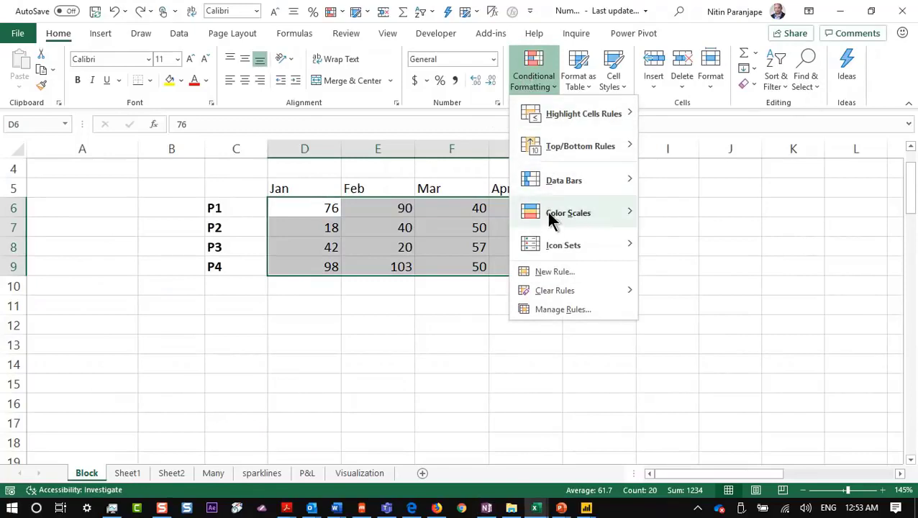
{"action": "mouse_move", "coordinate": [548, 221]}
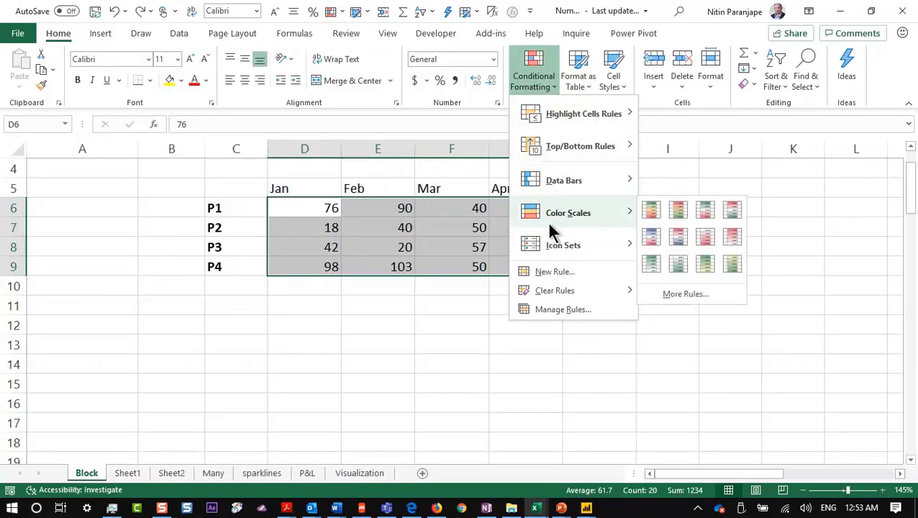
{"action": "left_click", "coordinate": [709, 263]}
Set the January values of P1 to 0 and P4 to 100.
{"action": "left_click", "coordinate": [312, 210]}
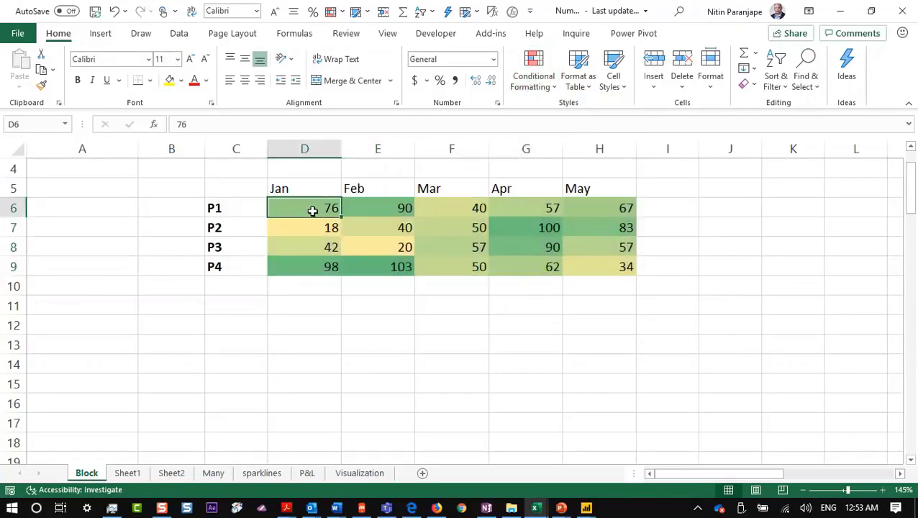
{"action": "type", "text": "0"}
{"action": "key", "text": "Return"}
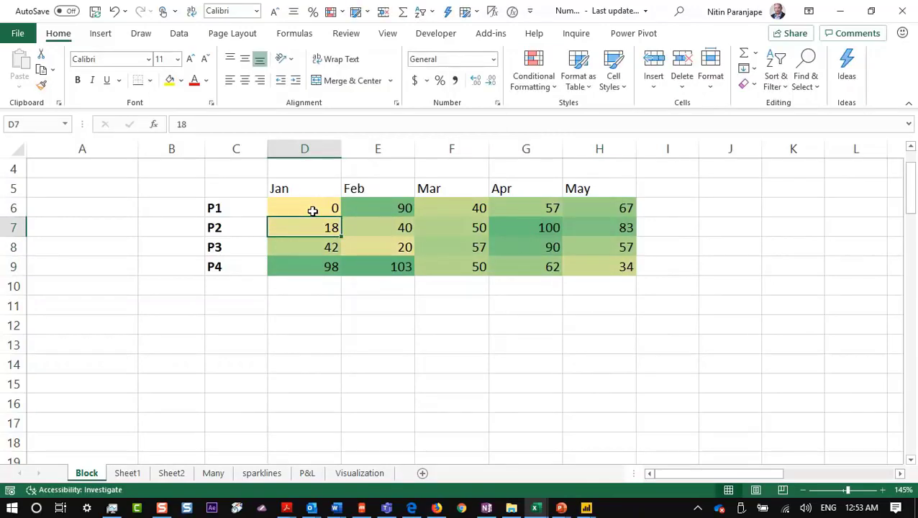
{"action": "key", "text": "Return"}
{"action": "key", "text": "Return"}
{"action": "type", "text": "100"}
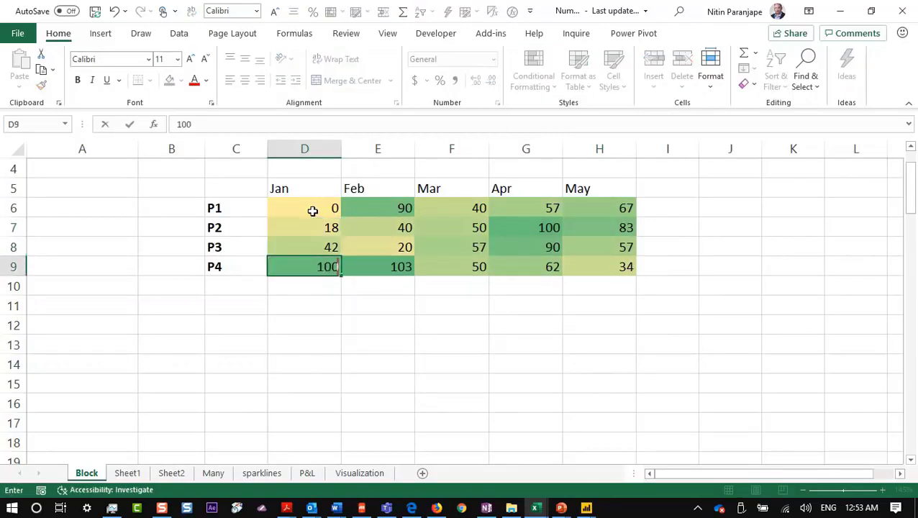
{"action": "key", "text": "Return"}
Set the January values of P2 to 25 and P3 to 75.
{"action": "key", "text": "Up"}
{"action": "key", "text": "Up"}
{"action": "key", "text": "Up"}
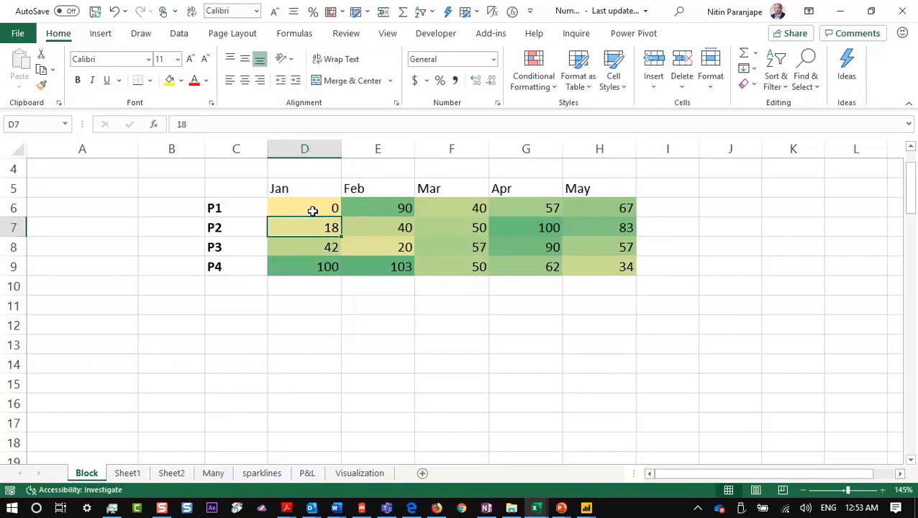
{"action": "type", "text": "25"}
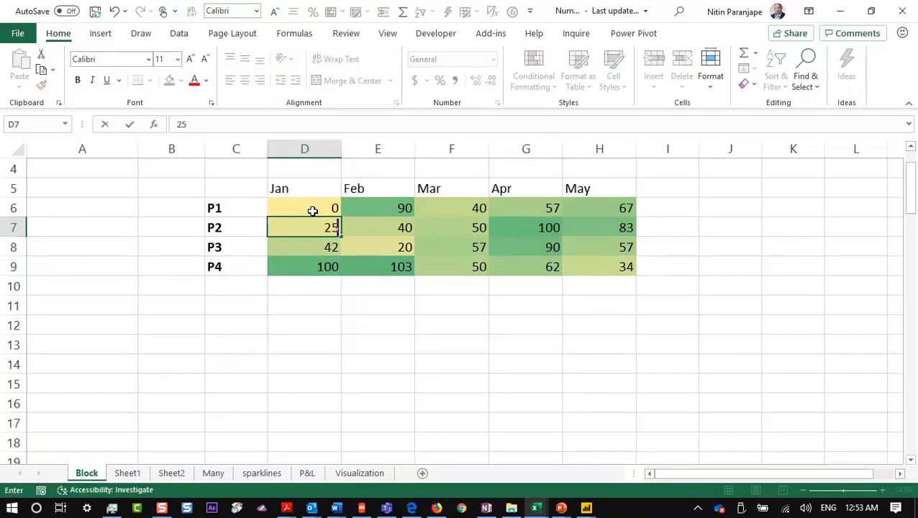
{"action": "key", "text": "Return"}
{"action": "type", "text": "75"}
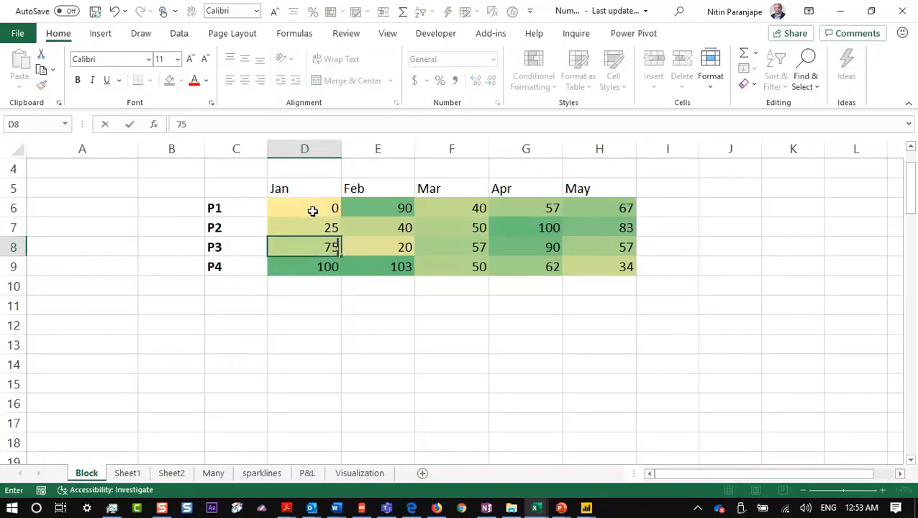
{"action": "key", "text": "Return"}
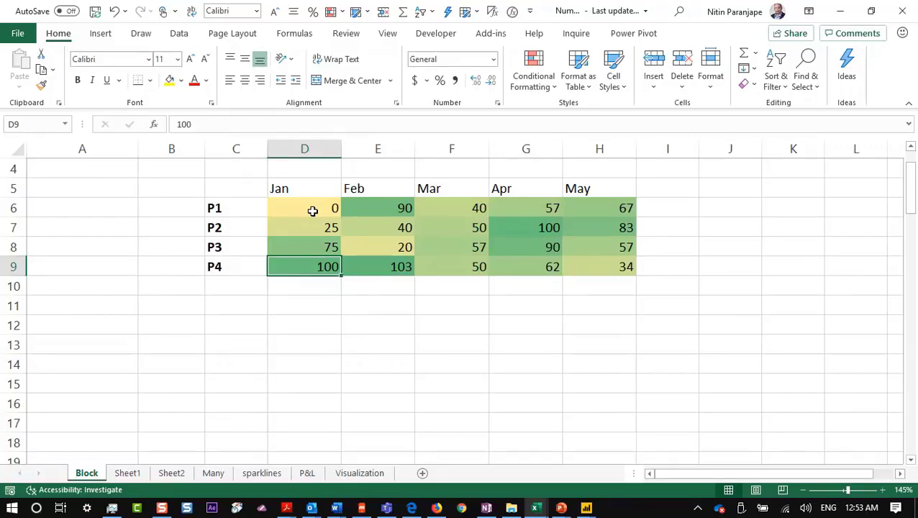
Clear the formatting, including the color scale, from the values in D6:H9.
{"action": "left_click_drag", "start_coordinate": [313, 211], "coordinate": [573, 264]}
{"action": "key", "text": "alt+e"}
{"action": "key", "text": "a"}
{"action": "key", "text": "f"}
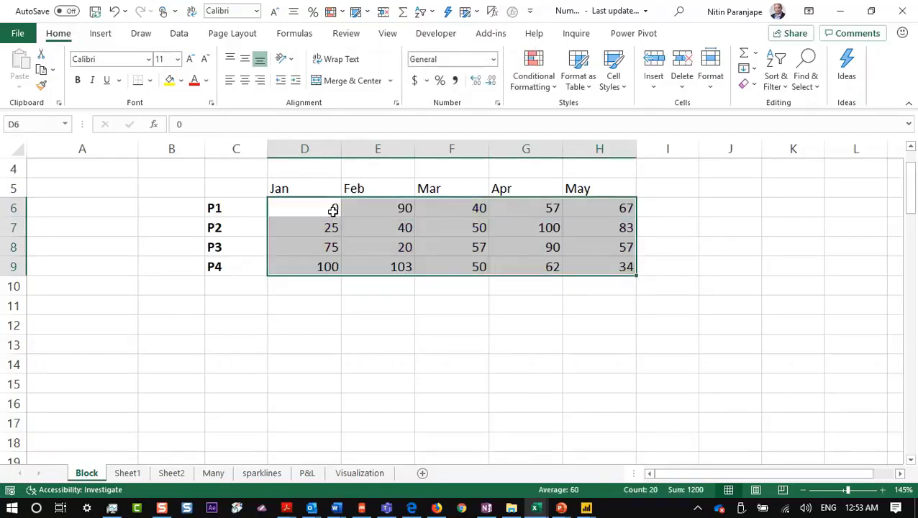
Set the January value of P1 to 12.
{"action": "left_click", "coordinate": [332, 211]}
{"action": "type", "text": "12"}
{"action": "left_click", "coordinate": [424, 263]}
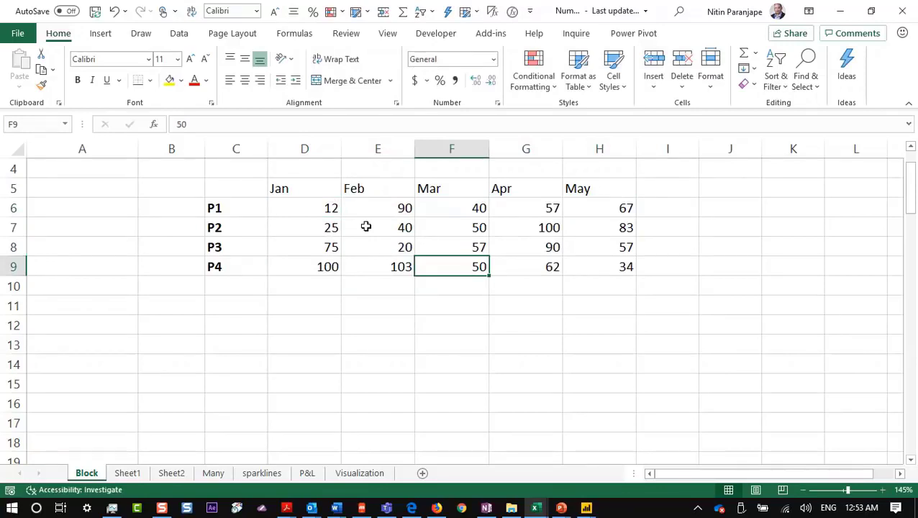
Insert a line chart from the monthly Product1 to Product5 table in C24:H29.
{"action": "scroll", "coordinate": [367, 227], "scroll_direction": "down", "scroll_amount": 6}
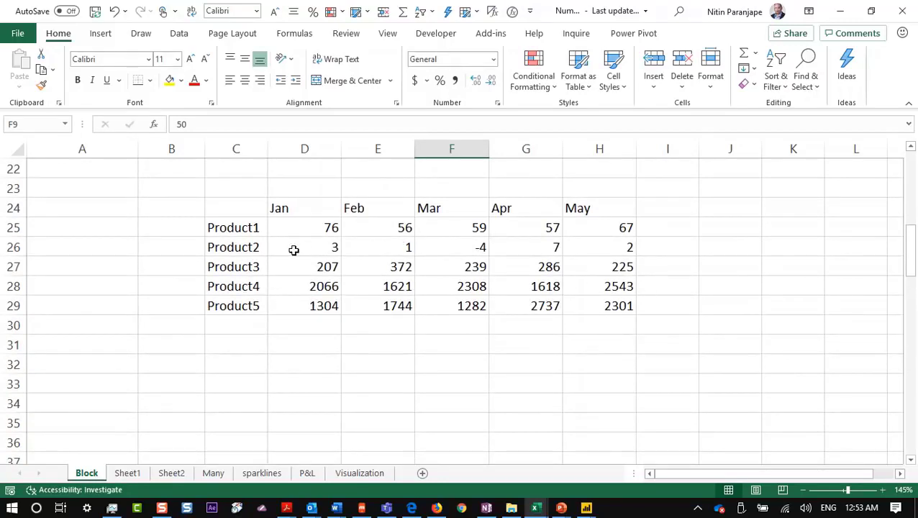
{"action": "left_click_drag", "start_coordinate": [293, 248], "coordinate": [604, 244]}
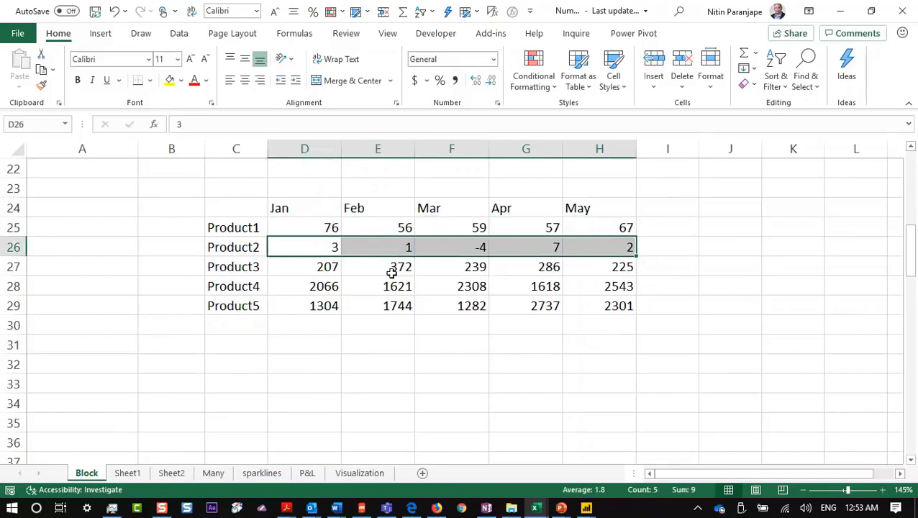
{"action": "left_click", "coordinate": [386, 273]}
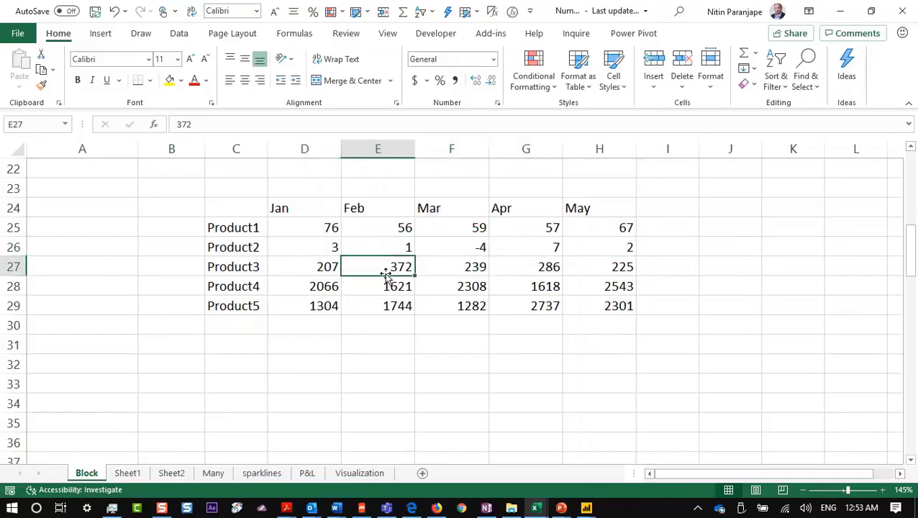
{"action": "left_click", "coordinate": [93, 34]}
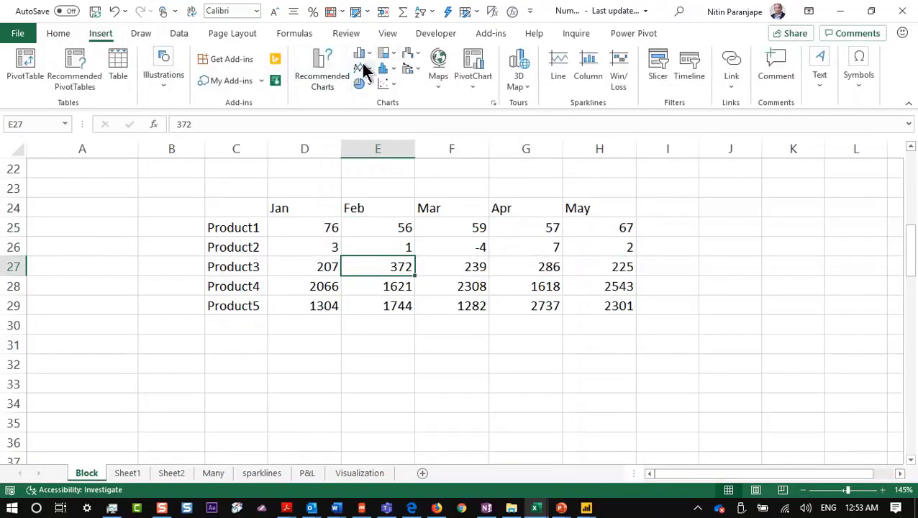
{"action": "left_click", "coordinate": [359, 67]}
{"action": "left_click", "coordinate": [372, 116]}
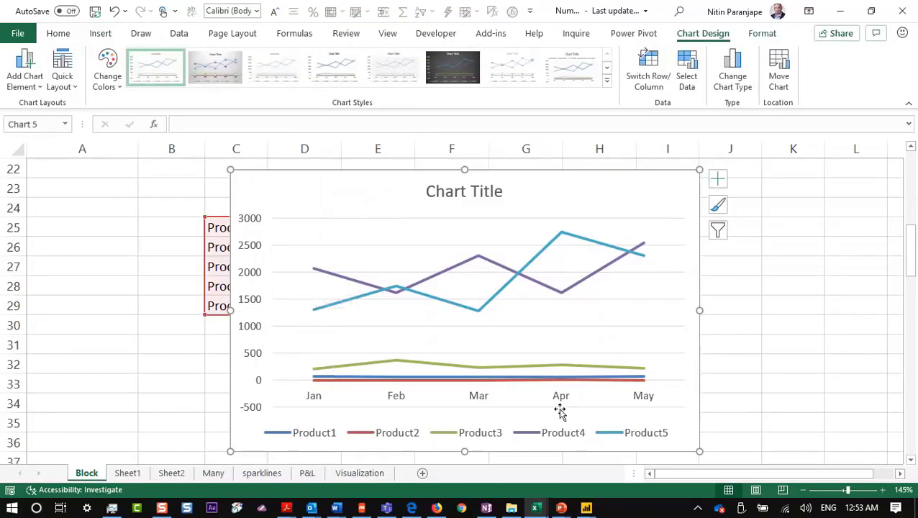
Plot the Product3 series of the line chart on the secondary axis.
{"action": "mouse_move", "coordinate": [566, 371]}
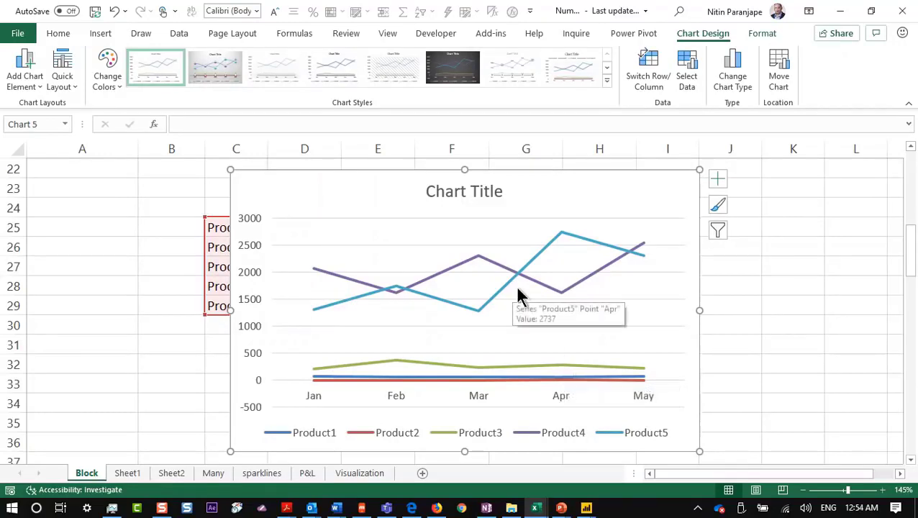
{"action": "left_click", "coordinate": [559, 365]}
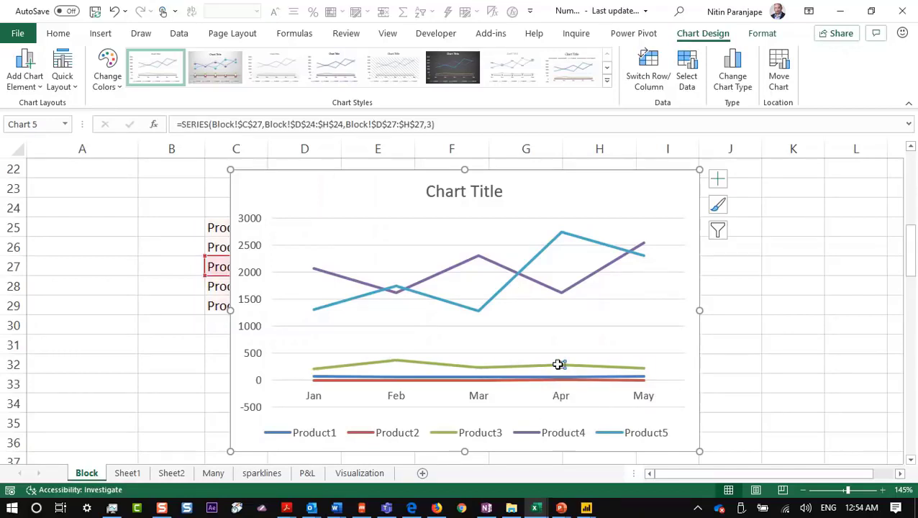
{"action": "double_click", "coordinate": [558, 365]}
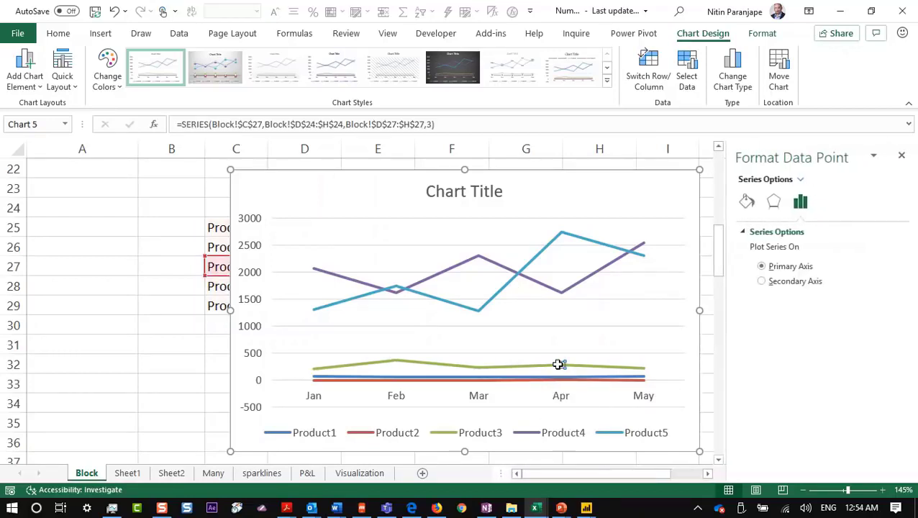
{"action": "left_click", "coordinate": [788, 283]}
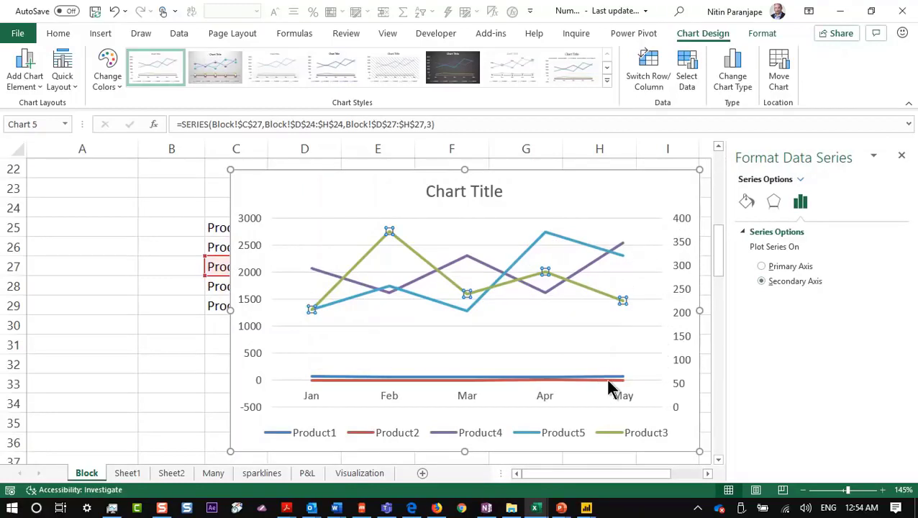
Delete the line chart covering the product table.
{"action": "mouse_move", "coordinate": [608, 381]}
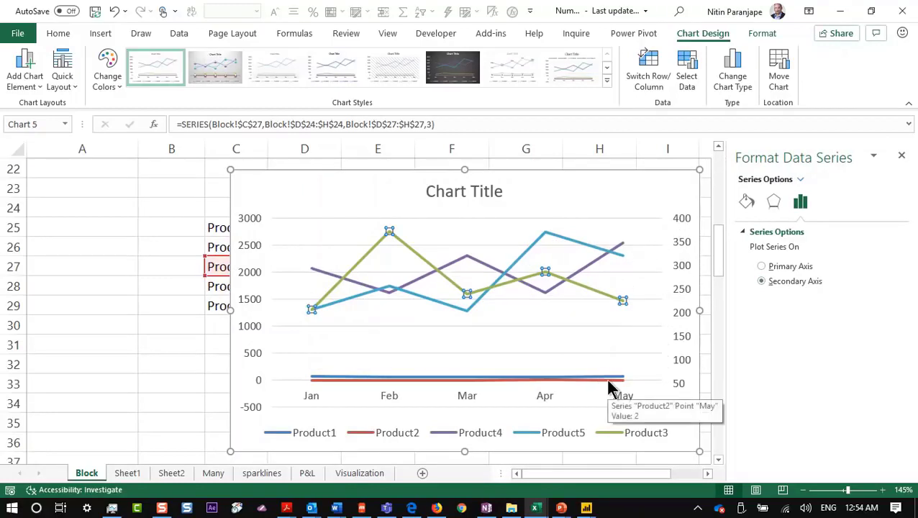
{"action": "left_click", "coordinate": [604, 195]}
{"action": "key", "text": "Delete"}
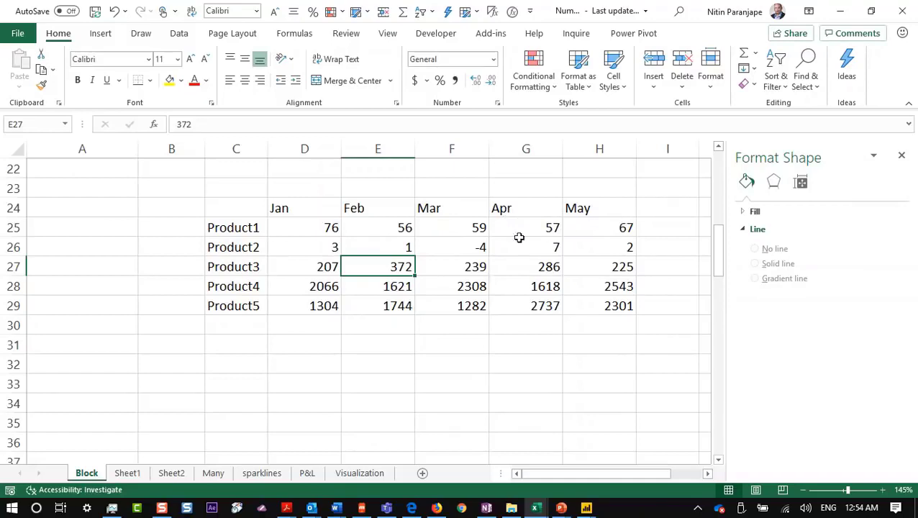
{"action": "left_click_drag", "start_coordinate": [260, 228], "coordinate": [638, 231]}
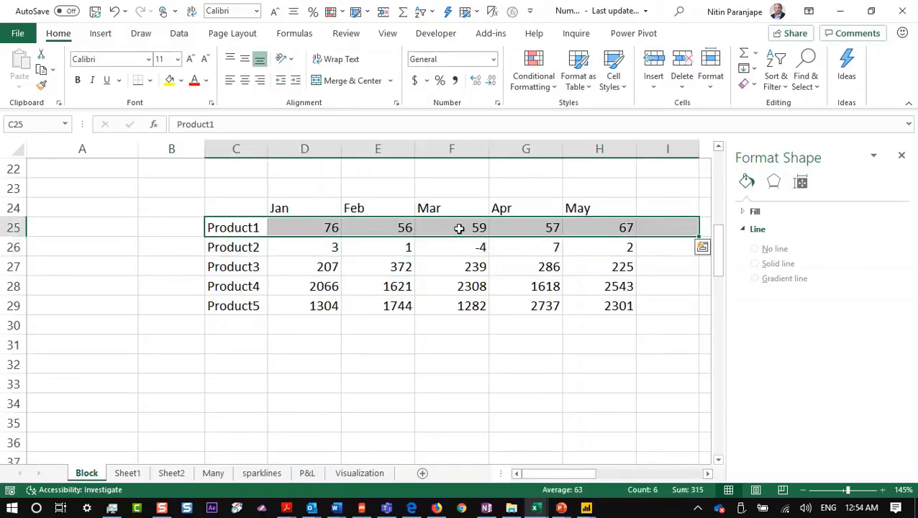
{"action": "left_click", "coordinate": [325, 248]}
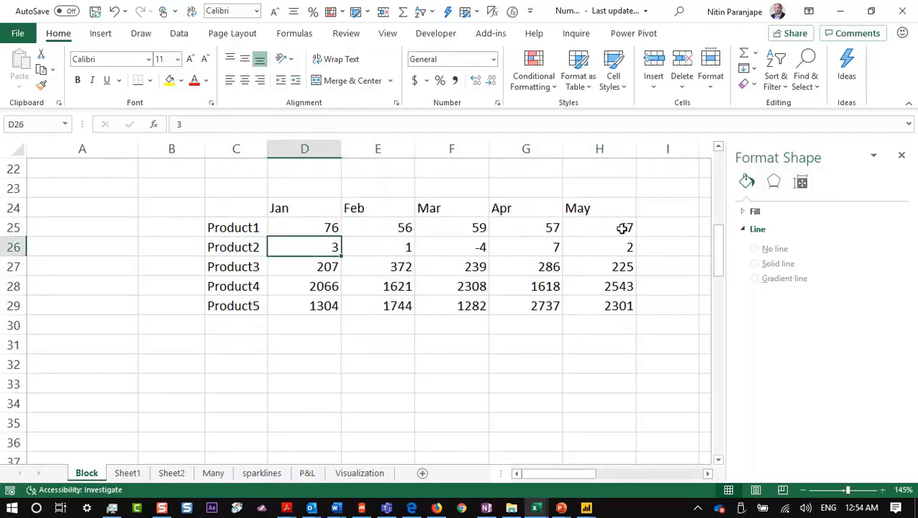
Insert line sparklines in I25:I29 for the five products, using D25:H29 as the data range.
{"action": "left_click_drag", "start_coordinate": [656, 230], "coordinate": [656, 303]}
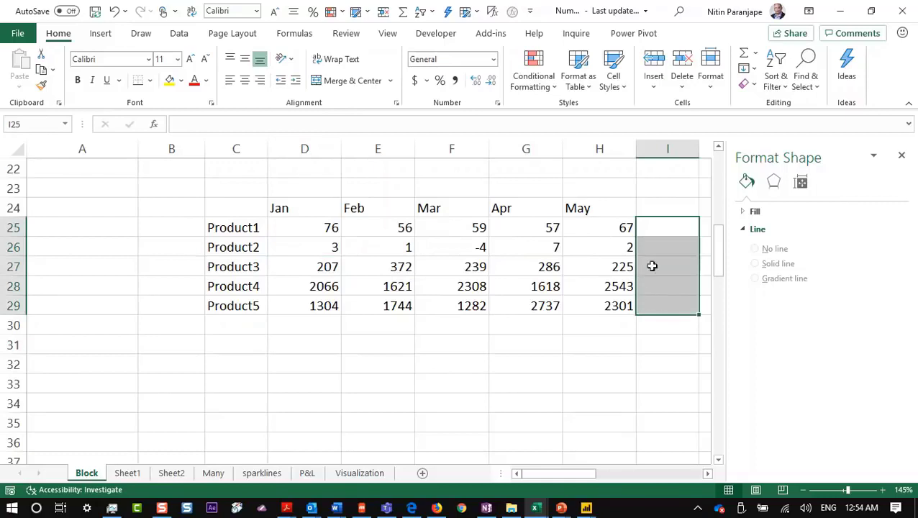
{"action": "left_click", "coordinate": [100, 33]}
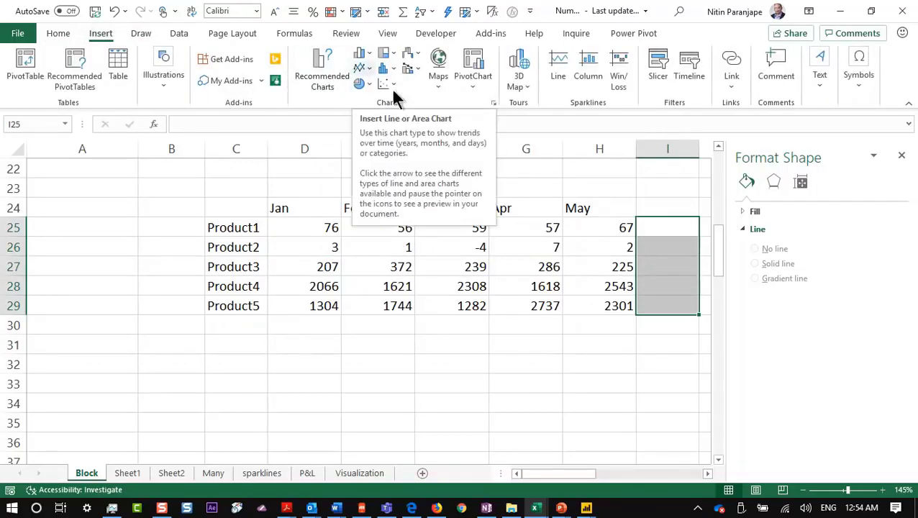
{"action": "left_click", "coordinate": [549, 82]}
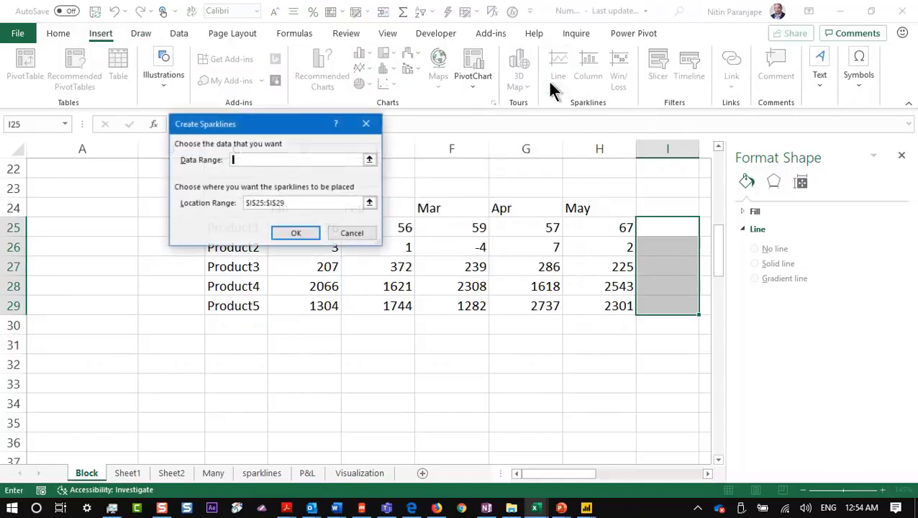
{"action": "left_click_drag", "start_coordinate": [596, 228], "coordinate": [308, 302]}
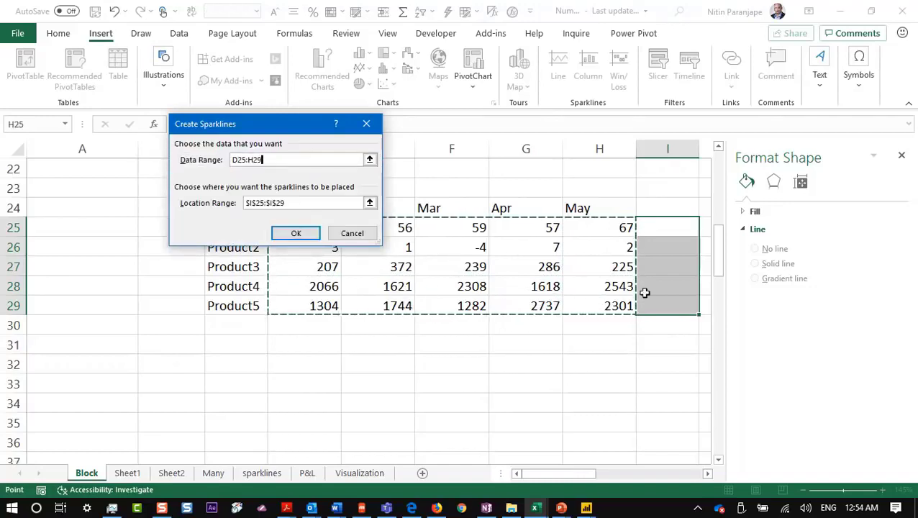
{"action": "left_click", "coordinate": [306, 236]}
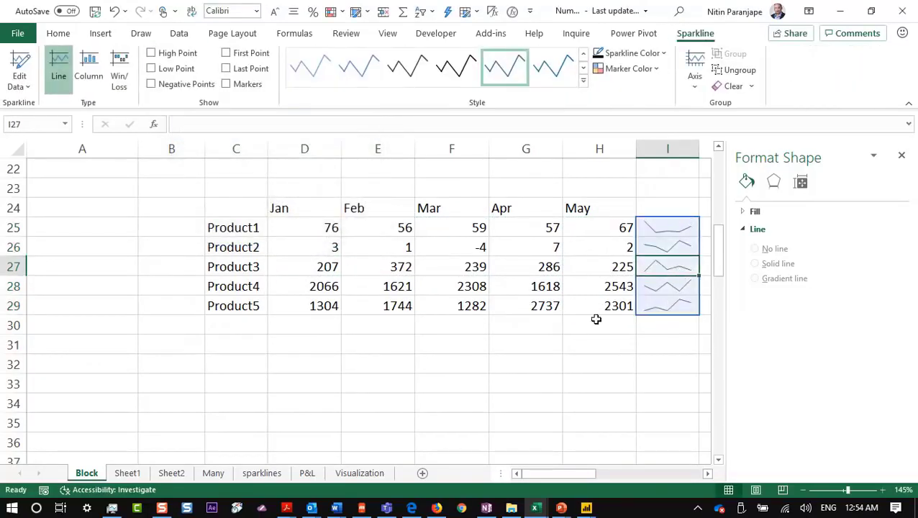
{"action": "left_click", "coordinate": [576, 287]}
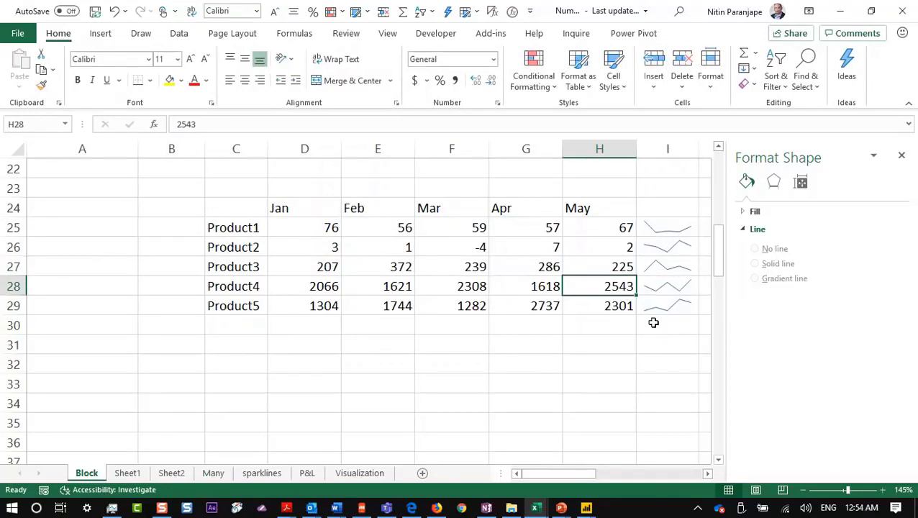
Show the horizontal axis on the sparkline group in I25:I29 to mark Product2's negative March value.
{"action": "left_click", "coordinate": [307, 306]}
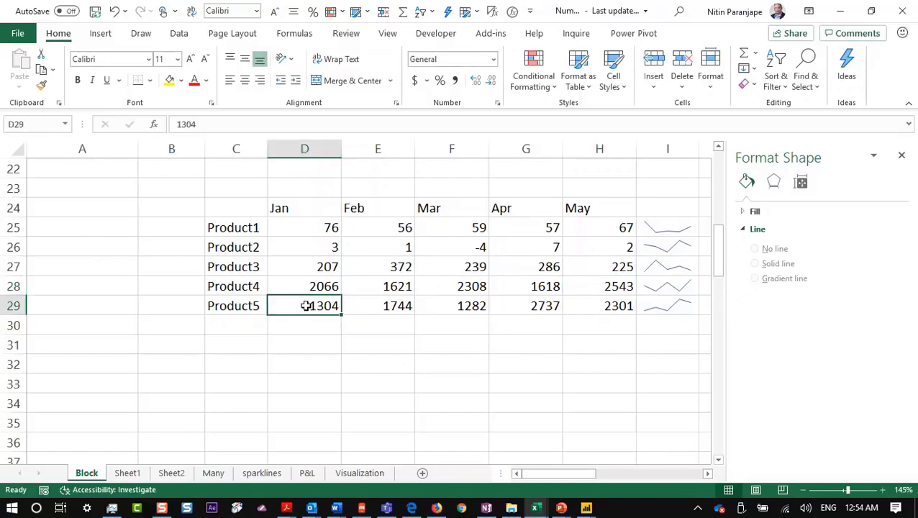
{"action": "left_click", "coordinate": [315, 247]}
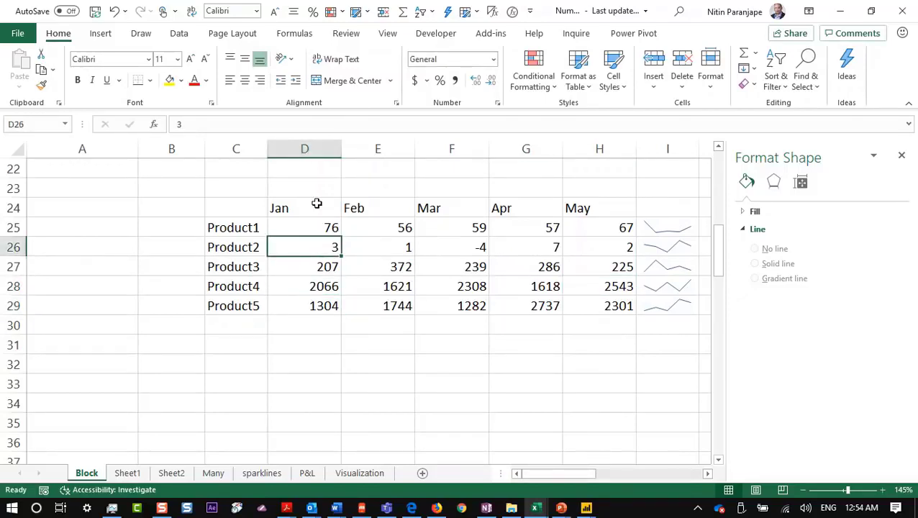
{"action": "left_click", "coordinate": [474, 247]}
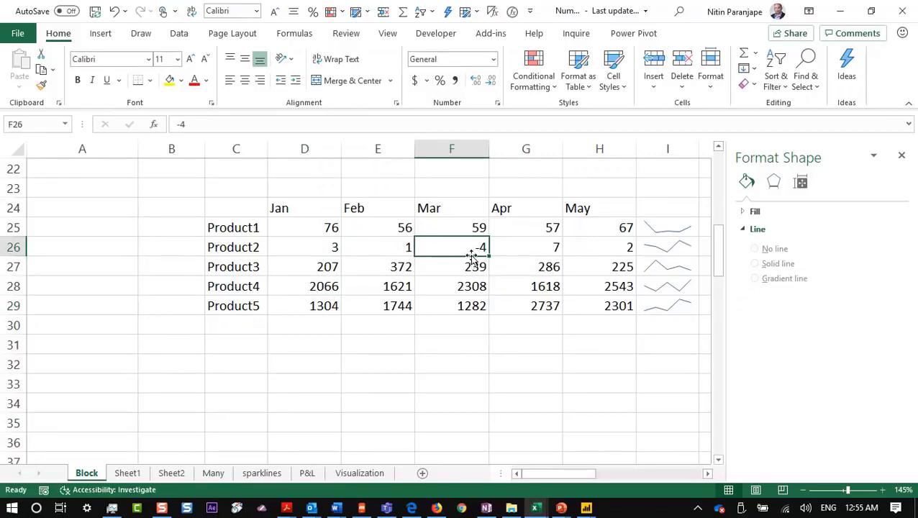
{"action": "left_click", "coordinate": [677, 246]}
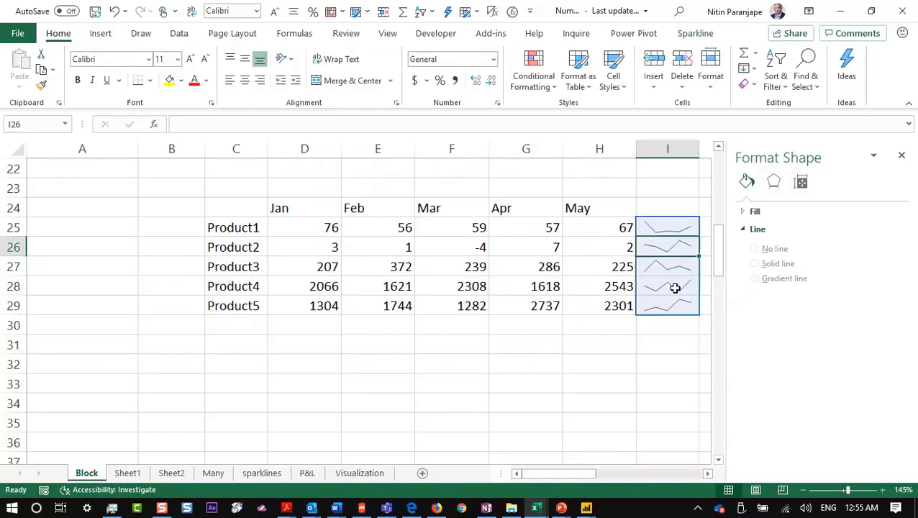
{"action": "left_click", "coordinate": [694, 34]}
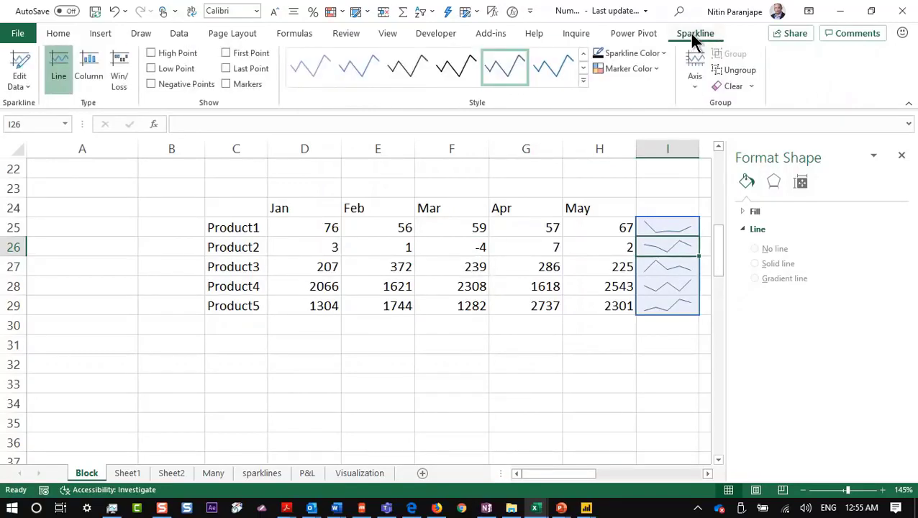
{"action": "left_click", "coordinate": [694, 83]}
{"action": "left_click", "coordinate": [737, 171]}
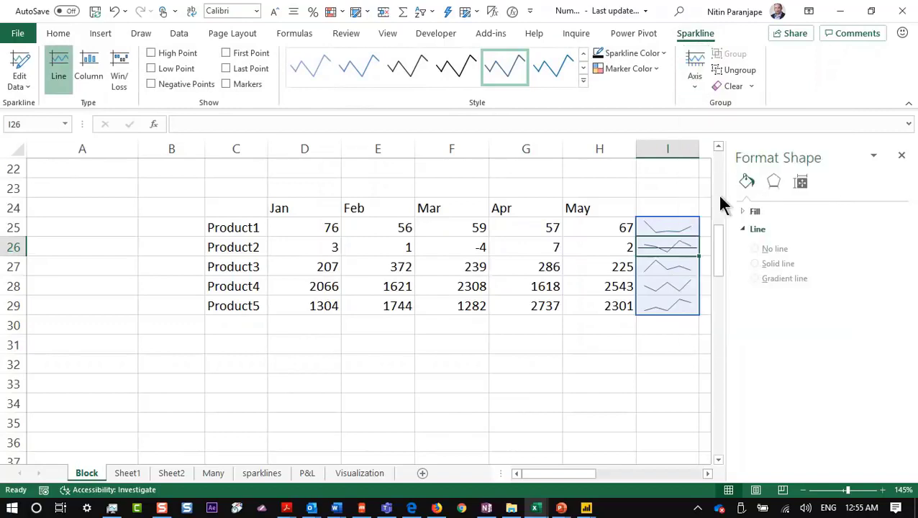
{"action": "left_click", "coordinate": [591, 287]}
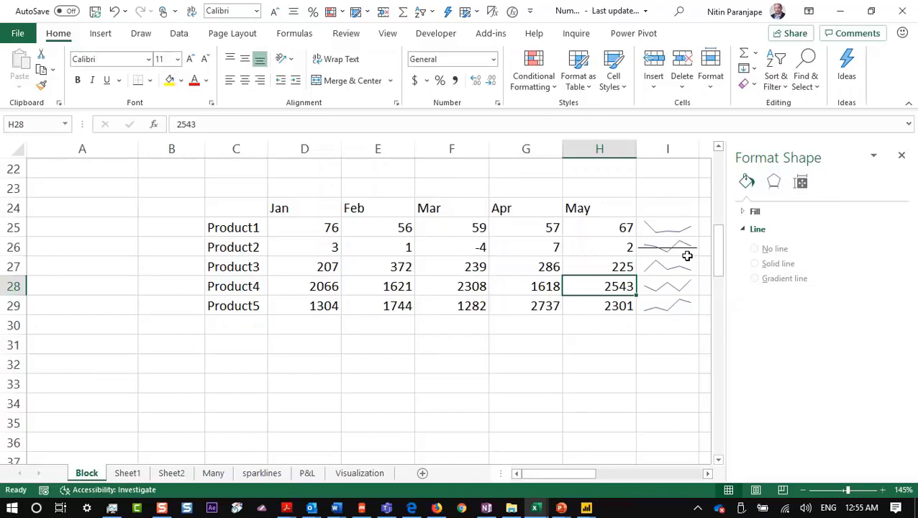
Clear all the sparklines beside the Product1 to Product5 table in column I.
{"action": "left_click_drag", "start_coordinate": [676, 229], "coordinate": [673, 329]}
{"action": "key", "text": "alt+e"}
{"action": "key", "text": "a"}
{"action": "key", "text": "a"}
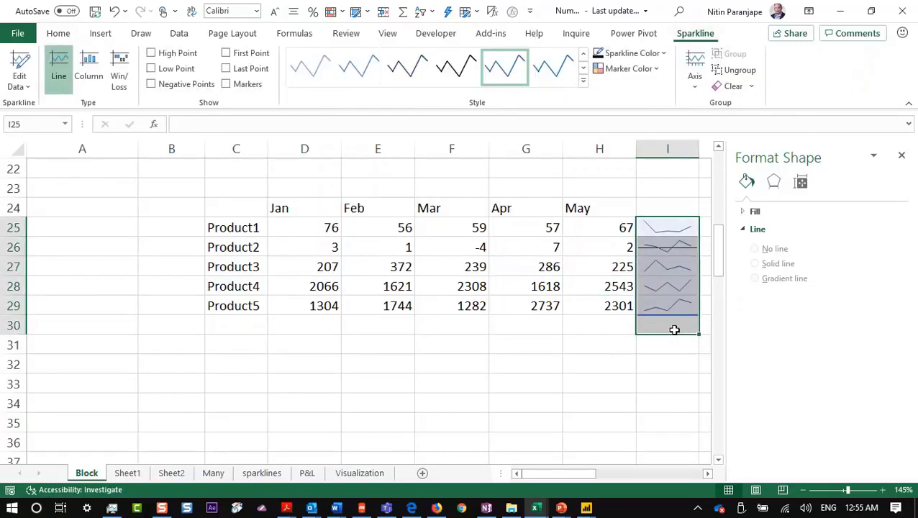
{"action": "key", "text": "alt+e"}
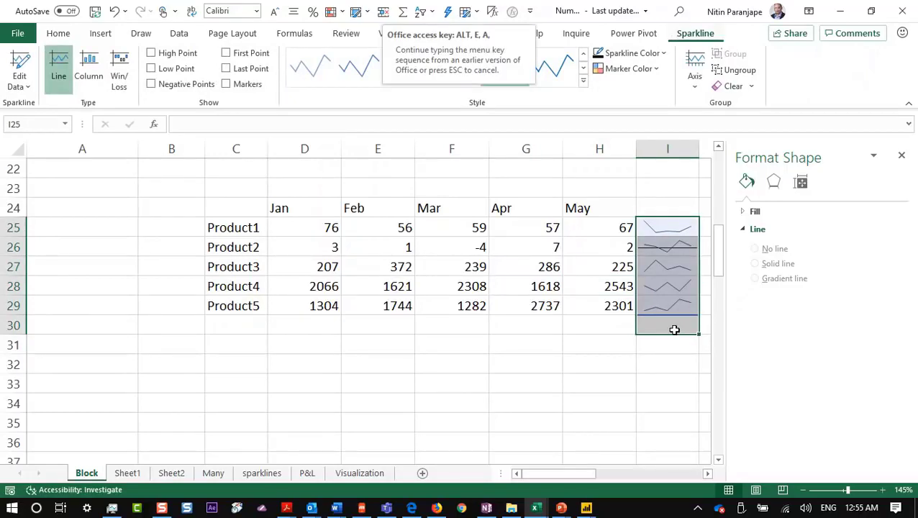
{"action": "key", "text": "a"}
{"action": "left_click", "coordinate": [425, 285]}
Preview the recommended area, clustered bar and pie charts for the January figures of P1 to P4 in C5:D9.
{"action": "scroll", "coordinate": [425, 285], "scroll_direction": "up", "scroll_amount": 7}
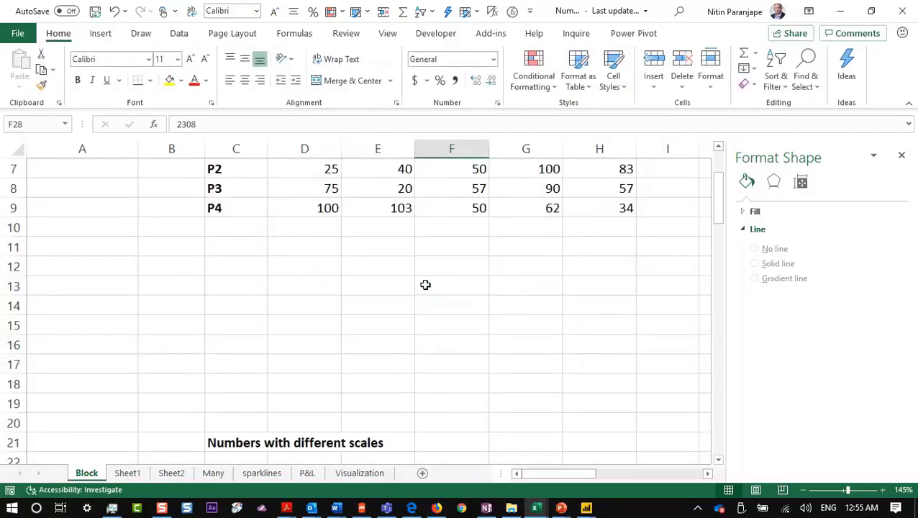
{"action": "left_click", "coordinate": [425, 286]}
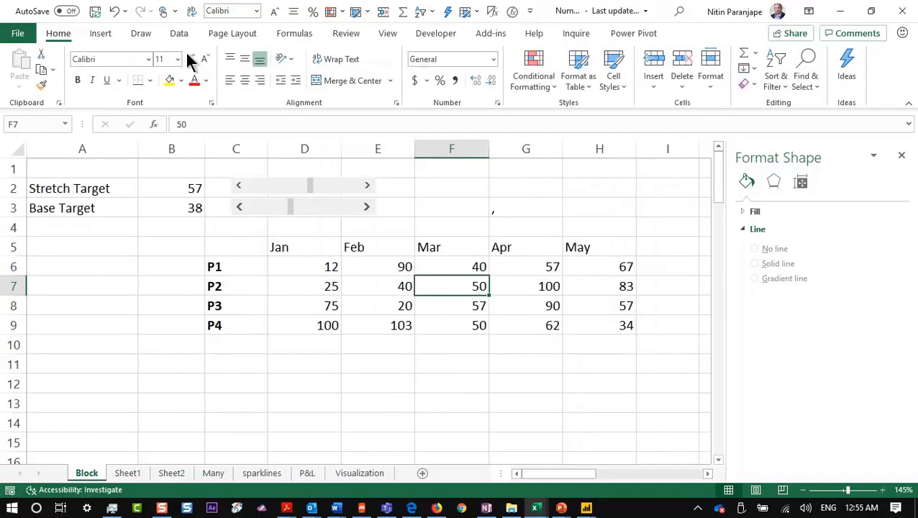
{"action": "left_click", "coordinate": [101, 33]}
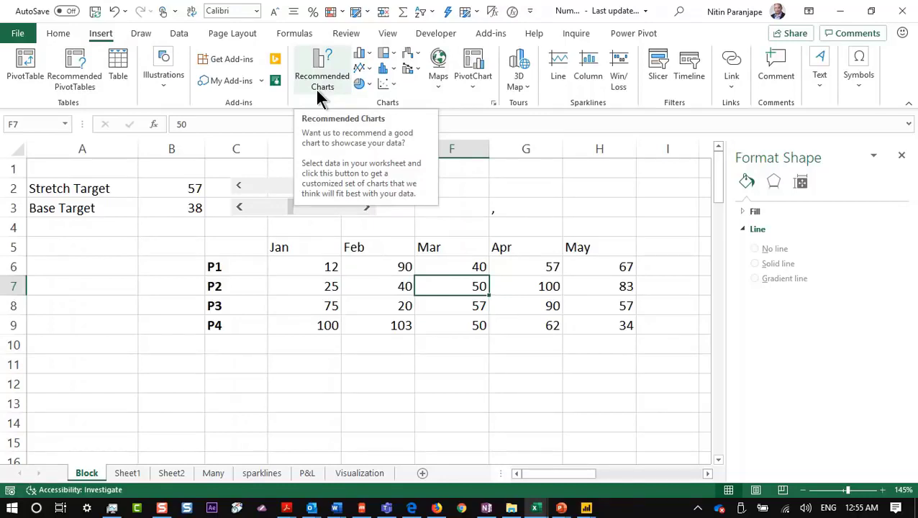
{"action": "left_click", "coordinate": [384, 288]}
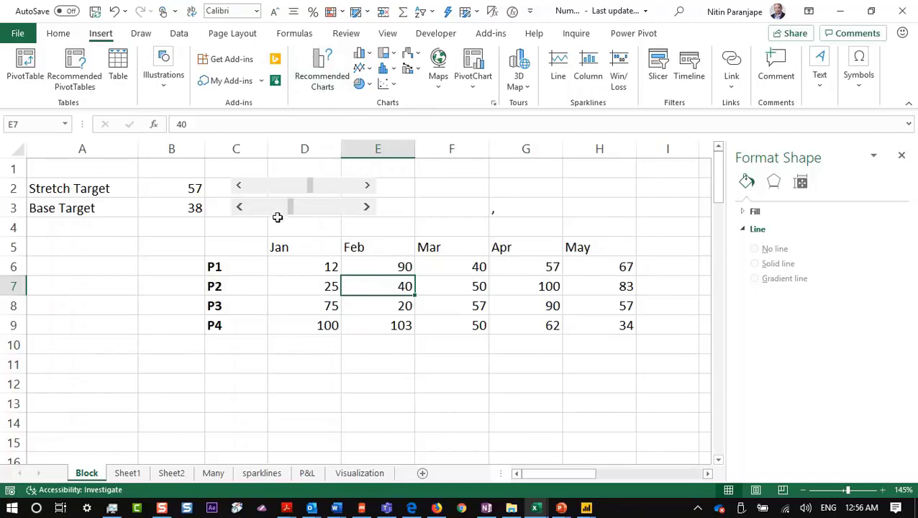
{"action": "left_click_drag", "start_coordinate": [241, 243], "coordinate": [324, 325]}
{"action": "left_click", "coordinate": [323, 93]}
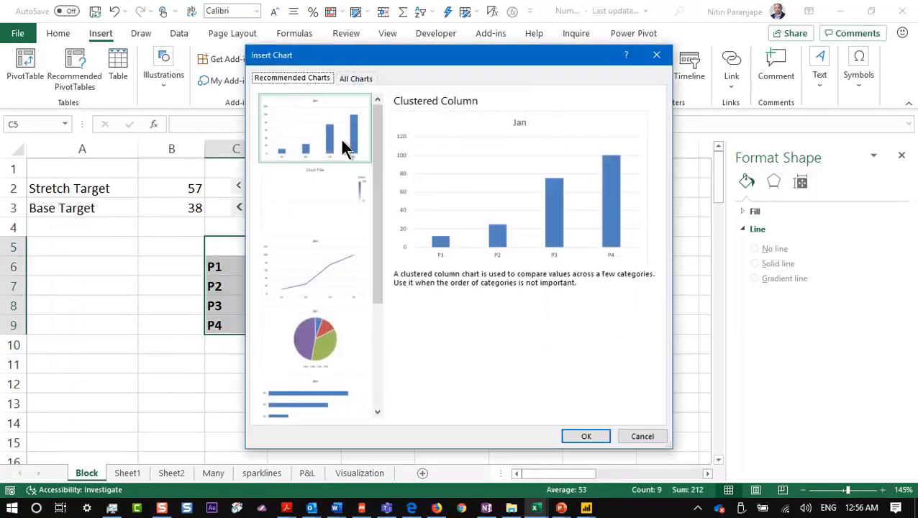
{"action": "scroll", "coordinate": [326, 334], "scroll_direction": "down", "scroll_amount": 3}
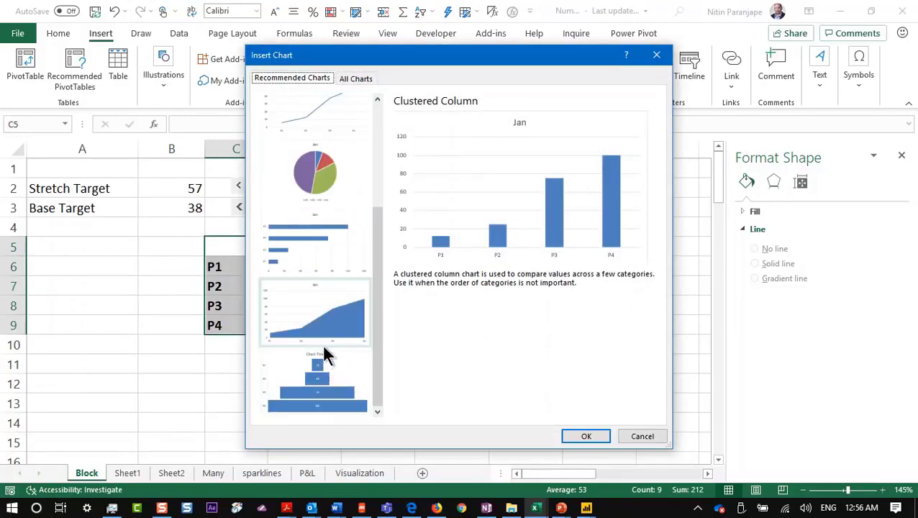
{"action": "left_click", "coordinate": [328, 305]}
{"action": "left_click", "coordinate": [320, 234]}
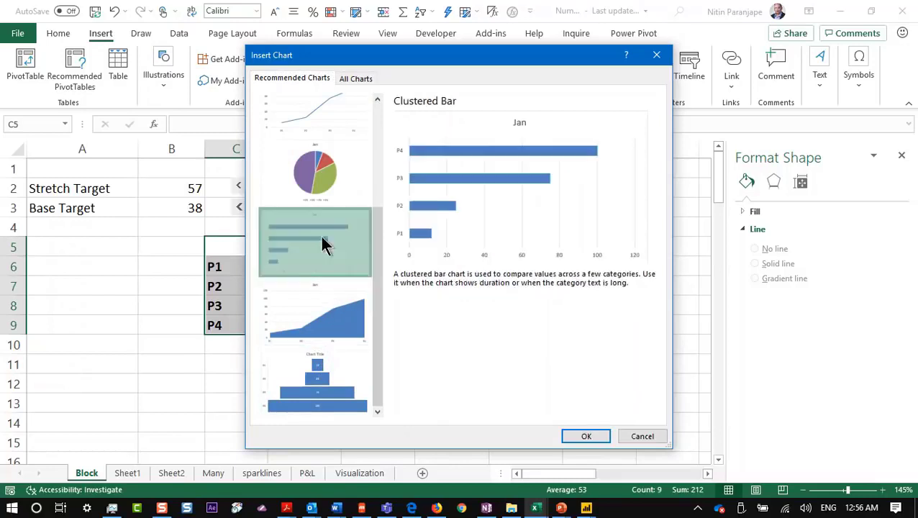
{"action": "left_click", "coordinate": [333, 163]}
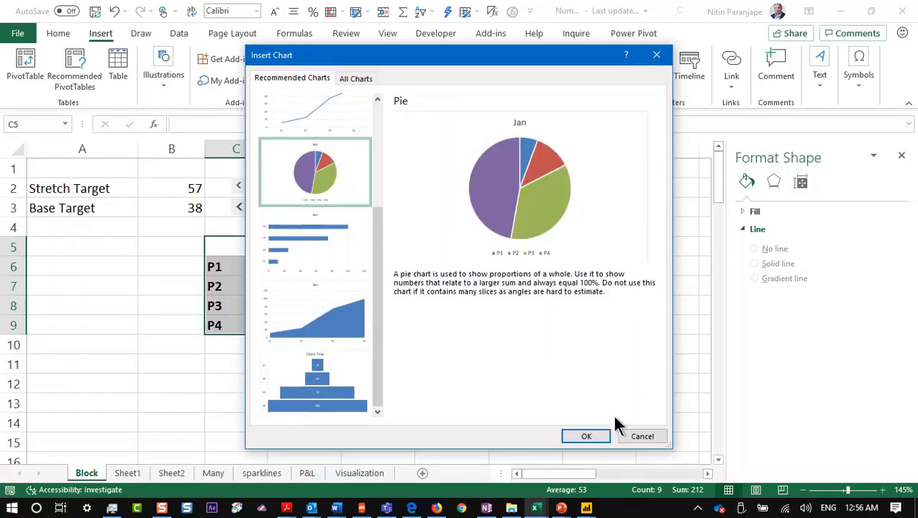
{"action": "left_click", "coordinate": [632, 441]}
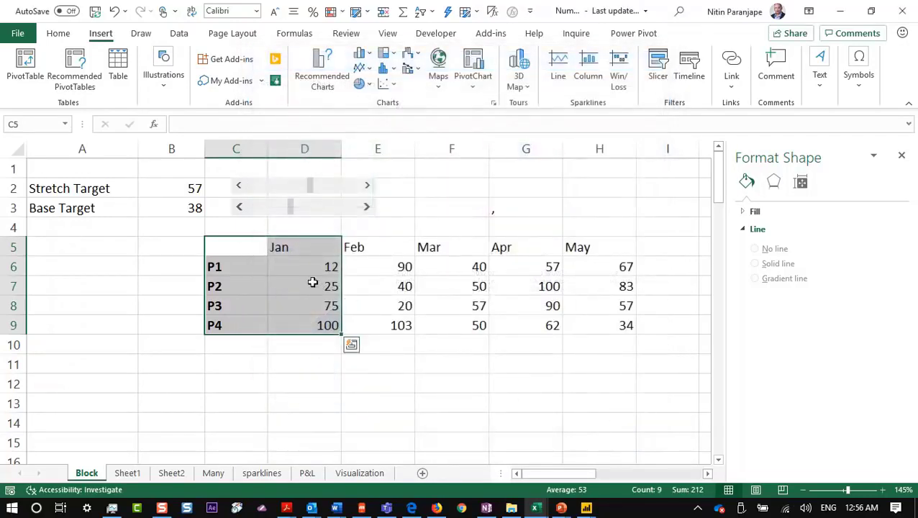
Preview the recommended line, stacked column, stacked area, bubble, funnel and 100% stacked column charts for the January to March figures in C5:F9.
{"action": "left_click_drag", "start_coordinate": [237, 251], "coordinate": [430, 327]}
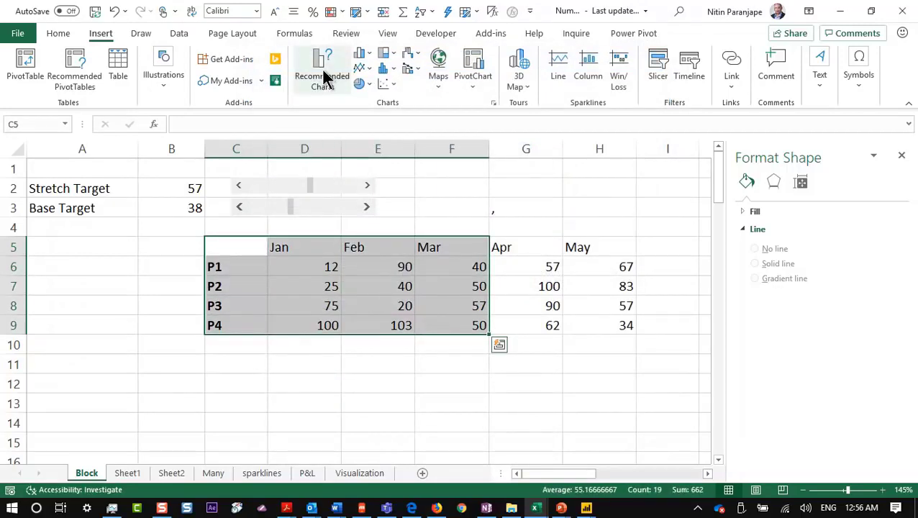
{"action": "left_click", "coordinate": [324, 78]}
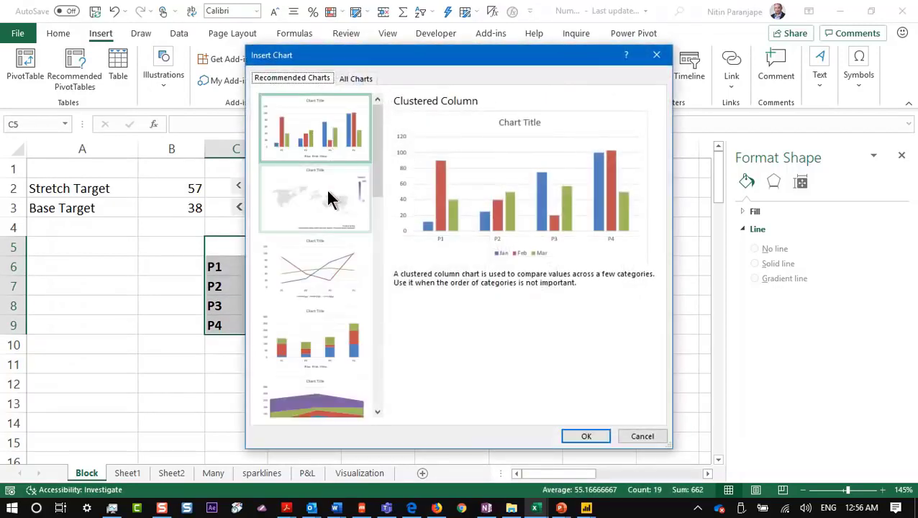
{"action": "left_click", "coordinate": [319, 275]}
{"action": "left_click", "coordinate": [325, 353]}
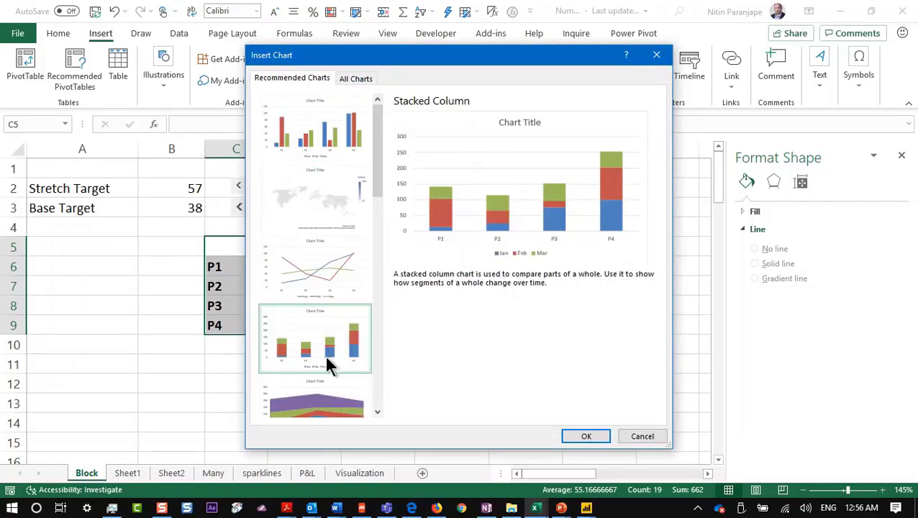
{"action": "left_click", "coordinate": [332, 412]}
{"action": "scroll", "coordinate": [333, 410], "scroll_direction": "down", "scroll_amount": 3}
{"action": "scroll", "coordinate": [332, 348], "scroll_direction": "up", "scroll_amount": 3}
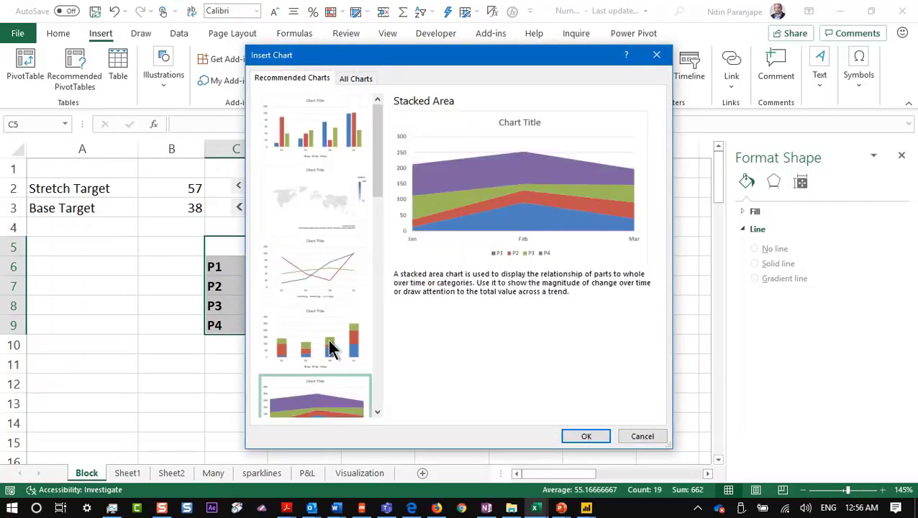
{"action": "scroll", "coordinate": [331, 349], "scroll_direction": "down", "scroll_amount": 3}
{"action": "left_click", "coordinate": [334, 337]}
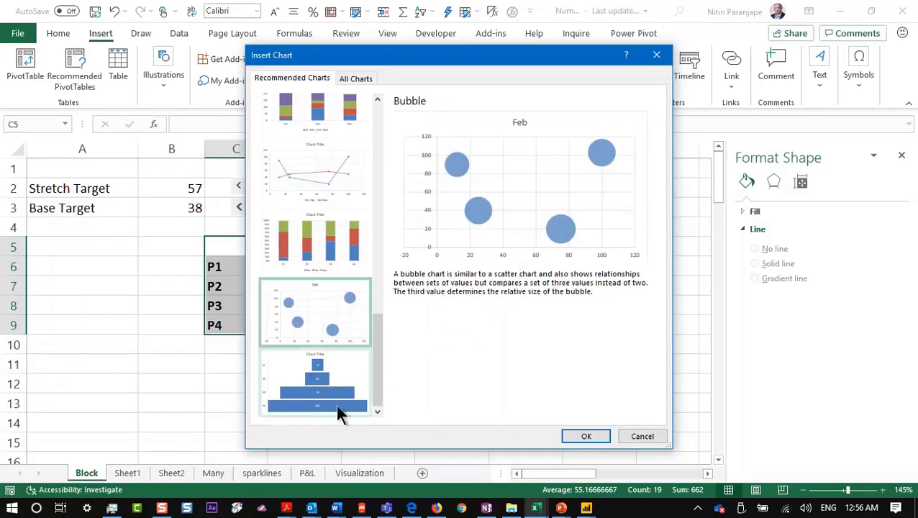
{"action": "left_click", "coordinate": [316, 391]}
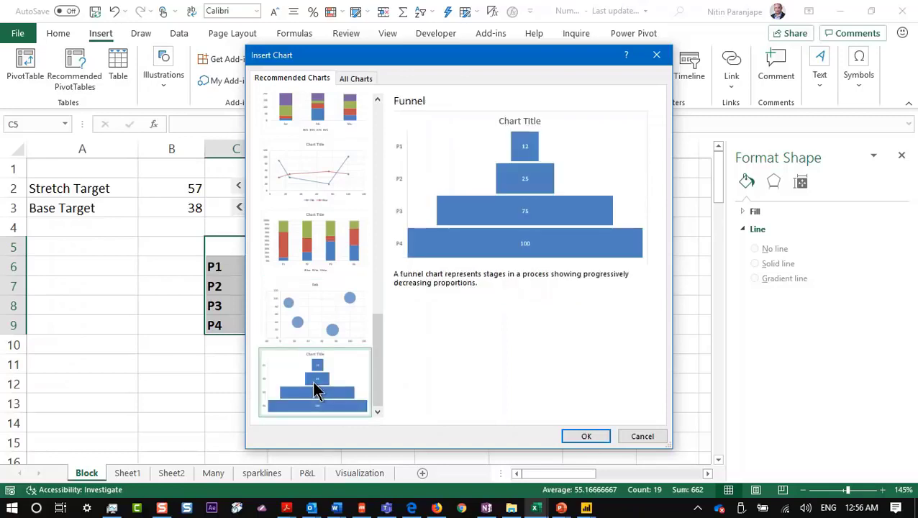
{"action": "left_click", "coordinate": [344, 261]}
{"action": "scroll", "coordinate": [344, 260], "scroll_direction": "up", "scroll_amount": 3}
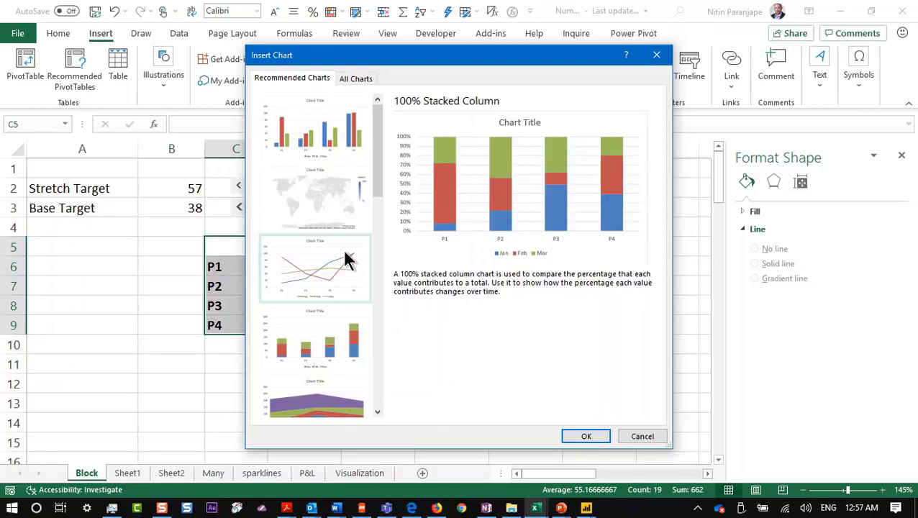
{"action": "key", "text": "Escape"}
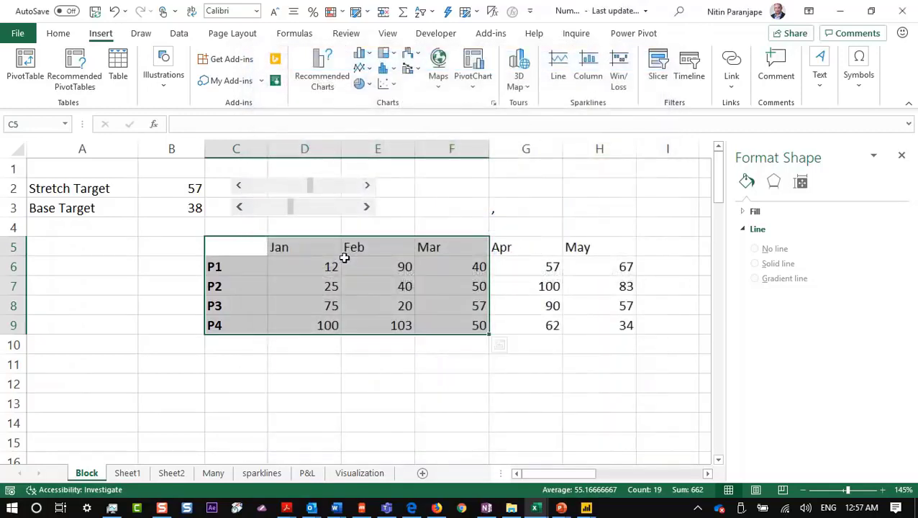
{"action": "left_click", "coordinate": [345, 261]}
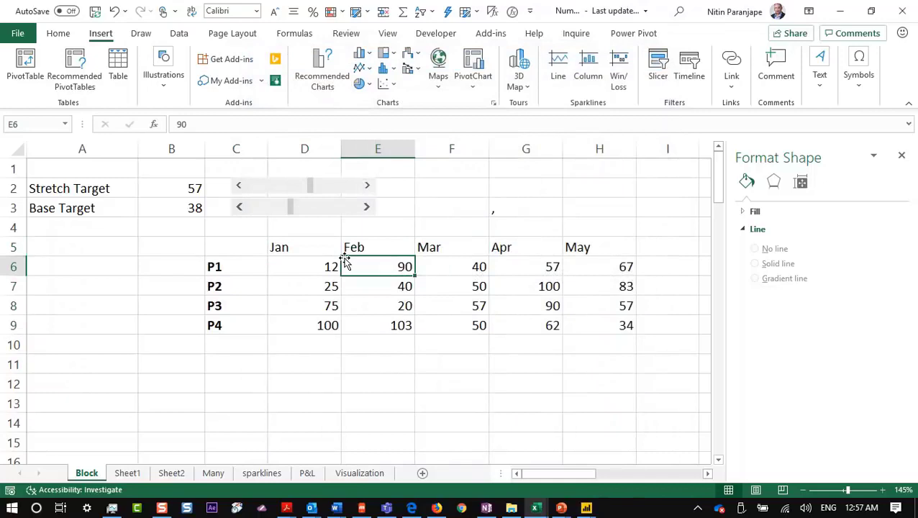
Switch to OneNote, highlight the line "All useful things" on the Learning page, and return to the Excel workbook.
{"action": "key", "text": "alt+Tab"}
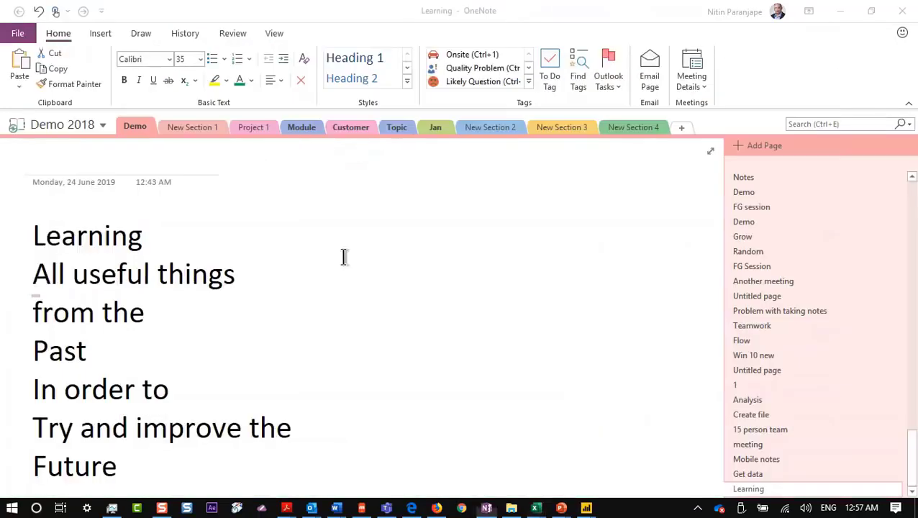
{"action": "triple_click", "coordinate": [211, 280]}
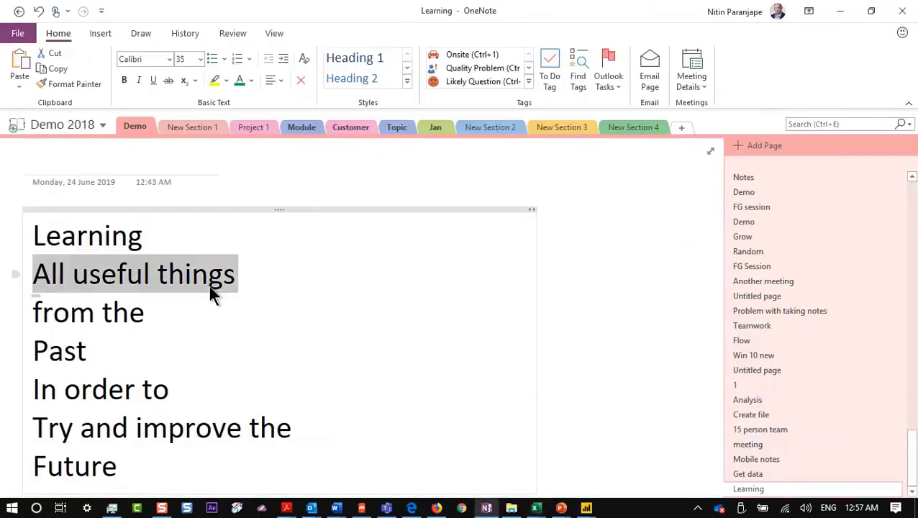
{"action": "key", "text": "alt+Tab"}
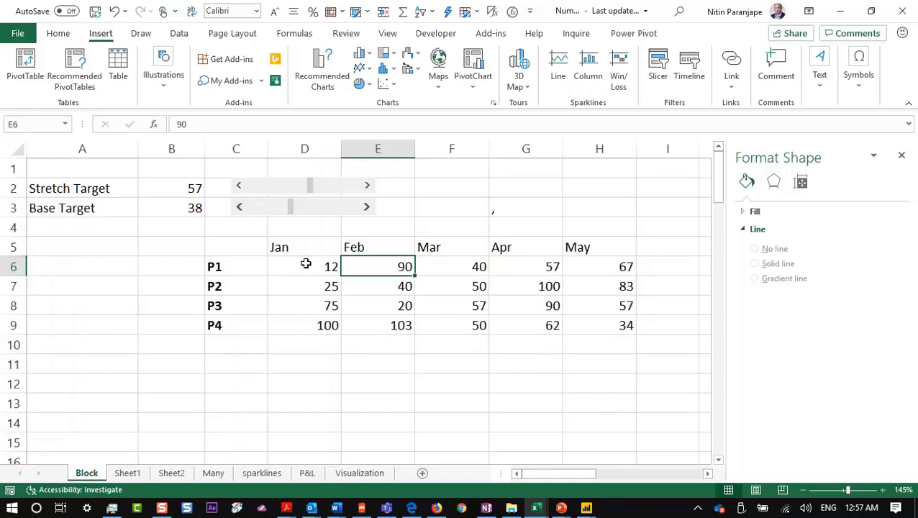
Try light blue gradient data bars on the monthly figures in D6:H9 and undo them.
{"action": "left_click_drag", "start_coordinate": [306, 264], "coordinate": [619, 324]}
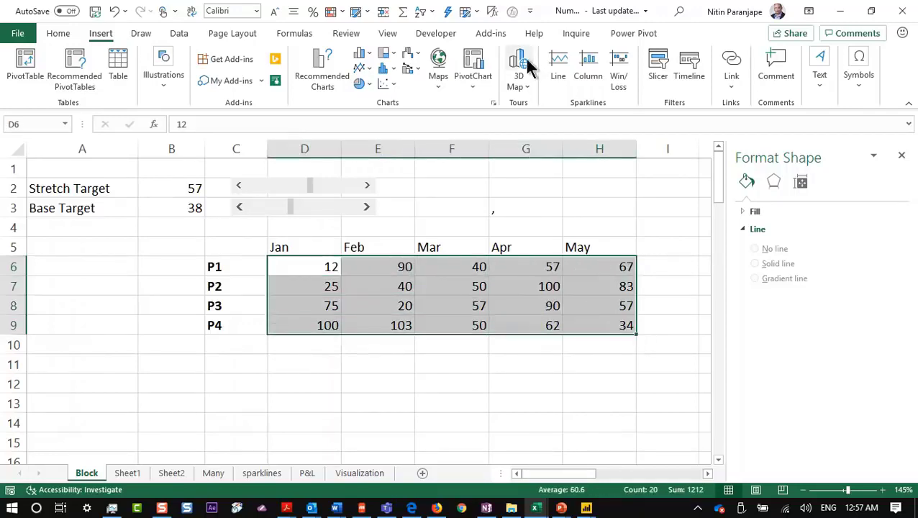
{"action": "left_click", "coordinate": [58, 34]}
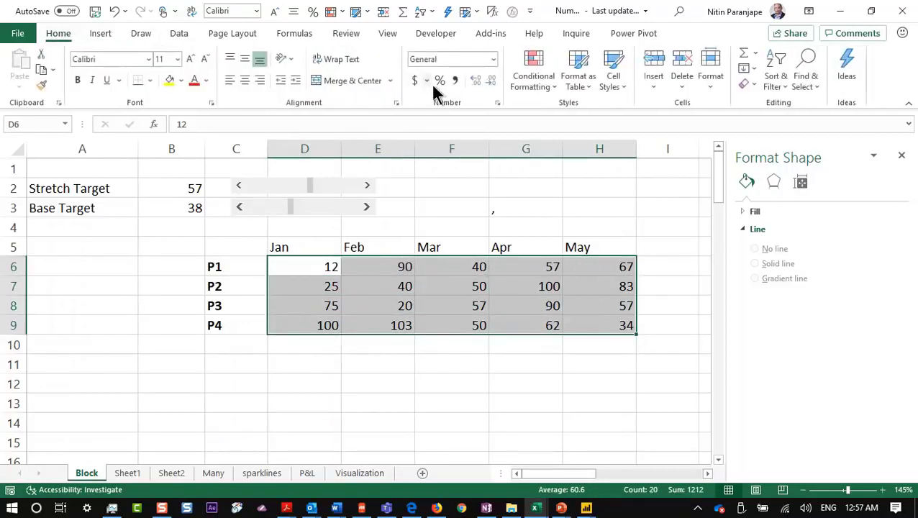
{"action": "left_click", "coordinate": [543, 84]}
{"action": "mouse_move", "coordinate": [602, 182]}
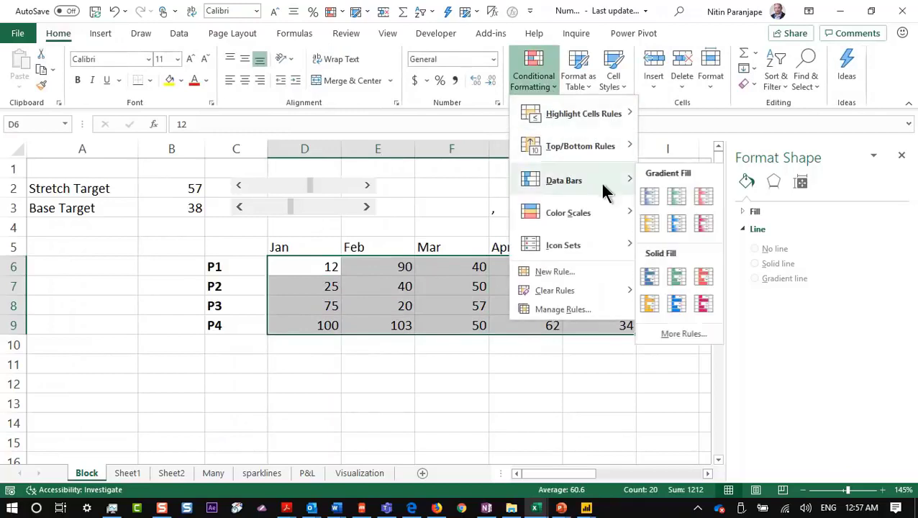
{"action": "left_click", "coordinate": [680, 225]}
{"action": "left_click", "coordinate": [547, 367]}
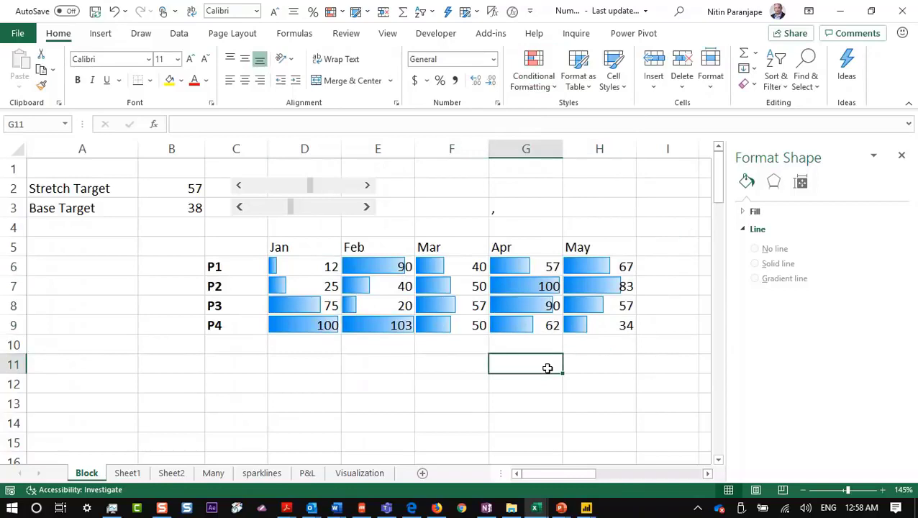
{"action": "key", "text": "ctrl+z"}
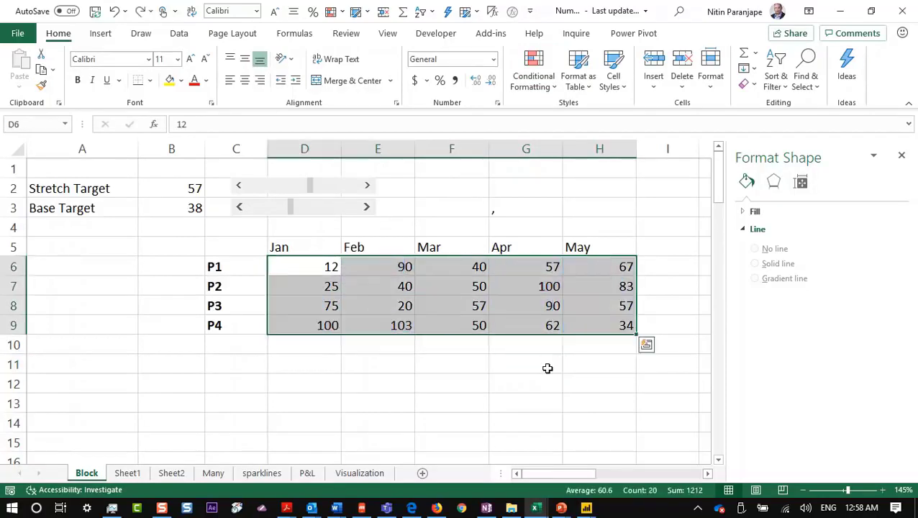
{"action": "left_click", "coordinate": [214, 354]}
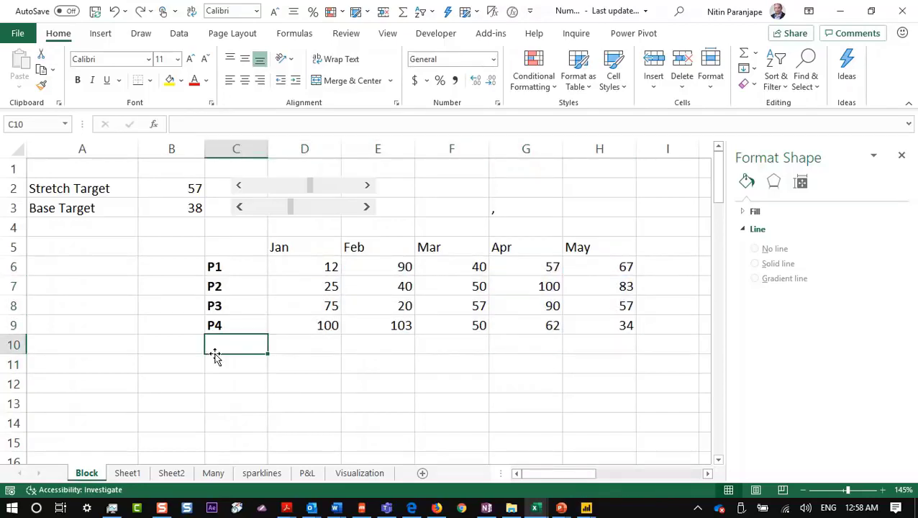
{"action": "key", "text": "super+Tab"}
{"action": "left_click", "coordinate": [180, 262]}
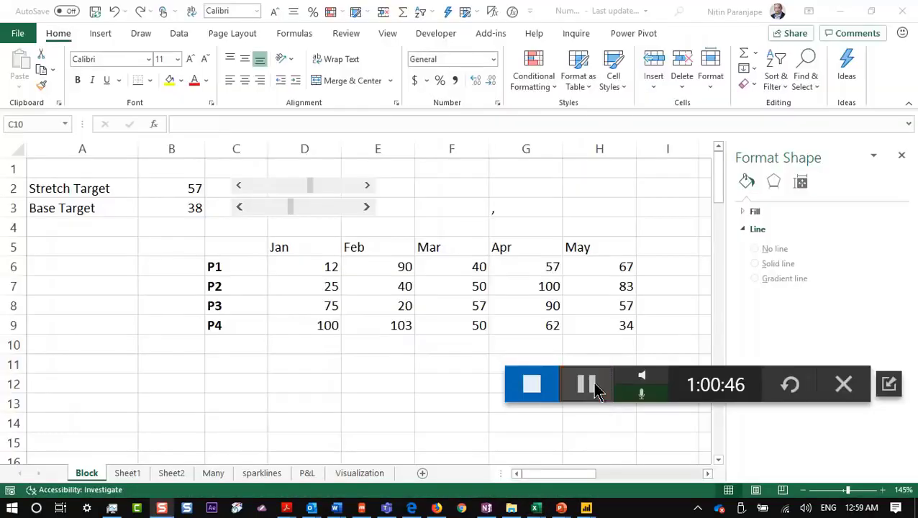
{"action": "left_click", "coordinate": [889, 389]}
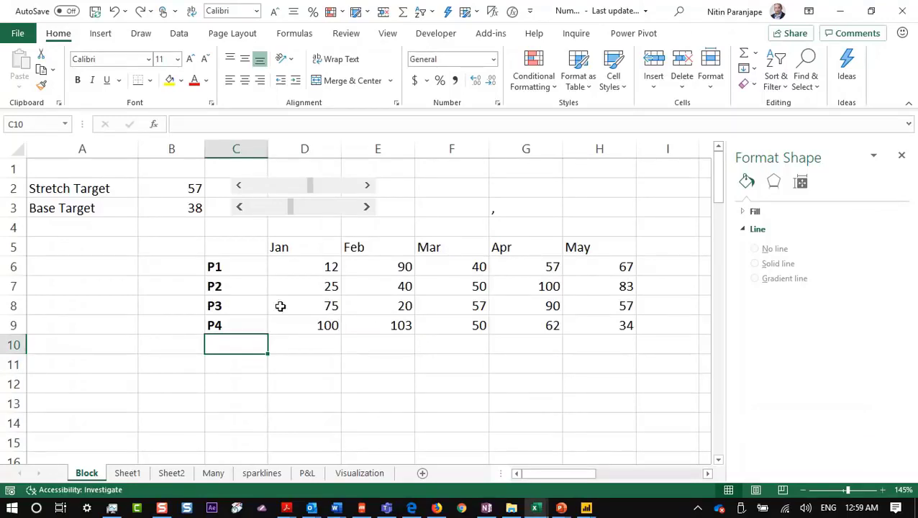
Preview the Quick Analysis formatting, chart, totals and sparkline options for the monthly figures in C5:H9 without applying any.
{"action": "left_click_drag", "start_coordinate": [249, 248], "coordinate": [584, 328]}
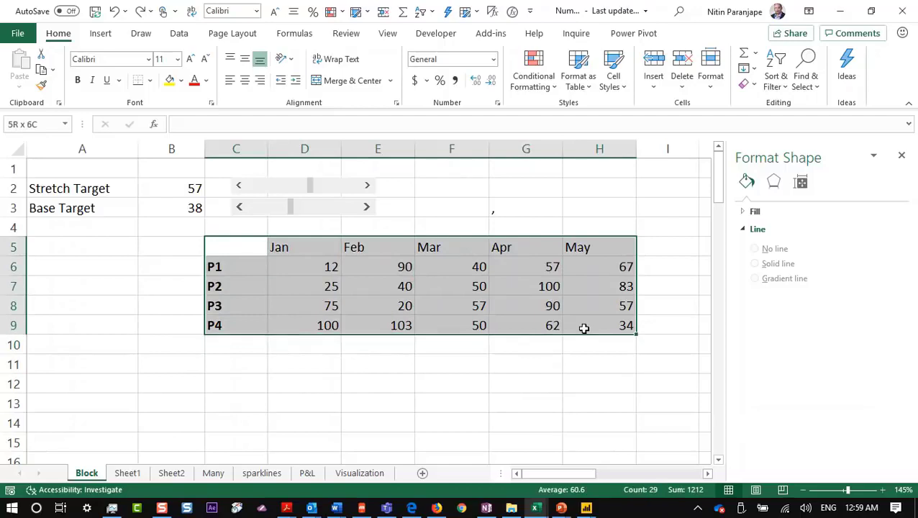
{"action": "left_click_drag", "start_coordinate": [585, 328], "coordinate": [584, 328]}
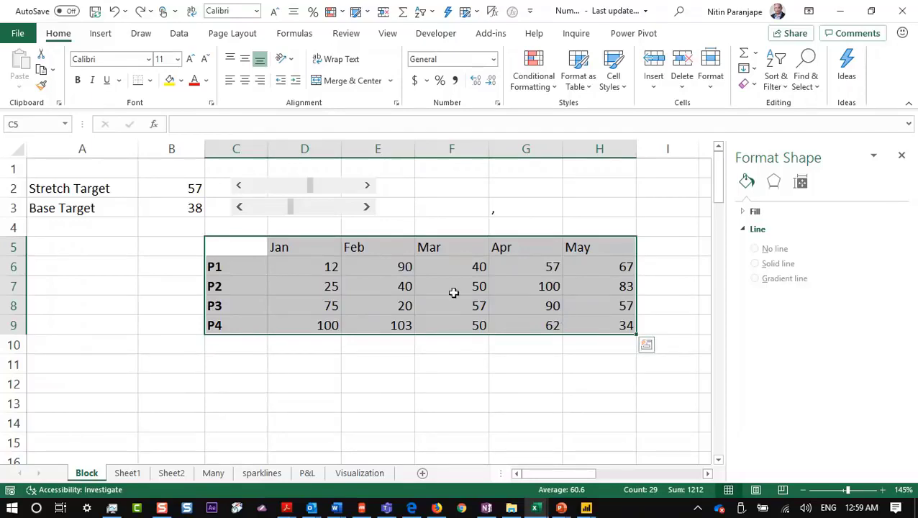
{"action": "left_click", "coordinate": [177, 231]}
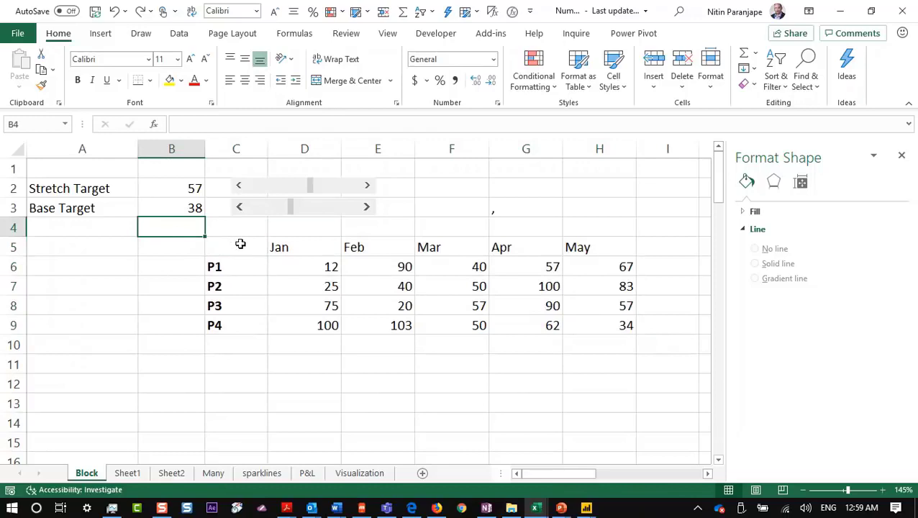
{"action": "left_click_drag", "start_coordinate": [240, 245], "coordinate": [587, 325]}
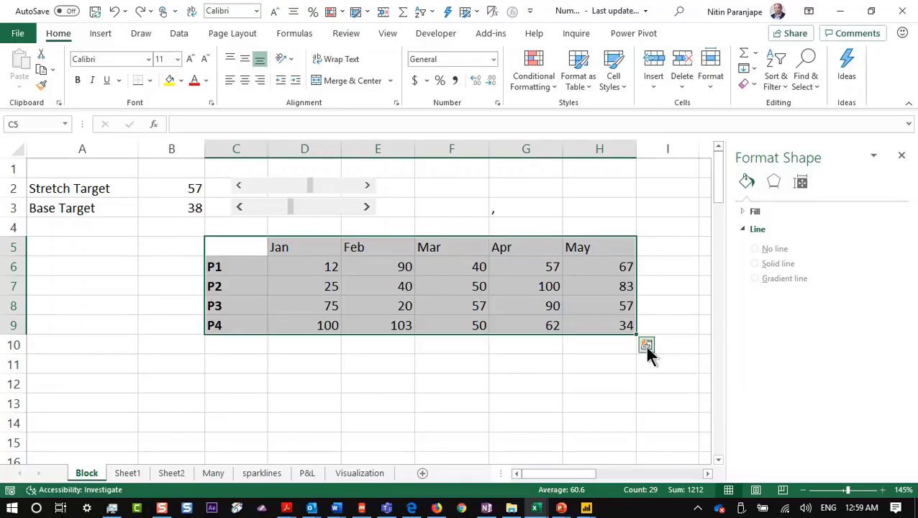
{"action": "left_click", "coordinate": [646, 346]}
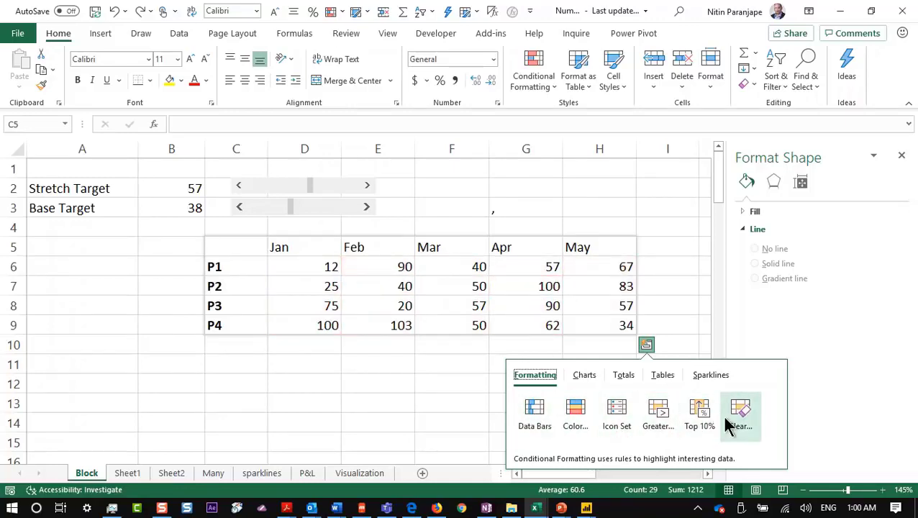
{"action": "left_click", "coordinate": [585, 375]}
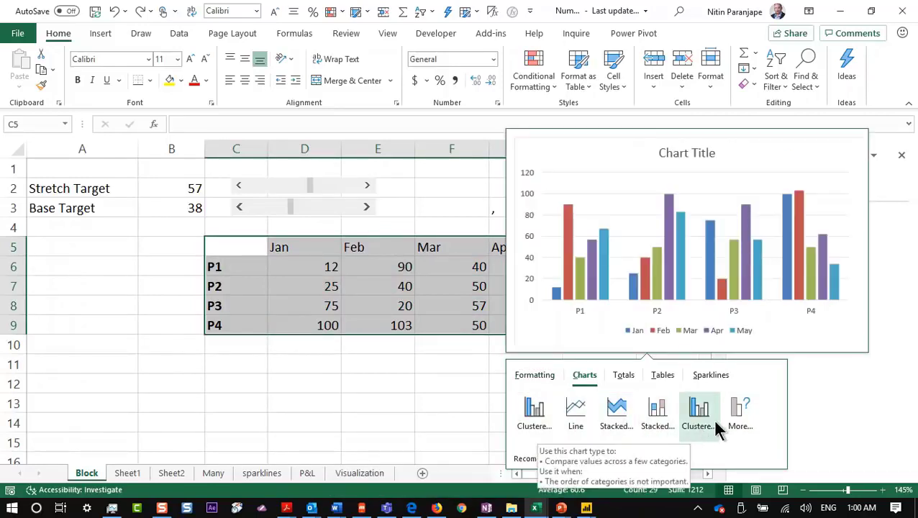
{"action": "left_click", "coordinate": [625, 375]}
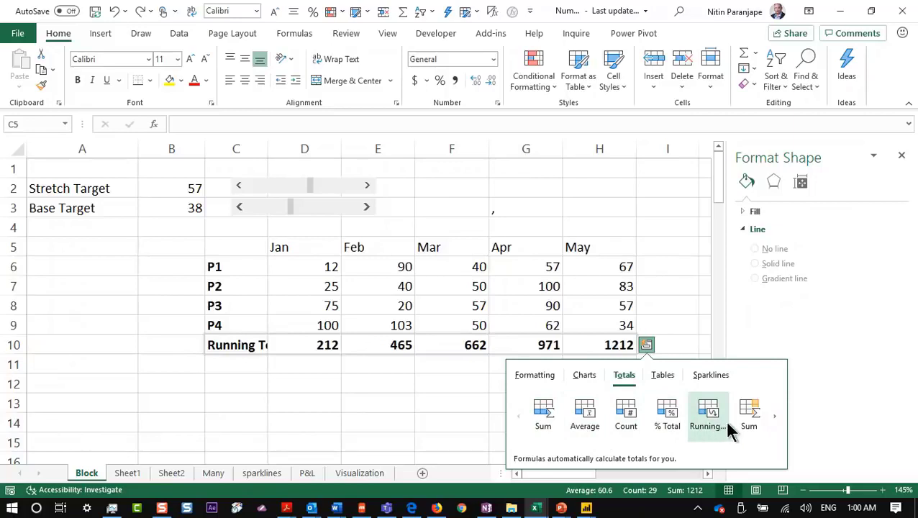
{"action": "left_click", "coordinate": [774, 419]}
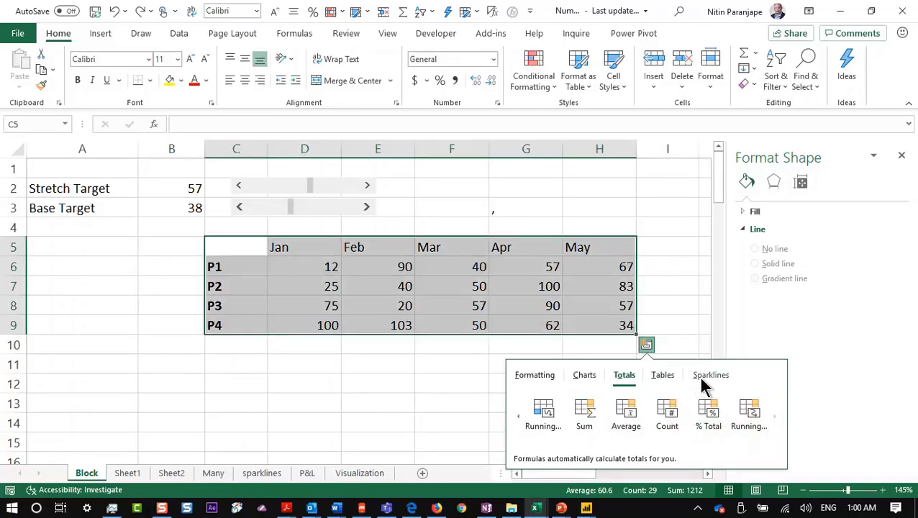
{"action": "left_click", "coordinate": [705, 377]}
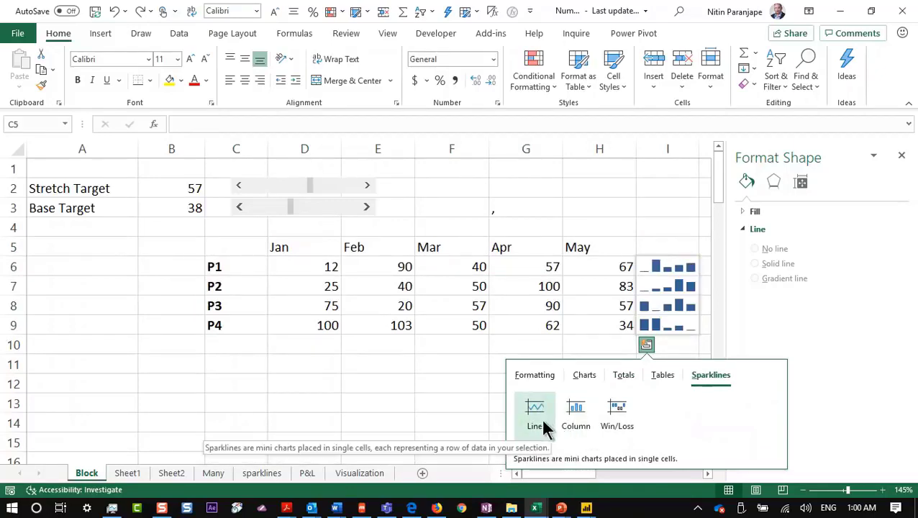
{"action": "left_click", "coordinate": [455, 392]}
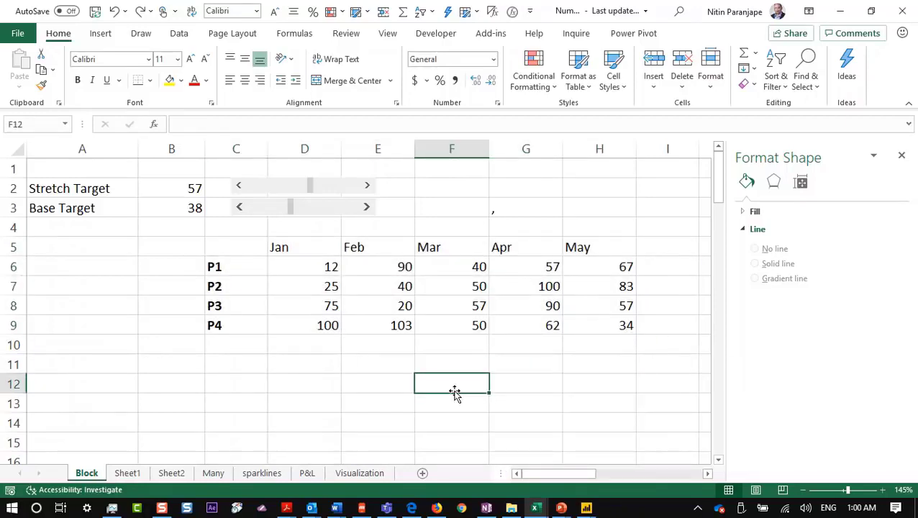
Switch to the Learning page in OneNote, and from there to the Credit Card Transactions - India.xlsx workbook in Excel.
{"action": "key", "text": "alt+Tab"}
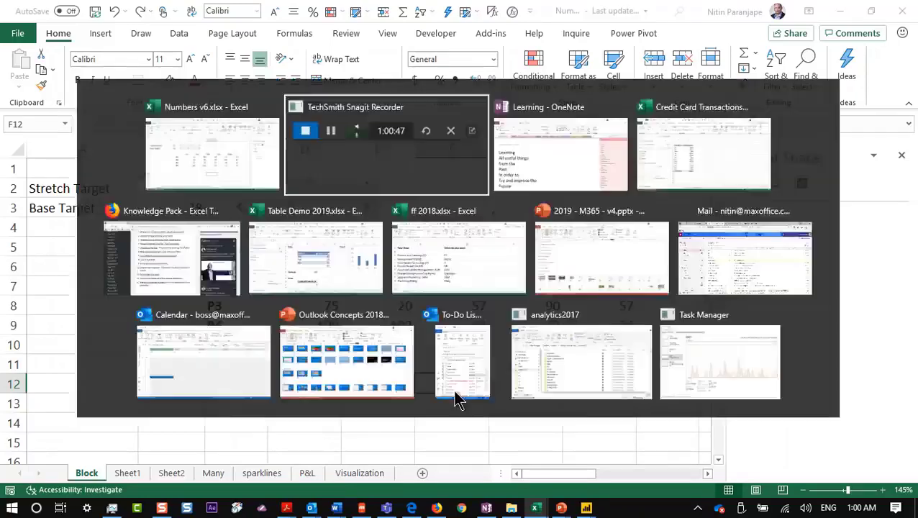
{"action": "key", "text": "alt+Tab"}
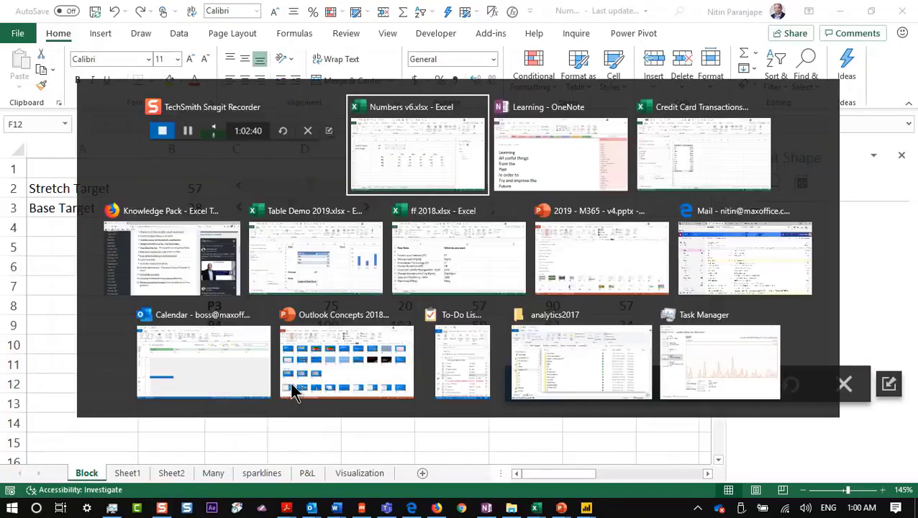
{"action": "key", "text": "alt+Tab"}
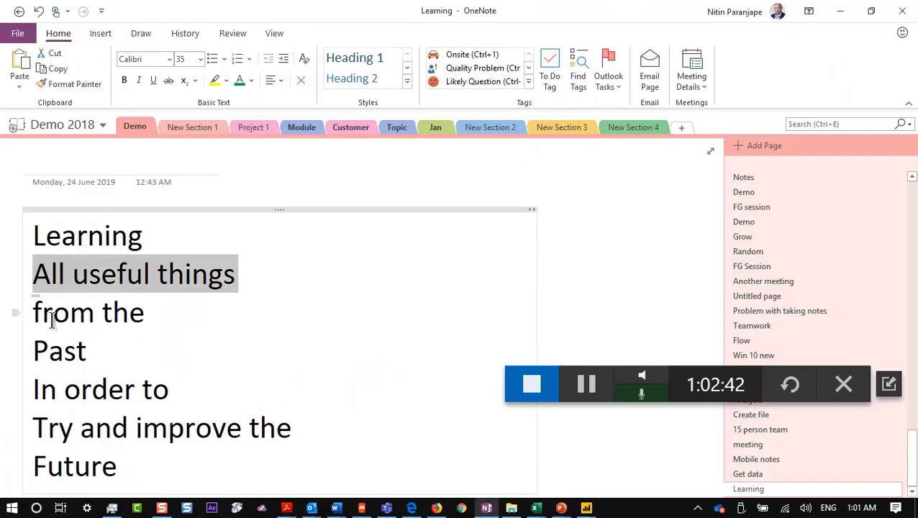
{"action": "left_click", "coordinate": [890, 392]}
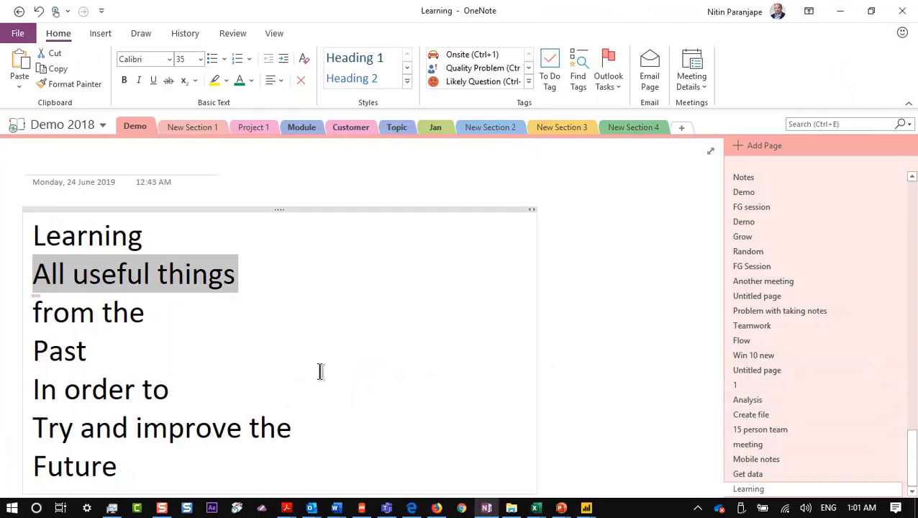
{"action": "left_click", "coordinate": [536, 508]}
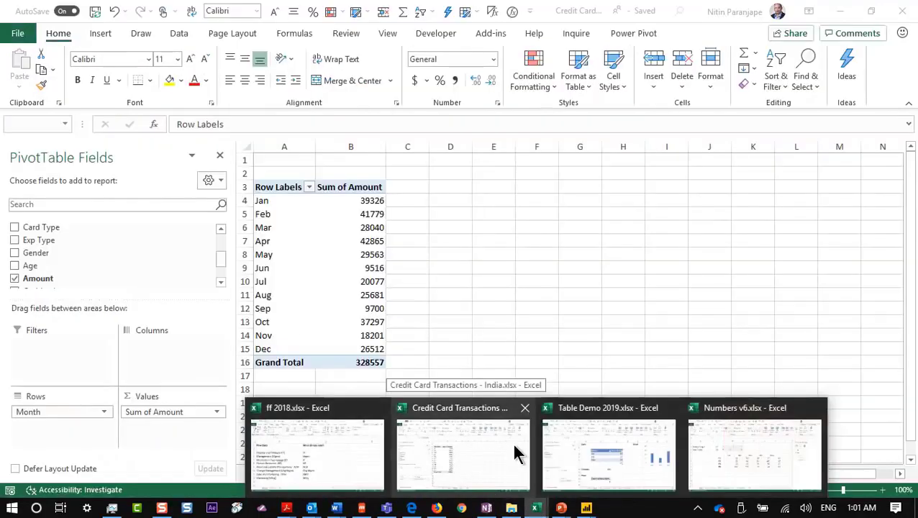
{"action": "left_click", "coordinate": [514, 454]}
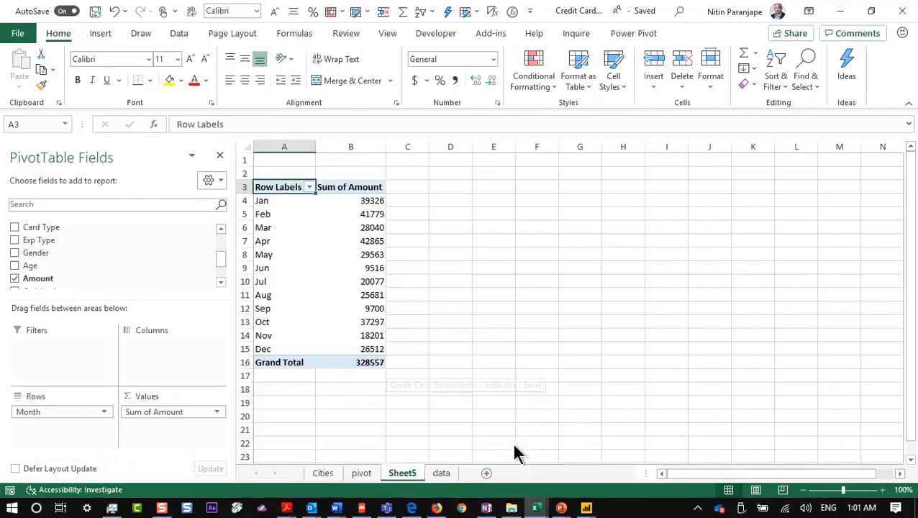
Examine the transaction table on the data sheet and the PivotTables with Month and Year slicers on the pivot sheet.
{"action": "left_click", "coordinate": [362, 473]}
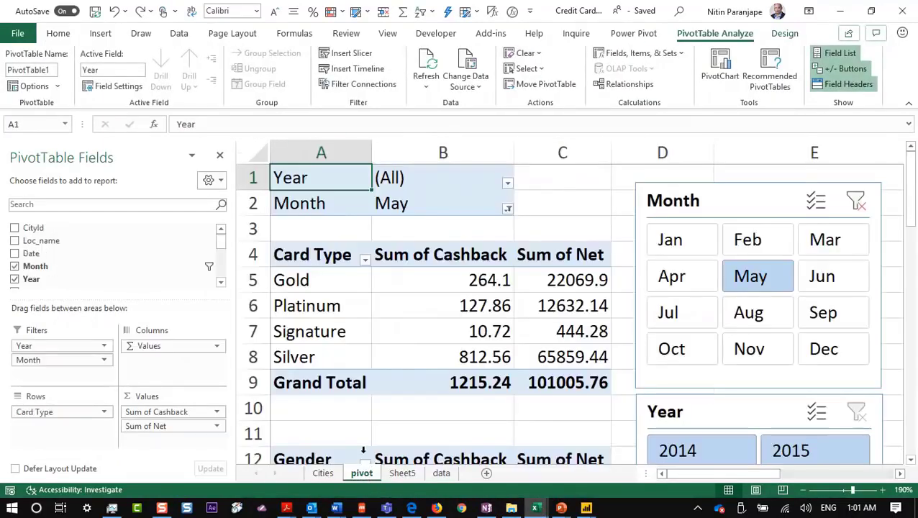
{"action": "left_click", "coordinate": [432, 477]}
{"action": "left_click", "coordinate": [203, 207]}
{"action": "scroll", "coordinate": [203, 208], "scroll_direction": "up", "scroll_amount": 1}
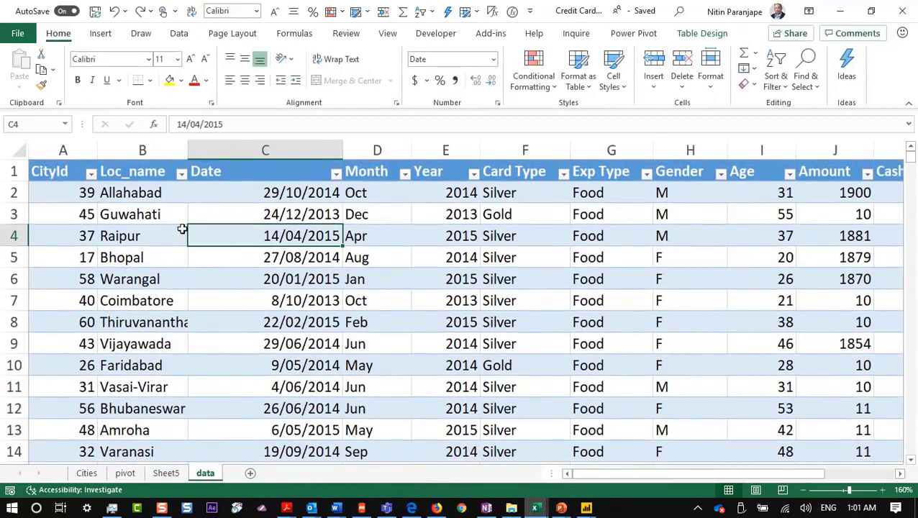
{"action": "left_click", "coordinate": [134, 193]}
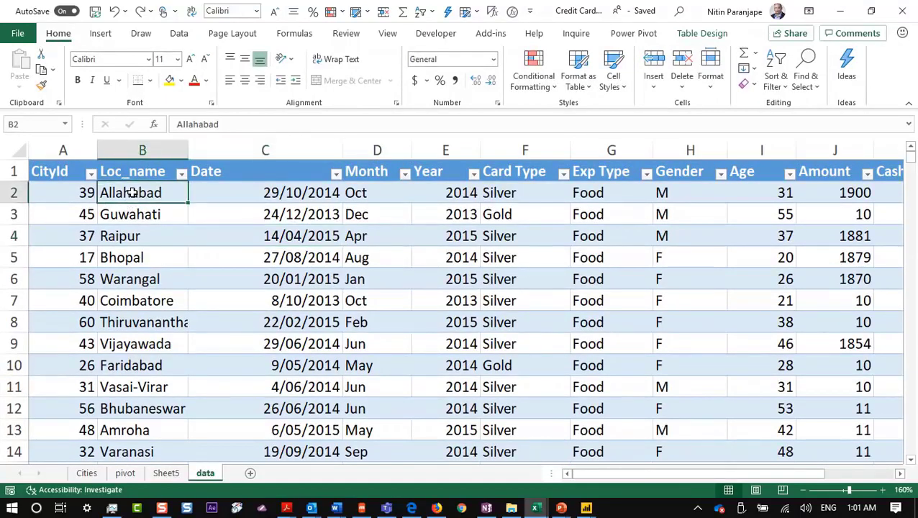
{"action": "left_click", "coordinate": [127, 475]}
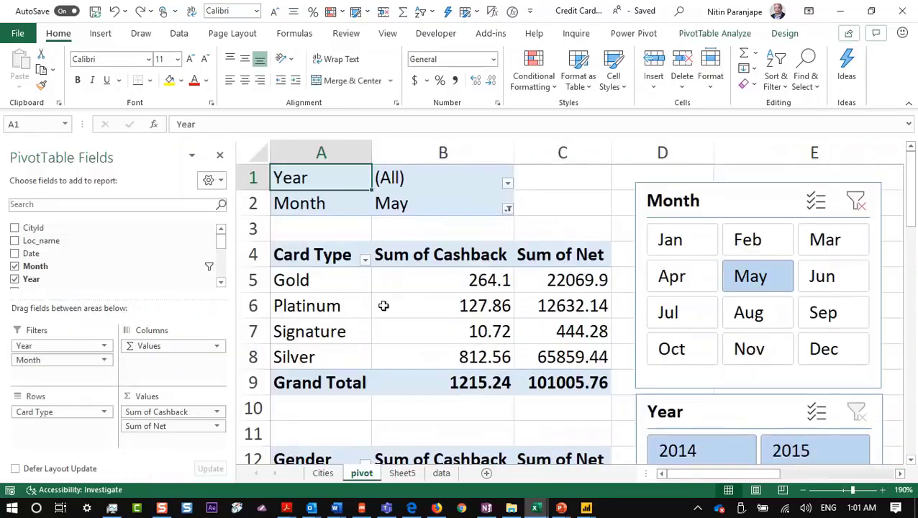
{"action": "scroll", "coordinate": [397, 293], "scroll_direction": "down", "scroll_amount": 6}
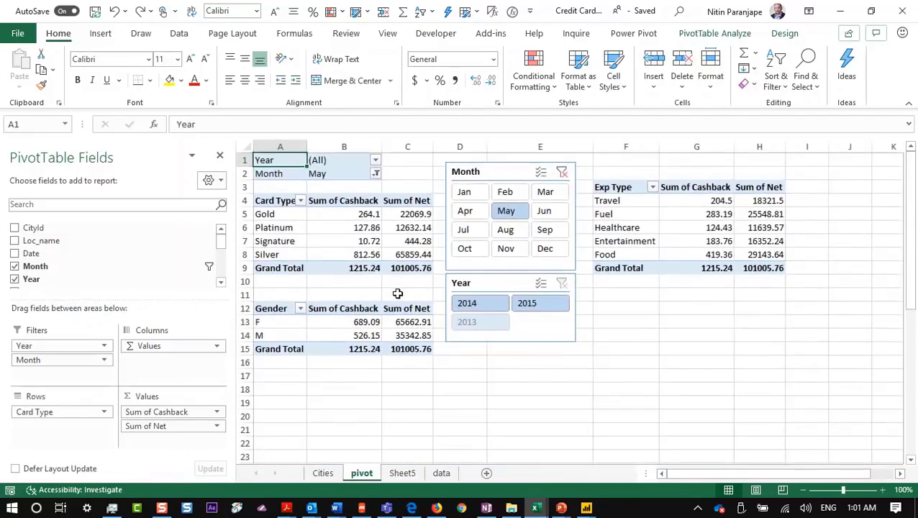
{"action": "left_click", "coordinate": [280, 322]}
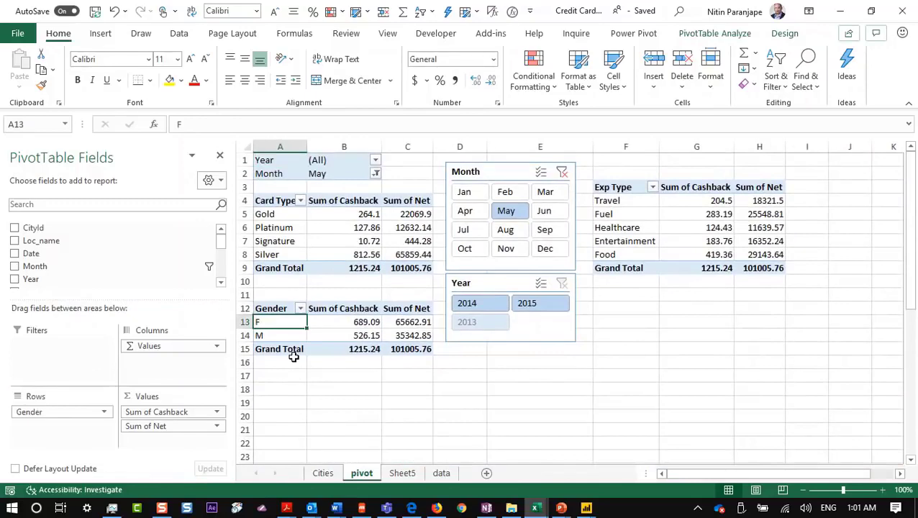
Delete the existing Tour 1 from 3D Maps and start a new tour from the table on the data sheet.
{"action": "left_click", "coordinate": [440, 474]}
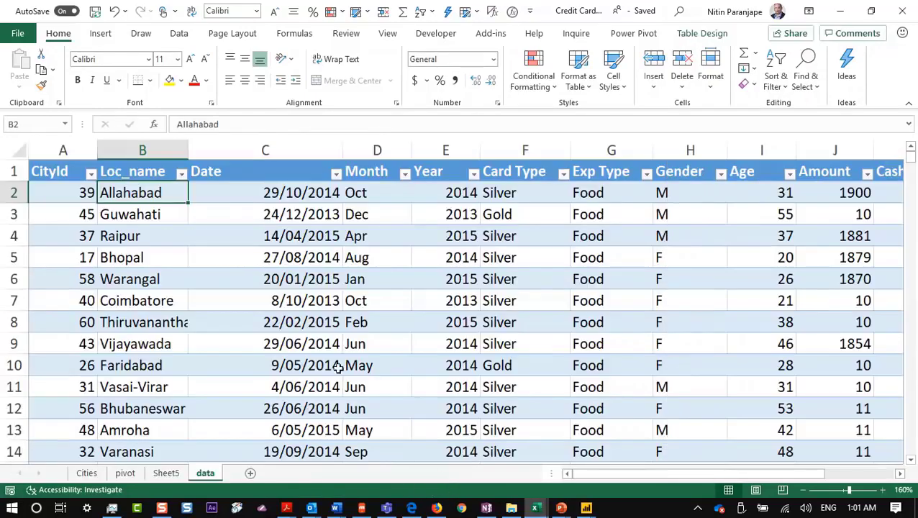
{"action": "left_click", "coordinate": [193, 261]}
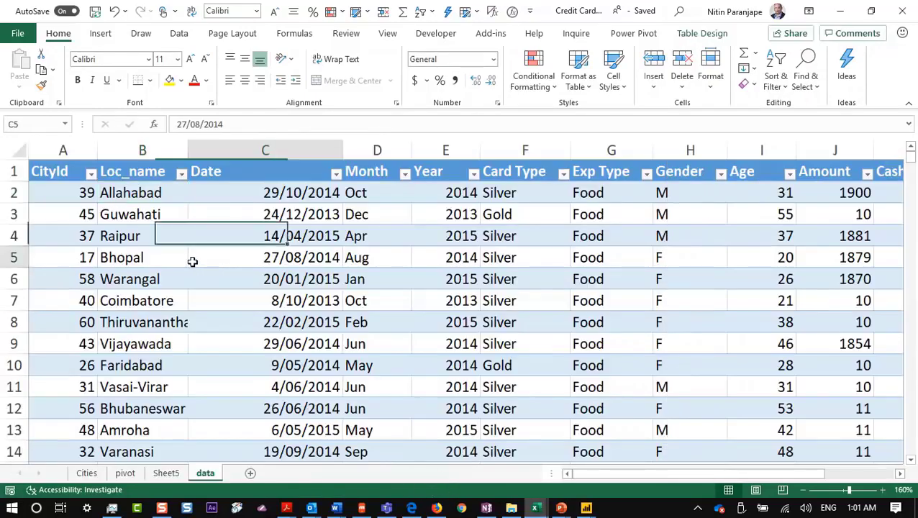
{"action": "left_click", "coordinate": [92, 35]}
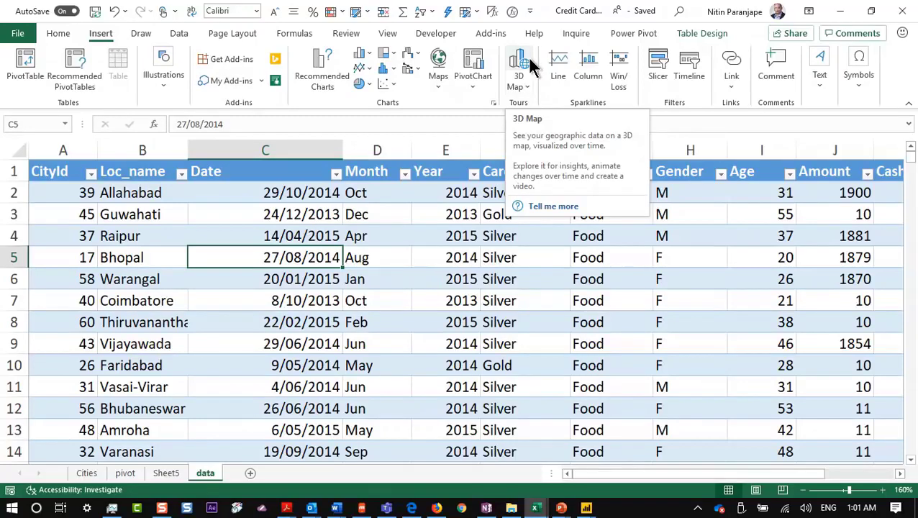
{"action": "left_click", "coordinate": [529, 60]}
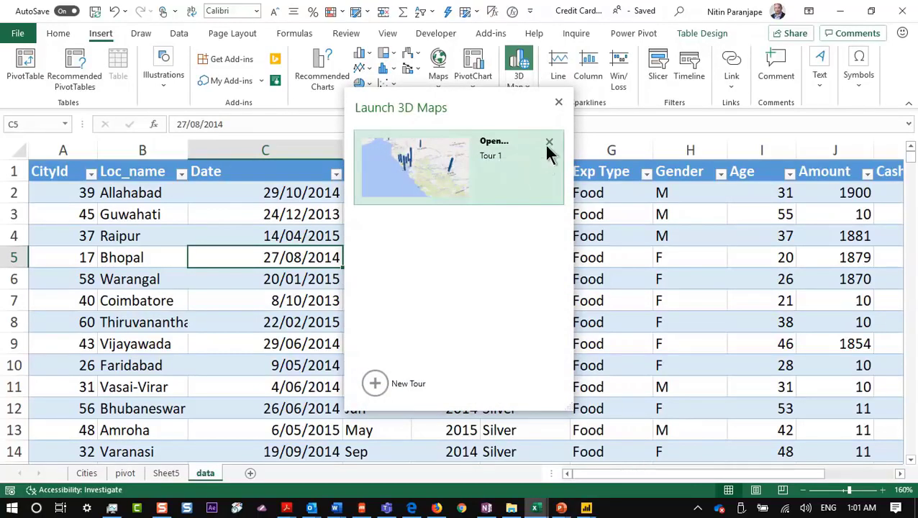
{"action": "left_click", "coordinate": [549, 142]}
{"action": "left_click", "coordinate": [503, 305]}
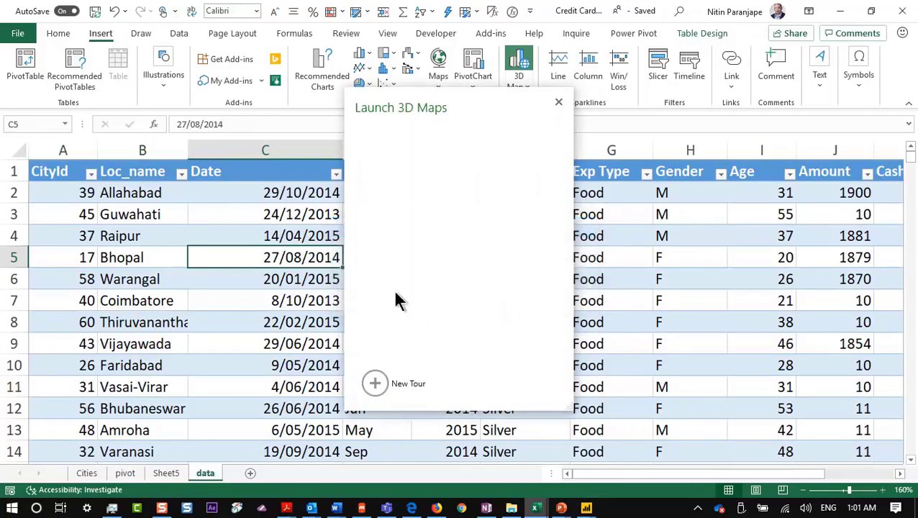
{"action": "left_click", "coordinate": [375, 383]}
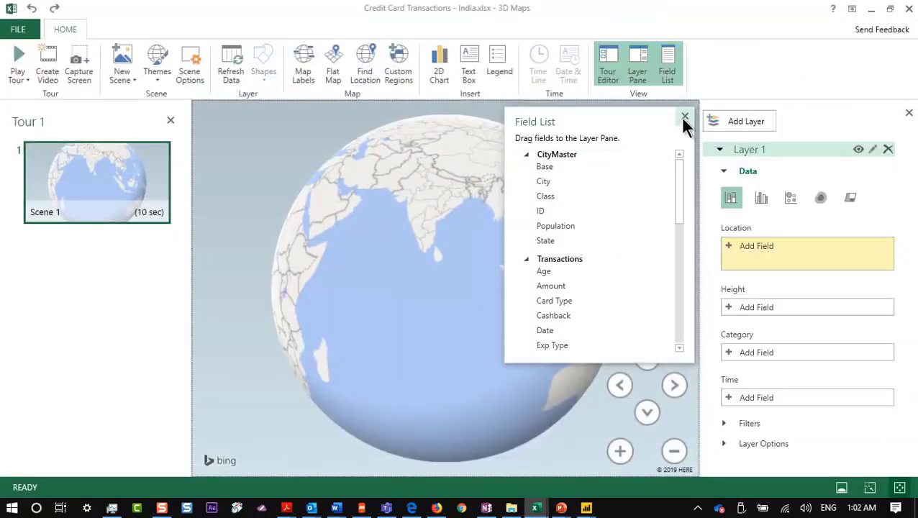
Close the floating Field List and show map labels on the globe, with India brought into close view.
{"action": "left_click", "coordinate": [685, 117]}
{"action": "left_click_drag", "start_coordinate": [629, 160], "coordinate": [431, 199]}
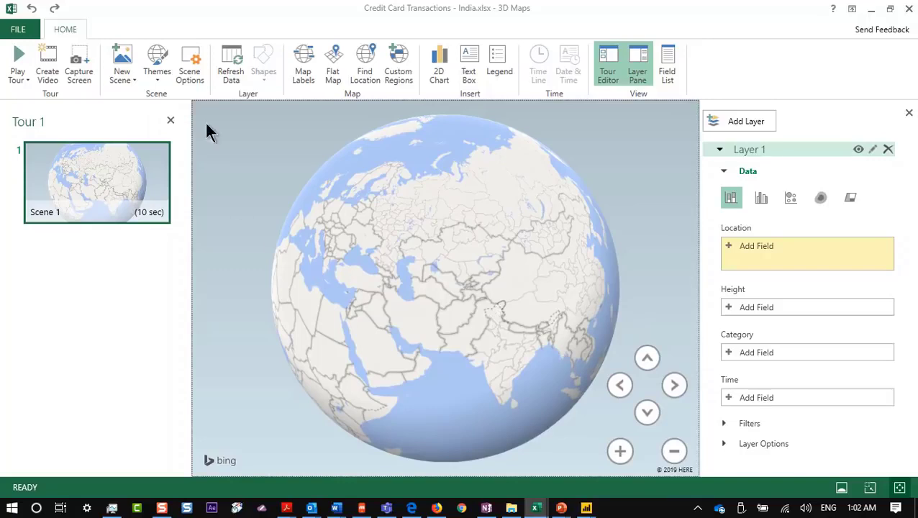
{"action": "left_click", "coordinate": [305, 80]}
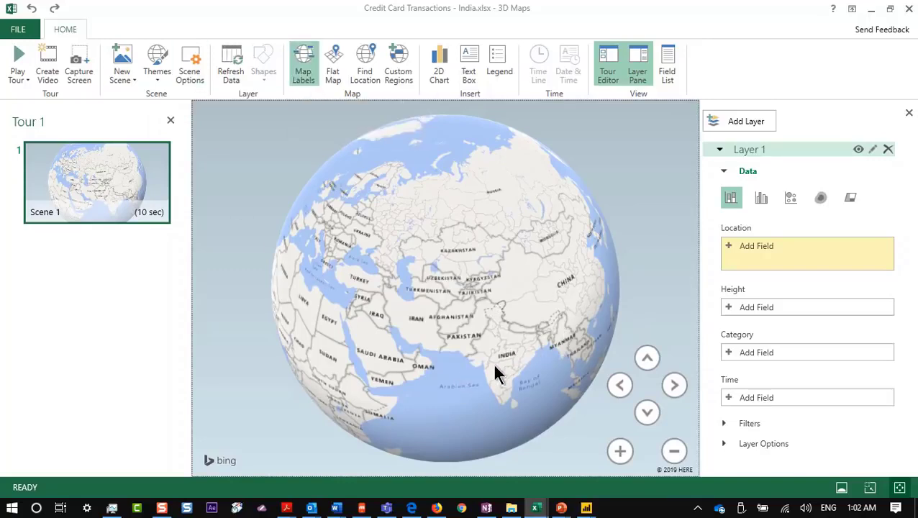
{"action": "scroll", "coordinate": [494, 371], "scroll_direction": "up", "scroll_amount": 5}
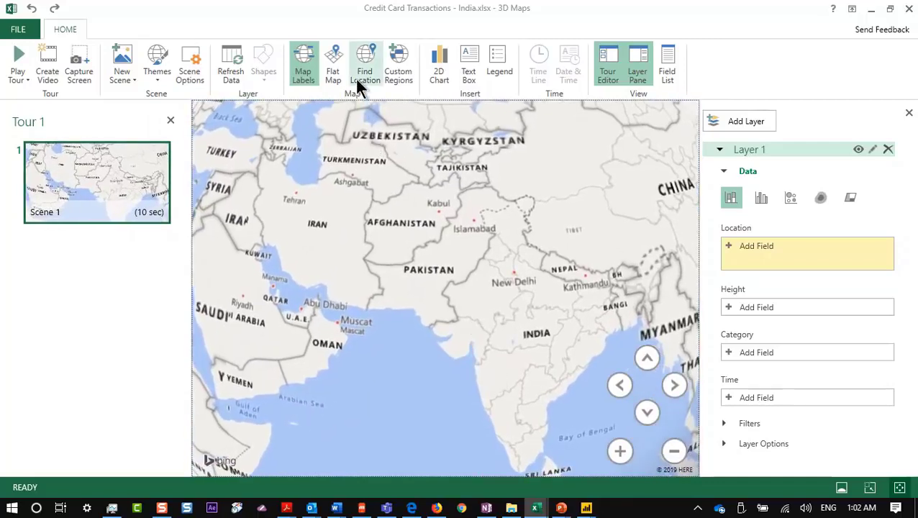
Find "gateway of india" on the map and zoom back out until the whole globe is in view.
{"action": "left_click", "coordinate": [361, 80]}
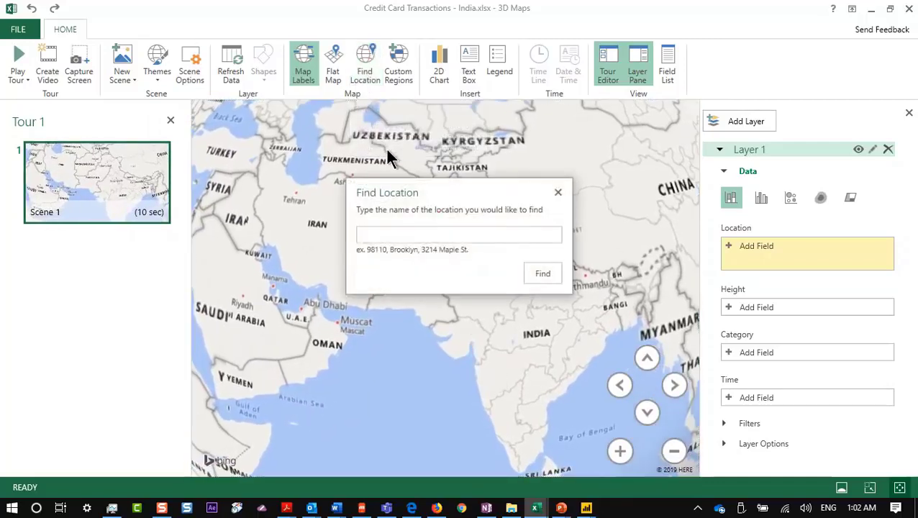
{"action": "type", "text": "gateway of india"}
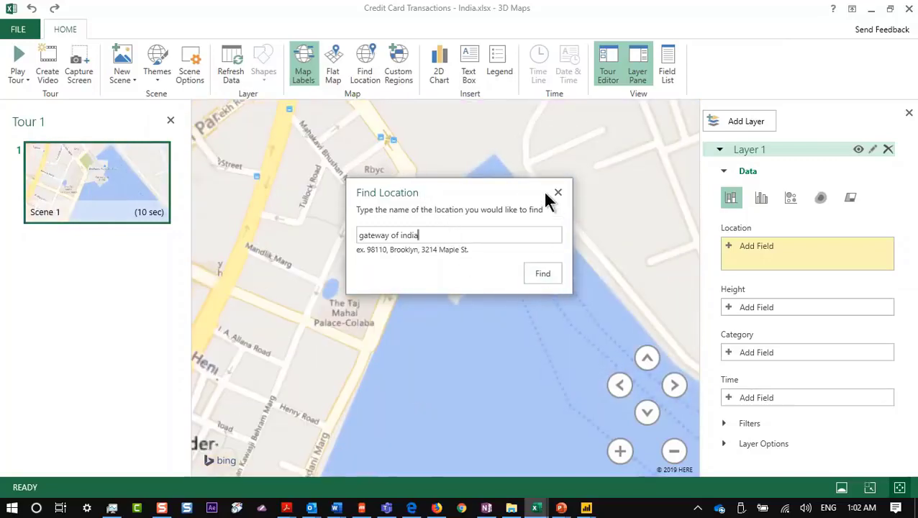
{"action": "left_click", "coordinate": [557, 192]}
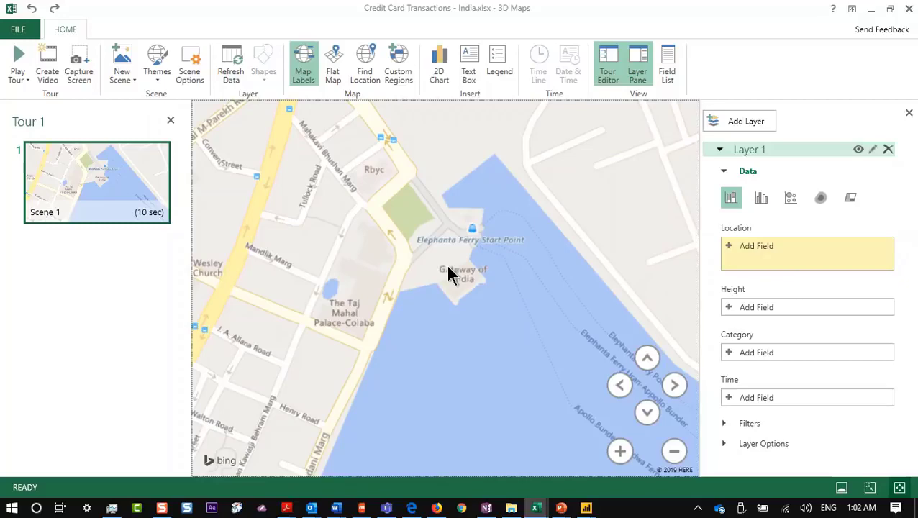
{"action": "scroll", "coordinate": [449, 267], "scroll_direction": "down", "scroll_amount": 5}
{"action": "scroll", "coordinate": [449, 274], "scroll_direction": "down", "scroll_amount": 5}
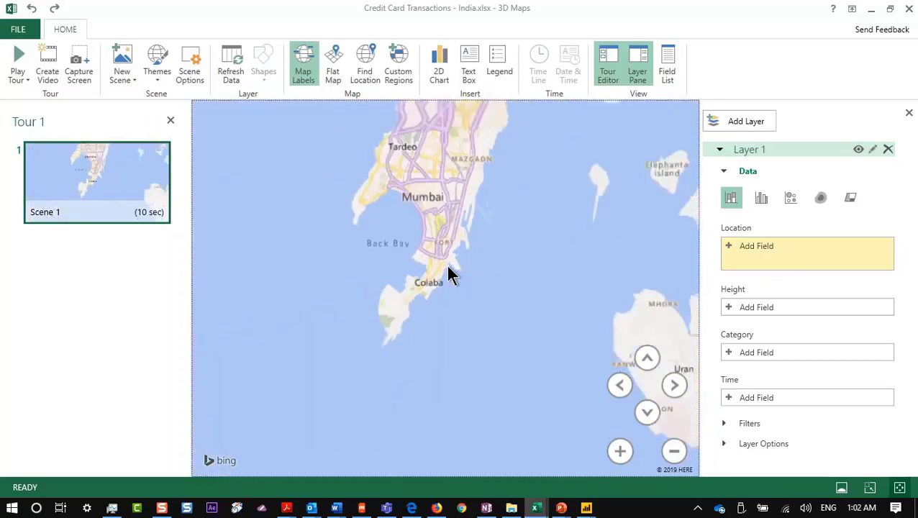
{"action": "scroll", "coordinate": [451, 273], "scroll_direction": "down", "scroll_amount": 8}
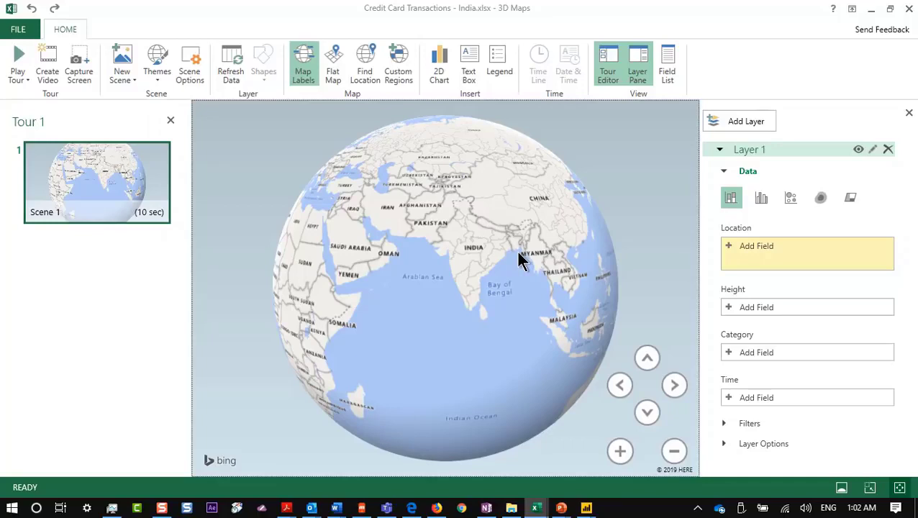
Add the Transactions table's Loc_name as Layer 1's location field and set its geographic type to City.
{"action": "left_click", "coordinate": [772, 245]}
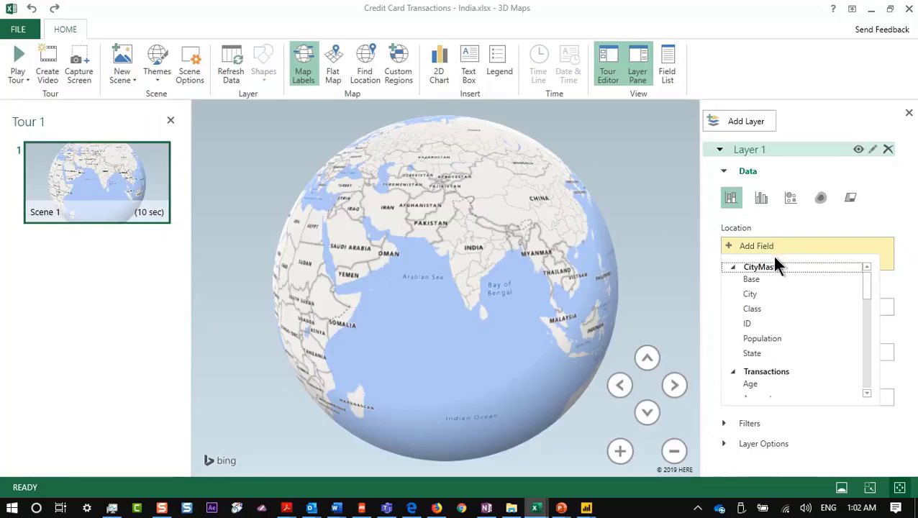
{"action": "left_click_drag", "start_coordinate": [870, 289], "coordinate": [867, 344]}
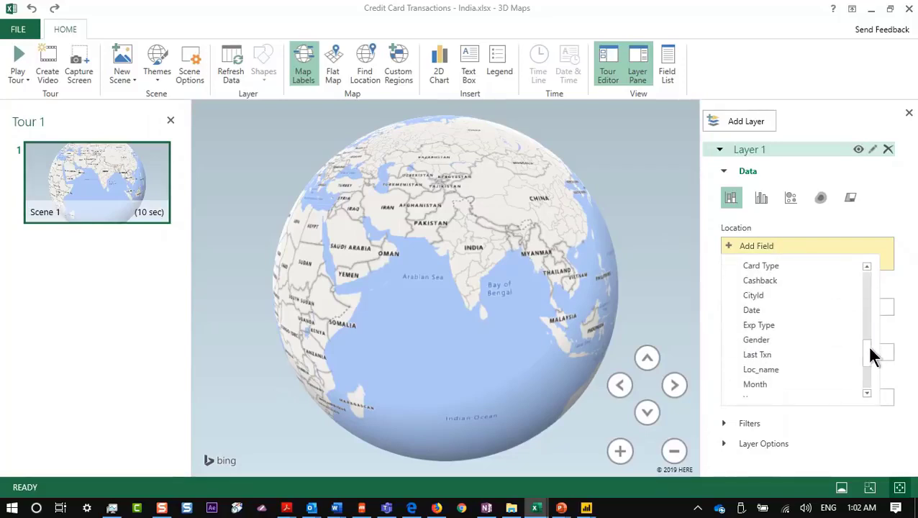
{"action": "left_click", "coordinate": [770, 369]}
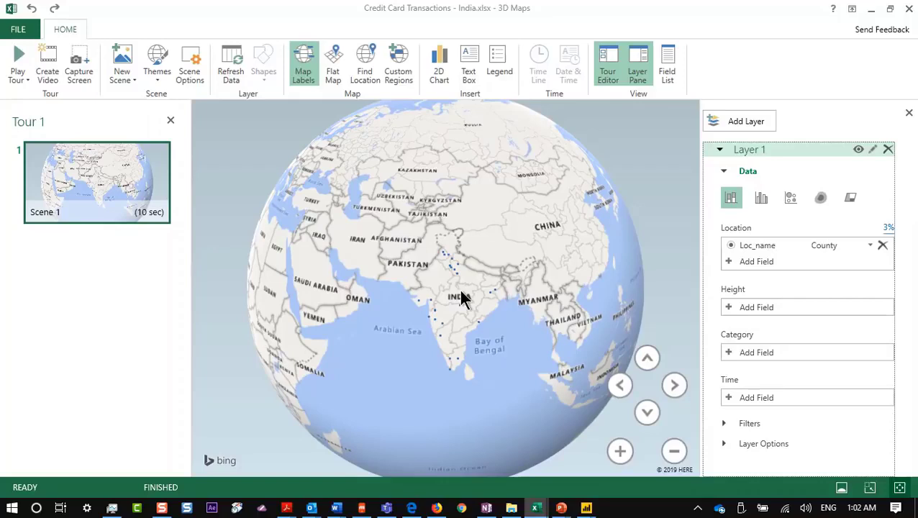
{"action": "left_click", "coordinate": [870, 246]}
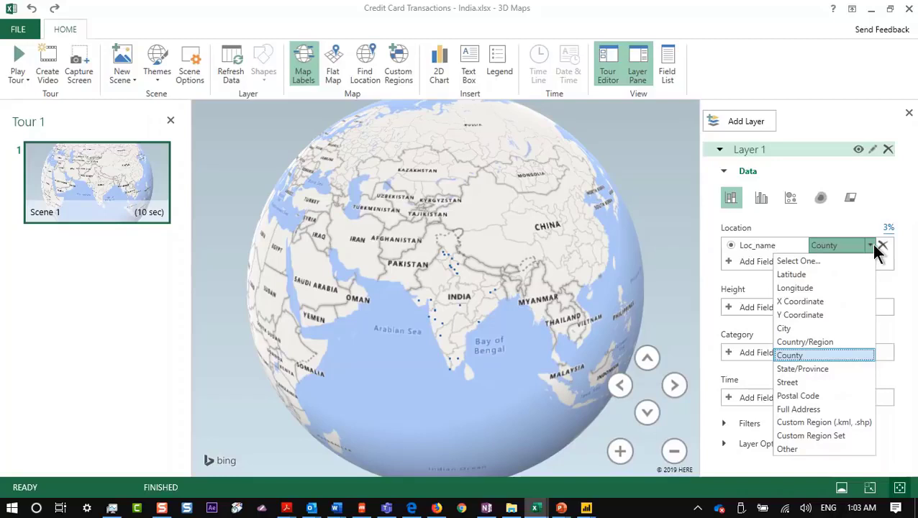
{"action": "left_click", "coordinate": [810, 333]}
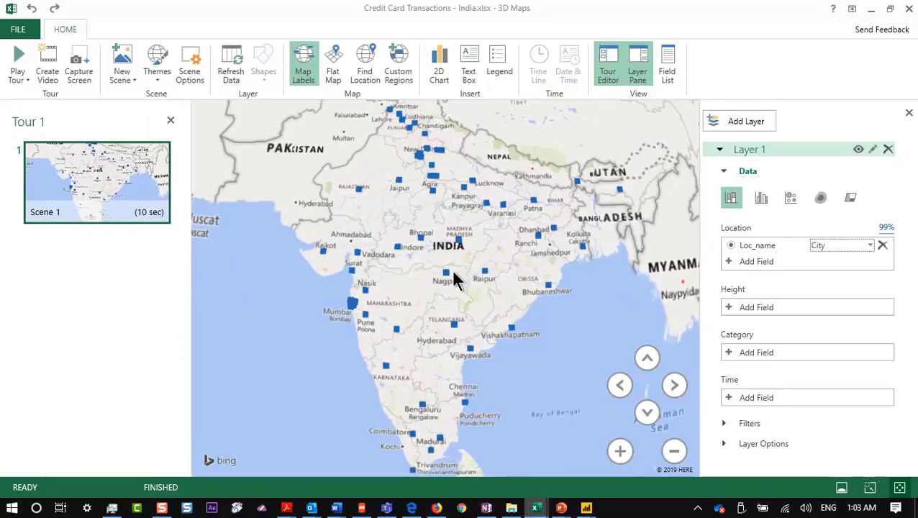
Use the sum of Amount as the column height in Layer 1 and delete the map legend.
{"action": "left_click", "coordinate": [740, 305]}
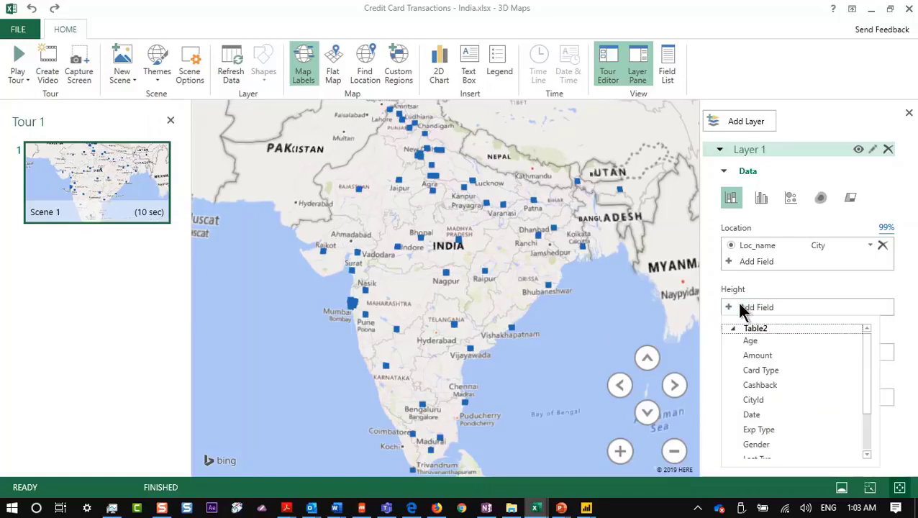
{"action": "left_click", "coordinate": [758, 356]}
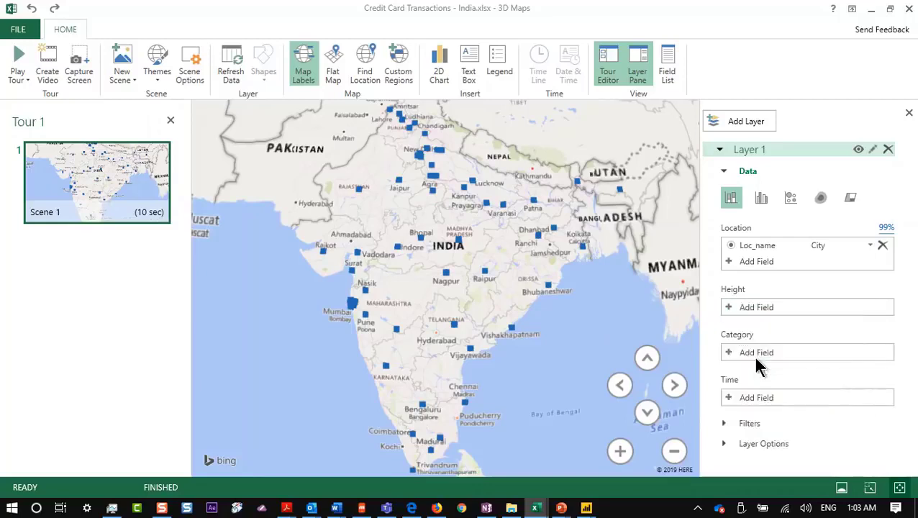
{"action": "left_click", "coordinate": [387, 403]}
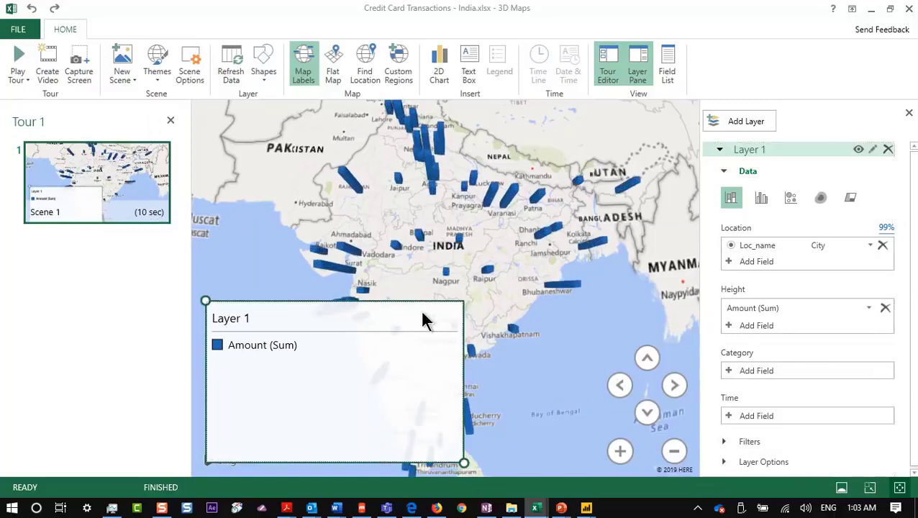
{"action": "key", "text": "Delete"}
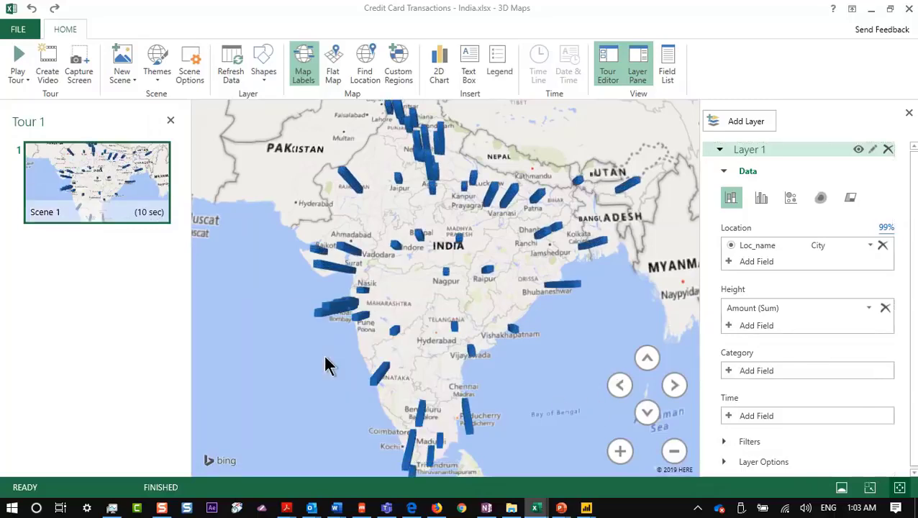
Examine the Amount columns in a tilted 3D view of India, closing in on the cities around Mumbai.
{"action": "left_click_drag", "start_coordinate": [431, 353], "coordinate": [447, 384]}
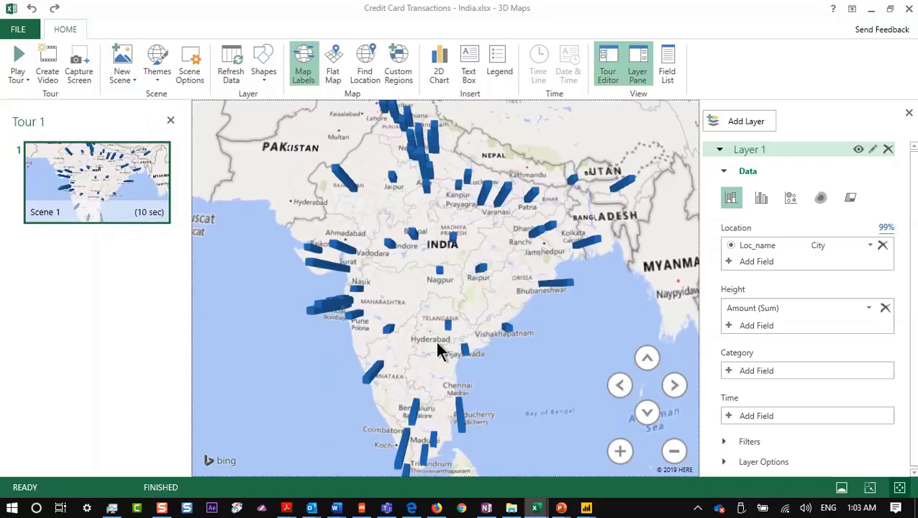
{"action": "left_click", "coordinate": [650, 414]}
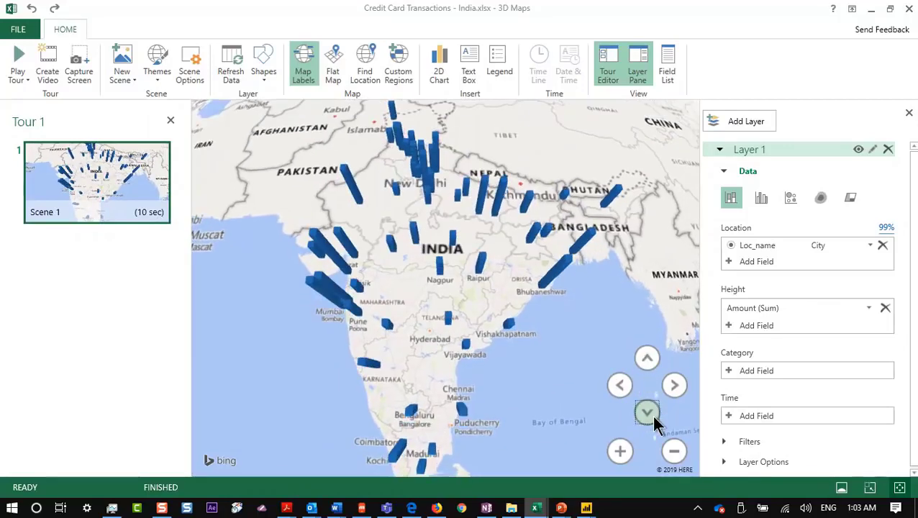
{"action": "left_click", "coordinate": [651, 414]}
{"action": "left_click", "coordinate": [650, 413]}
{"action": "left_click", "coordinate": [652, 415]}
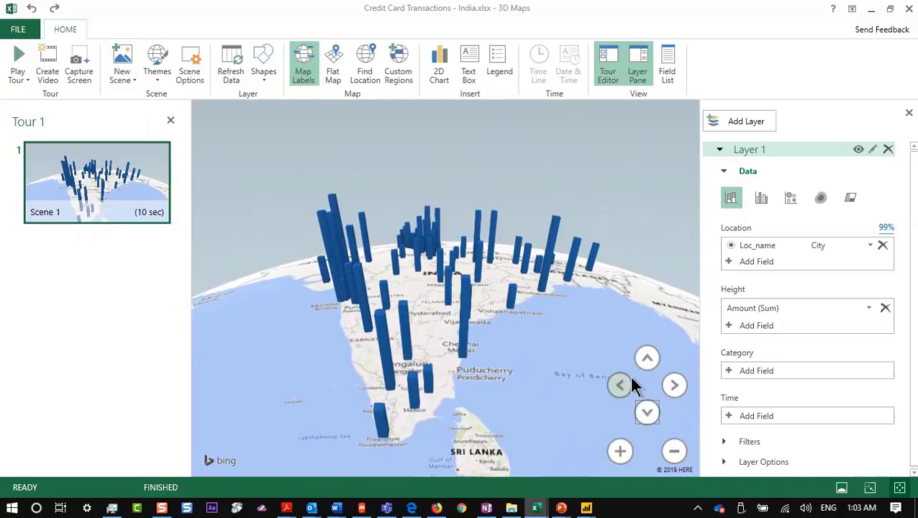
{"action": "left_click", "coordinate": [621, 385]}
{"action": "scroll", "coordinate": [314, 287], "scroll_direction": "up", "scroll_amount": 5}
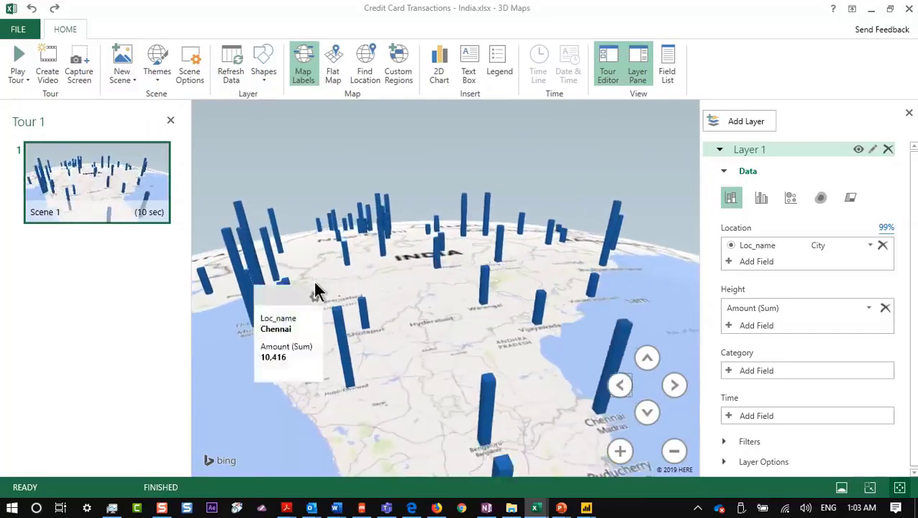
{"action": "scroll", "coordinate": [418, 286], "scroll_direction": "up", "scroll_amount": 5}
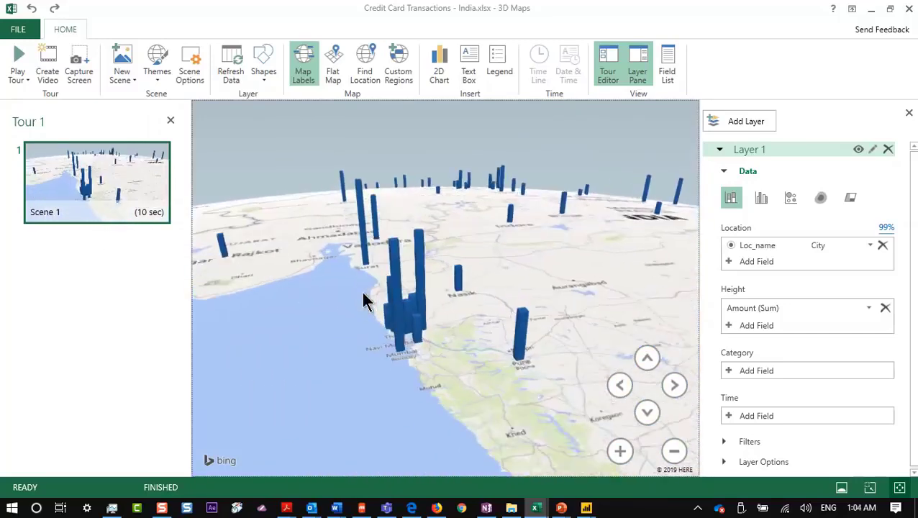
{"action": "left_click_drag", "start_coordinate": [369, 301], "coordinate": [327, 244]}
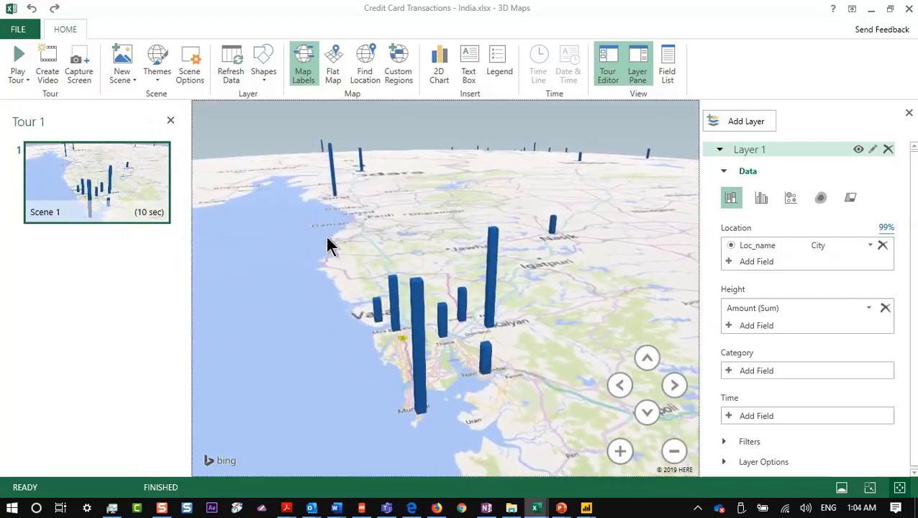
{"action": "mouse_move", "coordinate": [417, 319]}
{"action": "key", "text": "alt"}
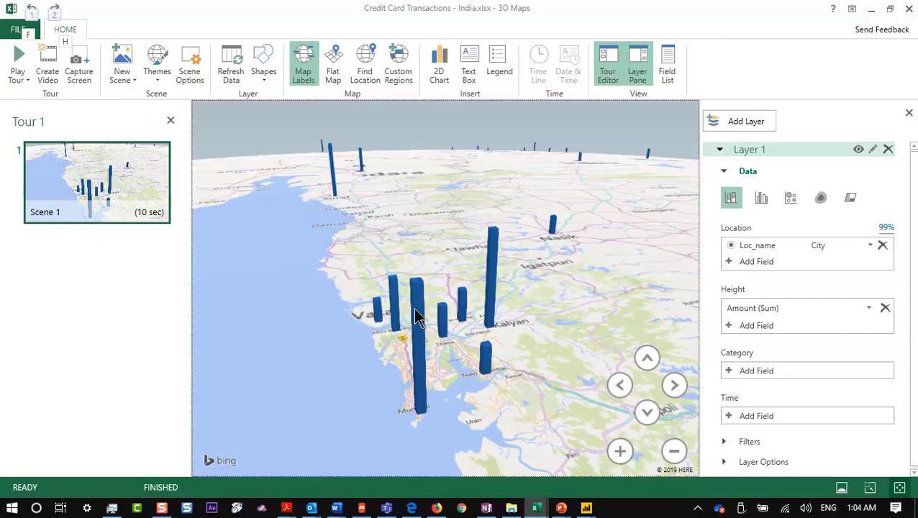
{"action": "key", "text": "alt+Tab"}
{"action": "key", "text": "Tab"}
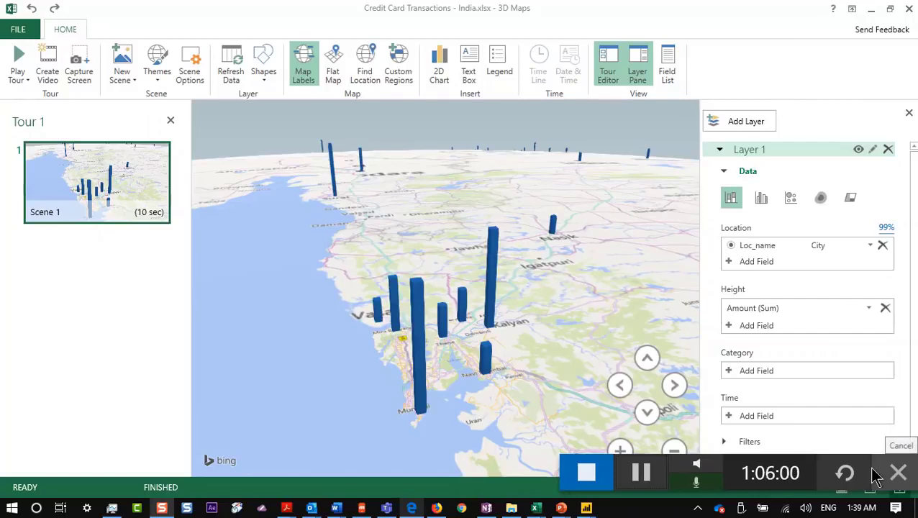
{"action": "left_click_drag", "start_coordinate": [789, 486], "coordinate": [680, 486]}
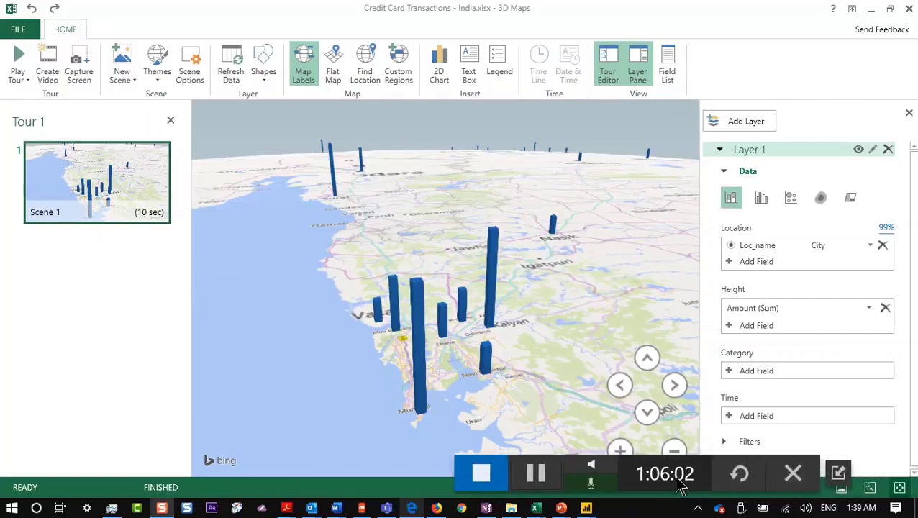
{"action": "left_click", "coordinate": [838, 472]}
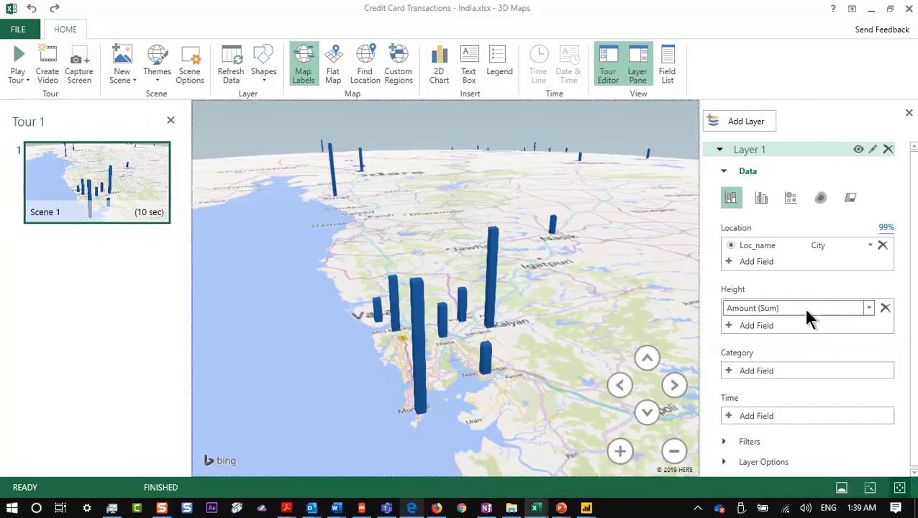
Minimise 3D Maps to return to the transaction table on the data sheet, with a brief look at the Learning page in OneNote.
{"action": "left_click", "coordinate": [871, 9]}
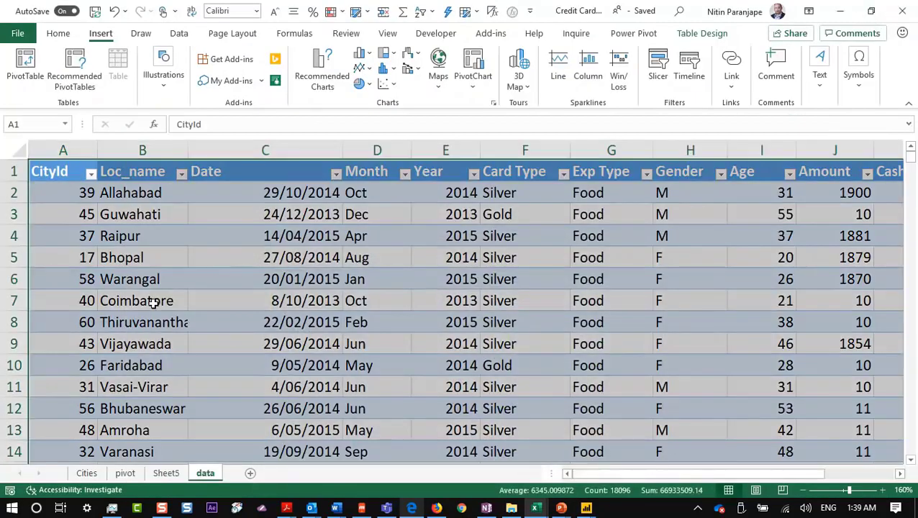
{"action": "left_click", "coordinate": [154, 303]}
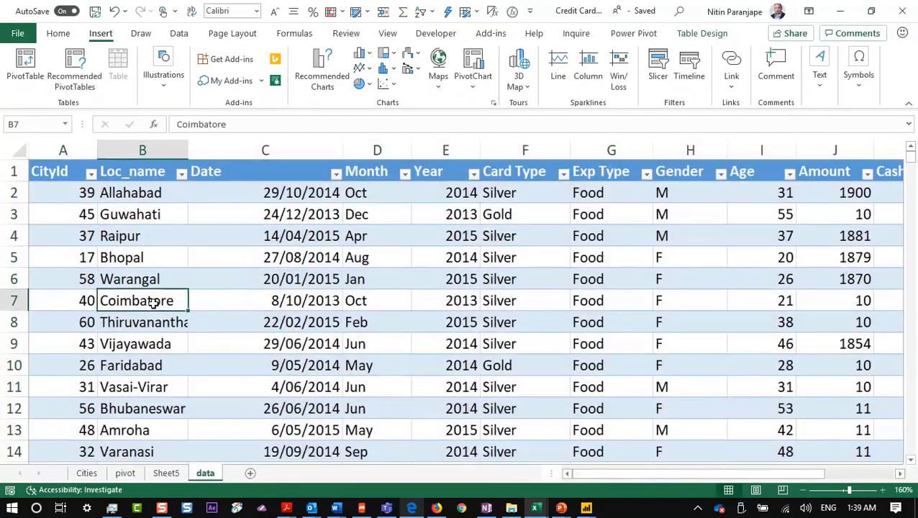
{"action": "left_click", "coordinate": [486, 508]}
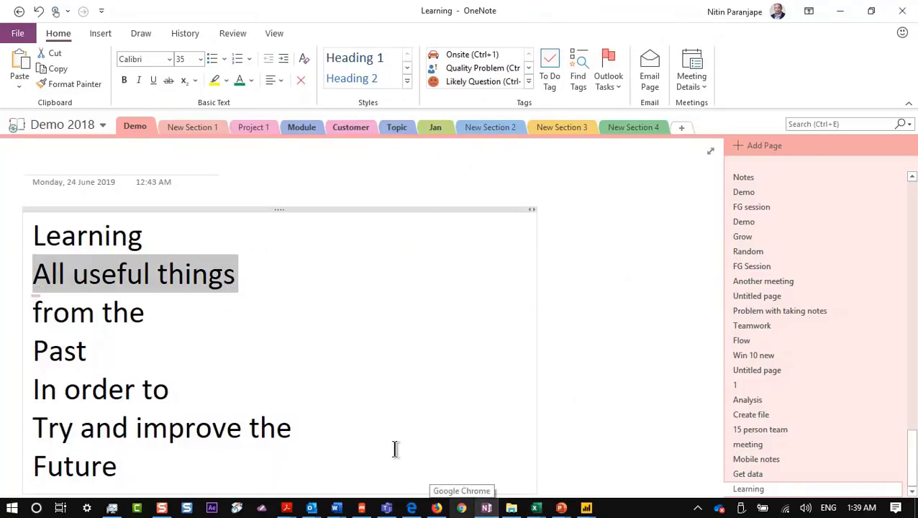
{"action": "mouse_move", "coordinate": [535, 508]}
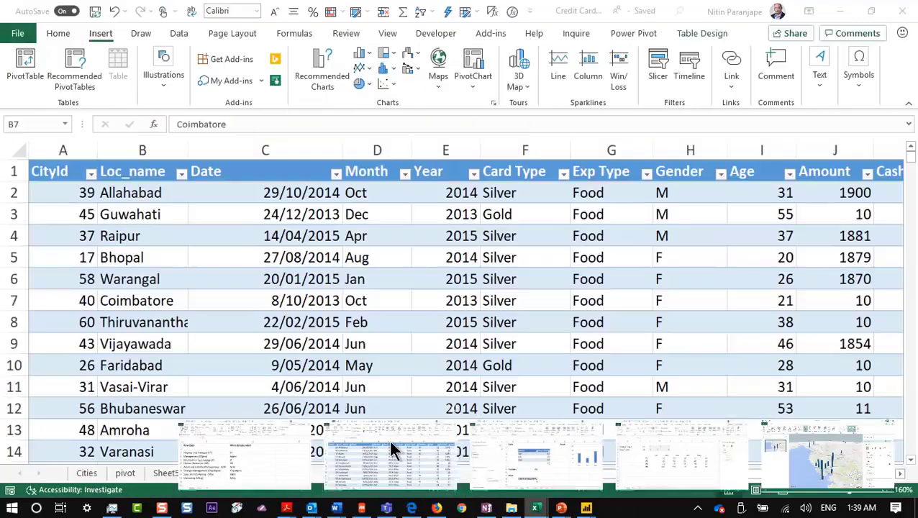
{"action": "left_click", "coordinate": [390, 442]}
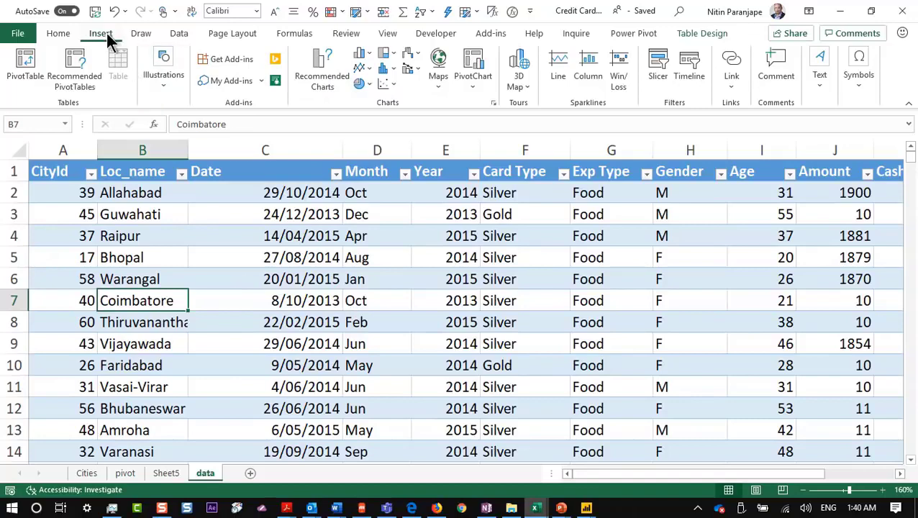
Generate Ideas for the transaction table and review the suggested PivotTables and charts.
{"action": "left_click", "coordinate": [59, 36]}
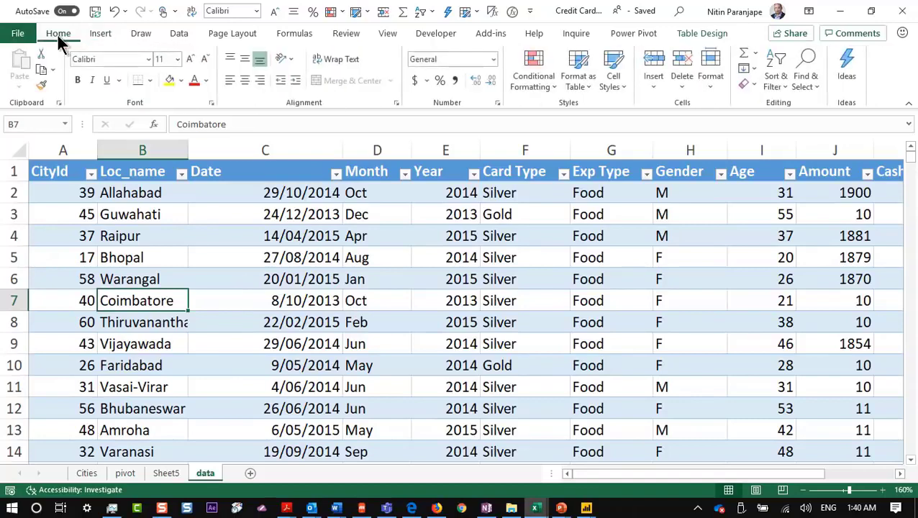
{"action": "left_click", "coordinate": [850, 71]}
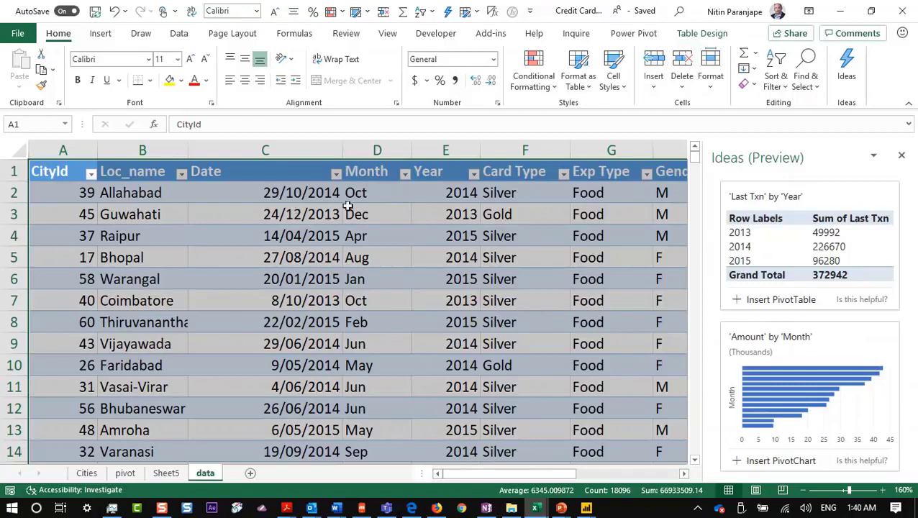
{"action": "scroll", "coordinate": [832, 314], "scroll_direction": "down", "scroll_amount": 5}
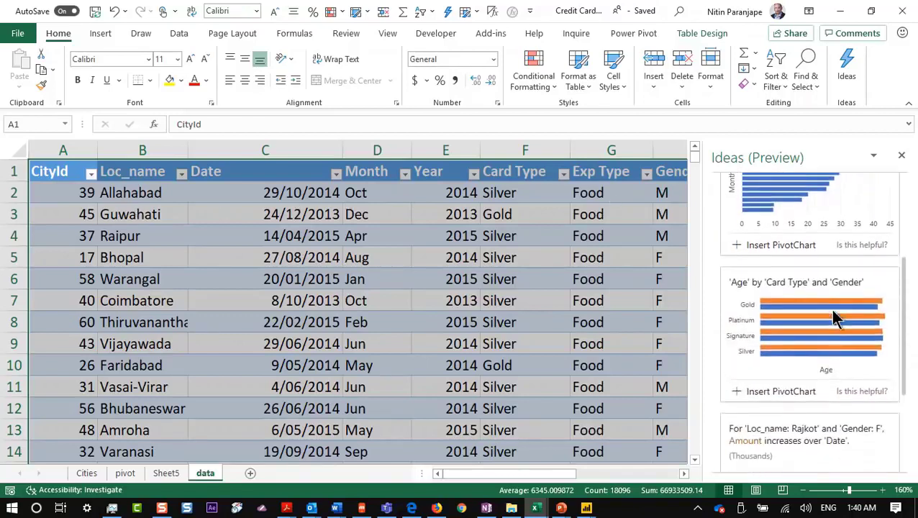
{"action": "scroll", "coordinate": [833, 317], "scroll_direction": "down", "scroll_amount": 2}
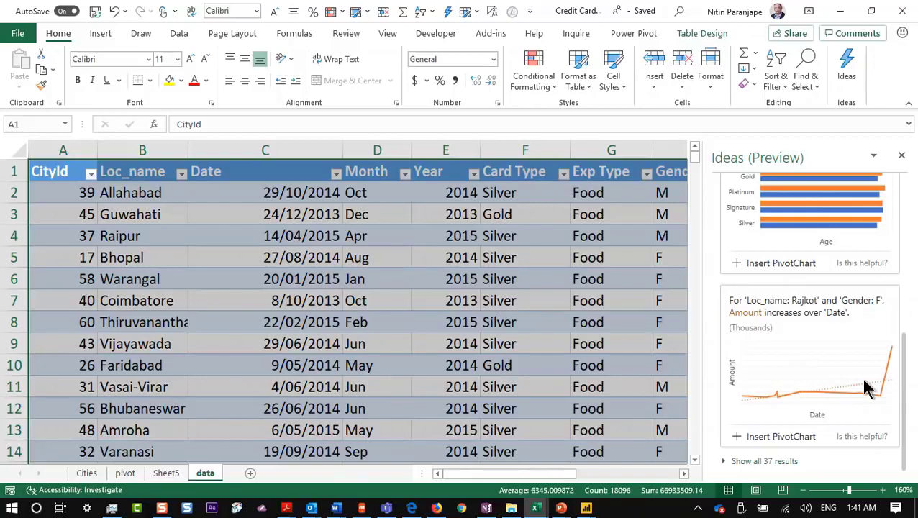
Insert the suggested PivotChart of Amount over Date for Loc_name Rajkot and Gender F, and move it so the whole chart is visible.
{"action": "left_click", "coordinate": [782, 437]}
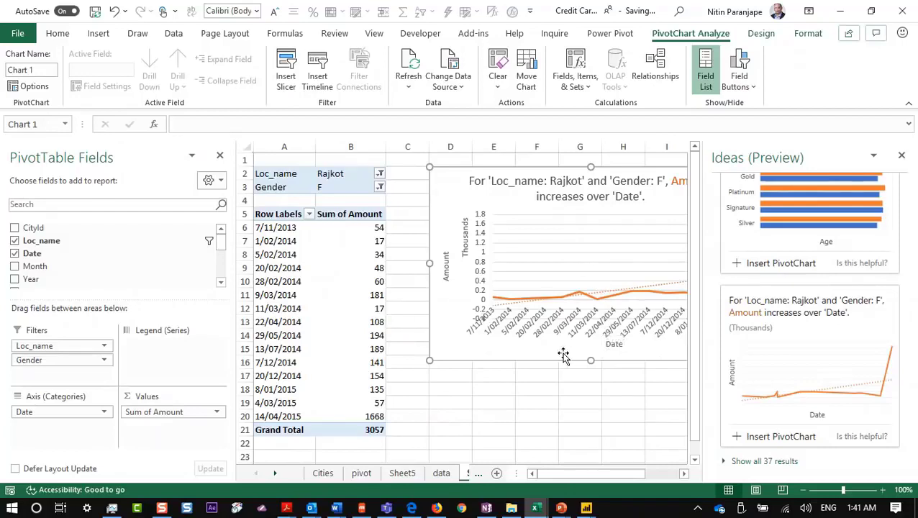
{"action": "left_click_drag", "start_coordinate": [563, 356], "coordinate": [412, 373]}
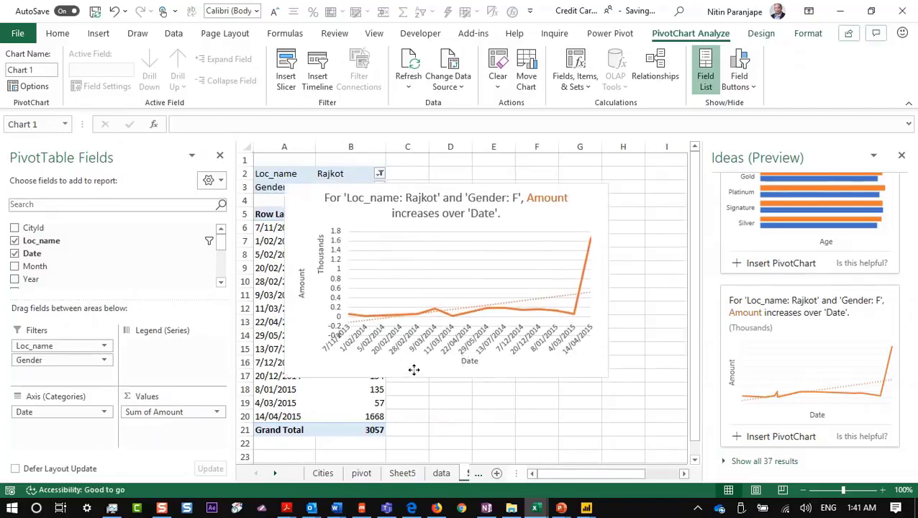
Display the equation and R-squared value for the linear trendline on the Rajkot Amount chart.
{"action": "right_click", "coordinate": [559, 303]}
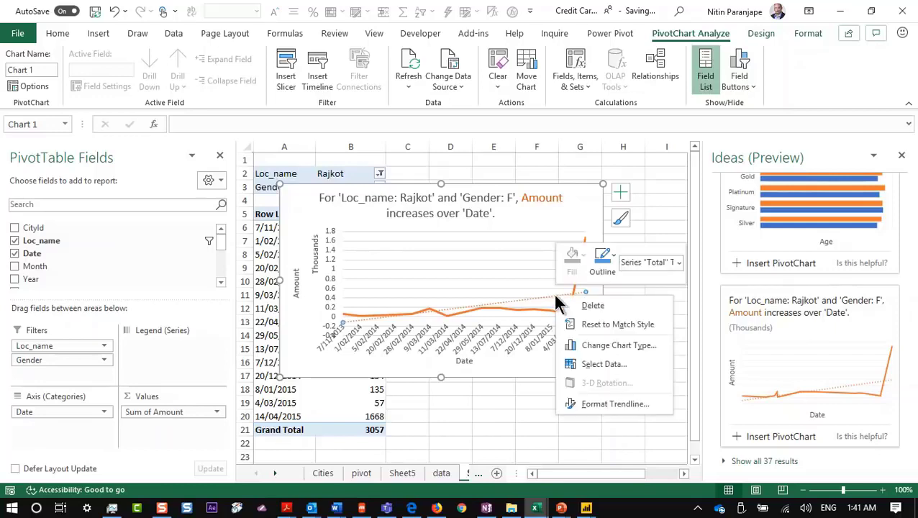
{"action": "left_click", "coordinate": [609, 403]}
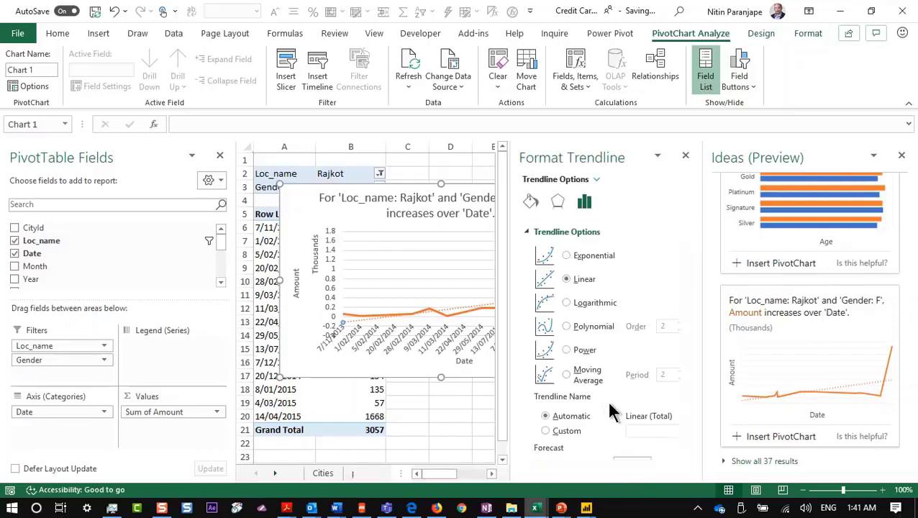
{"action": "scroll", "coordinate": [616, 376], "scroll_direction": "down", "scroll_amount": 3}
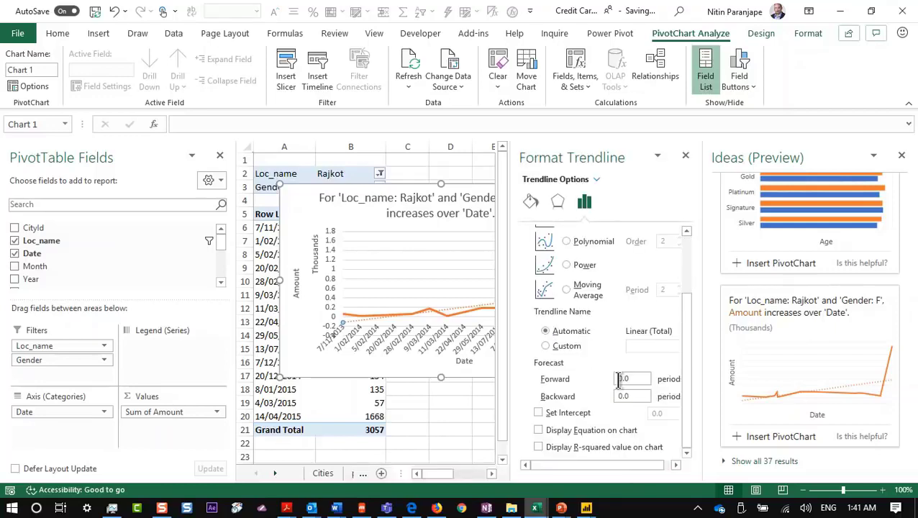
{"action": "left_click", "coordinate": [587, 441]}
{"action": "left_click", "coordinate": [590, 431]}
{"action": "left_click", "coordinate": [686, 157]}
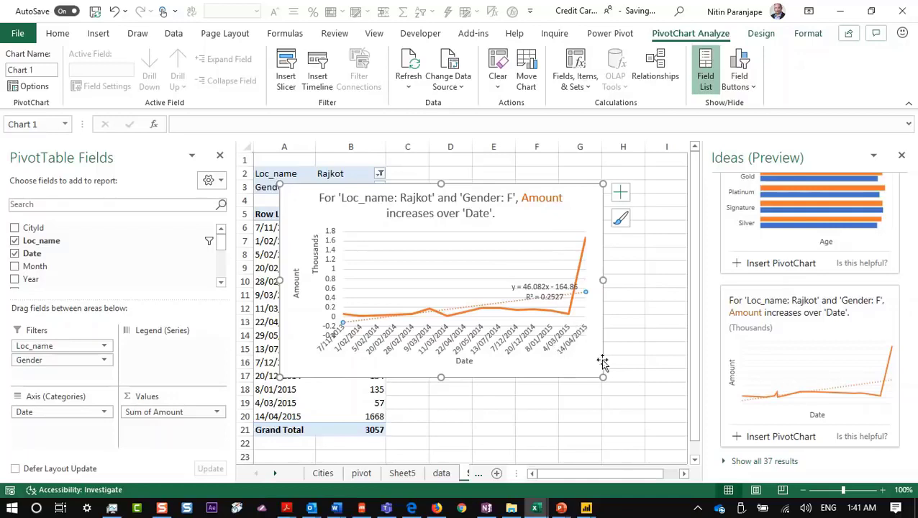
Show all suggested Ideas results and insert the PivotChart of Cashback outliers for Card Type Silver and Gender F.
{"action": "left_click", "coordinate": [768, 461]}
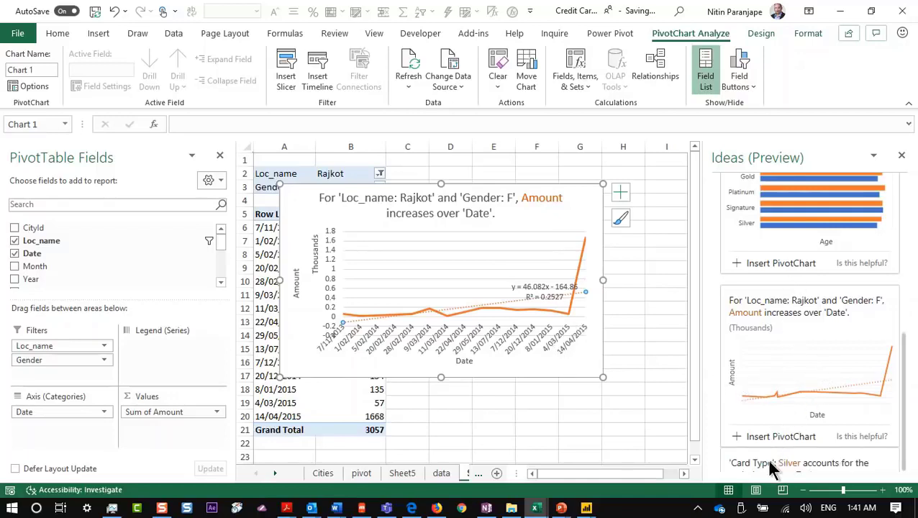
{"action": "scroll", "coordinate": [810, 341], "scroll_direction": "down", "scroll_amount": 3}
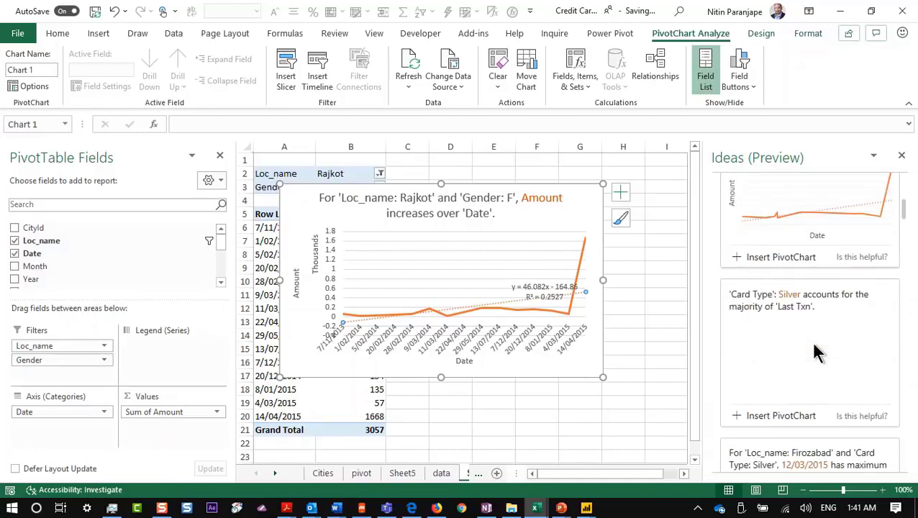
{"action": "scroll", "coordinate": [814, 344], "scroll_direction": "down", "scroll_amount": 3}
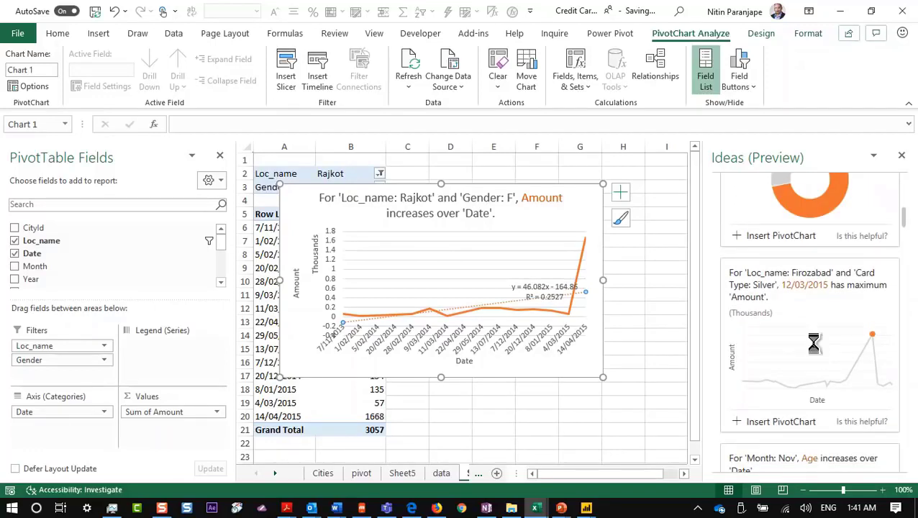
{"action": "scroll", "coordinate": [815, 351], "scroll_direction": "down", "scroll_amount": 3}
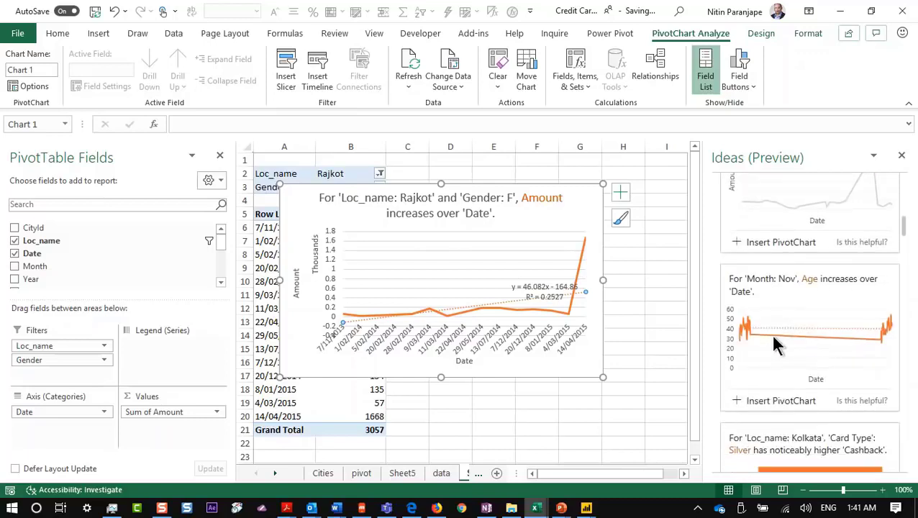
{"action": "scroll", "coordinate": [870, 338], "scroll_direction": "down", "scroll_amount": 6}
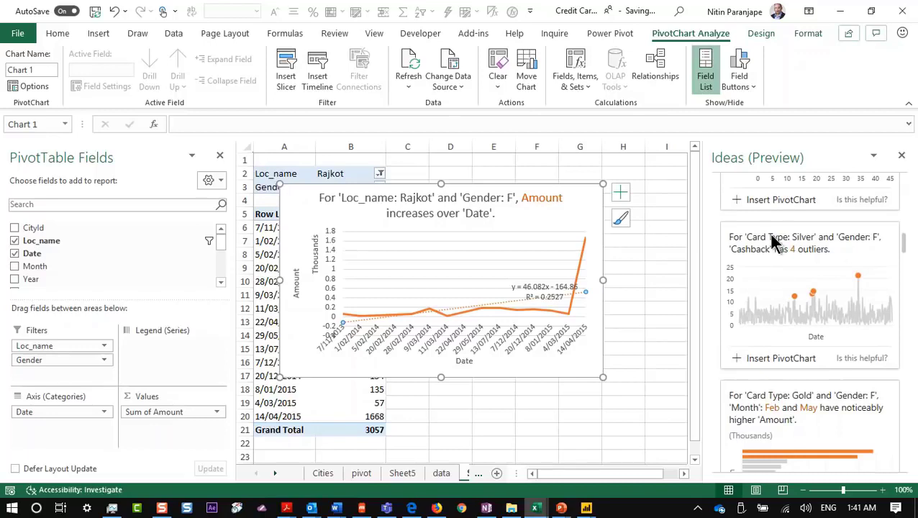
{"action": "left_click", "coordinate": [784, 356]}
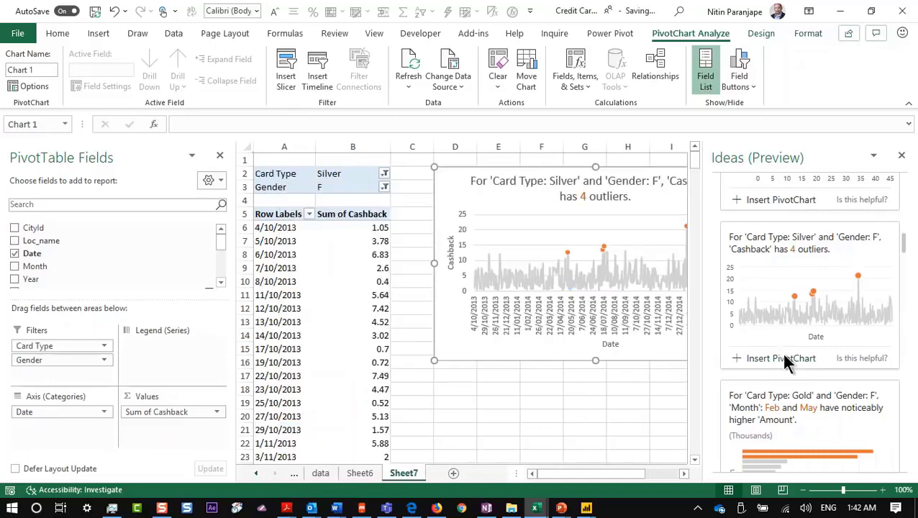
Examine the dates and marked outliers in the inserted Cashback PivotChart, and look at the Gold card suggestion in Ideas.
{"action": "left_click", "coordinate": [276, 244]}
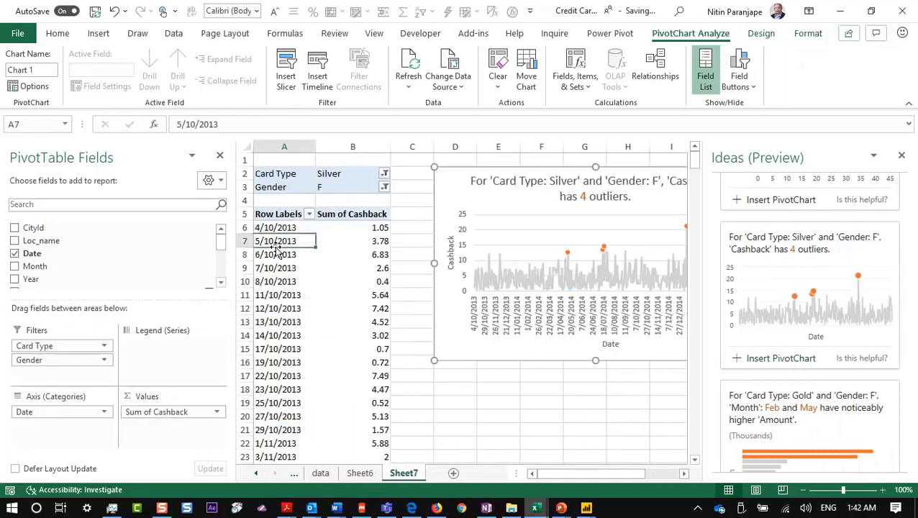
{"action": "left_click", "coordinate": [276, 310]}
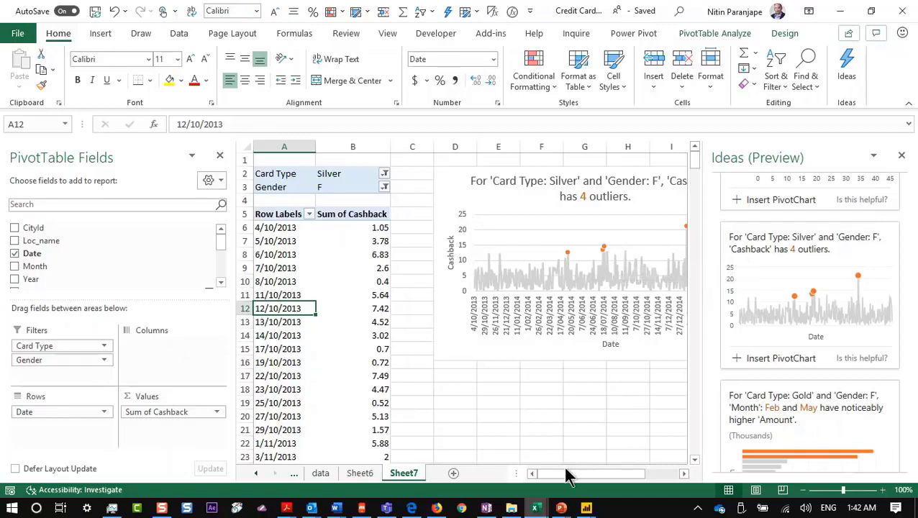
{"action": "left_click_drag", "start_coordinate": [605, 484], "coordinate": [656, 482]}
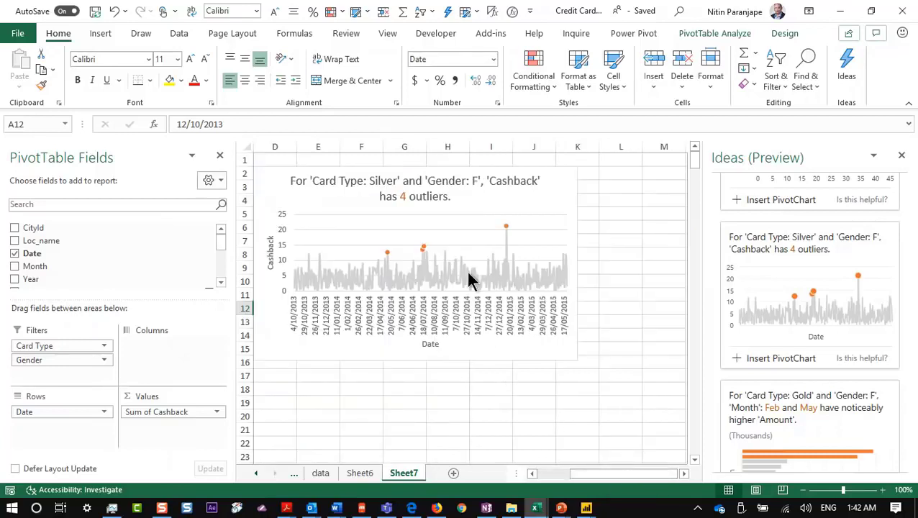
{"action": "mouse_move", "coordinate": [505, 230]}
{"action": "mouse_move", "coordinate": [543, 279]}
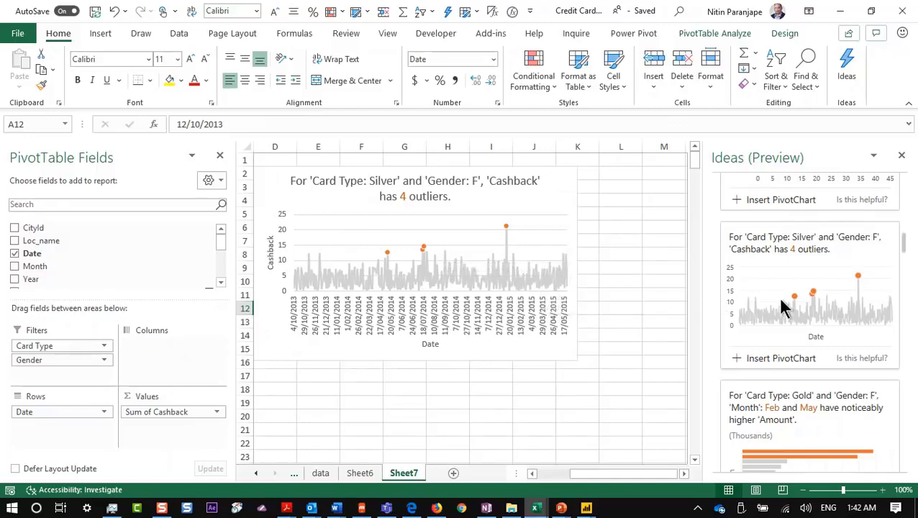
{"action": "scroll", "coordinate": [781, 306], "scroll_direction": "down", "scroll_amount": 2}
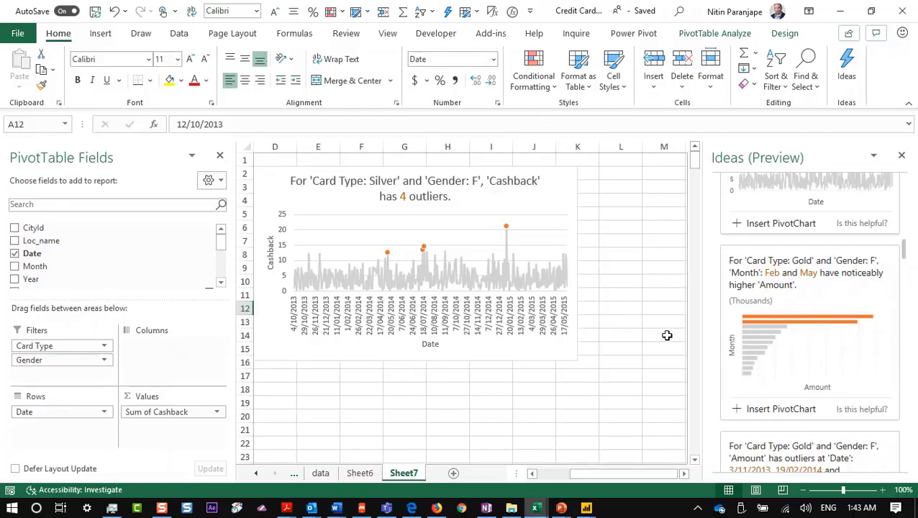
Look briefly at the Learning page in OneNote, and return to Excel with an empty cell below the Cashback chart selected.
{"action": "key", "text": "alt+Tab"}
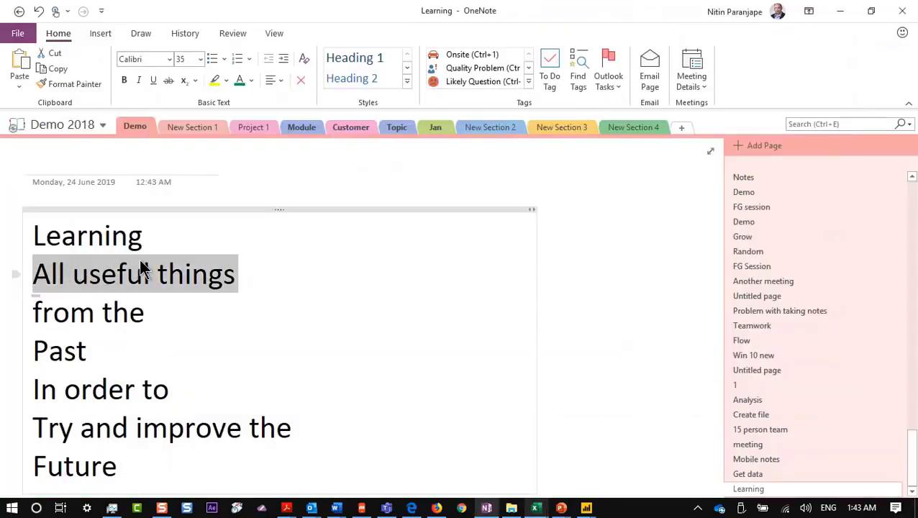
{"action": "key", "text": "alt+Tab"}
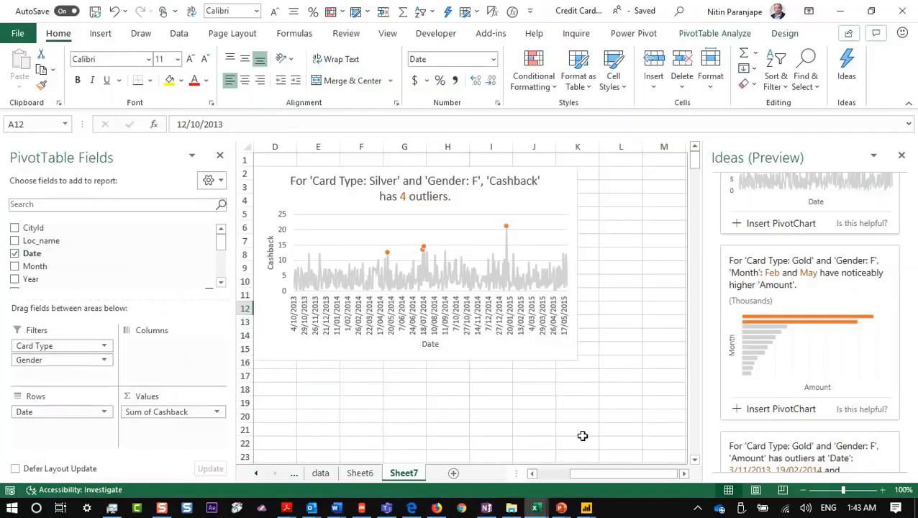
{"action": "left_click", "coordinate": [512, 389]}
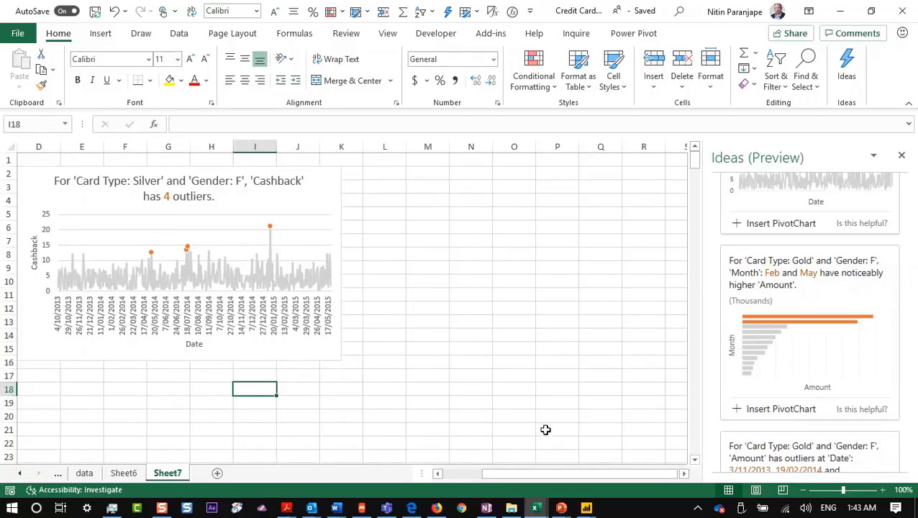
Switch to the Credit Card Transactions report in Power BI Desktop and open its full list of data sources.
{"action": "mouse_move", "coordinate": [586, 509]}
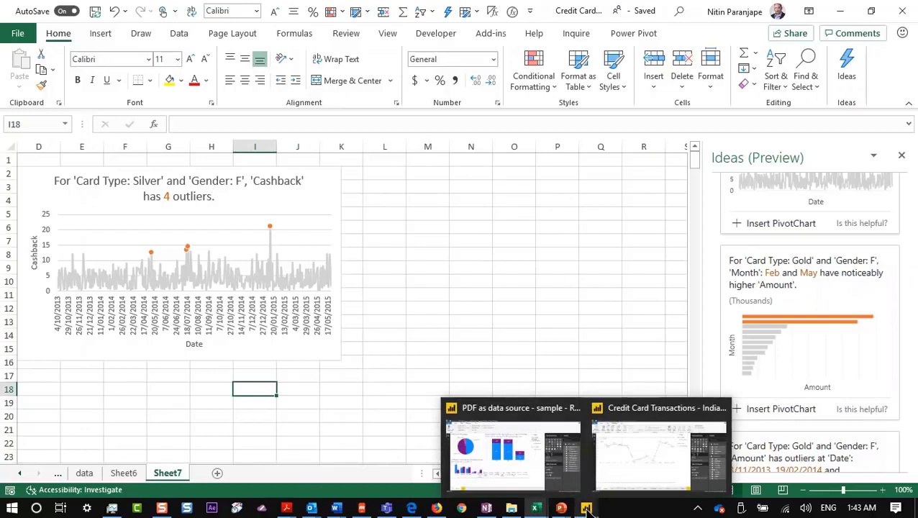
{"action": "left_click", "coordinate": [630, 466]}
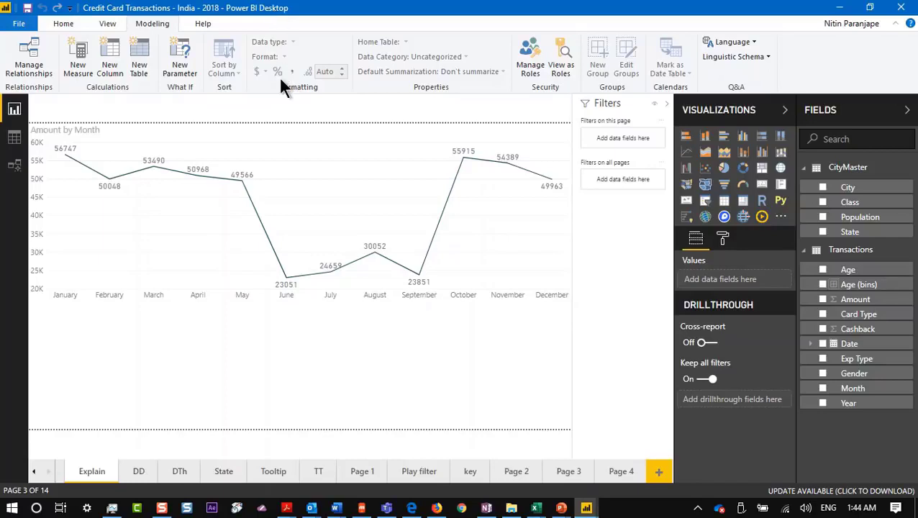
{"action": "left_click", "coordinate": [63, 24]}
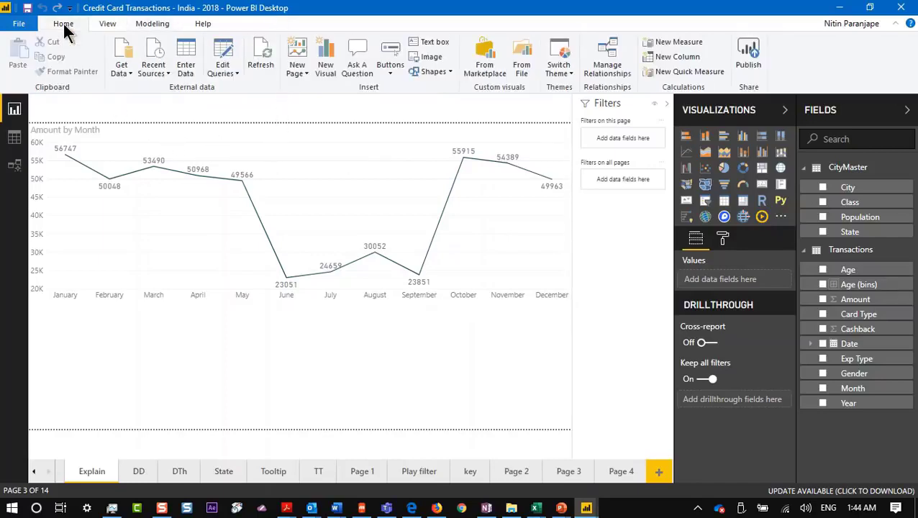
{"action": "left_click", "coordinate": [123, 69]}
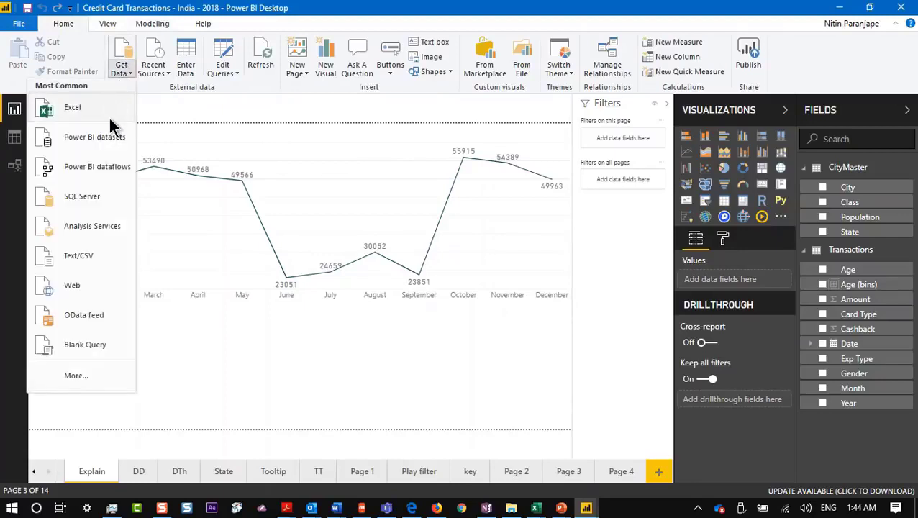
{"action": "left_click", "coordinate": [127, 56]}
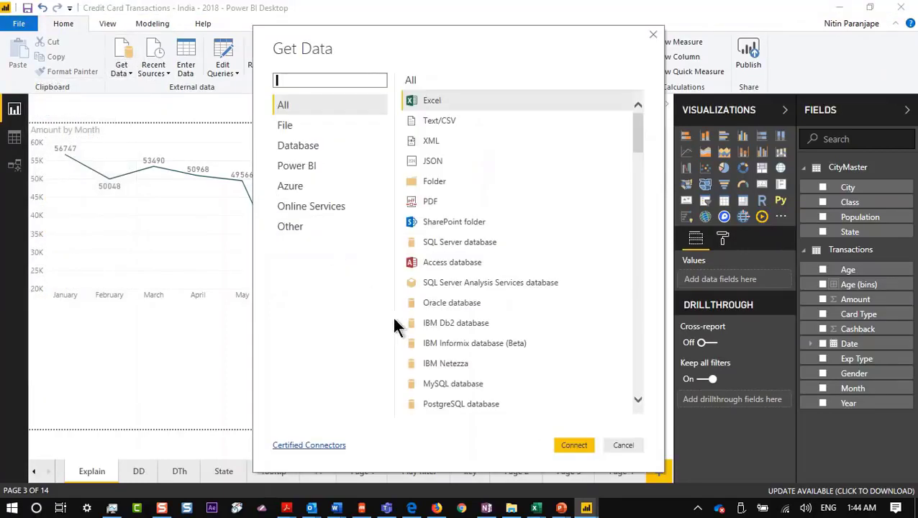
Switch to the Table Demo 2019 workbook in Excel and review its Get Data sources, including files and other sources.
{"action": "mouse_move", "coordinate": [537, 511]}
{"action": "left_click", "coordinate": [522, 469]}
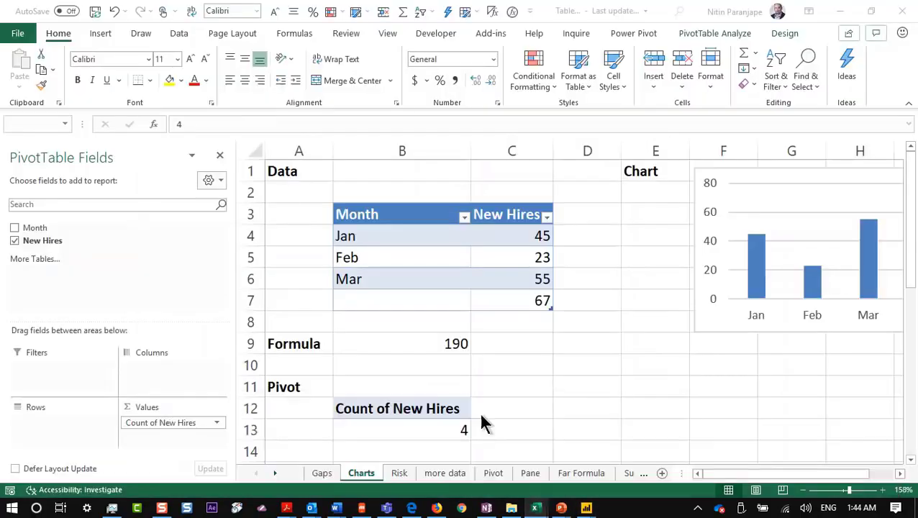
{"action": "left_click", "coordinate": [181, 35]}
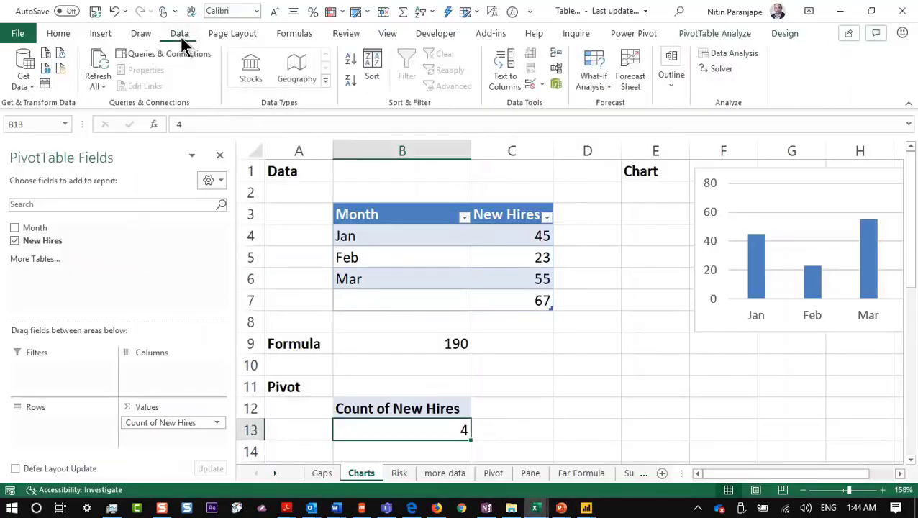
{"action": "left_click", "coordinate": [20, 81]}
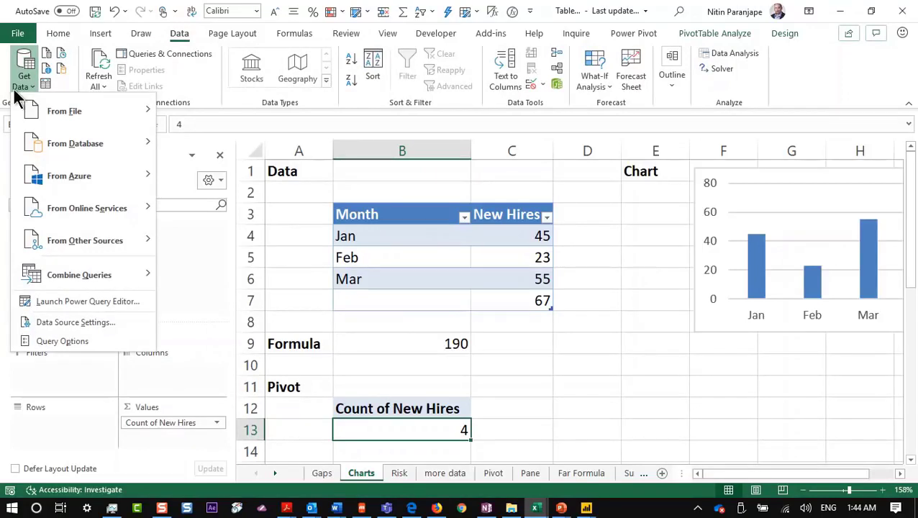
{"action": "mouse_move", "coordinate": [72, 106]}
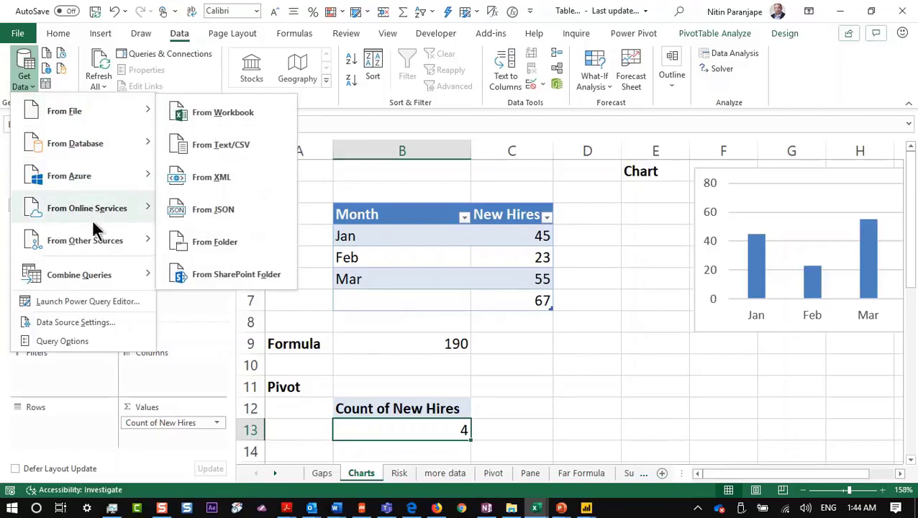
{"action": "mouse_move", "coordinate": [97, 243]}
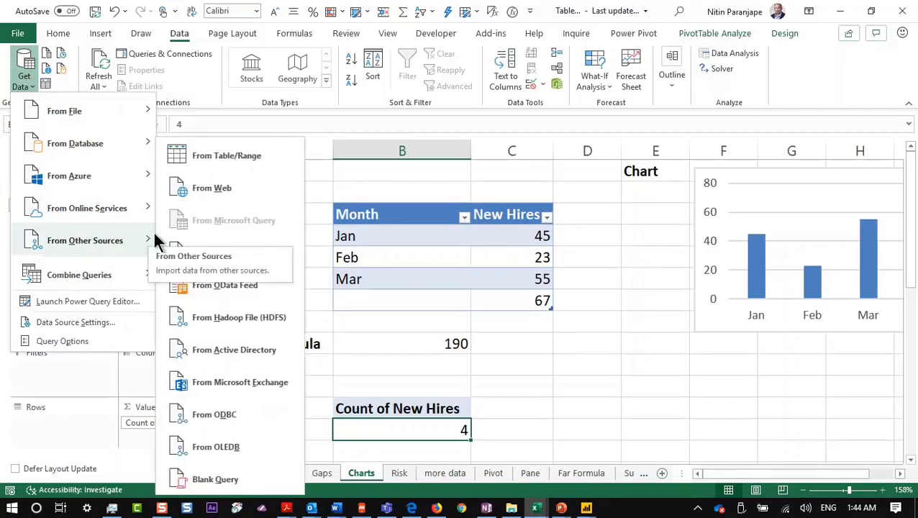
{"action": "left_click", "coordinate": [432, 238]}
Return to the Credit Card Transactions report in Power BI Desktop, review the File data sources, and close the Get Data dialog.
{"action": "mouse_move", "coordinate": [586, 508]}
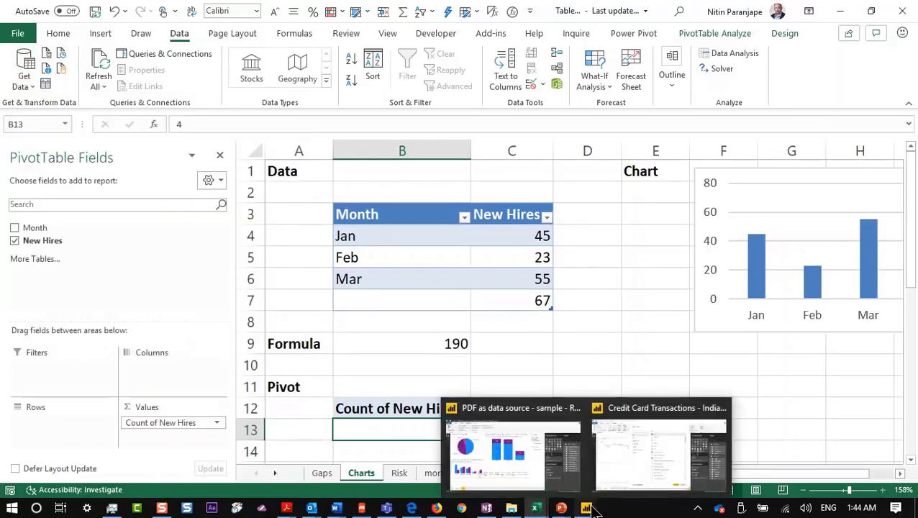
{"action": "left_click", "coordinate": [649, 446]}
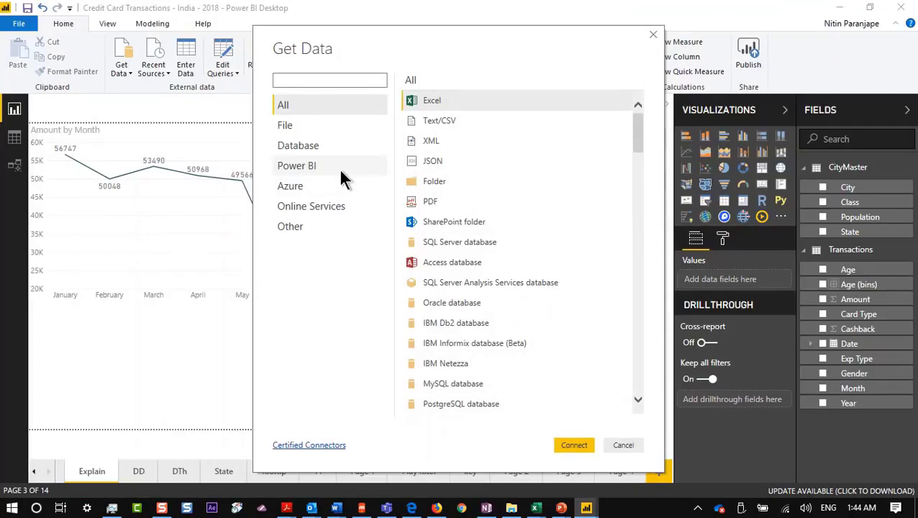
{"action": "left_click", "coordinate": [306, 127]}
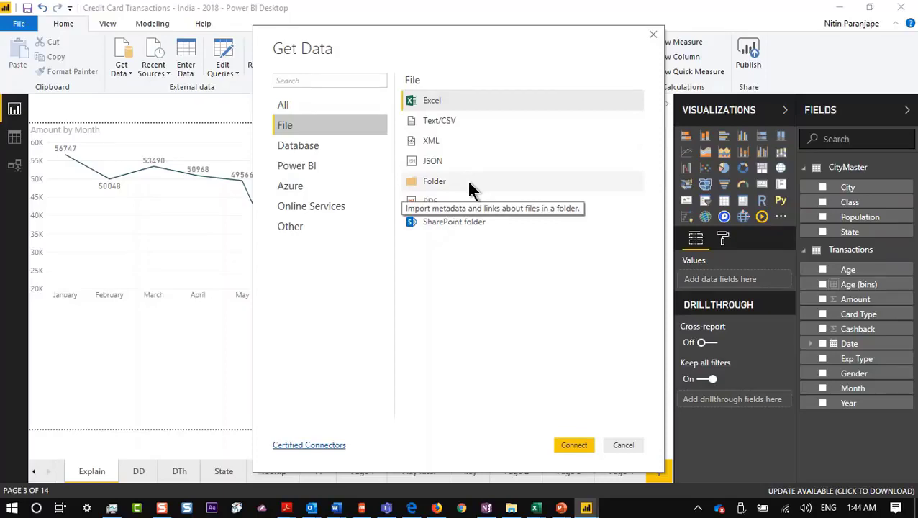
{"action": "key", "text": "Escape"}
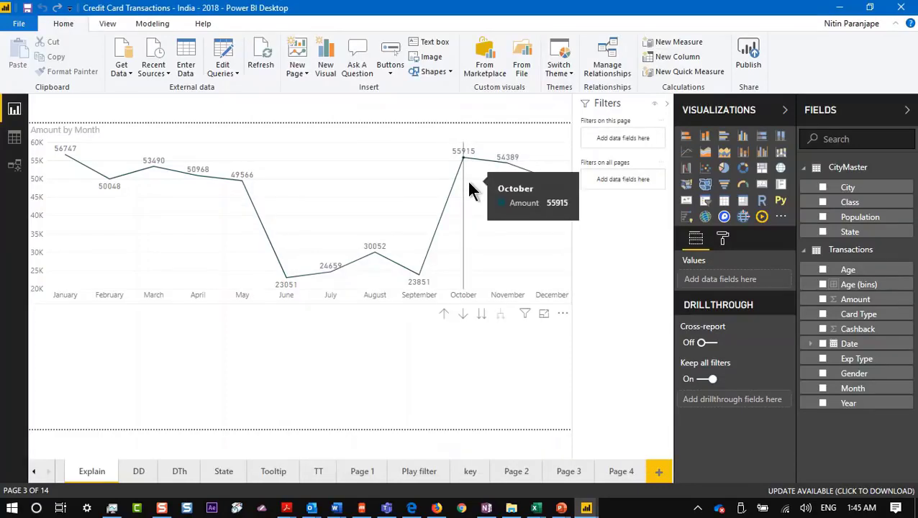
Add a blank page to the Power BI report, and switch back to the Credit Card Transactions workbook in Excel.
{"action": "left_click", "coordinate": [658, 473]}
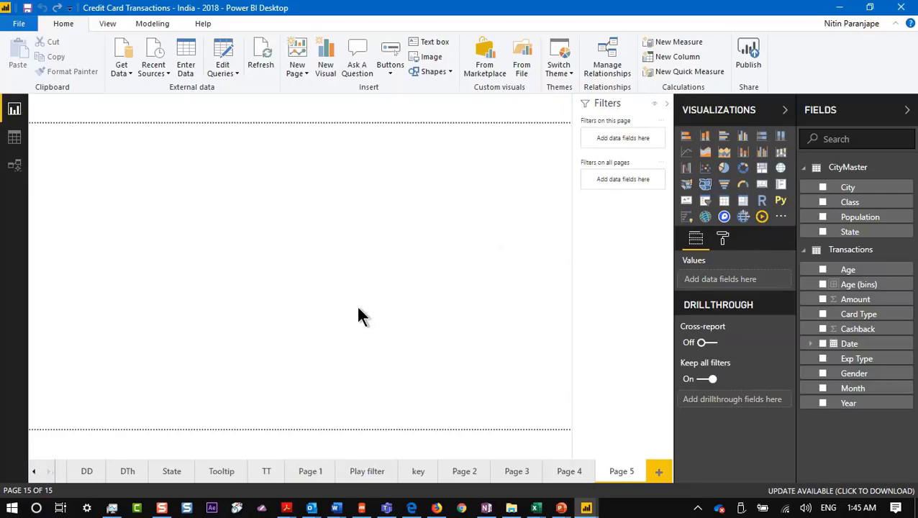
{"action": "left_click", "coordinate": [535, 508]}
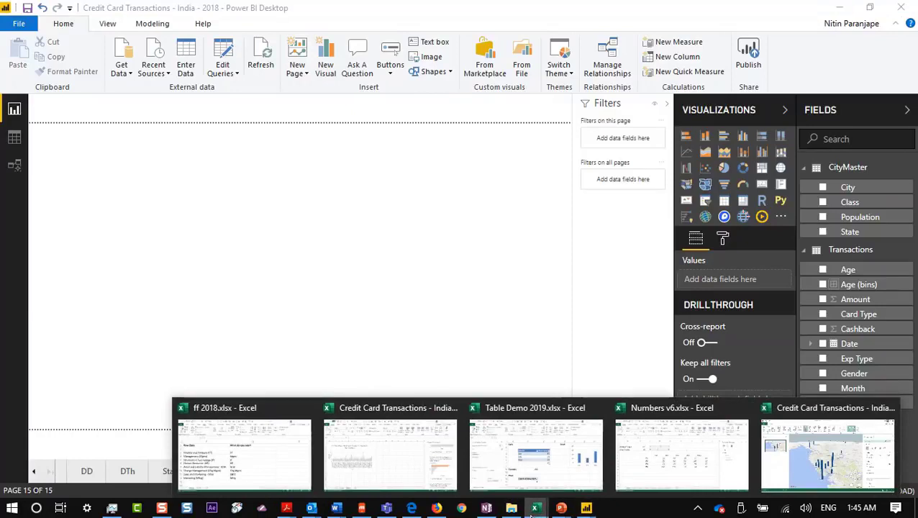
{"action": "left_click", "coordinate": [432, 450]}
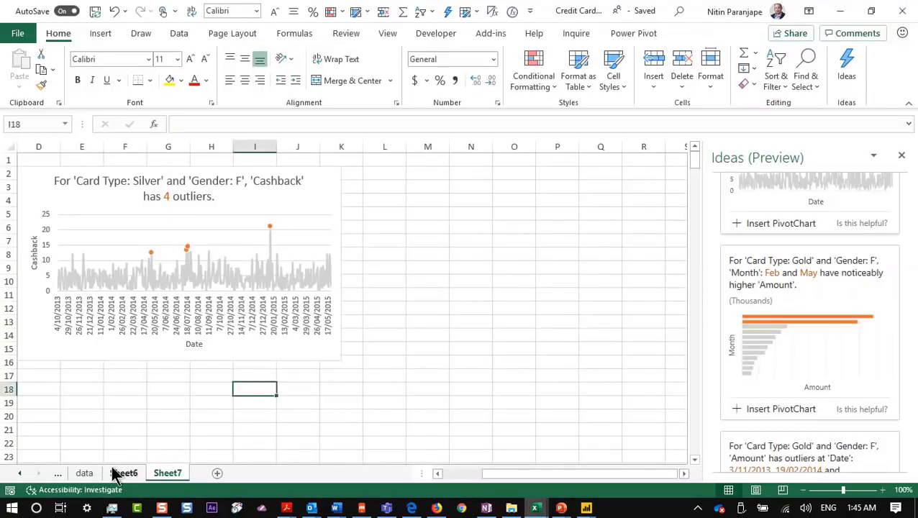
Open the pivot sheet of the Credit Card Transactions workbook and close the Ideas pane.
{"action": "left_click", "coordinate": [14, 474]}
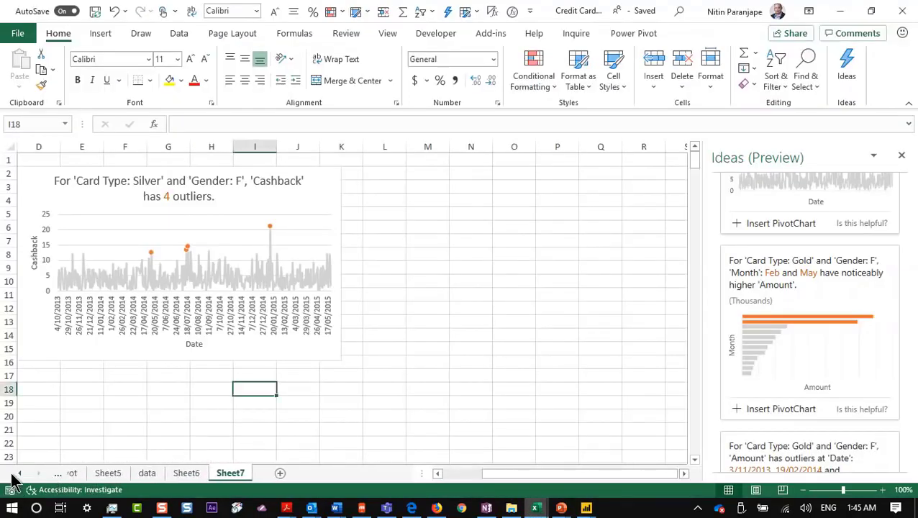
{"action": "left_click", "coordinate": [14, 477]}
{"action": "left_click", "coordinate": [140, 474]}
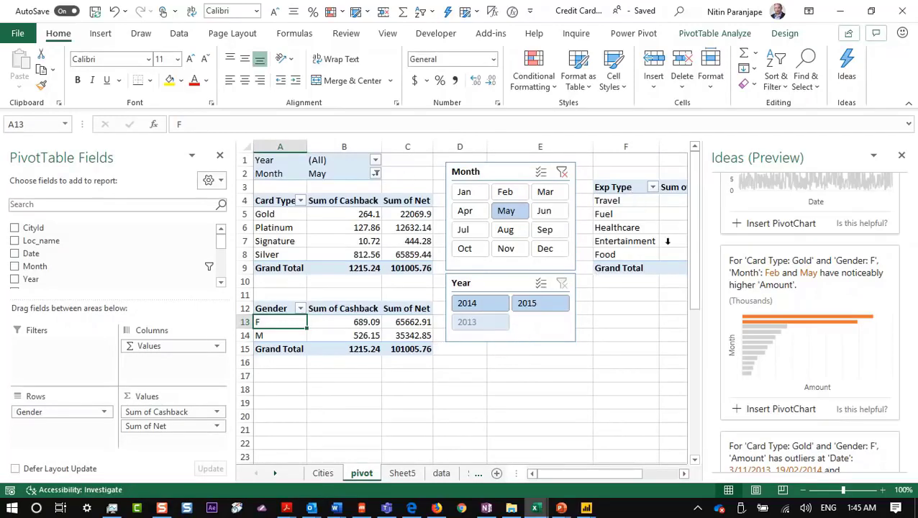
{"action": "left_click", "coordinate": [902, 155]}
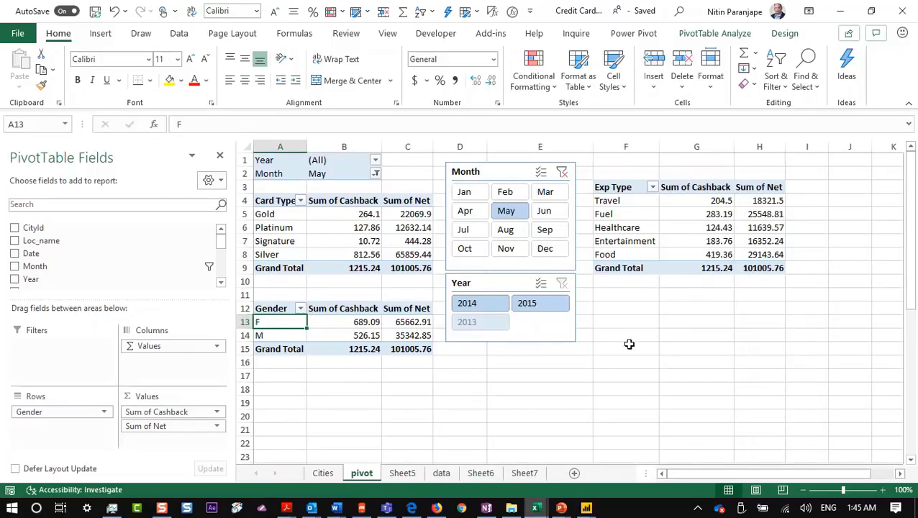
Switch to the Credit Card Transactions report in Power BI Desktop, view the Transactions table's data, and return to the blank report page.
{"action": "mouse_move", "coordinate": [586, 508]}
{"action": "left_click", "coordinate": [623, 459]}
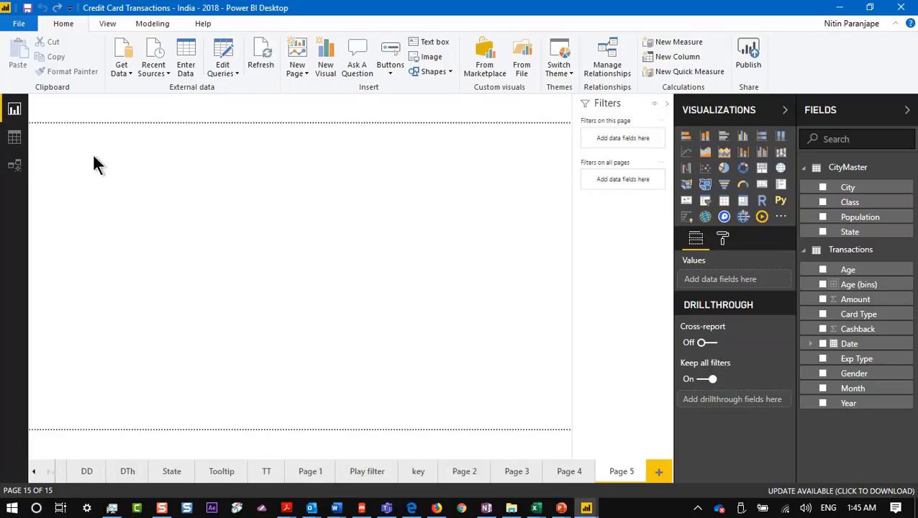
{"action": "left_click", "coordinate": [14, 140]}
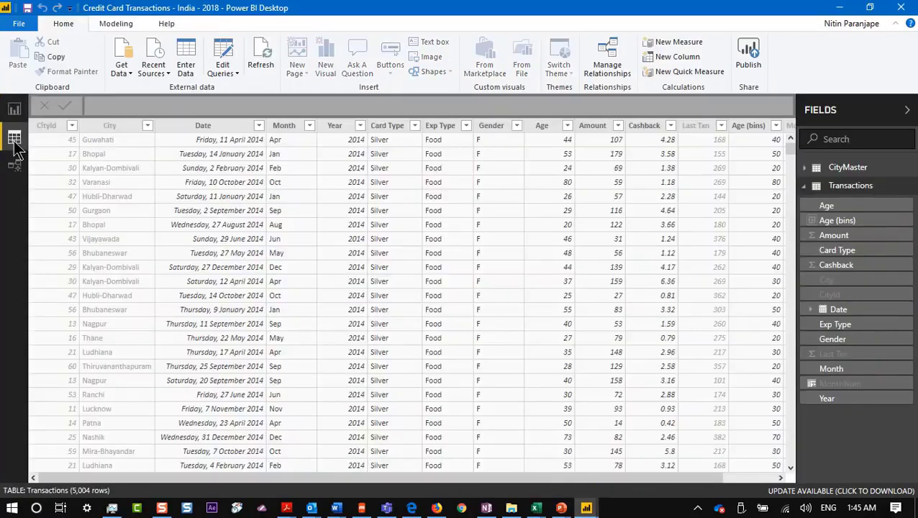
{"action": "left_click", "coordinate": [14, 110]}
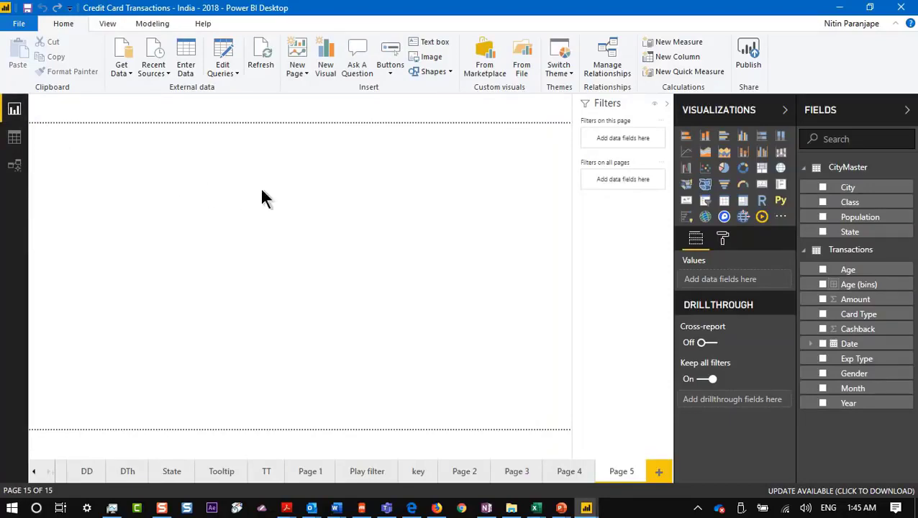
{"action": "left_click", "coordinate": [806, 171]}
{"action": "left_click", "coordinate": [805, 171]}
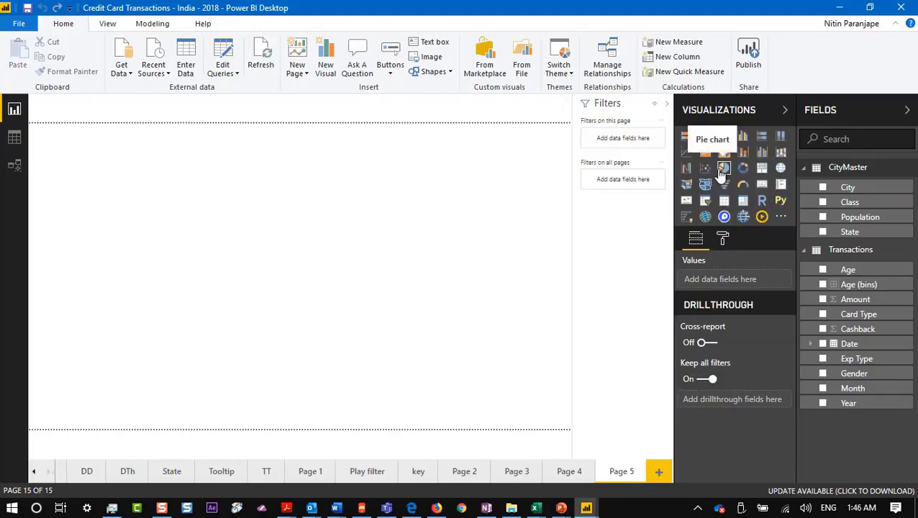
Add an empty pie chart, move it to the page's upper-right corner, and collapse the Filters pane.
{"action": "left_click", "coordinate": [723, 170]}
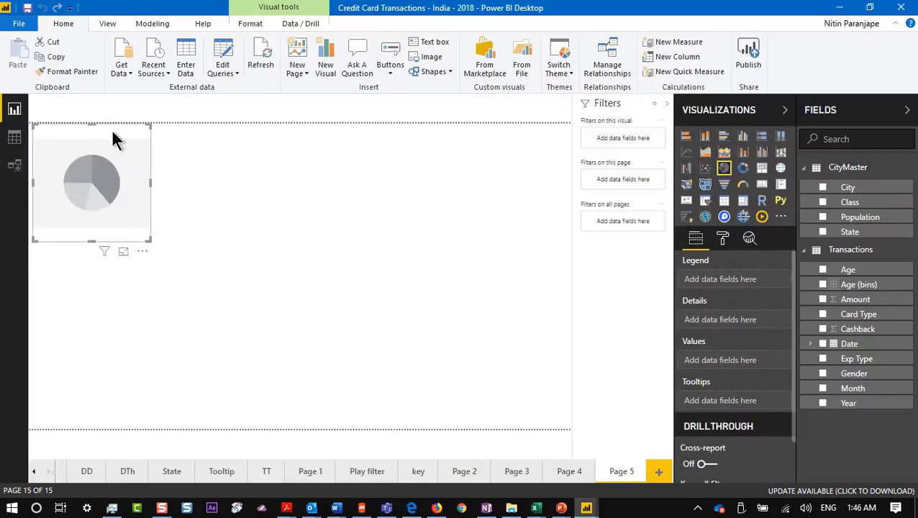
{"action": "left_click_drag", "start_coordinate": [112, 128], "coordinate": [558, 136]}
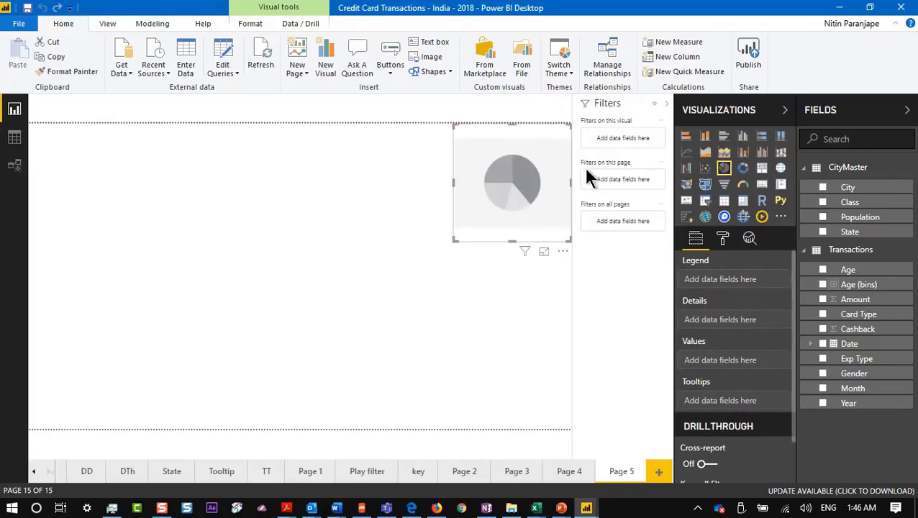
{"action": "left_click", "coordinate": [668, 107]}
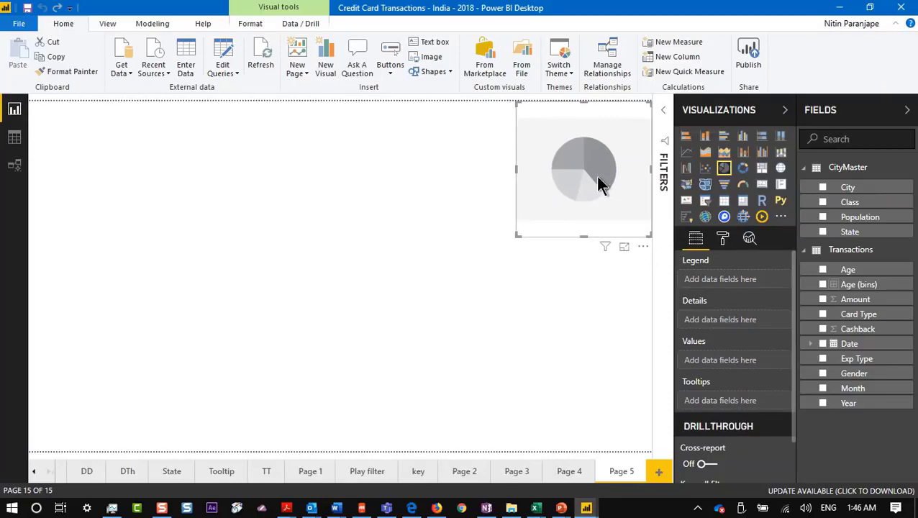
Plot Amount by Card Type in the pie chart and move it to the page's upper-left corner.
{"action": "left_click_drag", "start_coordinate": [854, 299], "coordinate": [637, 194]}
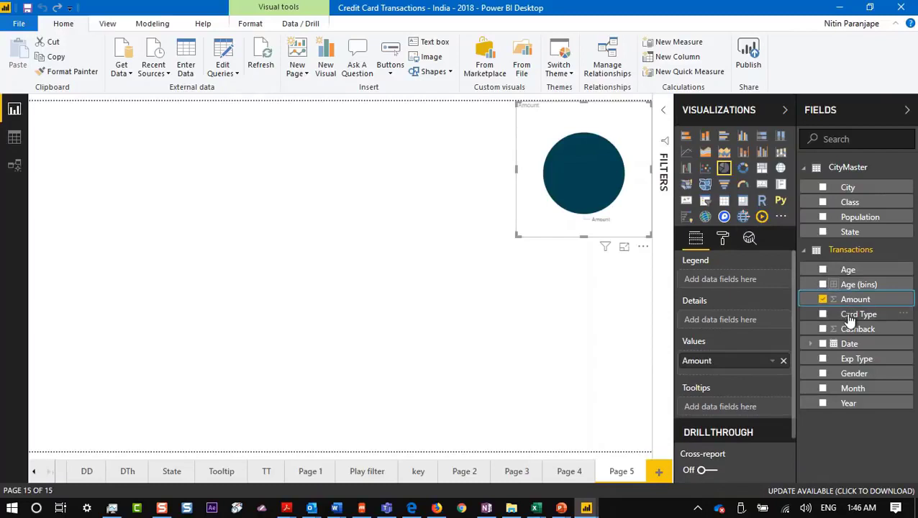
{"action": "left_click_drag", "start_coordinate": [846, 314], "coordinate": [625, 210]}
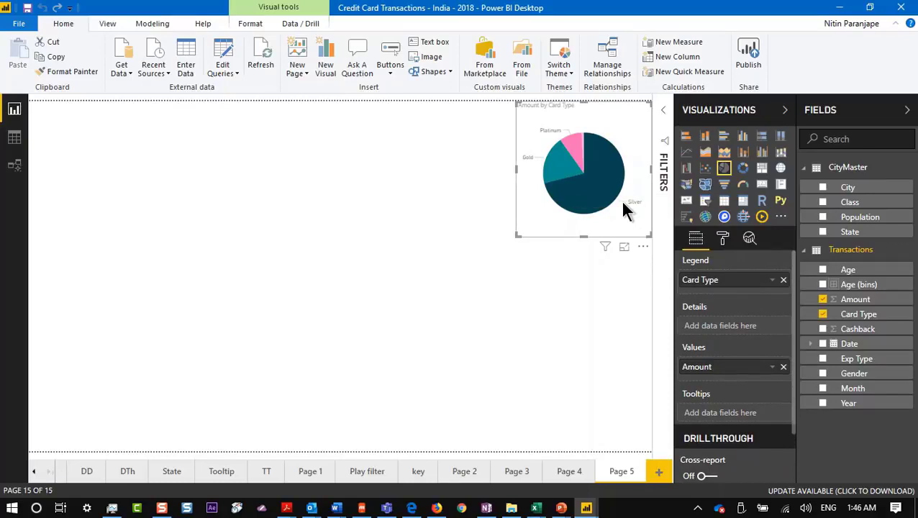
{"action": "left_click_drag", "start_coordinate": [625, 210], "coordinate": [77, 101]}
{"action": "left_click", "coordinate": [343, 172]}
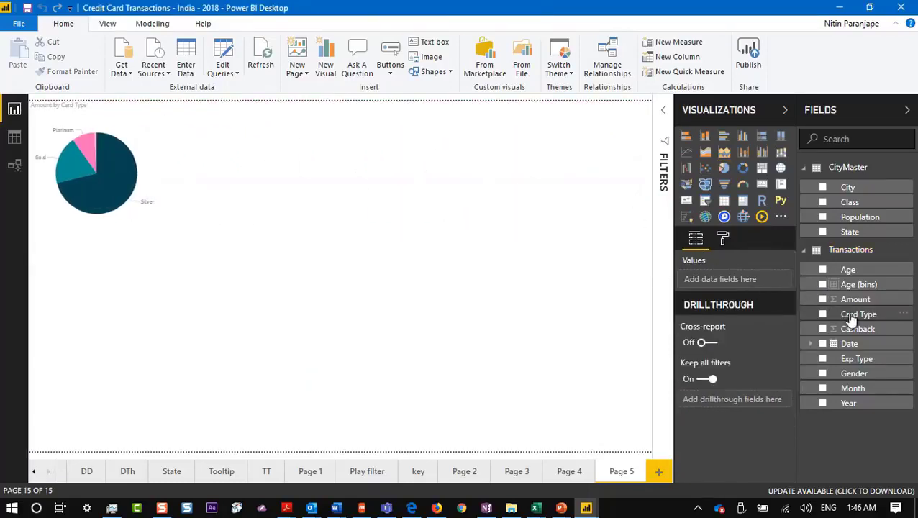
Create a visual of Amount by Card Type, convert it to a stacked column chart, and place it beside the pie chart.
{"action": "left_click_drag", "start_coordinate": [851, 316], "coordinate": [533, 135]}
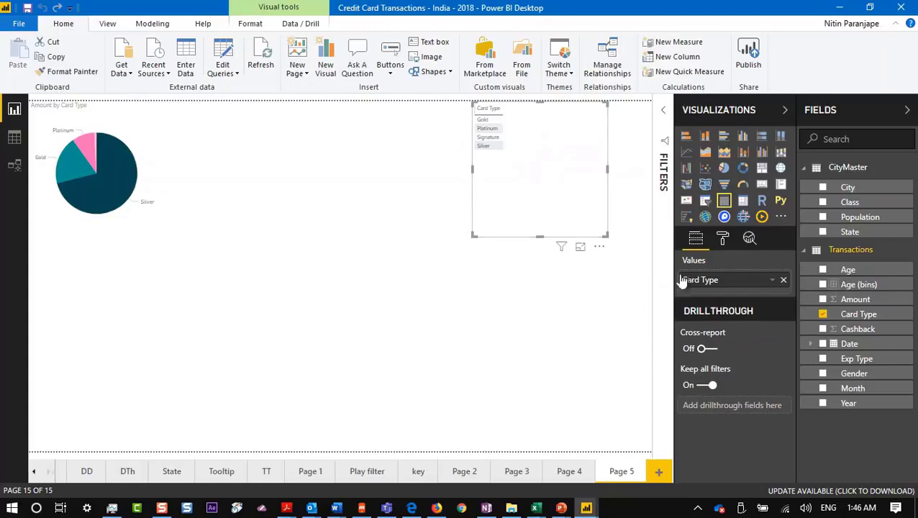
{"action": "left_click_drag", "start_coordinate": [869, 299], "coordinate": [523, 123]}
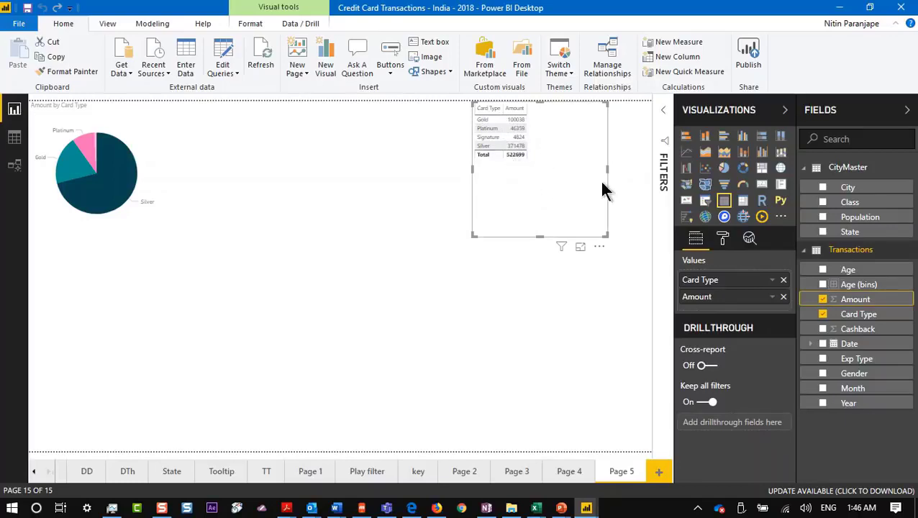
{"action": "left_click", "coordinate": [705, 138]}
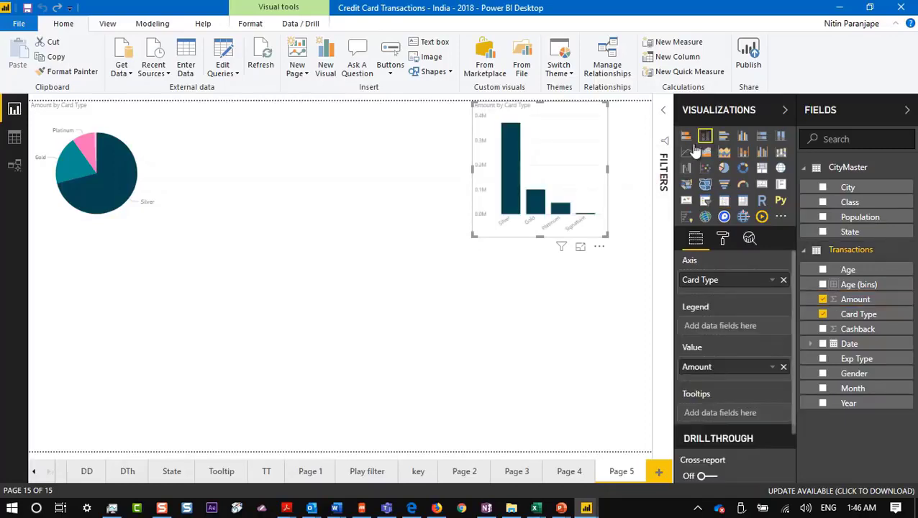
{"action": "left_click_drag", "start_coordinate": [550, 109], "coordinate": [236, 101]}
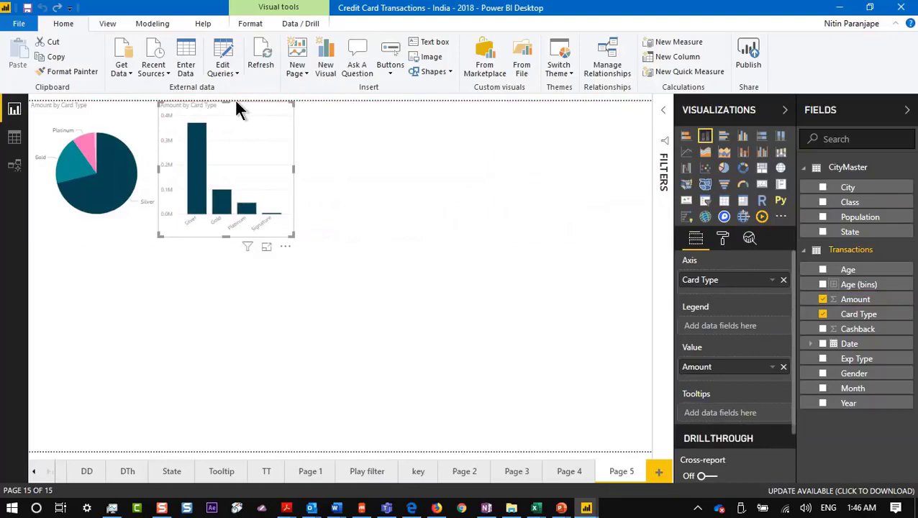
Create a question-based visual on an empty part of the page, asking for "average amount by month as line chart".
{"action": "double_click", "coordinate": [445, 164]}
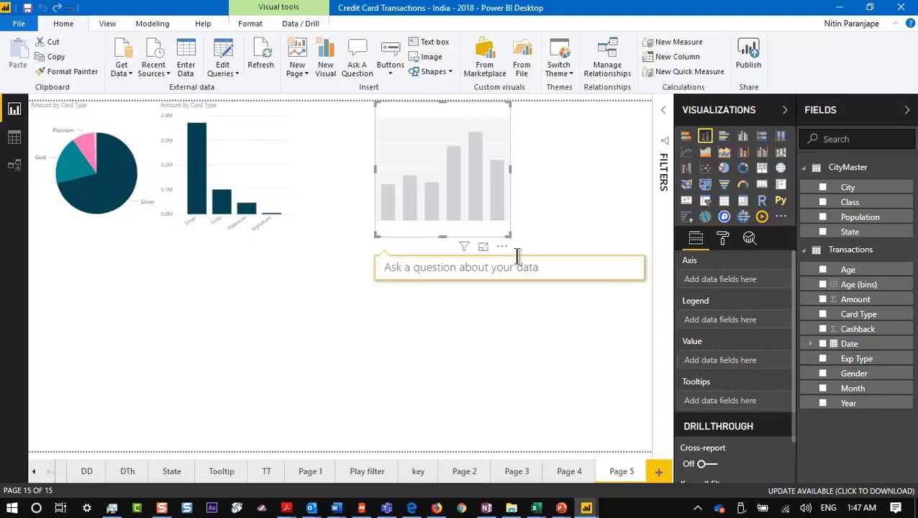
{"action": "type", "text": "amount"}
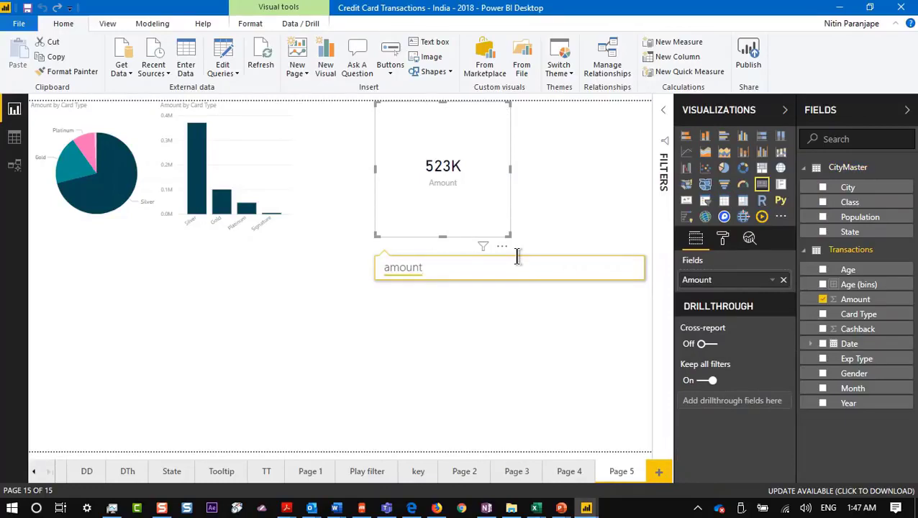
{"action": "key", "text": "Home"}
{"action": "type", "text": "average"}
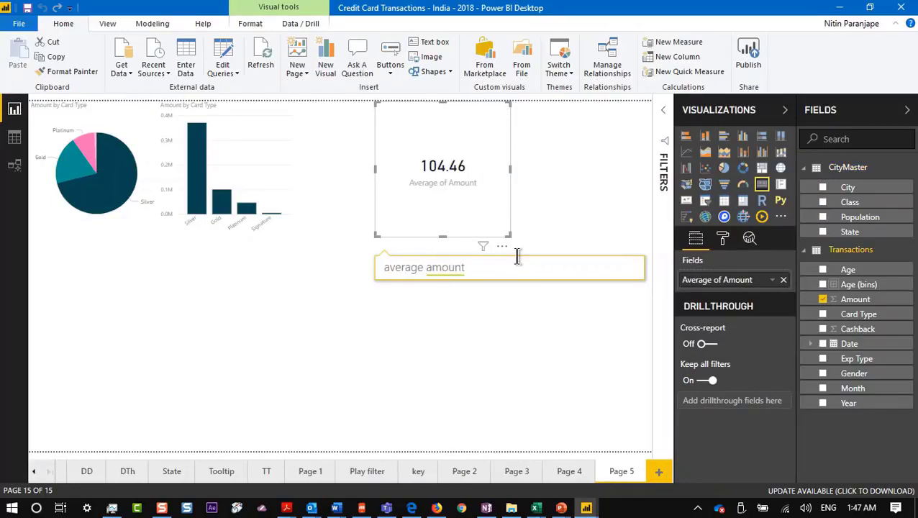
{"action": "key", "text": "End"}
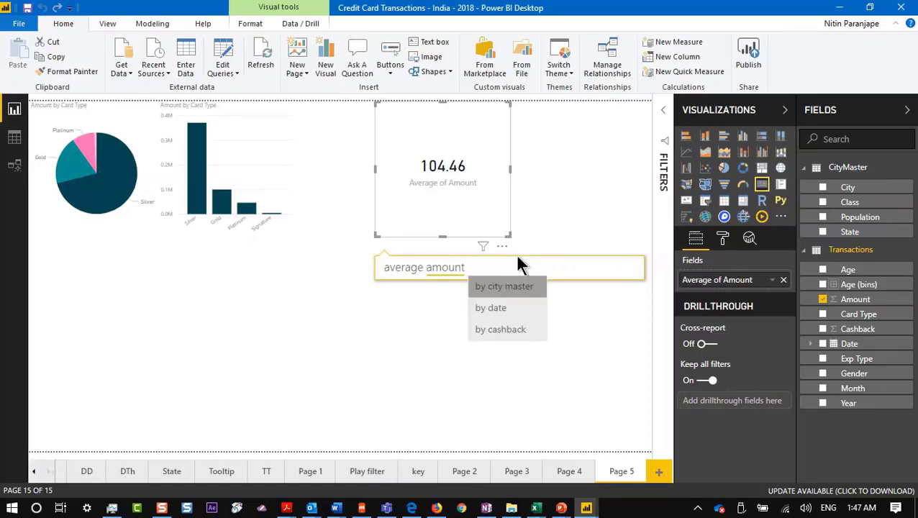
{"action": "type", "text": "by month"}
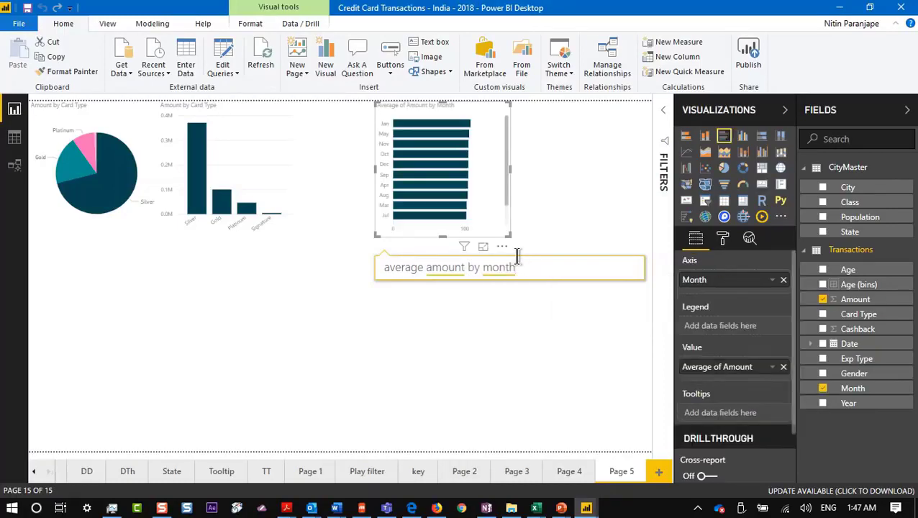
{"action": "type", "text": " as"}
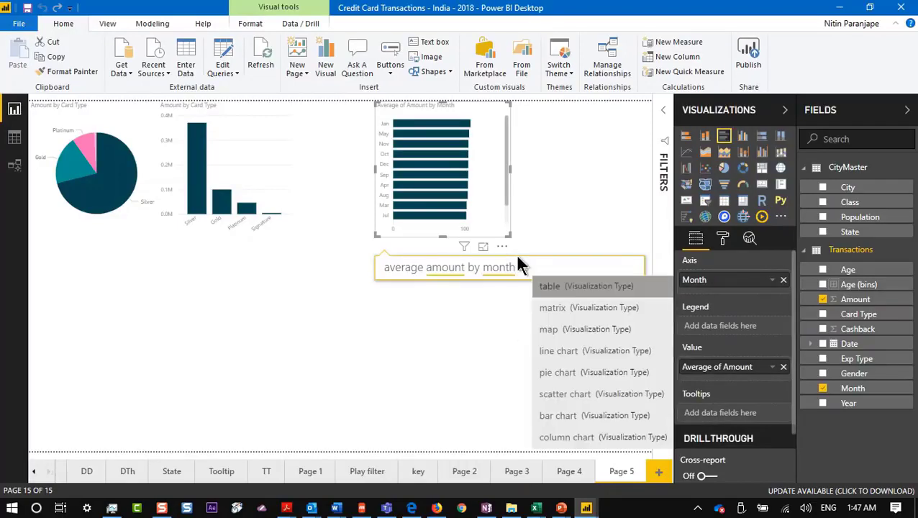
{"action": "left_click", "coordinate": [576, 351]}
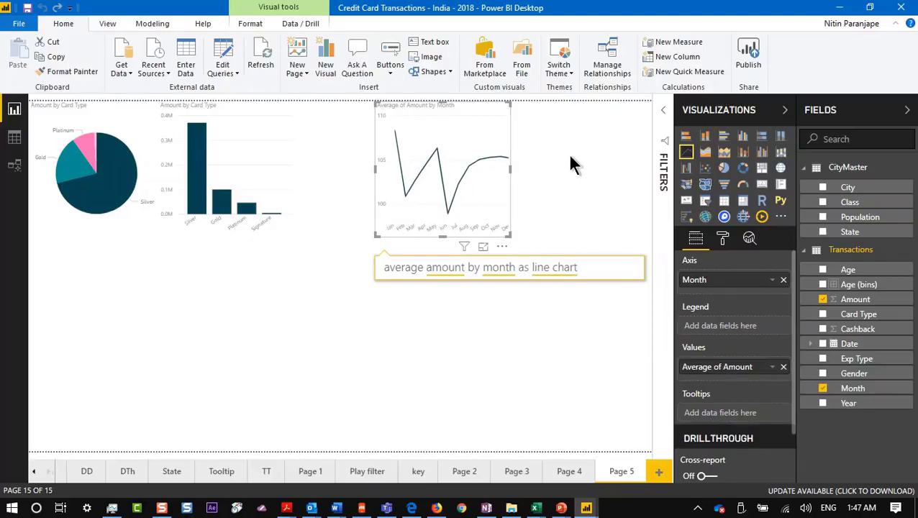
Replace the visual's question with "amount by state as map" and finish the question.
{"action": "key", "text": "ctrl+a"}
{"action": "key", "text": "BackSpace"}
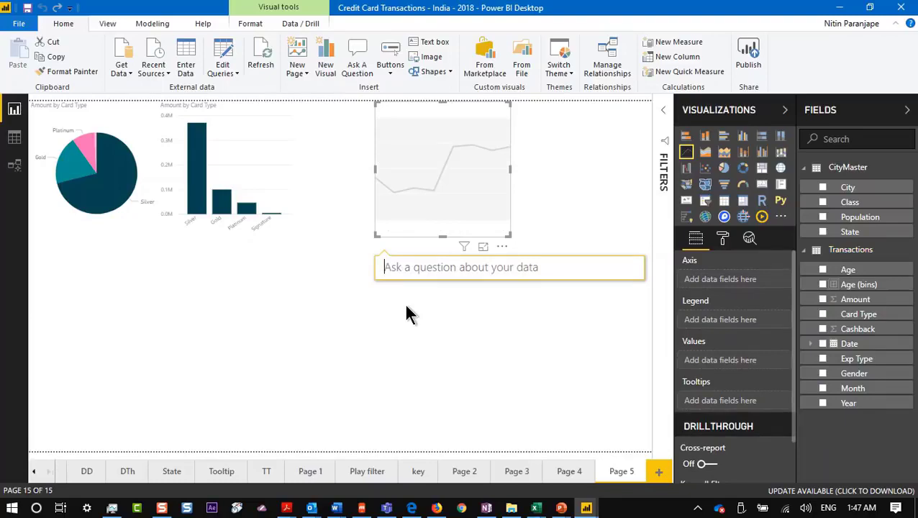
{"action": "type", "text": "amount "}
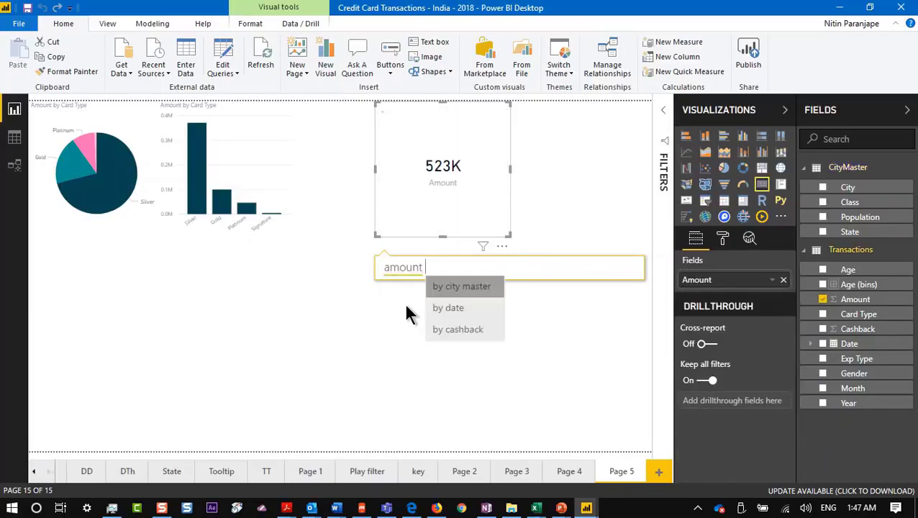
{"action": "type", "text": "by state"}
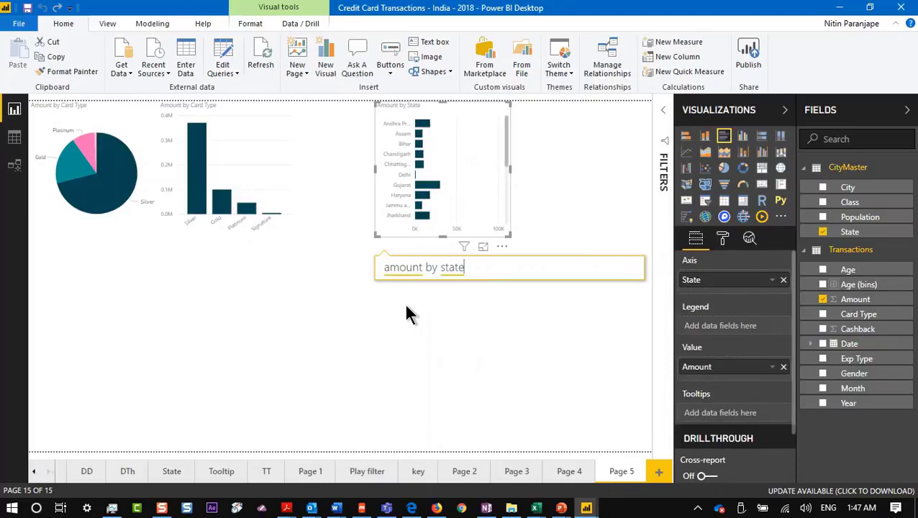
{"action": "type", "text": " as map"}
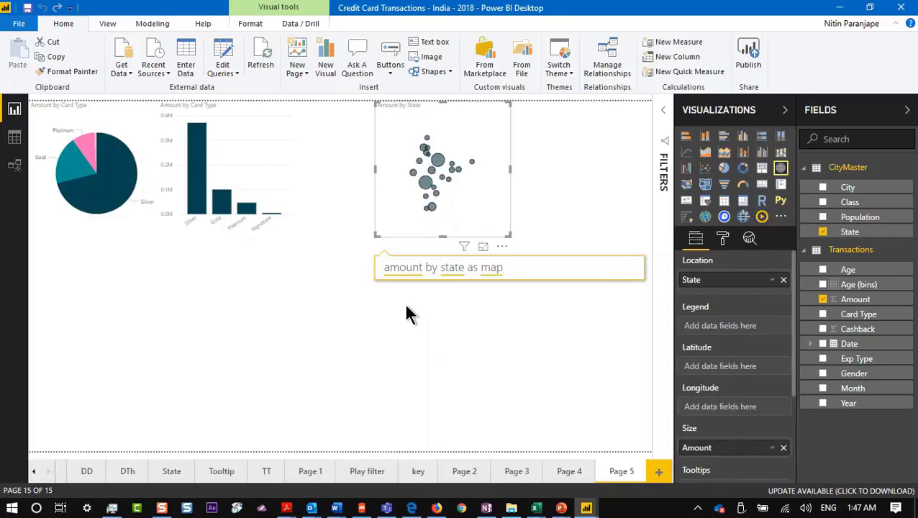
{"action": "left_click", "coordinate": [406, 307]}
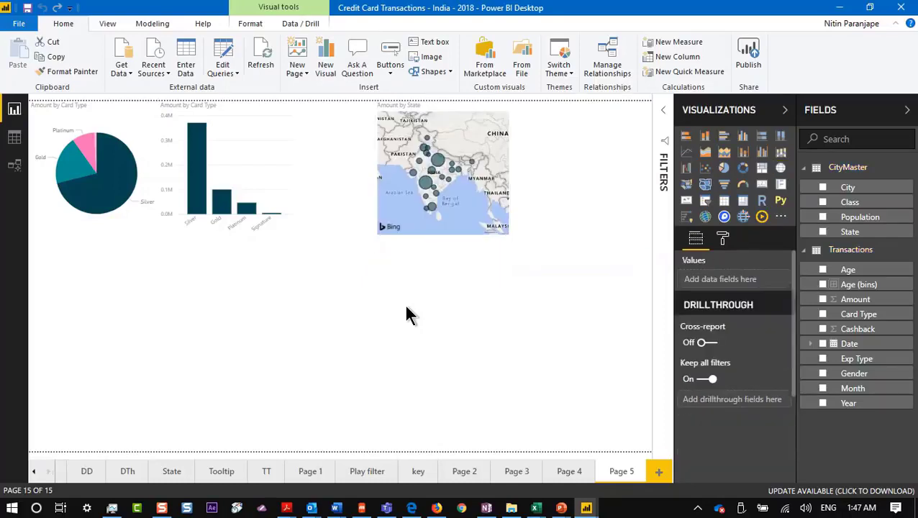
Enlarge the Amount by State map on the page, view it in focus mode, and return to the report.
{"action": "left_click", "coordinate": [377, 232]}
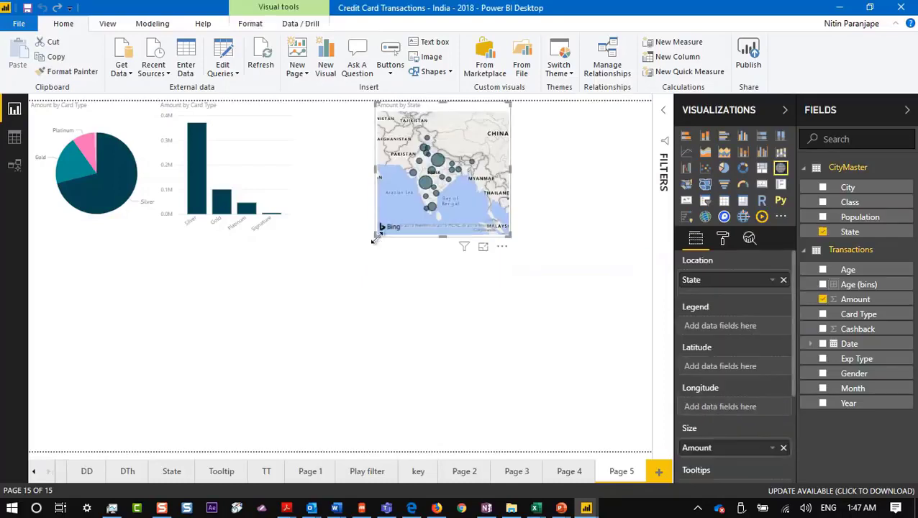
{"action": "left_click_drag", "start_coordinate": [375, 236], "coordinate": [355, 363]}
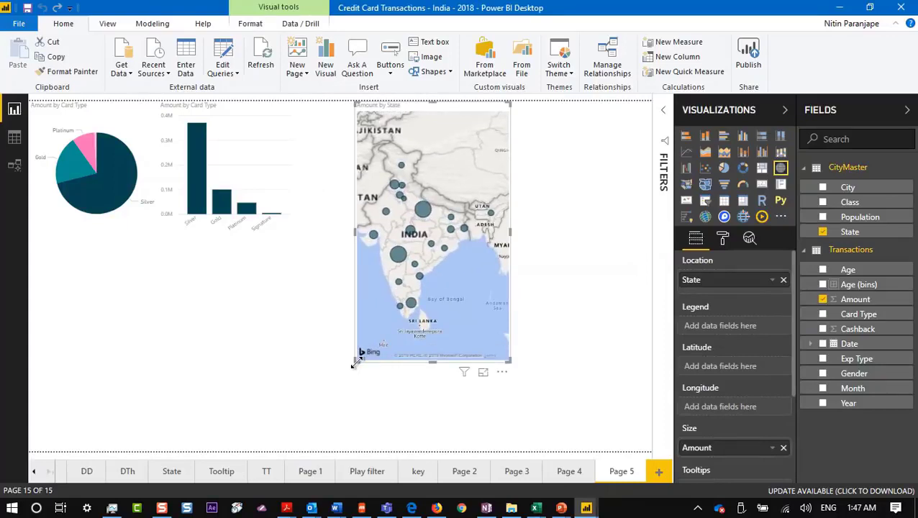
{"action": "left_click", "coordinate": [483, 374]}
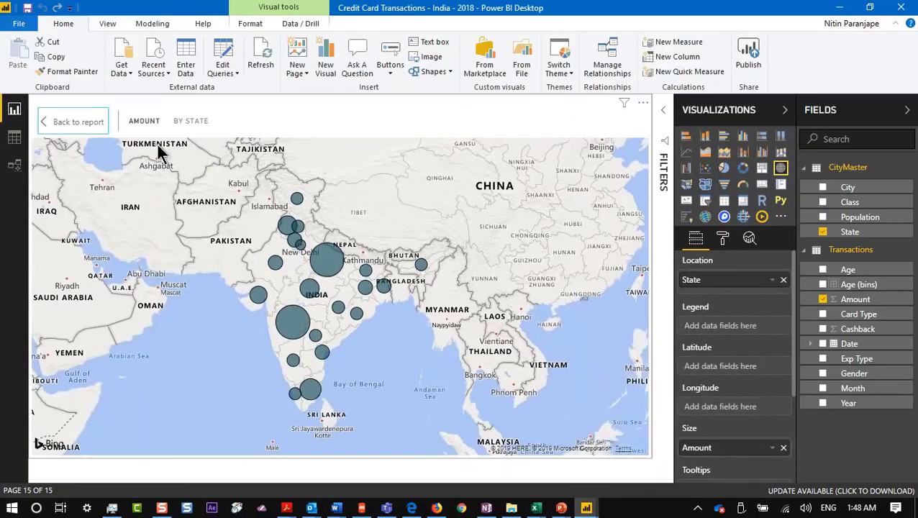
{"action": "left_click", "coordinate": [77, 126]}
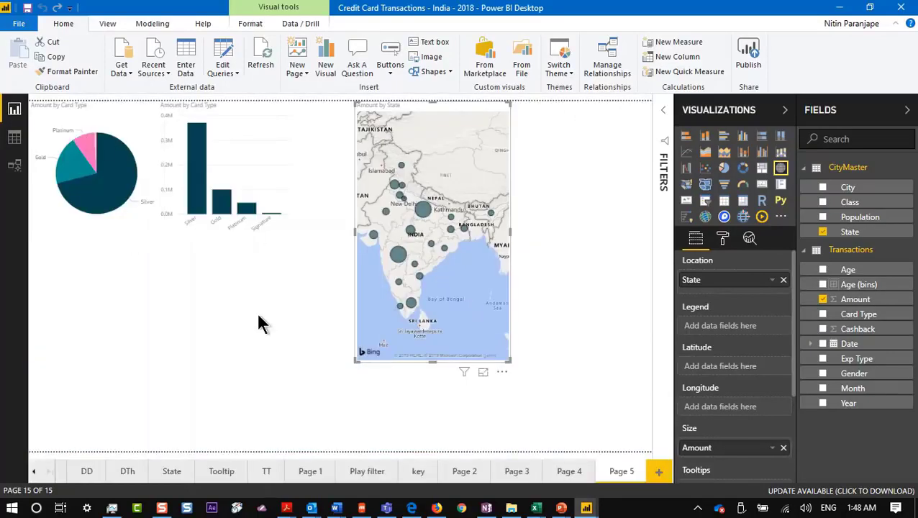
Open the report's Dash page with its finished charts and state map.
{"action": "left_click", "coordinate": [34, 471]}
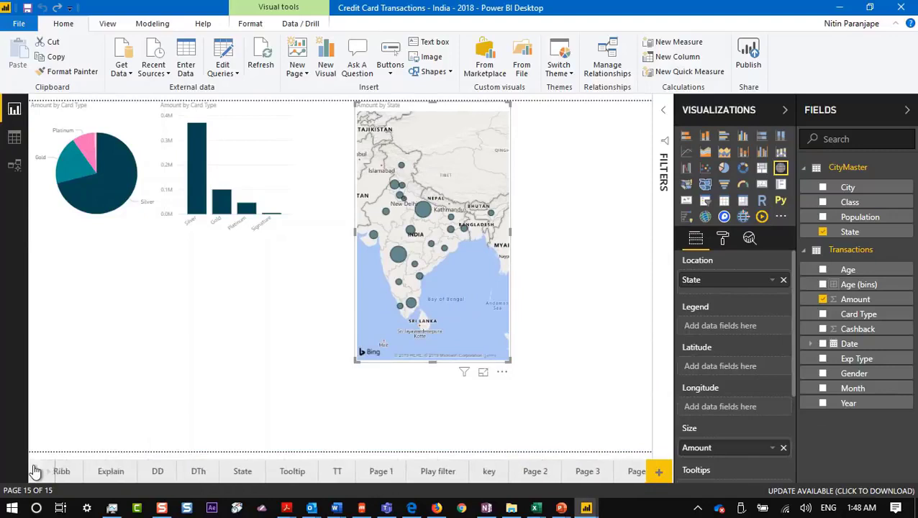
{"action": "left_click", "coordinate": [34, 471]}
{"action": "left_click", "coordinate": [68, 473]}
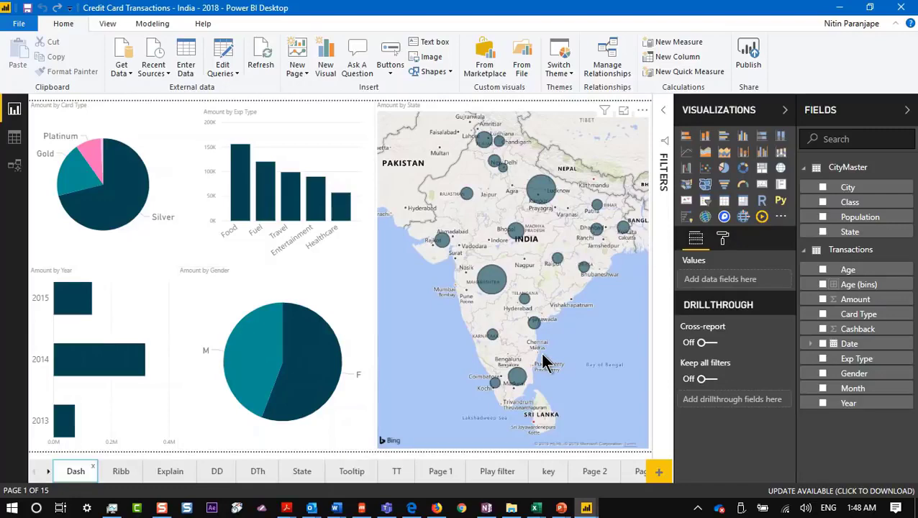
Switch to the credit card transactions workbook in Excel, view the card type pivot table, and return to the Power BI report.
{"action": "mouse_move", "coordinate": [537, 508]}
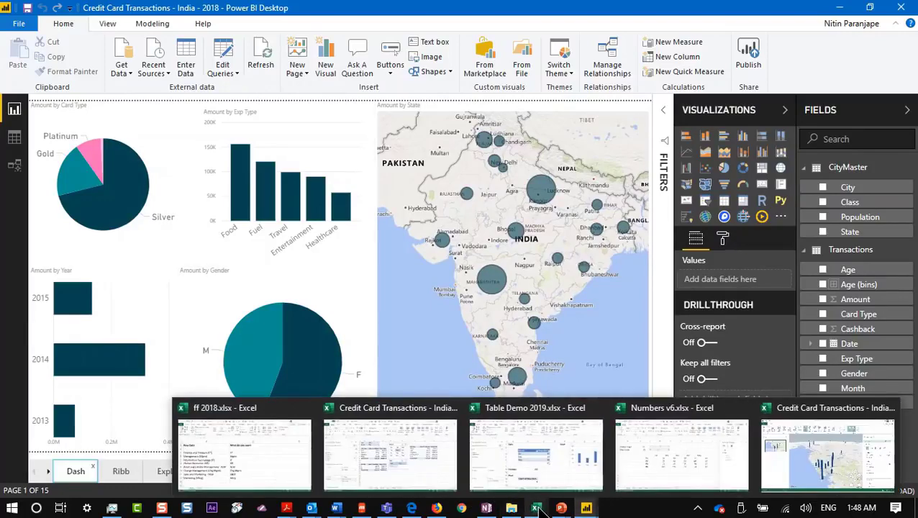
{"action": "left_click", "coordinate": [419, 460]}
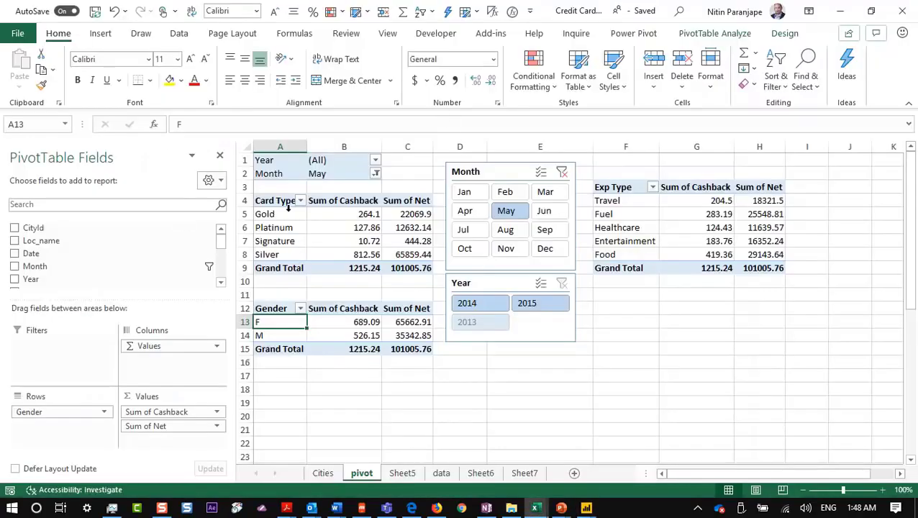
{"action": "left_click", "coordinate": [346, 251]}
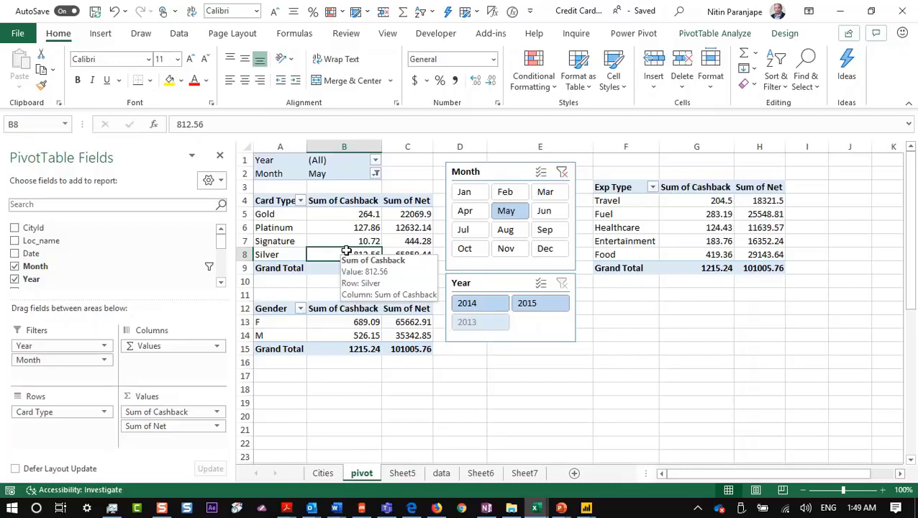
{"action": "key", "text": "alt+Tab"}
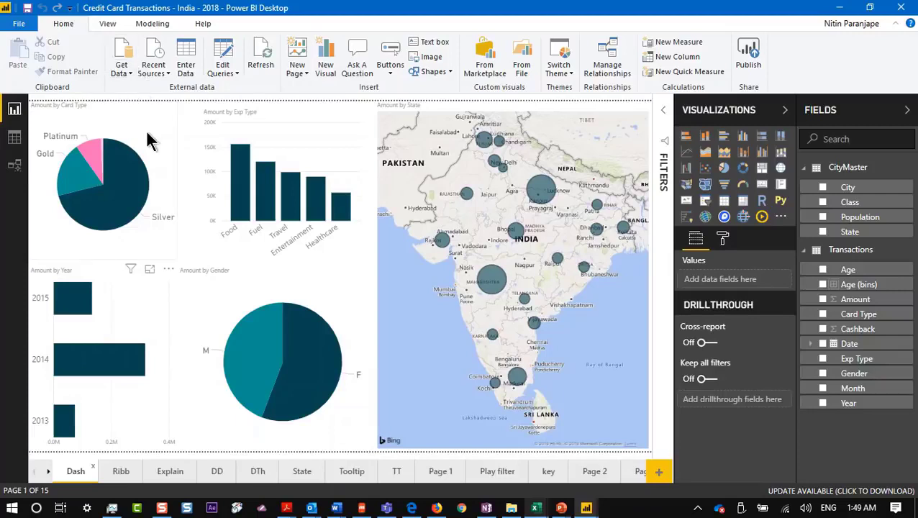
Cross-highlight the dashboard charts by the Silver slice of the Amount by Card Type pie.
{"action": "mouse_move", "coordinate": [193, 232]}
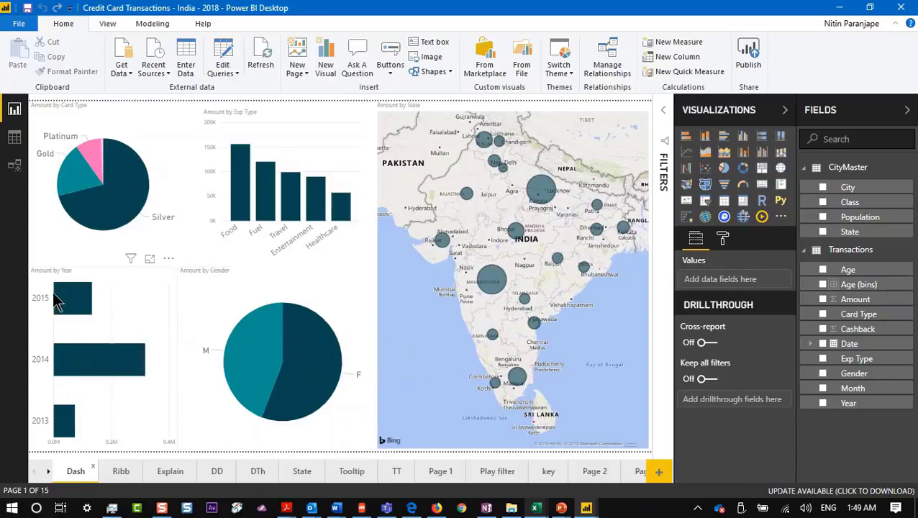
{"action": "mouse_move", "coordinate": [61, 431]}
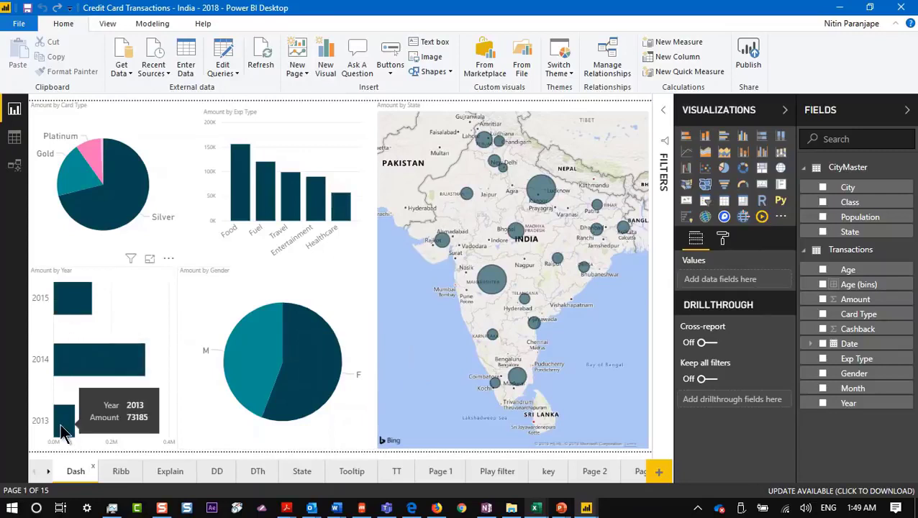
{"action": "left_click", "coordinate": [112, 214]}
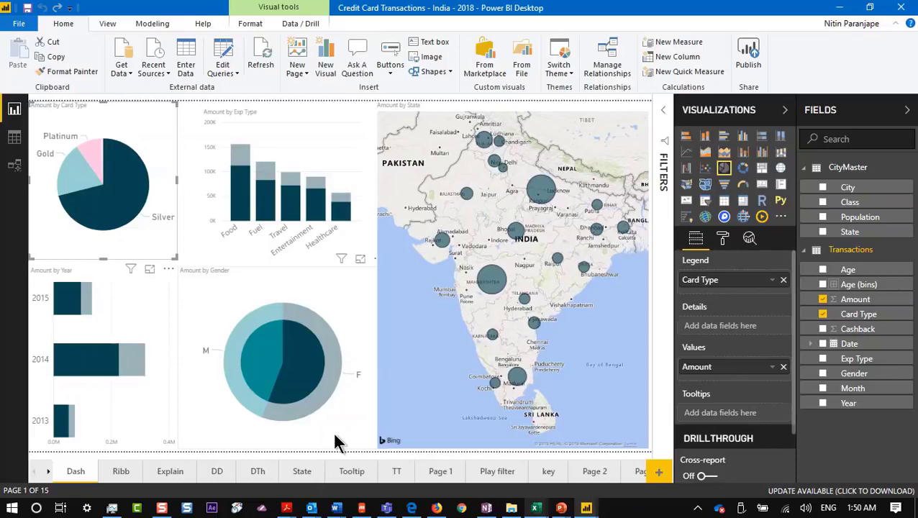
{"action": "left_click", "coordinate": [16, 22]}
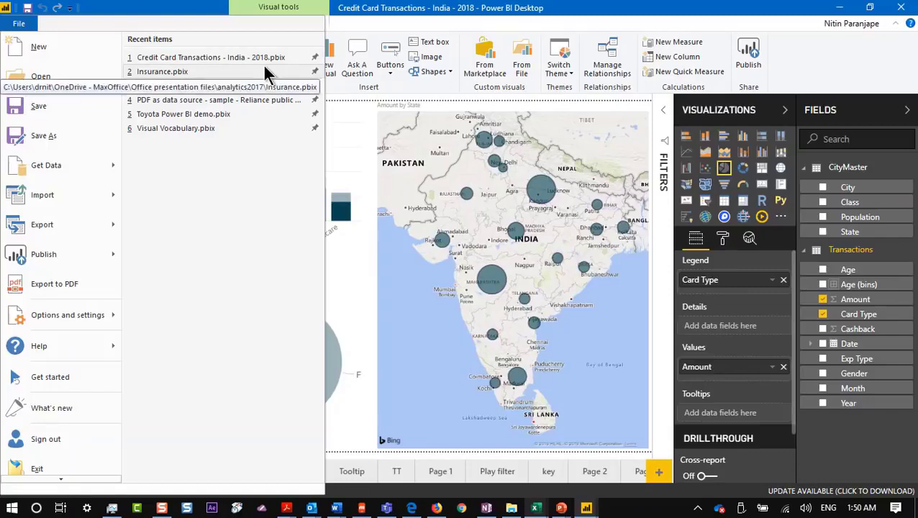
{"action": "key", "text": "Escape"}
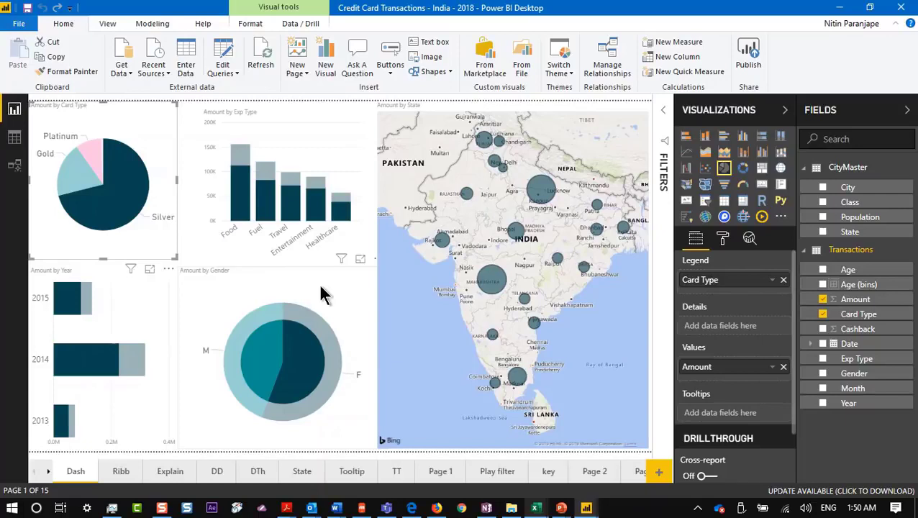
Cross-highlight the dashboard by the year 2014, then by the Fuel expense type, and inspect the Silver slice's details.
{"action": "mouse_move", "coordinate": [120, 230]}
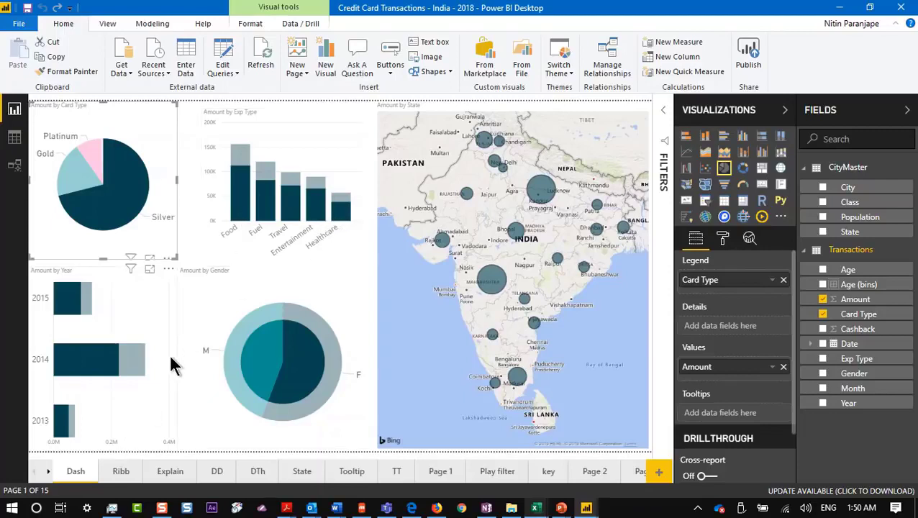
{"action": "left_click", "coordinate": [141, 363]}
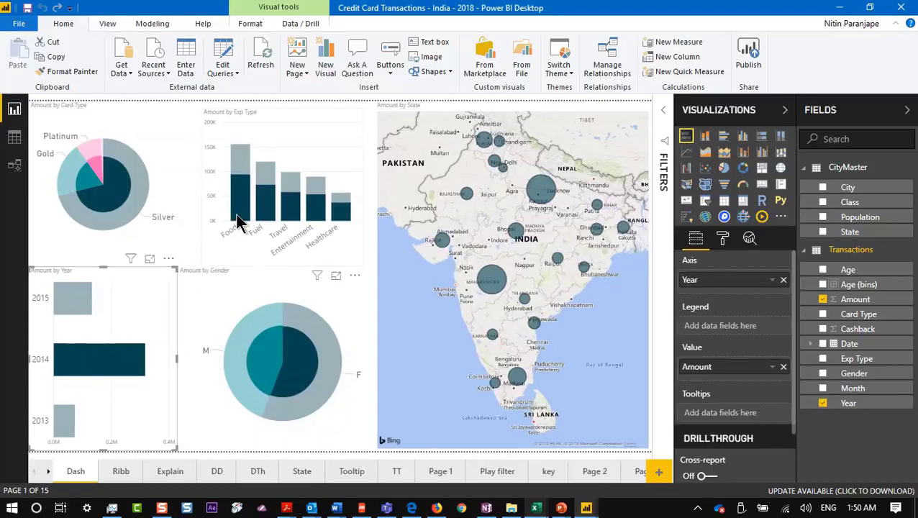
{"action": "left_click", "coordinate": [272, 216]}
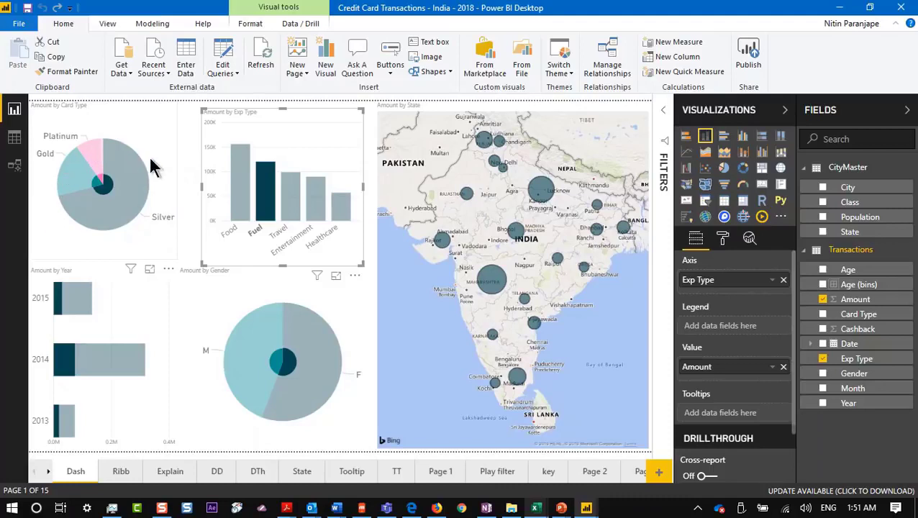
{"action": "mouse_move", "coordinate": [97, 209]}
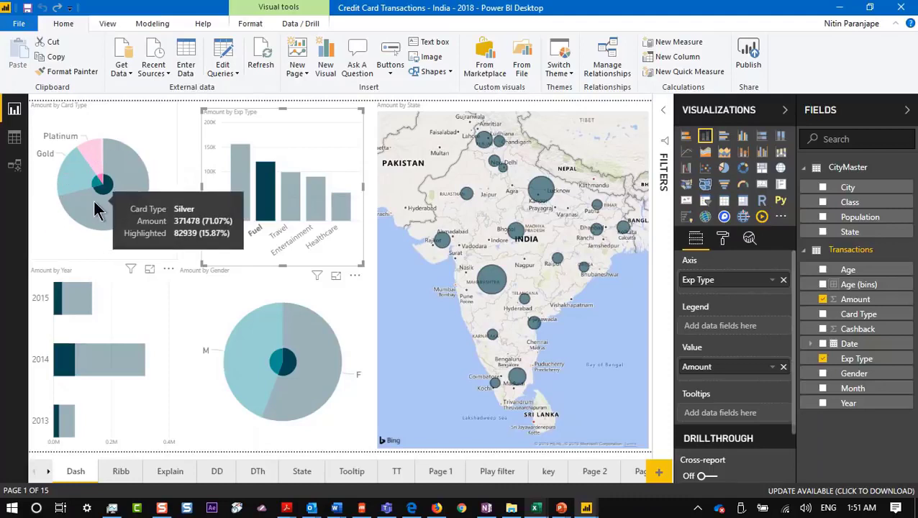
{"action": "mouse_move", "coordinate": [262, 210]}
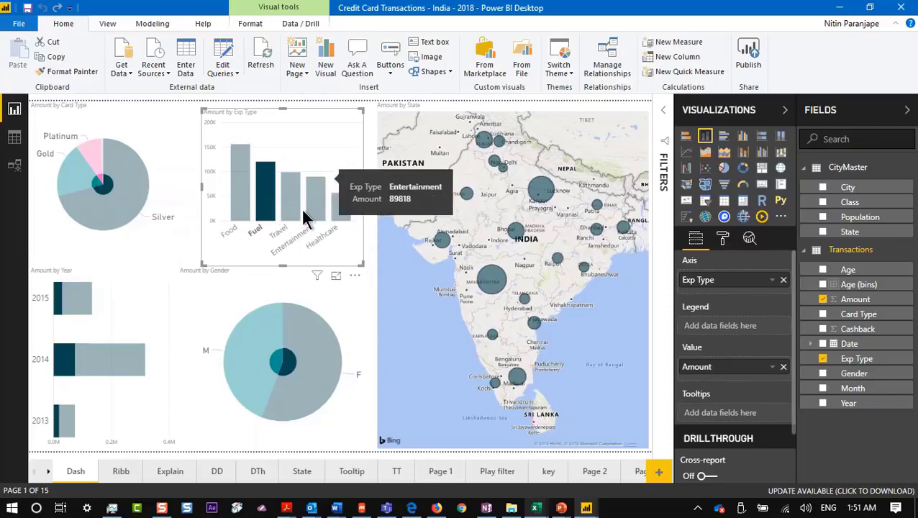
Cross-highlight the dashboard by the Travel, Food and Entertainment expense types in turn, and clear the highlighting.
{"action": "left_click", "coordinate": [287, 225]}
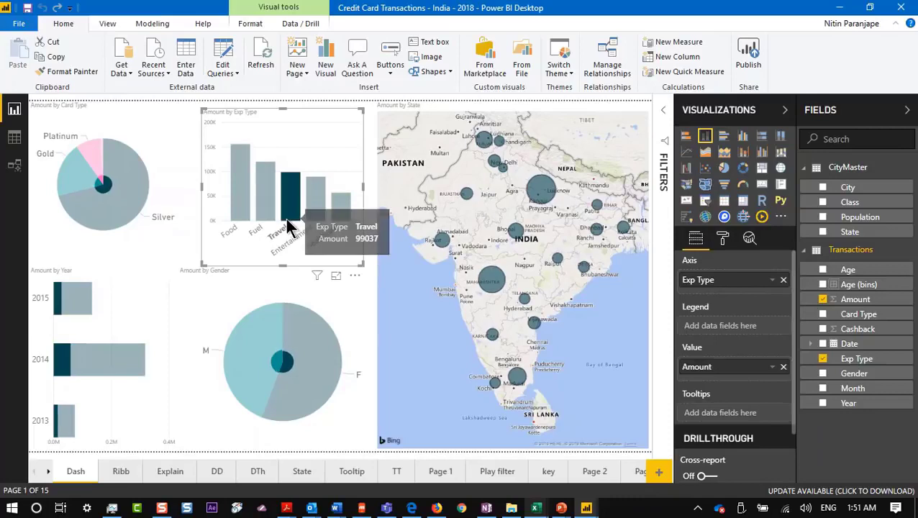
{"action": "left_click", "coordinate": [242, 215]}
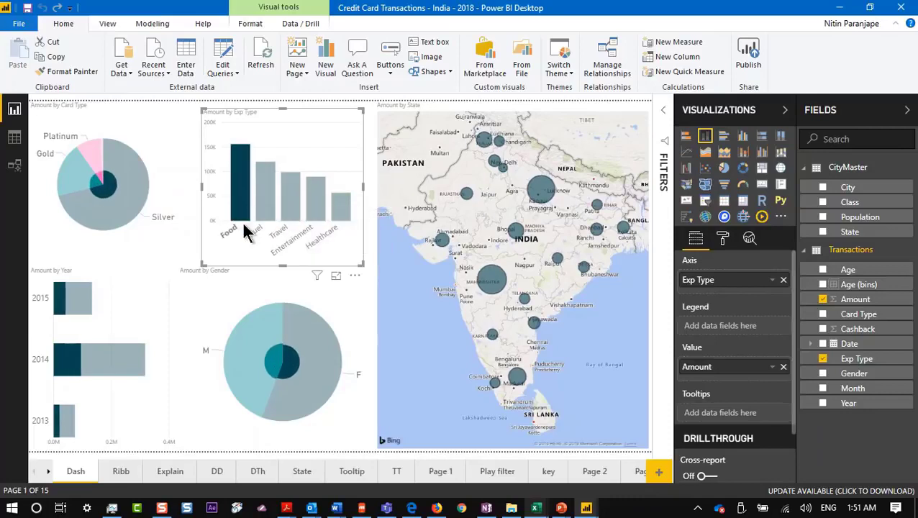
{"action": "left_click", "coordinate": [313, 220]}
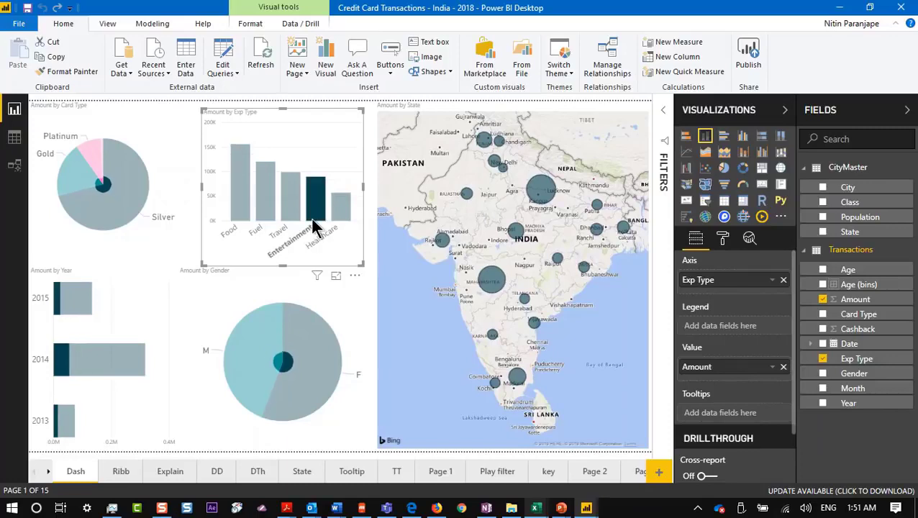
{"action": "left_click", "coordinate": [313, 223]}
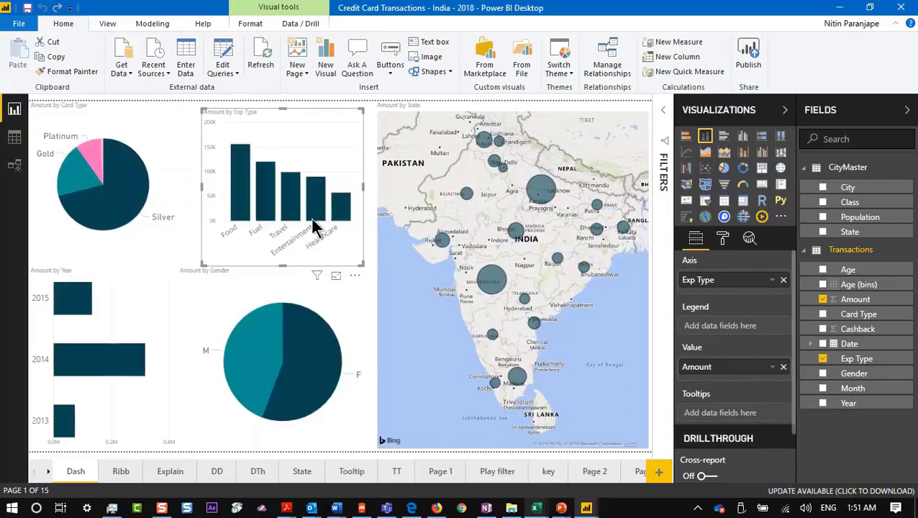
Open the report's Explain page, examine the drop from May to June in Amount by Month, and select and deselect the June point.
{"action": "mouse_move", "coordinate": [259, 352]}
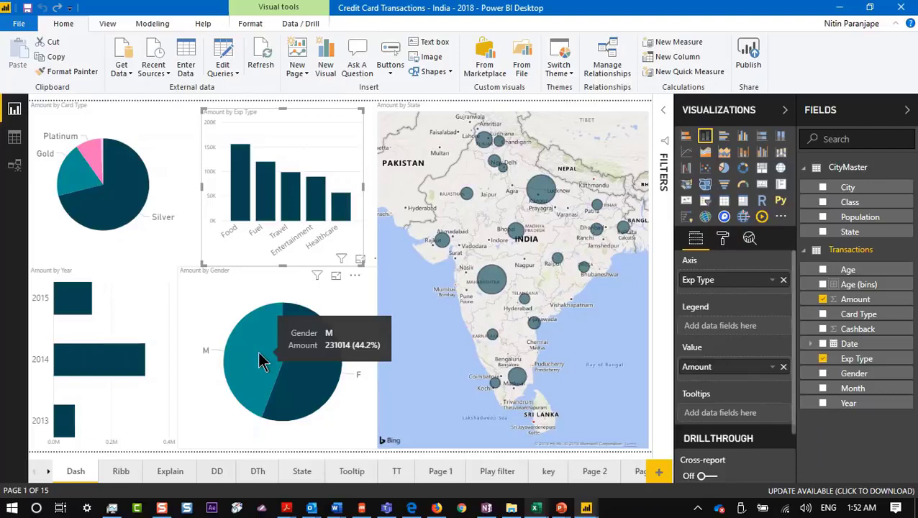
{"action": "left_click", "coordinate": [181, 479]}
{"action": "mouse_move", "coordinate": [282, 295]}
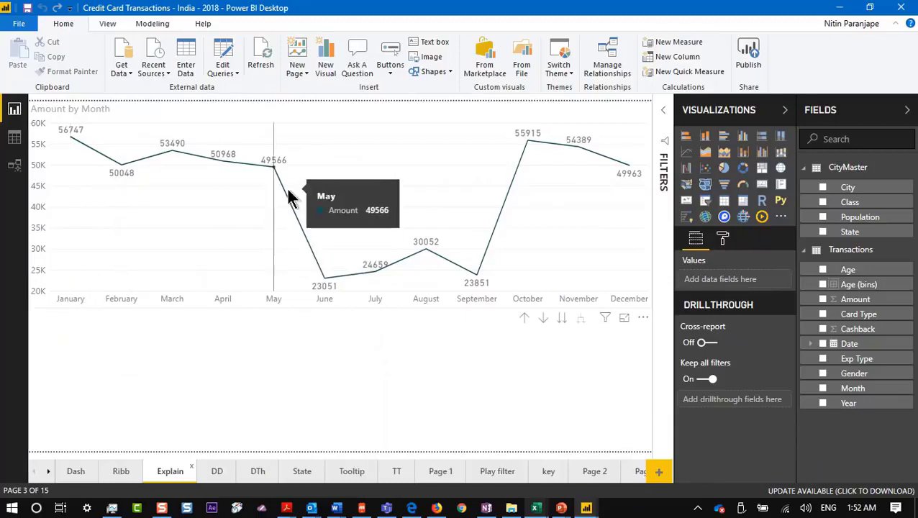
{"action": "mouse_move", "coordinate": [335, 279]}
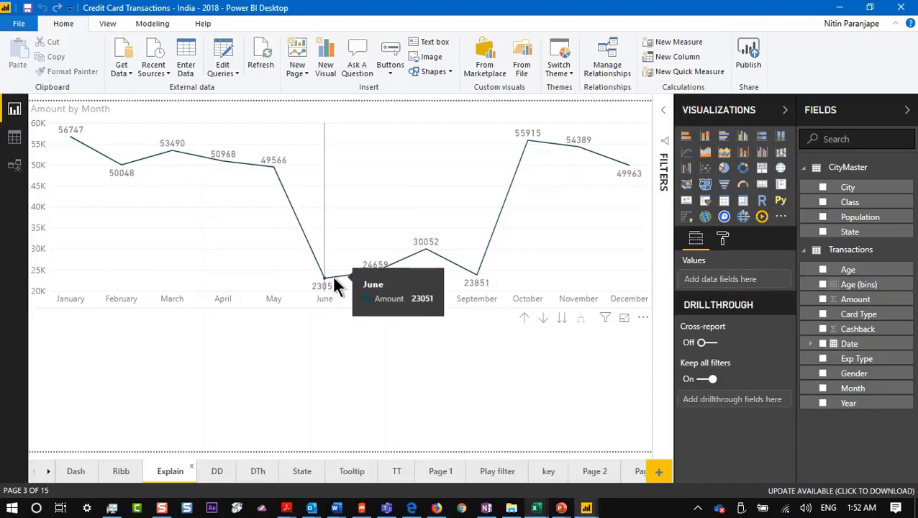
{"action": "left_click", "coordinate": [326, 282]}
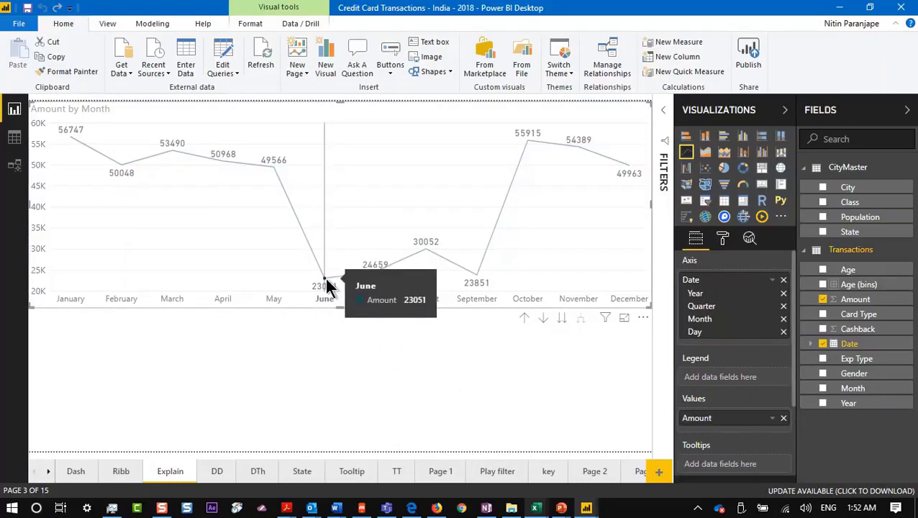
{"action": "left_click", "coordinate": [328, 283]}
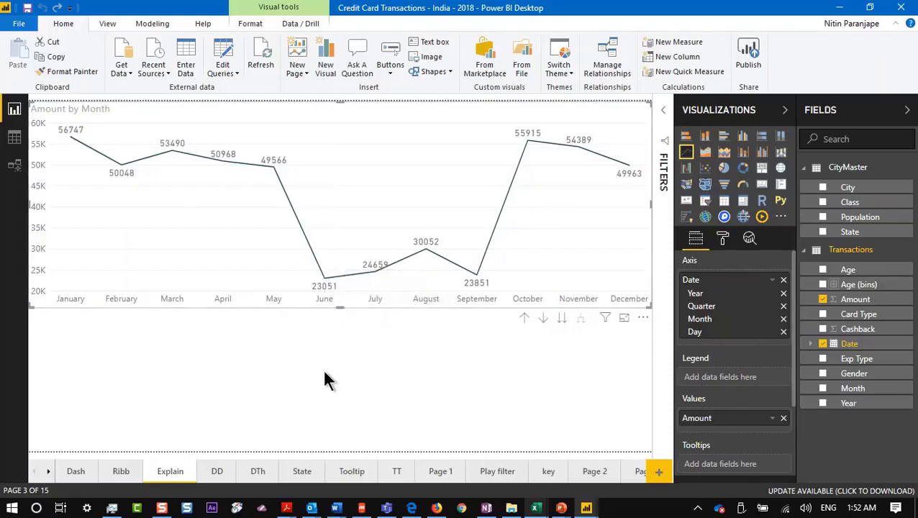
Switch to the Learning page in OneNote and return to the Power BI report's Explain page.
{"action": "mouse_move", "coordinate": [325, 285]}
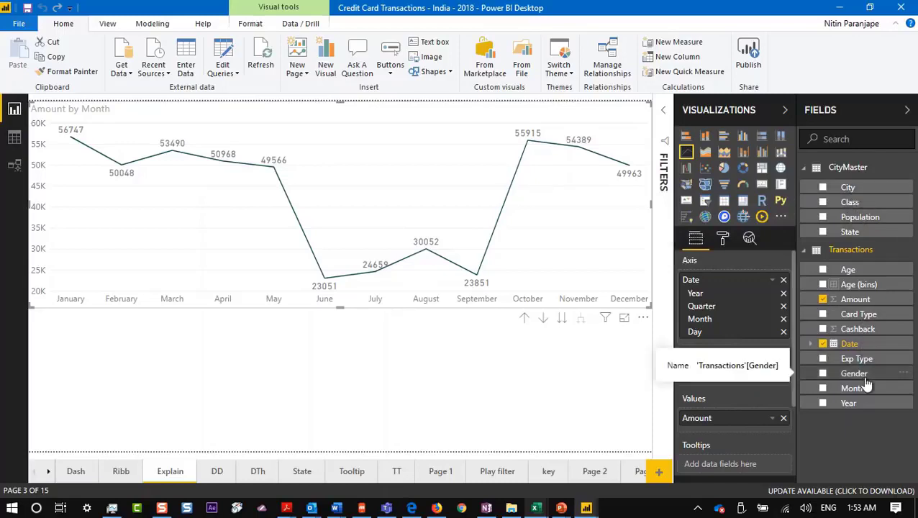
{"action": "left_click", "coordinate": [486, 508]}
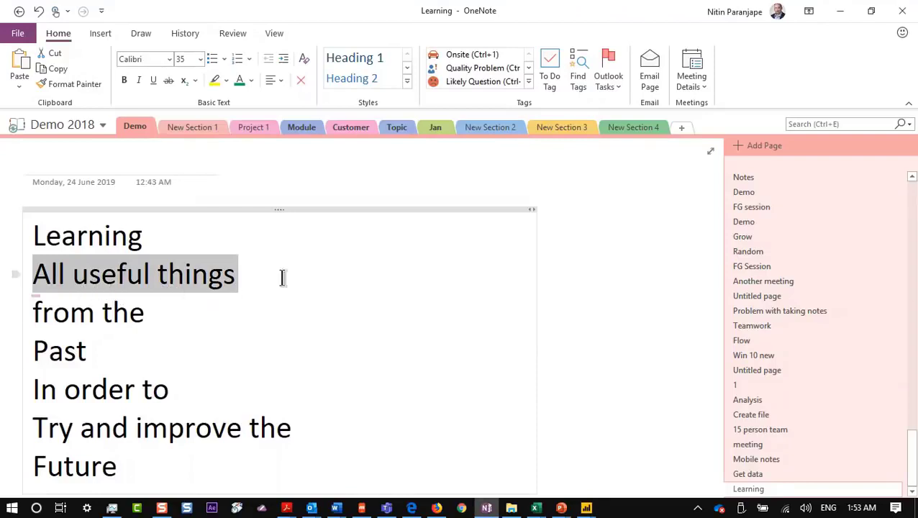
{"action": "key", "text": "alt+Tab"}
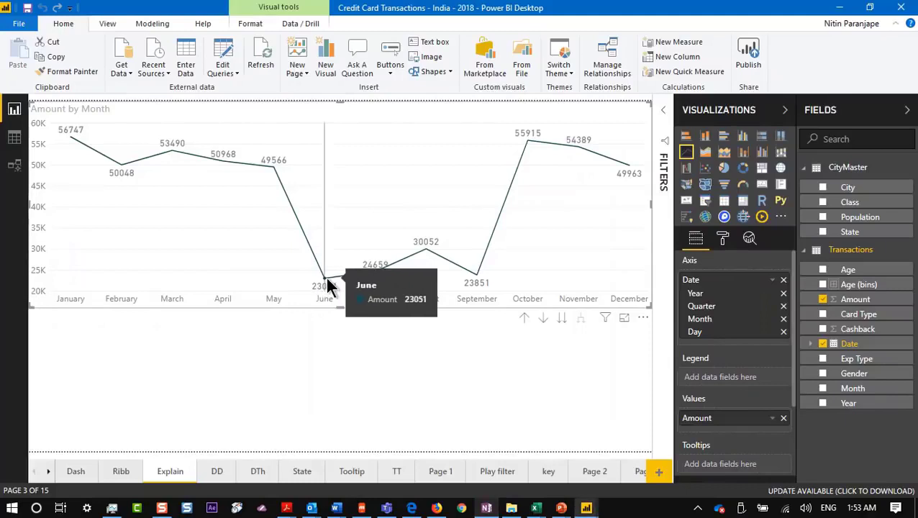
Run the Explain the decrease analysis on the June point of the Amount by Month line chart.
{"action": "right_click", "coordinate": [325, 284]}
{"action": "mouse_move", "coordinate": [385, 381]}
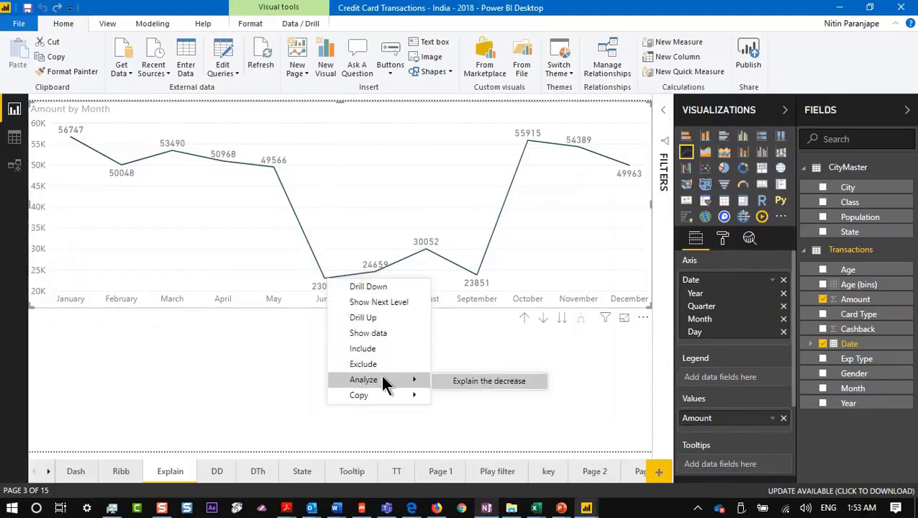
{"action": "left_click", "coordinate": [523, 394]}
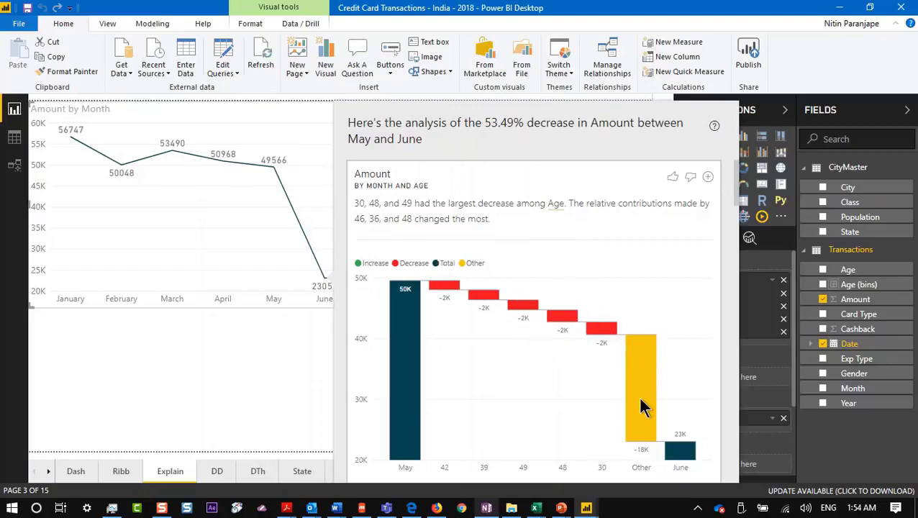
Review the decrease analysis charts broken down by age, state, city, expense type and card type.
{"action": "mouse_move", "coordinate": [642, 411]}
{"action": "scroll", "coordinate": [578, 347], "scroll_direction": "down", "scroll_amount": 1}
{"action": "scroll", "coordinate": [575, 347], "scroll_direction": "down", "scroll_amount": 1}
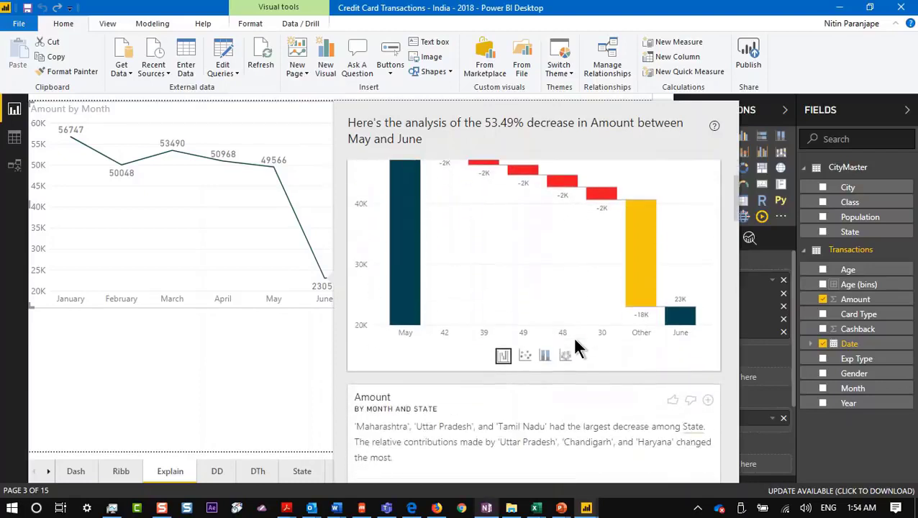
{"action": "scroll", "coordinate": [576, 348], "scroll_direction": "down", "scroll_amount": 3}
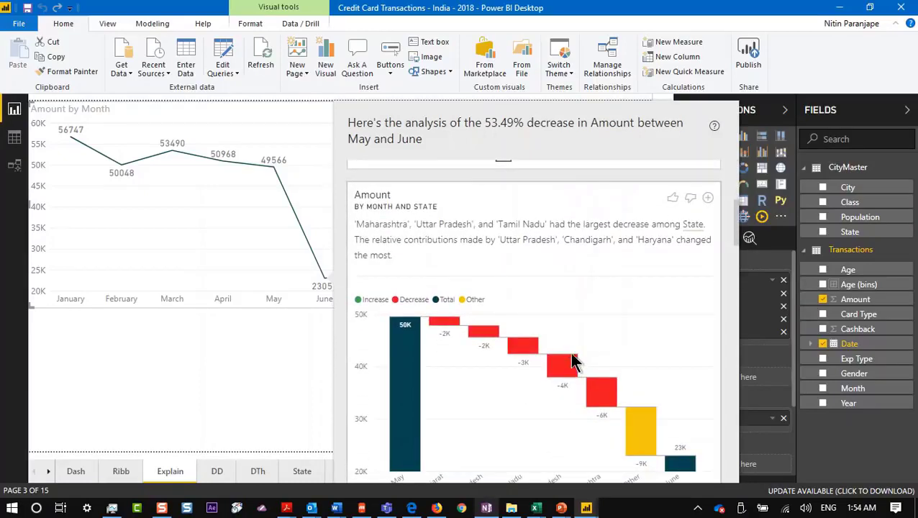
{"action": "scroll", "coordinate": [535, 250], "scroll_direction": "down", "scroll_amount": 1}
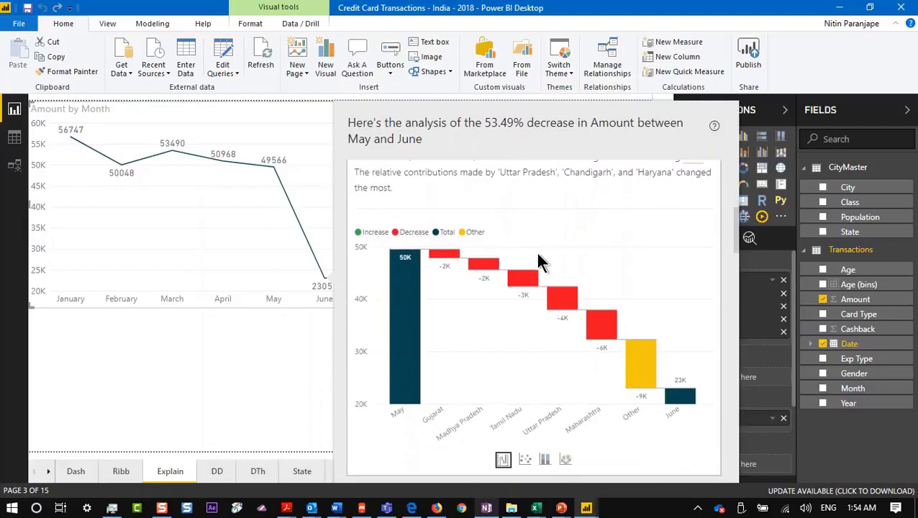
{"action": "scroll", "coordinate": [545, 303], "scroll_direction": "down", "scroll_amount": 4}
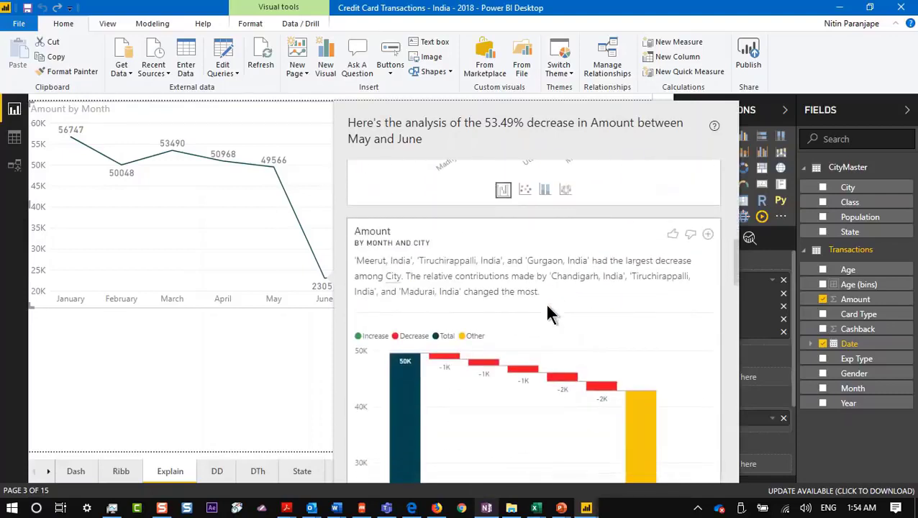
{"action": "scroll", "coordinate": [547, 310], "scroll_direction": "down", "scroll_amount": 4}
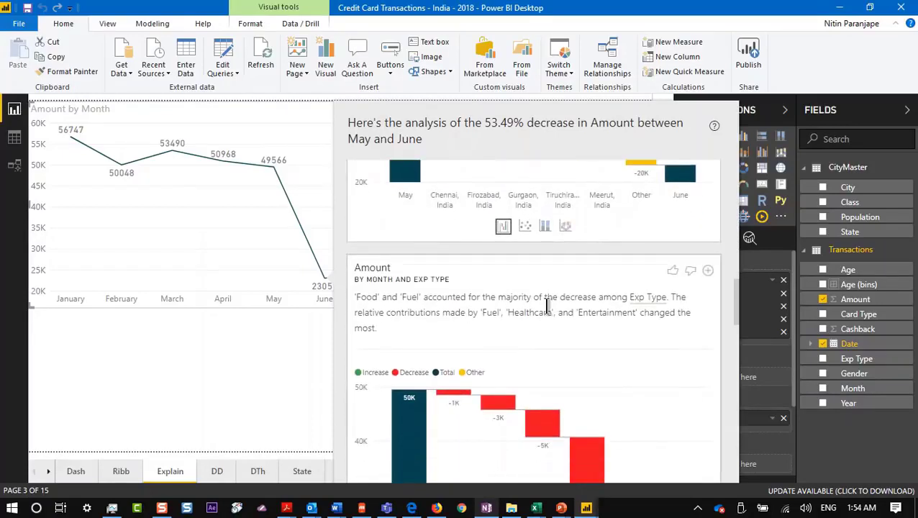
{"action": "scroll", "coordinate": [547, 306], "scroll_direction": "down", "scroll_amount": 1}
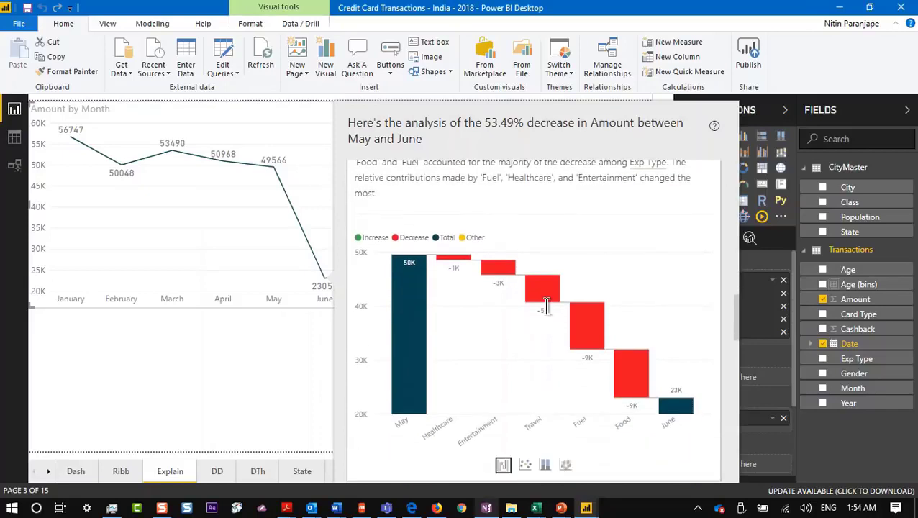
{"action": "scroll", "coordinate": [546, 307], "scroll_direction": "down", "scroll_amount": 4}
{"action": "scroll", "coordinate": [548, 320], "scroll_direction": "down", "scroll_amount": 4}
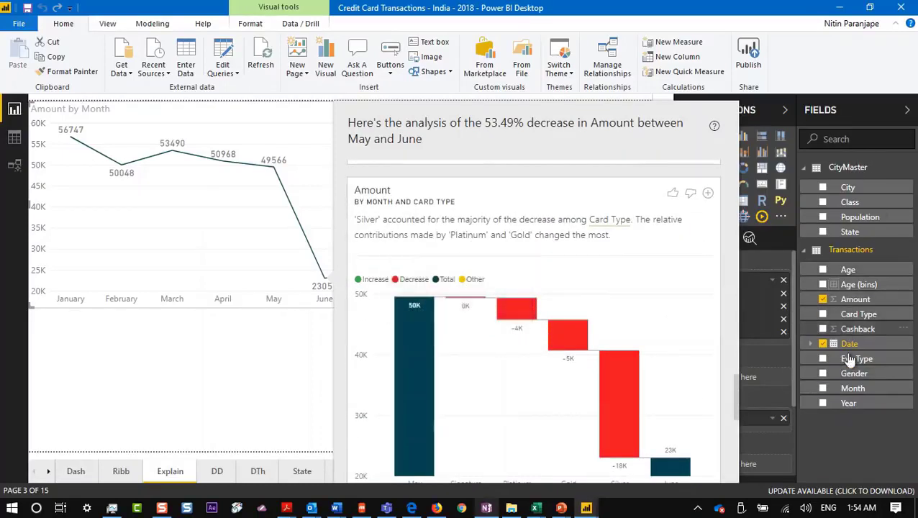
Review the remaining decrease analysis charts by age bins, gender and year, and revisit the card type, class and expense type breakdowns.
{"action": "scroll", "coordinate": [516, 329], "scroll_direction": "down", "scroll_amount": 4}
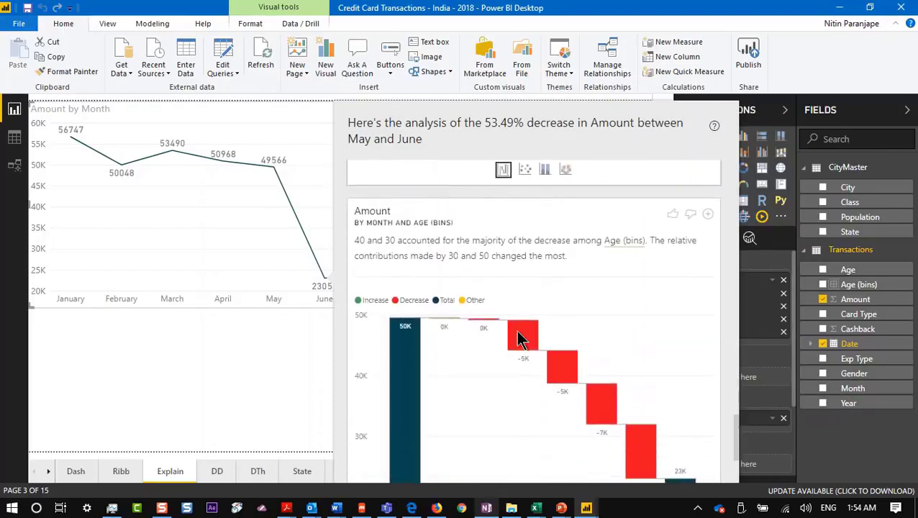
{"action": "scroll", "coordinate": [517, 332], "scroll_direction": "down", "scroll_amount": 5}
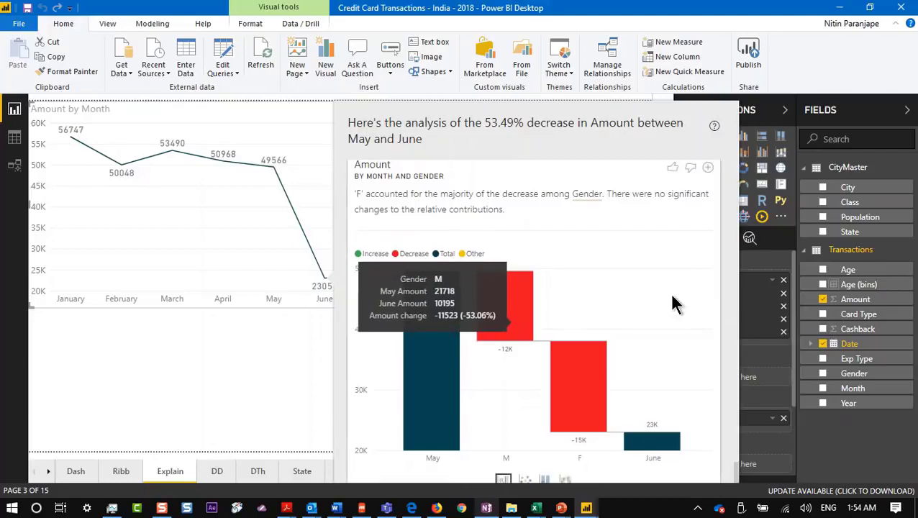
{"action": "scroll", "coordinate": [654, 298], "scroll_direction": "down", "scroll_amount": 5}
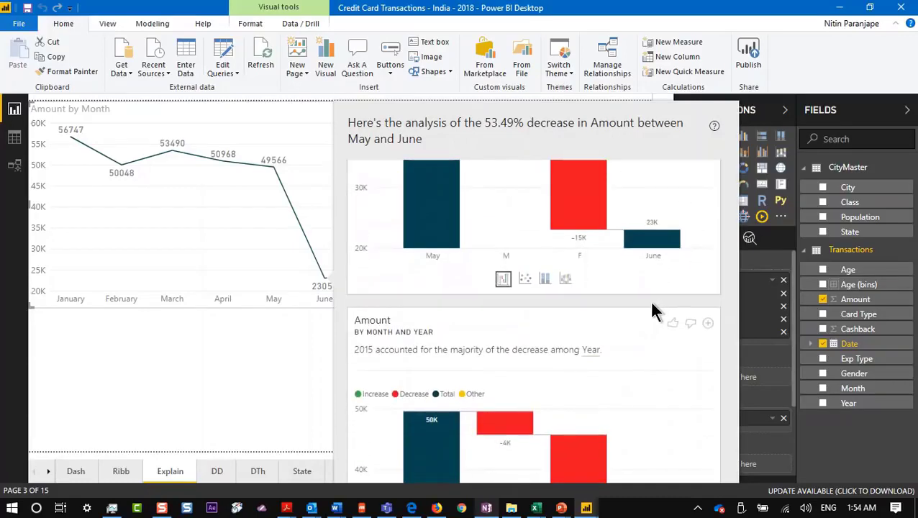
{"action": "scroll", "coordinate": [651, 308], "scroll_direction": "up", "scroll_amount": 5}
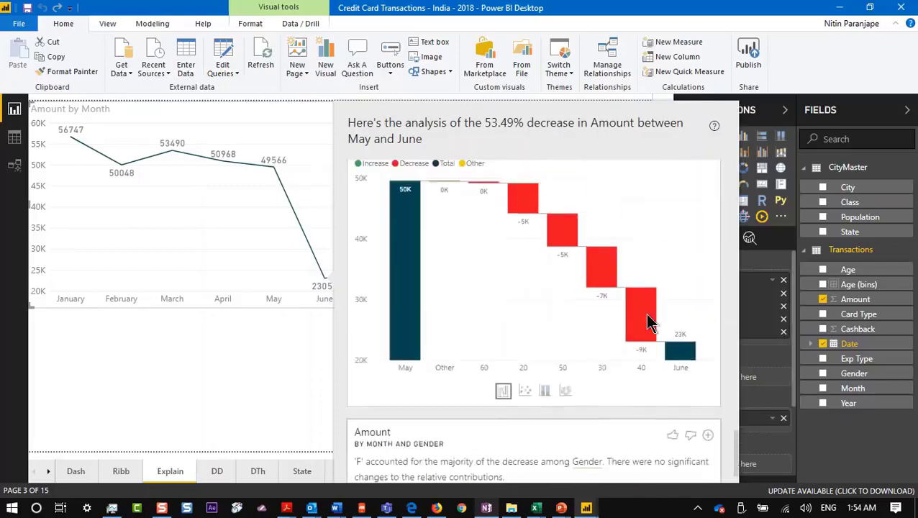
{"action": "scroll", "coordinate": [647, 320], "scroll_direction": "down", "scroll_amount": 3}
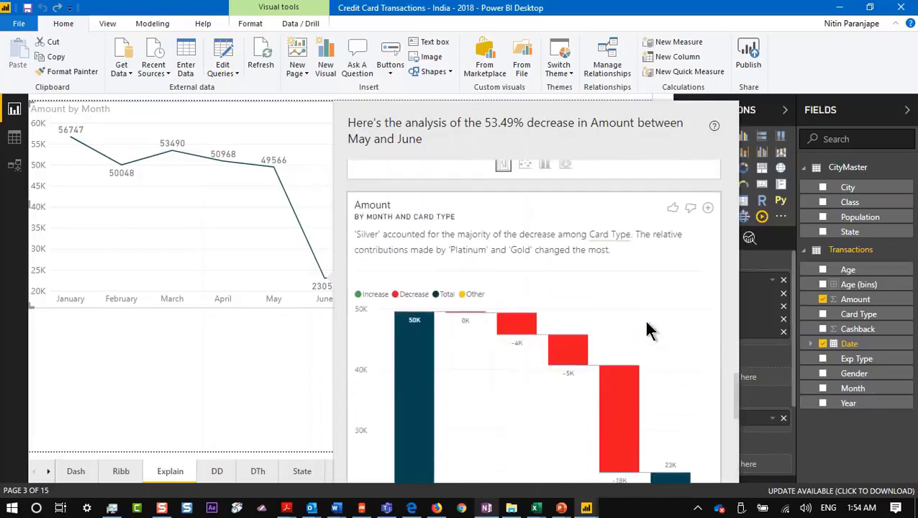
{"action": "scroll", "coordinate": [646, 322], "scroll_direction": "down", "scroll_amount": 3}
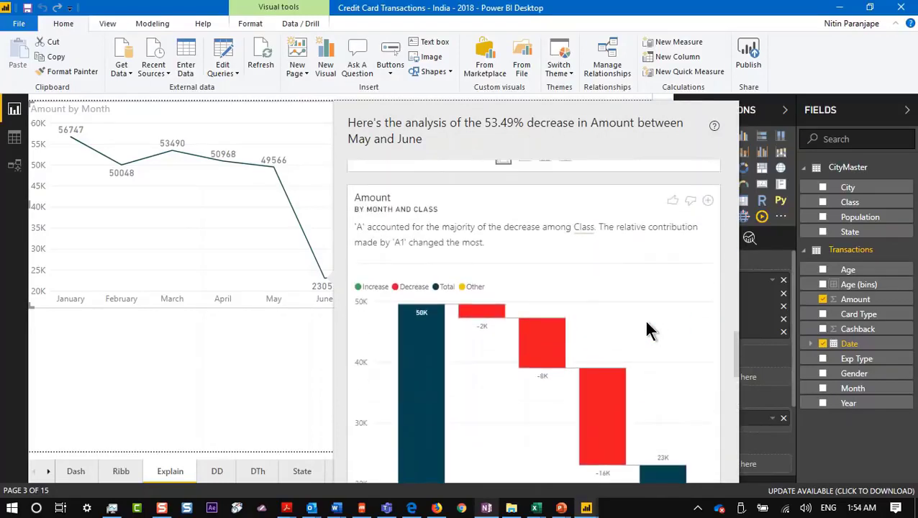
{"action": "scroll", "coordinate": [646, 329], "scroll_direction": "up", "scroll_amount": 5}
{"action": "scroll", "coordinate": [646, 330], "scroll_direction": "down", "scroll_amount": 4}
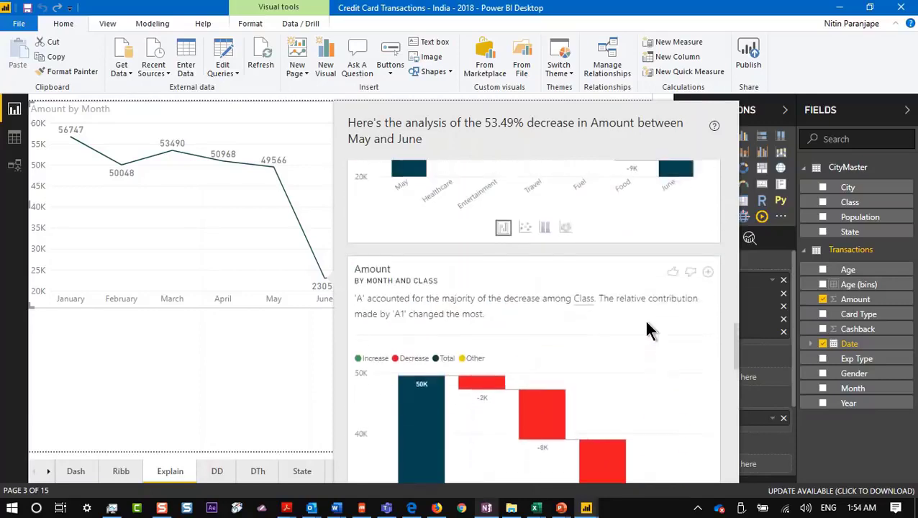
{"action": "scroll", "coordinate": [646, 329], "scroll_direction": "up", "scroll_amount": 2}
{"action": "scroll", "coordinate": [646, 330], "scroll_direction": "up", "scroll_amount": 1}
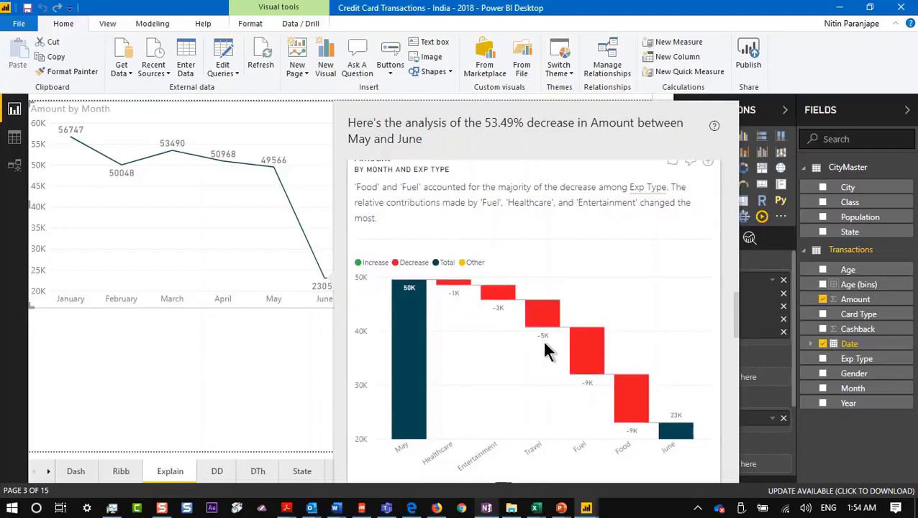
{"action": "scroll", "coordinate": [545, 350], "scroll_direction": "down", "scroll_amount": 1}
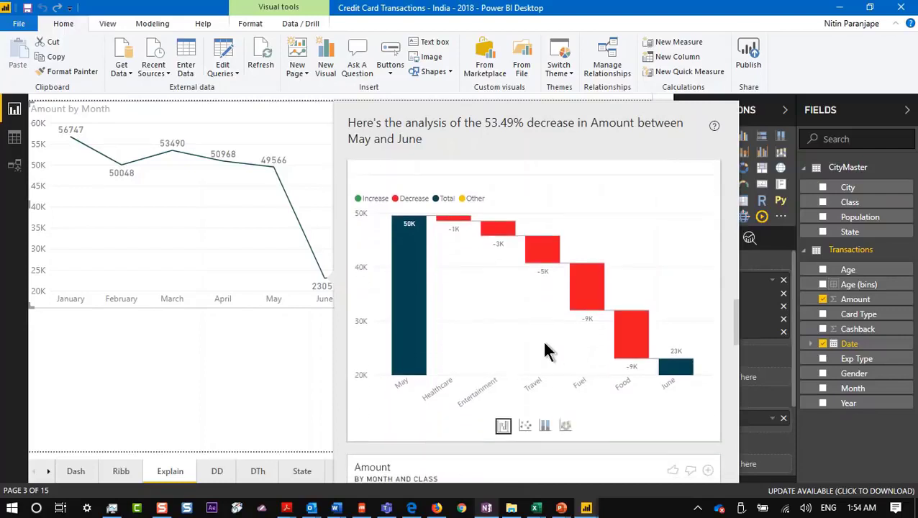
View the expense type breakdown as scatter, 100% stacked column and ribbon charts, inspect individual values, and return it to the waterfall.
{"action": "left_click", "coordinate": [525, 427]}
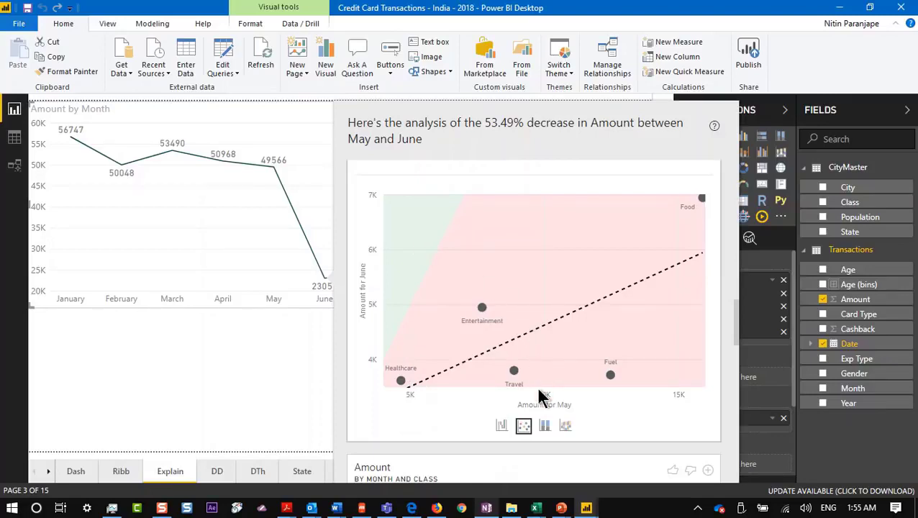
{"action": "left_click", "coordinate": [544, 426]}
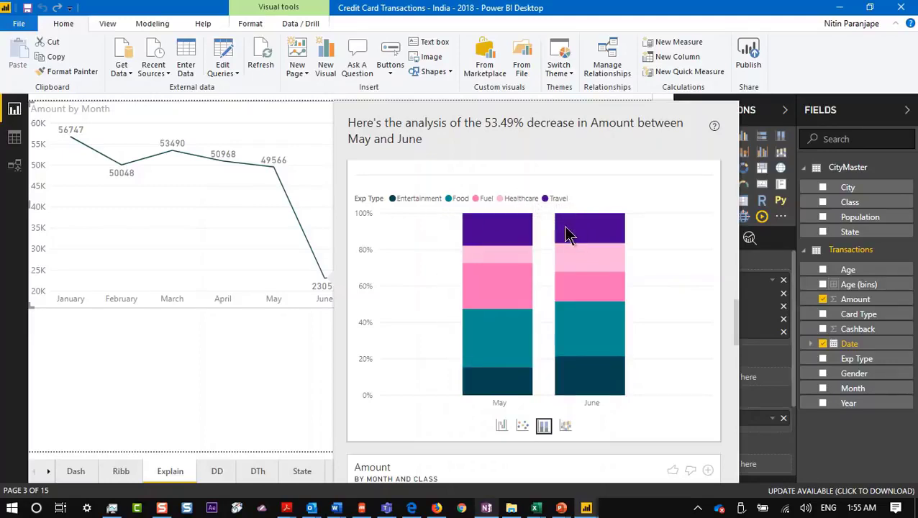
{"action": "mouse_move", "coordinate": [466, 259]}
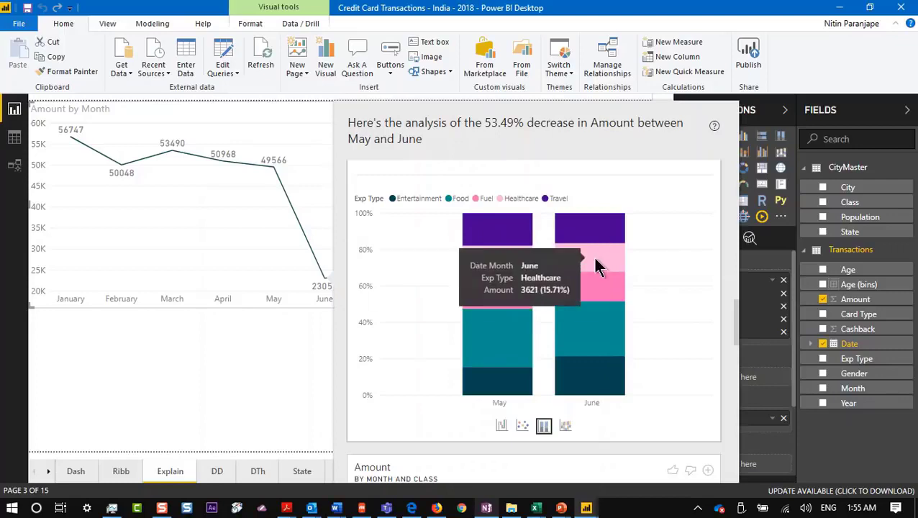
{"action": "left_click", "coordinate": [566, 427]}
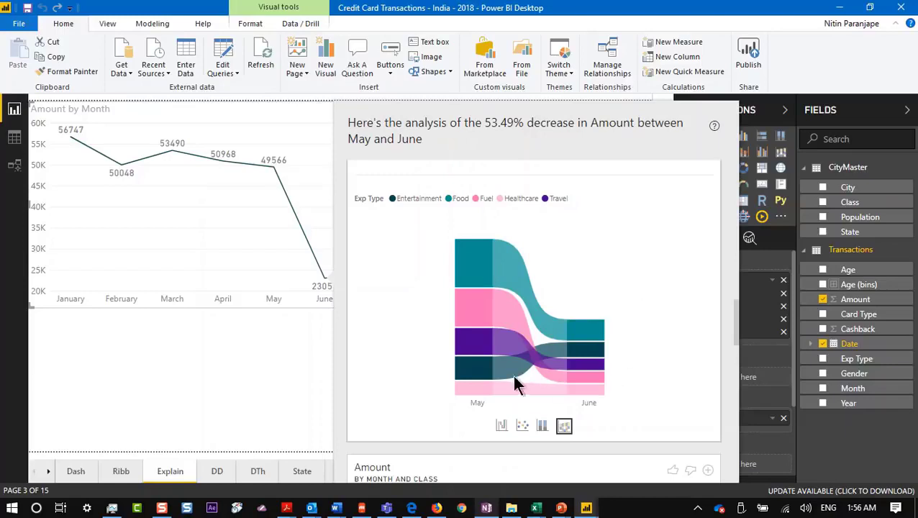
{"action": "mouse_move", "coordinate": [468, 313]}
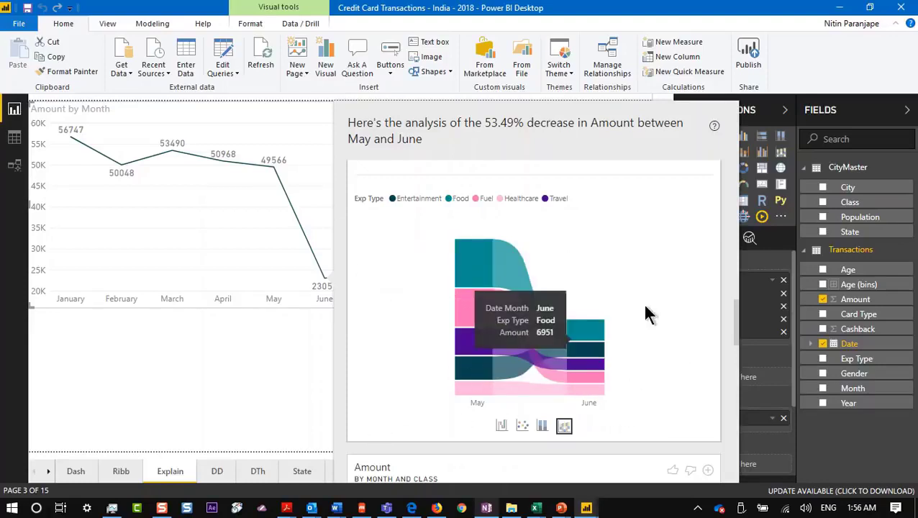
{"action": "mouse_move", "coordinate": [603, 358]}
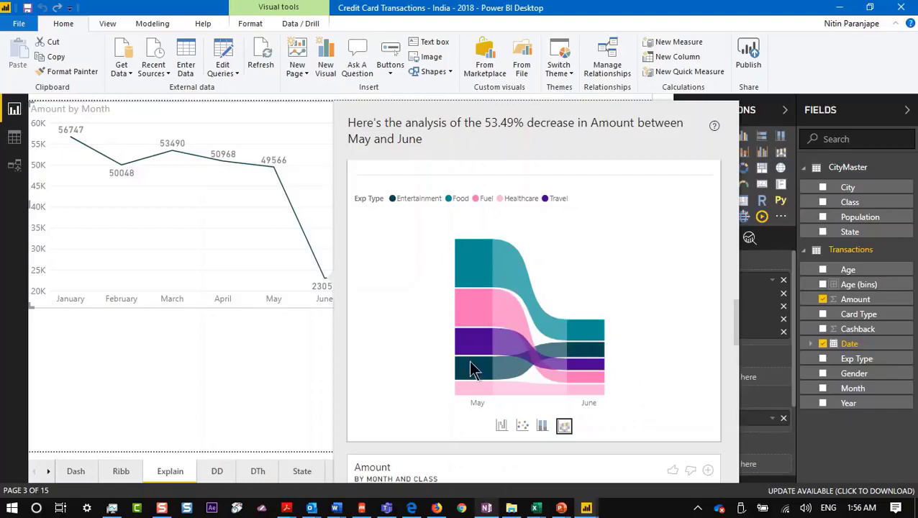
{"action": "left_click", "coordinate": [502, 426]}
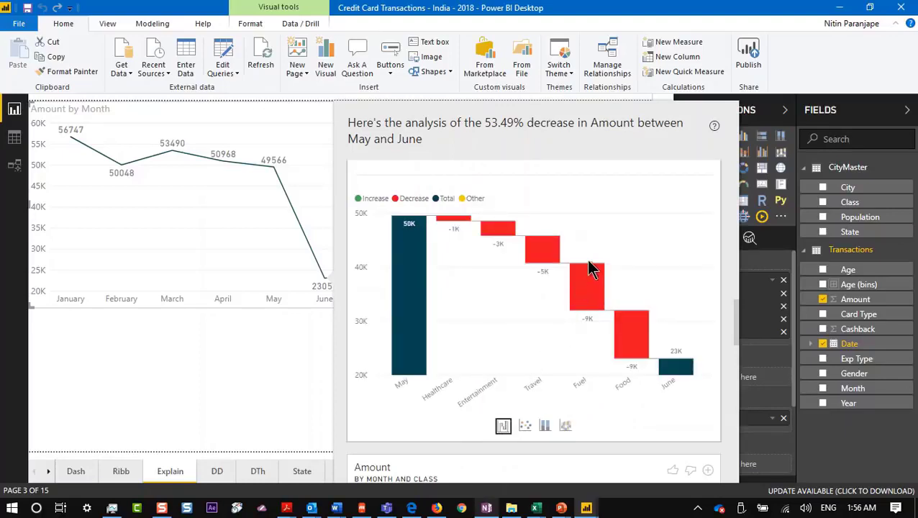
Add the Amount by Month and Exp Type waterfall chart to the report page and close the decrease analysis.
{"action": "scroll", "coordinate": [637, 245], "scroll_direction": "down", "scroll_amount": 3}
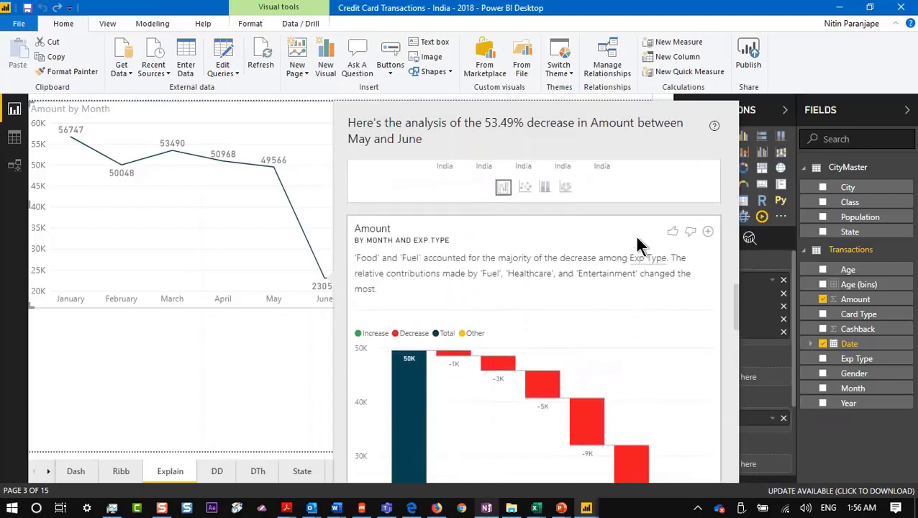
{"action": "left_click", "coordinate": [708, 232]}
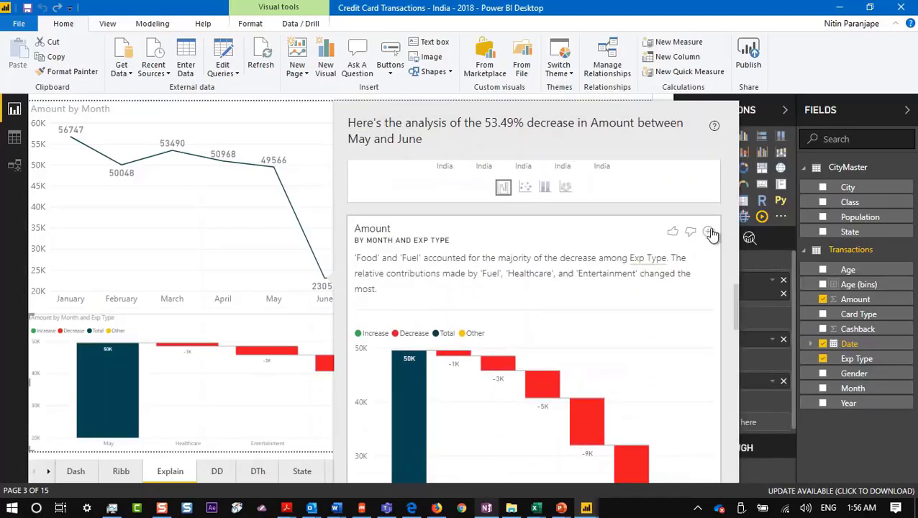
{"action": "left_click", "coordinate": [282, 325]}
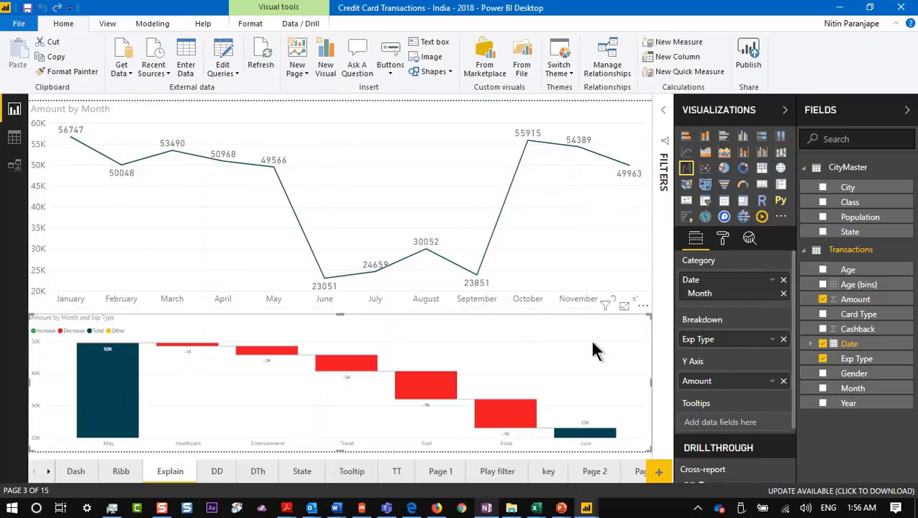
Clear the Date - Month filter on the new waterfall chart and show the chart in focus mode.
{"action": "left_click", "coordinate": [665, 115]}
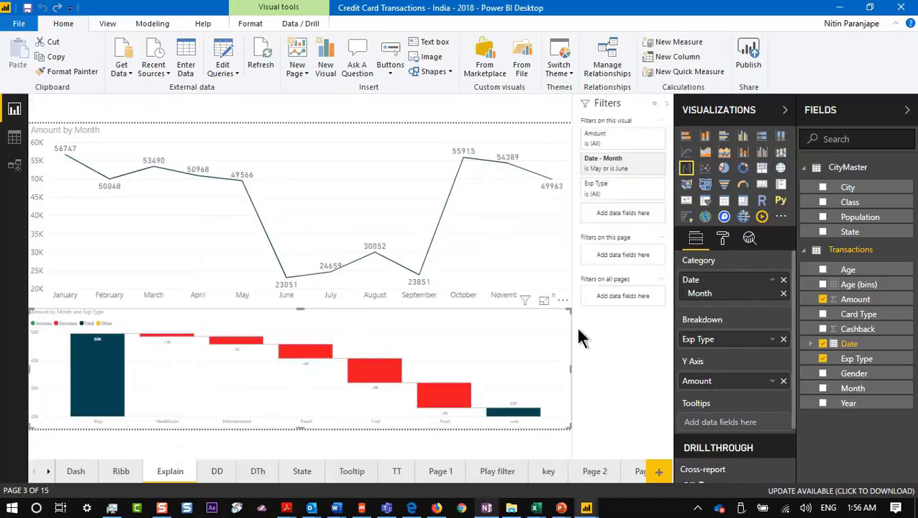
{"action": "left_click", "coordinate": [652, 170]}
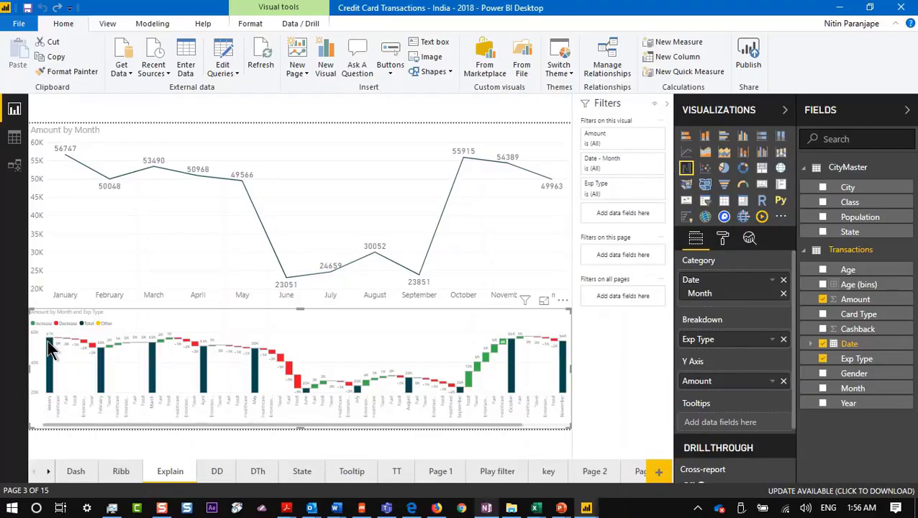
{"action": "mouse_move", "coordinate": [98, 367]}
{"action": "left_click", "coordinate": [543, 303]}
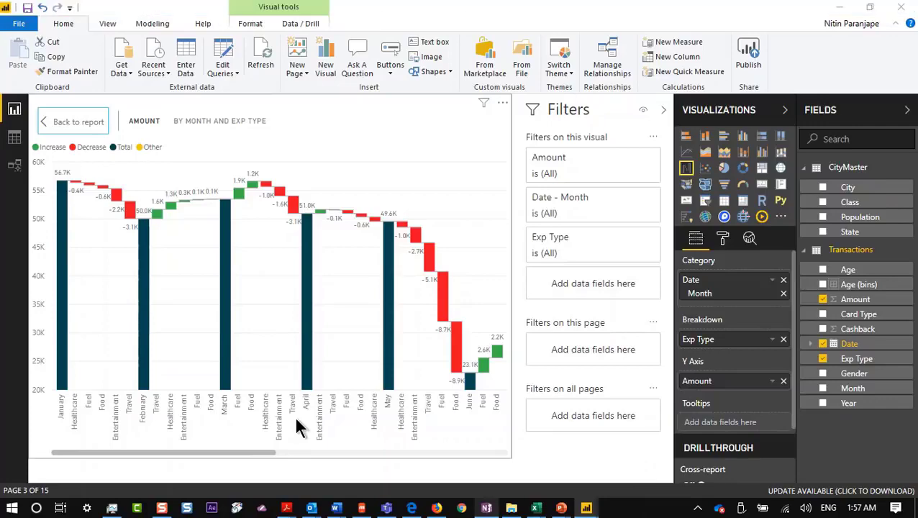
{"action": "key", "text": "alt+Tab"}
{"action": "key", "text": "alt+Tab"}
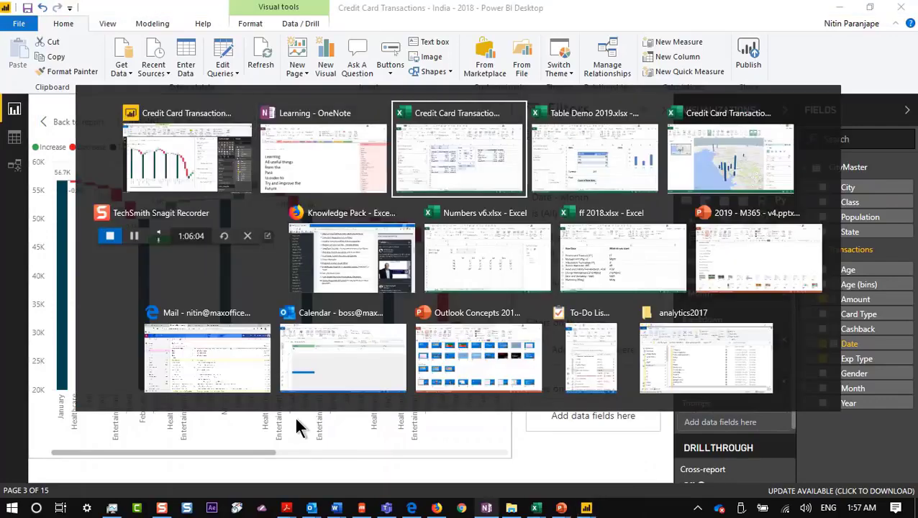
{"action": "key", "text": "alt+shift+Tab"}
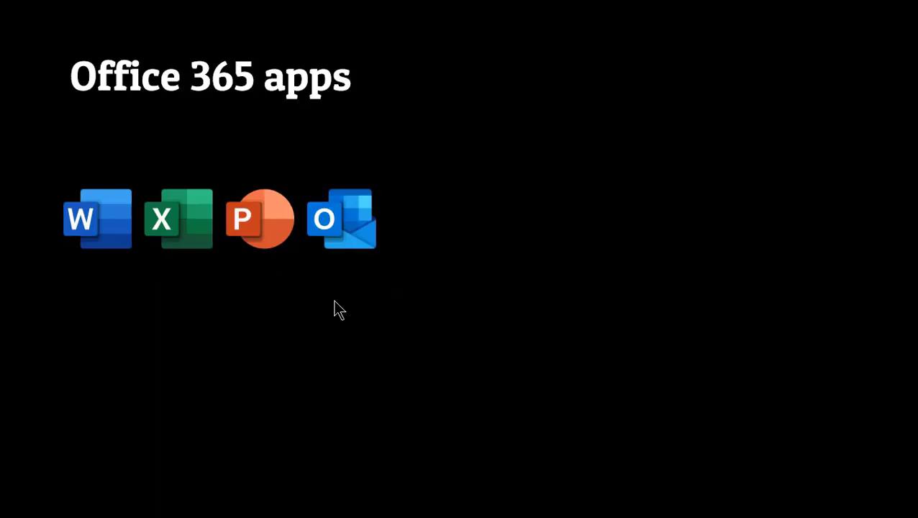
{"action": "left_click", "coordinate": [389, 294]}
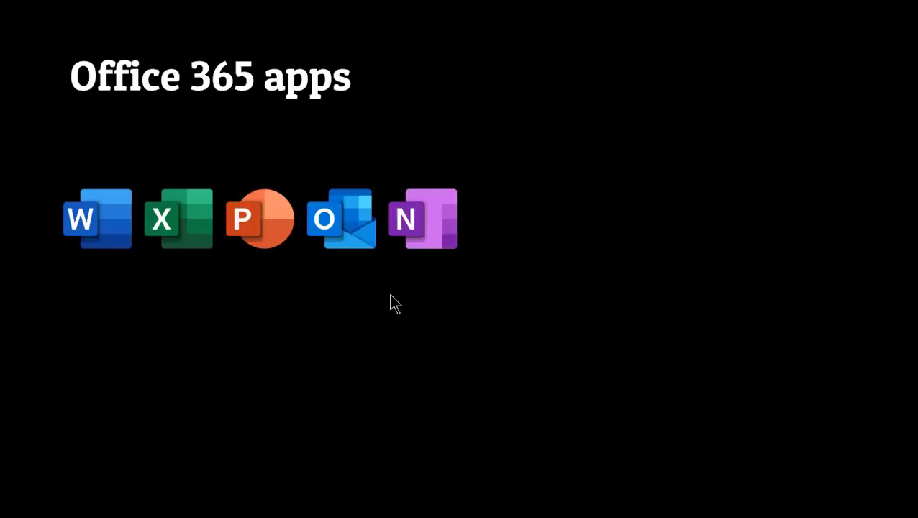
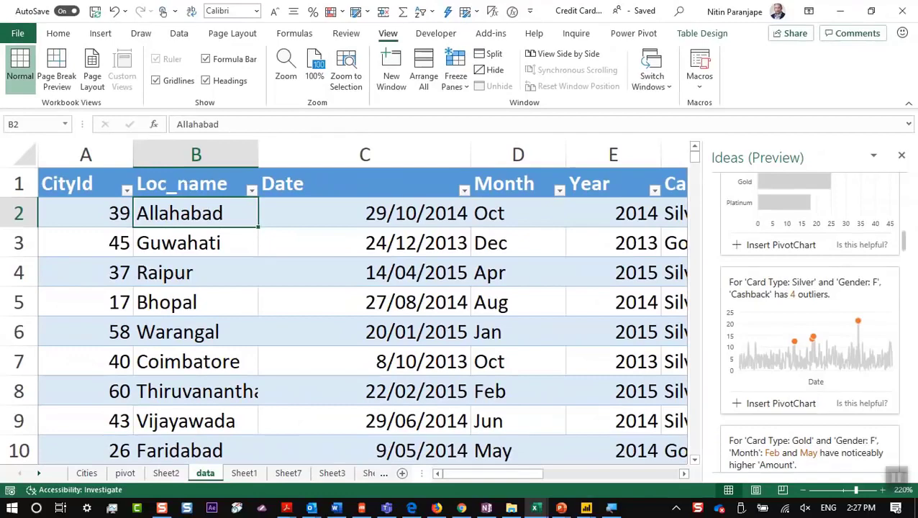
Close the Ideas pane in the Excel workbook and launch 3D Maps from the data sheet.
{"action": "left_click", "coordinate": [902, 155]}
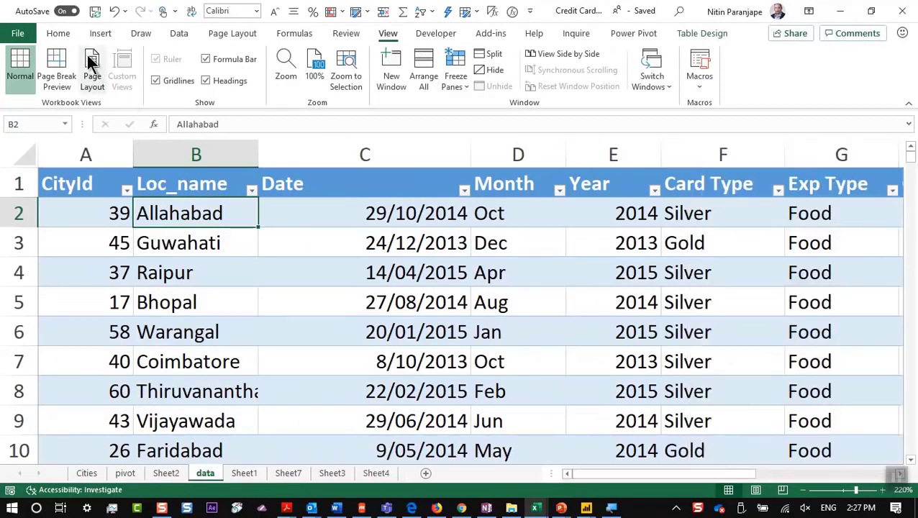
{"action": "left_click", "coordinate": [100, 34]}
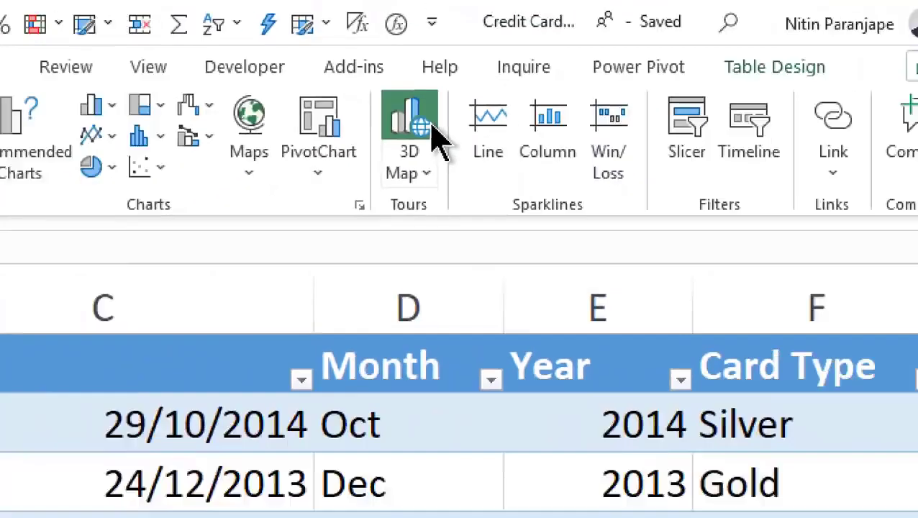
{"action": "left_click", "coordinate": [425, 144]}
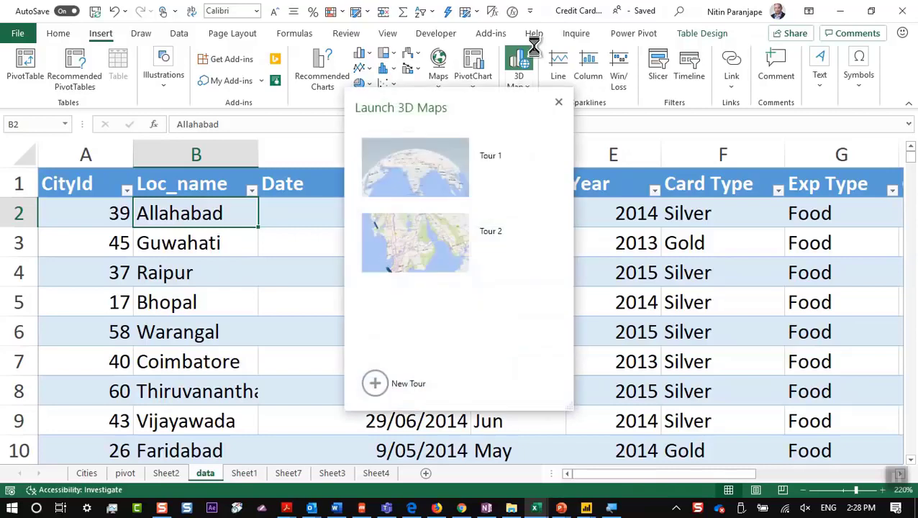
Delete both existing 3D Maps tours, Tour 1 and Tour 2, and confirm each deletion.
{"action": "mouse_move", "coordinate": [512, 167]}
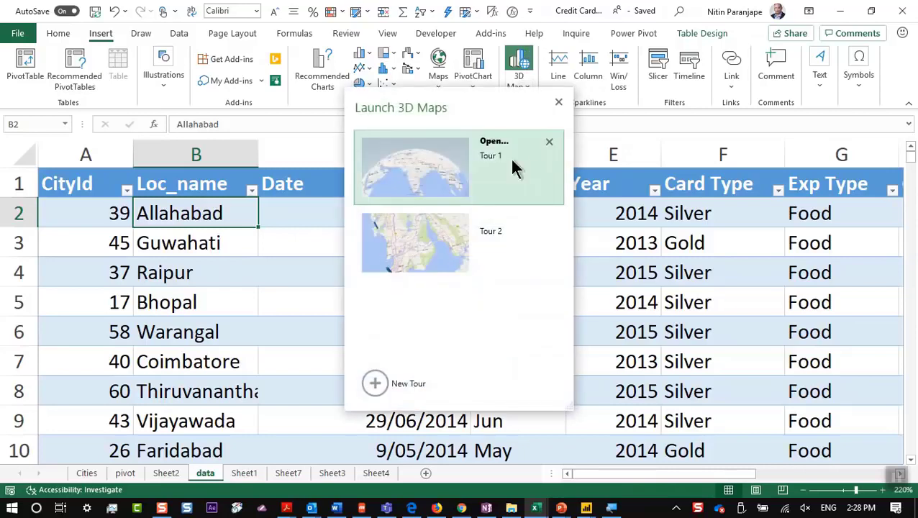
{"action": "left_click", "coordinate": [549, 143]}
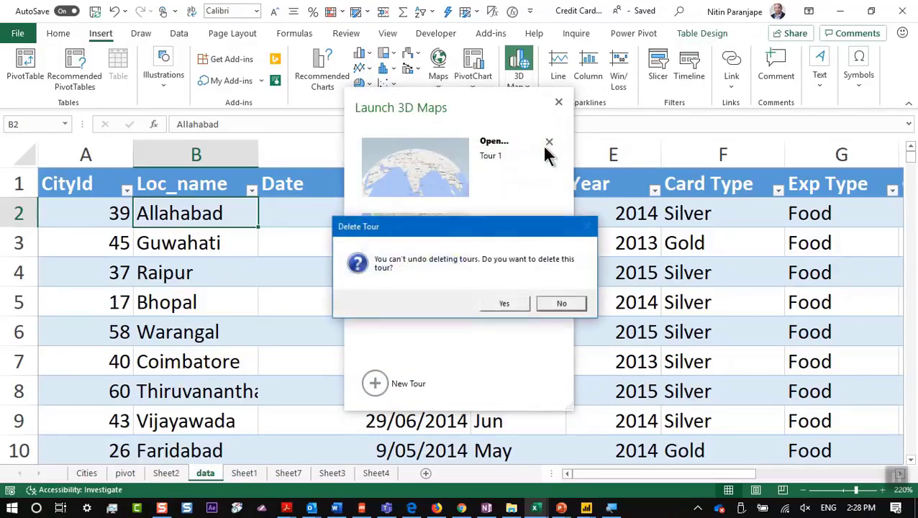
{"action": "left_click", "coordinate": [524, 305]}
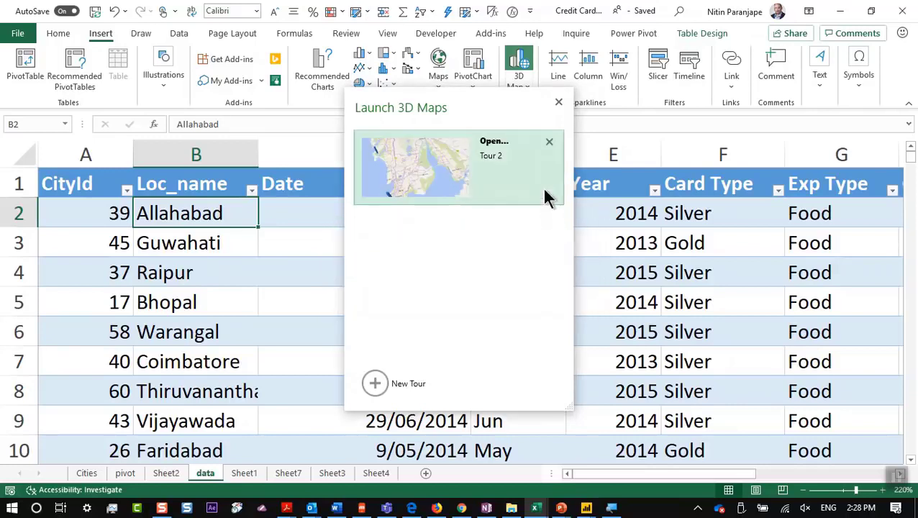
{"action": "left_click", "coordinate": [547, 143]}
{"action": "left_click", "coordinate": [502, 306]}
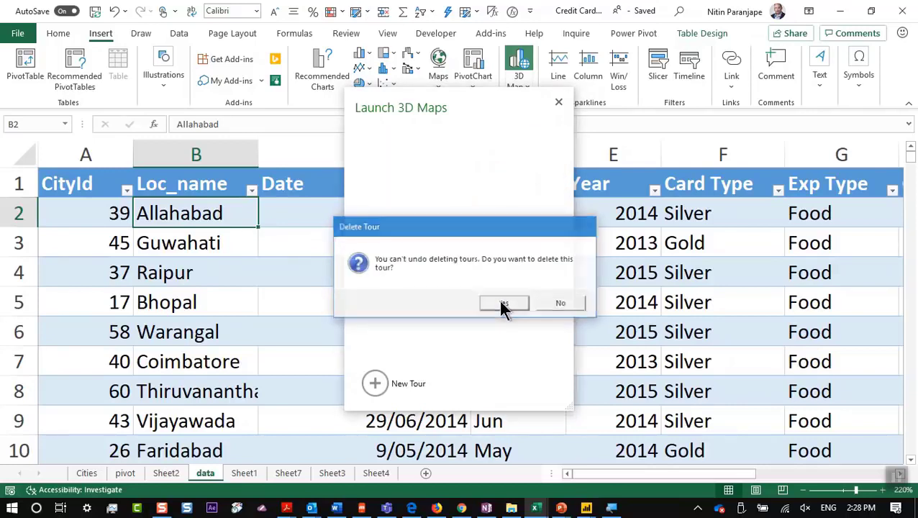
Create a new 3D Maps tour with the field list closed and the globe zoomed in on India.
{"action": "left_click", "coordinate": [390, 392]}
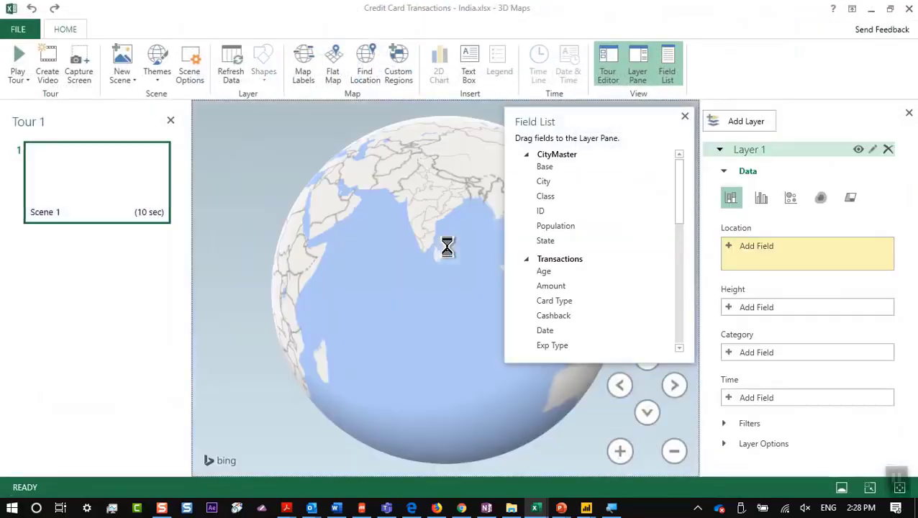
{"action": "left_click", "coordinate": [685, 116]}
{"action": "scroll", "coordinate": [411, 220], "scroll_direction": "up", "scroll_amount": 3}
{"action": "scroll", "coordinate": [432, 201], "scroll_direction": "up", "scroll_amount": 3}
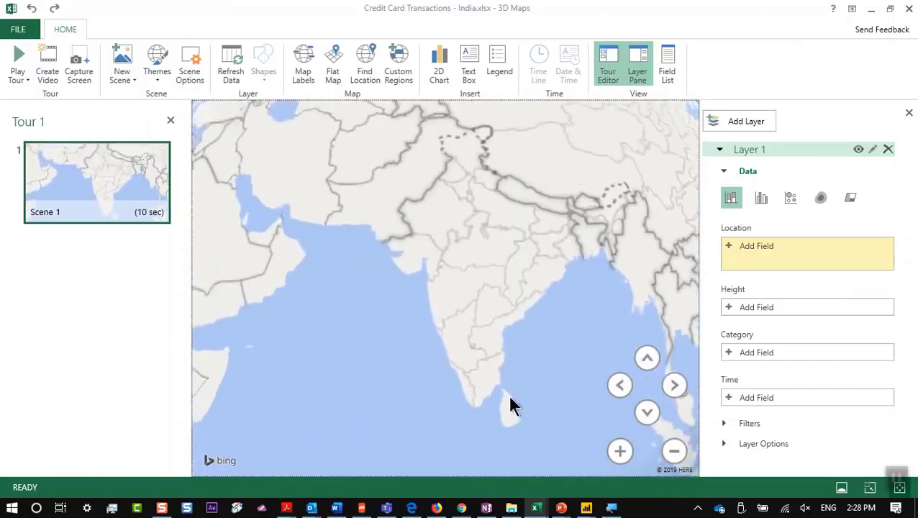
Add the Loc_name field from the Transactions table as the location of Layer 1.
{"action": "left_click_drag", "start_coordinate": [533, 322], "coordinate": [502, 324]}
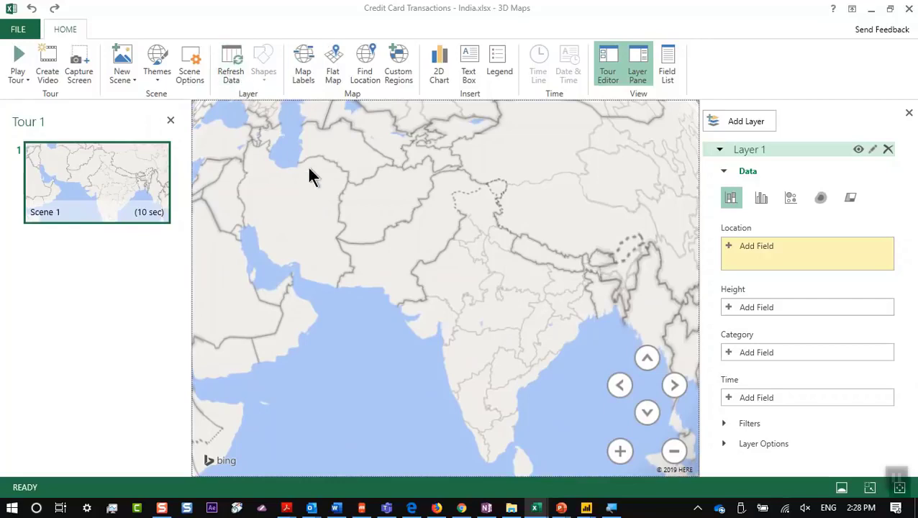
{"action": "scroll", "coordinate": [329, 194], "scroll_direction": "down", "scroll_amount": 5}
{"action": "left_click_drag", "start_coordinate": [368, 245], "coordinate": [651, 220]}
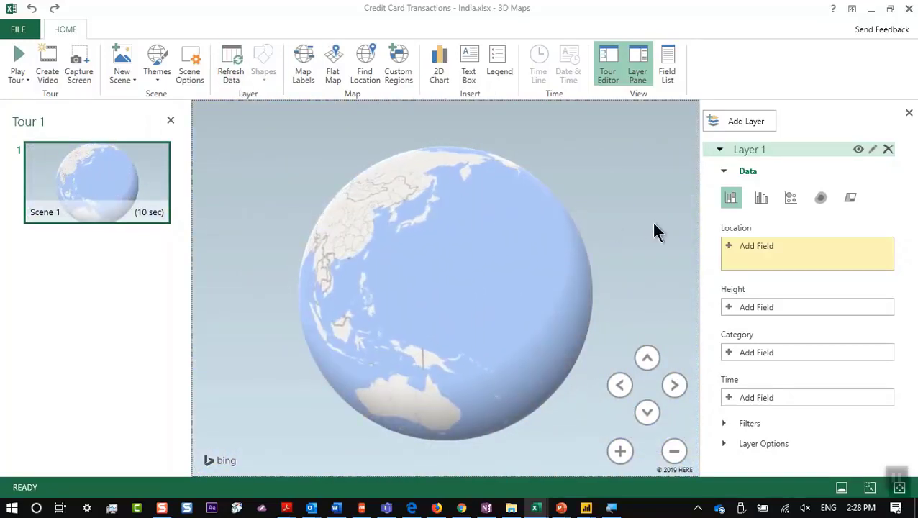
{"action": "left_click", "coordinate": [774, 243]}
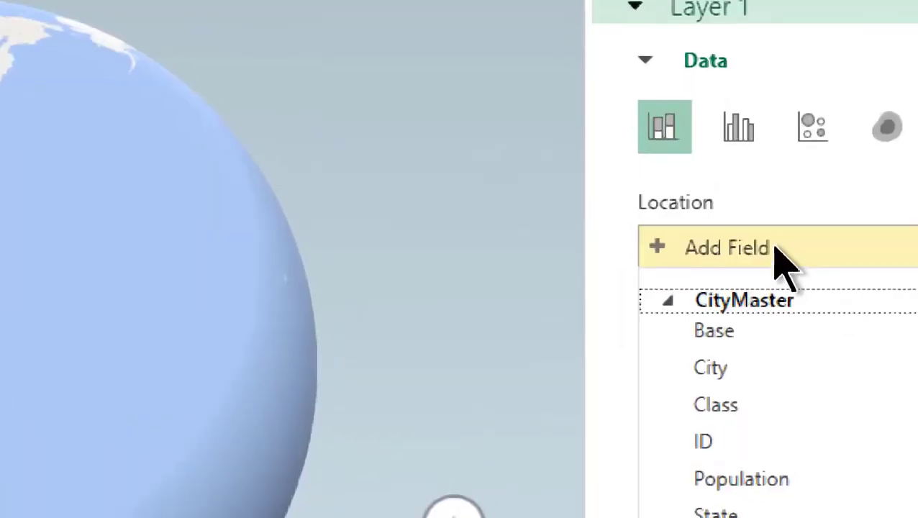
{"action": "left_click", "coordinate": [703, 285]}
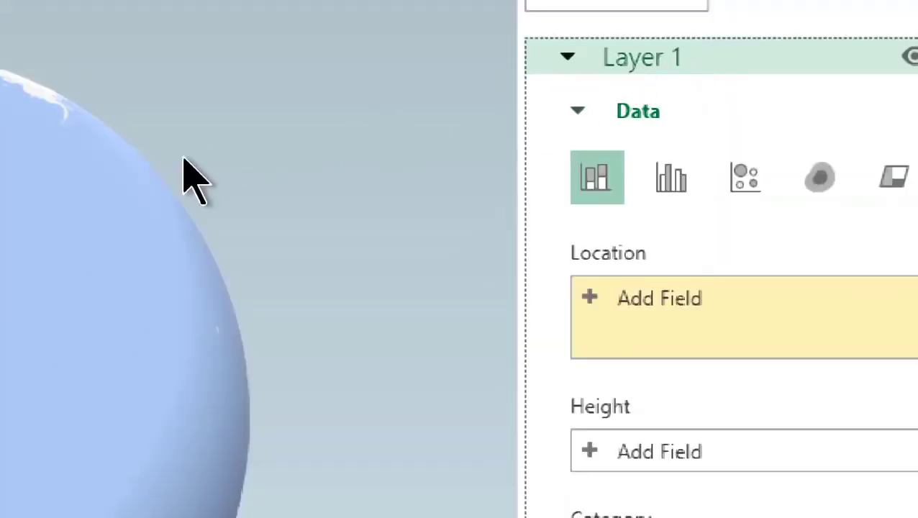
{"action": "left_click", "coordinate": [688, 298]}
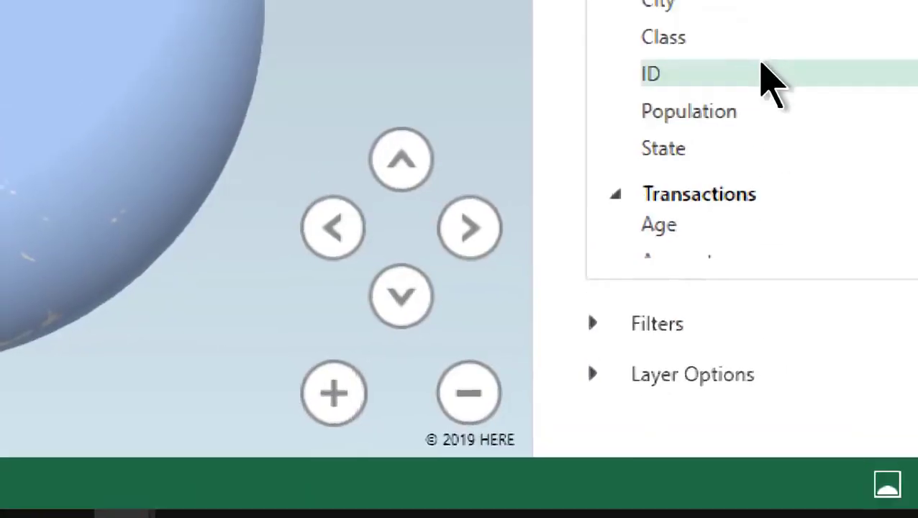
{"action": "scroll", "coordinate": [759, 14], "scroll_direction": "down", "scroll_amount": 4}
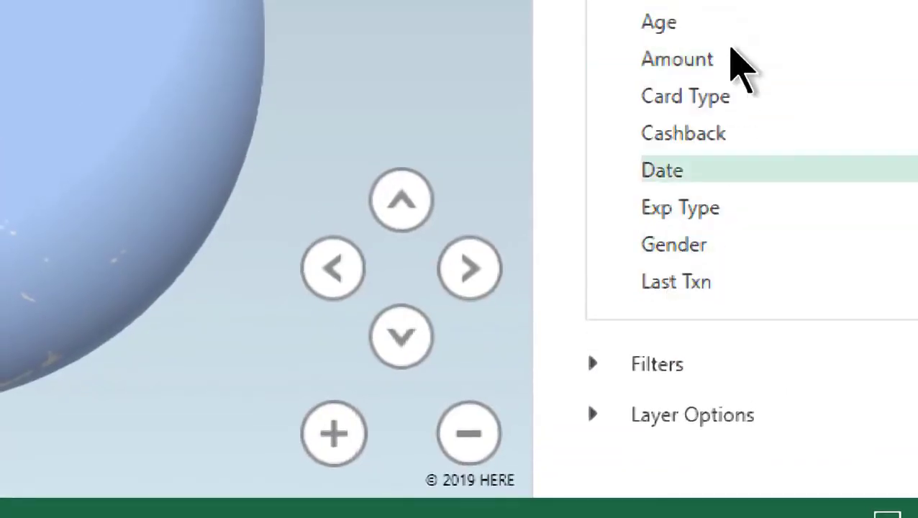
{"action": "scroll", "coordinate": [742, 29], "scroll_direction": "down", "scroll_amount": 3}
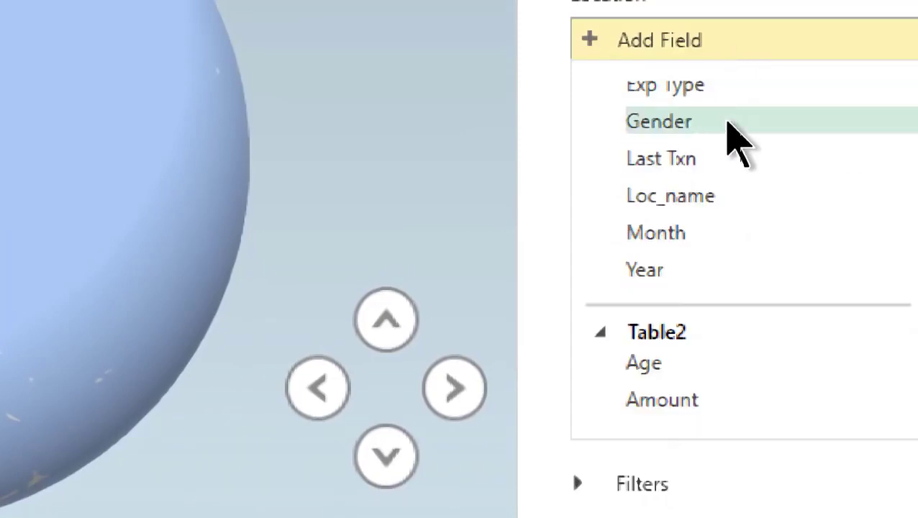
{"action": "left_click", "coordinate": [722, 195]}
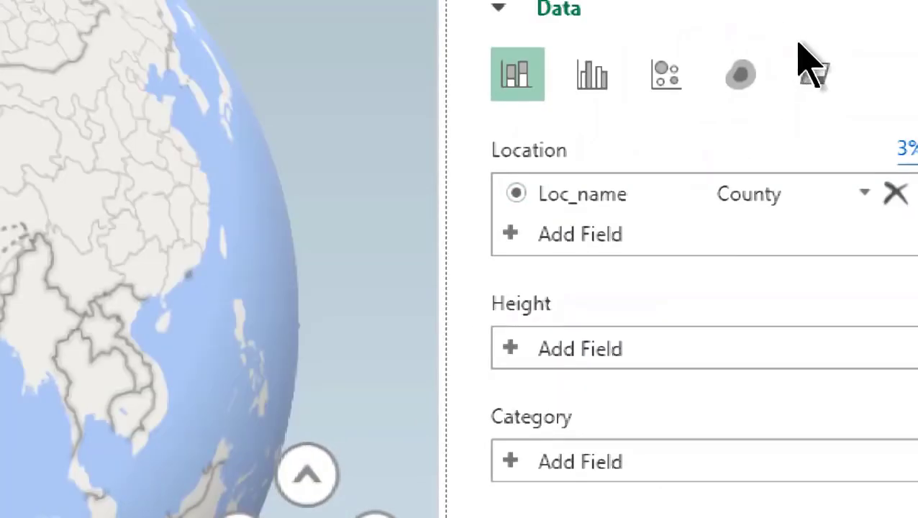
Set the geography type of Loc_name to City and turn on the map labels.
{"action": "left_click", "coordinate": [866, 193]}
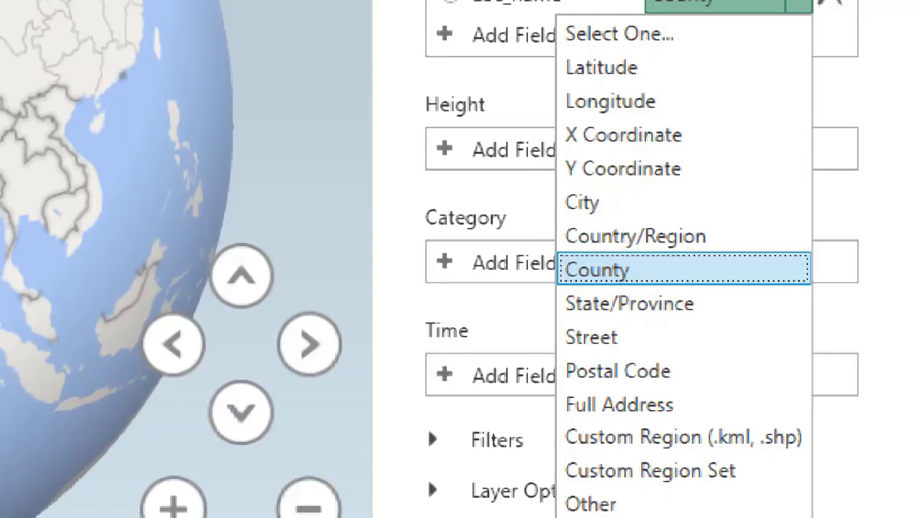
{"action": "left_click", "coordinate": [743, 202]}
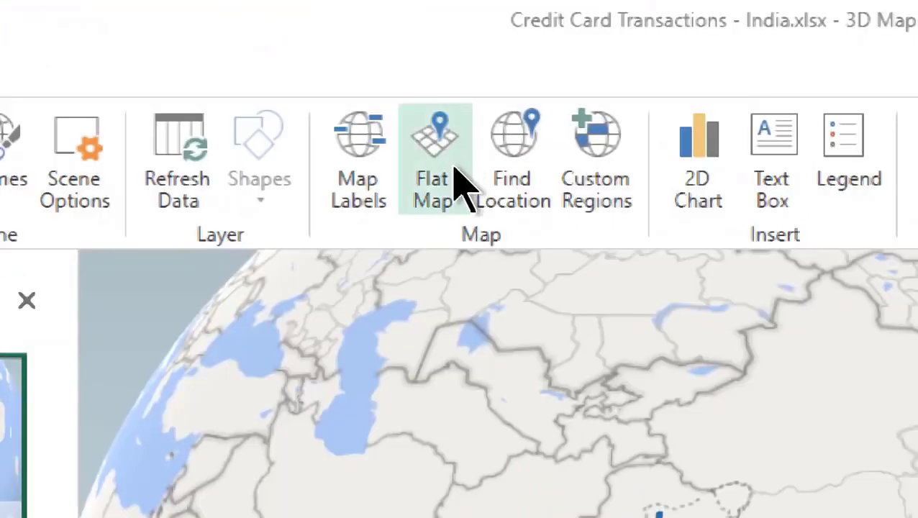
{"action": "left_click", "coordinate": [384, 172]}
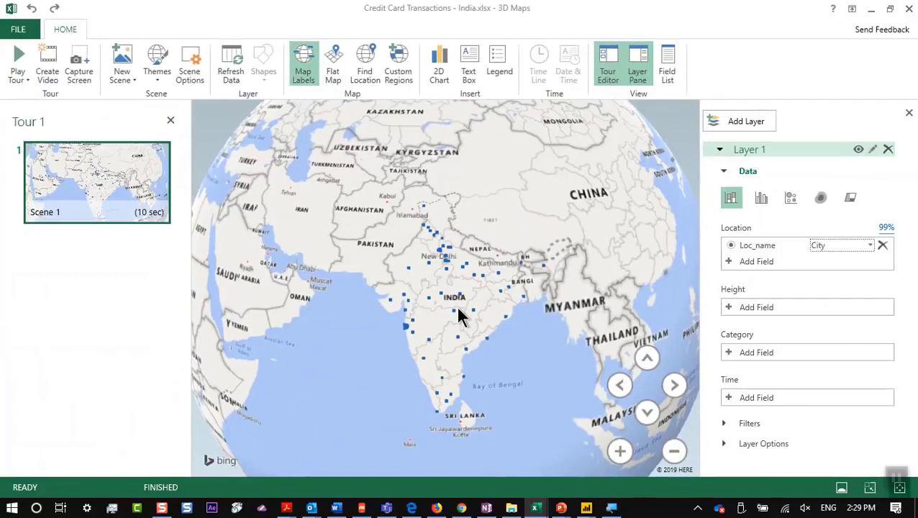
{"action": "scroll", "coordinate": [460, 317], "scroll_direction": "up", "scroll_amount": 5}
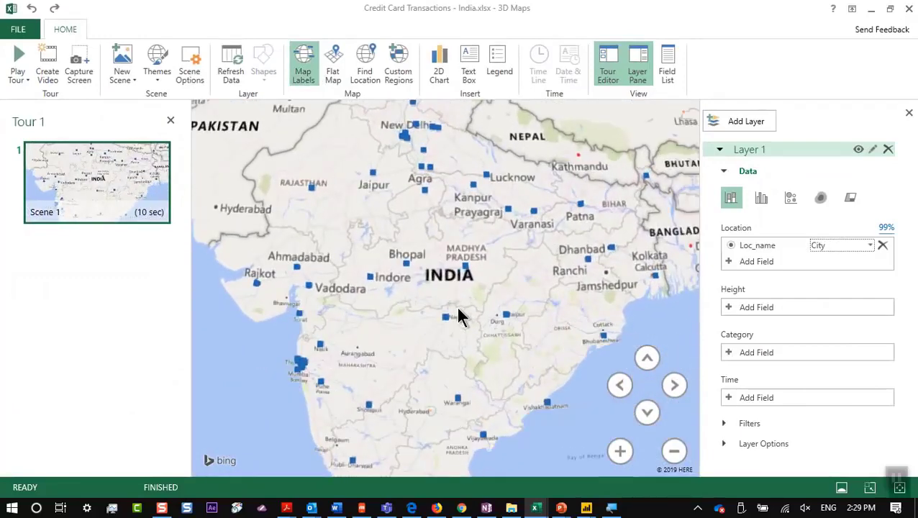
Use the Amount field from Transactions as the column height and delete the Layer 1 legend from the map.
{"action": "left_click", "coordinate": [735, 309]}
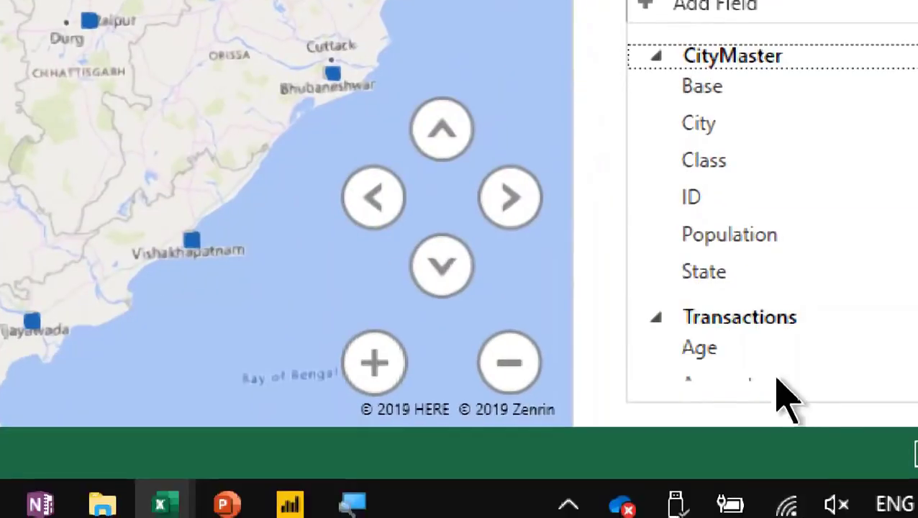
{"action": "scroll", "coordinate": [782, 432], "scroll_direction": "down", "scroll_amount": 1}
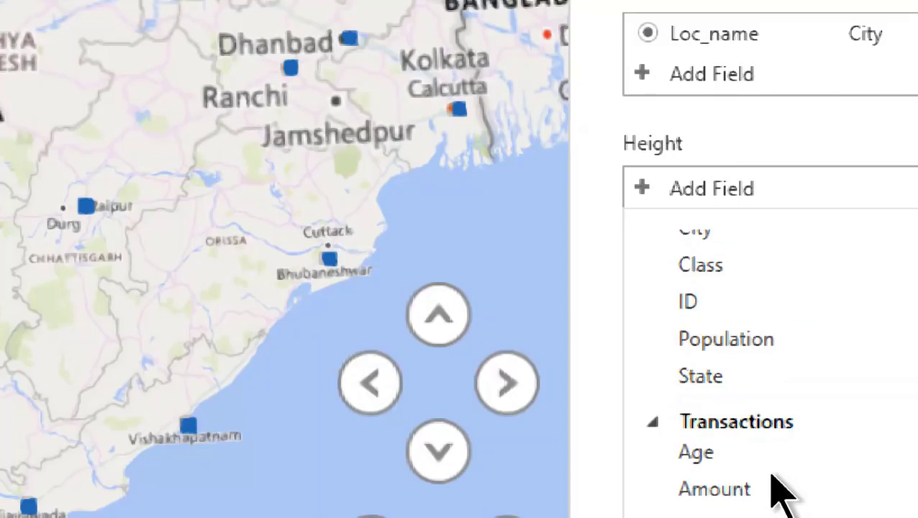
{"action": "left_click", "coordinate": [781, 496]}
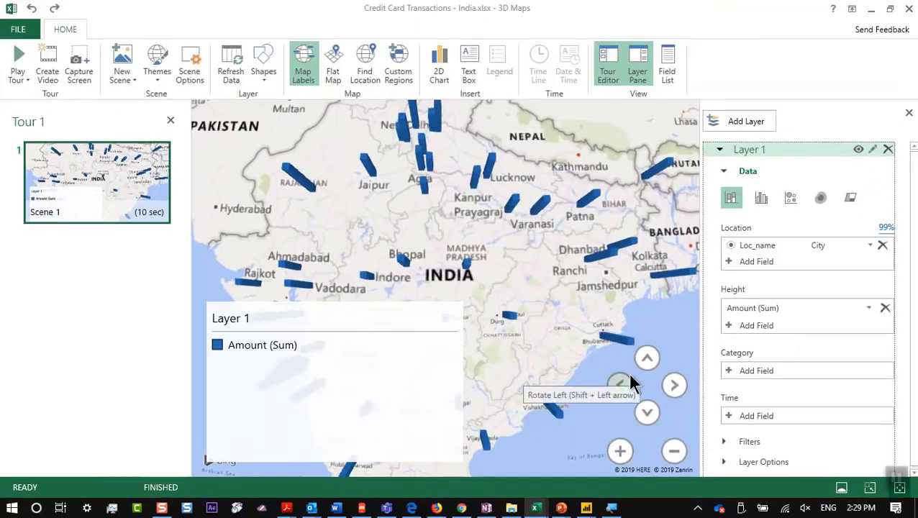
{"action": "left_click", "coordinate": [324, 390]}
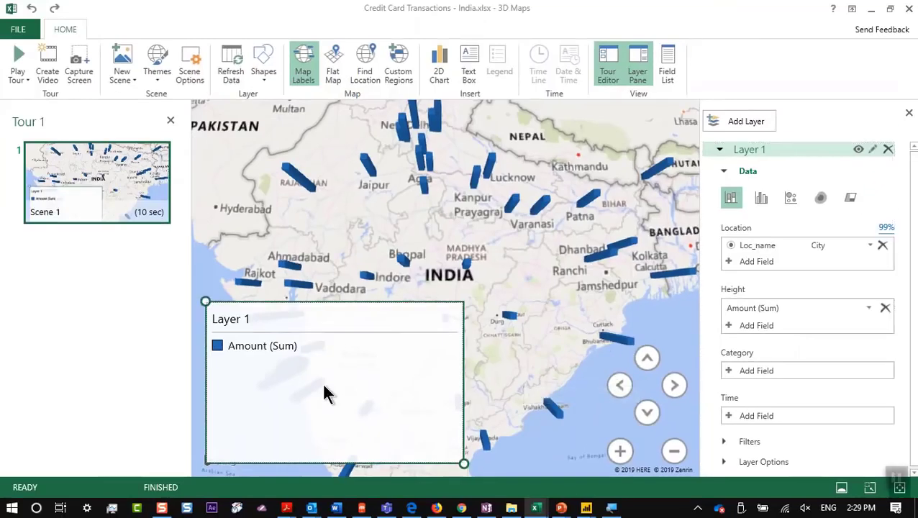
{"action": "key", "text": "Delete"}
Tilt and rotate the map to examine the amount columns in 3D, closing in on the cities around Mumbai.
{"action": "left_click_drag", "start_coordinate": [344, 375], "coordinate": [380, 353]}
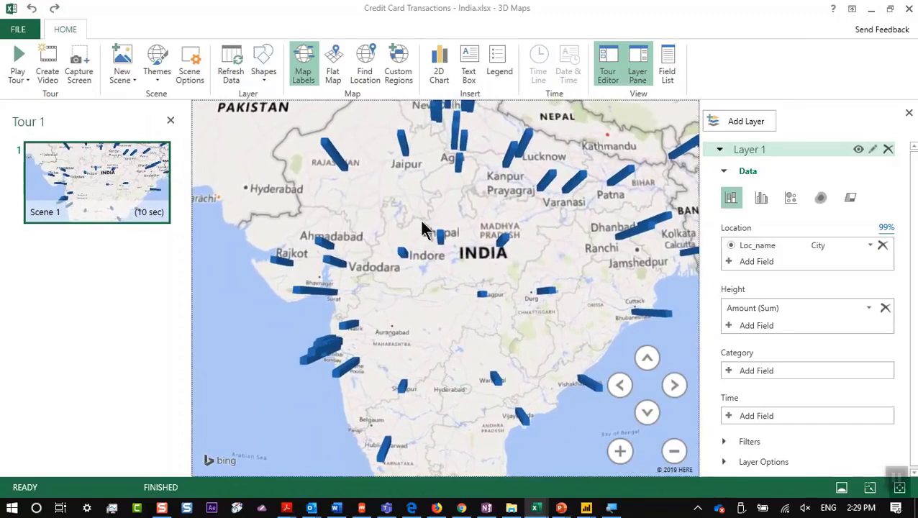
{"action": "left_click_drag", "start_coordinate": [516, 219], "coordinate": [498, 250]}
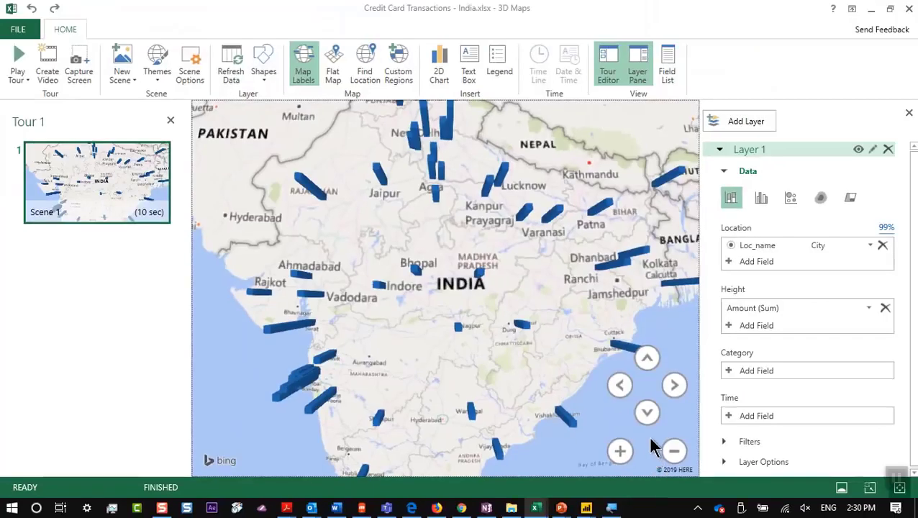
{"action": "left_click", "coordinate": [647, 419]}
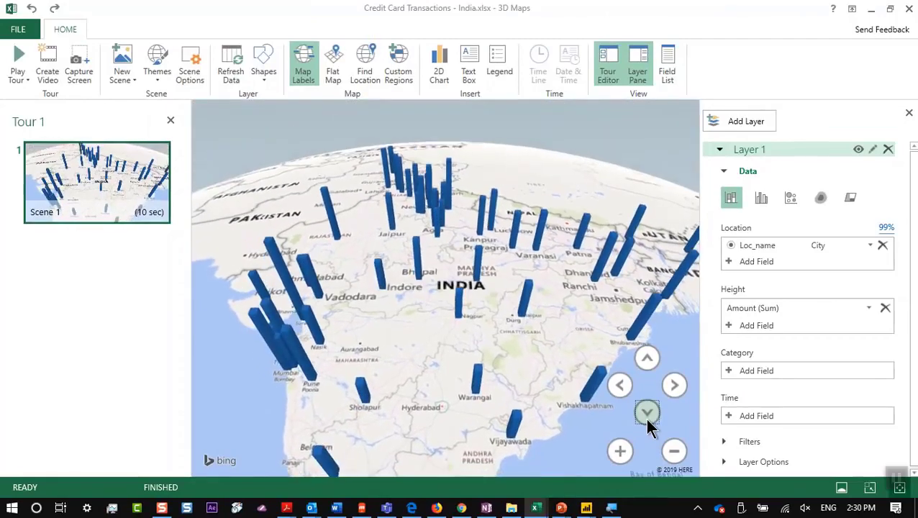
{"action": "left_click", "coordinate": [619, 383]}
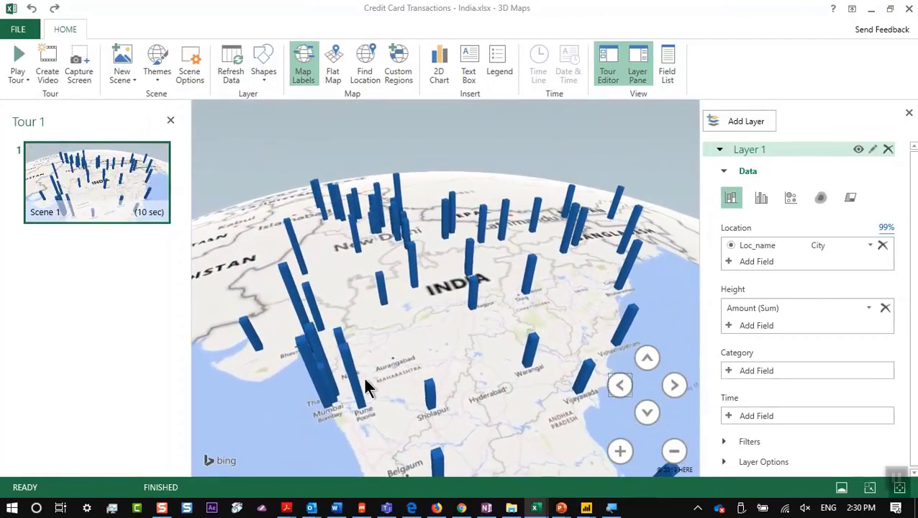
{"action": "scroll", "coordinate": [364, 377], "scroll_direction": "up", "scroll_amount": 3}
{"action": "scroll", "coordinate": [360, 215], "scroll_direction": "down", "scroll_amount": 3}
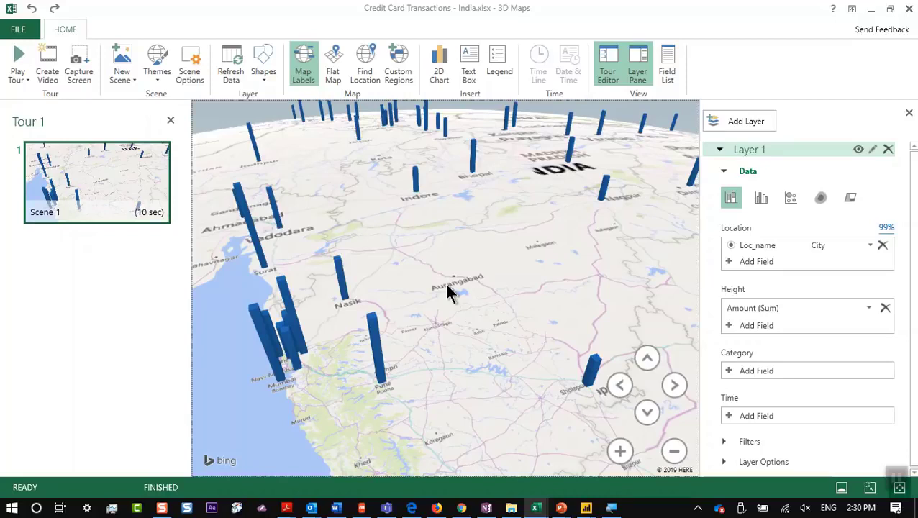
{"action": "scroll", "coordinate": [213, 331], "scroll_direction": "up", "scroll_amount": 3}
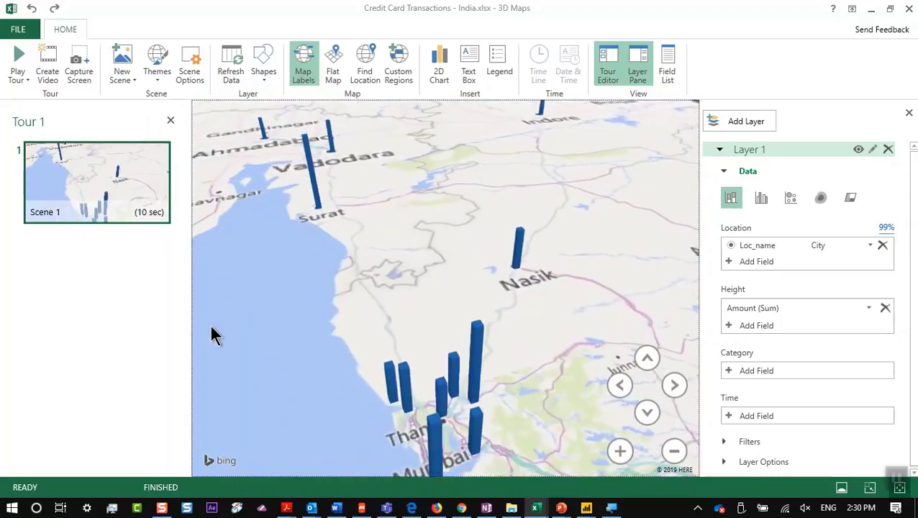
{"action": "left_click_drag", "start_coordinate": [448, 344], "coordinate": [420, 242]}
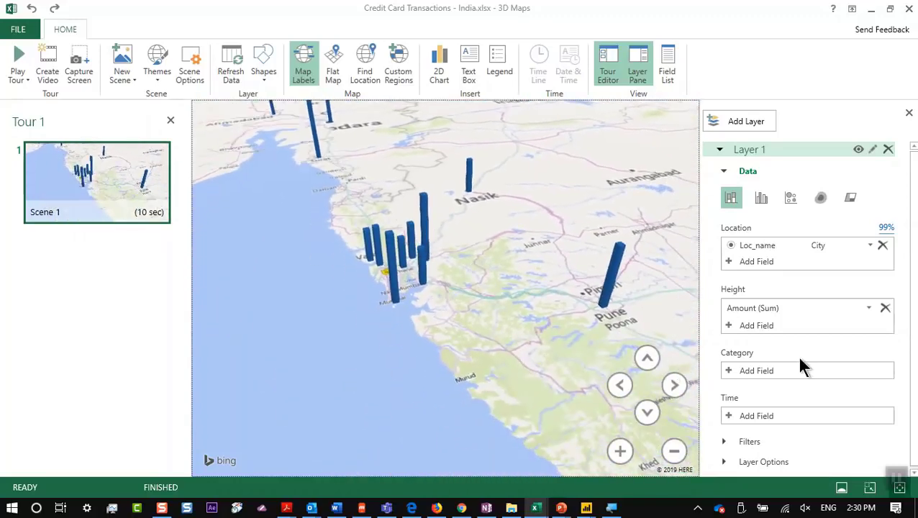
Close 3D Maps and select the date in cell C3 of the data sheet.
{"action": "left_click", "coordinate": [910, 9]}
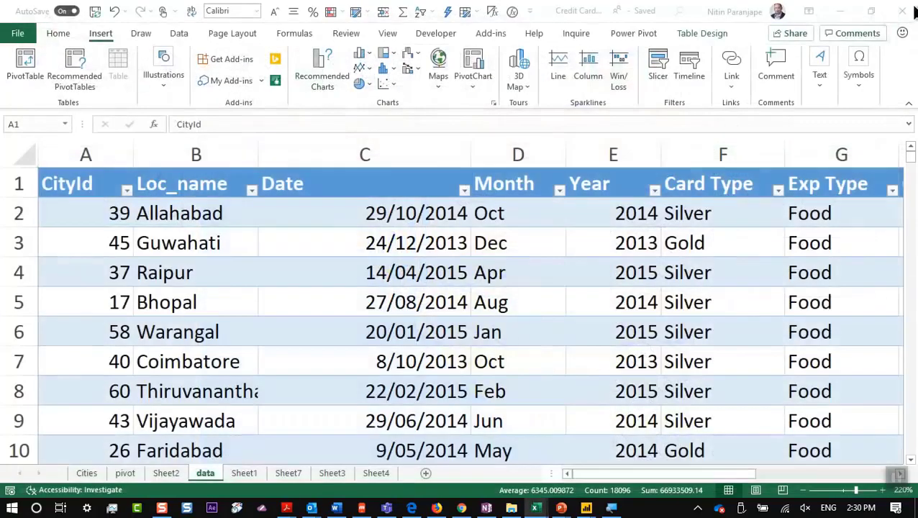
{"action": "left_click", "coordinate": [365, 331]}
{"action": "left_click", "coordinate": [366, 245]}
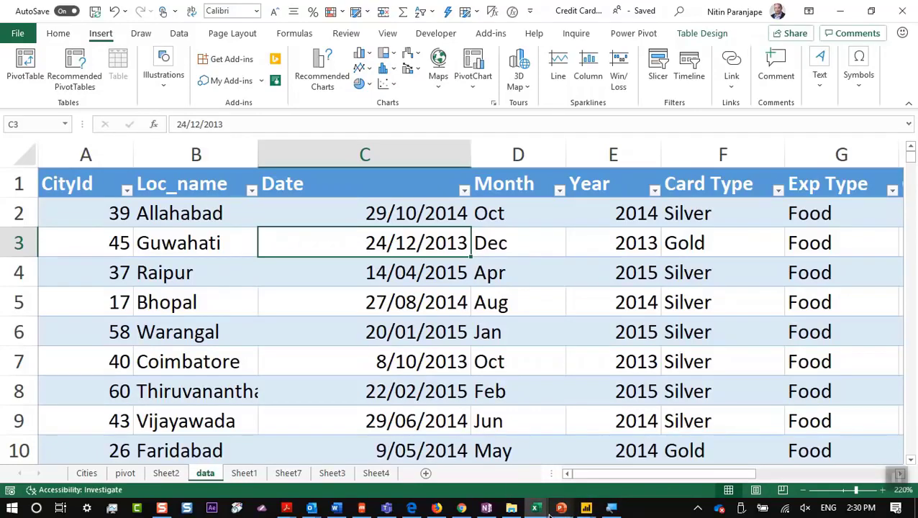
Switch to PowerPoint and bring up the presentation 2019 - M365 - v4.pptx.
{"action": "mouse_move", "coordinate": [561, 508]}
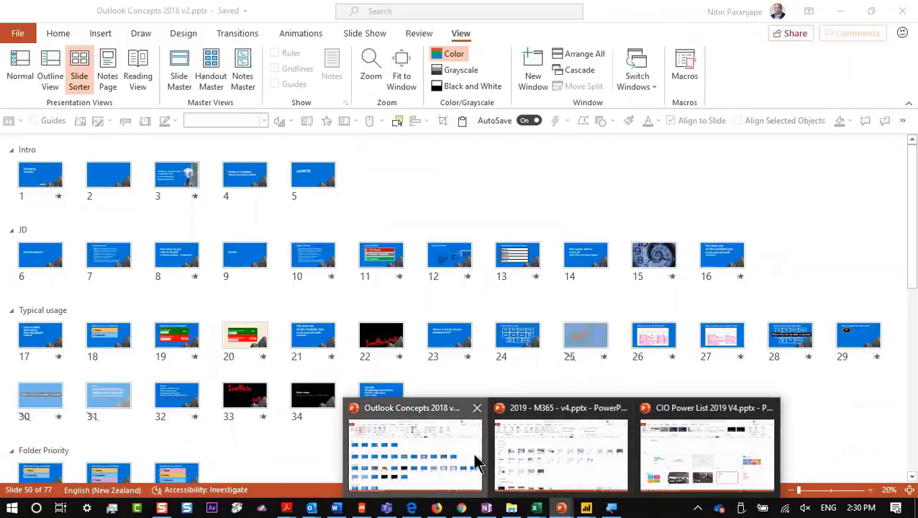
{"action": "left_click", "coordinate": [476, 462]}
{"action": "key", "text": "alt+w"}
{"action": "key", "text": "w"}
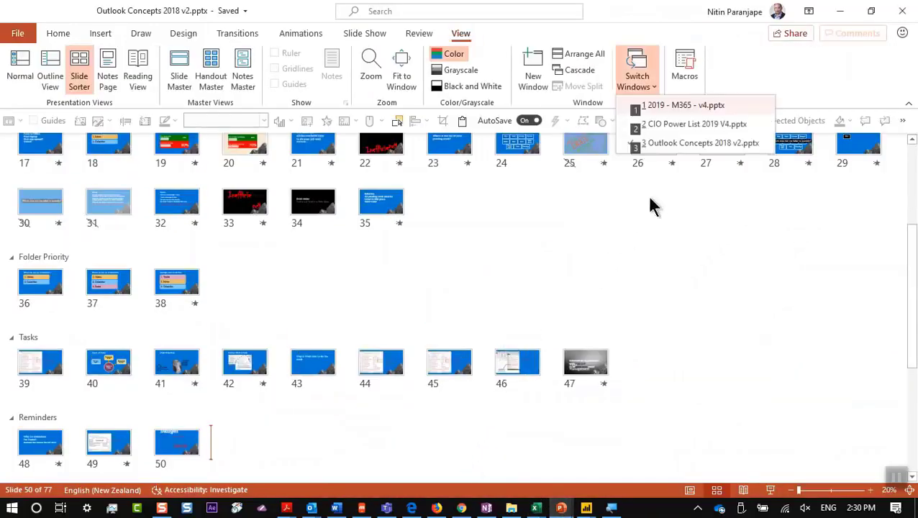
{"action": "left_click", "coordinate": [699, 107]}
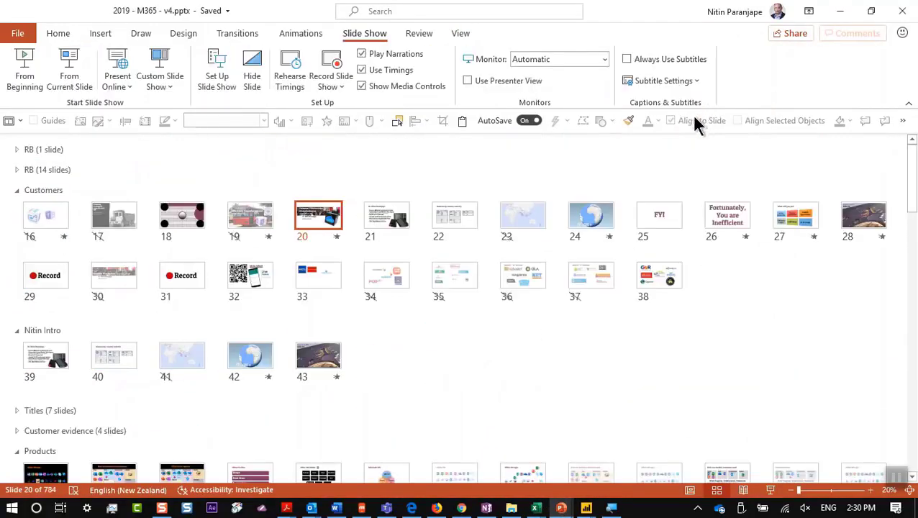
Collapse all slide sections in the presentation and expand only the OneDrive section.
{"action": "scroll", "coordinate": [310, 344], "scroll_direction": "down", "scroll_amount": 6}
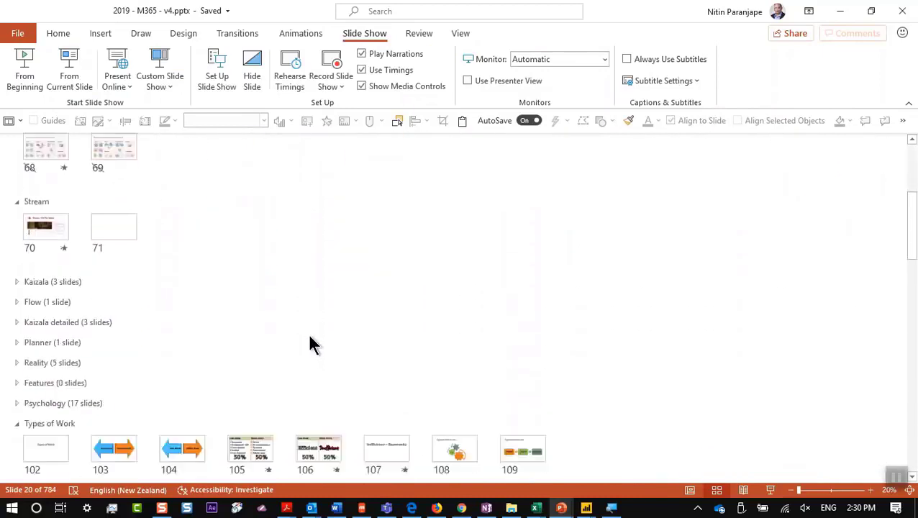
{"action": "scroll", "coordinate": [310, 344], "scroll_direction": "down", "scroll_amount": 10}
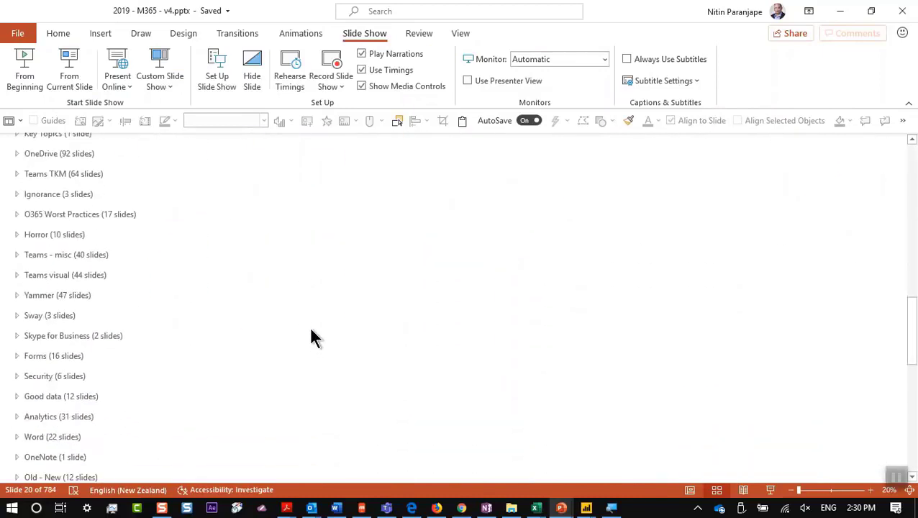
{"action": "scroll", "coordinate": [311, 329], "scroll_direction": "down", "scroll_amount": 3}
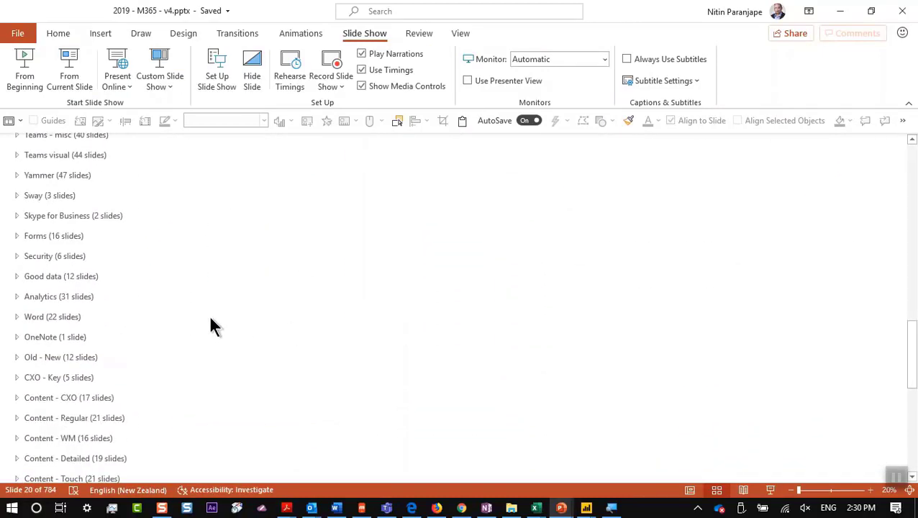
{"action": "scroll", "coordinate": [210, 326], "scroll_direction": "up", "scroll_amount": 8}
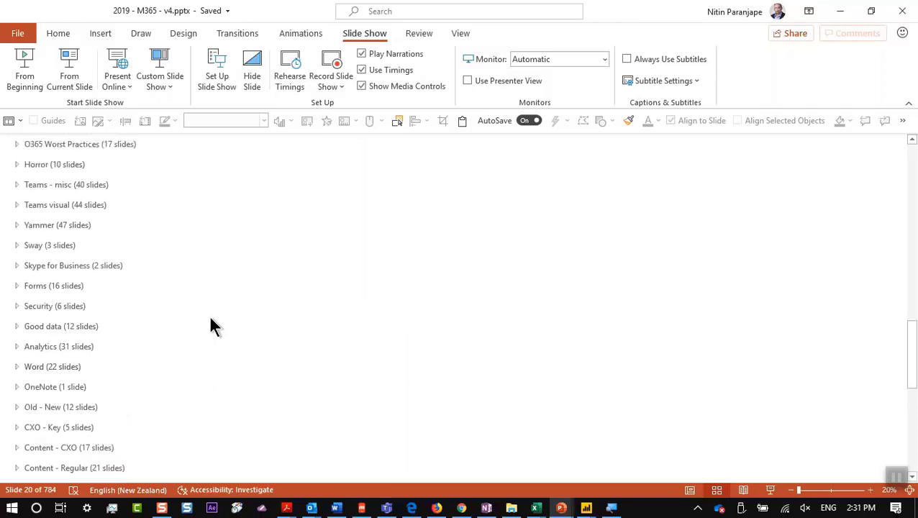
{"action": "scroll", "coordinate": [210, 319], "scroll_direction": "up", "scroll_amount": 3}
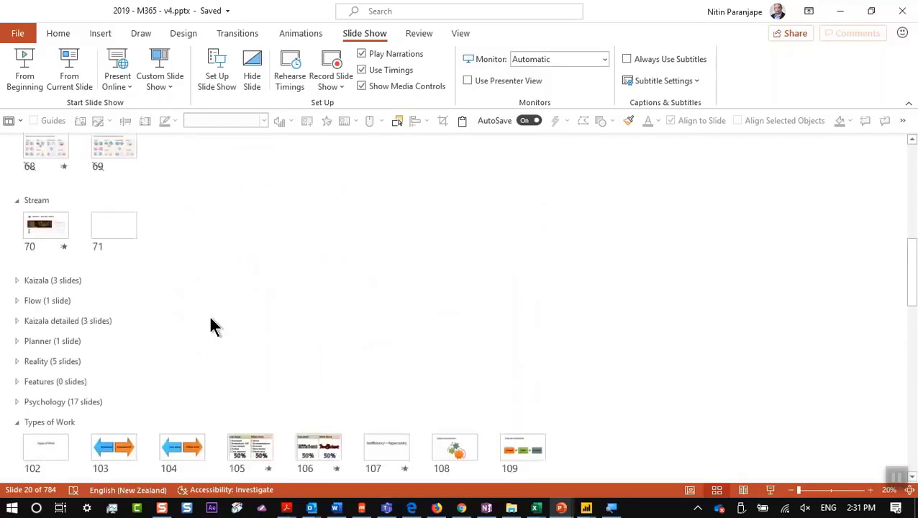
{"action": "scroll", "coordinate": [213, 326], "scroll_direction": "up", "scroll_amount": 5}
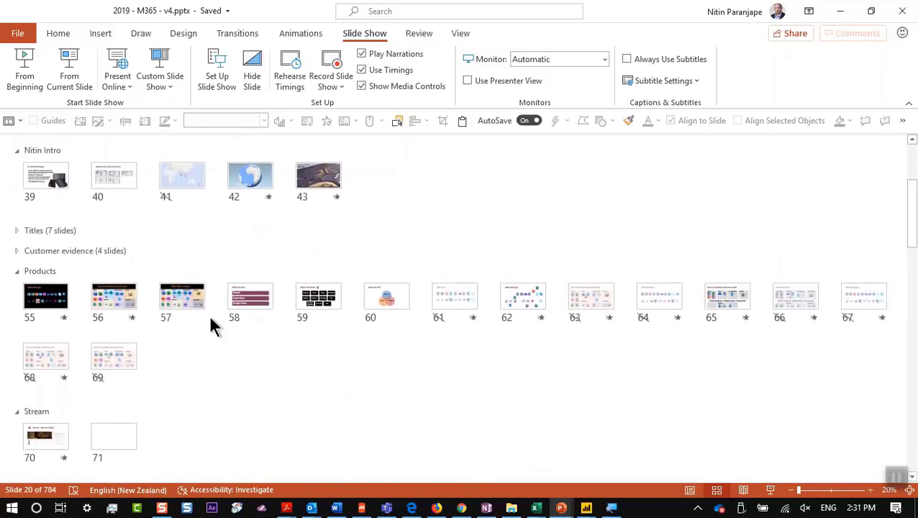
{"action": "scroll", "coordinate": [210, 324], "scroll_direction": "down", "scroll_amount": 6}
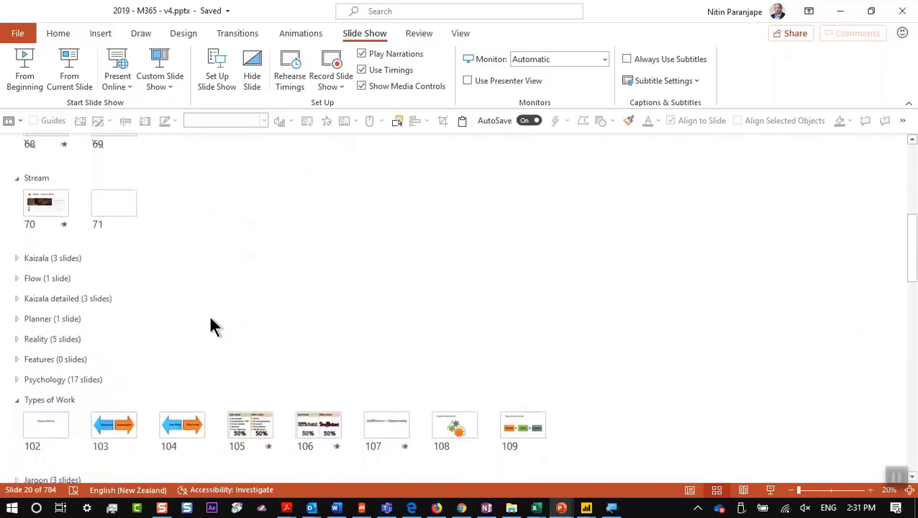
{"action": "right_click", "coordinate": [61, 253]}
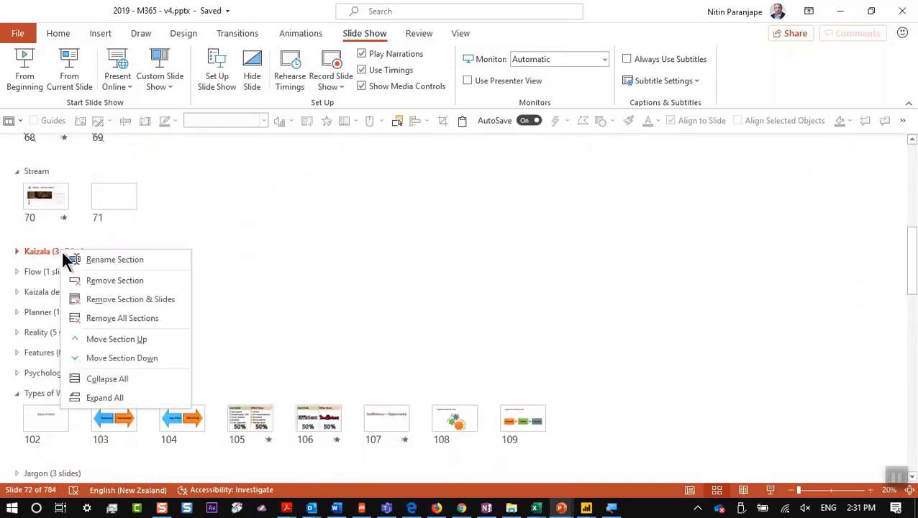
{"action": "left_click", "coordinate": [88, 376]}
{"action": "scroll", "coordinate": [124, 322], "scroll_direction": "up", "scroll_amount": 4}
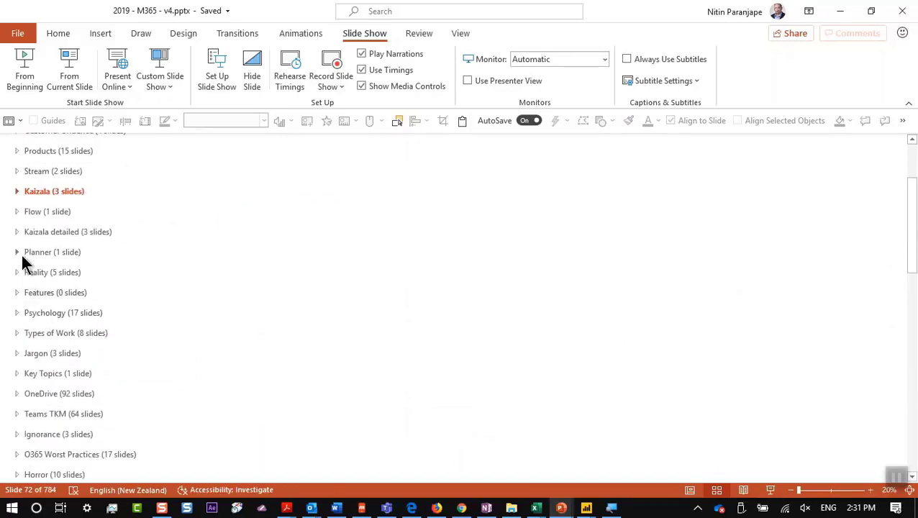
{"action": "left_click", "coordinate": [16, 393]}
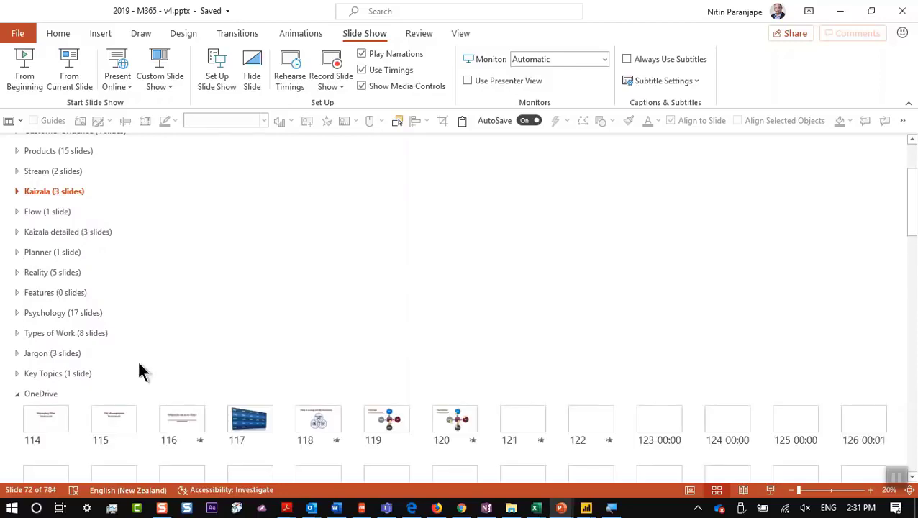
{"action": "left_click", "coordinate": [253, 308]}
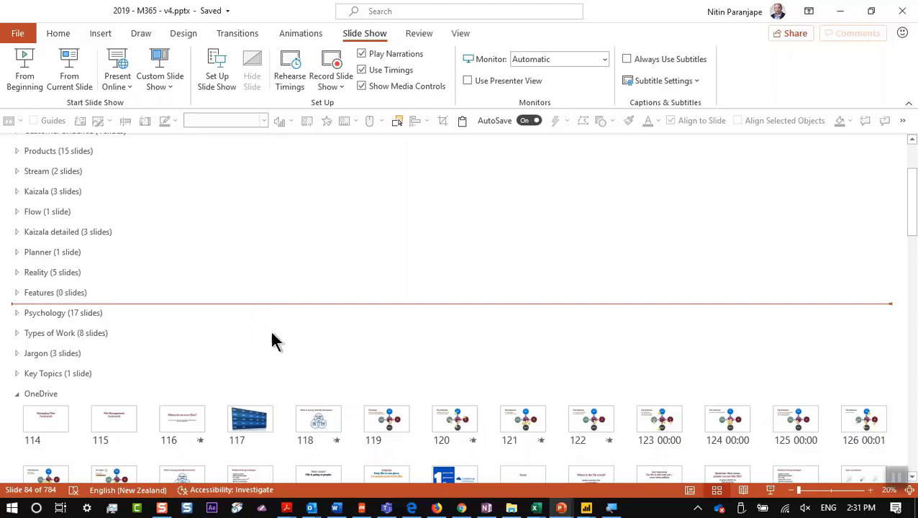
Switch to OneNote, add a new page to the Demo section and start an enlarged numbered list with "Create file".
{"action": "left_click", "coordinate": [486, 508]}
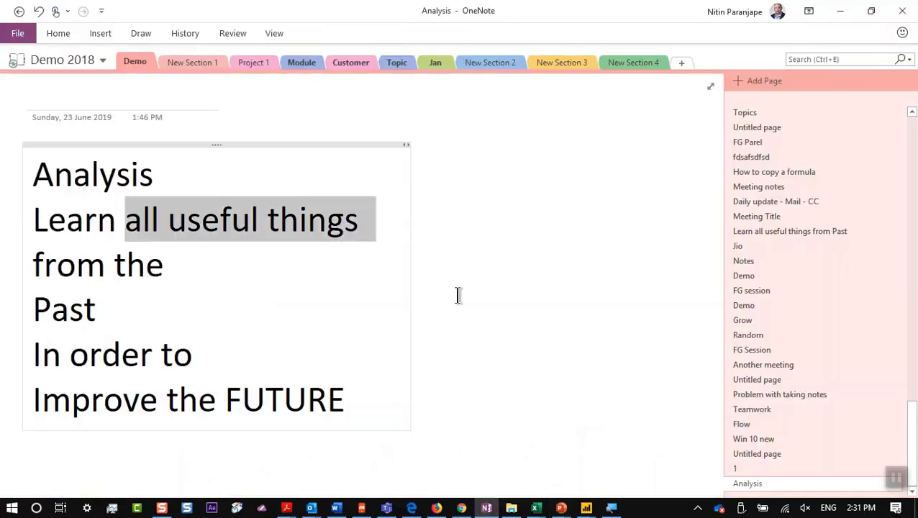
{"action": "left_click", "coordinate": [778, 83]}
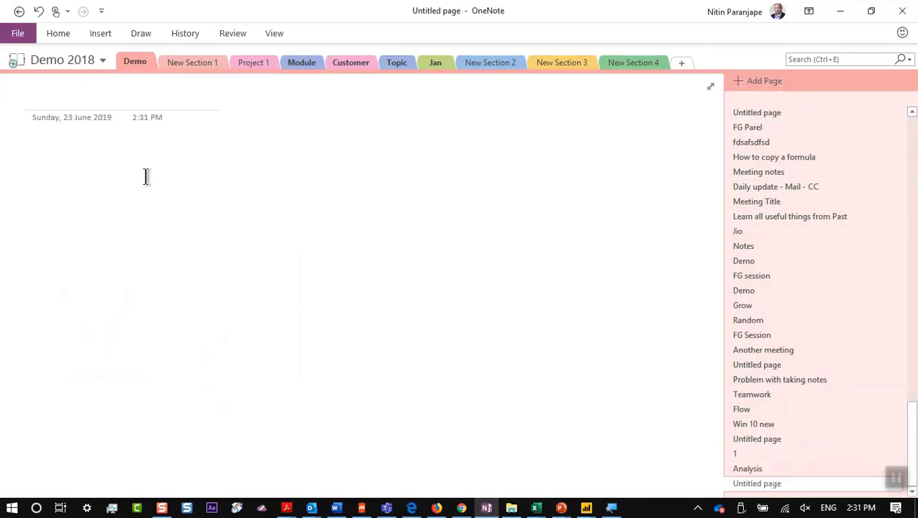
{"action": "key", "text": "ctrl+shift+period"}
{"action": "key", "text": "ctrl+shift+period"}
{"action": "key", "text": "ctrl+shift+period"}
{"action": "key", "text": "ctrl+shift+period"}
{"action": "type", "text": "1. Create file"}
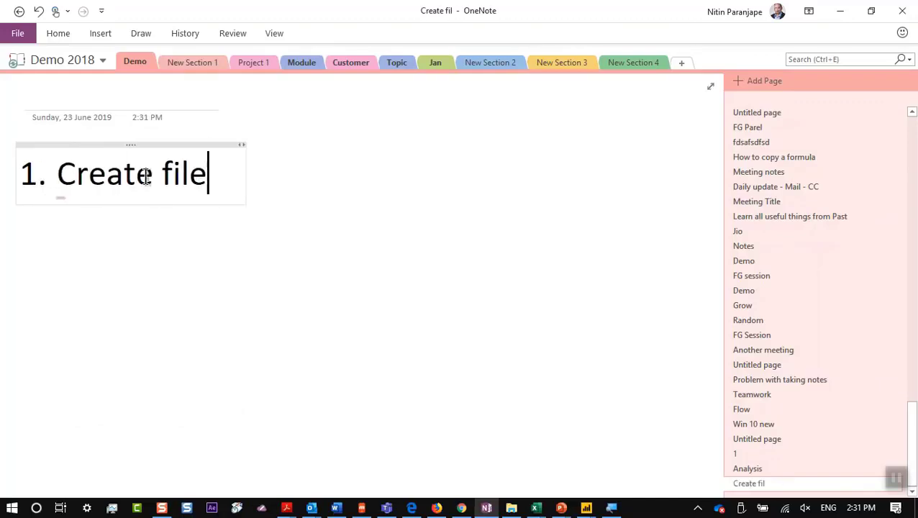
Add "Save to local drive" and "Upload to OneDrive" as items 2 and 3 of the numbered list.
{"action": "key", "text": "Return"}
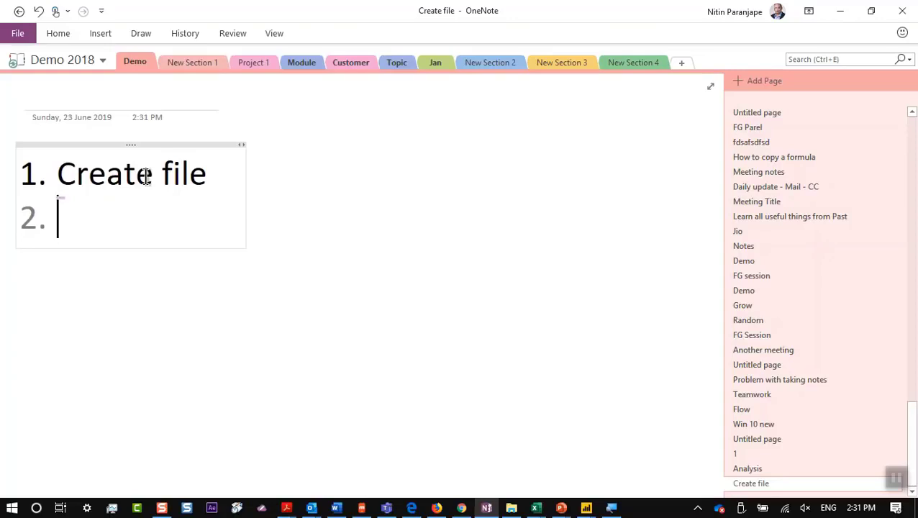
{"action": "type", "text": "Sas"}
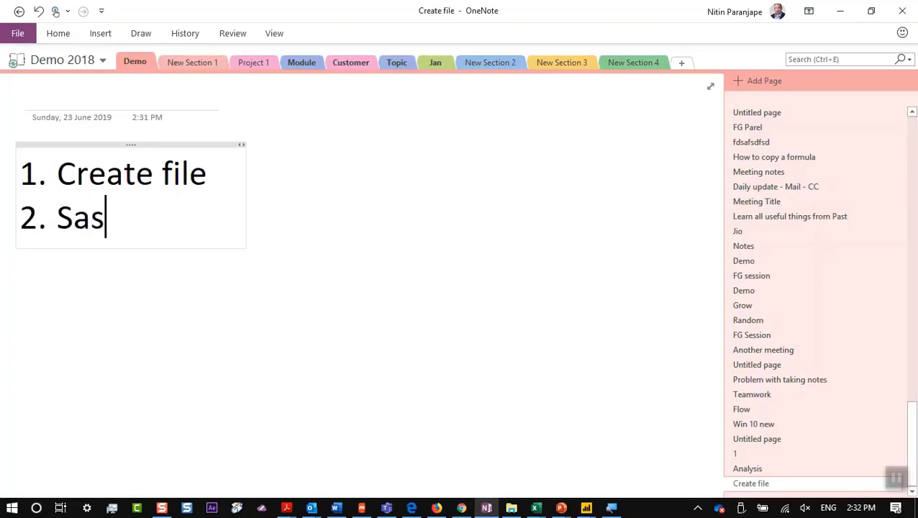
{"action": "key", "text": "BackSpace"}
{"action": "type", "text": "ve to"}
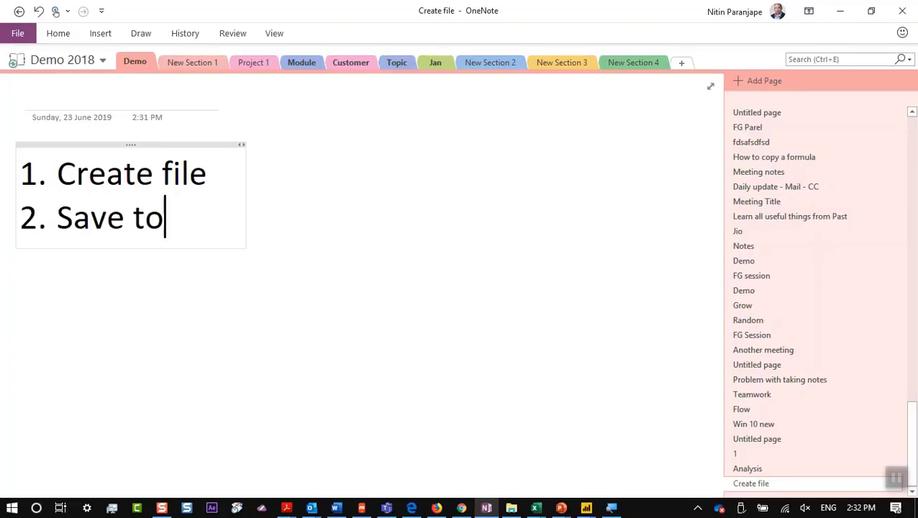
{"action": "type", "text": " local drive"}
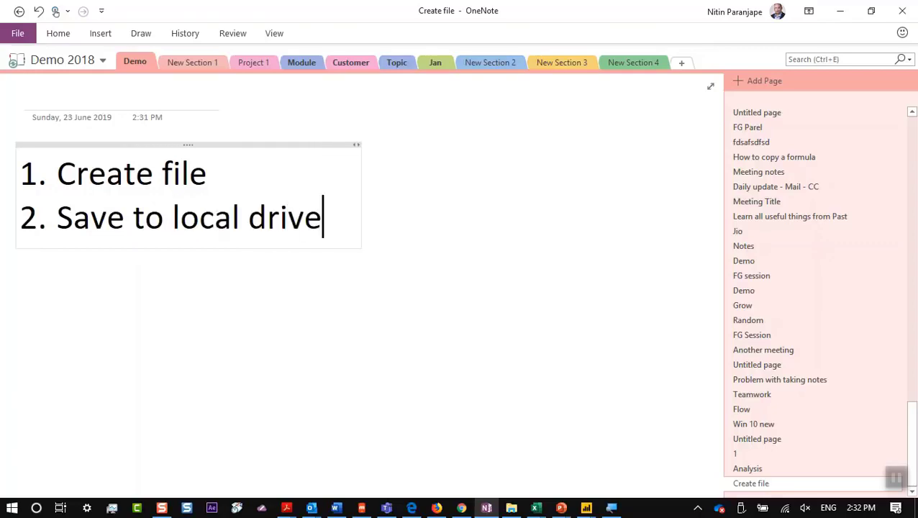
{"action": "key", "text": "Return"}
{"action": "type", "text": "Upload"}
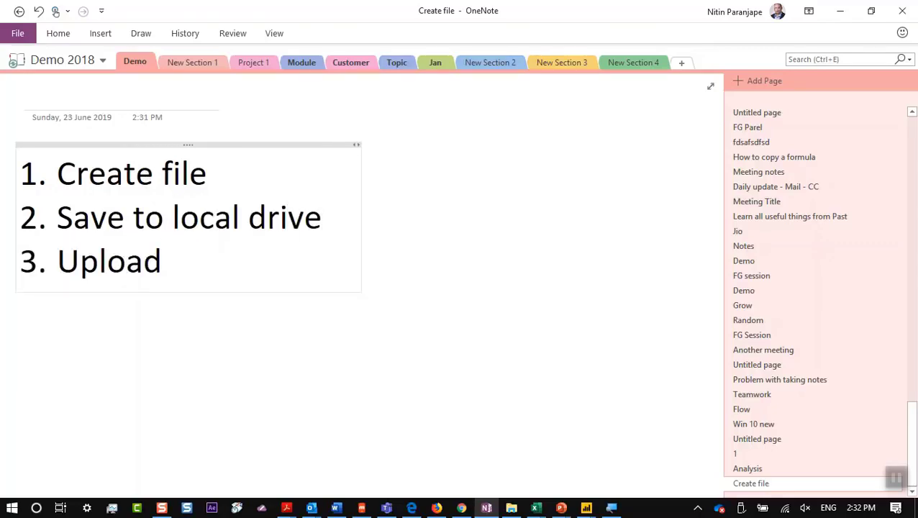
{"action": "type", "text": " to OneDrive"}
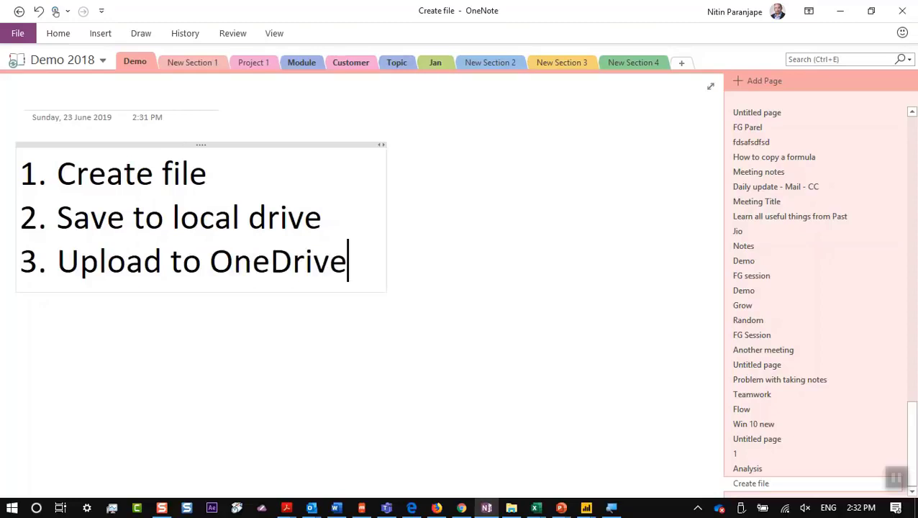
Append "- One Copy" to item 2 and "- Second Copy" to item 3, widening the note container to fit each on one line.
{"action": "key", "text": "Up"}
{"action": "type", "text": "-"}
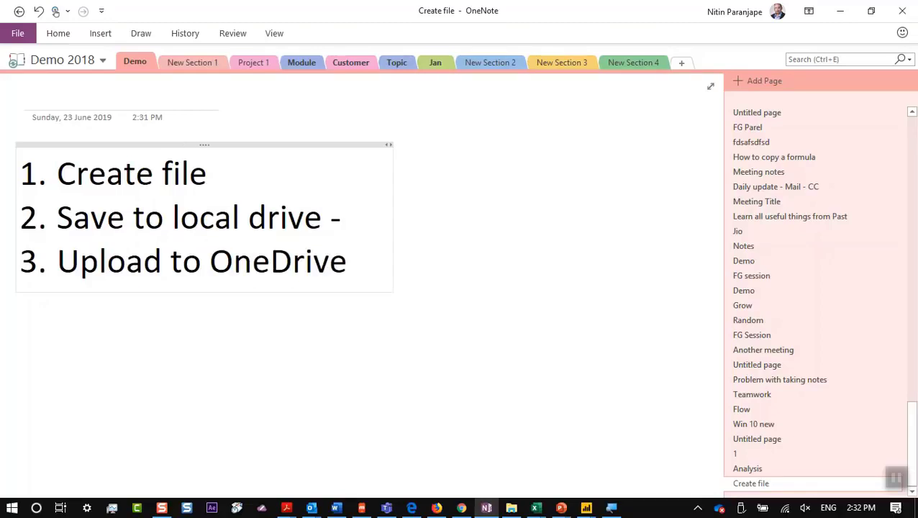
{"action": "type", "text": " One Copy"}
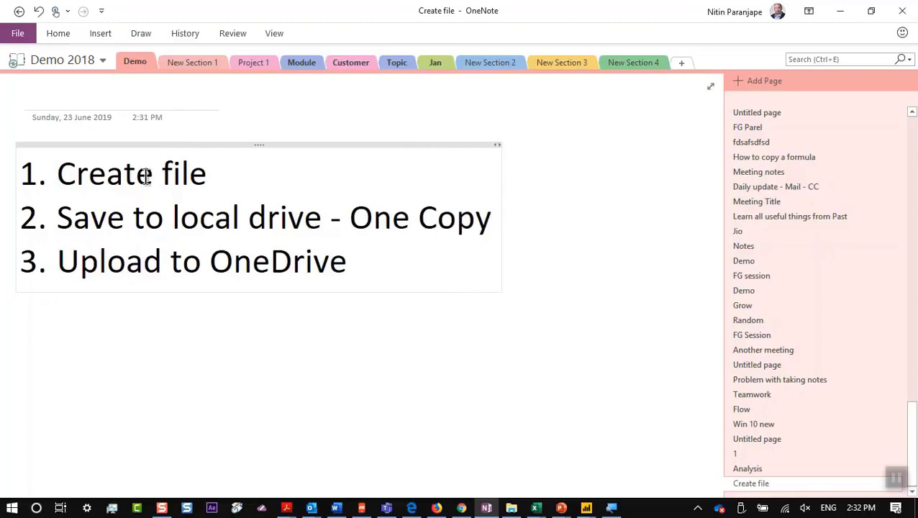
{"action": "key", "text": "Down"}
{"action": "type", "text": "- Second Copy"}
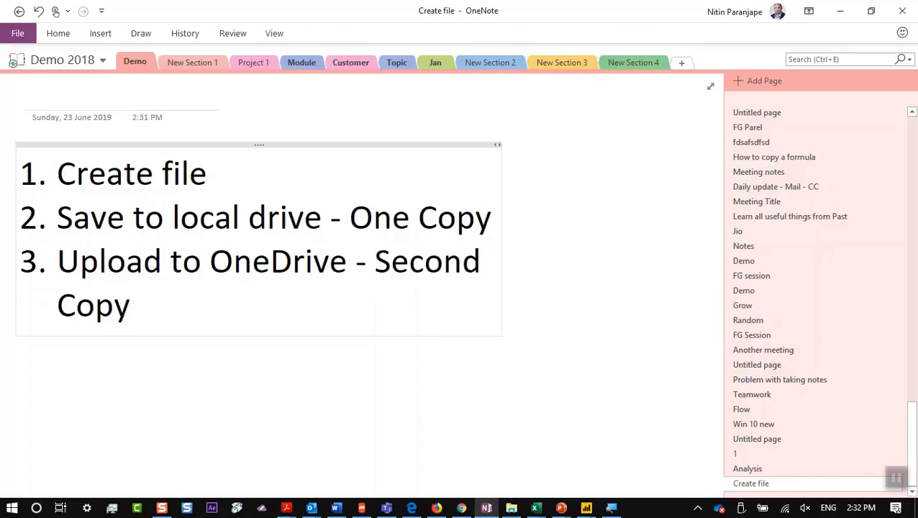
{"action": "left_click_drag", "start_coordinate": [498, 145], "coordinate": [594, 158]}
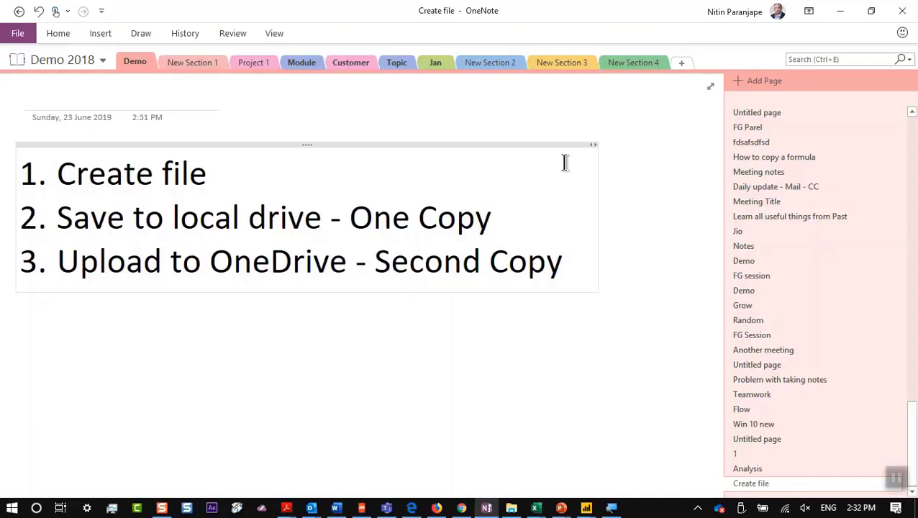
Try changing "OneDrive" to "TwoDrive" in item 3 and undo the edit.
{"action": "left_click", "coordinate": [389, 217]}
{"action": "left_click", "coordinate": [445, 256]}
{"action": "left_click", "coordinate": [270, 262]}
{"action": "key", "text": "BackSpace"}
{"action": "key", "text": "BackSpace"}
{"action": "key", "text": "BackSpace"}
{"action": "type", "text": "Two"}
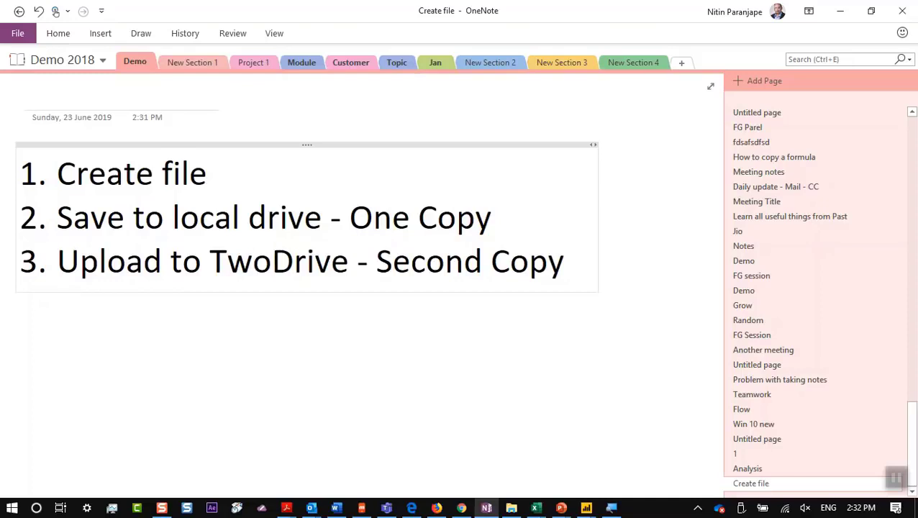
{"action": "key", "text": "ctrl+z"}
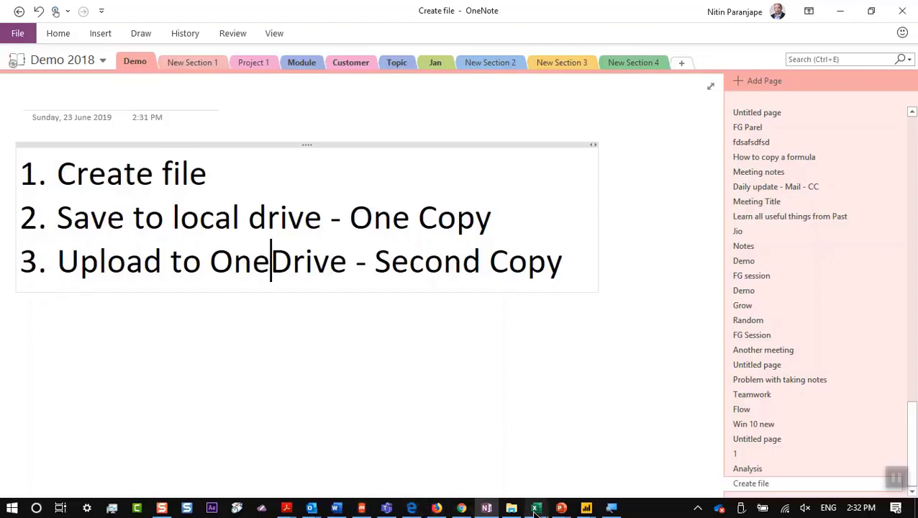
Switch to PowerPoint, start the slide show from slide 118 and advance its animation to the "Stuck to PC" circle.
{"action": "mouse_move", "coordinate": [513, 510]}
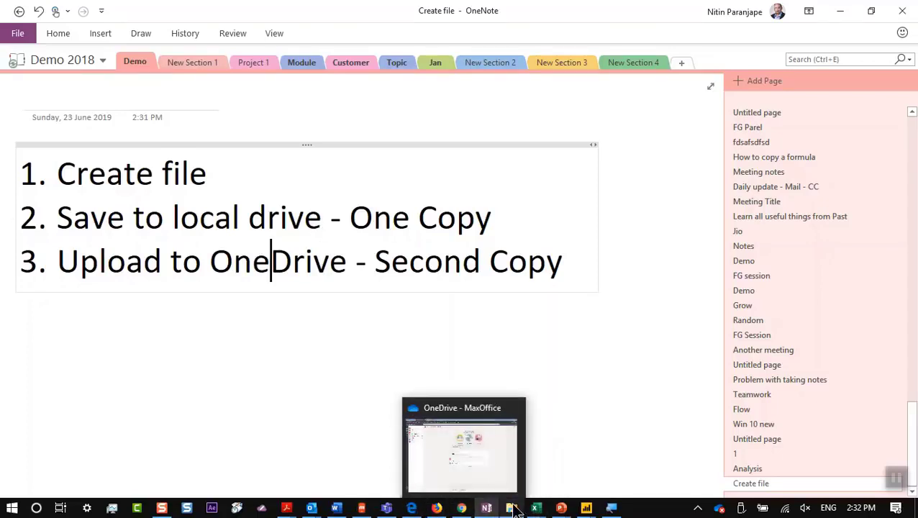
{"action": "mouse_move", "coordinate": [561, 508]}
{"action": "left_click", "coordinate": [564, 471]}
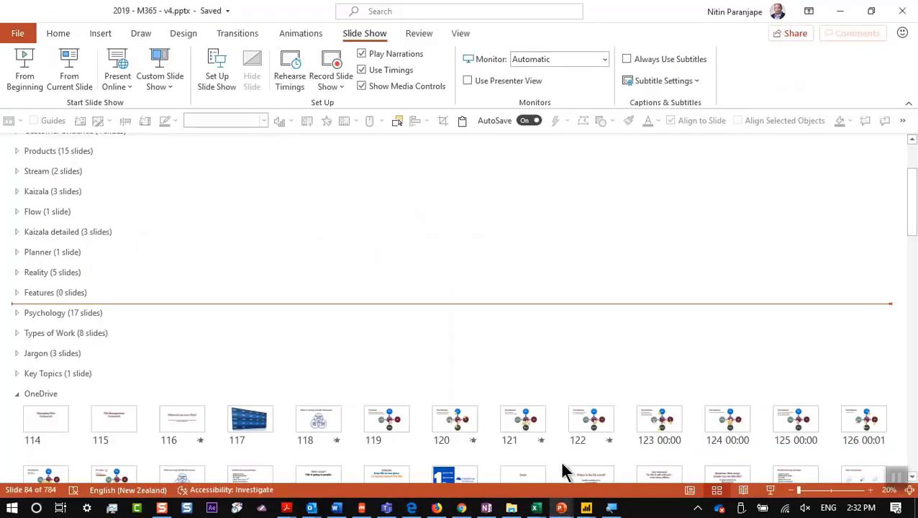
{"action": "left_click", "coordinate": [339, 432]}
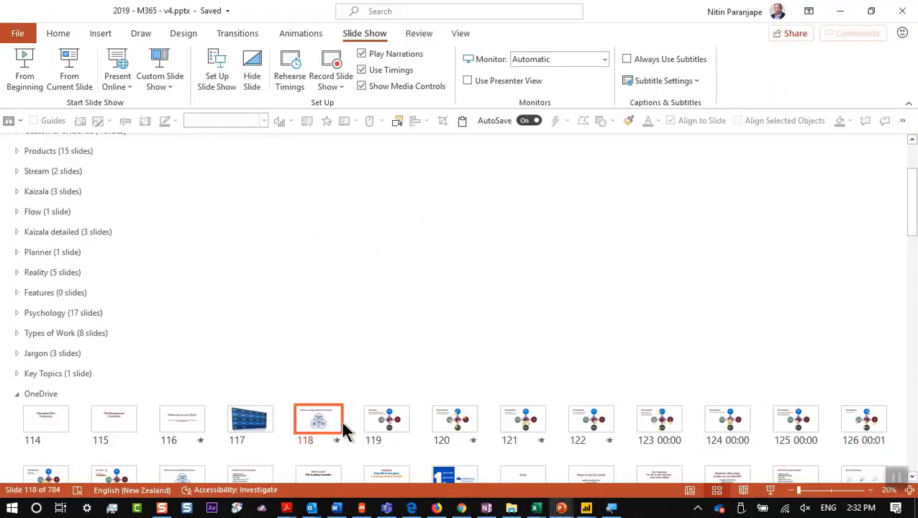
{"action": "left_click", "coordinate": [771, 490]}
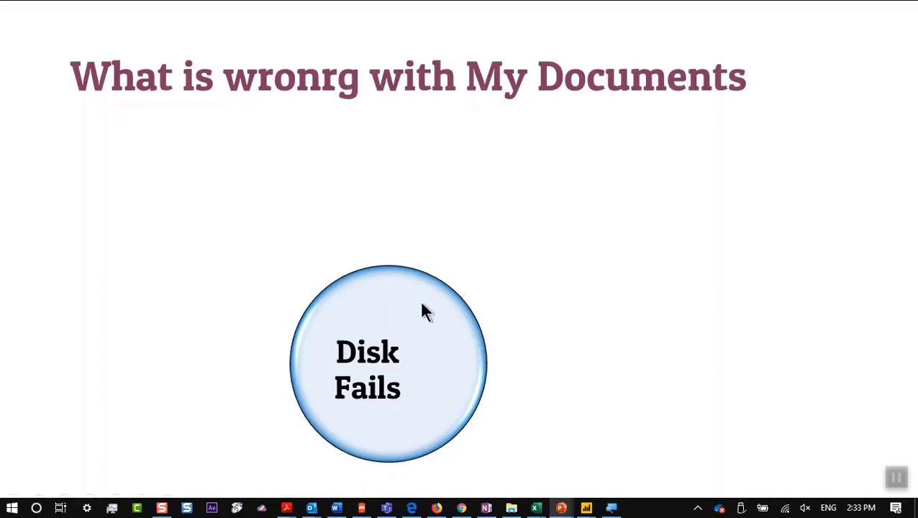
{"action": "left_click", "coordinate": [414, 261]}
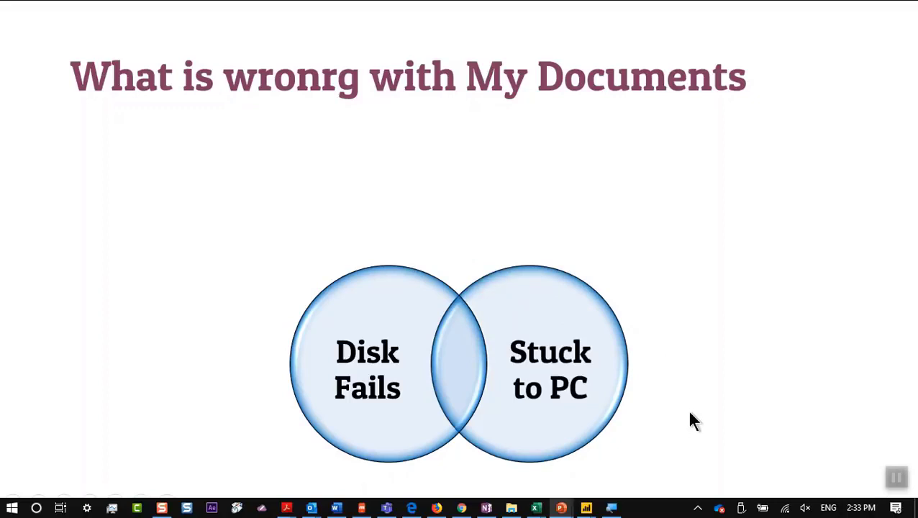
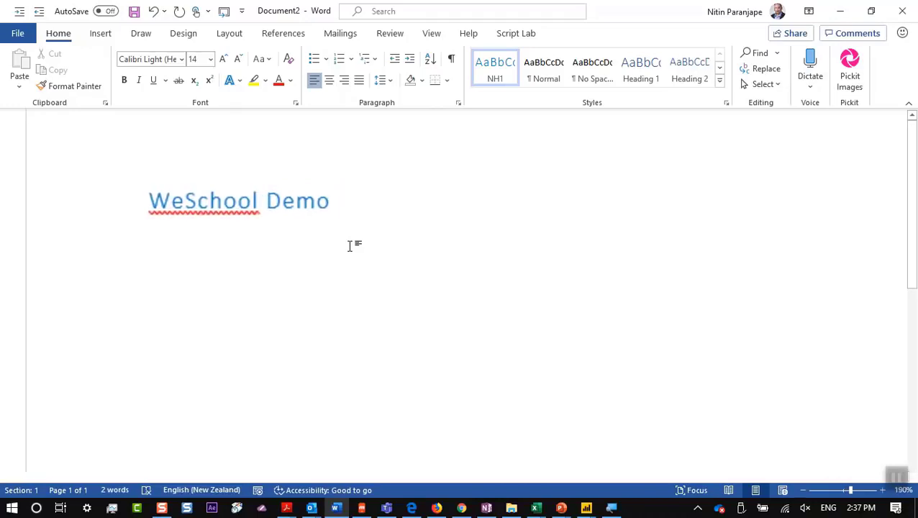
Generate sample paragraphs below the WeSchool Demo heading with =rand().
{"action": "key", "text": "Return"}
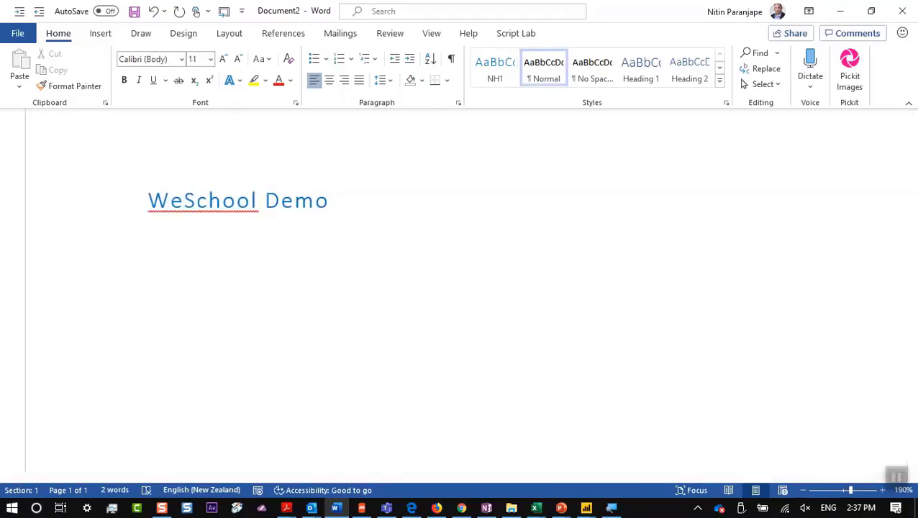
{"action": "type", "text": "=rand()"}
{"action": "key", "text": "Return"}
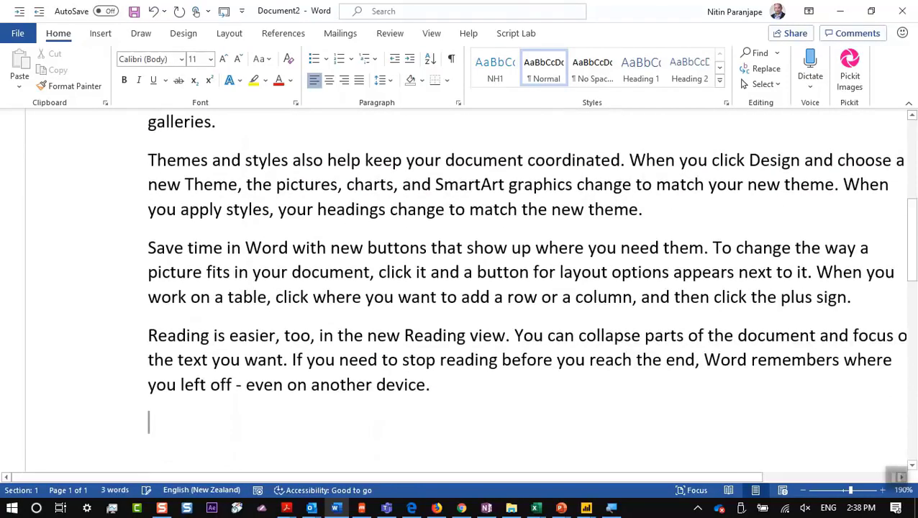
Save the new document as "WeSchool demo" in Word Document (*.docx) format directly to OneDrive - MaxOffice.
{"action": "key", "text": "alt+f"}
{"action": "key", "text": "a"}
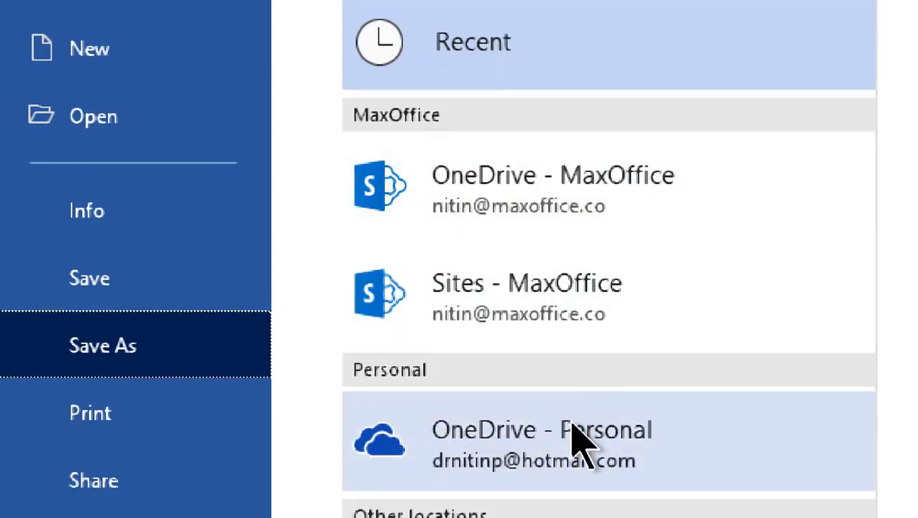
{"action": "left_click", "coordinate": [580, 220]}
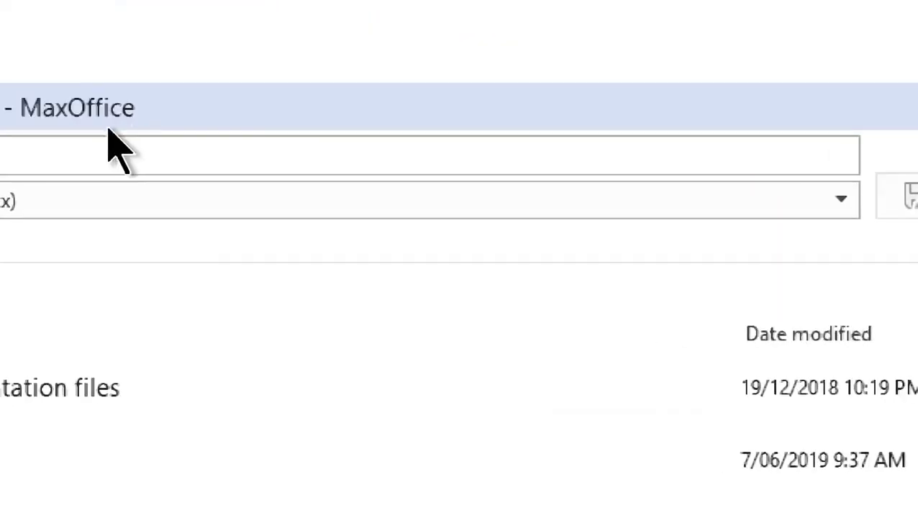
{"action": "left_click", "coordinate": [374, 115]}
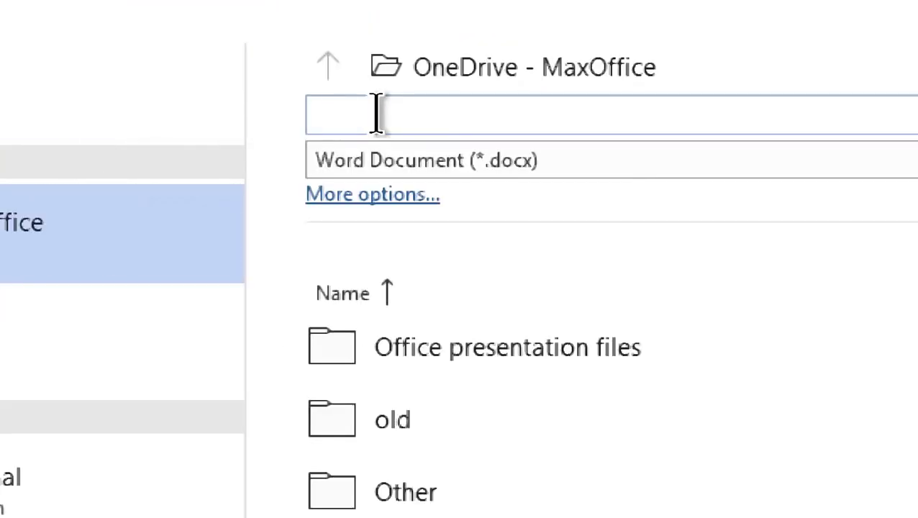
{"action": "type", "text": "WeSch"}
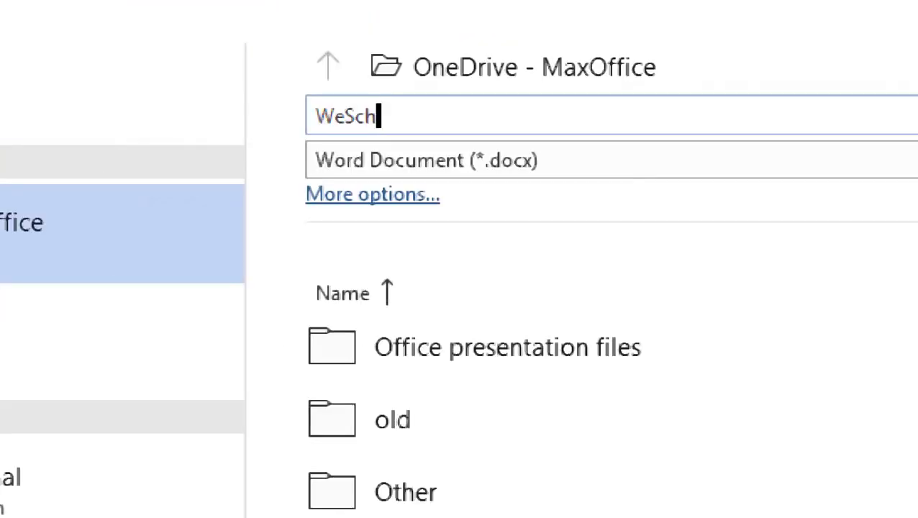
{"action": "type", "text": "ool demo"}
{"action": "key", "text": "ctrl+a"}
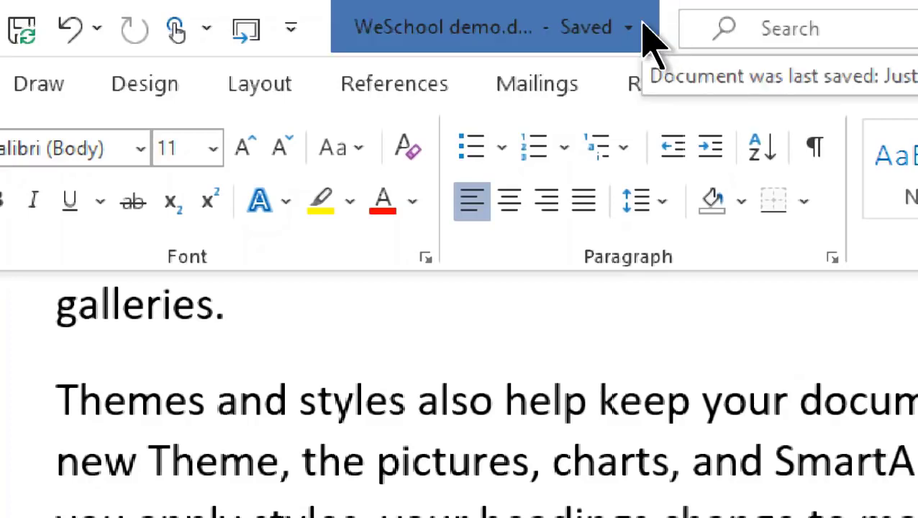
Check the saved document's name and location, then switch to File Explorer and inspect WeSchool demo.docx's sync status in the OneDrive - MaxOffice folder.
{"action": "left_click", "coordinate": [647, 34]}
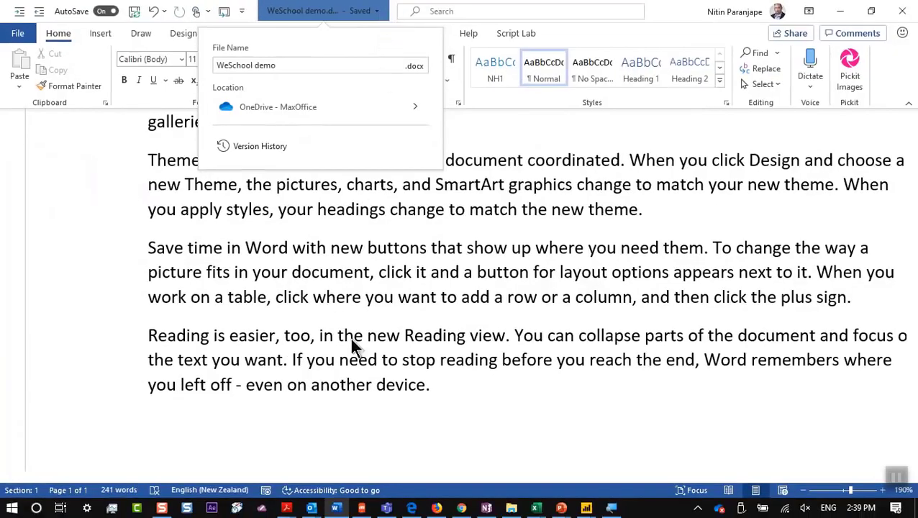
{"action": "left_click", "coordinate": [512, 508]}
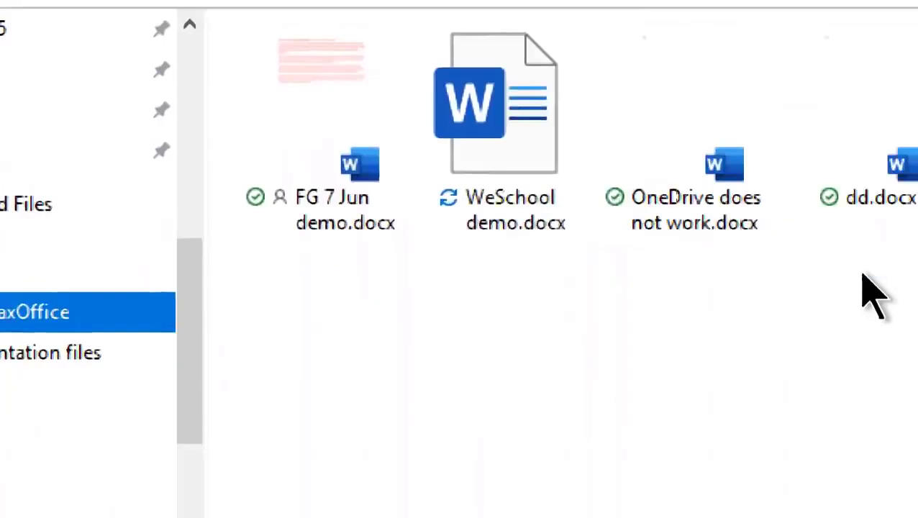
{"action": "left_click", "coordinate": [526, 163]}
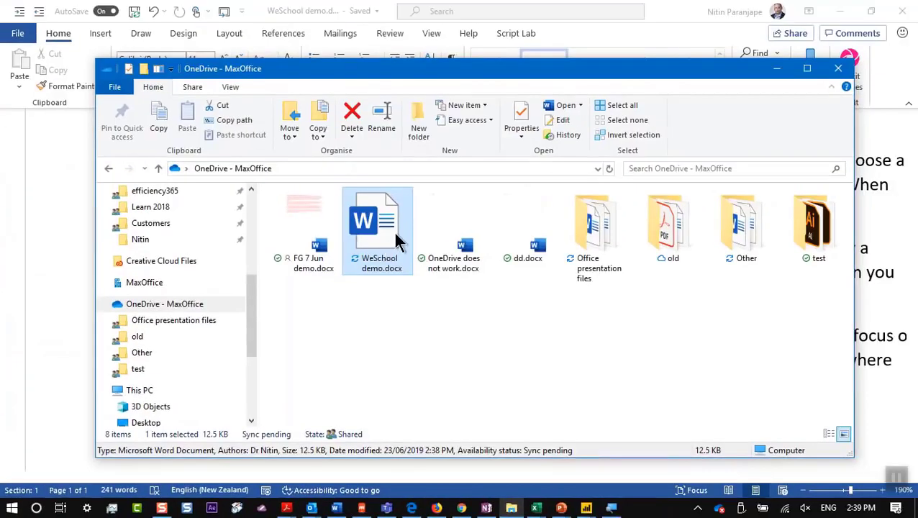
{"action": "left_click", "coordinate": [555, 309]}
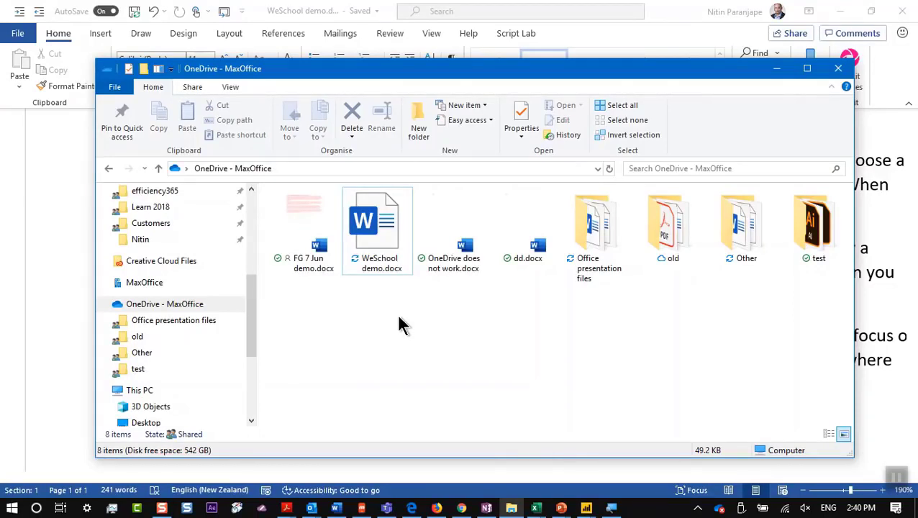
Switch to the browser and locate WeSchool demo.docx in the OneDrive web file list.
{"action": "left_click", "coordinate": [411, 508]}
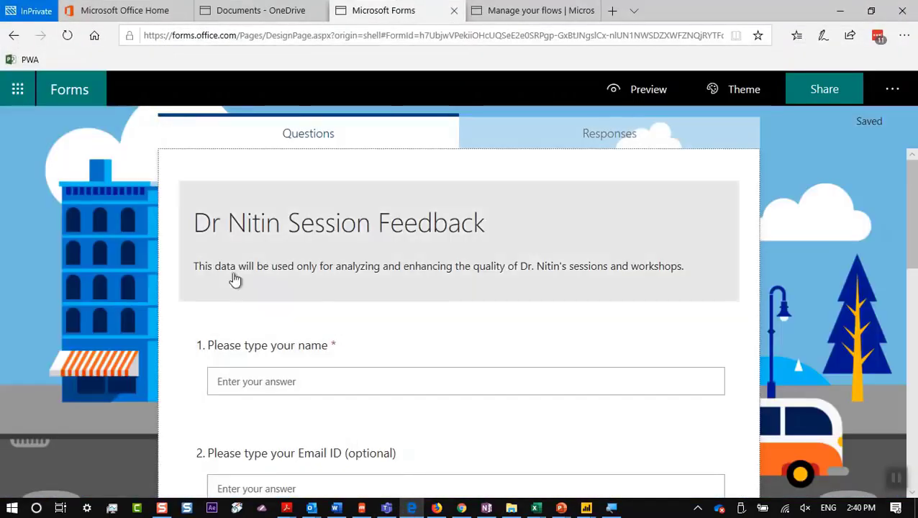
{"action": "left_click", "coordinate": [96, 10]}
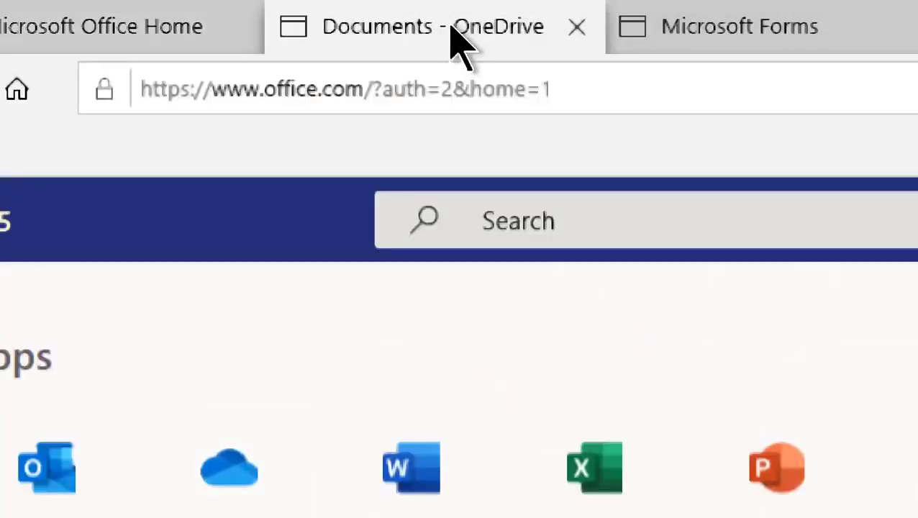
{"action": "left_click", "coordinate": [451, 32]}
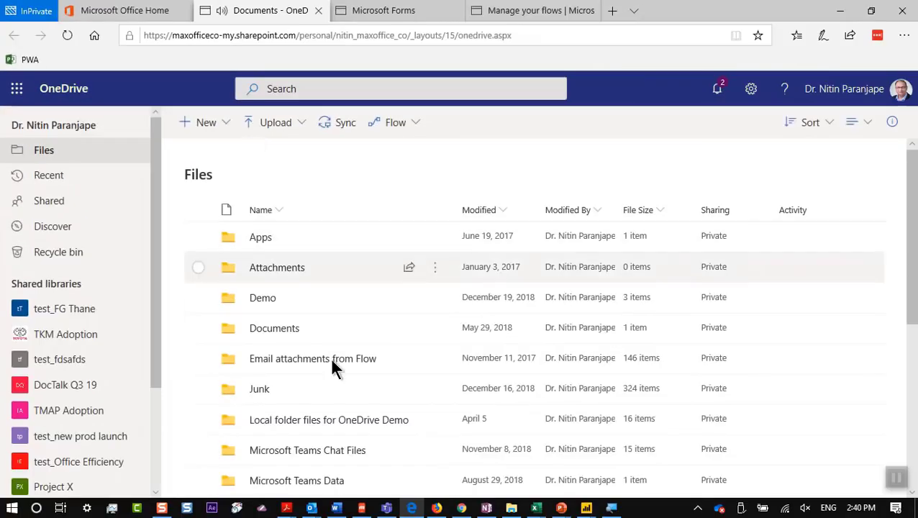
{"action": "scroll", "coordinate": [333, 368], "scroll_direction": "down", "scroll_amount": 5}
{"action": "scroll", "coordinate": [333, 368], "scroll_direction": "down", "scroll_amount": 1}
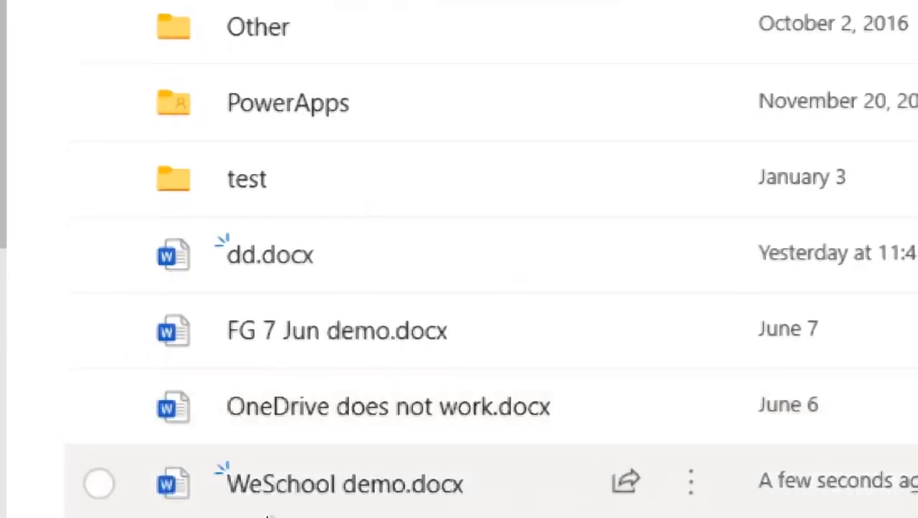
{"action": "mouse_move", "coordinate": [344, 448]}
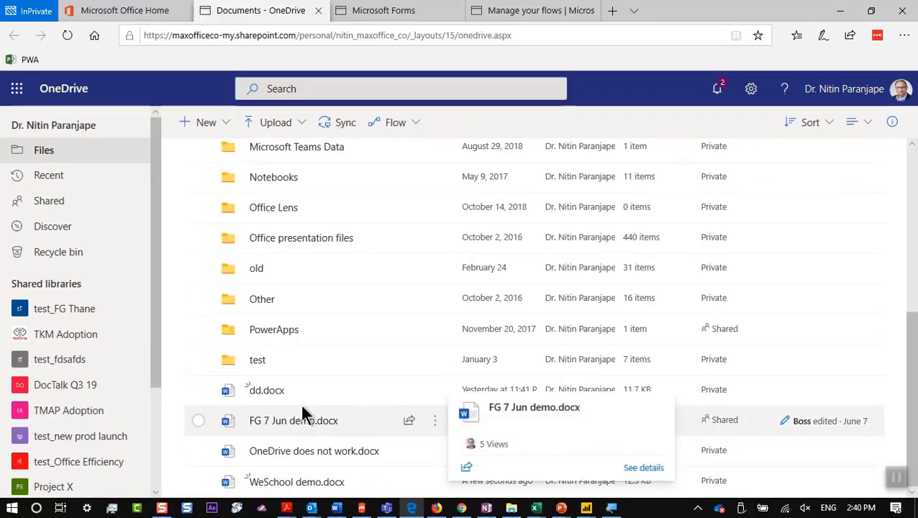
Switch to the mirrored phone and open WeSchool demo.docx from the OneDrive app in mobile Word.
{"action": "left_click", "coordinate": [361, 508]}
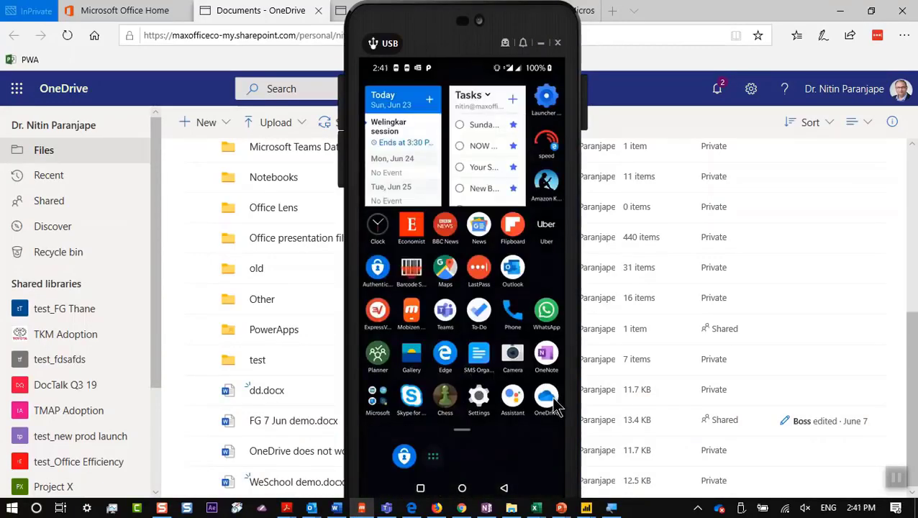
{"action": "left_click", "coordinate": [549, 401]}
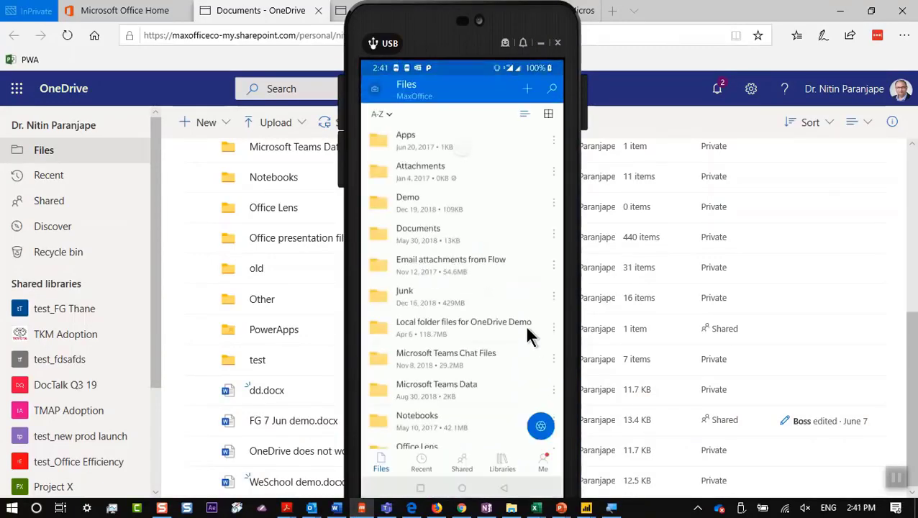
{"action": "scroll", "coordinate": [515, 333], "scroll_direction": "down", "scroll_amount": 5}
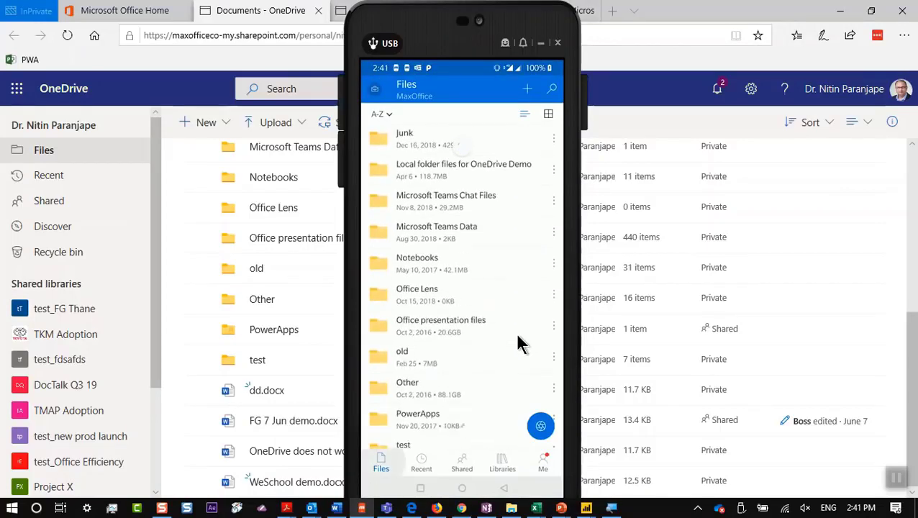
{"action": "scroll", "coordinate": [515, 333], "scroll_direction": "down", "scroll_amount": 2}
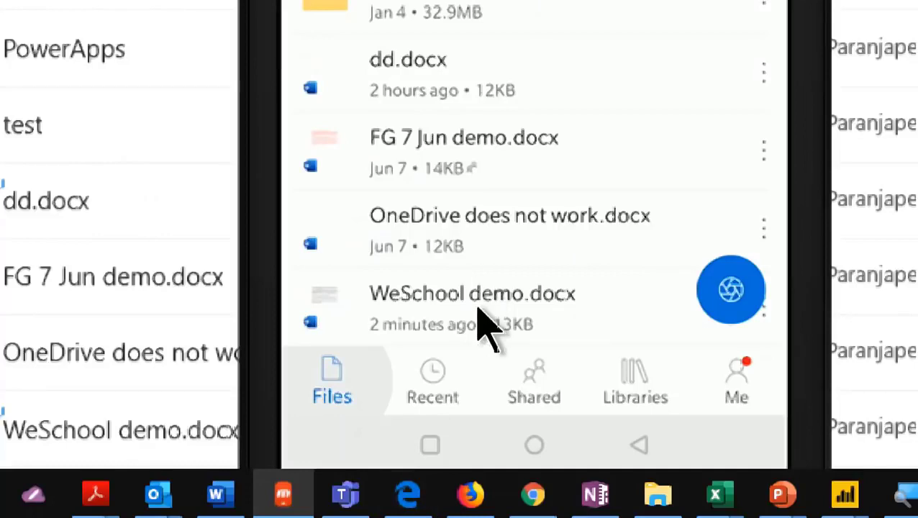
{"action": "left_click", "coordinate": [478, 308]}
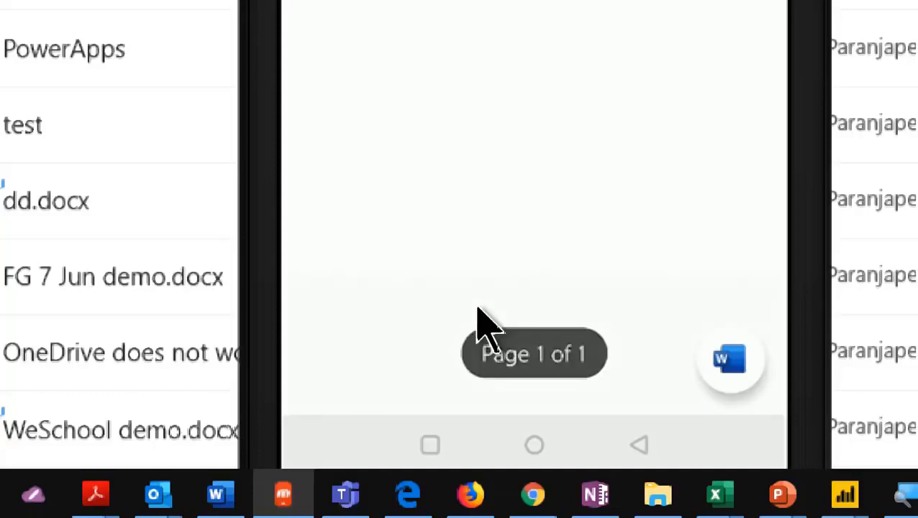
{"action": "left_click", "coordinate": [727, 369]}
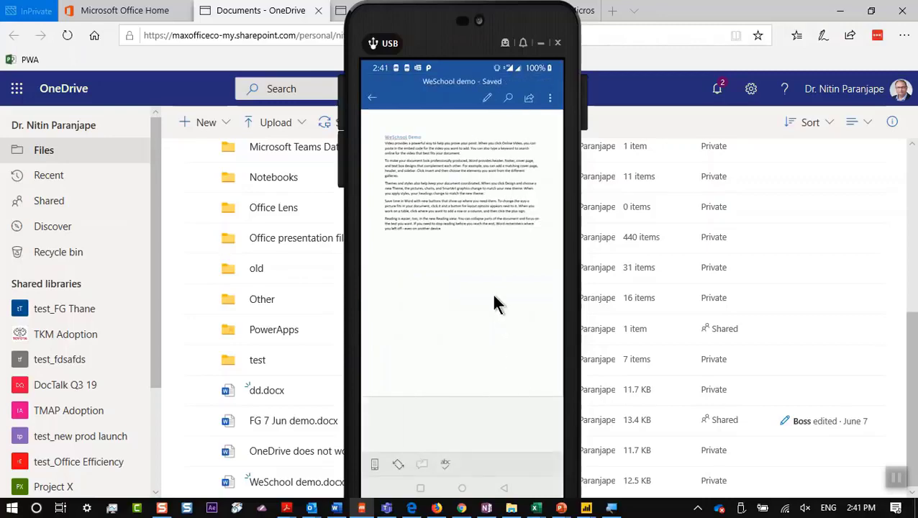
Add "Edited on mobile" before "WeSchool Demo" in the document heading on the phone, and close the document.
{"action": "scroll", "coordinate": [493, 302], "scroll_direction": "up", "scroll_amount": 5}
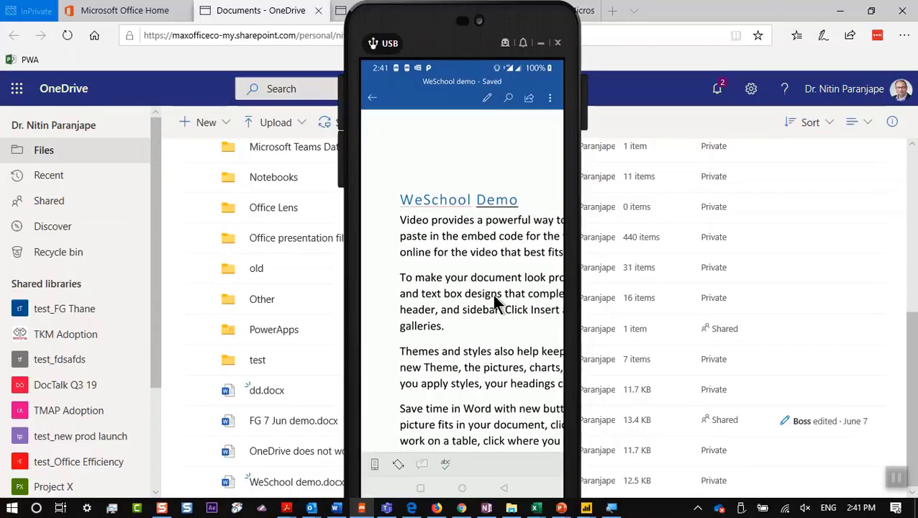
{"action": "left_click", "coordinate": [487, 98]}
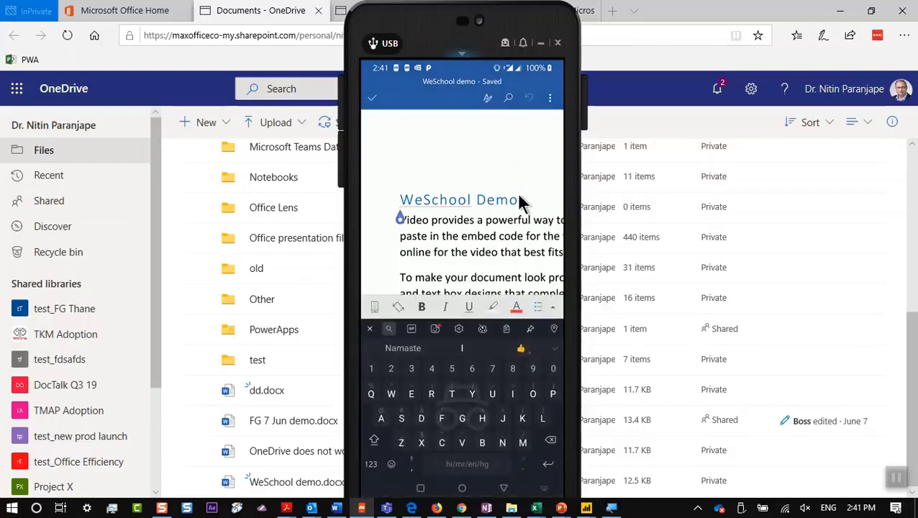
{"action": "type", "text": "Edited on mobile WeSc"}
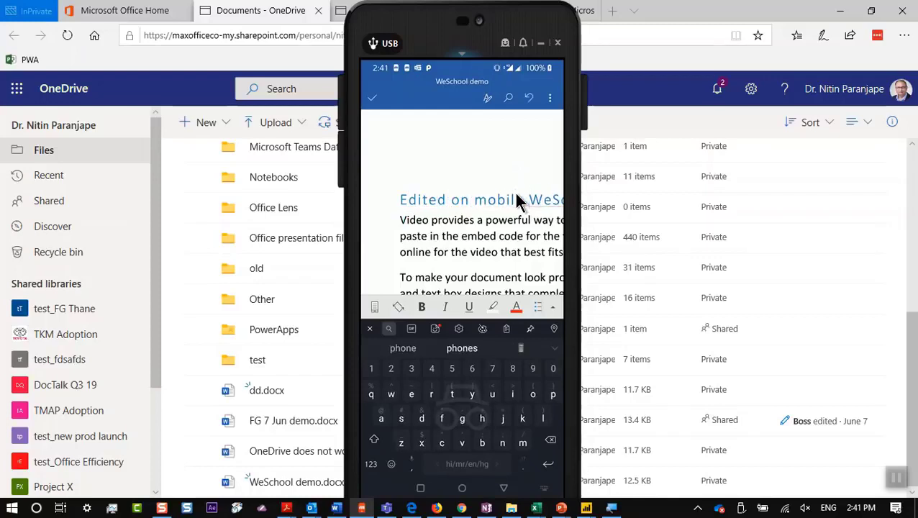
{"action": "left_click", "coordinate": [373, 98]}
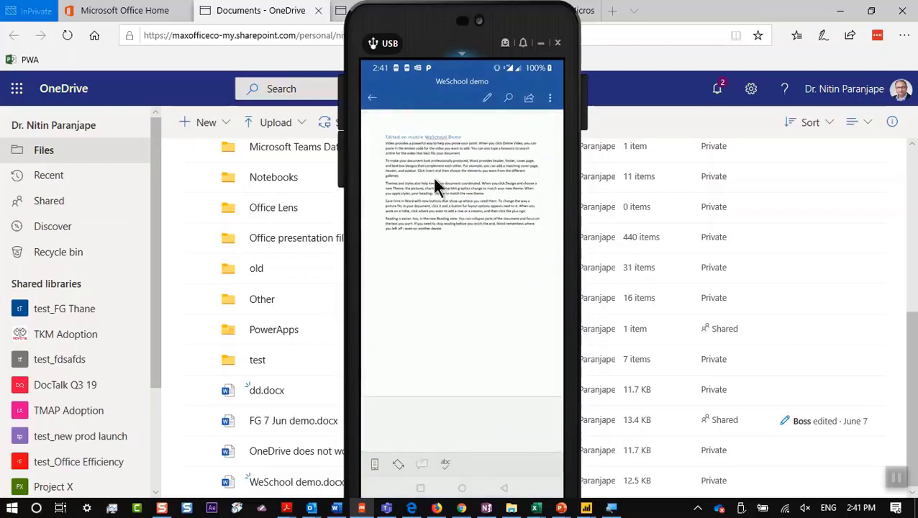
{"action": "left_click", "coordinate": [372, 99]}
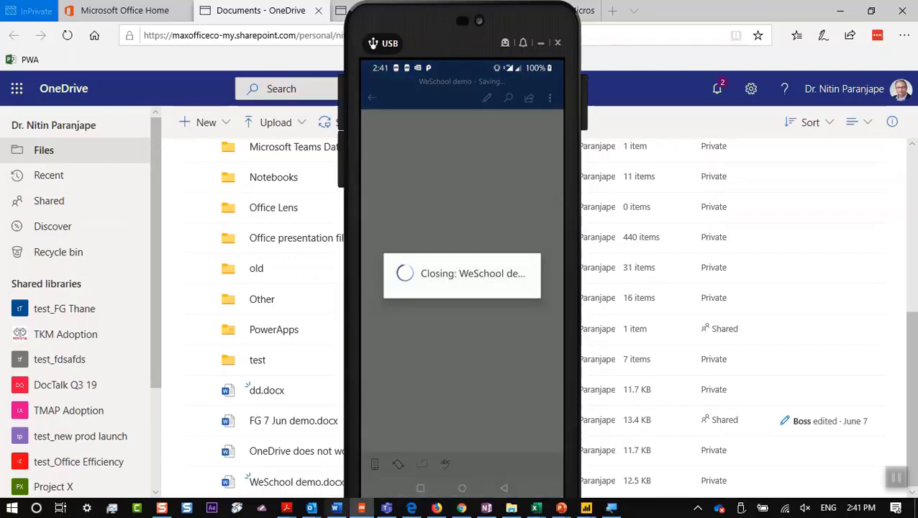
Switch to desktop Word, close its open copy of WeSchool demo.docx and reopen the file from the recent documents.
{"action": "mouse_move", "coordinate": [336, 508]}
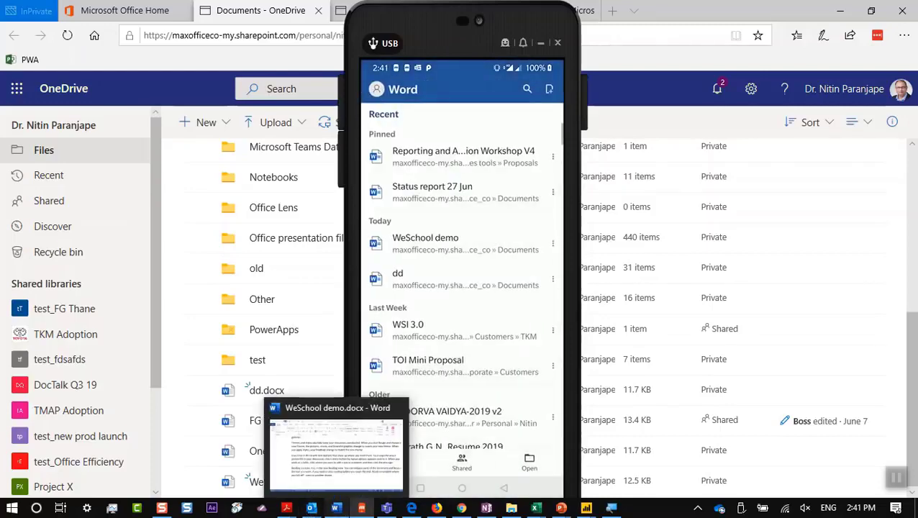
{"action": "left_click", "coordinate": [293, 437]}
{"action": "scroll", "coordinate": [259, 414], "scroll_direction": "up", "scroll_amount": 5}
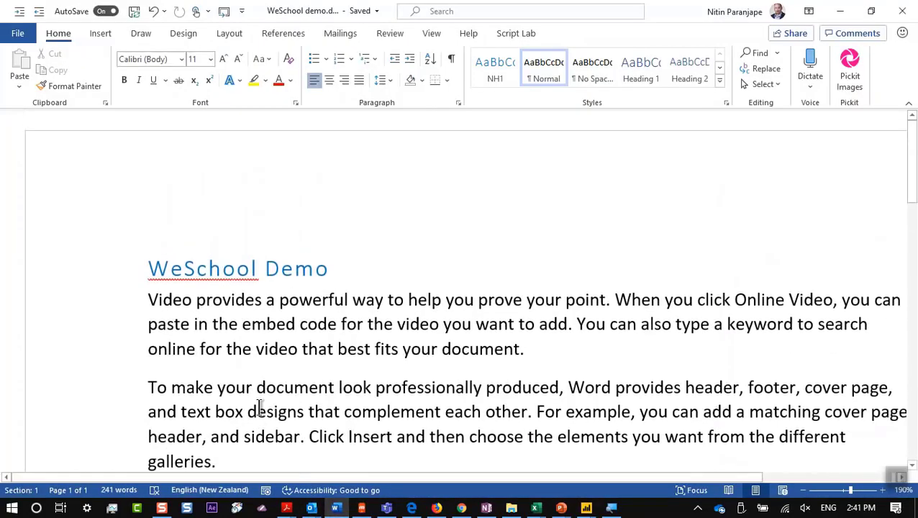
{"action": "key", "text": "alt+f"}
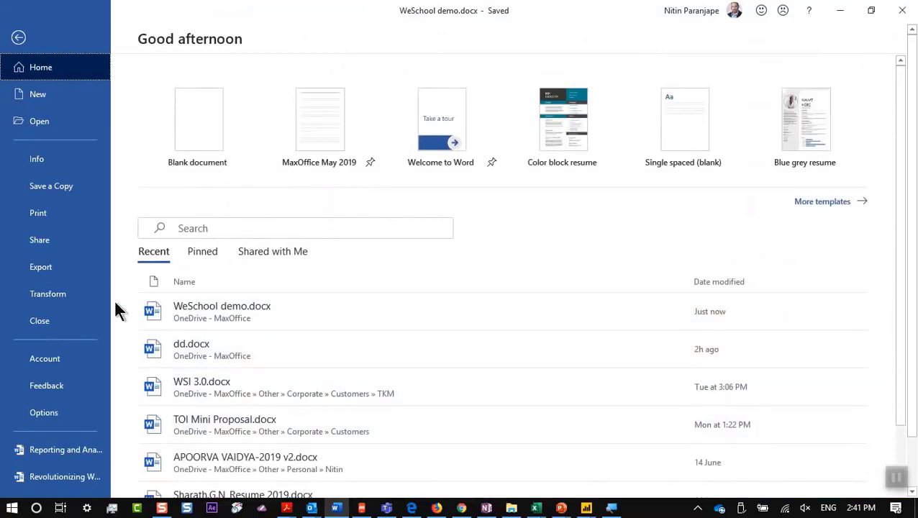
{"action": "key", "text": "Escape"}
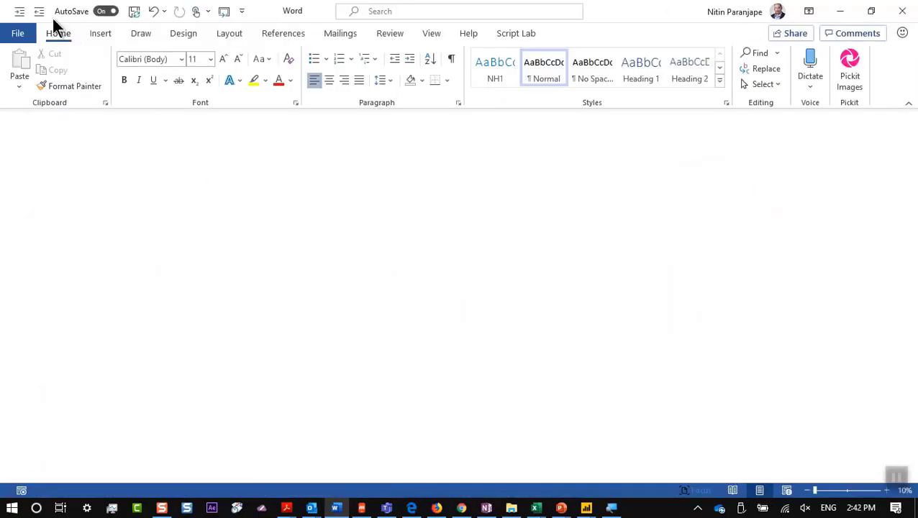
{"action": "left_click", "coordinate": [21, 40]}
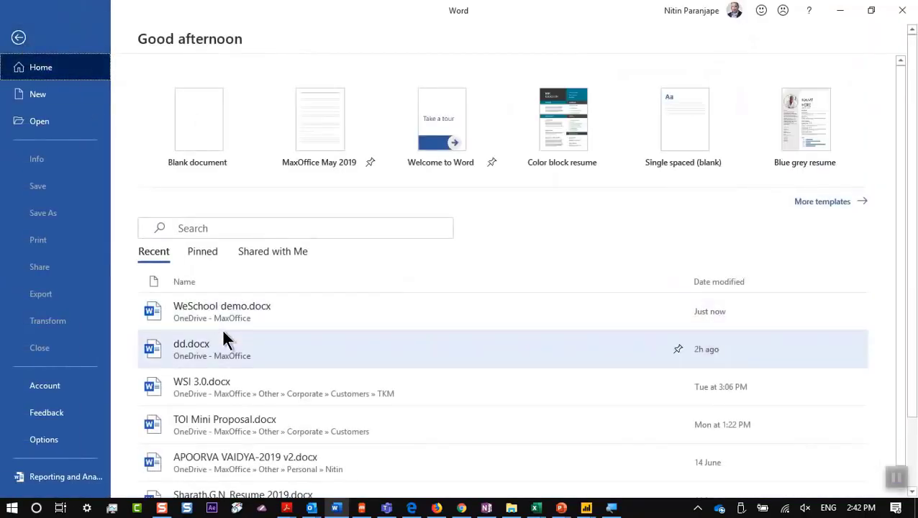
{"action": "left_click", "coordinate": [224, 322]}
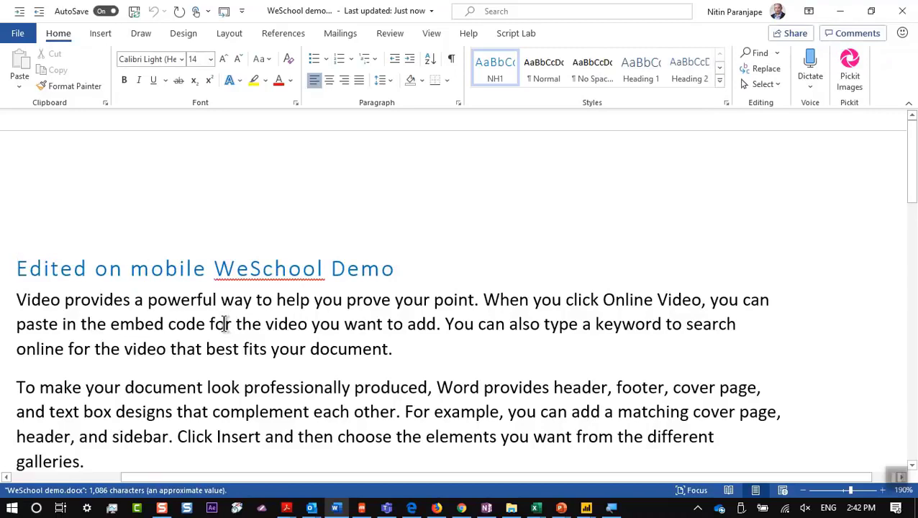
Look at WeSchool demo.docx in the synced OneDrive - MaxOffice folder in File Explorer and return to the Word document.
{"action": "key", "text": "alt+Tab"}
{"action": "key", "text": "alt+Tab"}
{"action": "key", "text": "alt+Tab"}
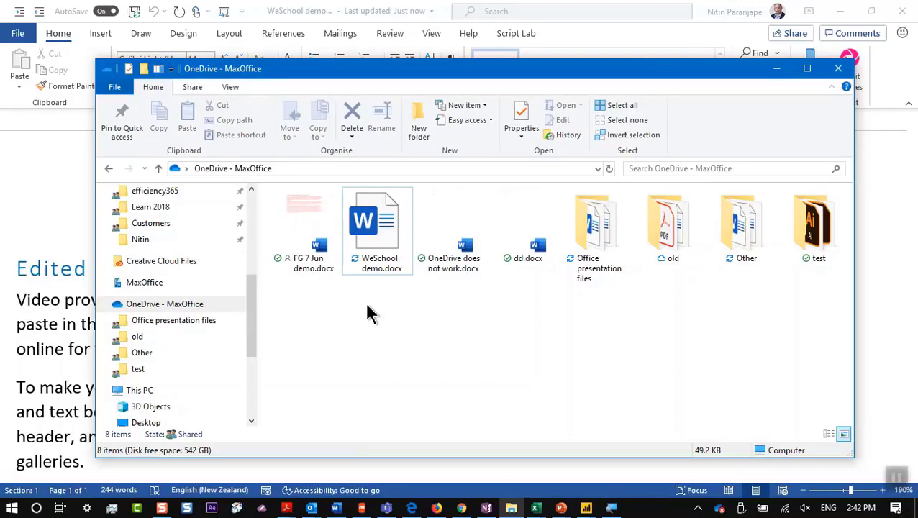
{"action": "key", "text": "alt+Tab"}
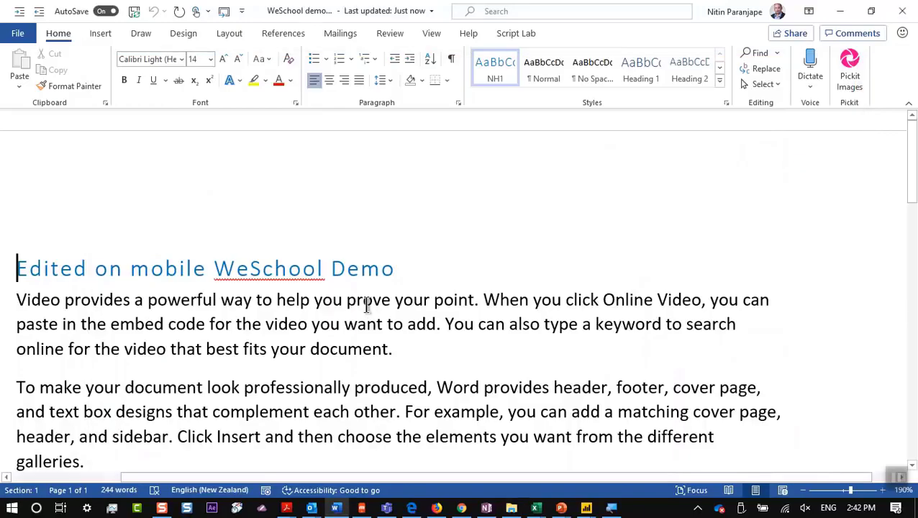
Insert a hyphen between "We" and "School" in the document heading.
{"action": "scroll", "coordinate": [118, 302], "scroll_direction": "up", "scroll_amount": 10, "text": "ctrl"}
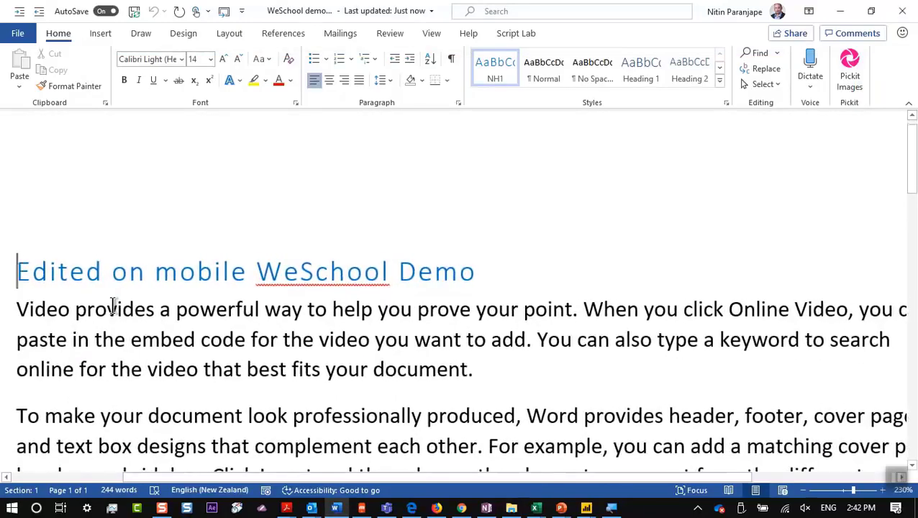
{"action": "scroll", "coordinate": [113, 306], "scroll_direction": "down", "scroll_amount": 5}
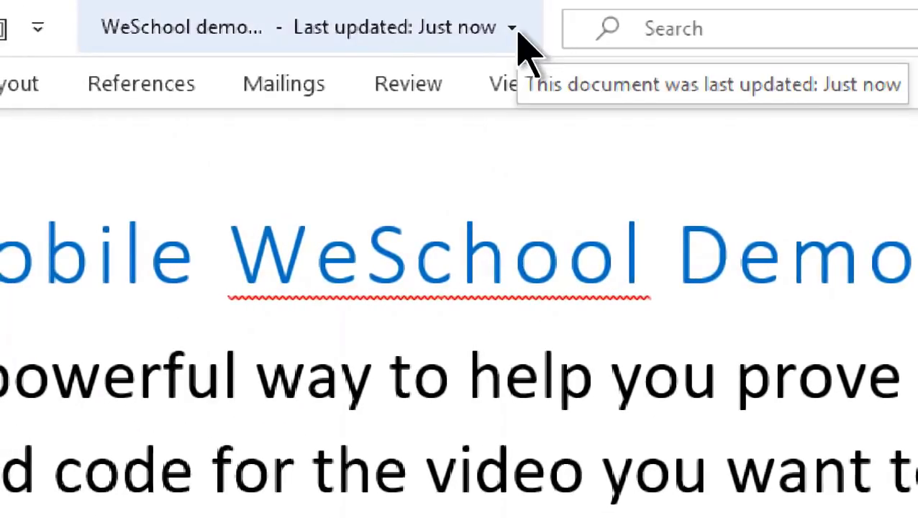
{"action": "left_click", "coordinate": [384, 259]}
{"action": "type", "text": "-"}
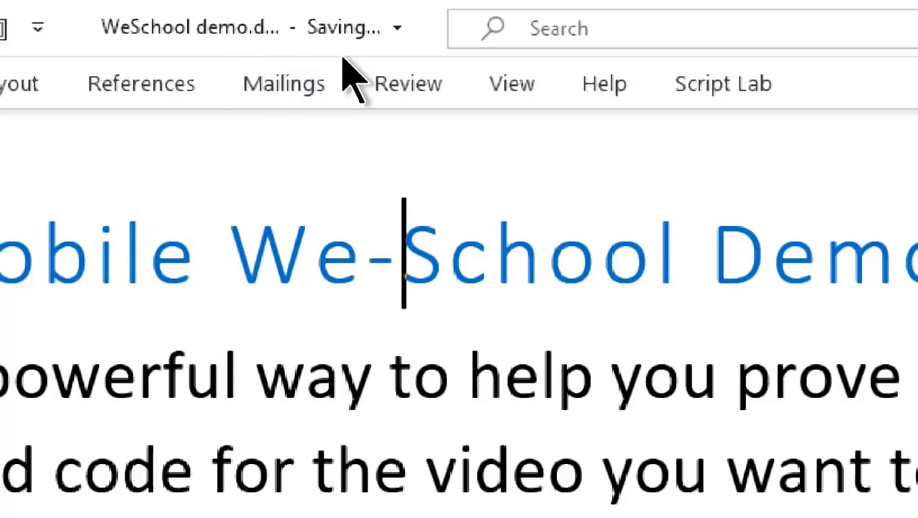
Delete the hyphen in "We-School" in the heading and insert it again at the same place.
{"action": "left_click", "coordinate": [147, 253]}
{"action": "double_click", "coordinate": [146, 253]}
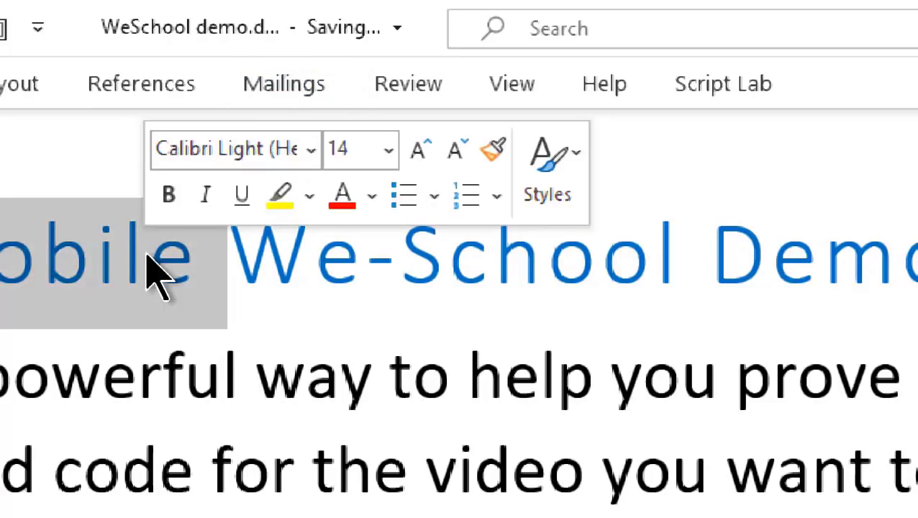
{"action": "left_click", "coordinate": [372, 260]}
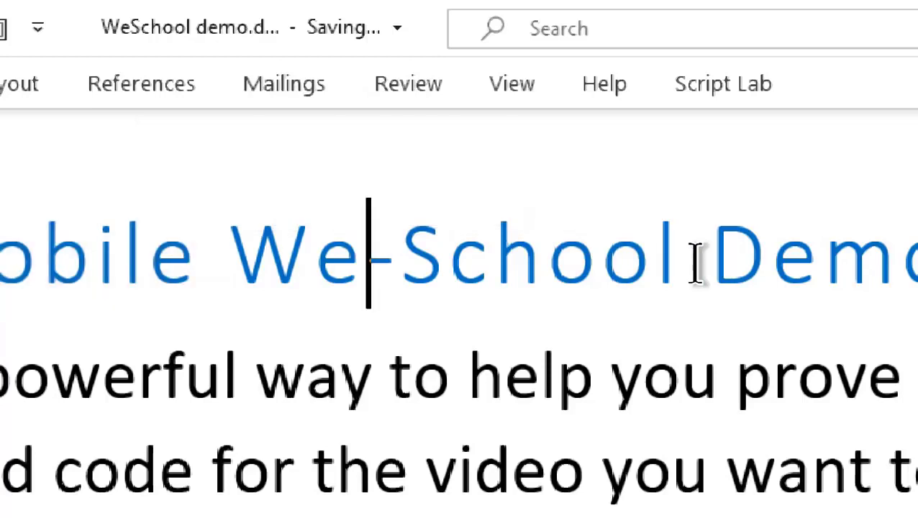
{"action": "key", "text": "Delete"}
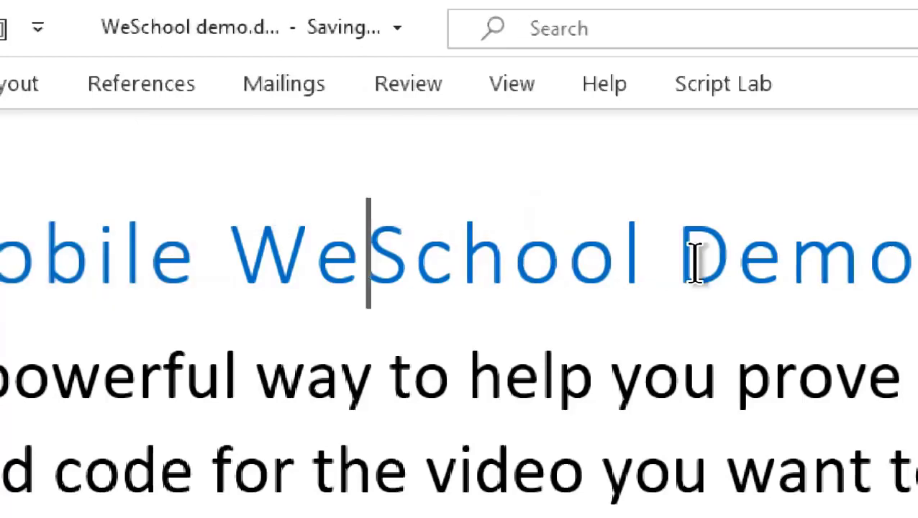
{"action": "type", "text": "-"}
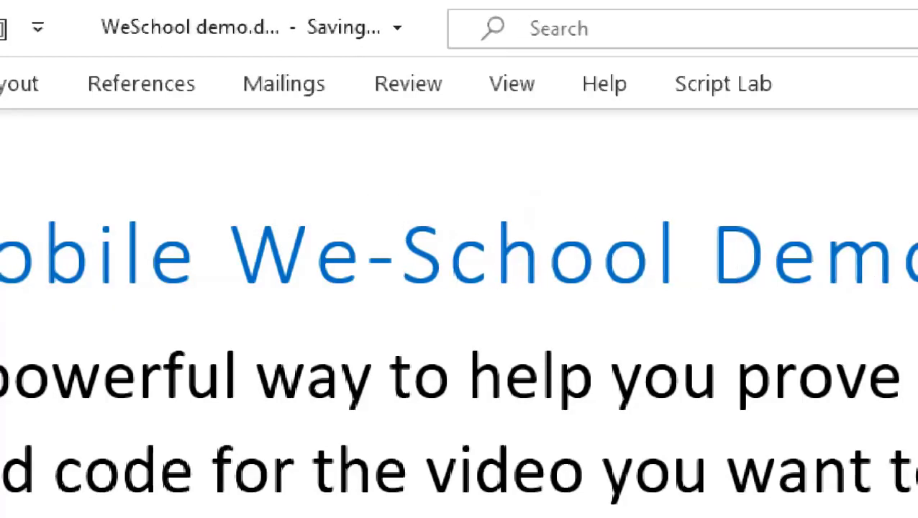
{"action": "left_click", "coordinate": [46, 244]}
{"action": "double_click", "coordinate": [46, 245]}
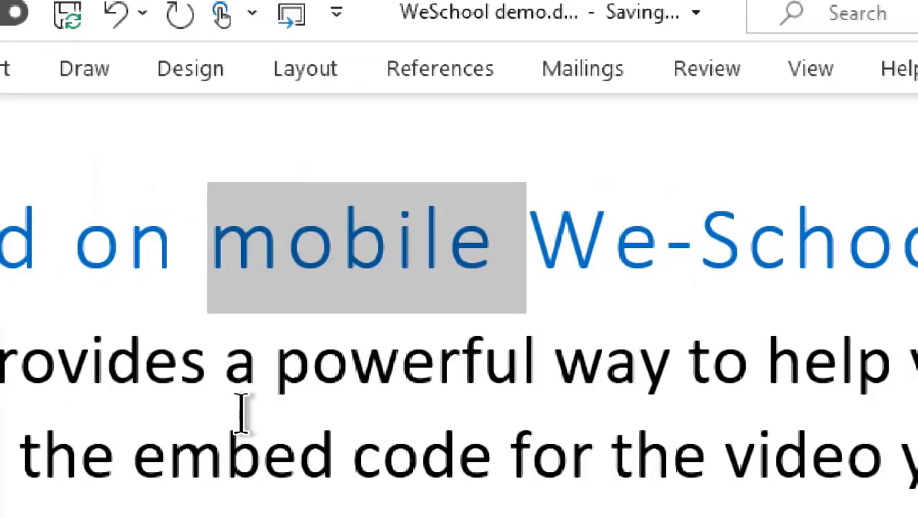
Close the document with the hyphenated heading and open WeSchool demo.docx again from the recent documents.
{"action": "left_click", "coordinate": [242, 411]}
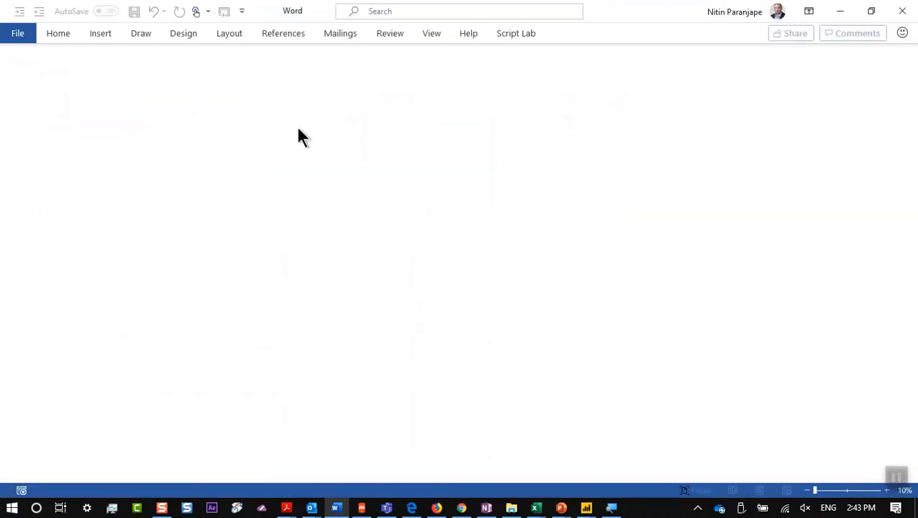
{"action": "left_click", "coordinate": [17, 34]}
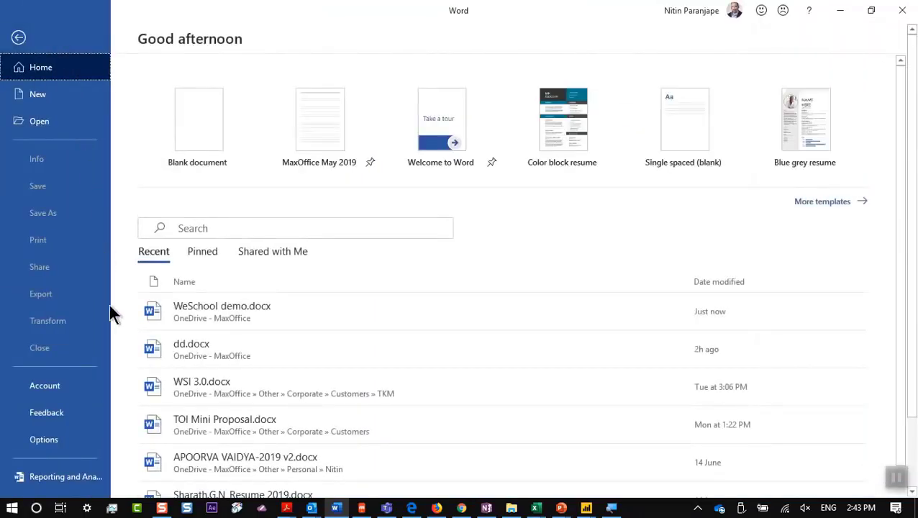
{"action": "left_click", "coordinate": [210, 317]}
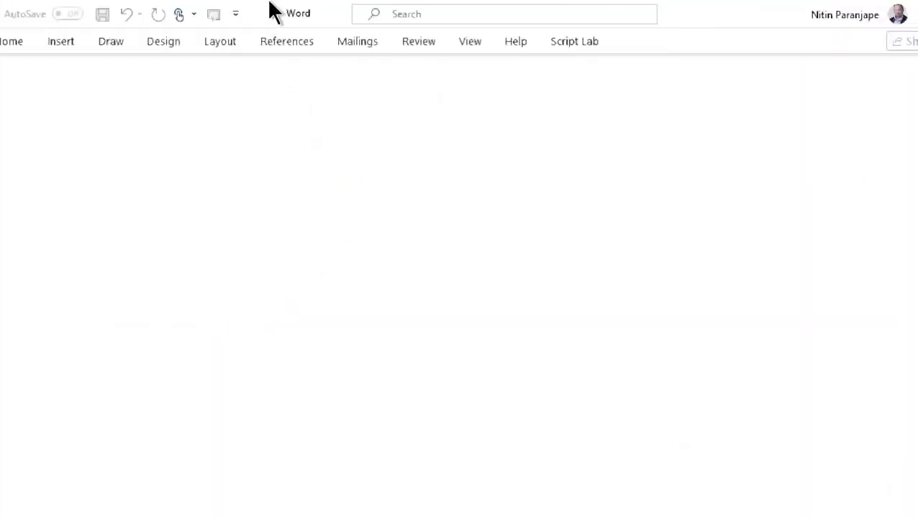
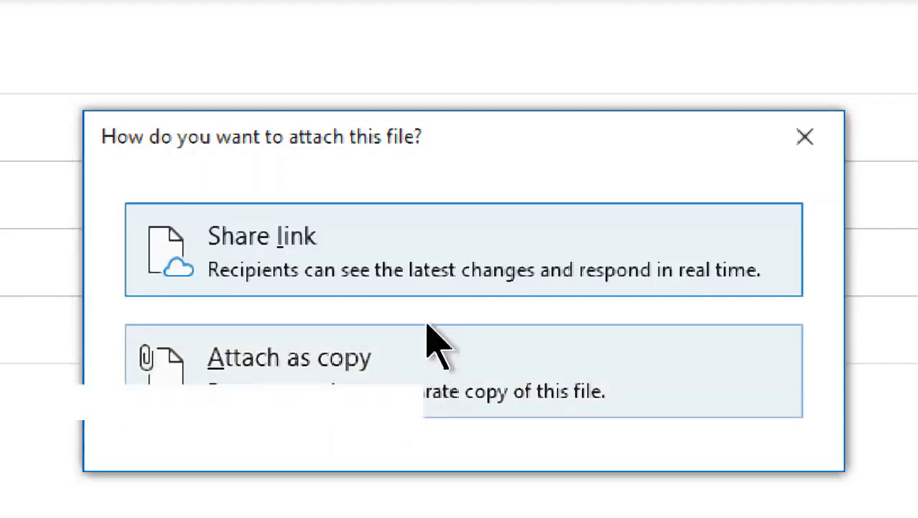
Choose the share link option, return to WeSchool demo.docx in Word and apply sharing for specific people with editing allowed.
{"action": "left_click", "coordinate": [507, 245]}
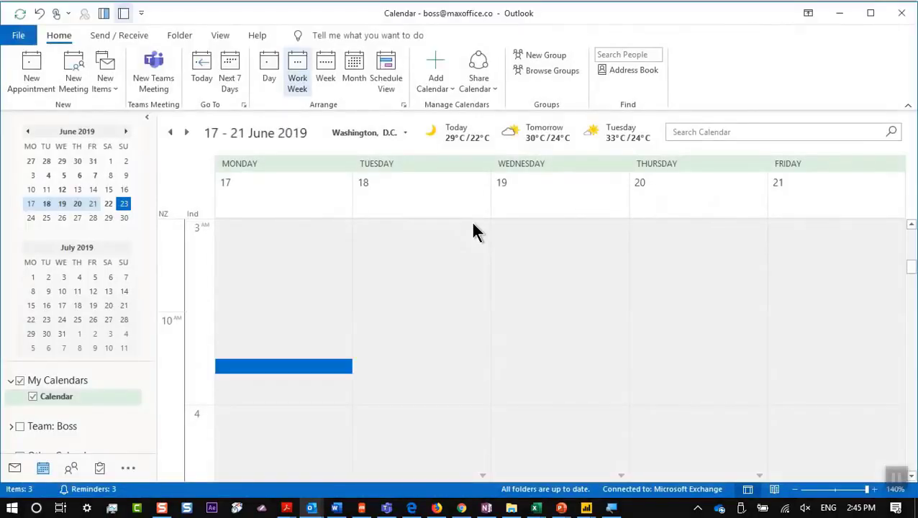
{"action": "key", "text": "alt+Tab"}
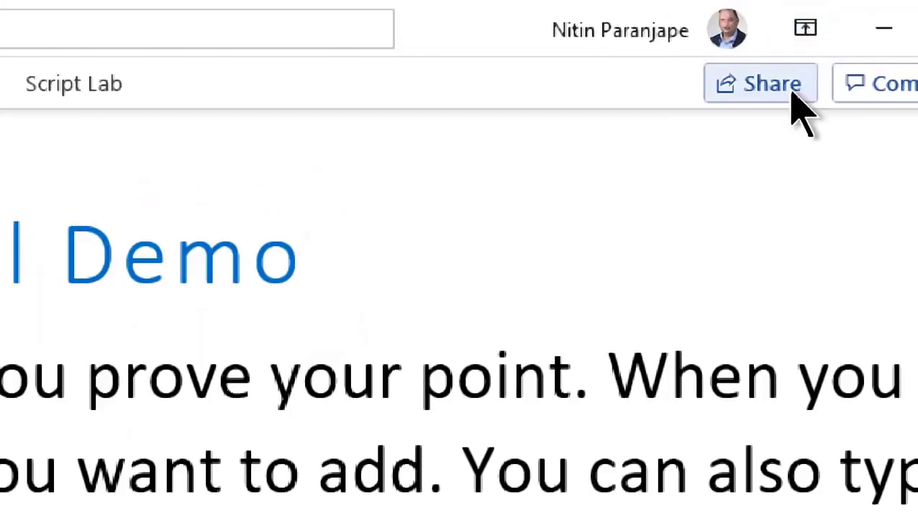
{"action": "left_click", "coordinate": [794, 97]}
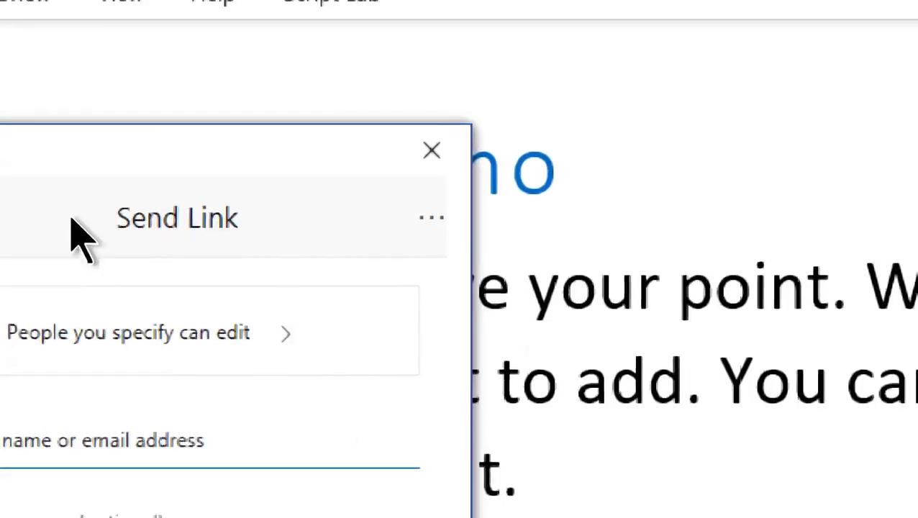
{"action": "left_click", "coordinate": [14, 335]}
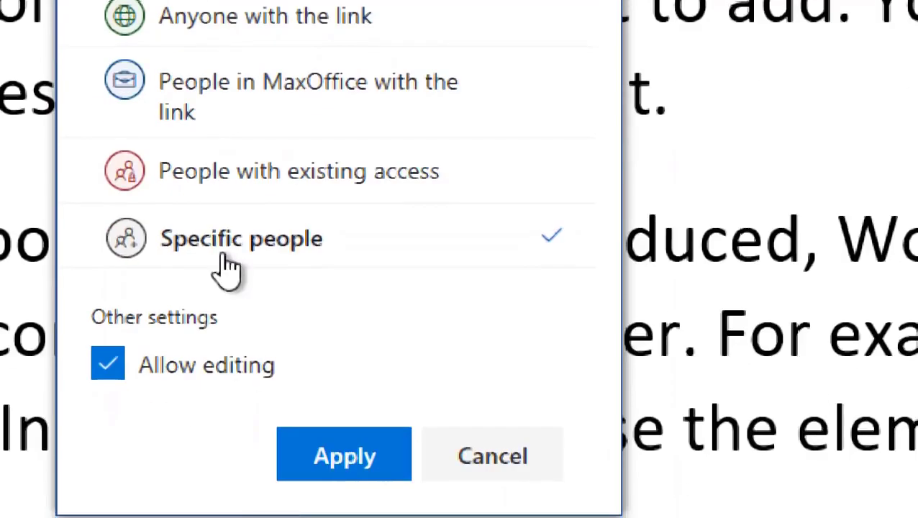
{"action": "left_click", "coordinate": [345, 462]}
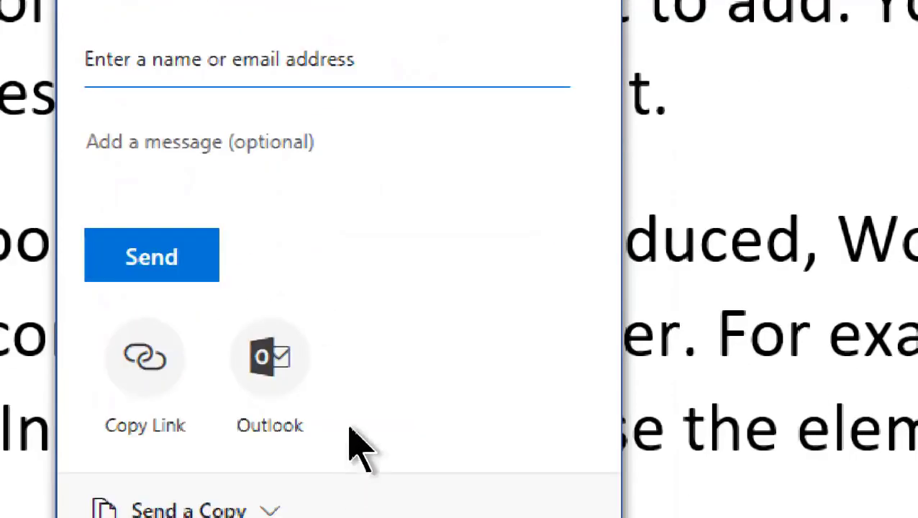
Send the sharing link to the Boss account with the message "abe jaldi kar" and close the sharing dialog.
{"action": "type", "text": "boss"}
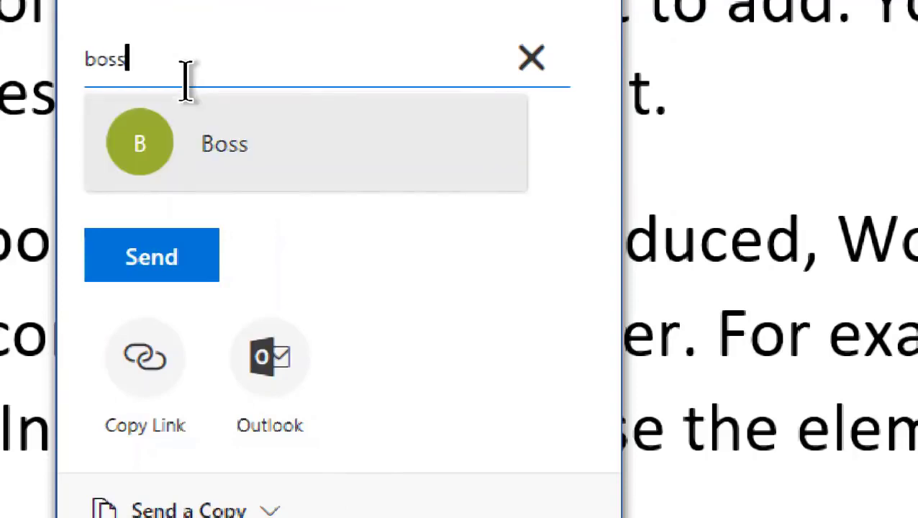
{"action": "key", "text": "Return"}
{"action": "left_click", "coordinate": [186, 143]}
{"action": "type", "text": "a"}
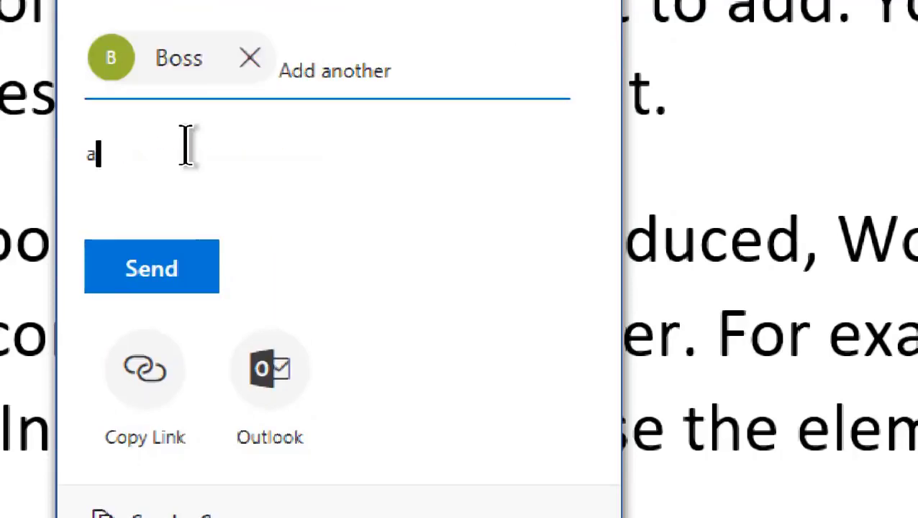
{"action": "type", "text": "be jaldi kar"}
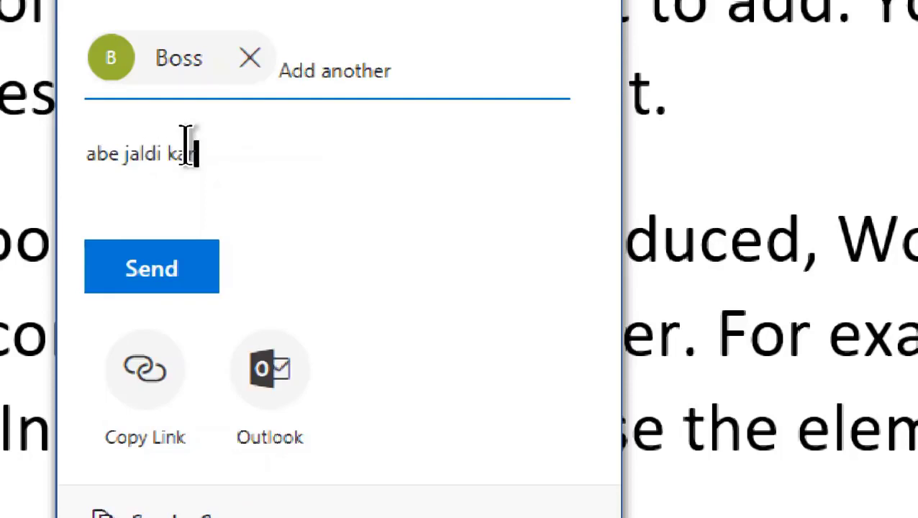
{"action": "left_click", "coordinate": [181, 288]}
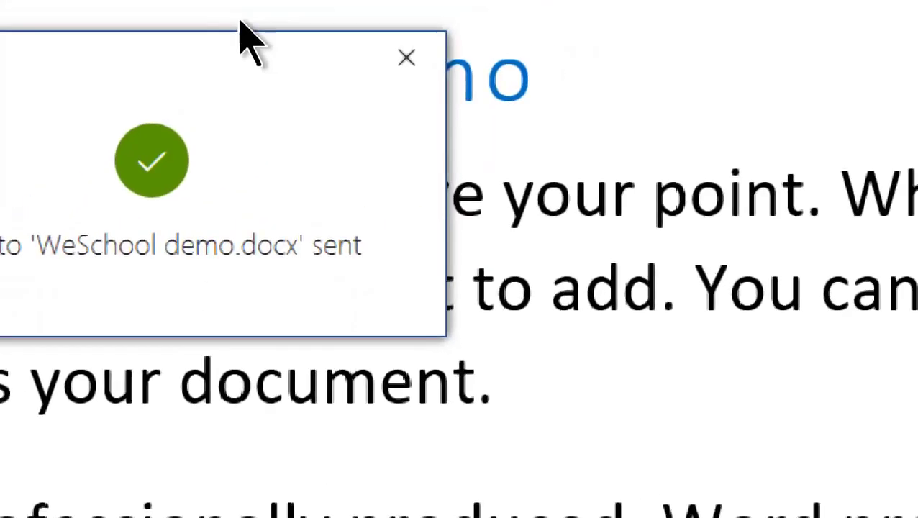
{"action": "left_click", "coordinate": [549, 0]}
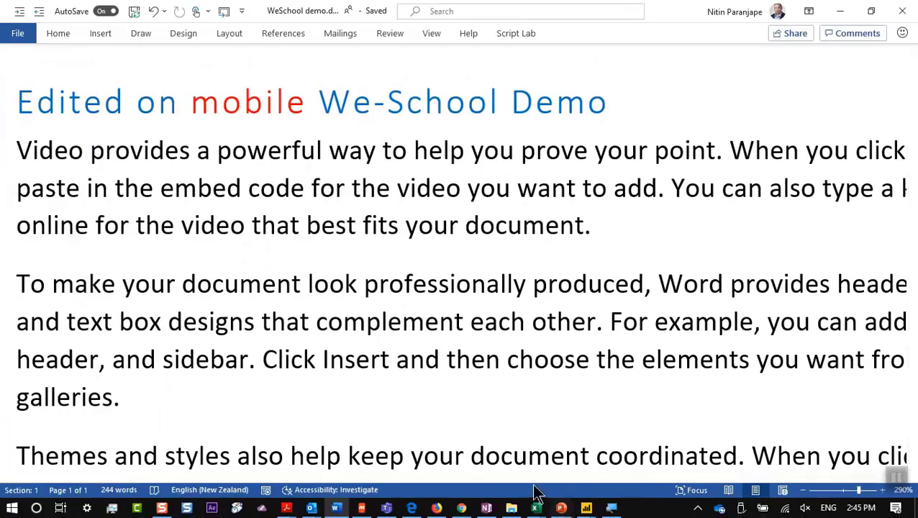
Switch to the Boss account's Outlook inbox in Chrome and open the WeSchool demo document from the sharing e-mail.
{"action": "left_click", "coordinate": [461, 508]}
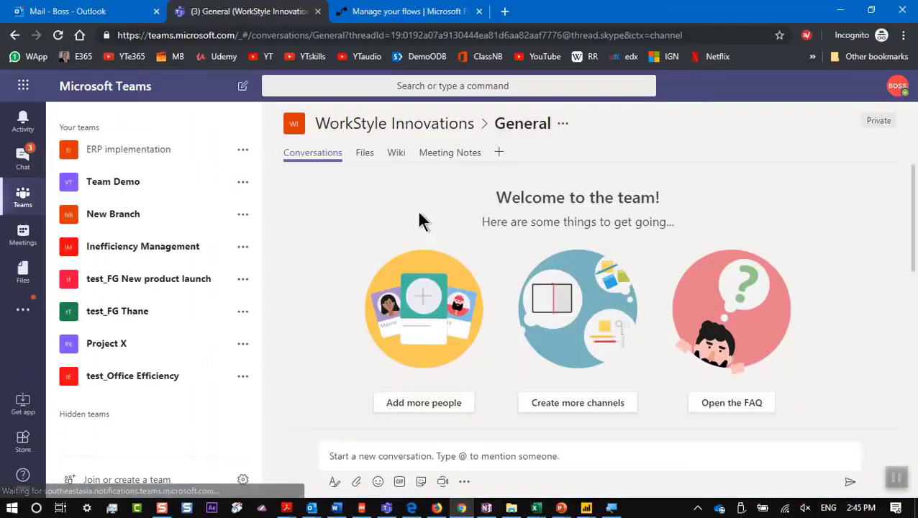
{"action": "left_click", "coordinate": [135, 13]}
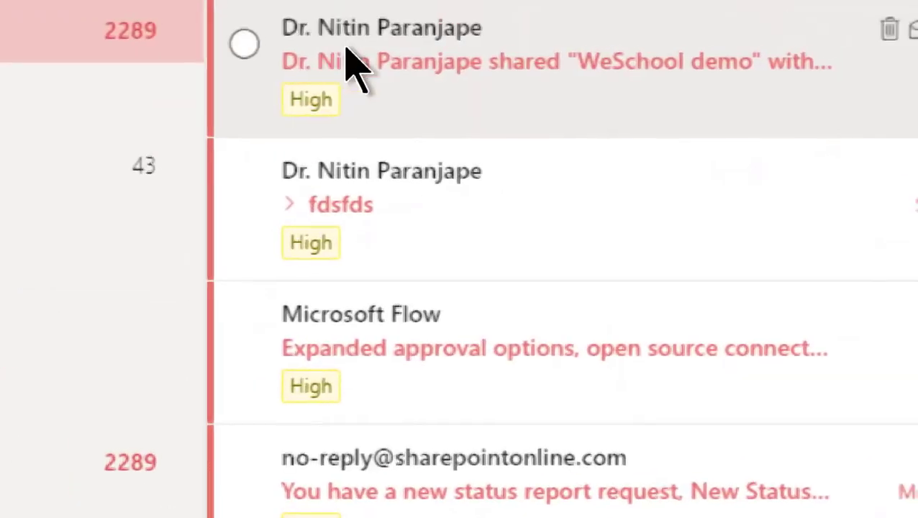
{"action": "left_click", "coordinate": [658, 86]}
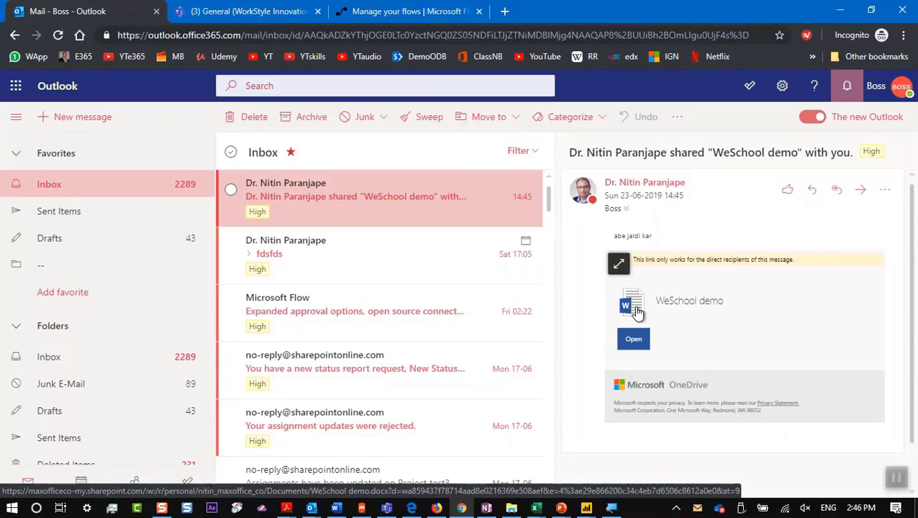
{"action": "key", "text": "alt+Tab"}
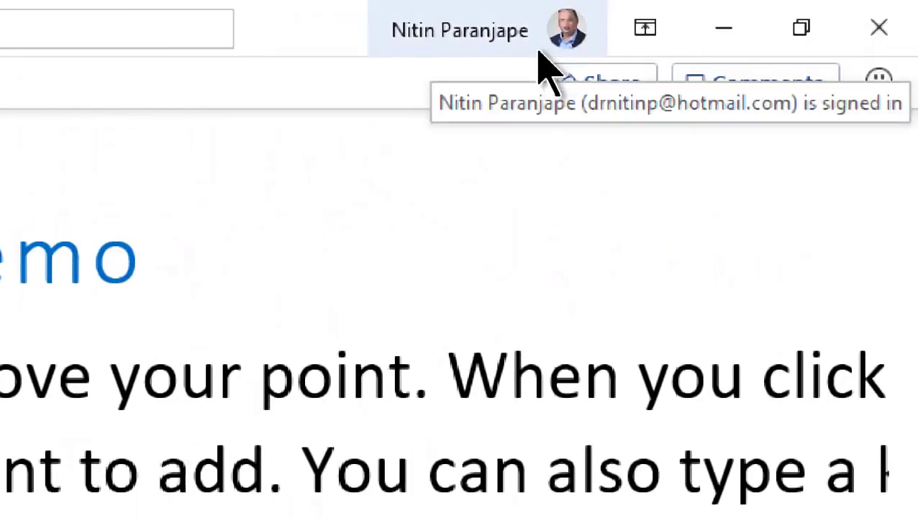
{"action": "key", "text": "alt+Tab"}
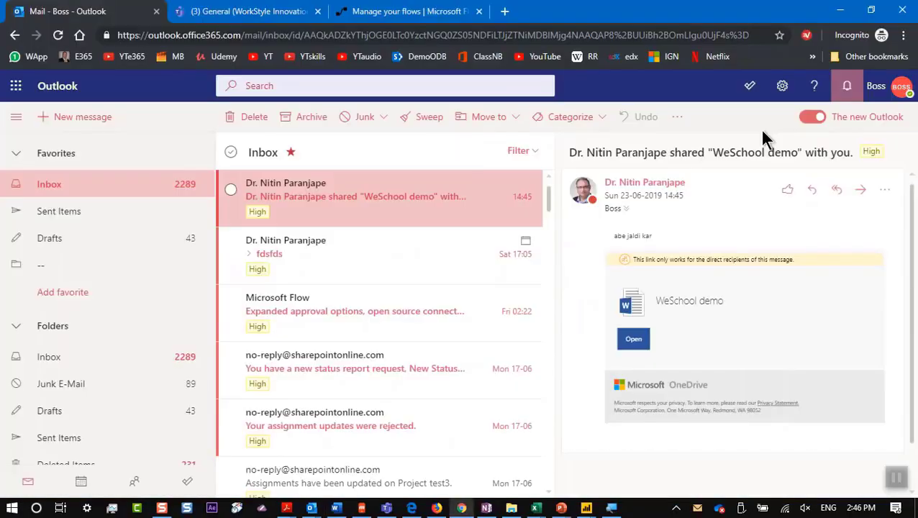
{"action": "left_click", "coordinate": [624, 322]}
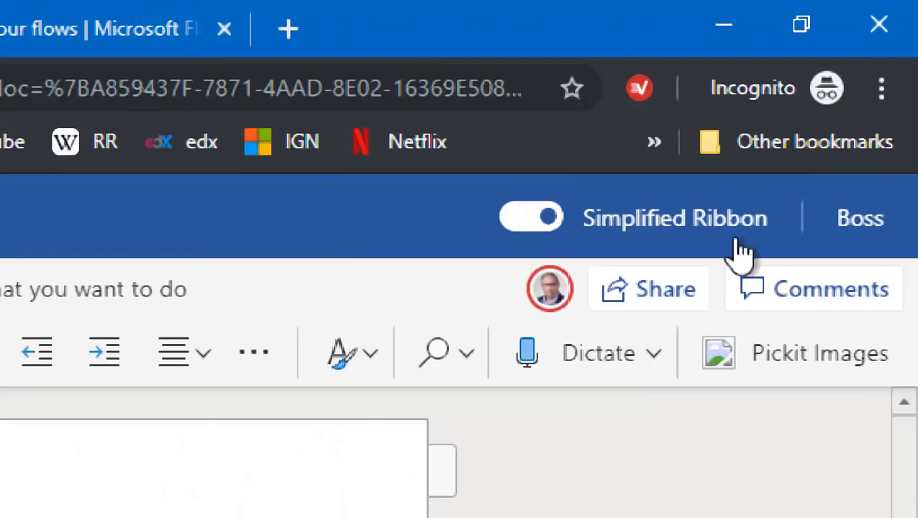
Check who else has the document open in Word Online and arrange the browser and desktop Word windows side by side.
{"action": "left_click", "coordinate": [553, 308]}
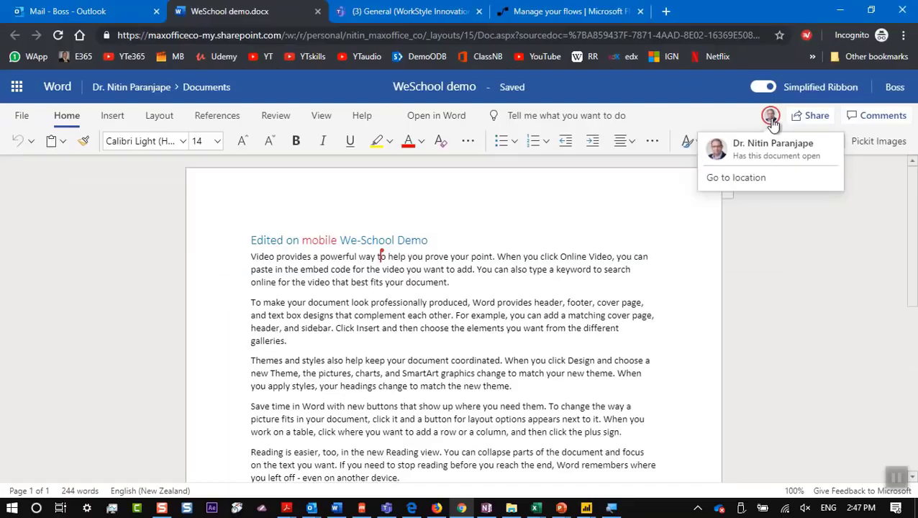
{"action": "key", "text": "ctrl+plus"}
{"action": "key", "text": "ctrl+plus"}
{"action": "key", "text": "ctrl+plus"}
{"action": "key", "text": "ctrl+plus"}
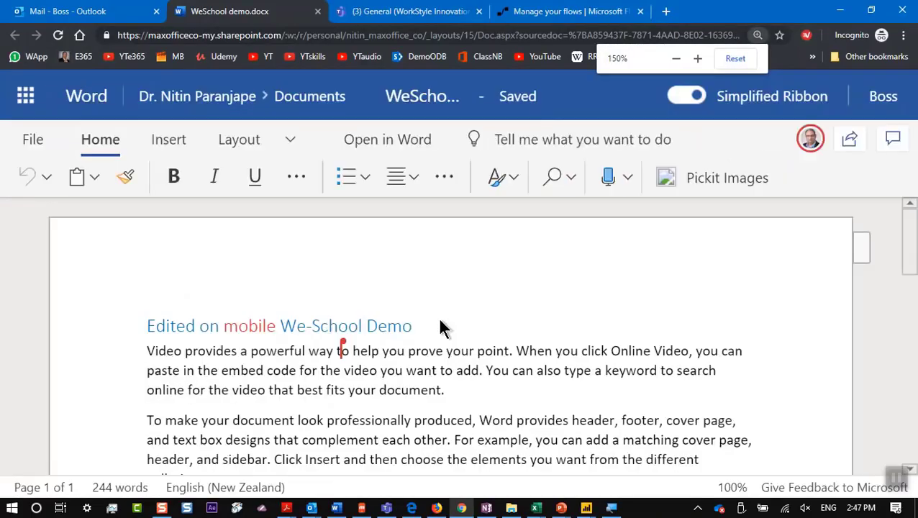
{"action": "key", "text": "super+Right"}
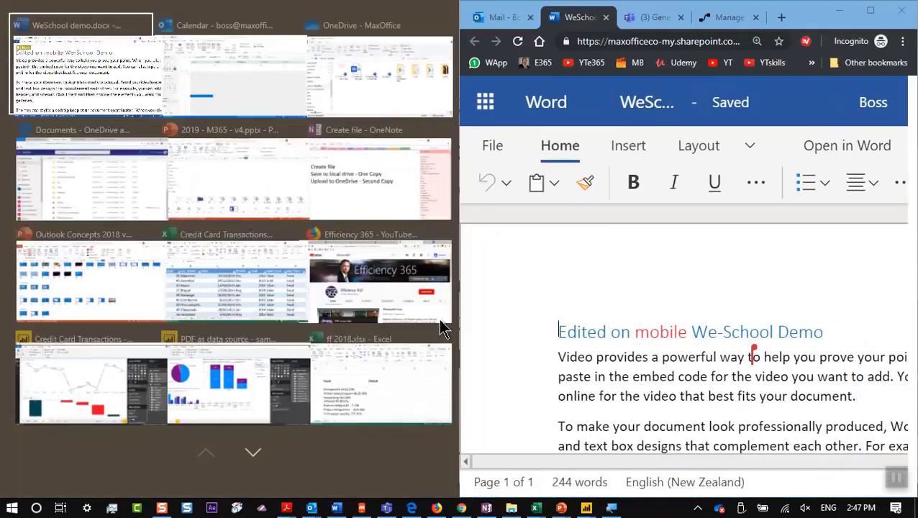
{"action": "left_click", "coordinate": [67, 98]}
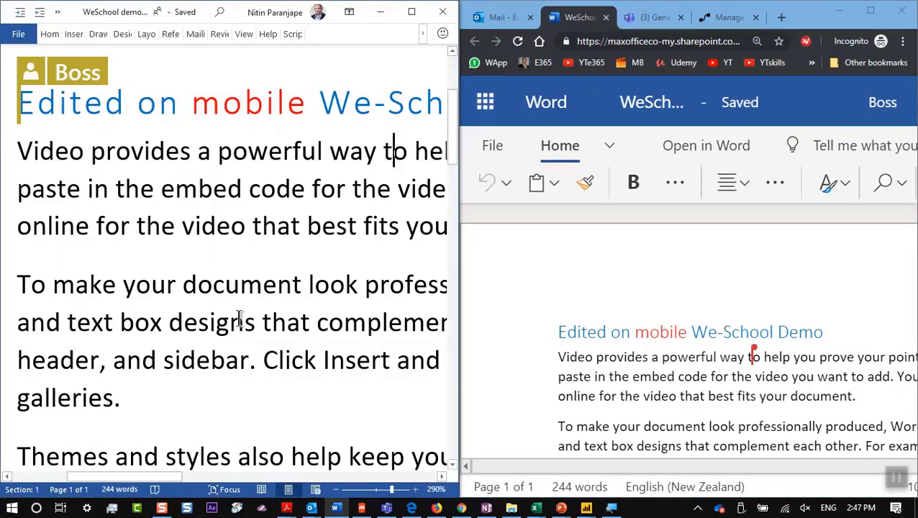
Place the cursor inside the word "mobile" in the heading of the browser copy, with the page zoomed to 150%.
{"action": "left_click", "coordinate": [587, 329]}
{"action": "key", "text": "ctrl+plus"}
{"action": "key", "text": "ctrl+plus"}
{"action": "key", "text": "ctrl+plus"}
{"action": "key", "text": "ctrl+plus"}
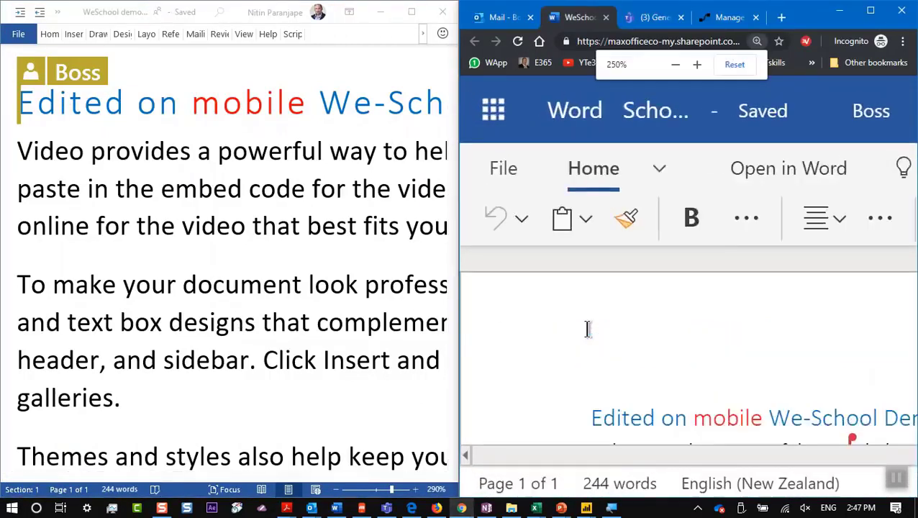
{"action": "key", "text": "ctrl+0"}
{"action": "scroll", "coordinate": [587, 331], "scroll_direction": "down", "scroll_amount": 3}
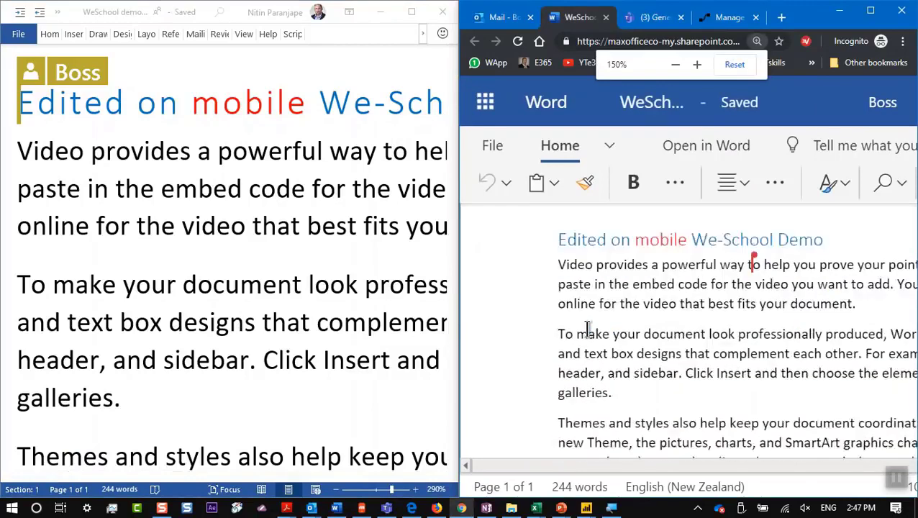
{"action": "scroll", "coordinate": [587, 331], "scroll_direction": "up", "scroll_amount": 2}
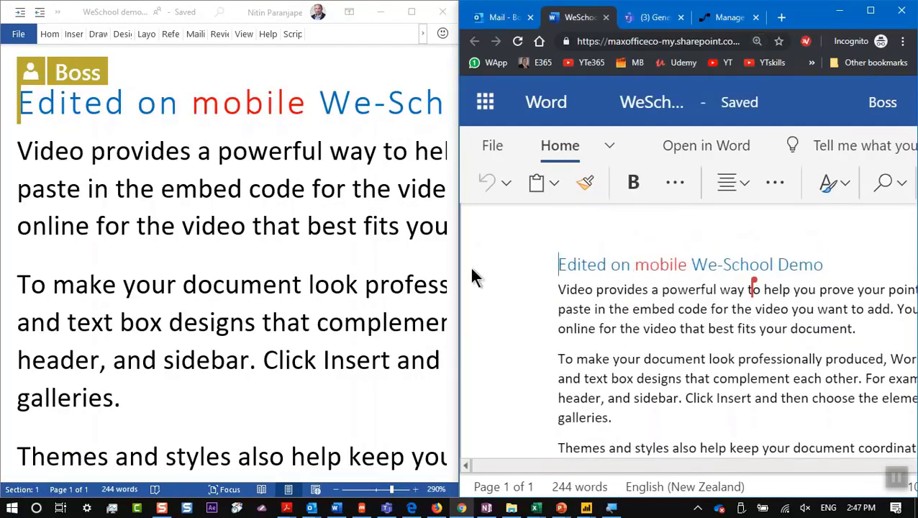
{"action": "left_click", "coordinate": [675, 266]}
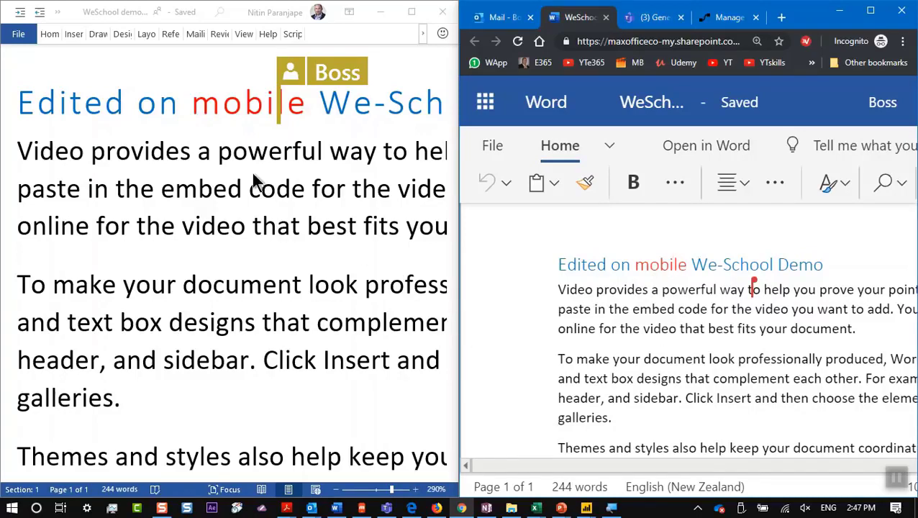
In desktop Word, insert the editor's first name followed by "is editing here" after "Video" in the first paragraph.
{"action": "left_click", "coordinate": [90, 173]}
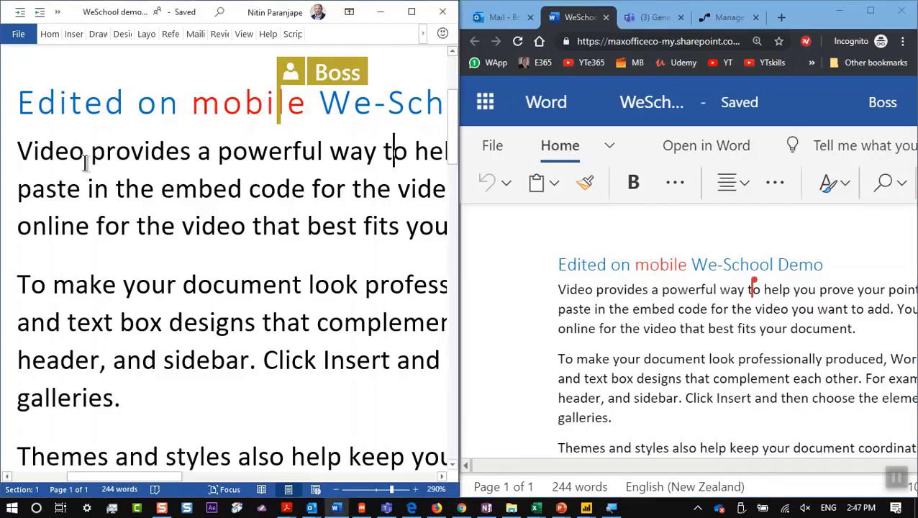
{"action": "left_click", "coordinate": [88, 158]}
{"action": "type", "text": "nitin"}
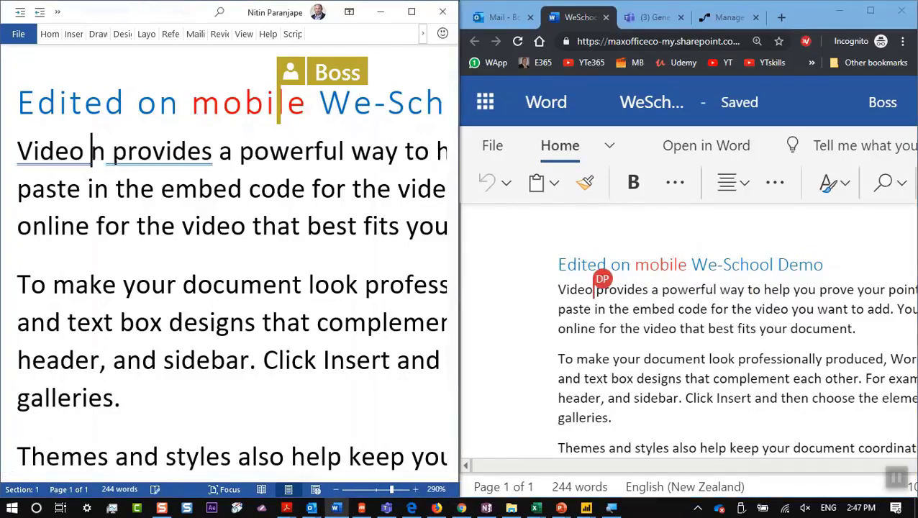
{"action": "type", "text": " is editing h"}
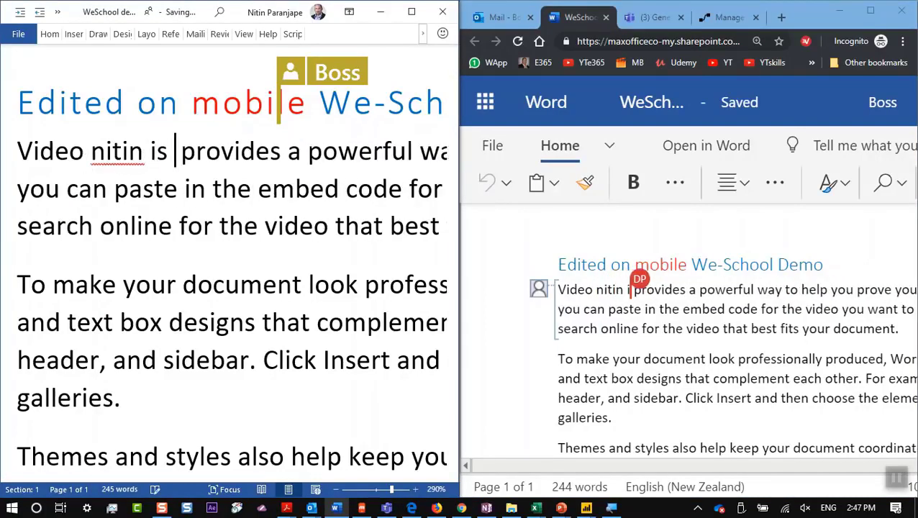
{"action": "type", "text": "ere provides a powe"}
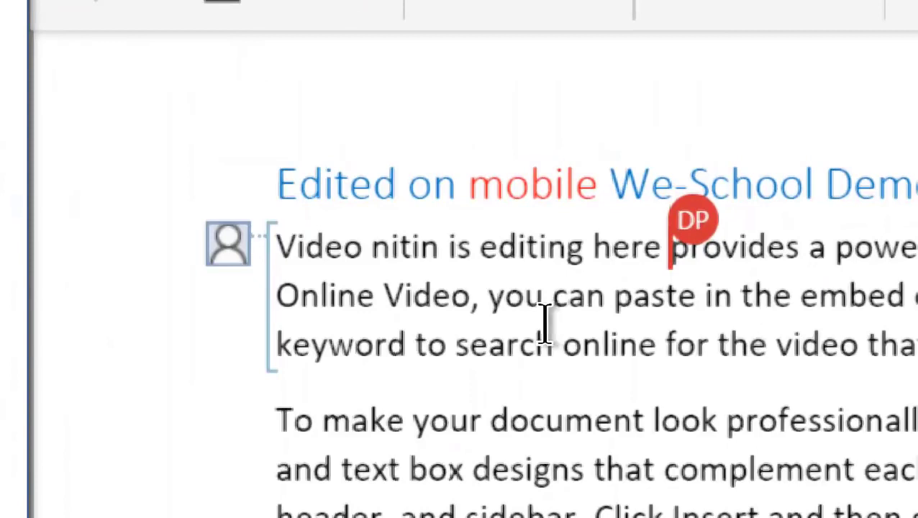
{"action": "mouse_move", "coordinate": [240, 248]}
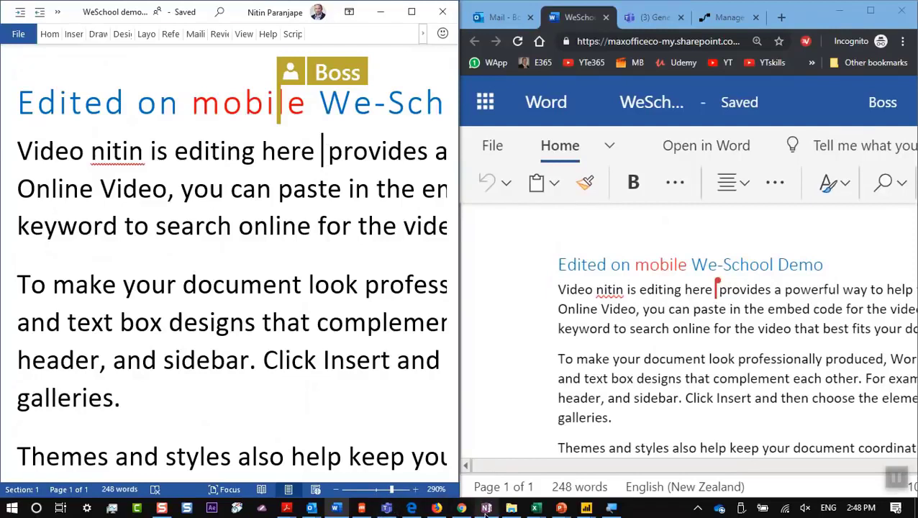
Close the browser copy of WeSchool demo.docx and maximise the desktop Word window.
{"action": "left_click", "coordinate": [545, 272]}
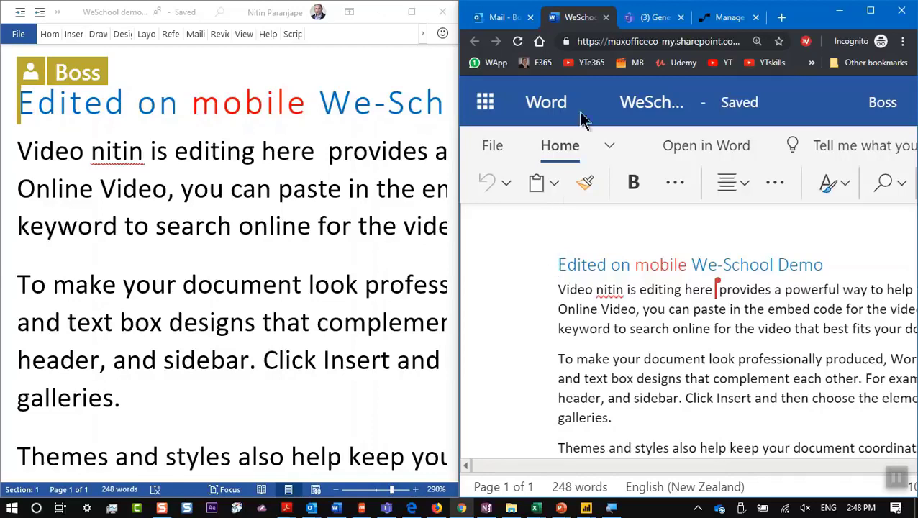
{"action": "left_click", "coordinate": [606, 18]}
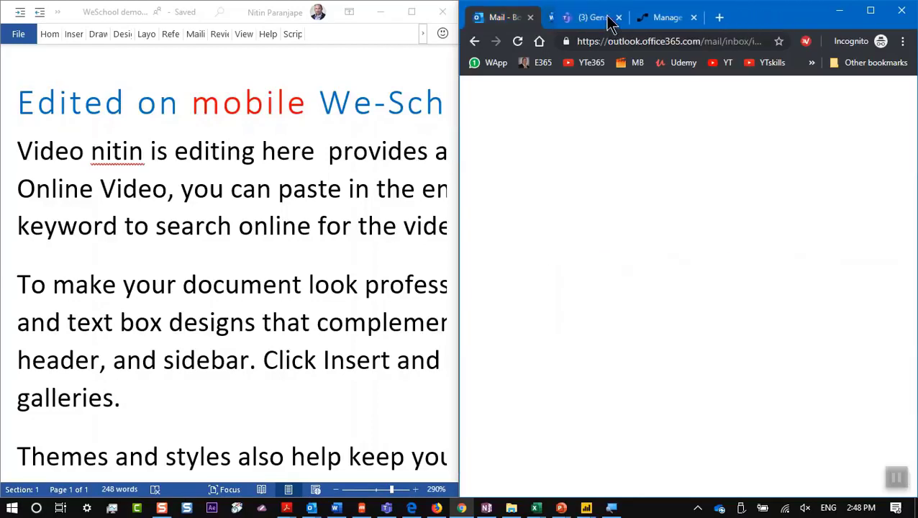
{"action": "left_click", "coordinate": [365, 143]}
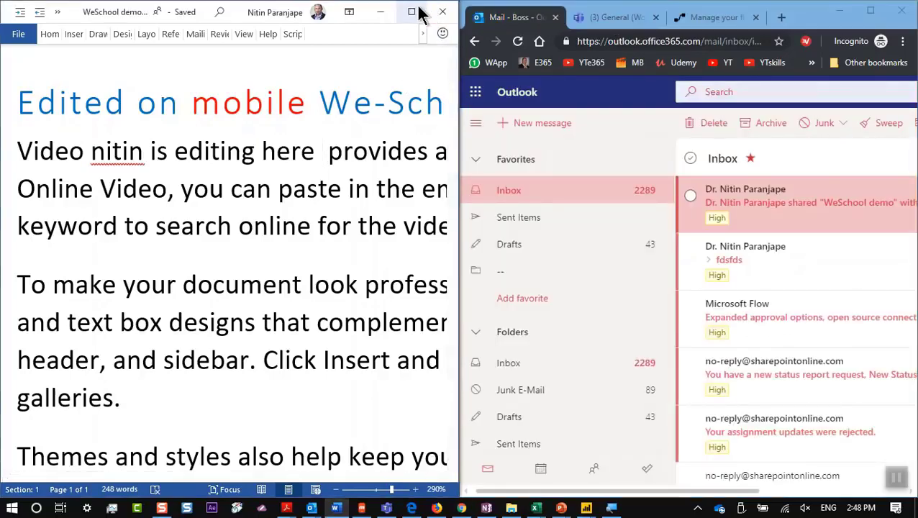
{"action": "left_click", "coordinate": [412, 12]}
Colour the text of the whole first paragraph below the heading red.
{"action": "left_click", "coordinate": [366, 189]}
{"action": "triple_click", "coordinate": [365, 188]}
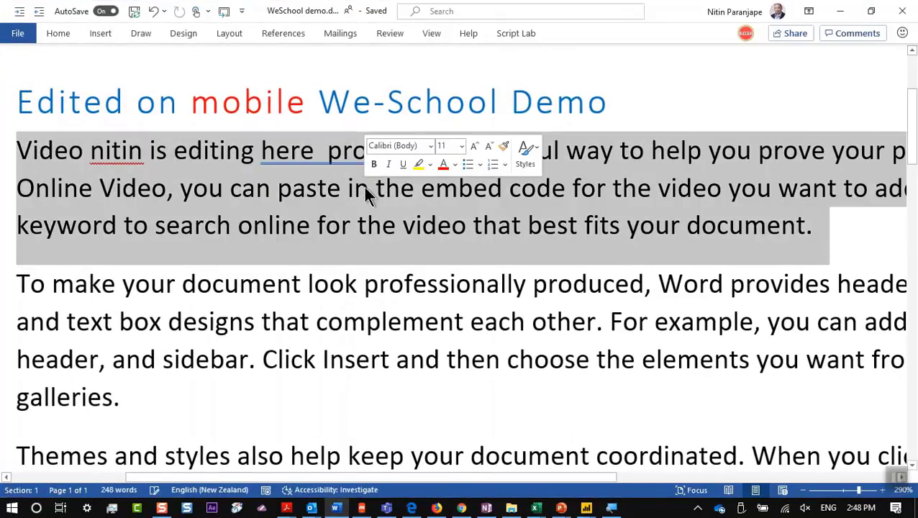
{"action": "left_click", "coordinate": [441, 164]}
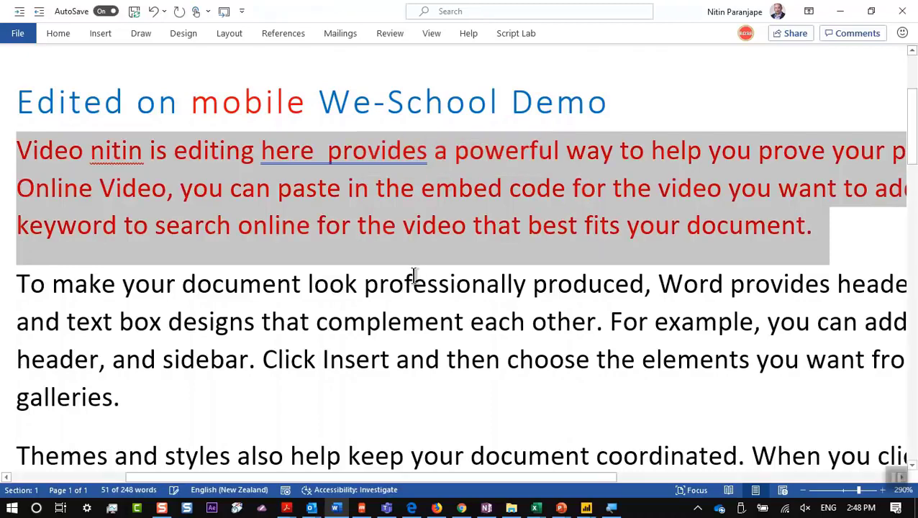
Deselect the recoloured paragraph by placing the cursor in the paragraph beginning "To make your document look professionally produced".
{"action": "left_click", "coordinate": [414, 283]}
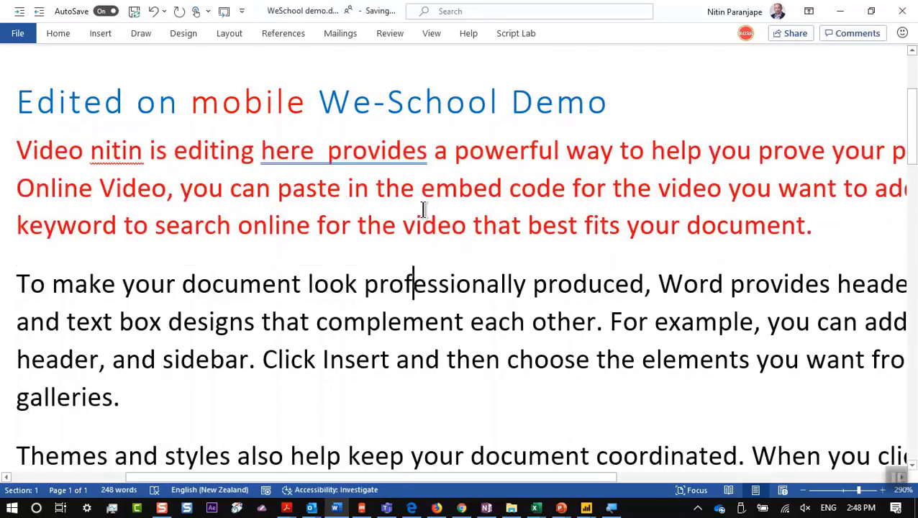
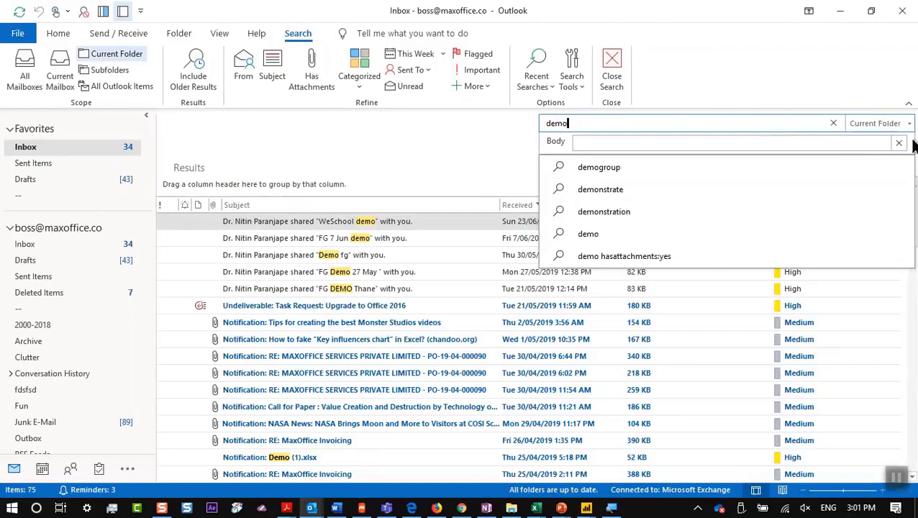
In Outlook, remove the Body criterion and the "demo" search text, and leave the search by selecting a billing statement message.
{"action": "left_click", "coordinate": [899, 142]}
{"action": "key", "text": "BackSpace"}
{"action": "key", "text": "BackSpace"}
{"action": "key", "text": "BackSpace"}
{"action": "key", "text": "BackSpace"}
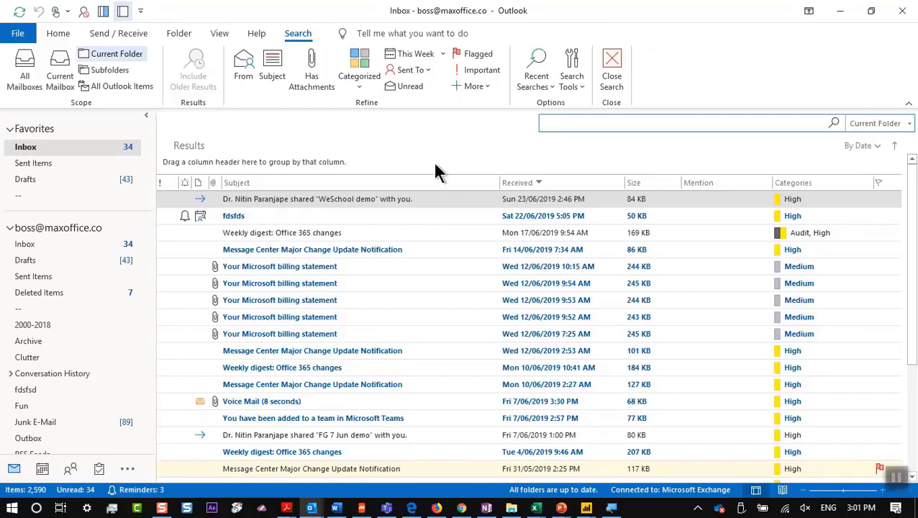
{"action": "left_click", "coordinate": [443, 334]}
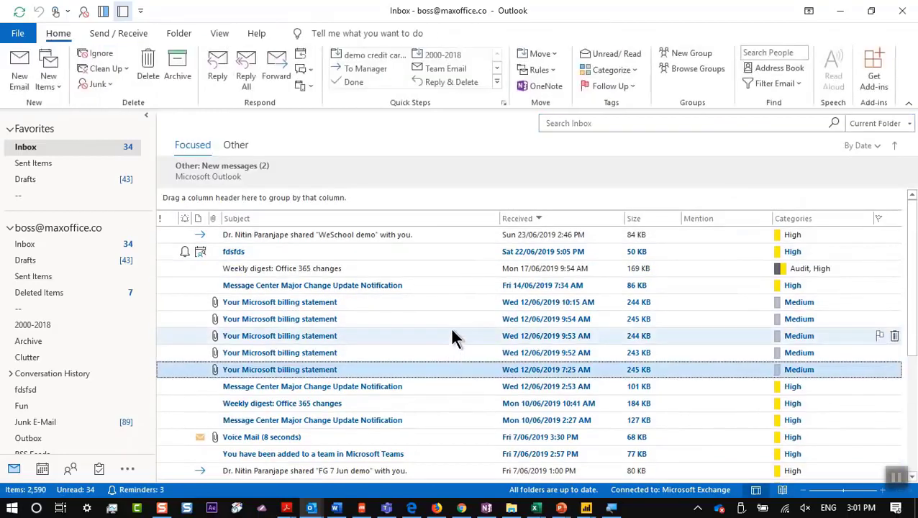
{"action": "left_click", "coordinate": [43, 470]}
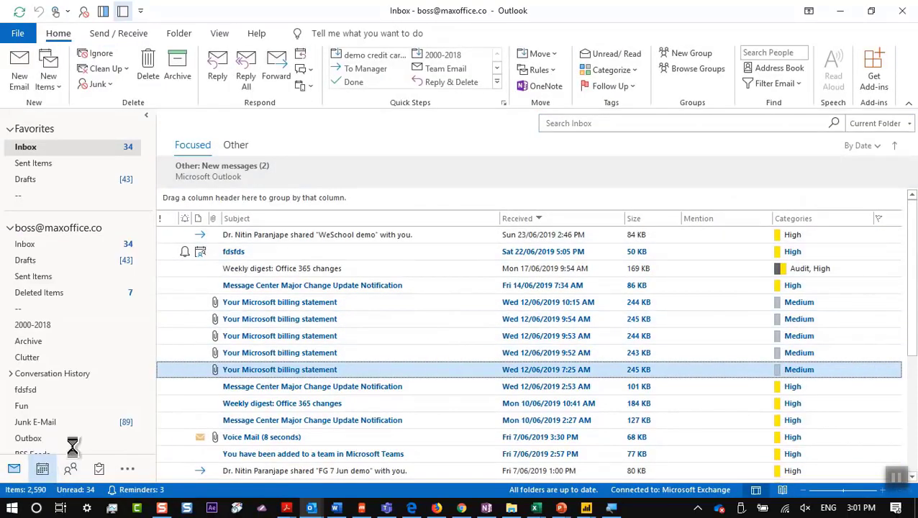
{"action": "left_click", "coordinate": [14, 468]}
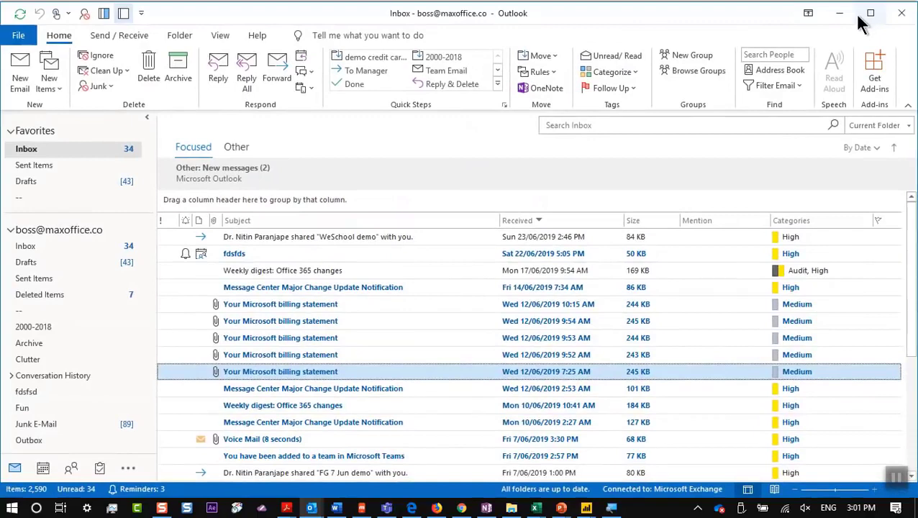
{"action": "left_click", "coordinate": [871, 13]}
{"action": "left_click", "coordinate": [867, 14]}
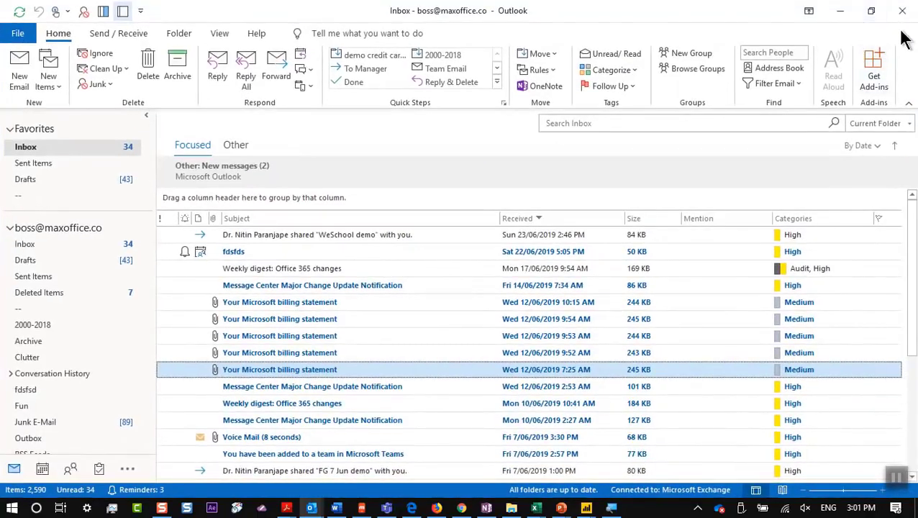
Restore the Outlook window down from full screen and reduce its width so the ribbon groups collapse.
{"action": "left_click", "coordinate": [872, 12]}
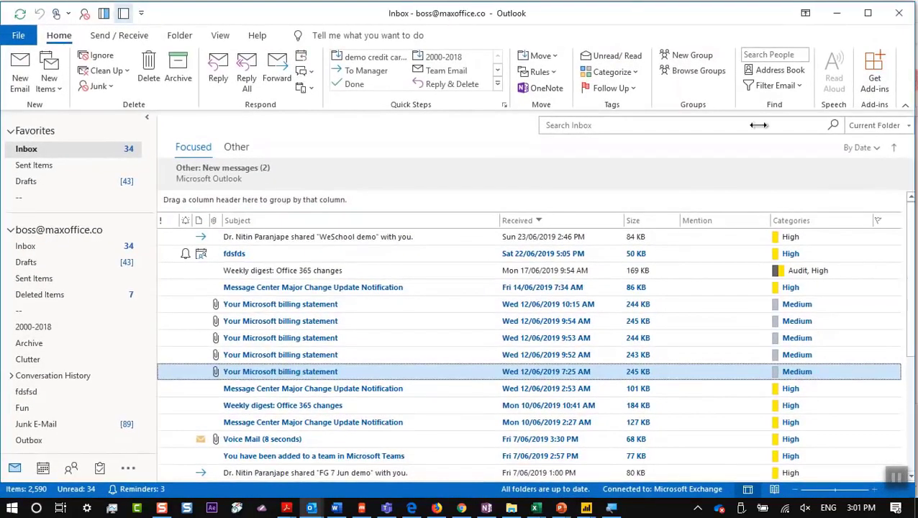
{"action": "left_click_drag", "start_coordinate": [915, 141], "coordinate": [590, 141]}
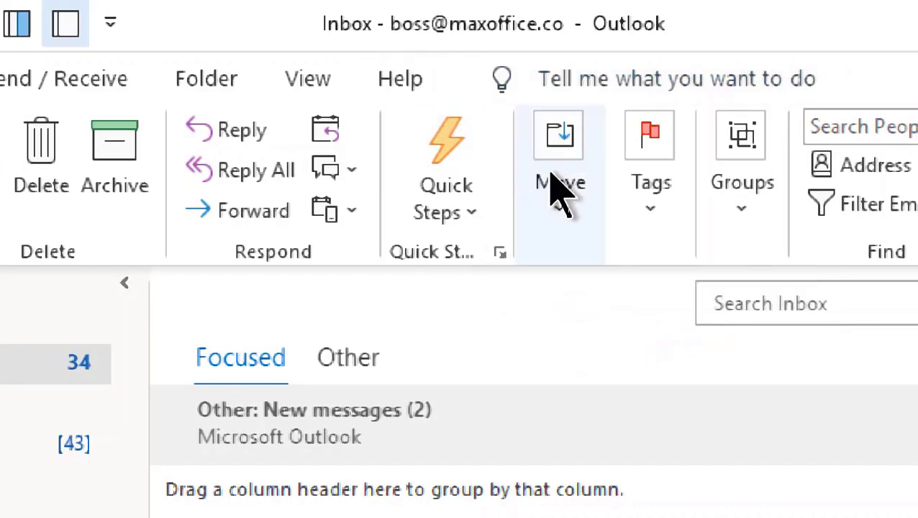
Activate the inbox search to bring up its search options, and maximise the Outlook window.
{"action": "left_click", "coordinate": [736, 302]}
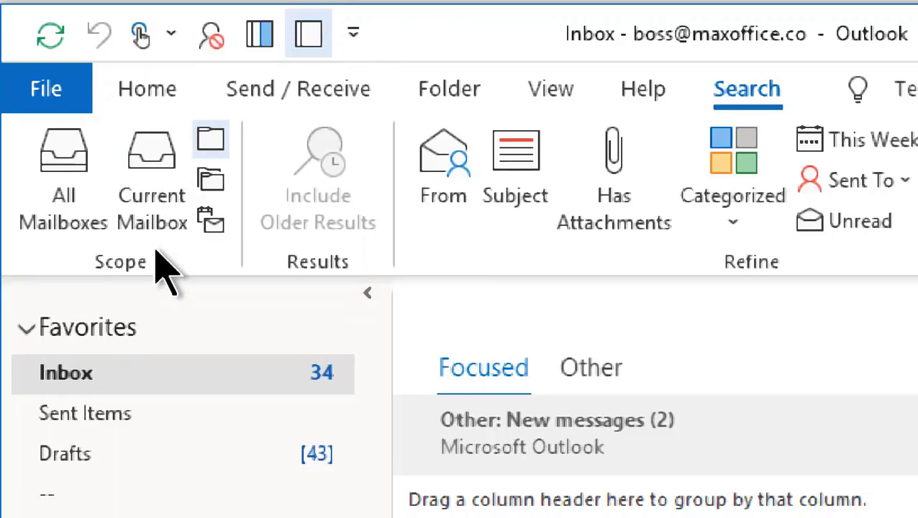
{"action": "double_click", "coordinate": [537, 52]}
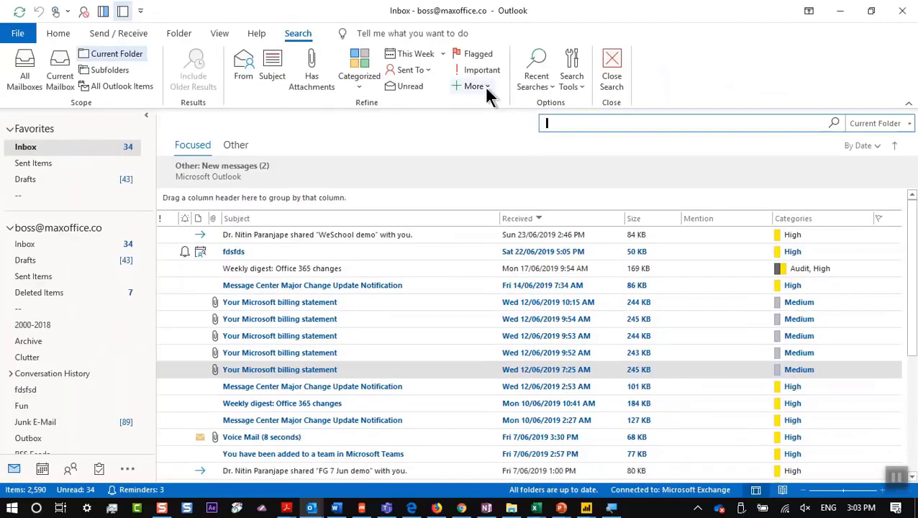
Look through the additional search properties and add the Attachment Contains criterion to the inbox search.
{"action": "left_click", "coordinate": [464, 288]}
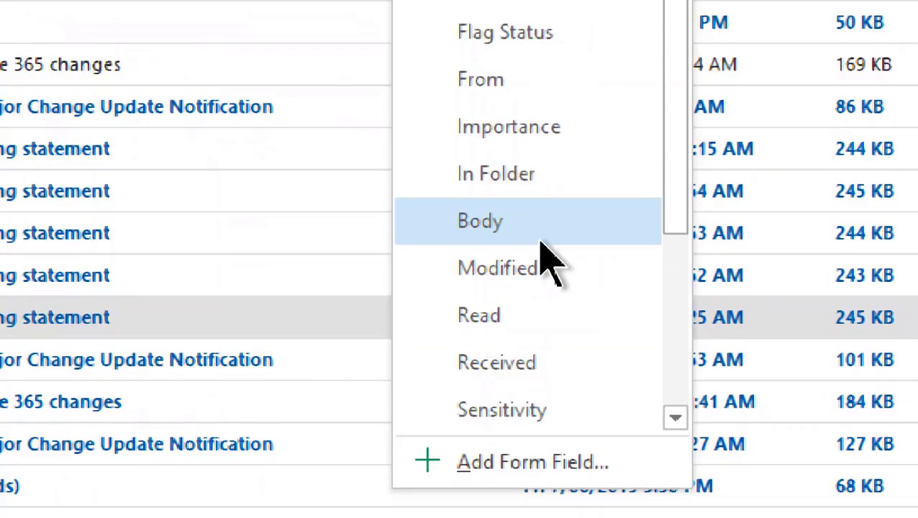
{"action": "scroll", "coordinate": [547, 262], "scroll_direction": "down", "scroll_amount": 2}
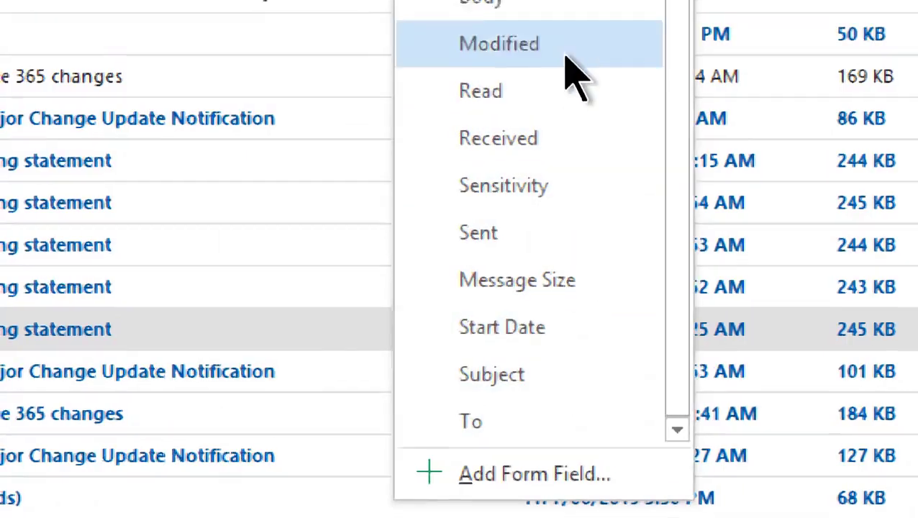
{"action": "scroll", "coordinate": [584, 263], "scroll_direction": "up", "scroll_amount": 2}
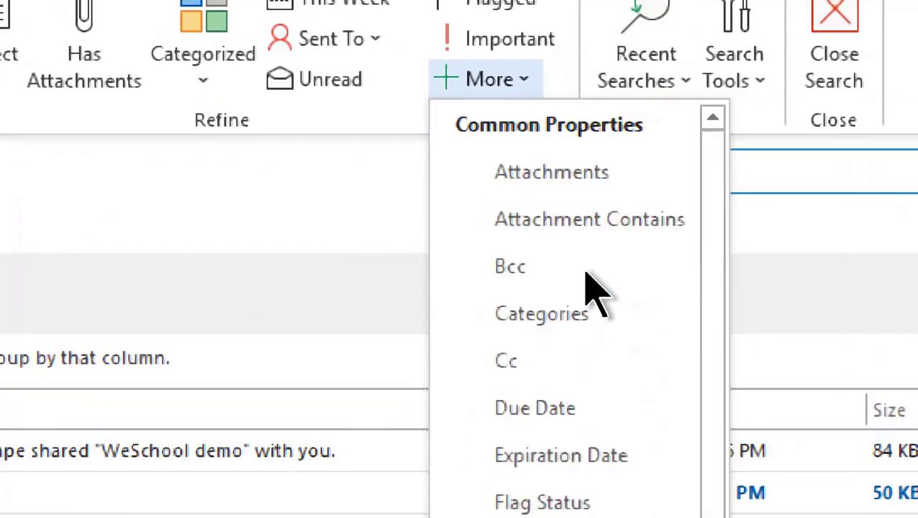
{"action": "left_click", "coordinate": [586, 229]}
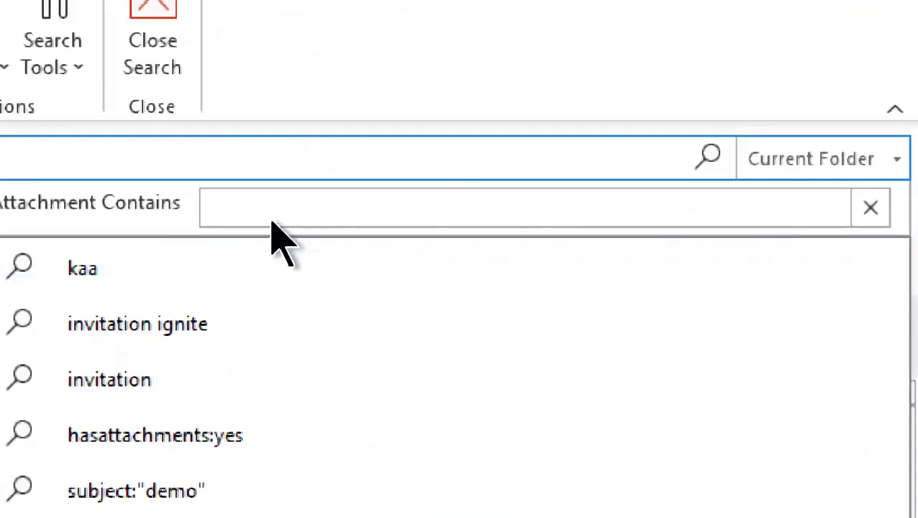
Search the inbox for messages whose attachments contain "demo".
{"action": "left_click", "coordinate": [270, 218]}
{"action": "type", "text": "bo"}
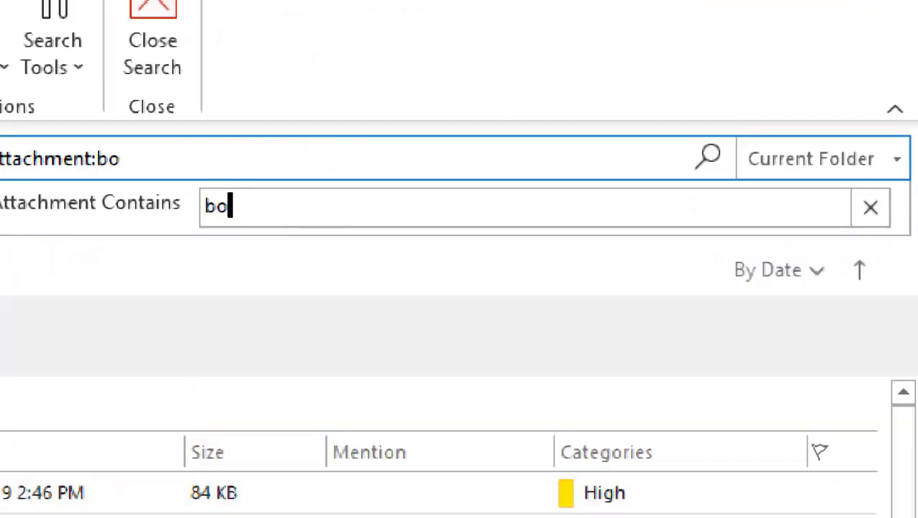
{"action": "key", "text": "BackSpace"}
{"action": "key", "text": "BackSpace"}
{"action": "type", "text": "demo"}
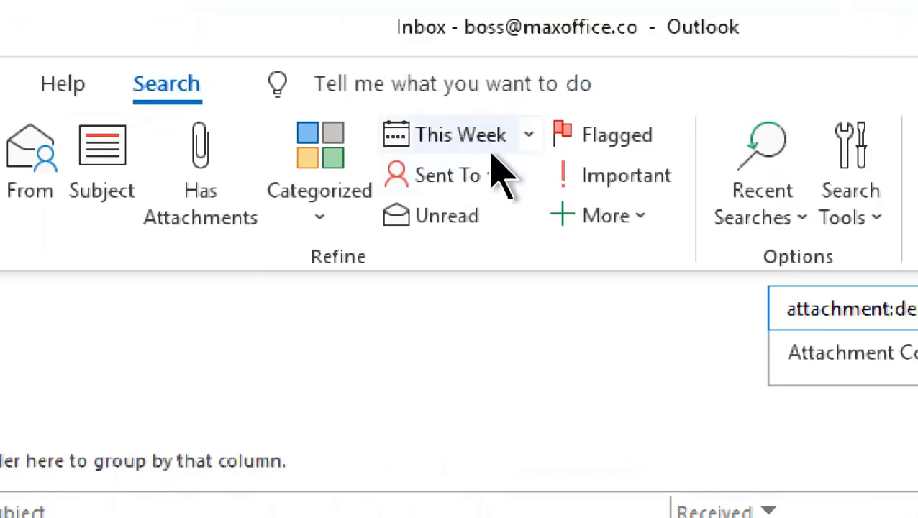
View the date range choices for refining the search, and close the search to return to the inbox.
{"action": "left_click", "coordinate": [529, 136]}
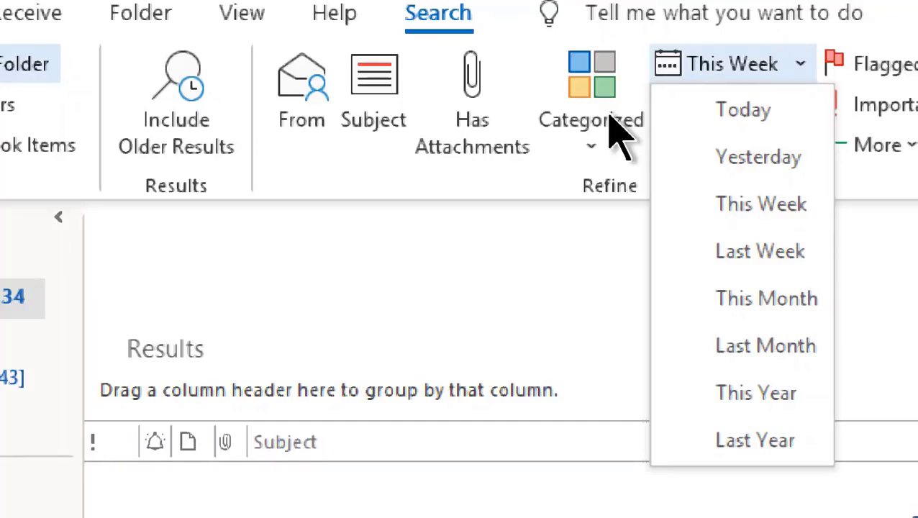
{"action": "key", "text": "Escape"}
{"action": "key", "text": "Escape"}
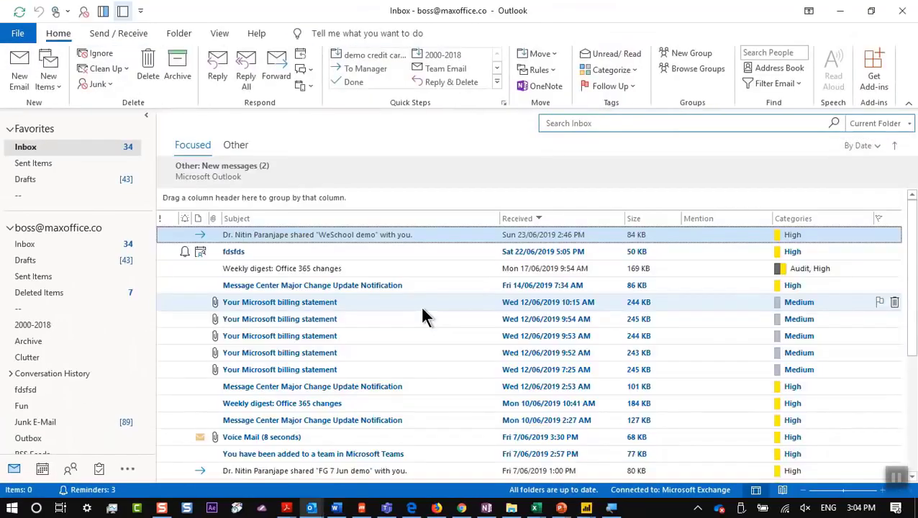
Switch to the 15 person team page in OneNote and split "=9,996" onto its own line below "14*14*3*17".
{"action": "key", "text": "alt+Tab"}
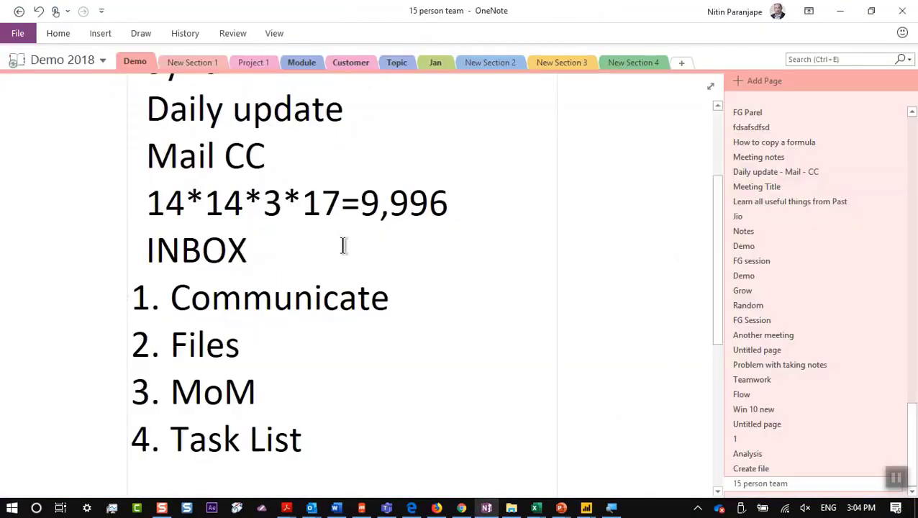
{"action": "left_click", "coordinate": [385, 299]}
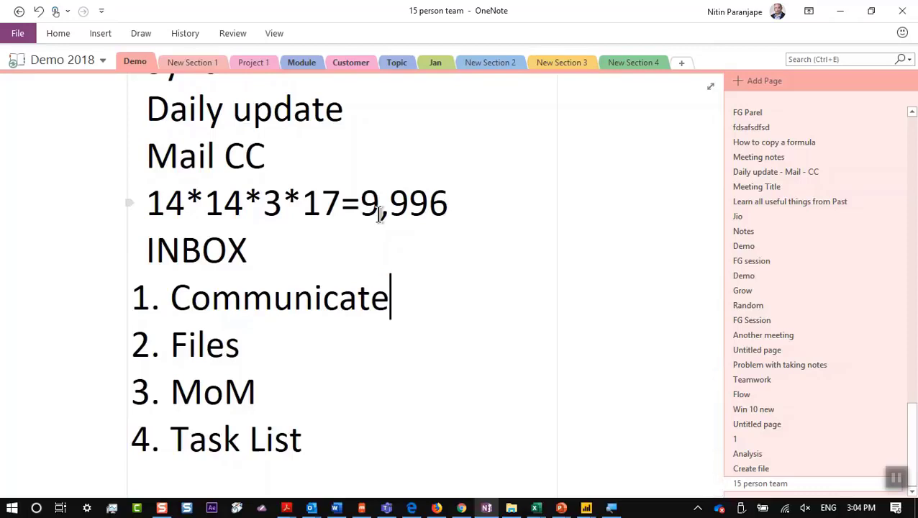
{"action": "left_click", "coordinate": [347, 229]}
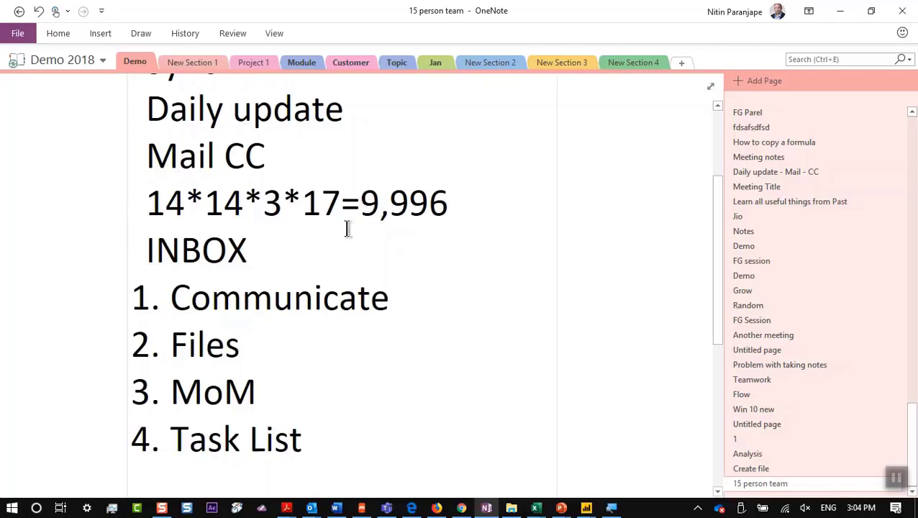
{"action": "key", "text": "Return"}
{"action": "key", "text": "Down"}
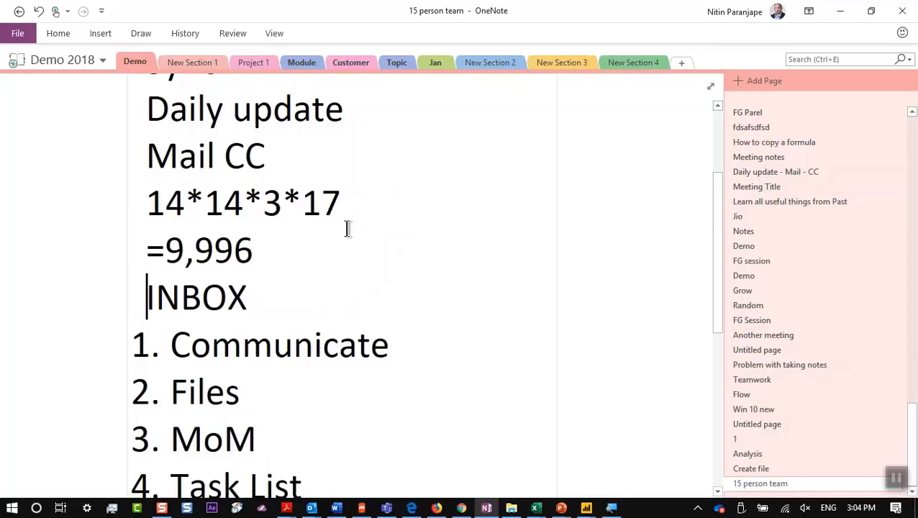
Add the lines "Many projects" and "One Place" below INBOX, followed by two blank lines.
{"action": "key", "text": "End"}
{"action": "key", "text": "Return"}
{"action": "type", "text": "Many"}
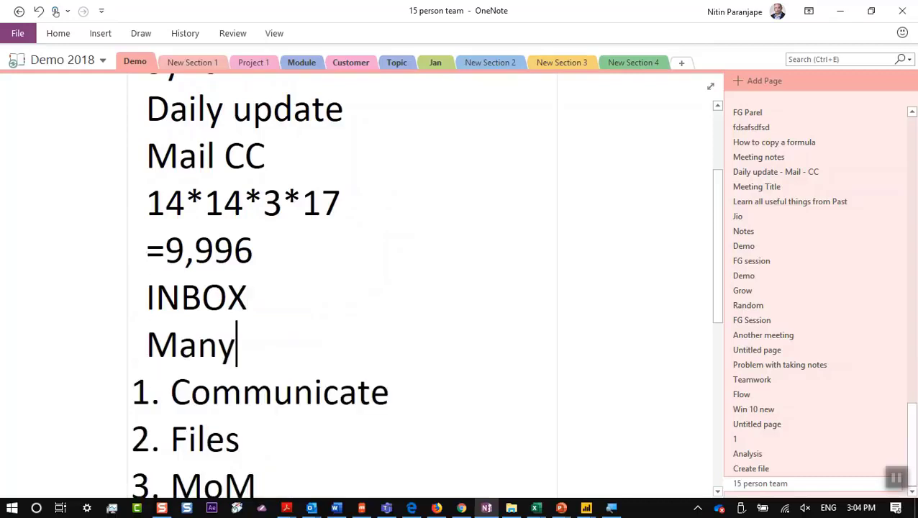
{"action": "type", "text": " projects"}
{"action": "key", "text": "Return"}
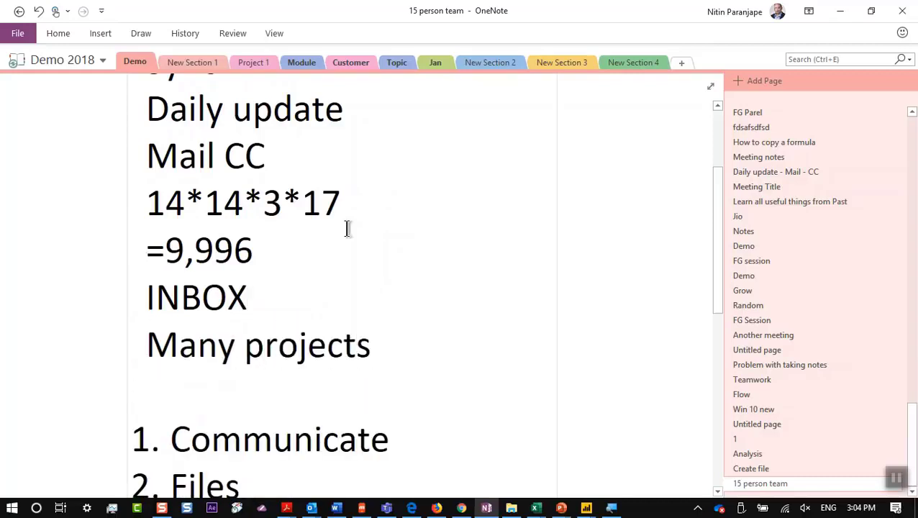
{"action": "type", "text": "O"}
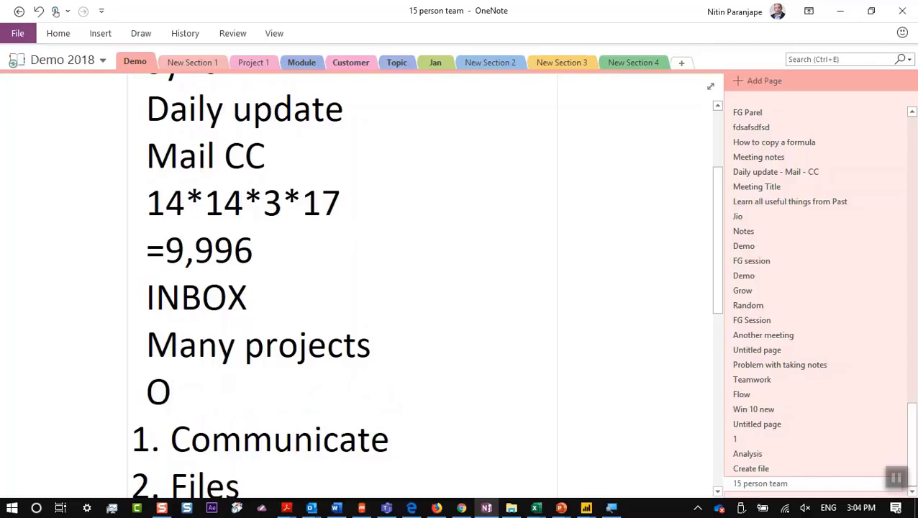
{"action": "type", "text": "ne Place"}
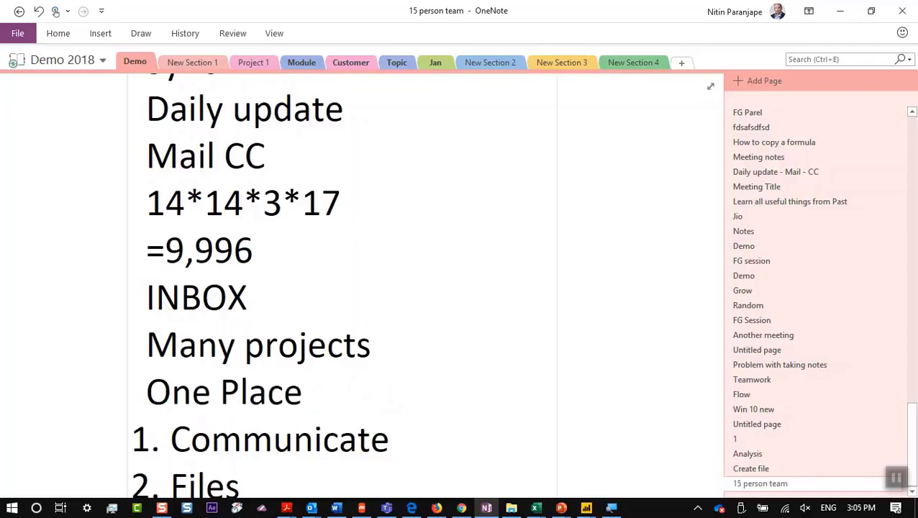
{"action": "key", "text": "Return"}
{"action": "key", "text": "Return"}
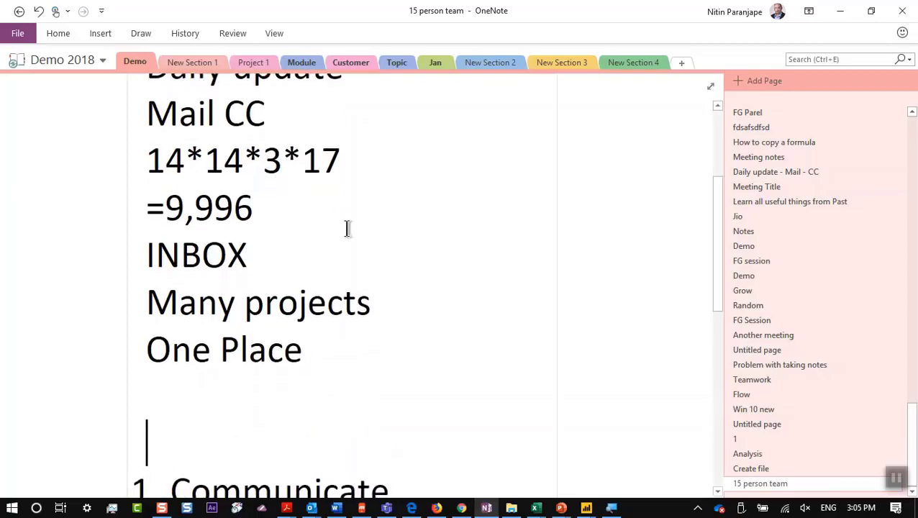
Enter "Email = Ad-hoc communication" on the first blank line below "One Place".
{"action": "scroll", "coordinate": [345, 244], "scroll_direction": "down", "scroll_amount": 2}
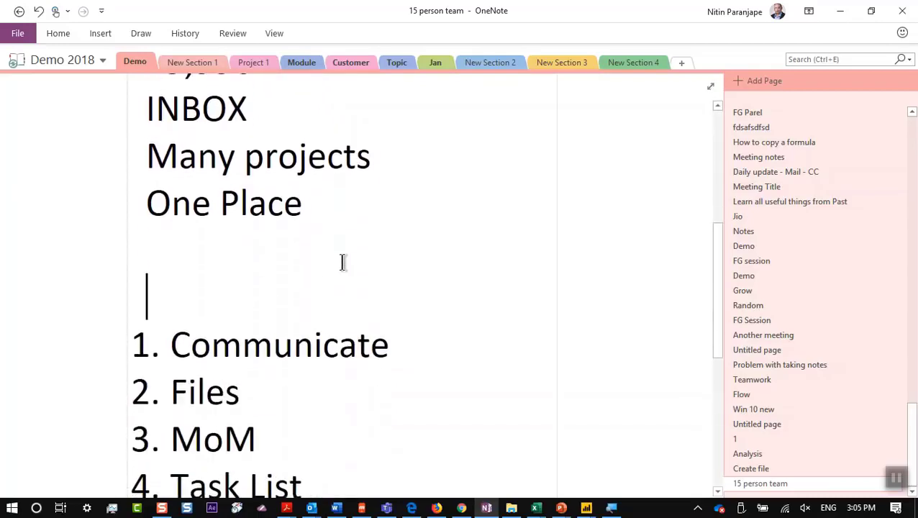
{"action": "left_click", "coordinate": [218, 251]}
{"action": "type", "text": "Email"}
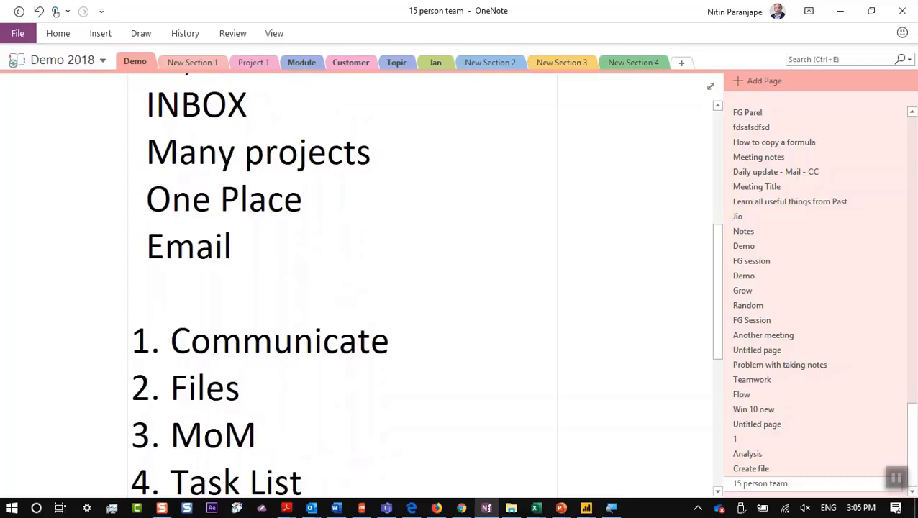
{"action": "type", "text": " = Ad-hoc"}
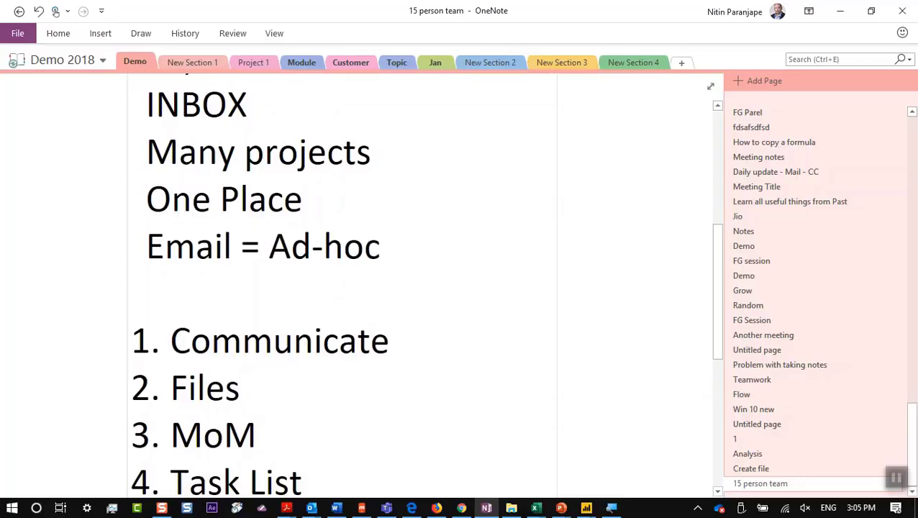
{"action": "type", "text": " communication"}
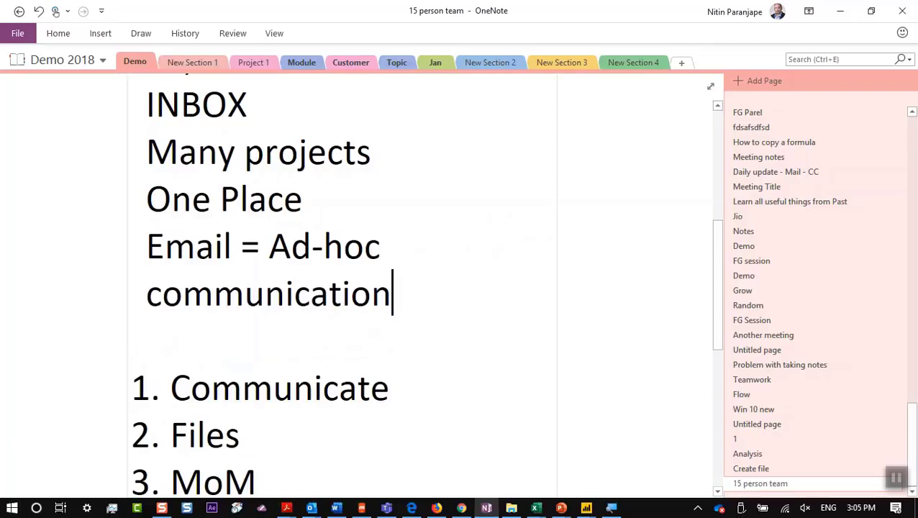
Add the indented lines "Slow" and "Fast / Urgent" below "Email = Ad-hoc communication".
{"action": "key", "text": "Return"}
{"action": "key", "text": "Tab"}
{"action": "type", "text": "Slow"}
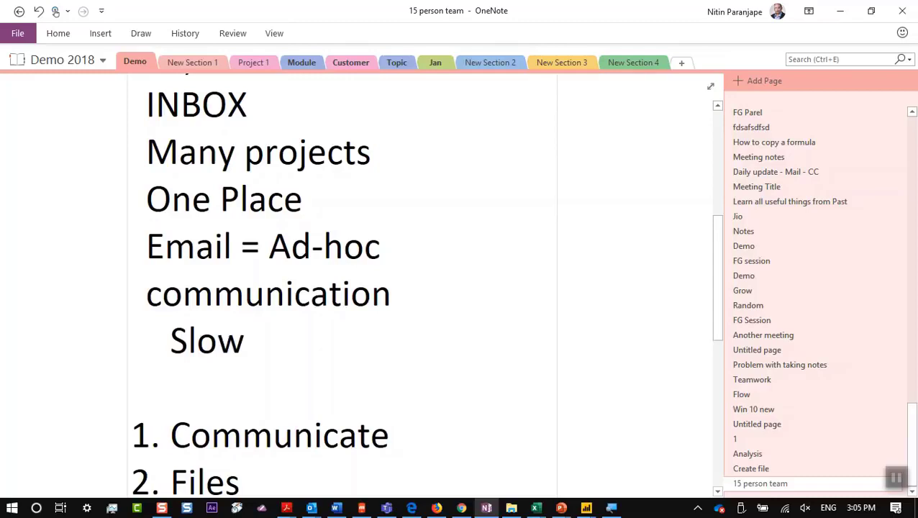
{"action": "key", "text": "Return"}
{"action": "type", "text": "Fast"}
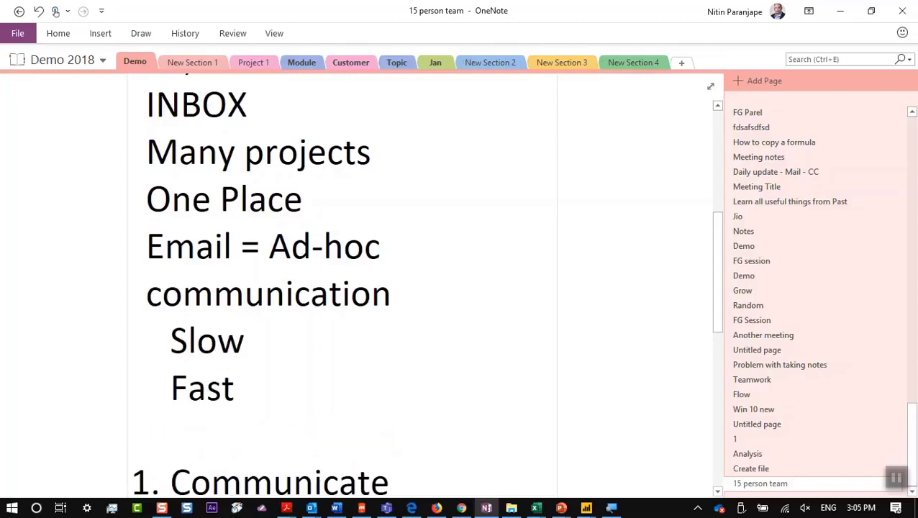
{"action": "type", "text": " / Urge"}
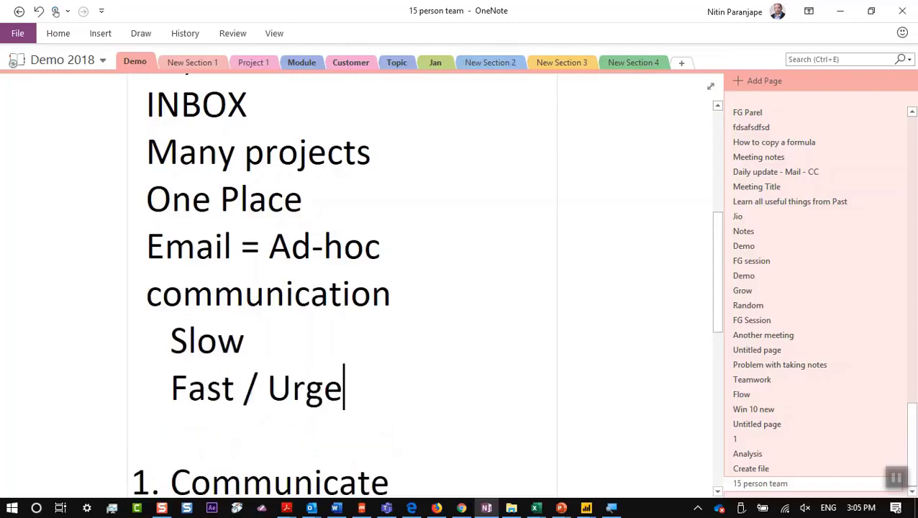
{"action": "type", "text": "nt"}
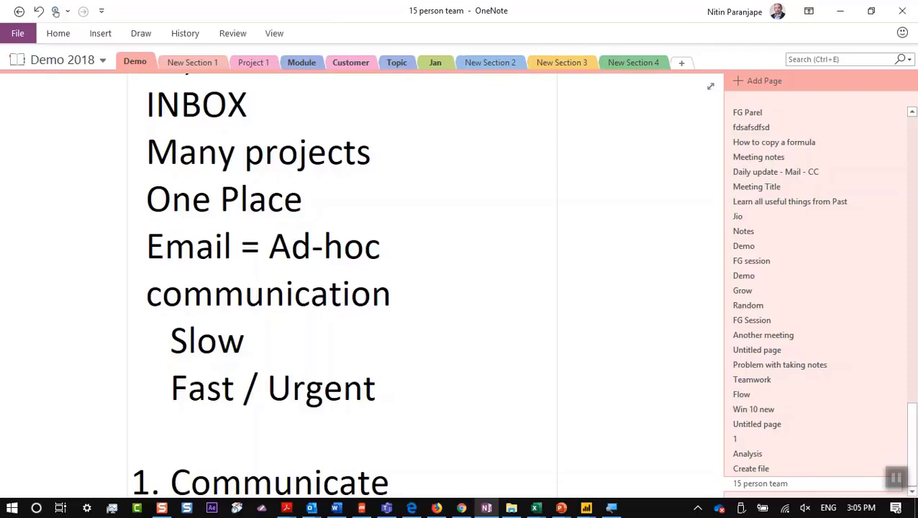
Delete the "Email = Ad-hoc communication" line together with its "Slow" and "Fast / Urgent" lines and the blank line below.
{"action": "left_click", "coordinate": [422, 248]}
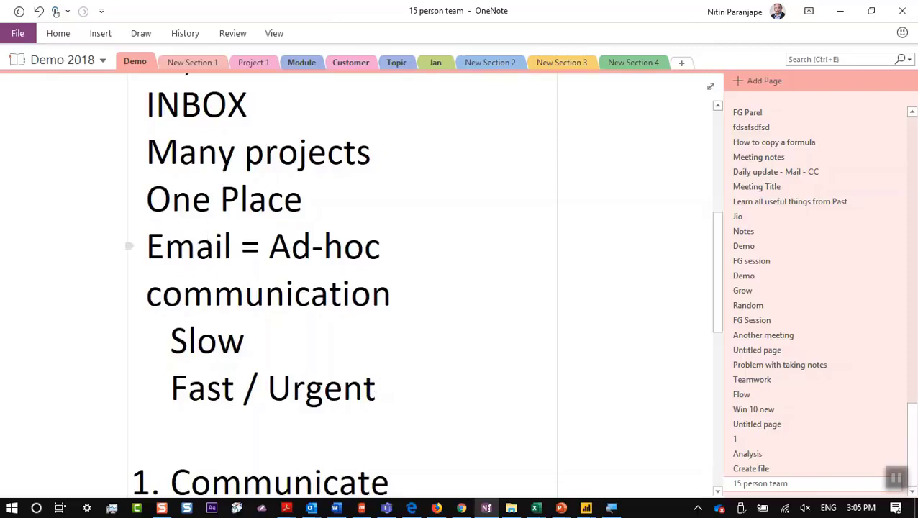
{"action": "key", "text": "BackSpace"}
{"action": "key", "text": "BackSpace"}
{"action": "key", "text": "BackSpace"}
{"action": "key", "text": "BackSpace"}
{"action": "key", "text": "BackSpace"}
{"action": "key", "text": "BackSpace"}
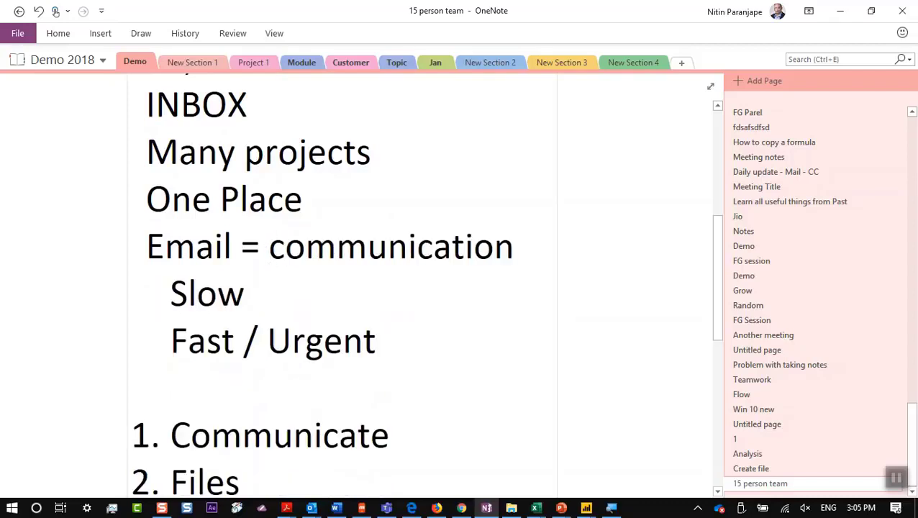
{"action": "key", "text": "shift+Down"}
{"action": "key", "text": "shift+Down"}
{"action": "key", "text": "shift+Down"}
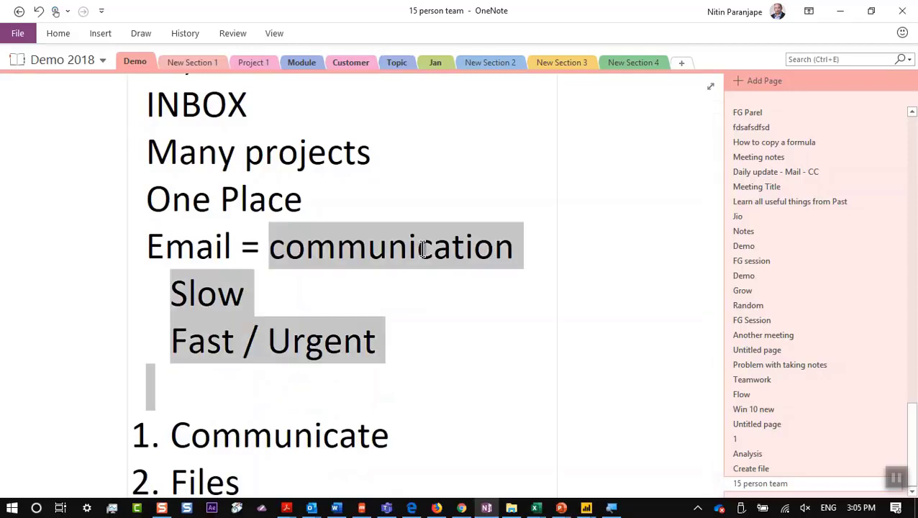
{"action": "key", "text": "Delete"}
{"action": "key", "text": "ctrl+BackSpace"}
{"action": "key", "text": "ctrl+BackSpace"}
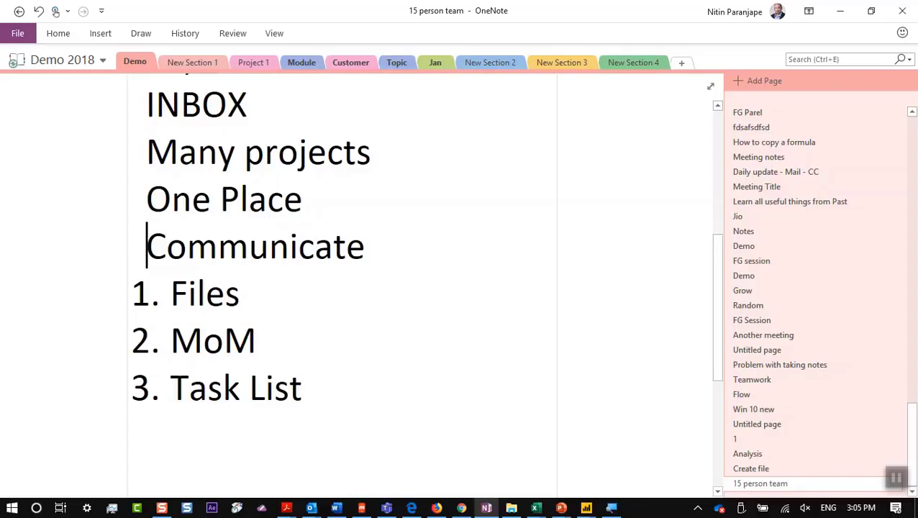
Try to number the "Communicate" line as 11, and return it to an unnumbered line below "One Place".
{"action": "key", "text": "Down"}
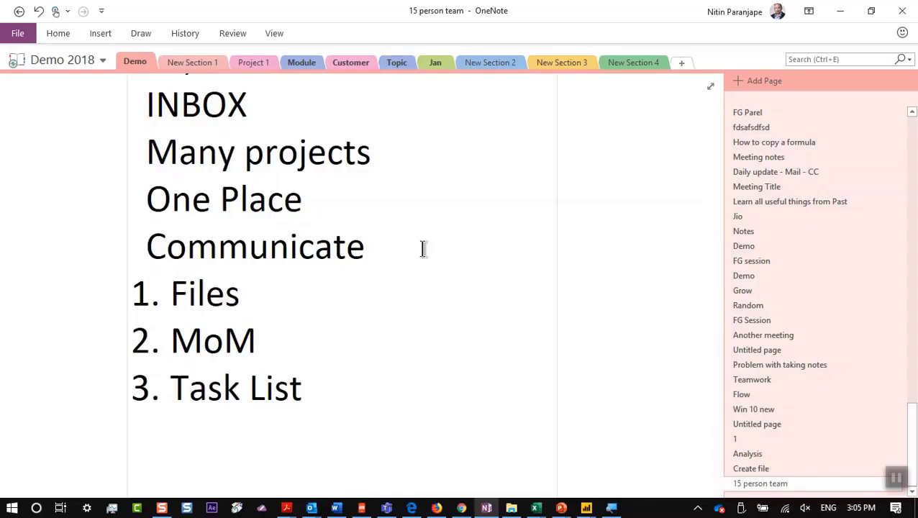
{"action": "type", "text": "11."}
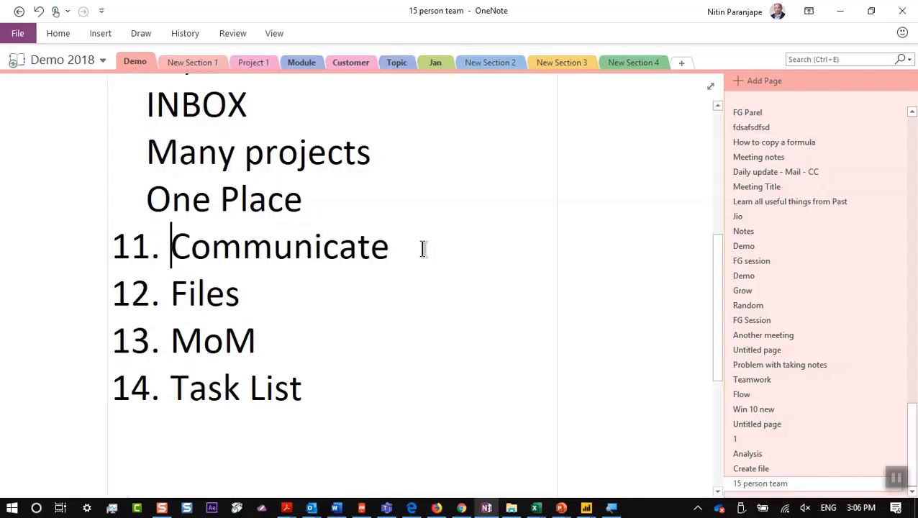
{"action": "key", "text": "BackSpace"}
{"action": "key", "text": "BackSpace"}
{"action": "key", "text": "BackSpace"}
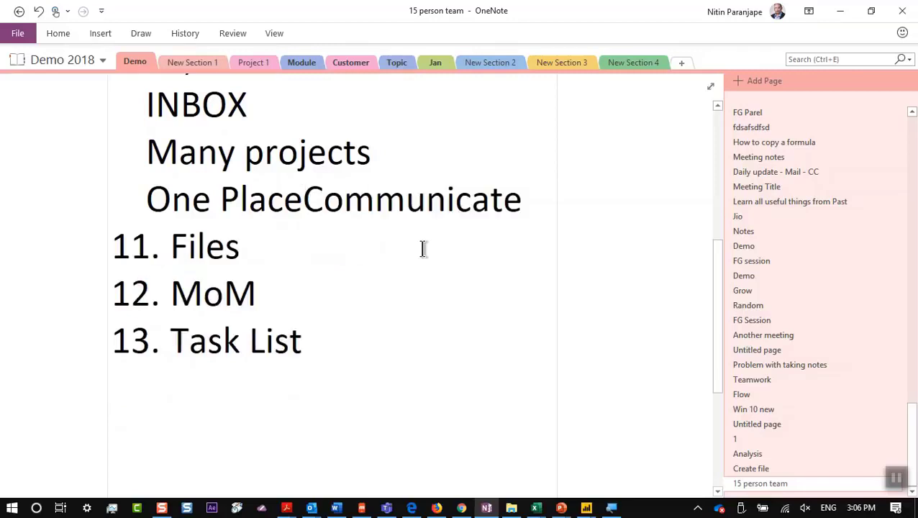
{"action": "key", "text": "Return"}
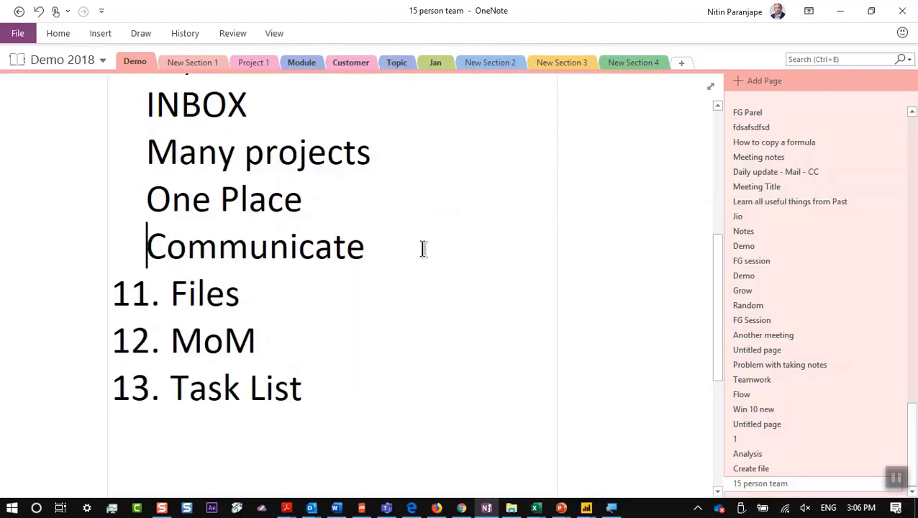
Restore "Communicate" as item 1 of the numbered list above Files, MoM and Task List.
{"action": "key", "text": "Tab"}
{"action": "key", "text": "ctrl+slash"}
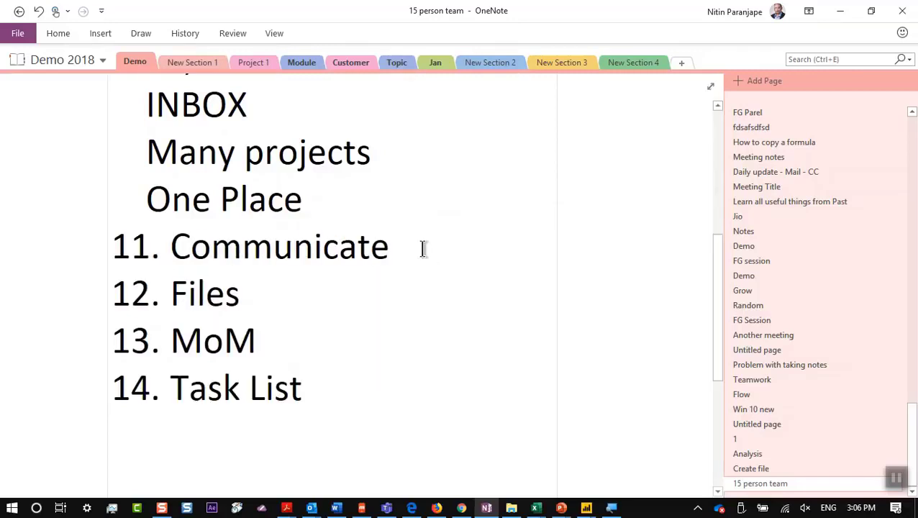
{"action": "key", "text": "shift+Tab"}
{"action": "key", "text": "ctrl+slash"}
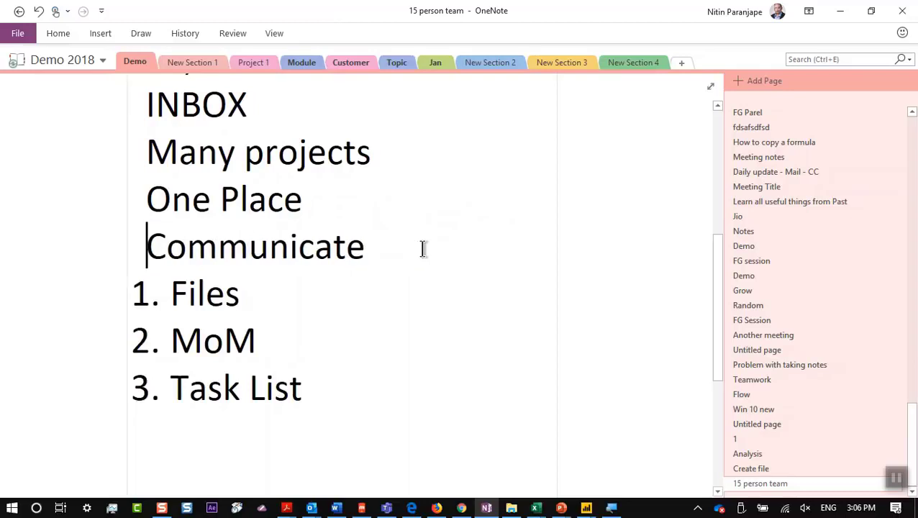
{"action": "key", "text": "ctrl+slash"}
{"action": "key", "text": "shift+Tab"}
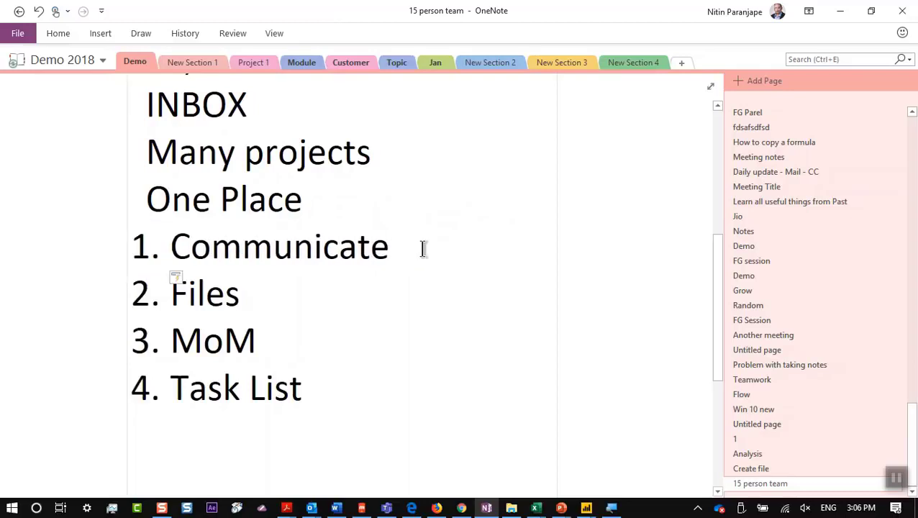
Append "= Teams" to the end of the "One Place" line.
{"action": "key", "text": "Up"}
{"action": "key", "text": "Up"}
{"action": "key", "text": "Down"}
{"action": "key", "text": "Right"}
{"action": "key", "text": "Right"}
{"action": "key", "text": "Right"}
{"action": "key", "text": "Right"}
{"action": "key", "text": "Right"}
{"action": "key", "text": "Right"}
{"action": "key", "text": "Right"}
{"action": "key", "text": "End"}
{"action": "type", "text": "="}
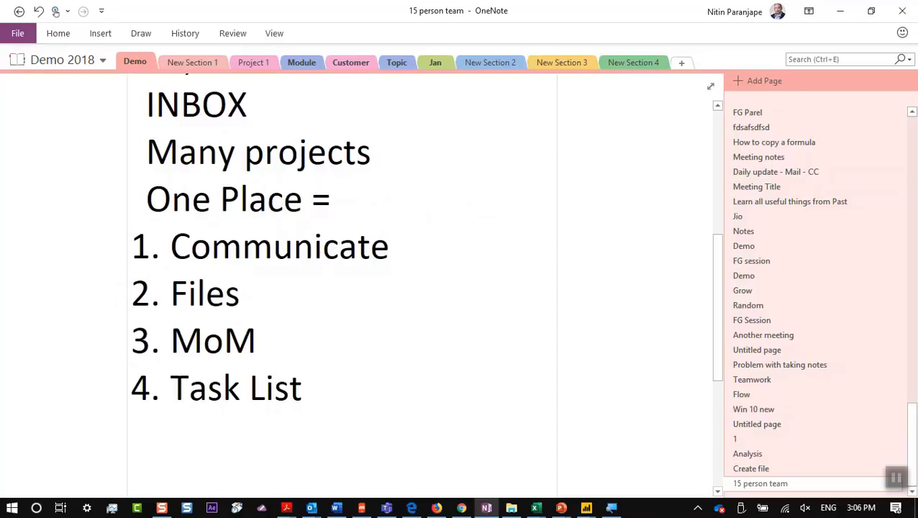
{"action": "type", "text": " Teams"}
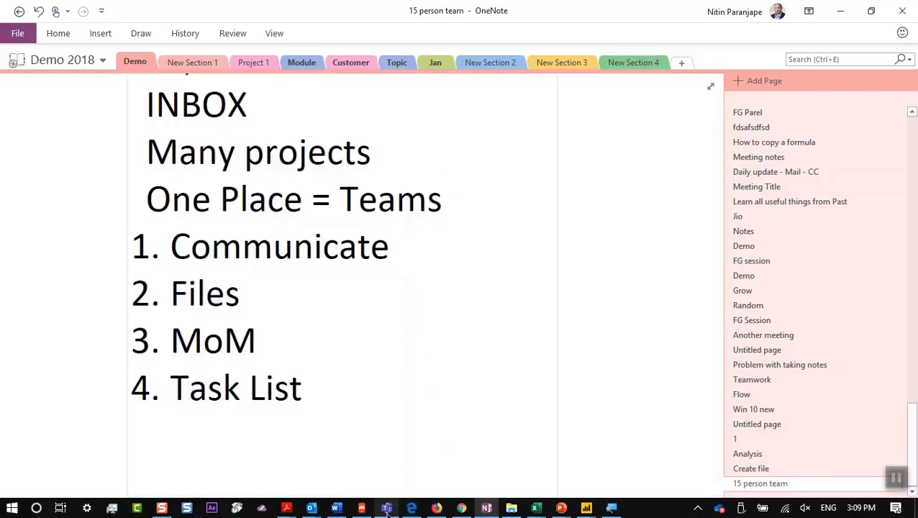
Insert a separate numbered list with "Ad-hoc - Fast" and "Project" below the "One Place = Teams" line.
{"action": "key", "text": "Return"}
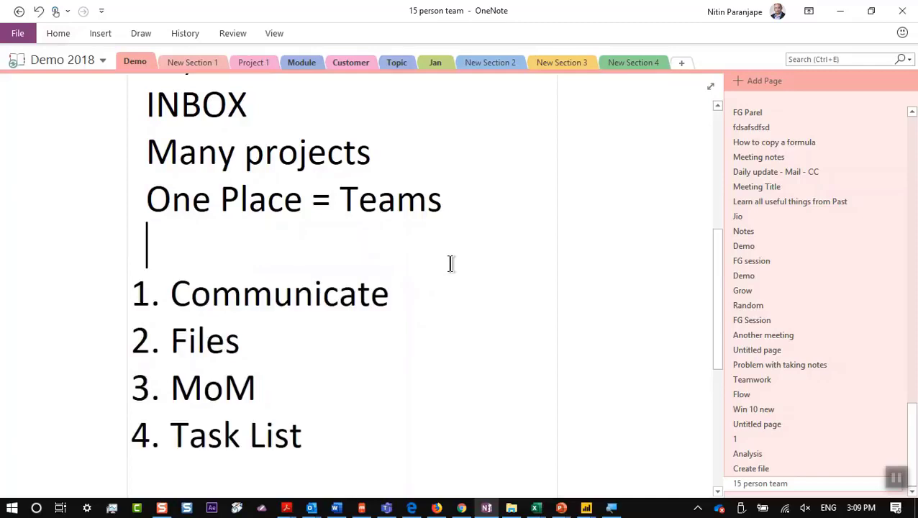
{"action": "key", "text": "Return"}
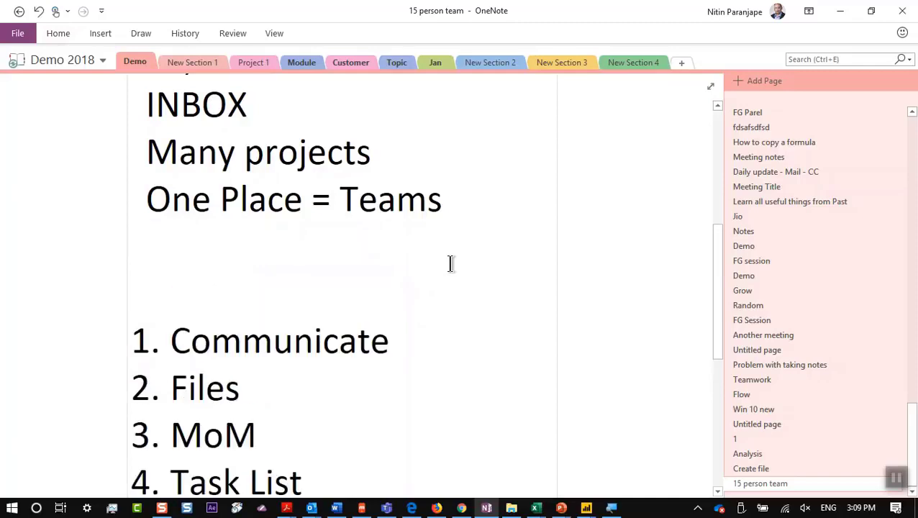
{"action": "type", "text": "1. Ad-hoc"}
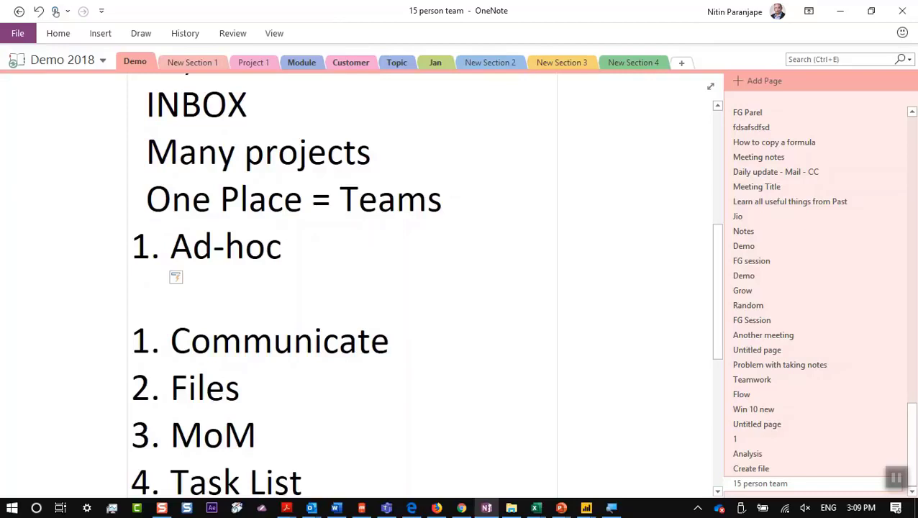
{"action": "type", "text": "  - Fast"}
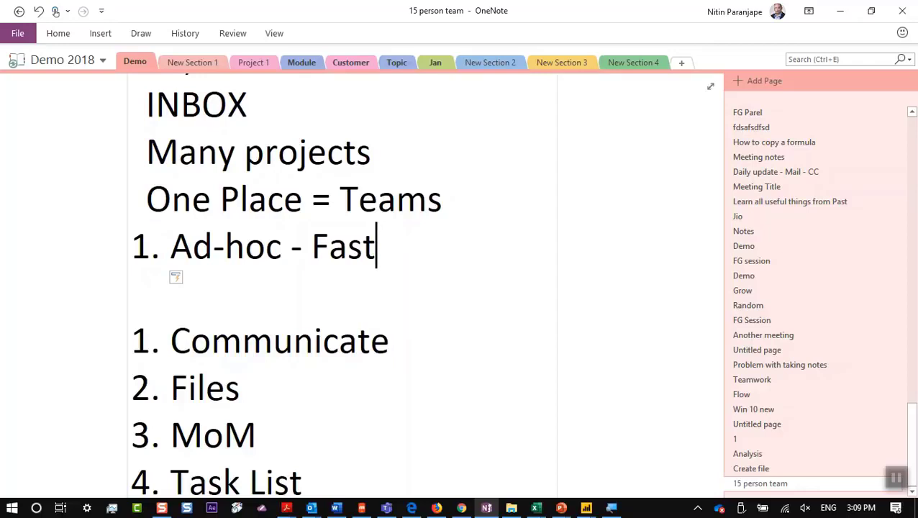
{"action": "key", "text": "Return"}
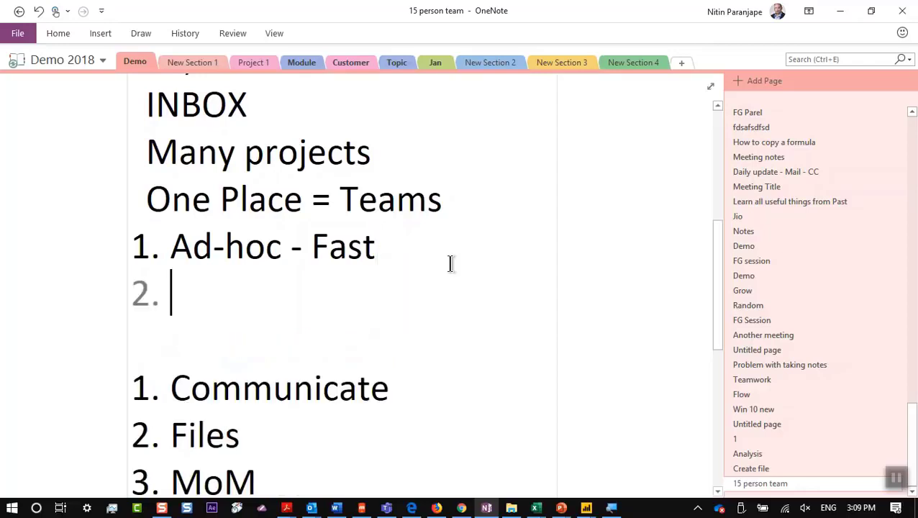
{"action": "type", "text": "Project"}
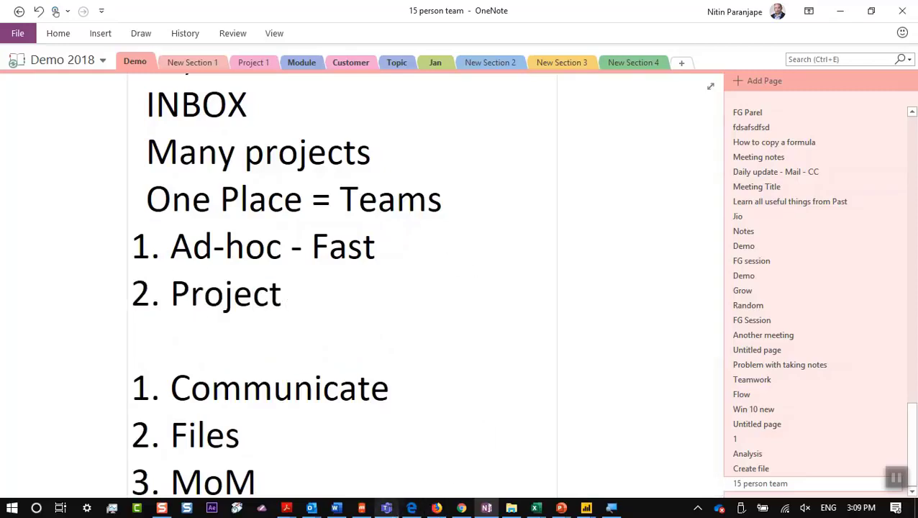
Switch to Microsoft Teams and start a new chat with the colleague, searching by first name.
{"action": "left_click", "coordinate": [386, 508]}
{"action": "left_click", "coordinate": [172, 132]}
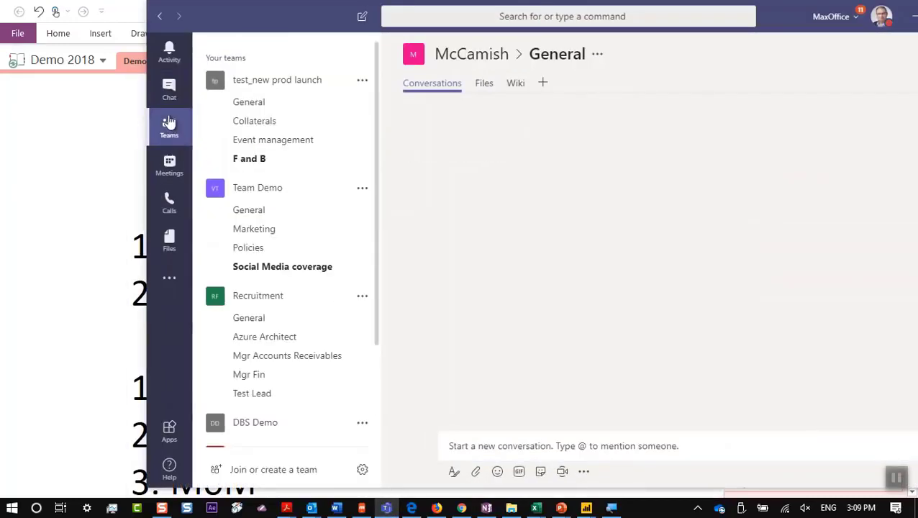
{"action": "left_click", "coordinate": [169, 99]}
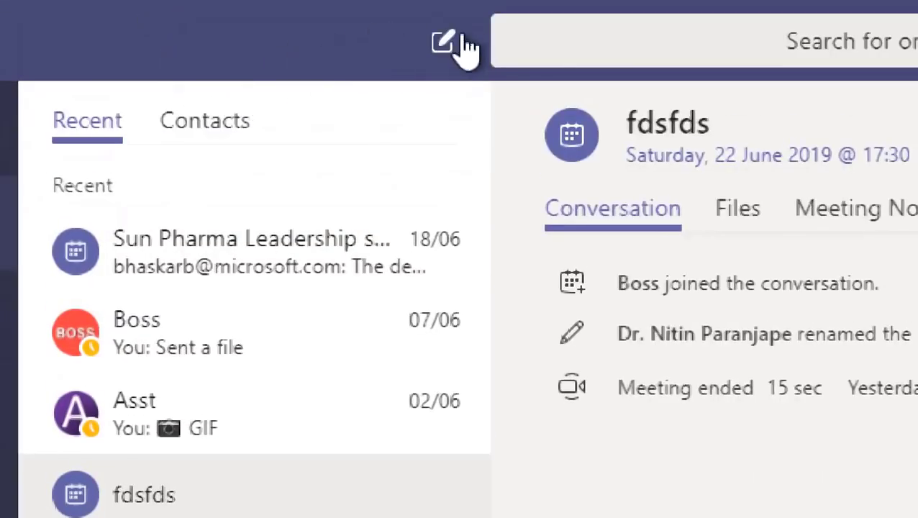
{"action": "left_click", "coordinate": [459, 33]}
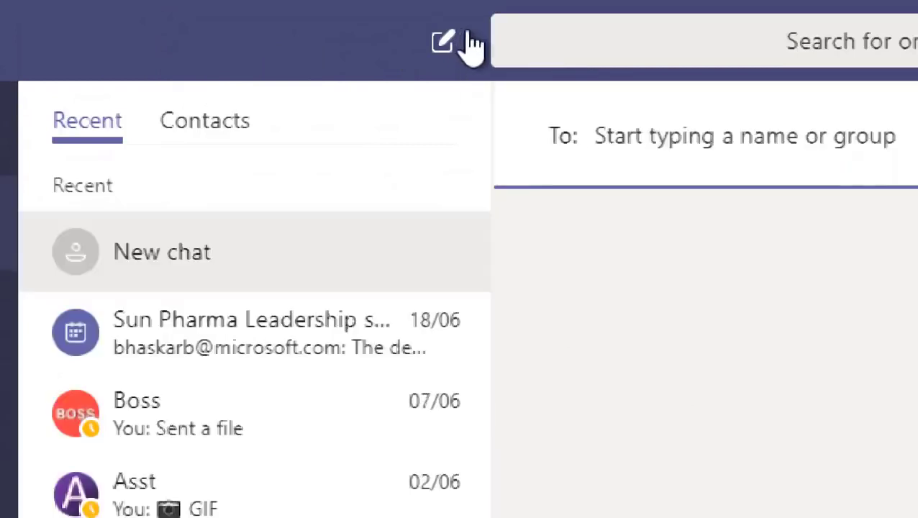
{"action": "type", "text": "zeus"}
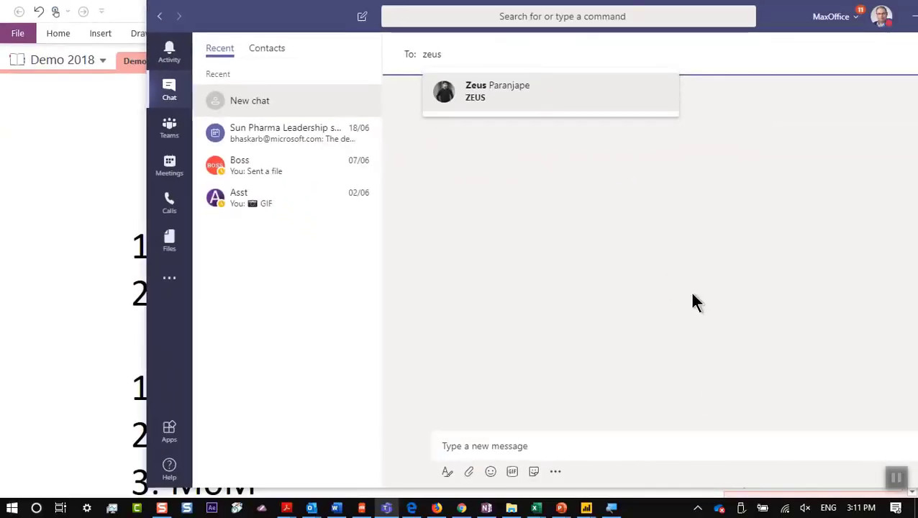
{"action": "left_click", "coordinate": [590, 103]}
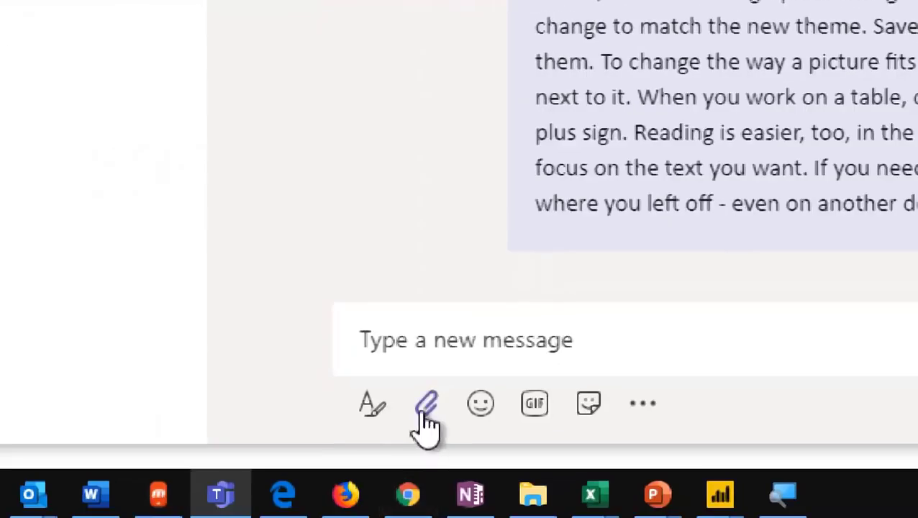
Attach MK S02-004.png from the computer's TEMP folder to the chat message and send it in the maximized window.
{"action": "left_click", "coordinate": [427, 424]}
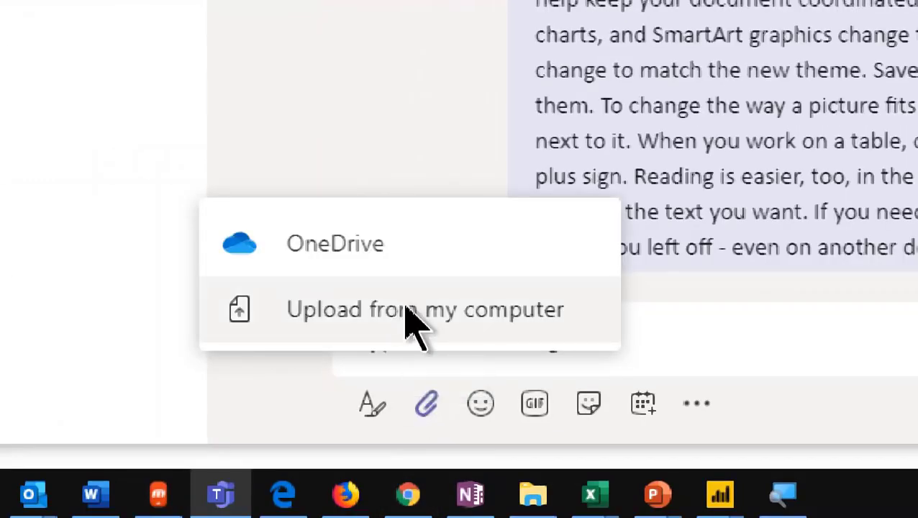
{"action": "left_click", "coordinate": [407, 309]}
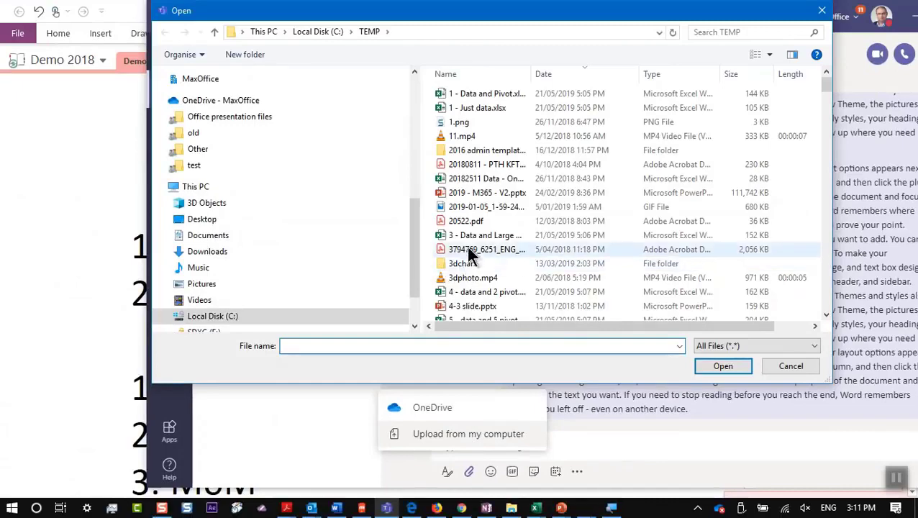
{"action": "left_click", "coordinate": [473, 236]}
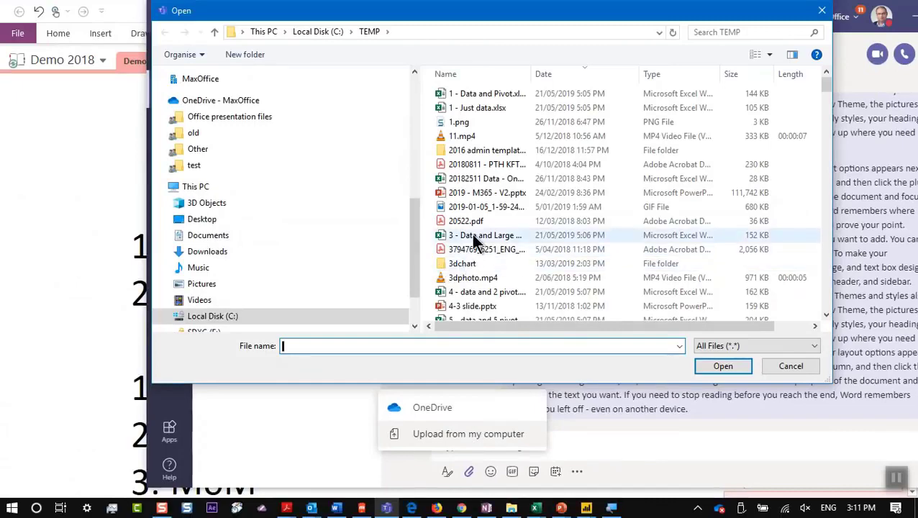
{"action": "scroll", "coordinate": [475, 248], "scroll_direction": "down", "scroll_amount": 10}
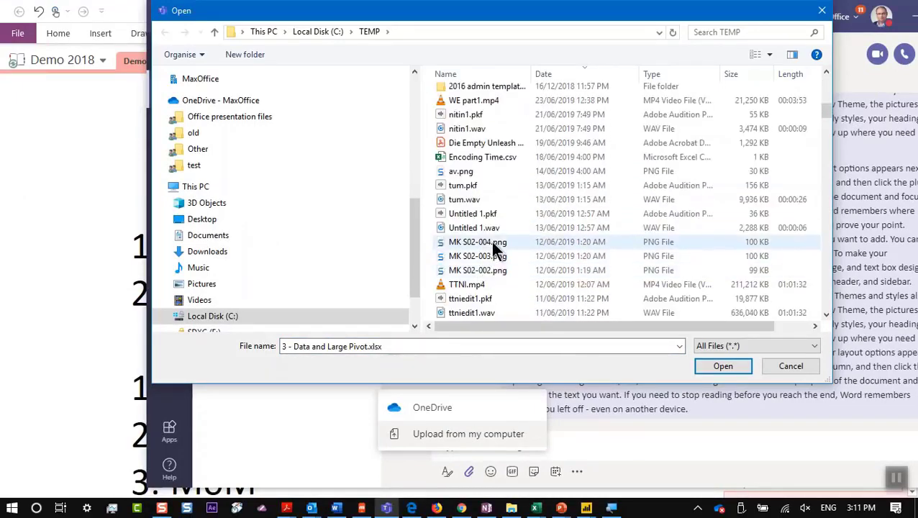
{"action": "left_click", "coordinate": [491, 241]}
{"action": "left_click", "coordinate": [725, 367]}
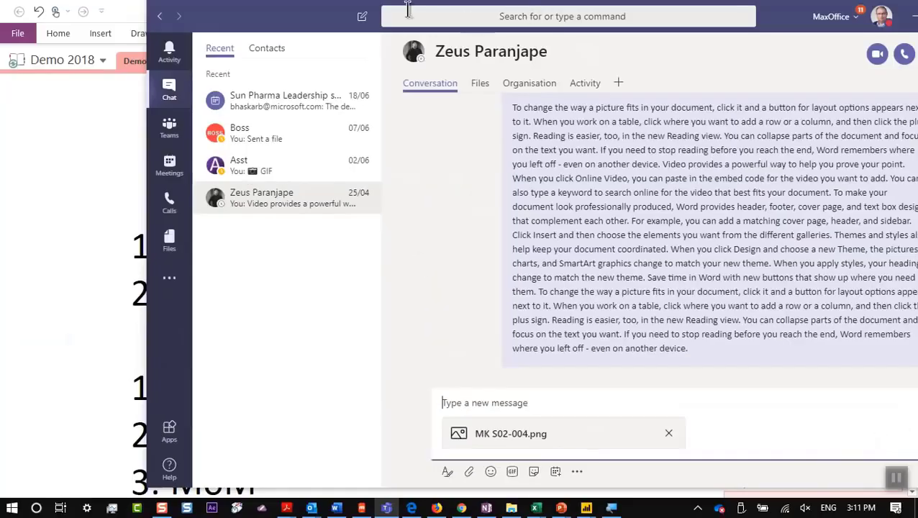
{"action": "double_click", "coordinate": [299, 16]}
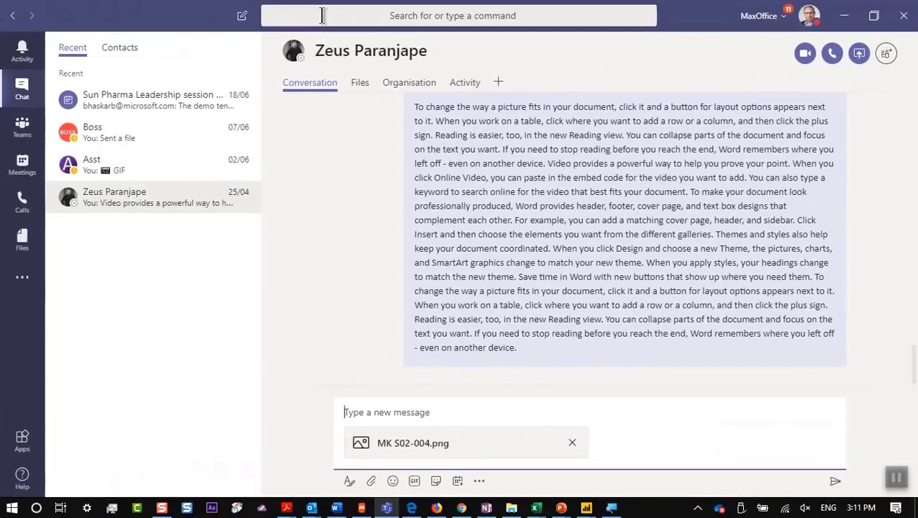
{"action": "left_click", "coordinate": [834, 480]}
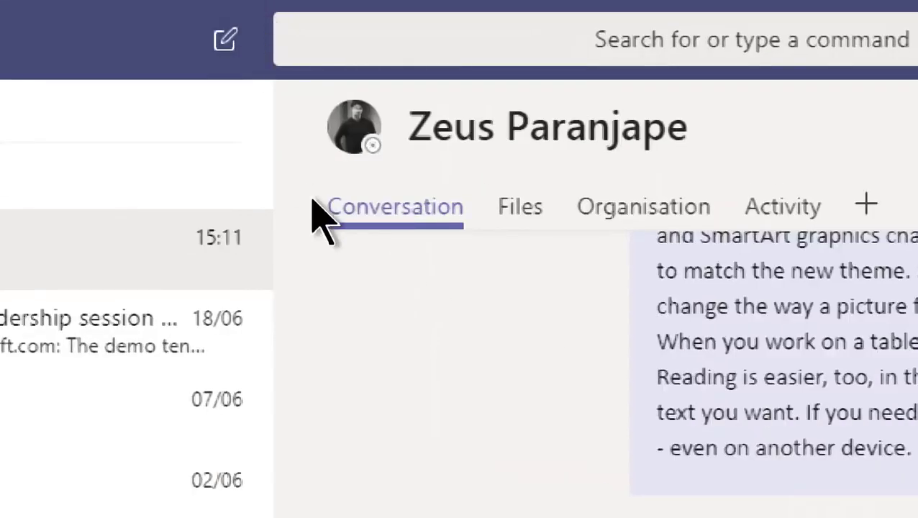
Look through the files shared in the colleague's chat.
{"action": "left_click", "coordinate": [516, 215]}
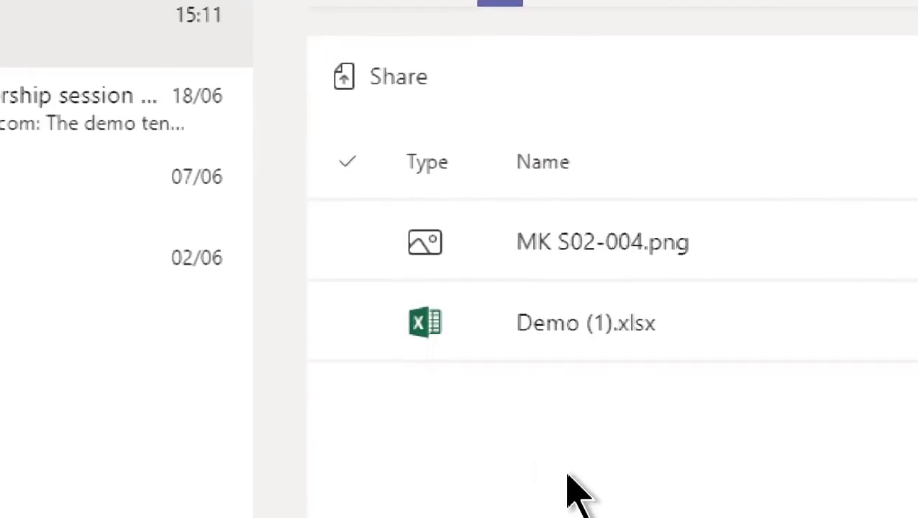
{"action": "left_click", "coordinate": [644, 318]}
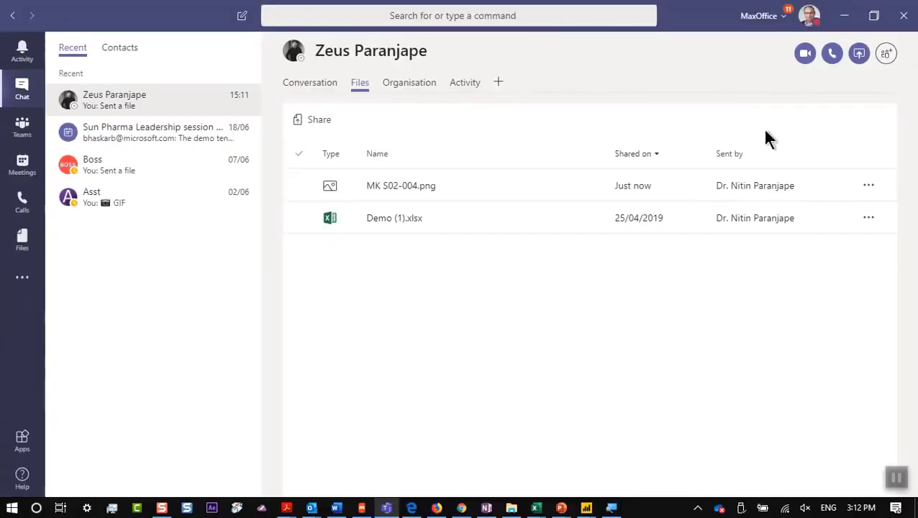
Try to add the same colleague as a participant from within the one-to-one chat.
{"action": "left_click", "coordinate": [889, 55]}
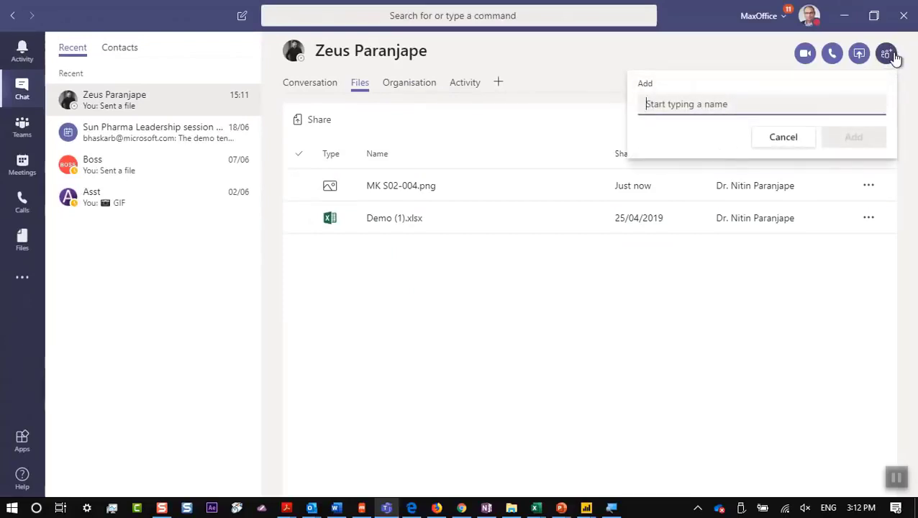
{"action": "type", "text": "ze"}
{"action": "left_click", "coordinate": [775, 154]}
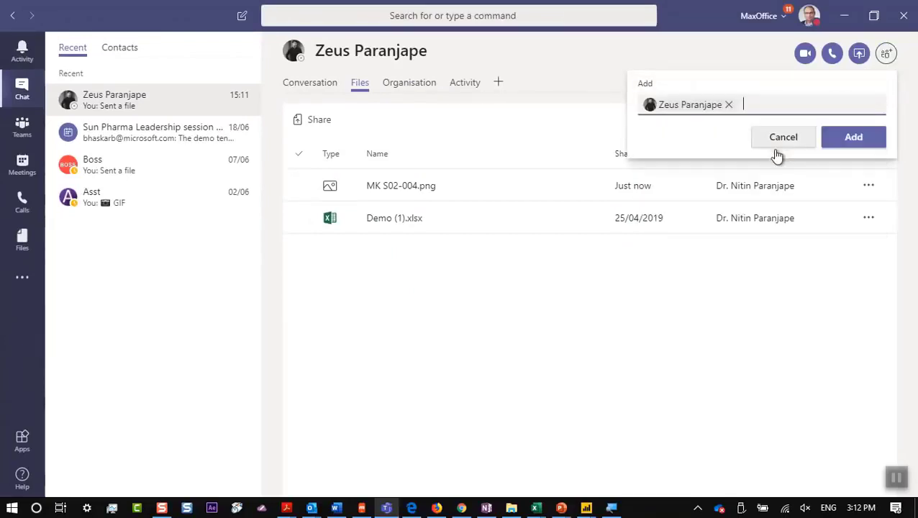
{"action": "left_click", "coordinate": [854, 141]}
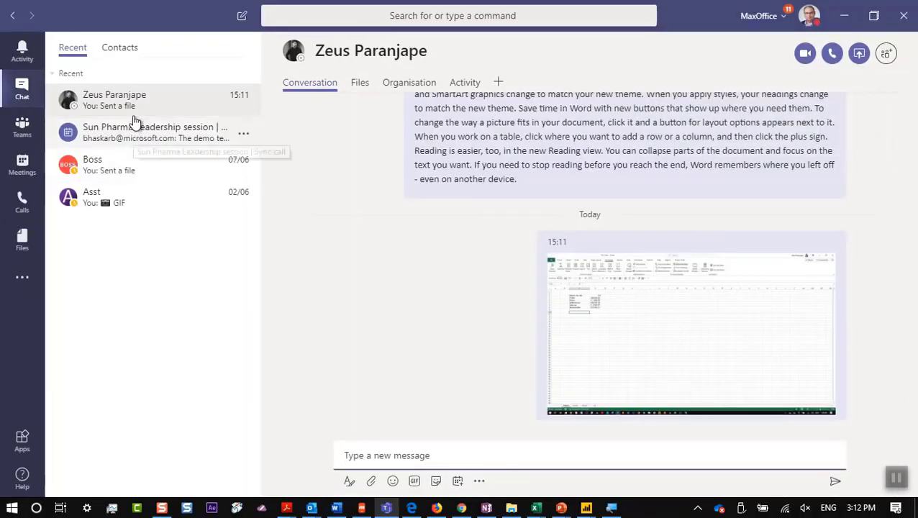
Switch to the Boss chat and view its option for adding people, leaving the name blank.
{"action": "left_click", "coordinate": [133, 167]}
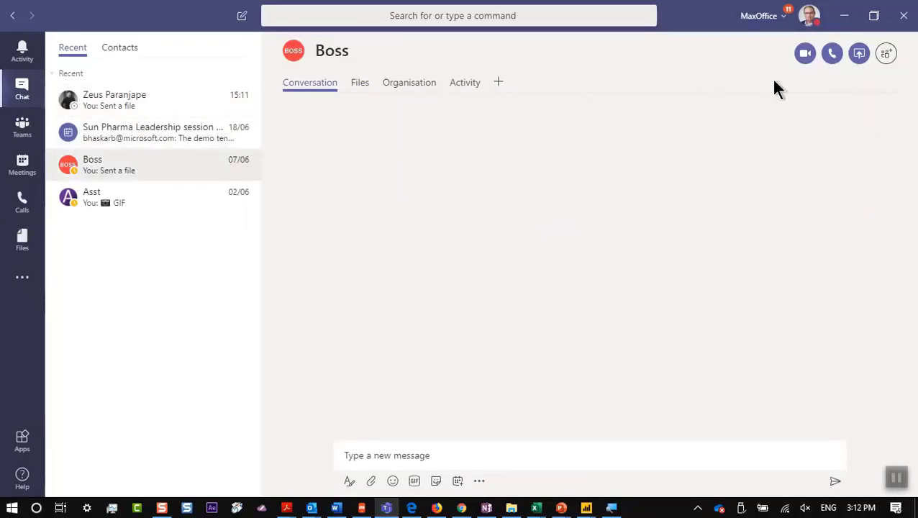
{"action": "left_click", "coordinate": [887, 53]}
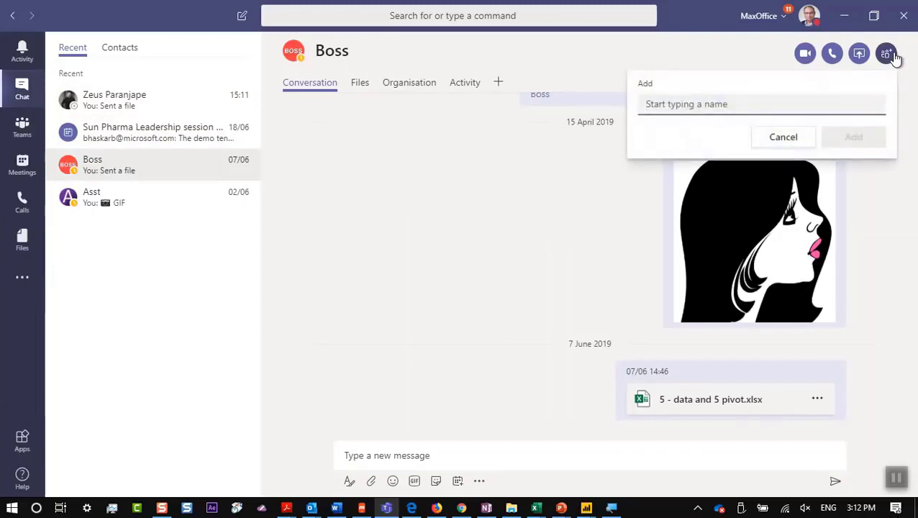
{"action": "left_click", "coordinate": [444, 257]}
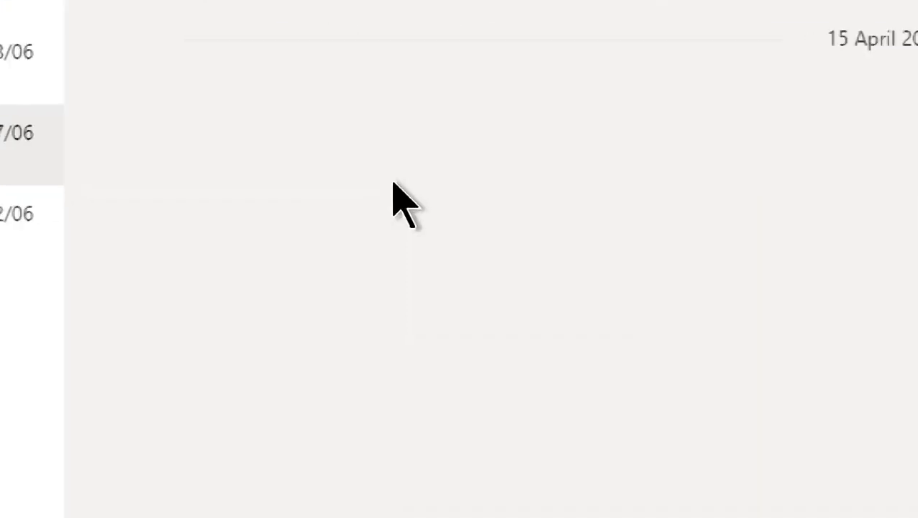
Search Teams for the colleague by first name and open their one-to-one chat.
{"action": "left_click", "coordinate": [328, 41]}
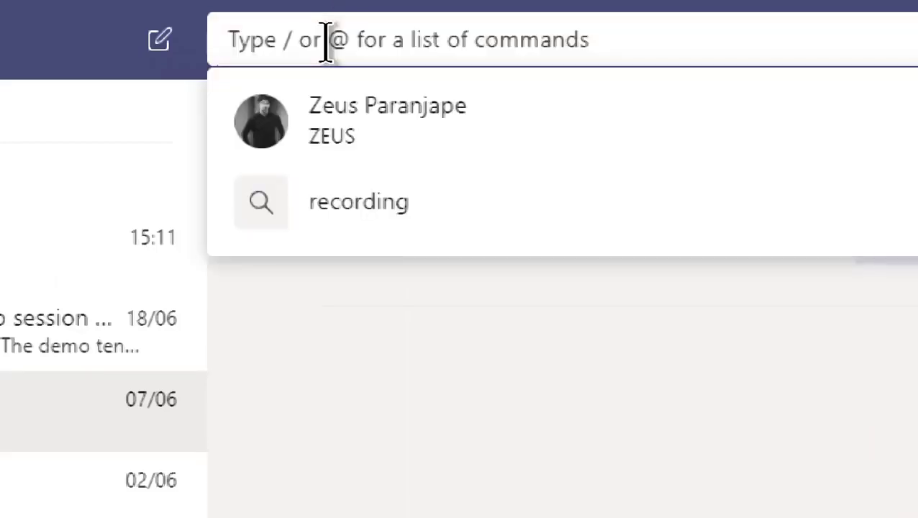
{"action": "type", "text": "zues"}
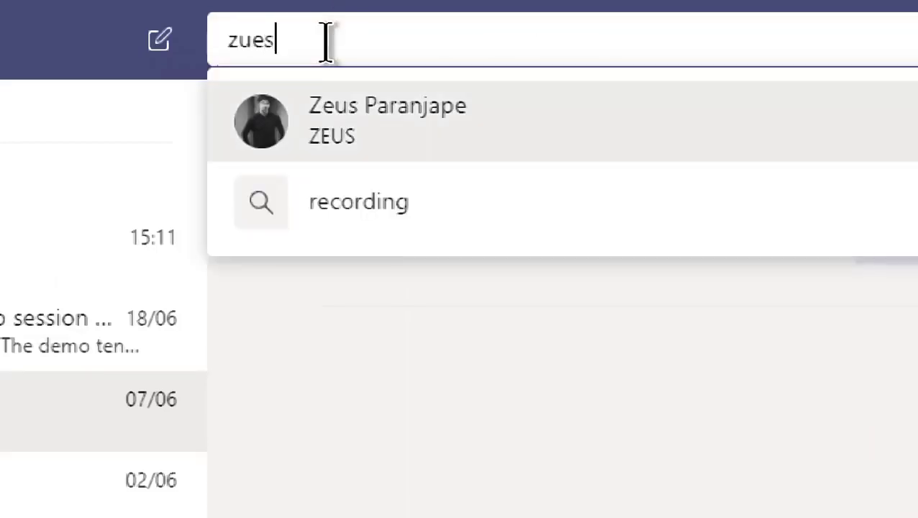
{"action": "key", "text": "BackSpace"}
{"action": "key", "text": "BackSpace"}
{"action": "key", "text": "BackSpace"}
{"action": "type", "text": "eus"}
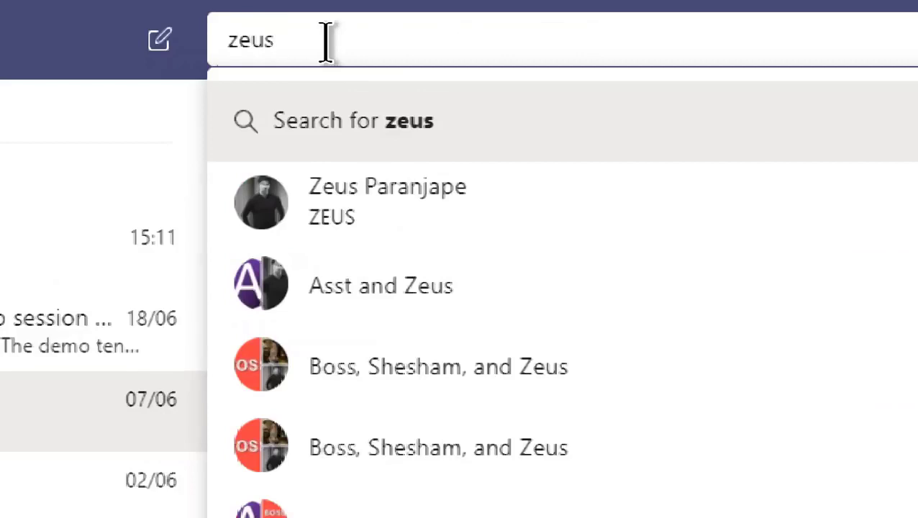
{"action": "left_click", "coordinate": [378, 180]}
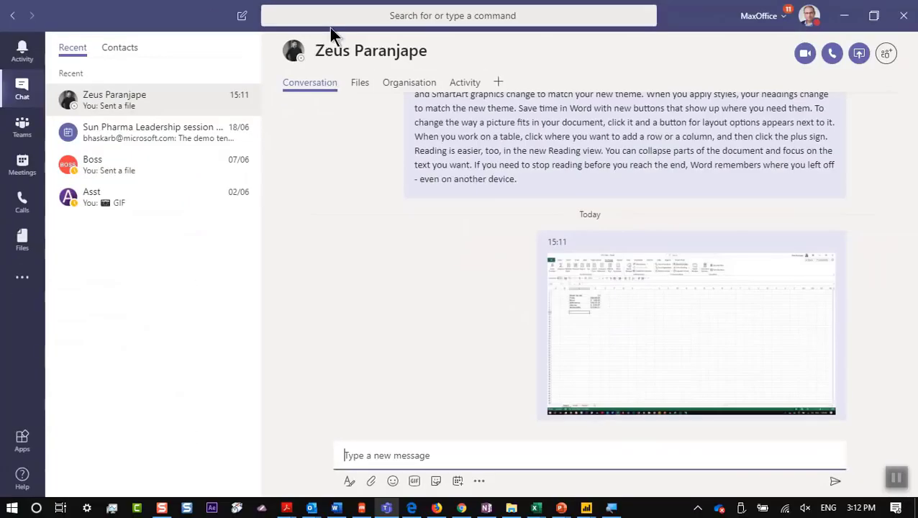
{"action": "left_click", "coordinate": [338, 13]}
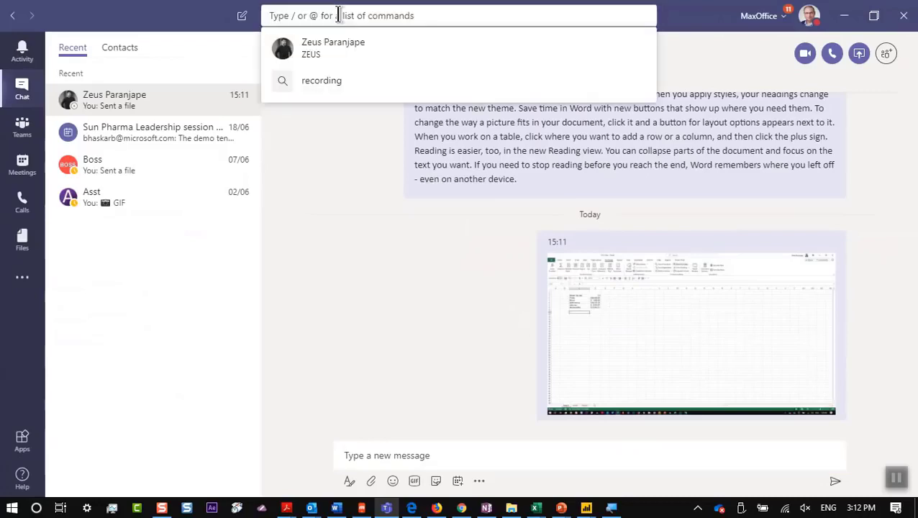
{"action": "type", "text": "a"}
{"action": "key", "text": "Escape"}
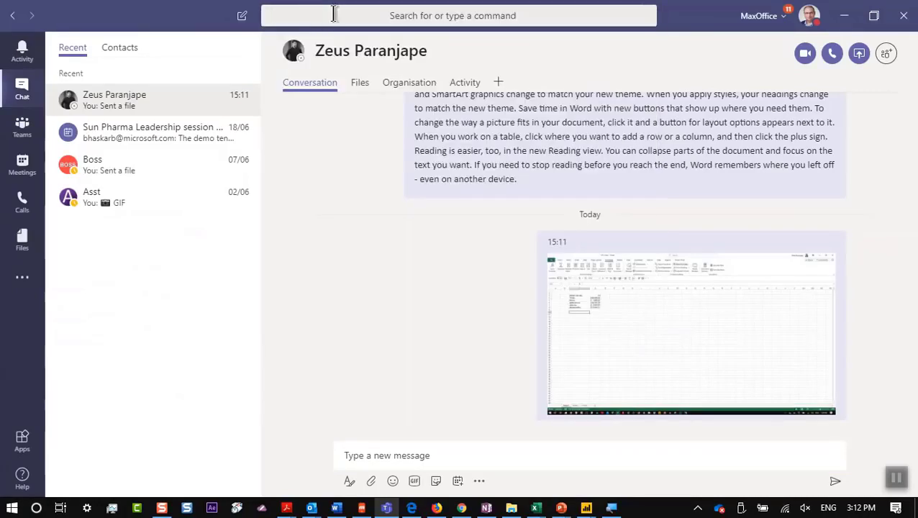
Start a new group chat addressed to both the colleague and Boss.
{"action": "left_click", "coordinate": [246, 27]}
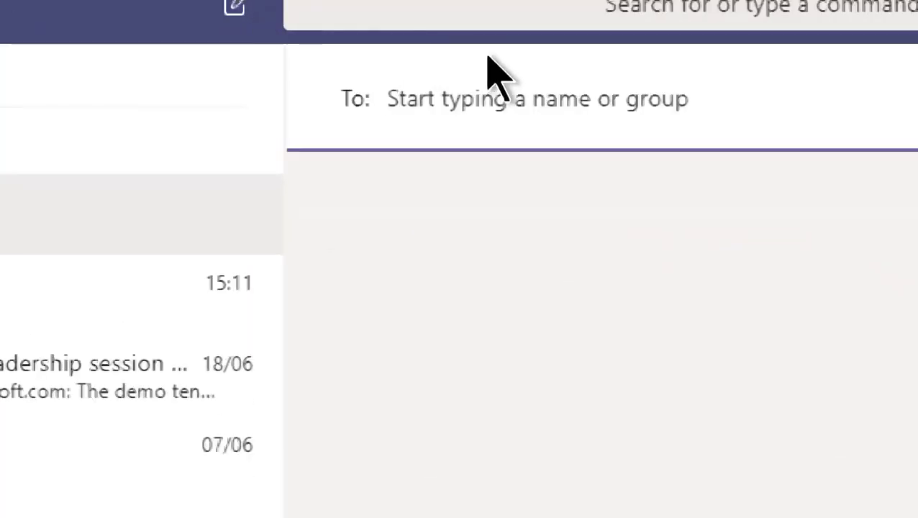
{"action": "type", "text": "zeus"}
{"action": "key", "text": "Return"}
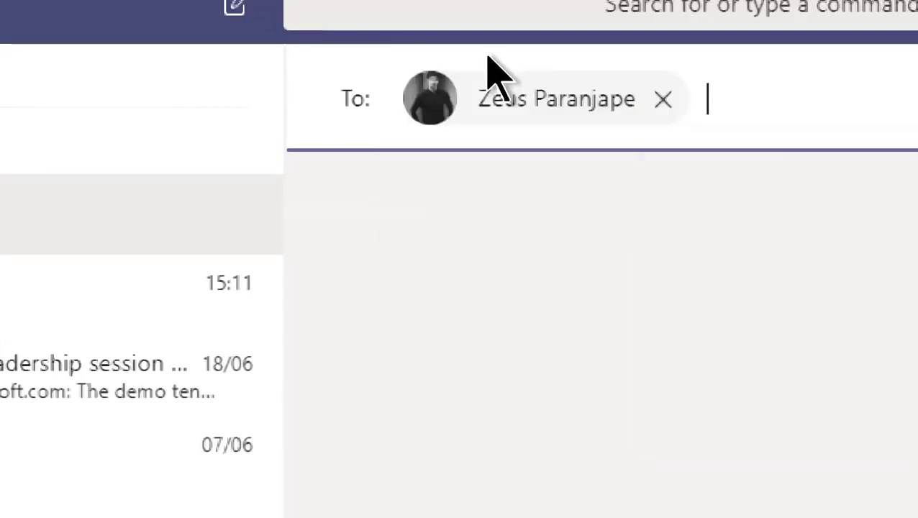
{"action": "type", "text": "bos"}
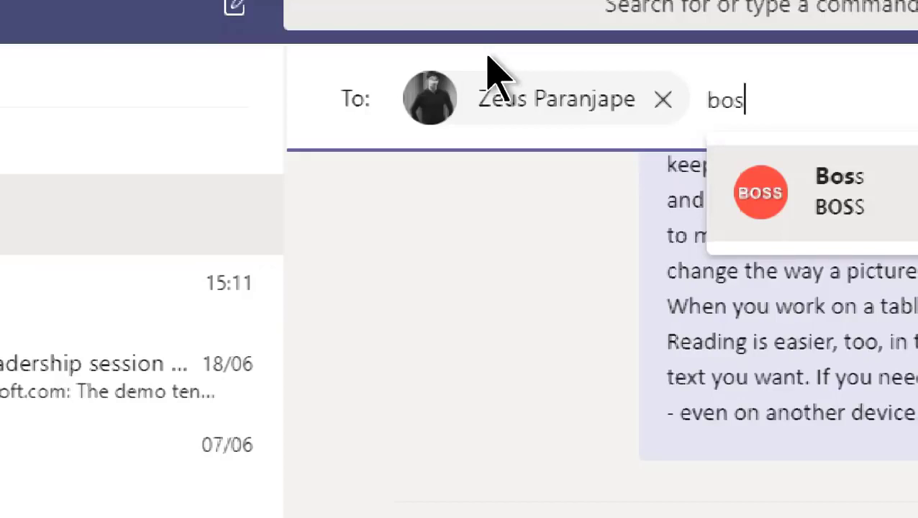
{"action": "key", "text": "Return"}
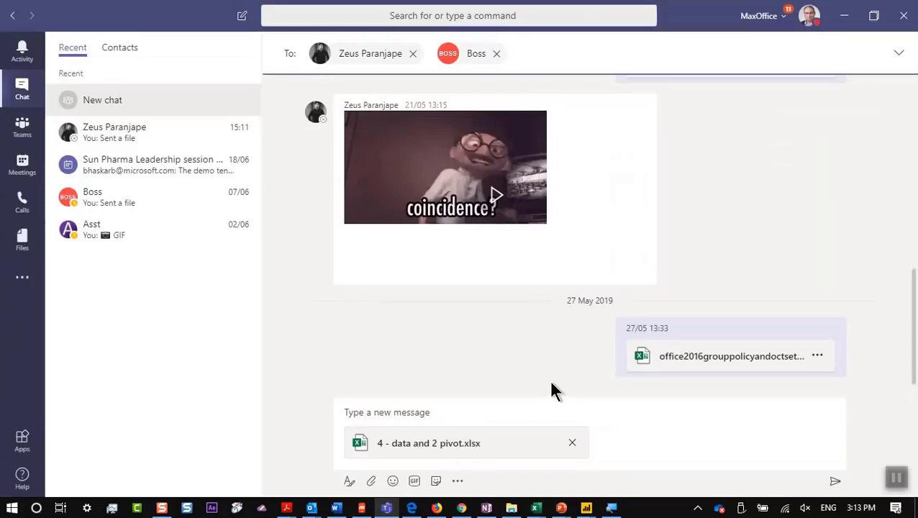
View the group chat's option for adding a tab and the emoji choices for a message.
{"action": "mouse_move", "coordinate": [409, 257]}
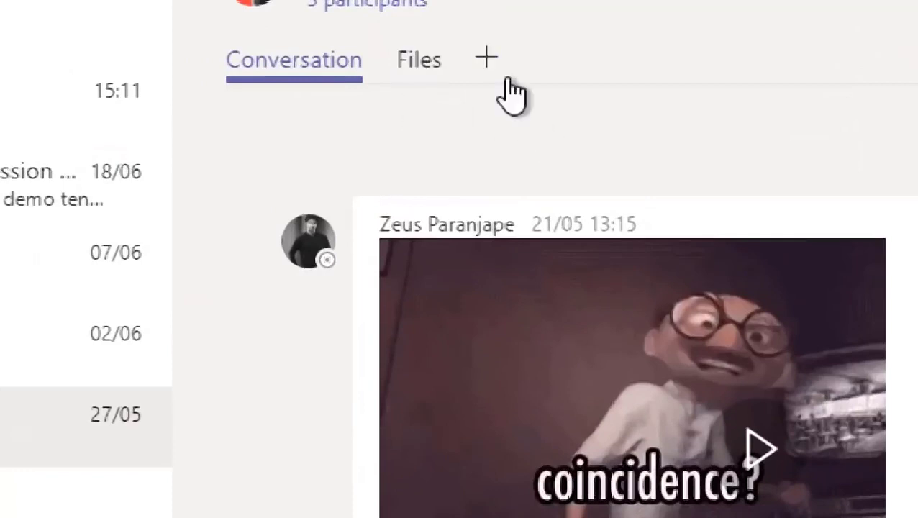
{"action": "left_click", "coordinate": [488, 57]}
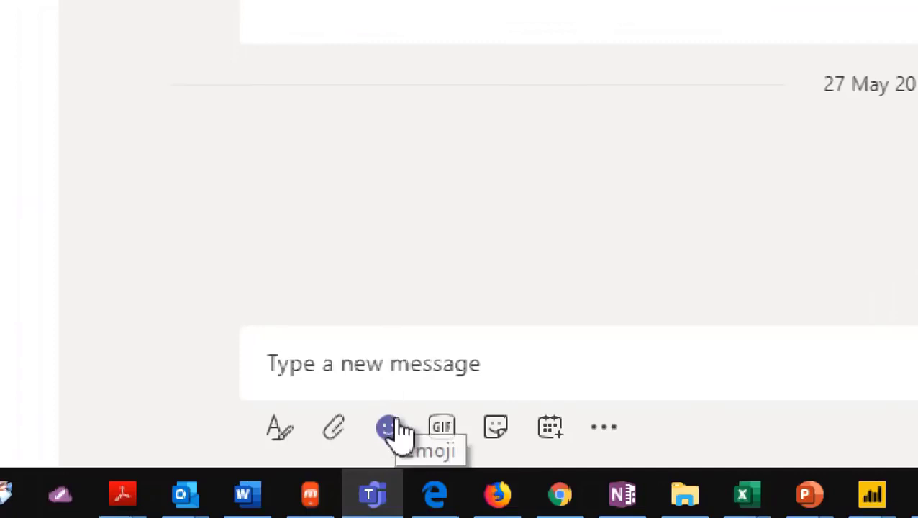
{"action": "left_click", "coordinate": [394, 429]}
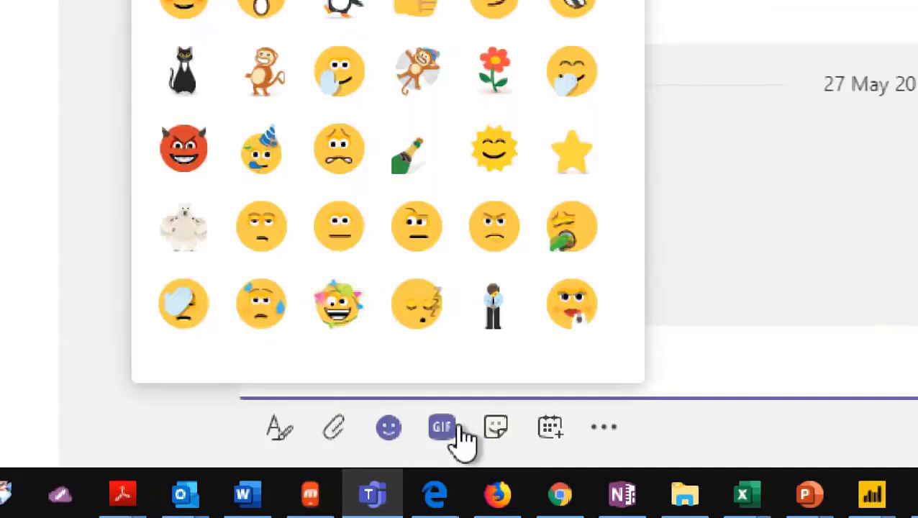
Search the GIFs for "dumb", insert the man in the blue sweater, and send it with the attached 4 - data and 2 pivot.xlsx.
{"action": "left_click", "coordinate": [455, 432]}
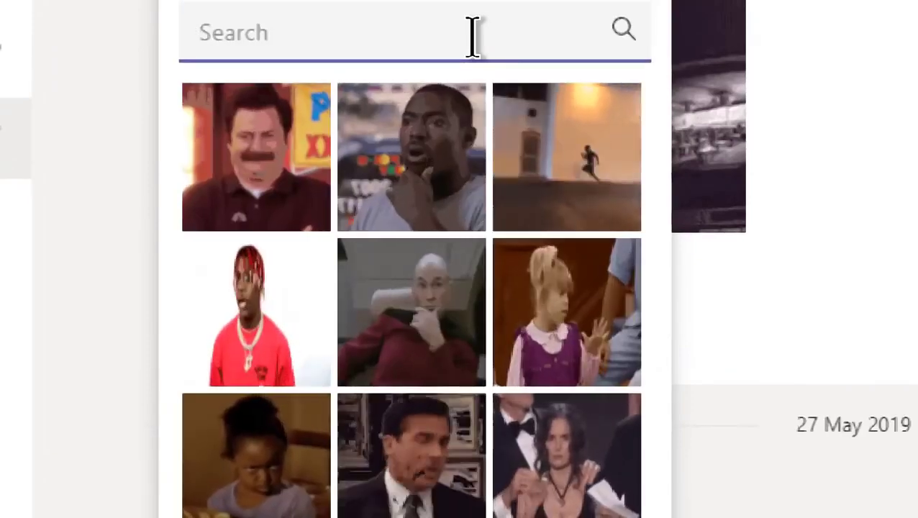
{"action": "type", "text": "dumb"}
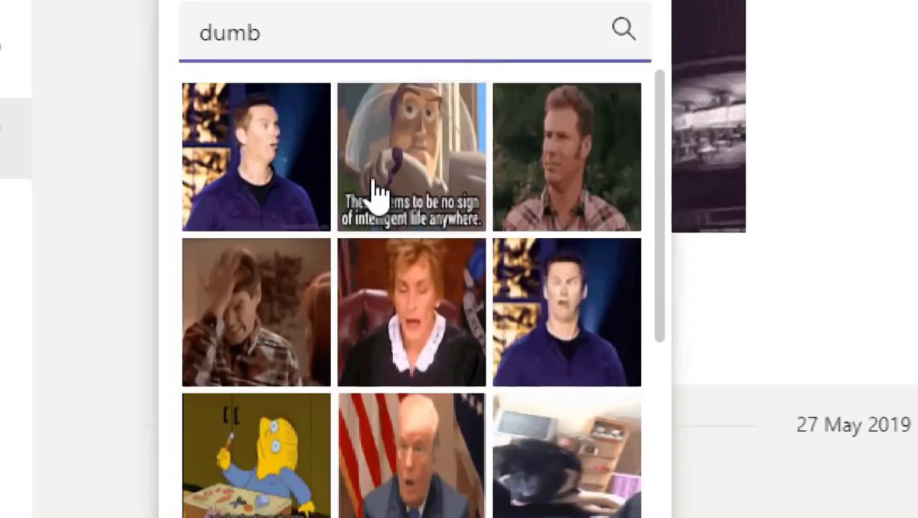
{"action": "left_click", "coordinate": [312, 195]}
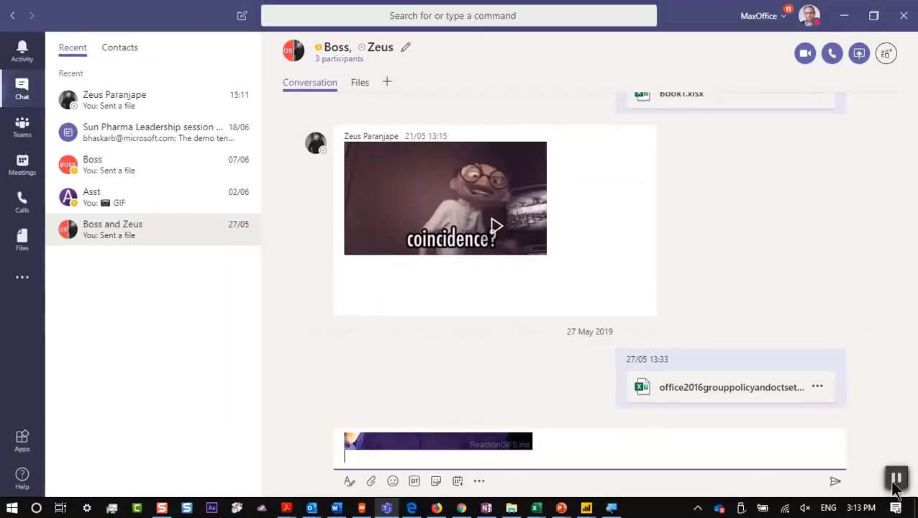
{"action": "left_click", "coordinate": [836, 484]}
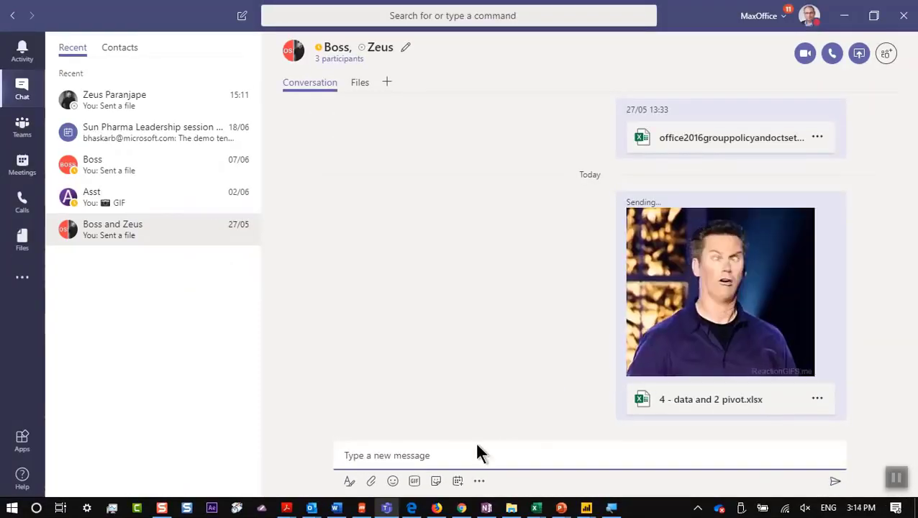
Send the popular dog meme sticker to the group chat with the top caption "I hate you" and no bottom caption.
{"action": "left_click", "coordinate": [436, 482]}
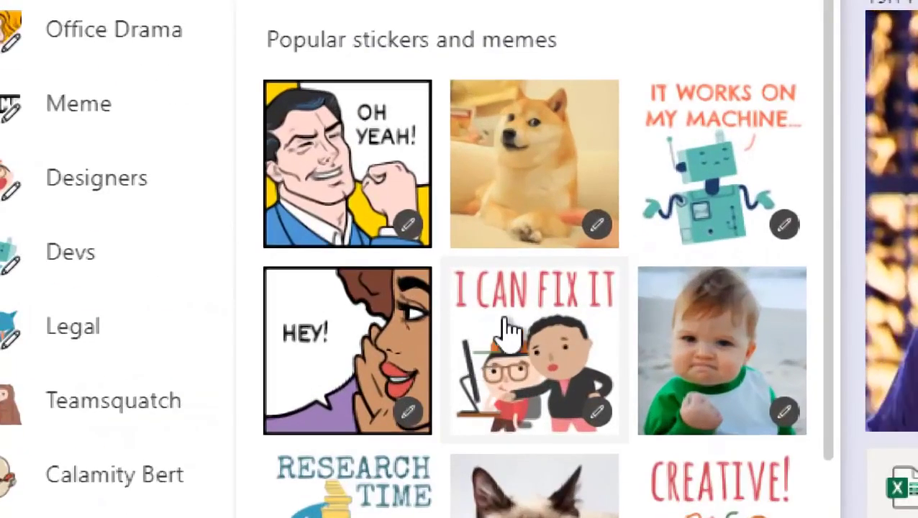
{"action": "left_click", "coordinate": [532, 174]}
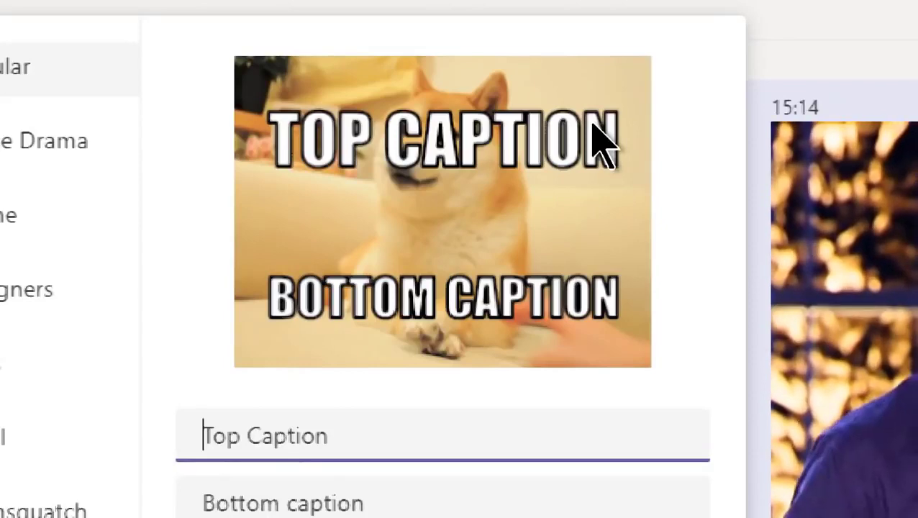
{"action": "type", "text": "I hate you"}
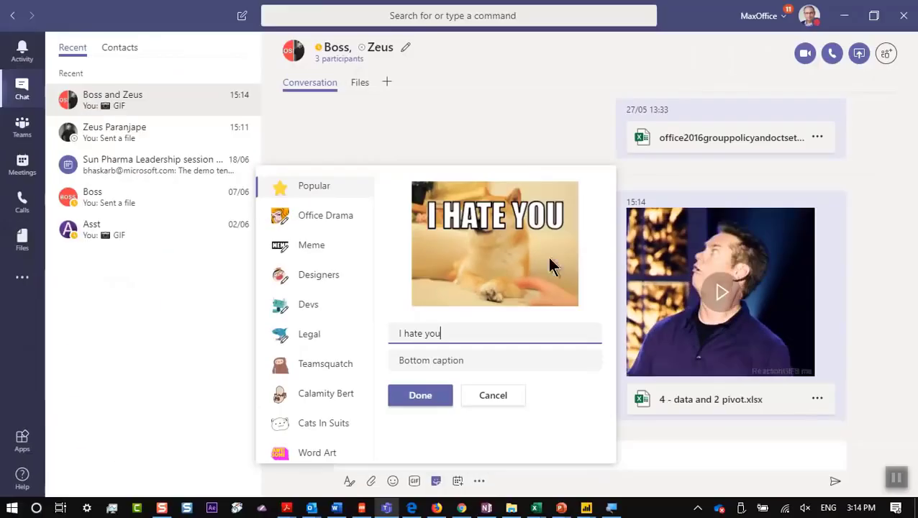
{"action": "left_click", "coordinate": [397, 403]}
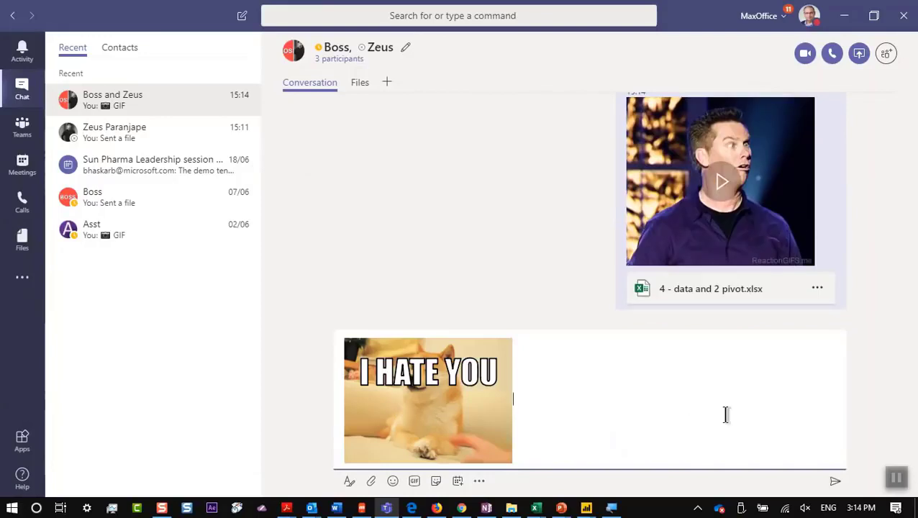
{"action": "left_click", "coordinate": [835, 479]}
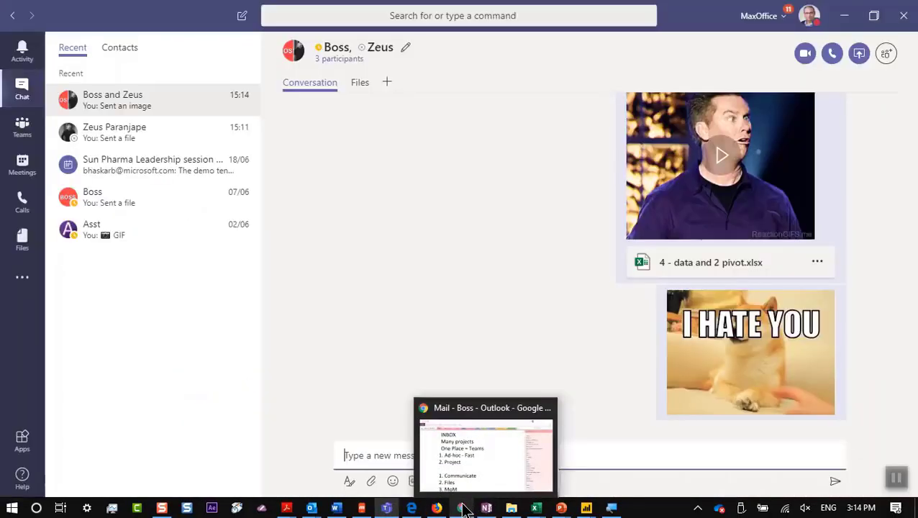
Switch to PowerPoint, bring up CIO Power List 2019 V4.pptx, and select slide 44 in the Part 2 section.
{"action": "mouse_move", "coordinate": [312, 508]}
{"action": "mouse_move", "coordinate": [562, 508]}
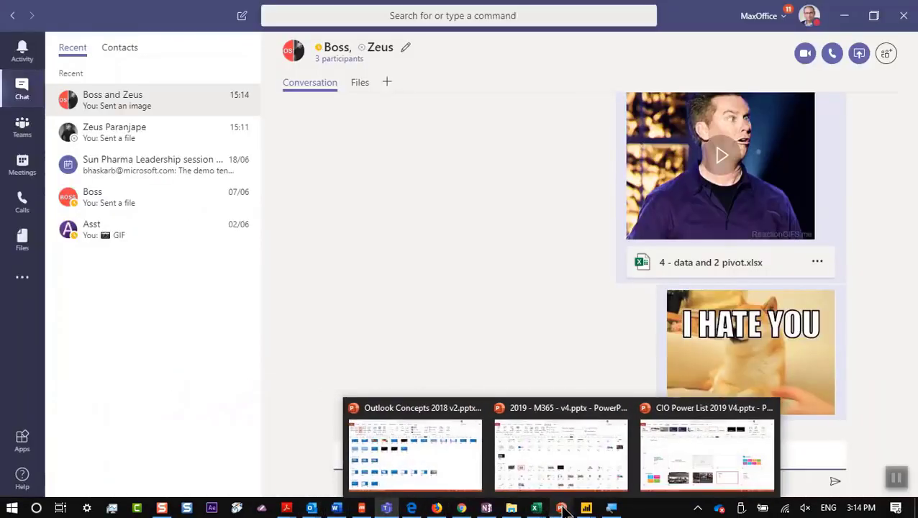
{"action": "left_click", "coordinate": [562, 452]}
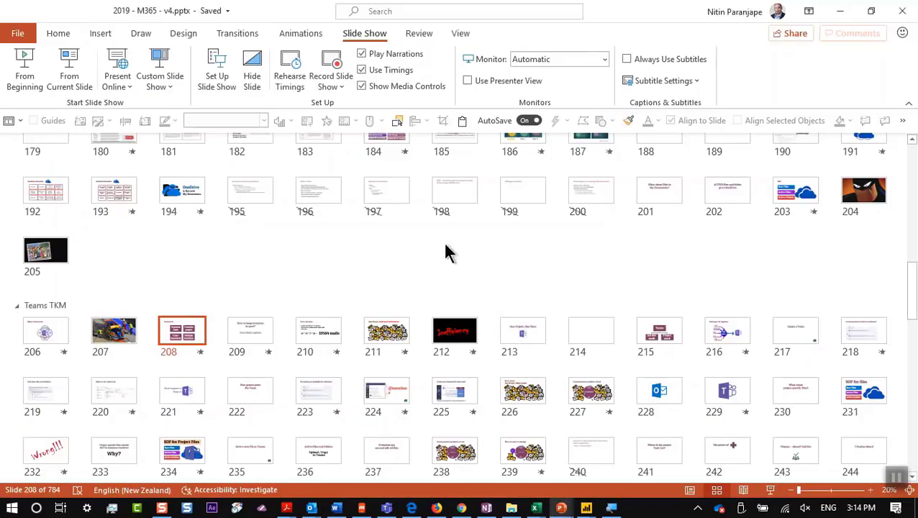
{"action": "key", "text": "alt+w"}
{"action": "key", "text": "w"}
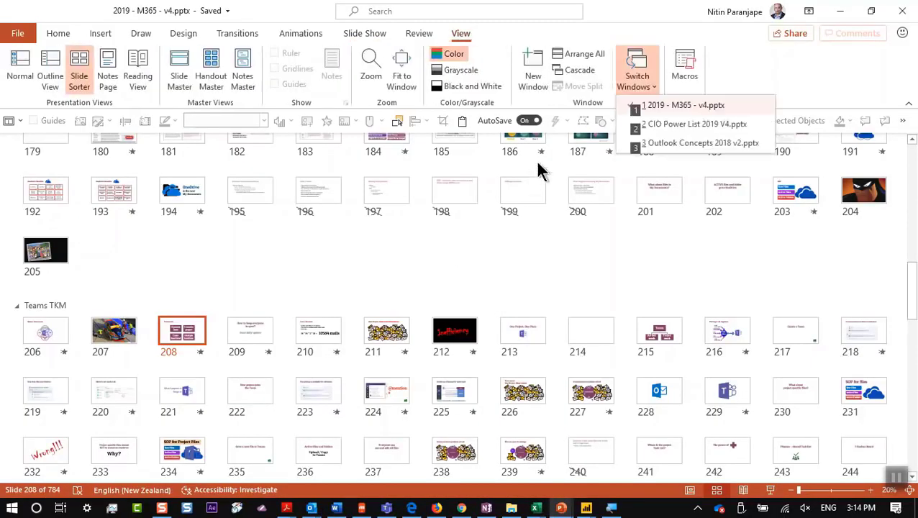
{"action": "left_click", "coordinate": [650, 126]}
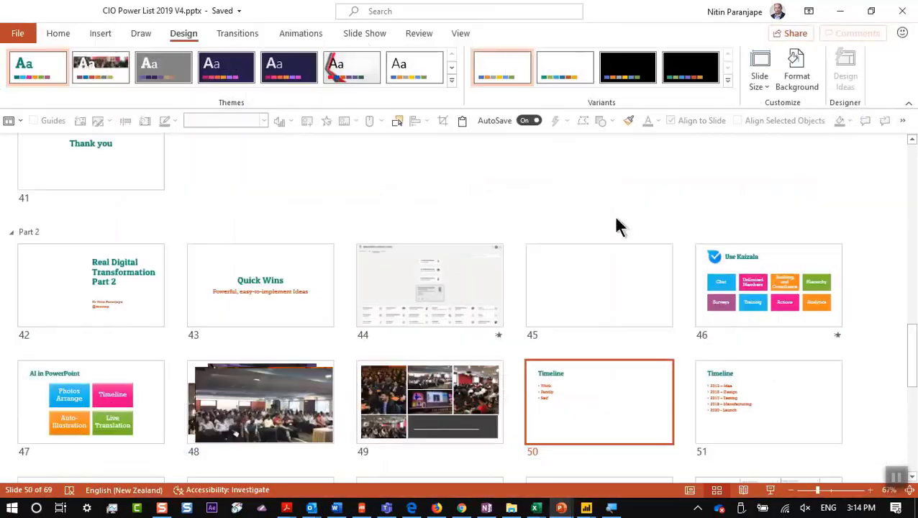
{"action": "left_click", "coordinate": [375, 311]}
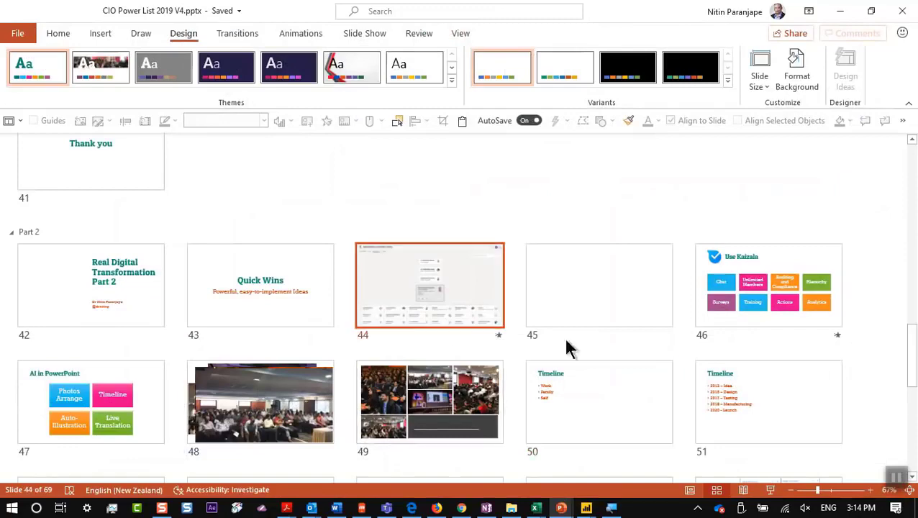
Present slide 44 as a slide show and switch back to the group chat in Teams.
{"action": "left_click", "coordinate": [770, 490]}
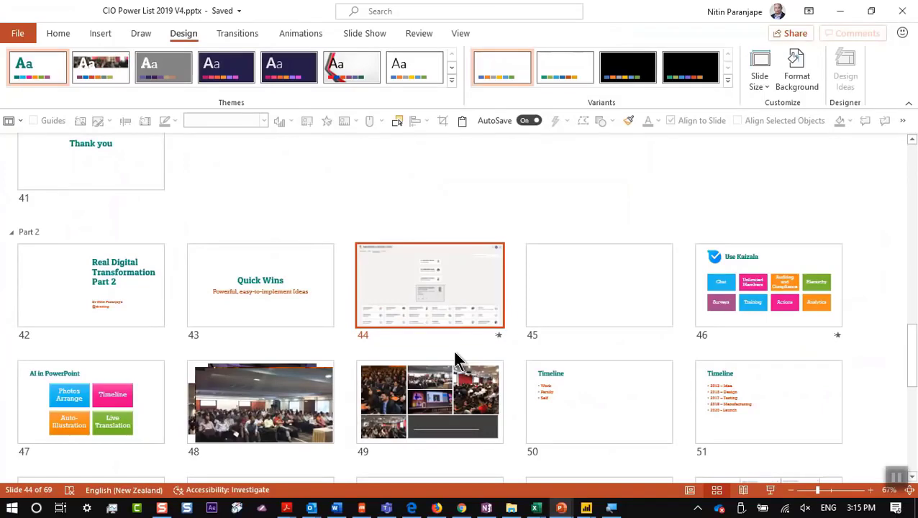
{"action": "key", "text": "alt+Tab"}
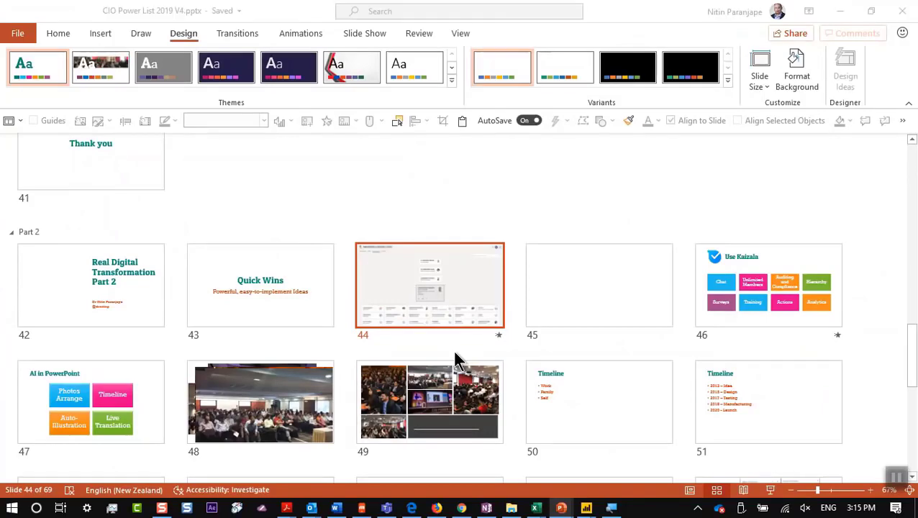
{"action": "key", "text": "alt+Tab"}
{"action": "key", "text": "alt+Tab"}
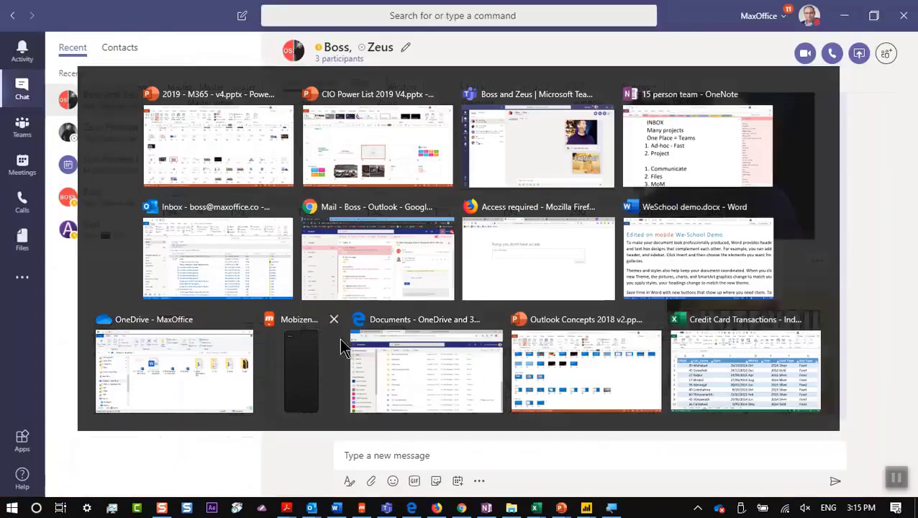
{"action": "key", "text": "alt"}
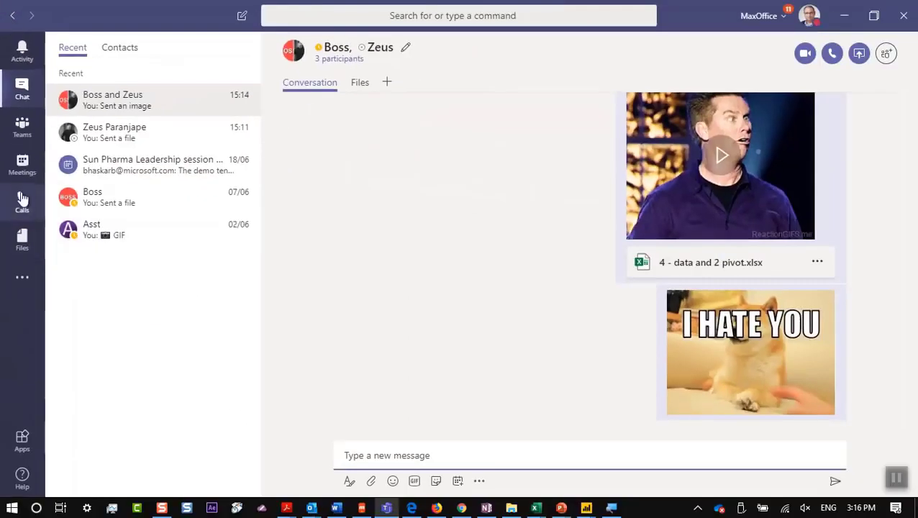
Go to the list of teams in Teams and collapse the channels of every expanded team.
{"action": "left_click", "coordinate": [23, 216]}
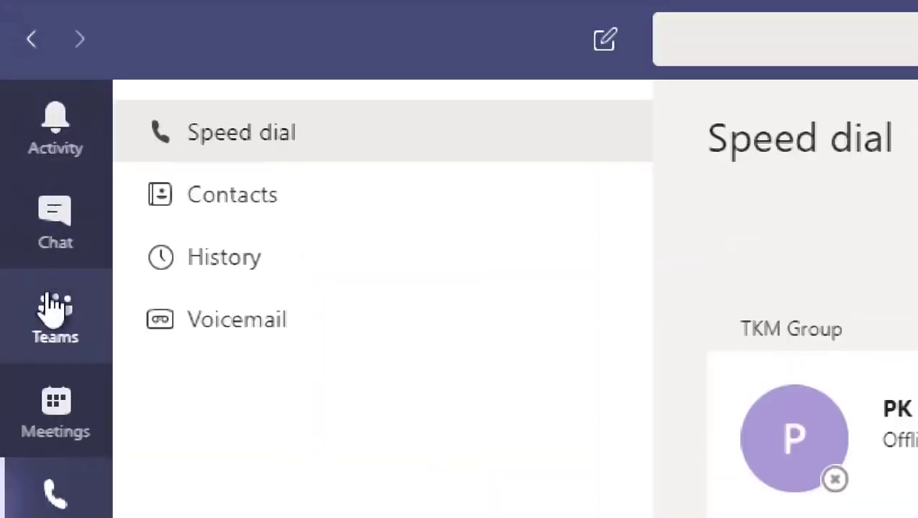
{"action": "left_click", "coordinate": [56, 316]}
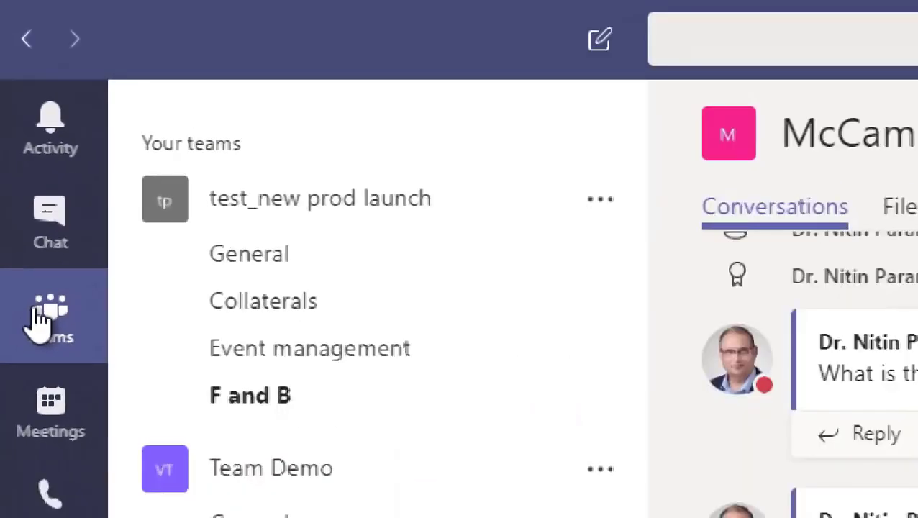
{"action": "left_click", "coordinate": [215, 168]}
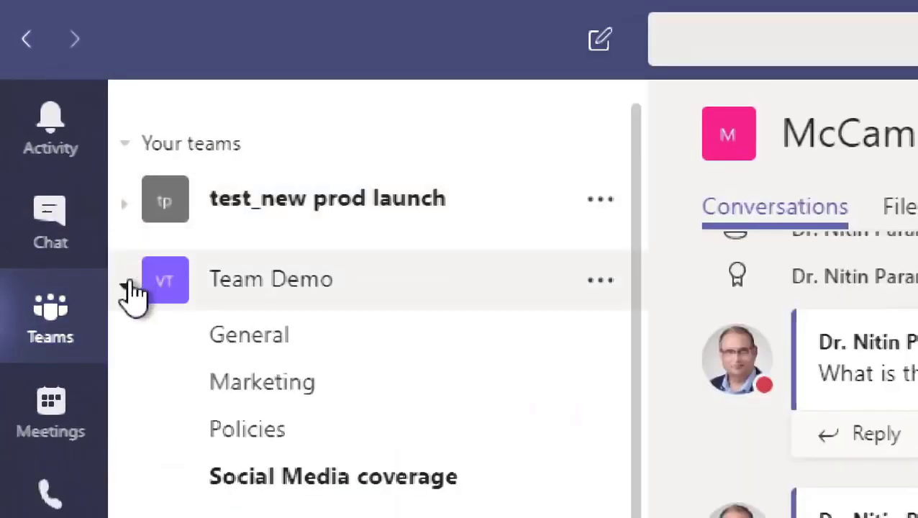
{"action": "left_click", "coordinate": [127, 292]}
{"action": "left_click", "coordinate": [126, 356]}
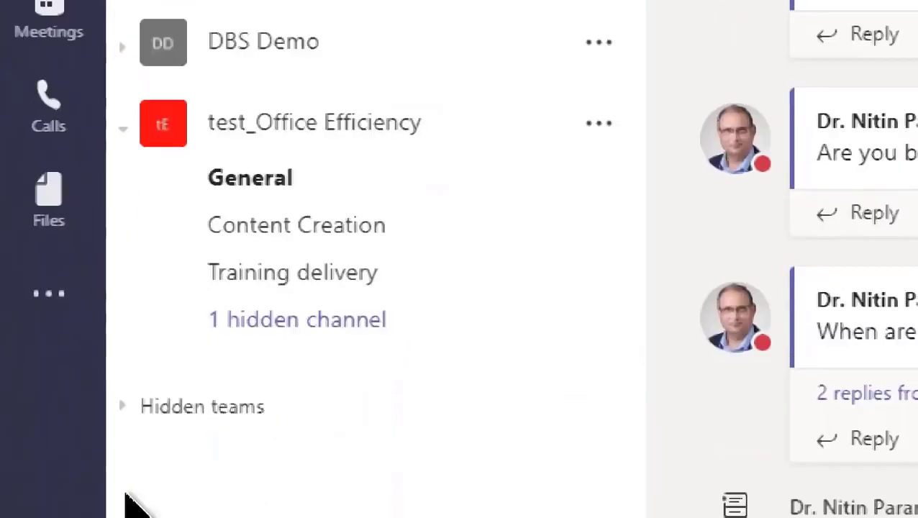
{"action": "left_click", "coordinate": [125, 85]}
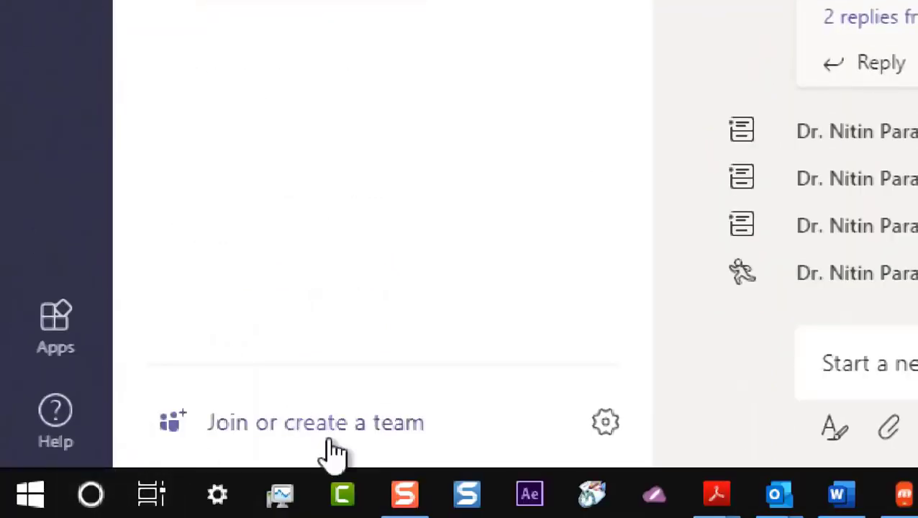
Create a private team from scratch with the name WeSchool Demo.
{"action": "left_click", "coordinate": [333, 435]}
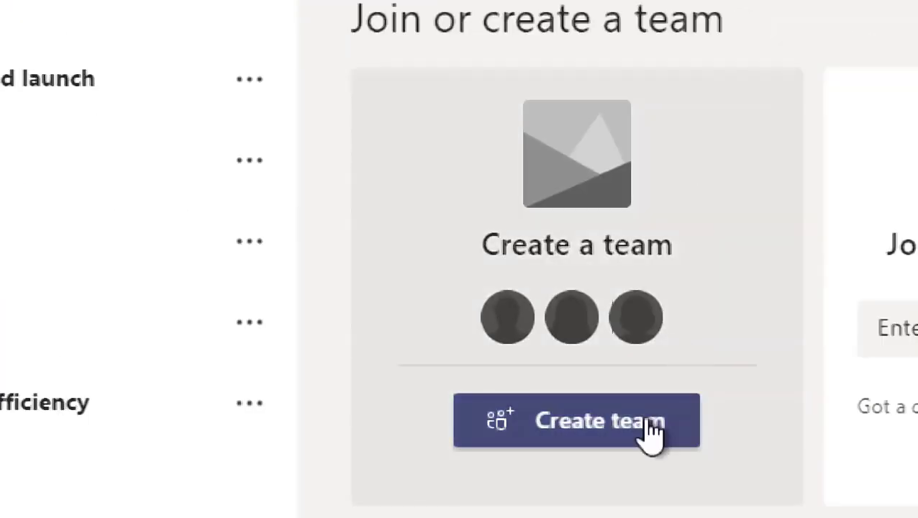
{"action": "left_click", "coordinate": [650, 430]}
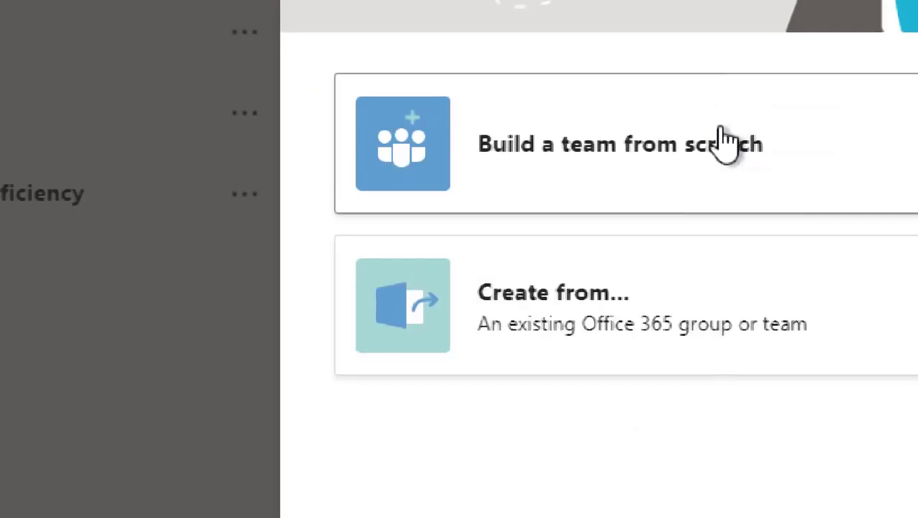
{"action": "left_click", "coordinate": [731, 342]}
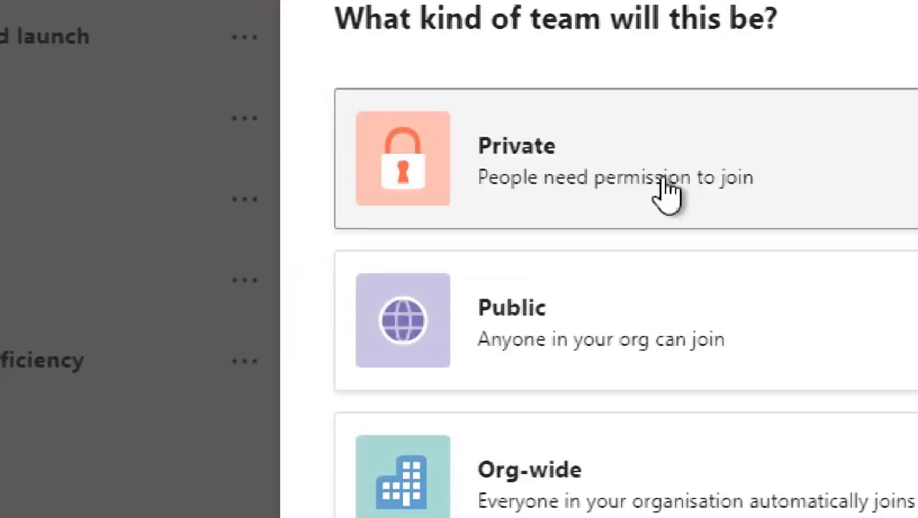
{"action": "left_click", "coordinate": [667, 191]}
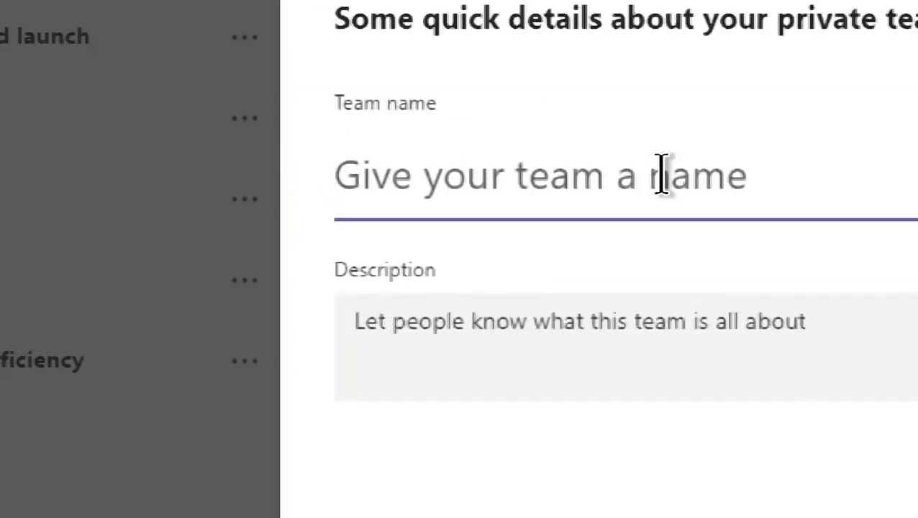
{"action": "type", "text": "WeSchool De"}
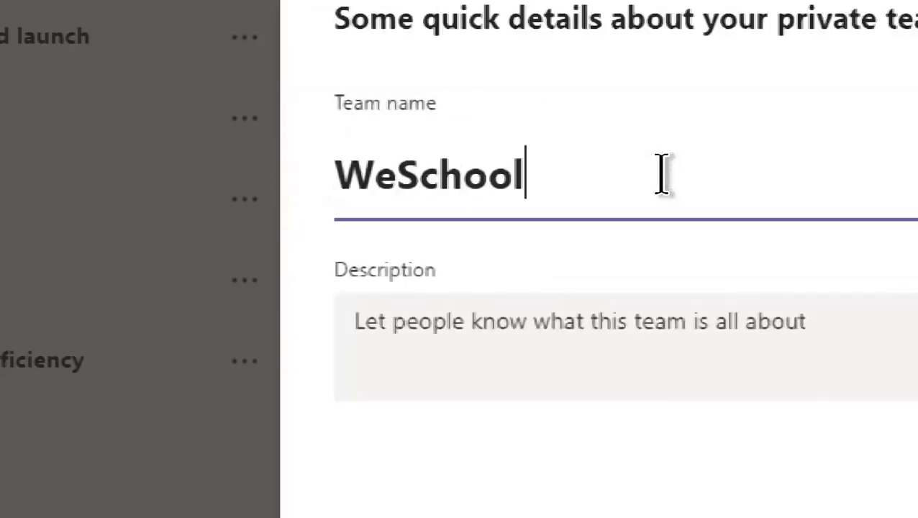
{"action": "type", "text": "mo"}
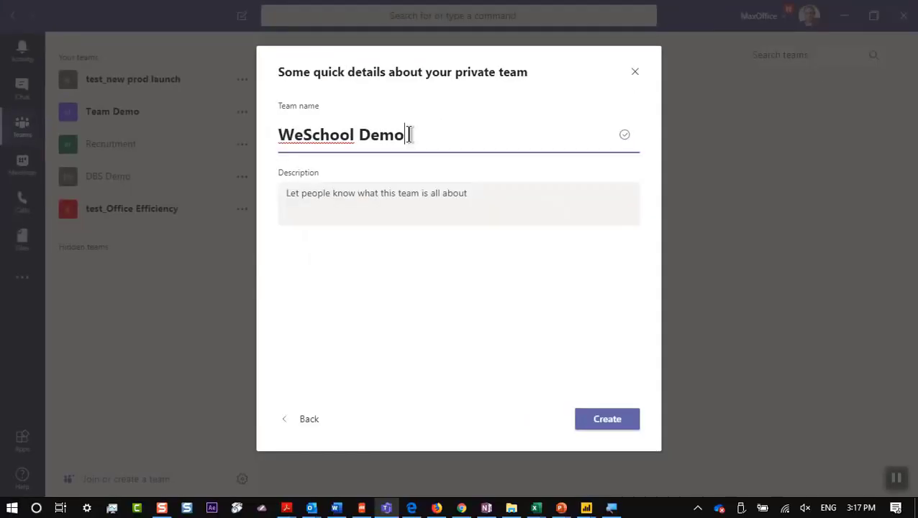
{"action": "left_click", "coordinate": [632, 421]}
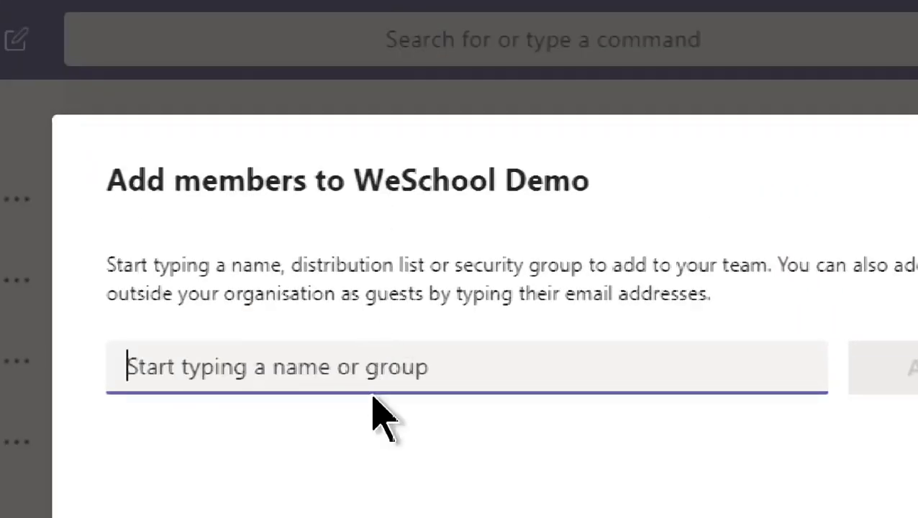
Add Boss, Asst and the other participant of the earlier group chat as members of WeSchool Demo.
{"action": "type", "text": "boss"}
{"action": "key", "text": "Return"}
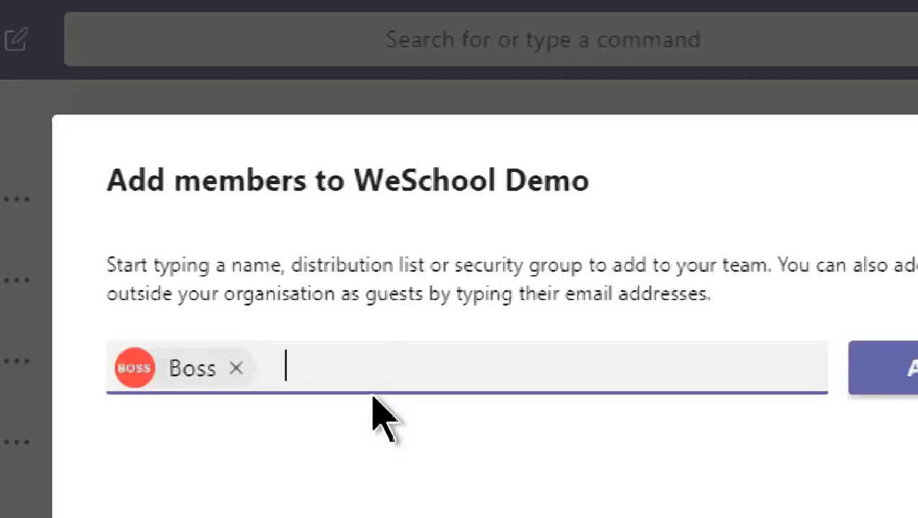
{"action": "type", "text": "asst"}
{"action": "key", "text": "Return"}
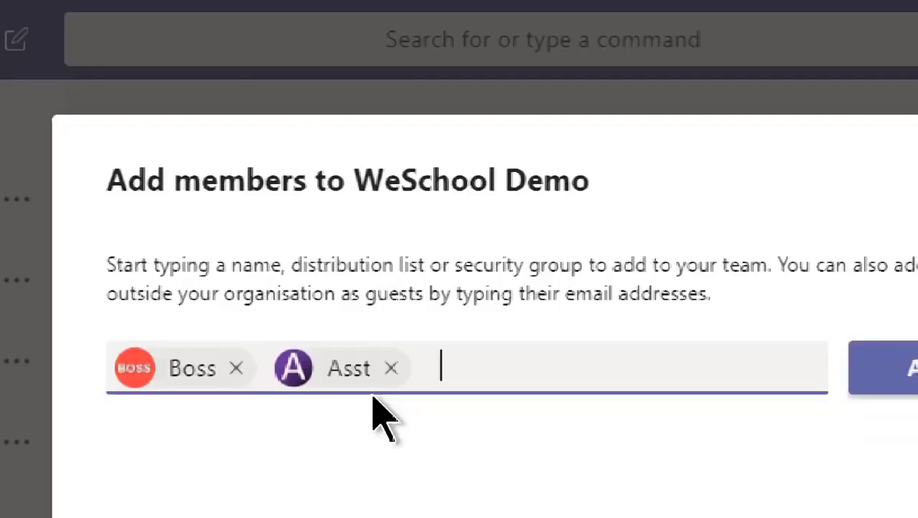
{"action": "type", "text": "zeus"}
{"action": "key", "text": "Return"}
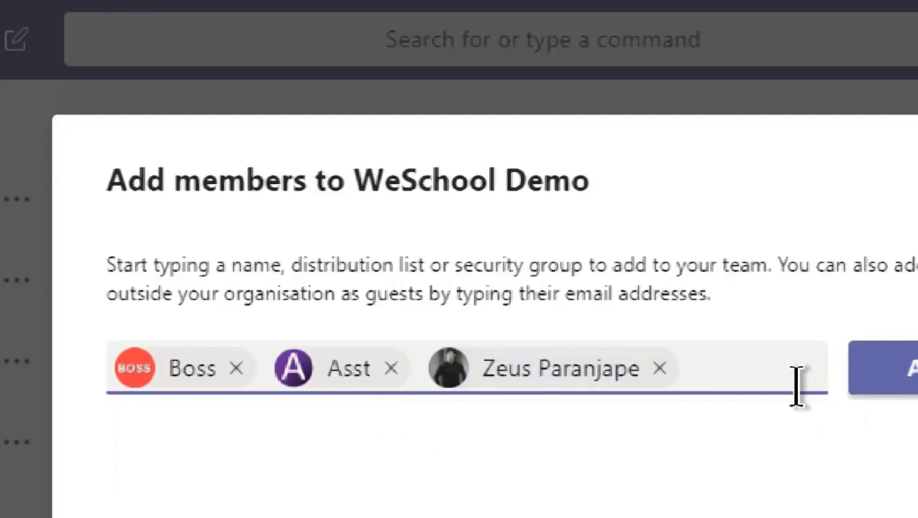
{"action": "left_click", "coordinate": [910, 375]}
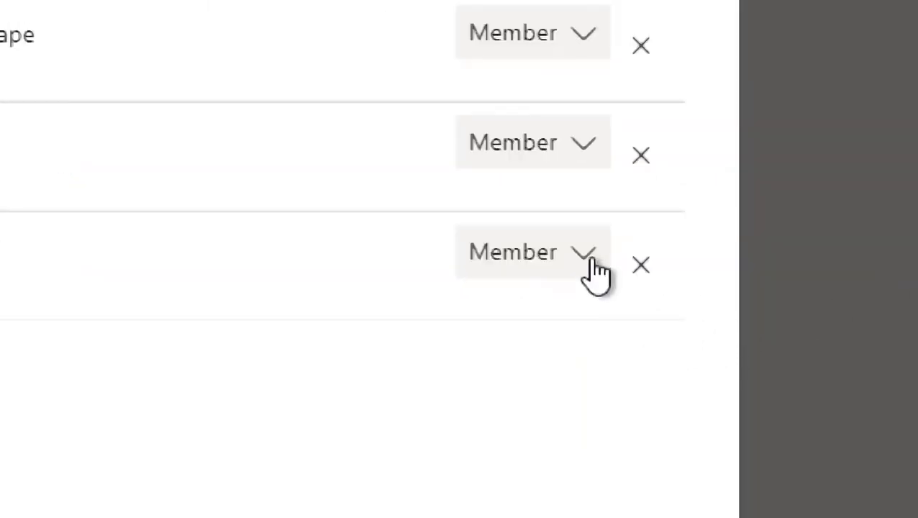
Make Boss an owner of the WeSchool Demo team and finish adding members.
{"action": "left_click", "coordinate": [896, 246]}
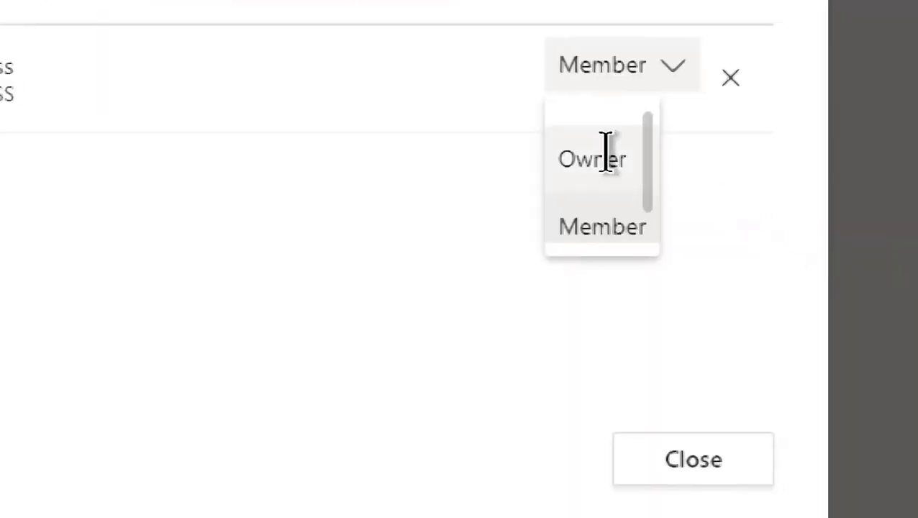
{"action": "left_click", "coordinate": [606, 152]}
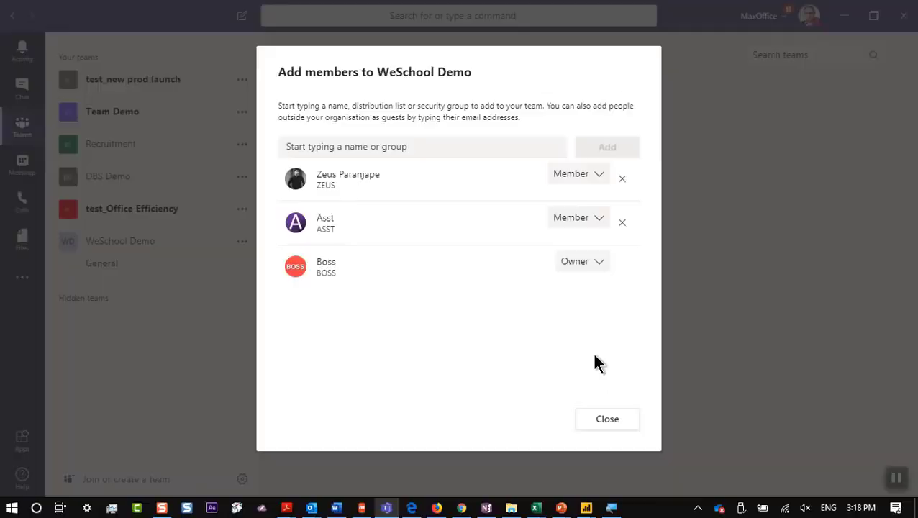
{"action": "left_click", "coordinate": [607, 421]}
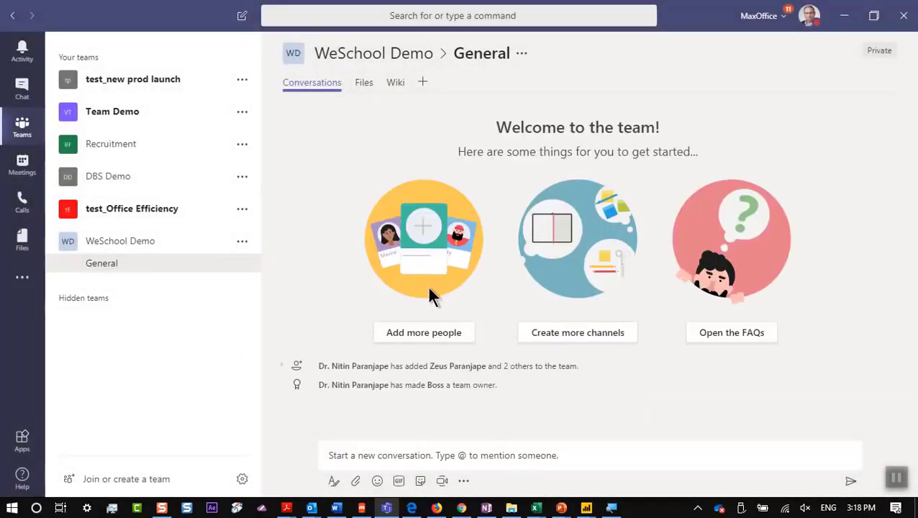
Shrink the maximised Teams window to a smaller floating window and move it clear of the lower slide thumbnails.
{"action": "left_click", "coordinate": [868, 28]}
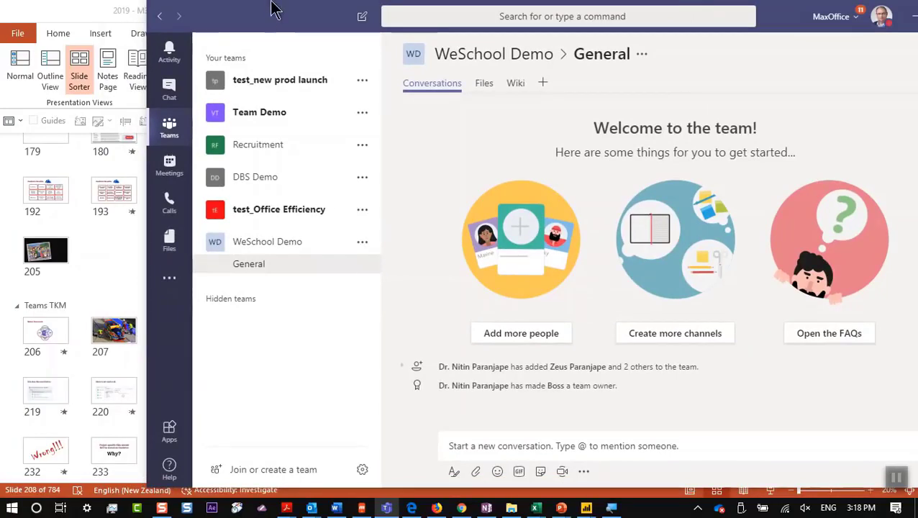
{"action": "left_click_drag", "start_coordinate": [274, 7], "coordinate": [277, 260]}
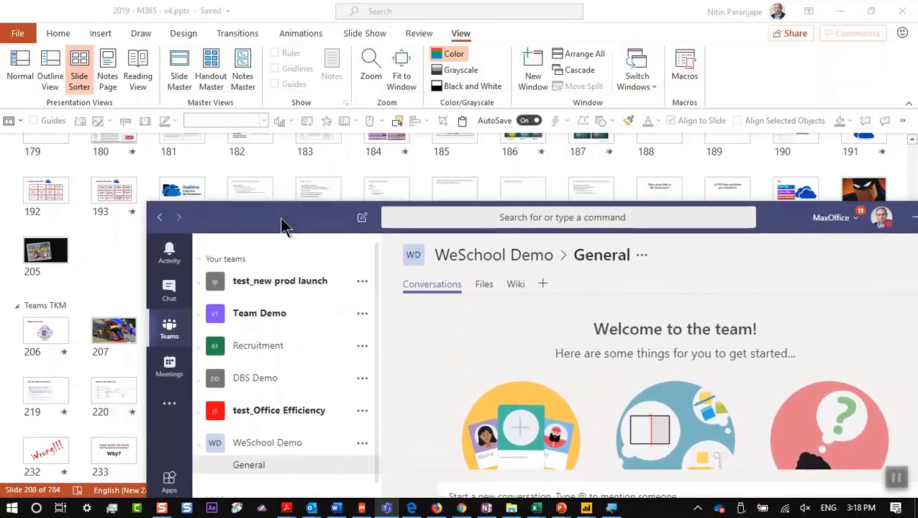
{"action": "left_click_drag", "start_coordinate": [283, 225], "coordinate": [213, 36]}
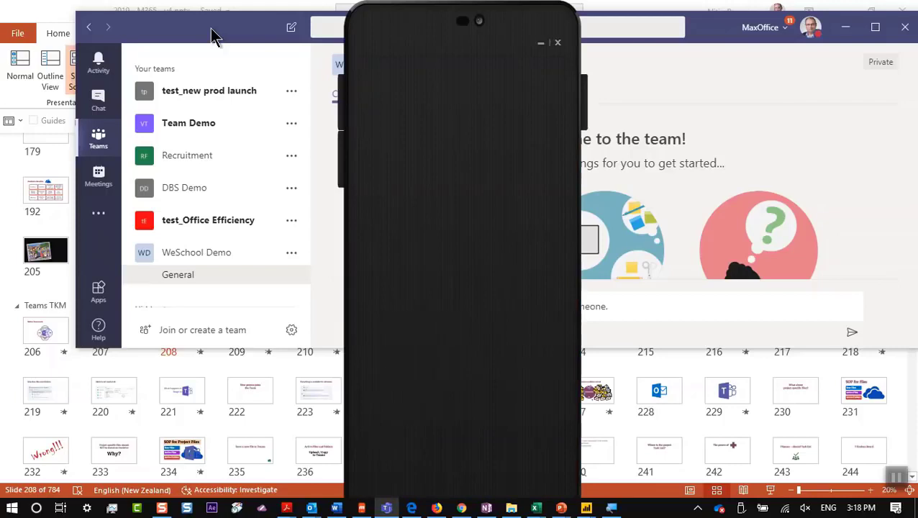
Reconnect the Mobizen phone mirroring and postpone its rating request.
{"action": "left_click", "coordinate": [669, 317]}
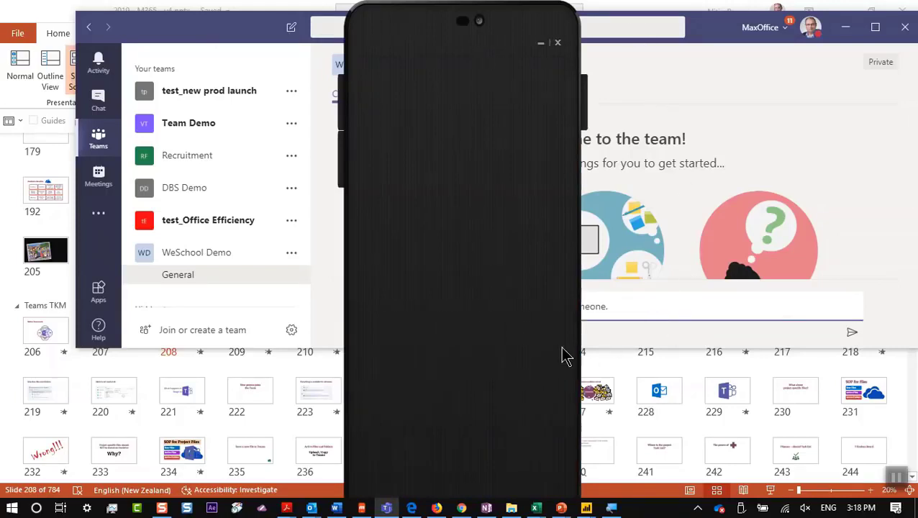
{"action": "left_click", "coordinate": [524, 431]}
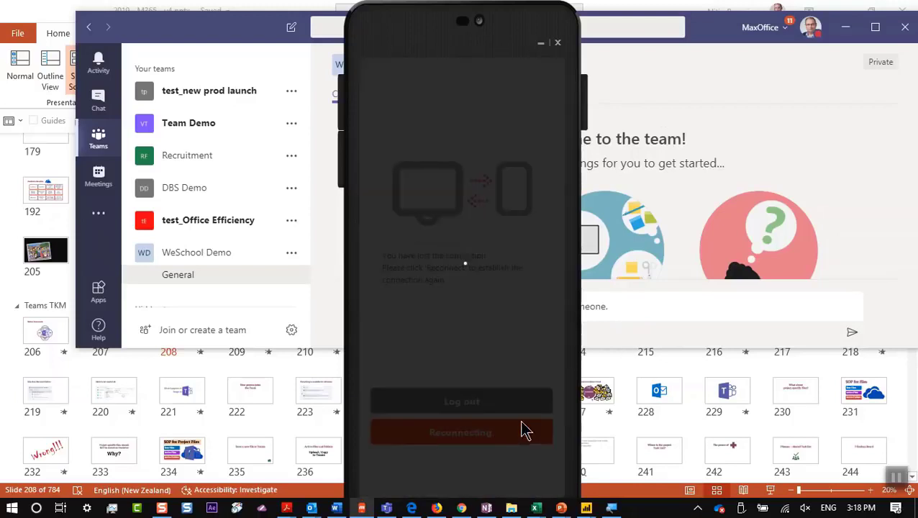
{"action": "left_click", "coordinate": [606, 311]}
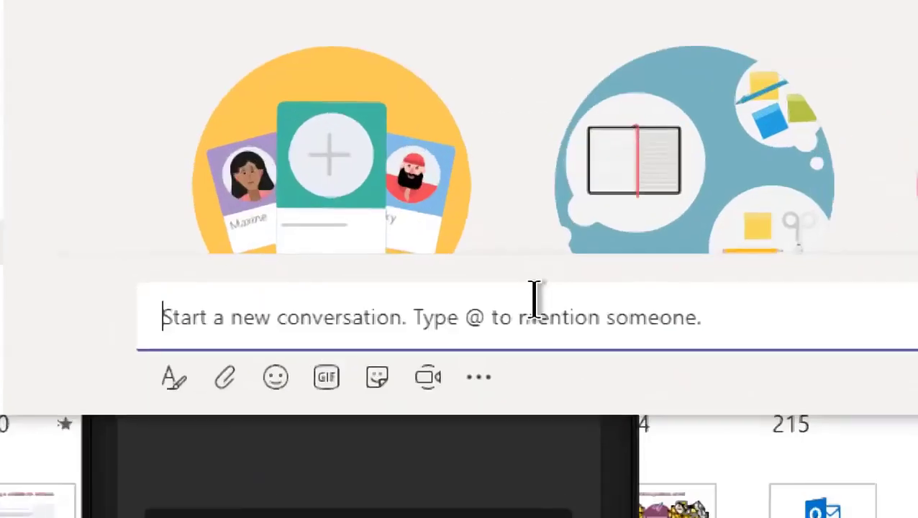
{"action": "type", "text": "Daily"}
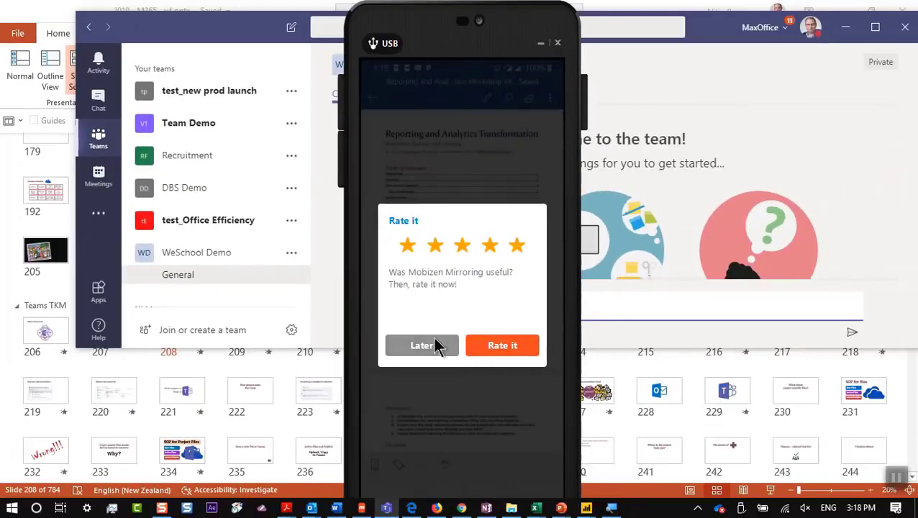
{"action": "left_click", "coordinate": [277, 419]}
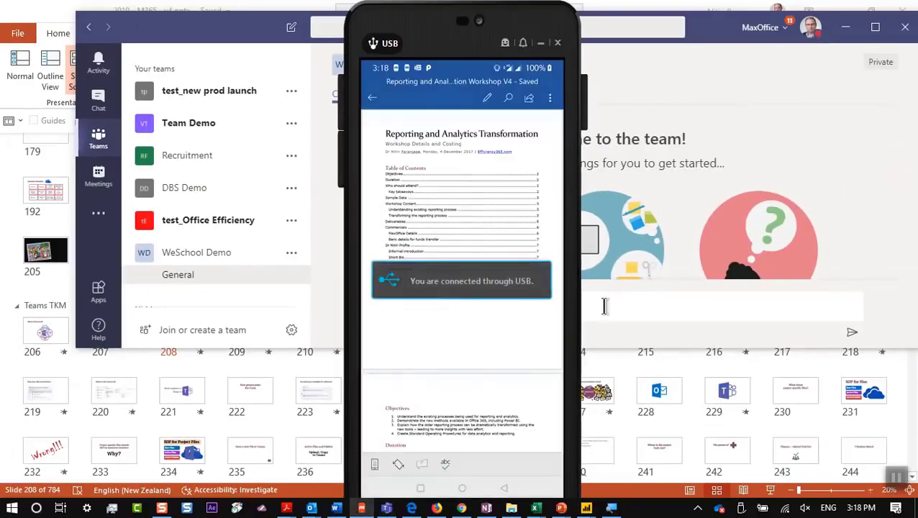
Post "Daily updzte - i did nothing" and "When is the party?" as separate conversations in WeSchool Demo's General channel.
{"action": "left_click", "coordinate": [577, 327]}
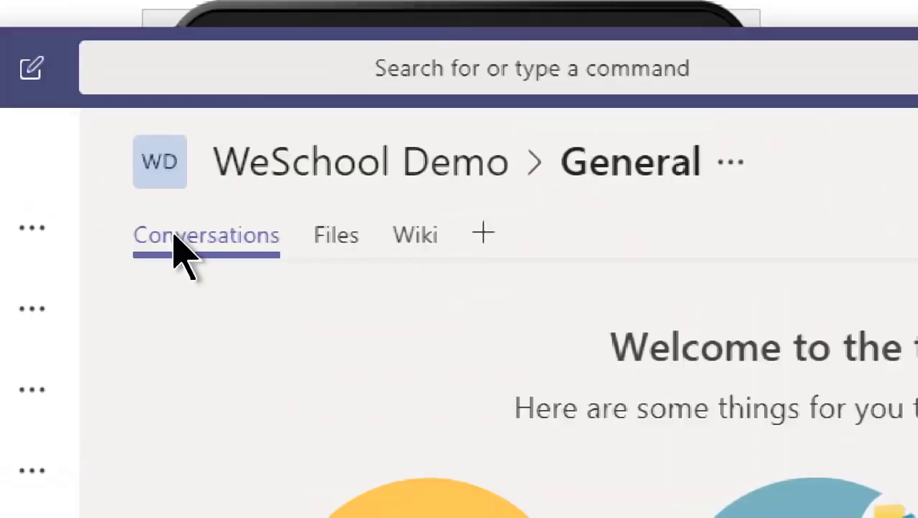
{"action": "type", "text": "Daily"}
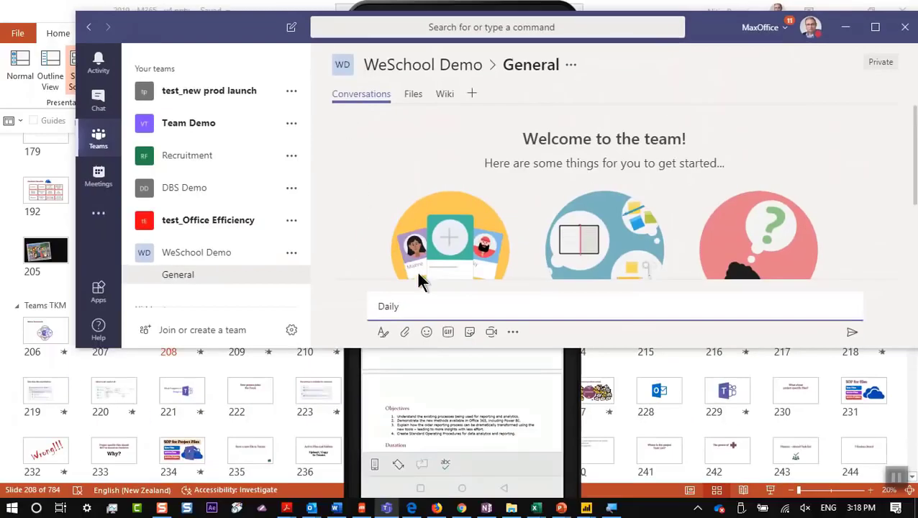
{"action": "type", "text": " update"}
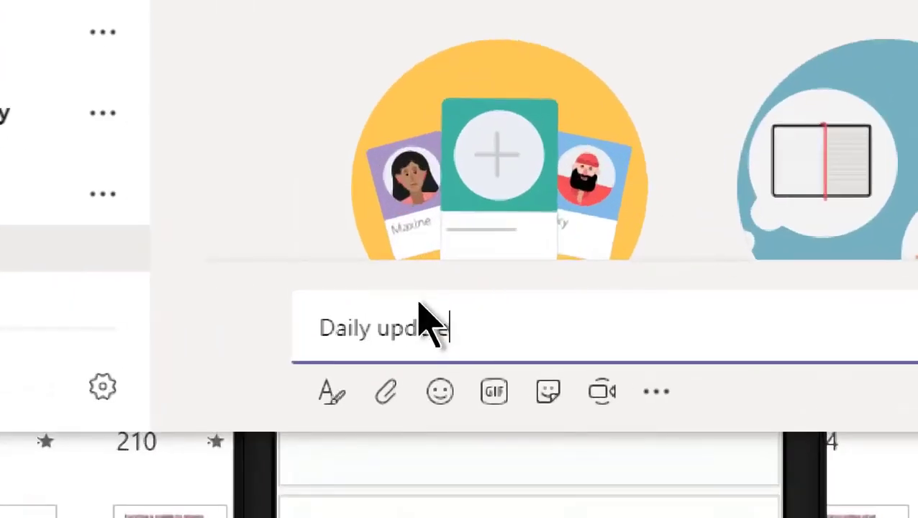
{"action": "type", "text": " - i did nothing"}
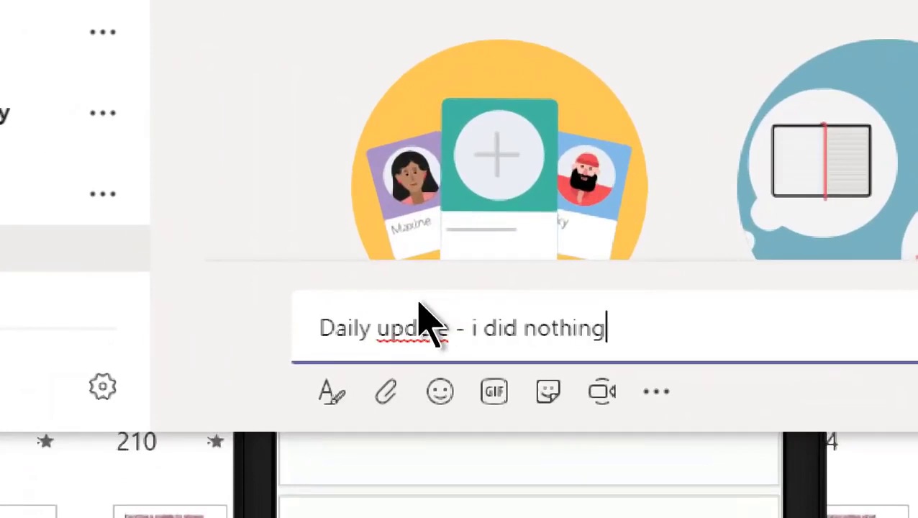
{"action": "key", "text": "Return"}
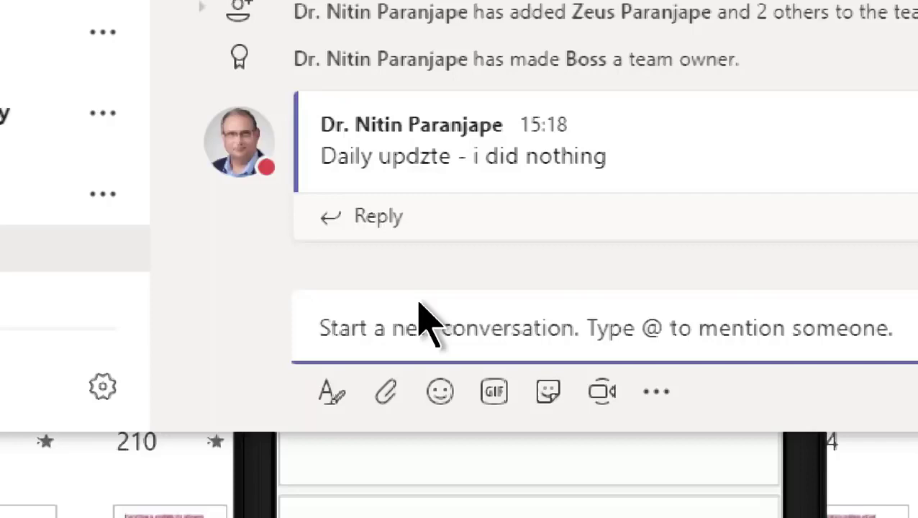
{"action": "type", "text": "When i s the party?"}
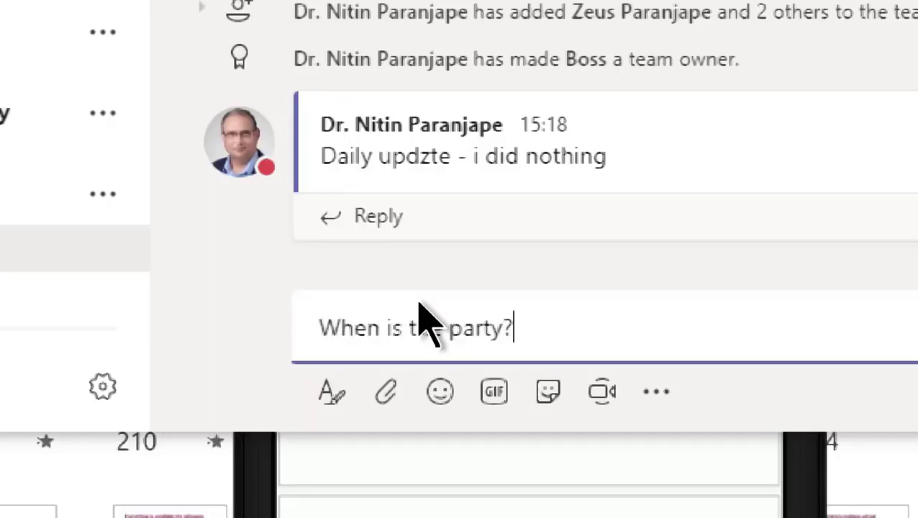
{"action": "key", "text": "Return"}
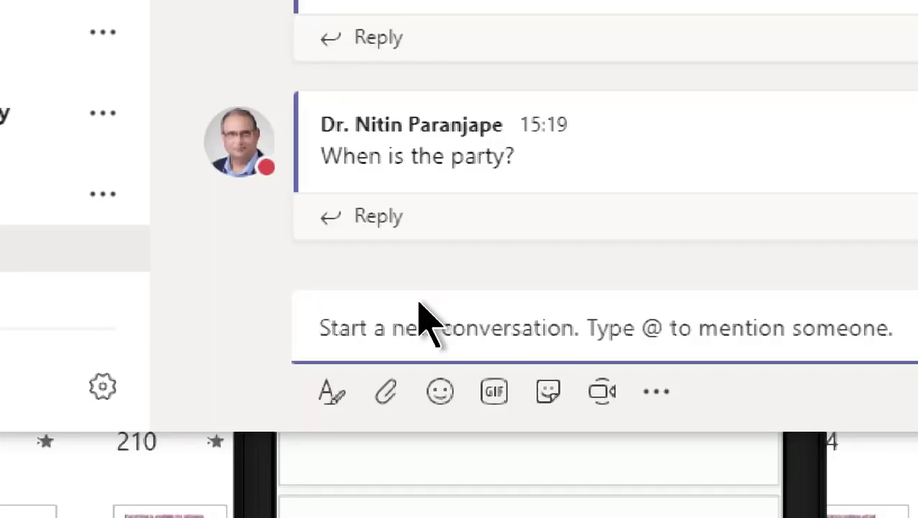
Post "What is the budget?" as another conversation in the General channel, mentioning Boss at the end.
{"action": "type", "text": "Whas"}
{"action": "key", "text": "BackSpace"}
{"action": "type", "text": "t is the bud"}
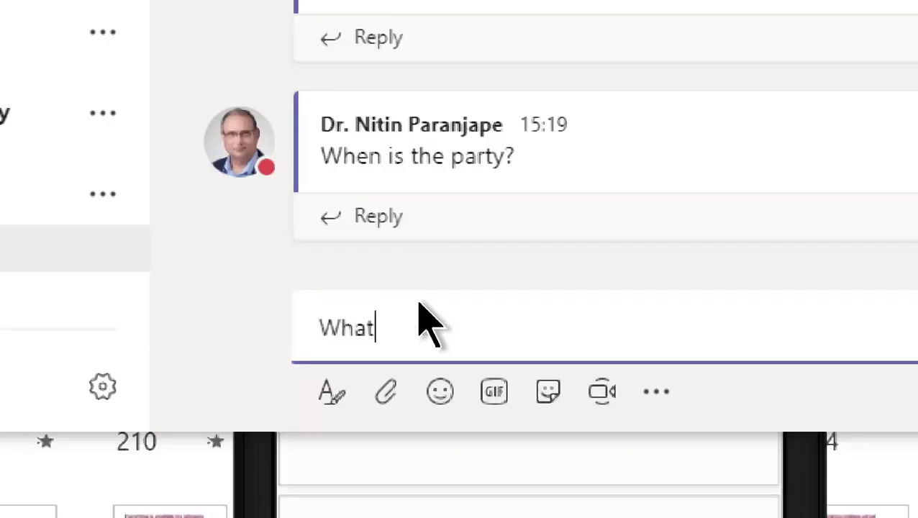
{"action": "type", "text": "get?"}
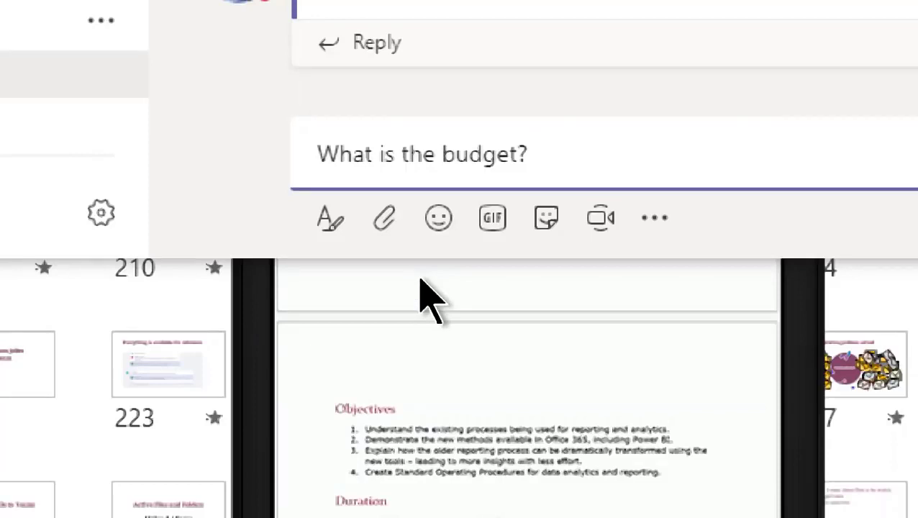
{"action": "type", "text": "@"}
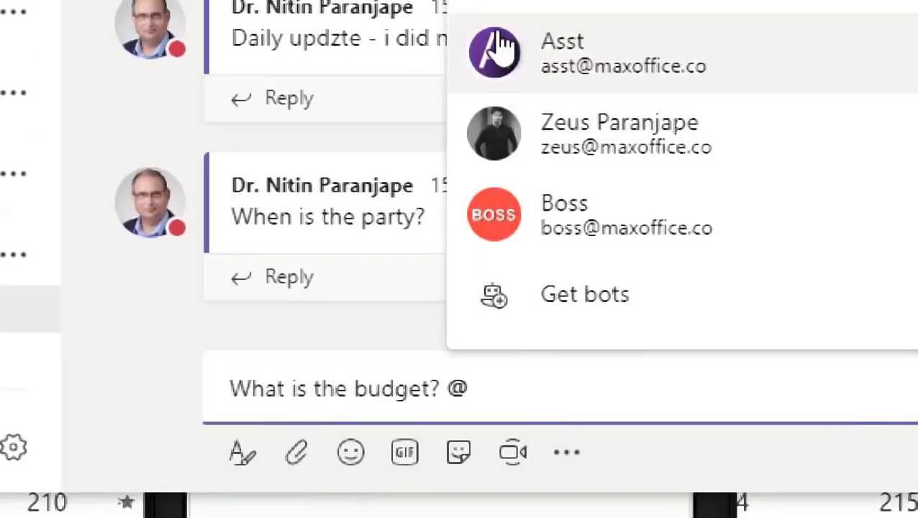
{"action": "left_click", "coordinate": [533, 243]}
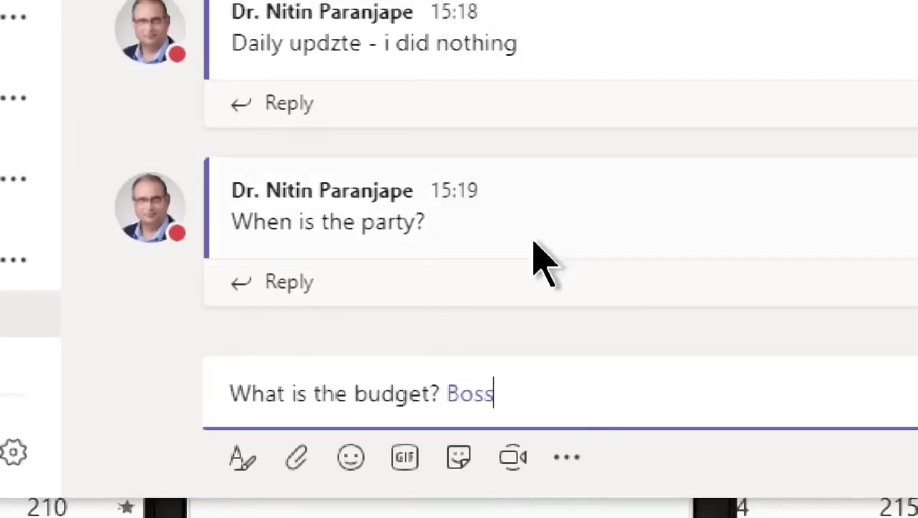
{"action": "key", "text": "Return"}
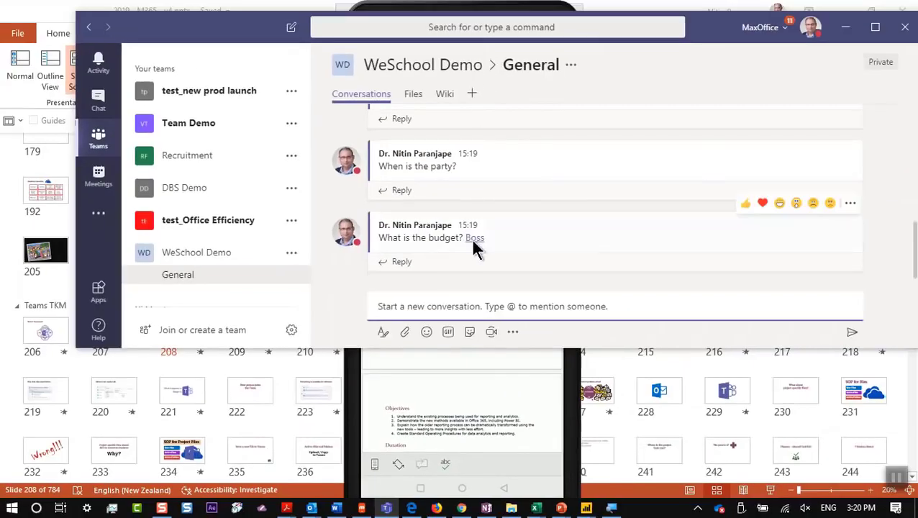
Switch to Mobizen and reconnect the phone mirroring over USB, dismissing the alerts and entering the account password again.
{"action": "mouse_move", "coordinate": [471, 475]}
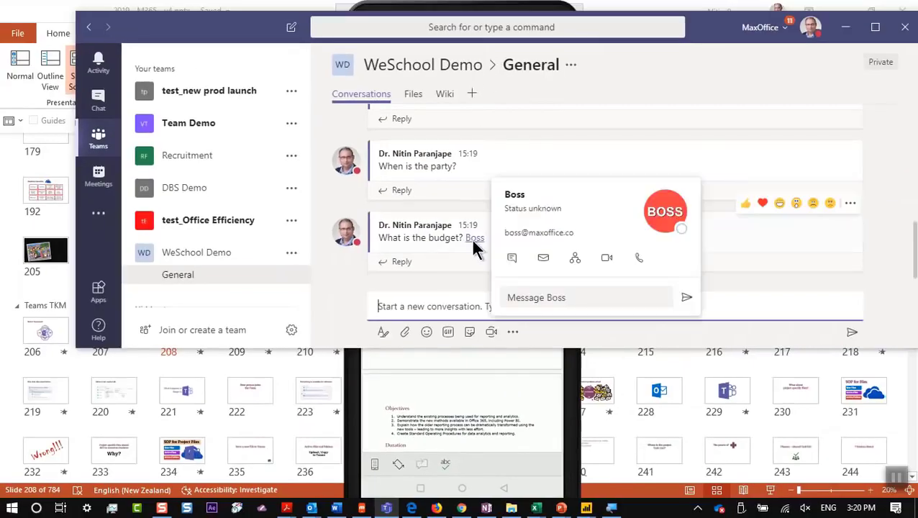
{"action": "left_click", "coordinate": [469, 428]}
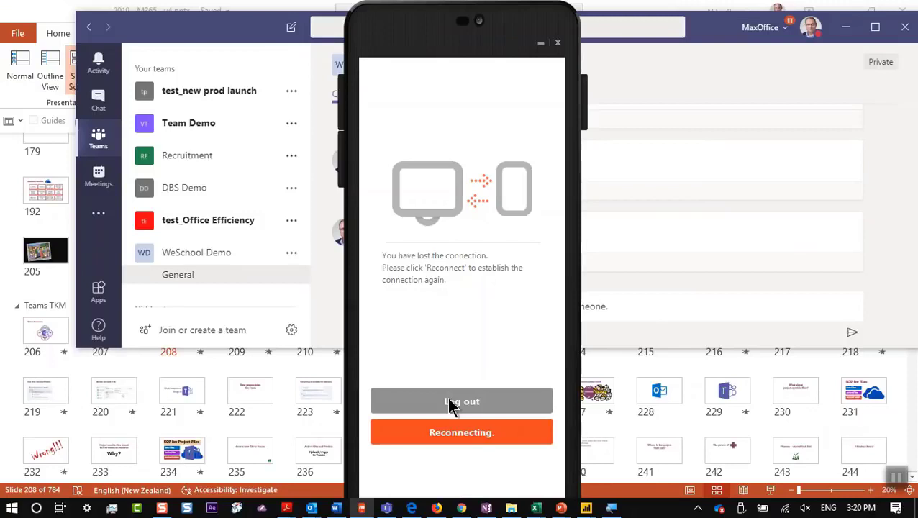
{"action": "left_click", "coordinate": [457, 437]}
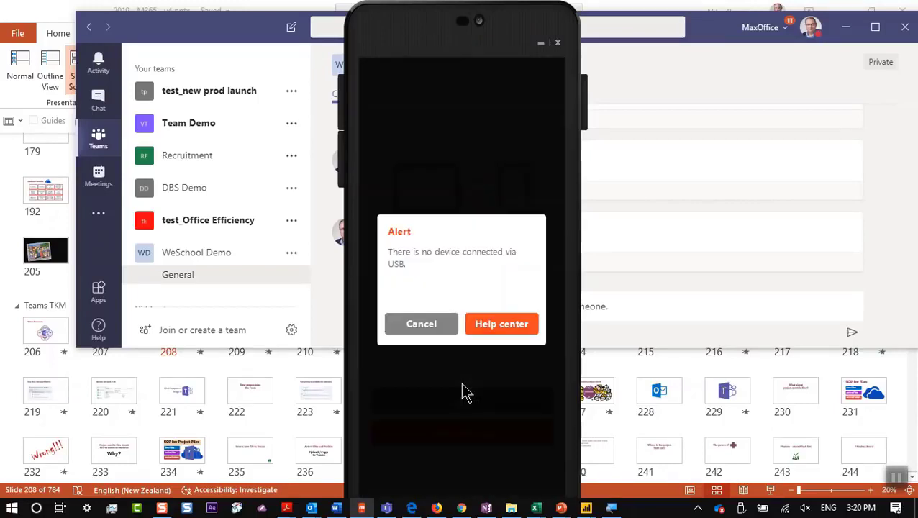
{"action": "left_click", "coordinate": [428, 333]}
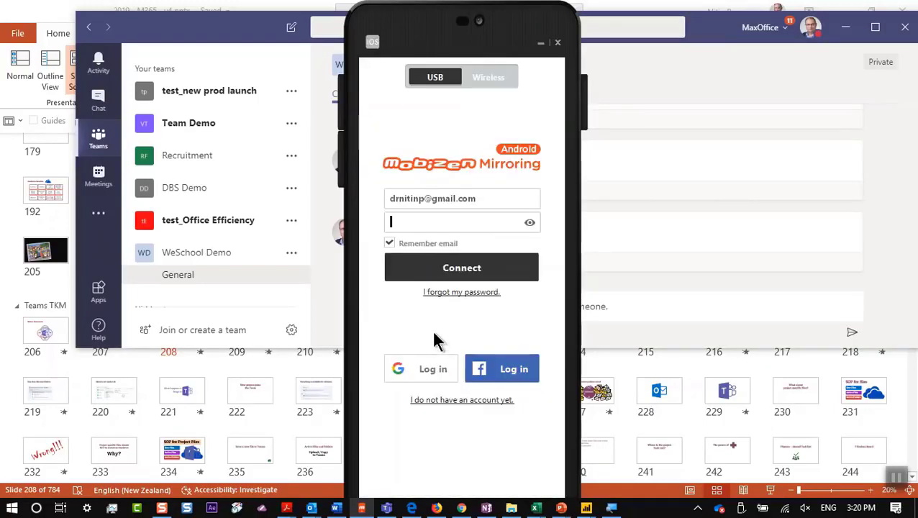
{"action": "type", "text": "***********"}
{"action": "key", "text": "Return"}
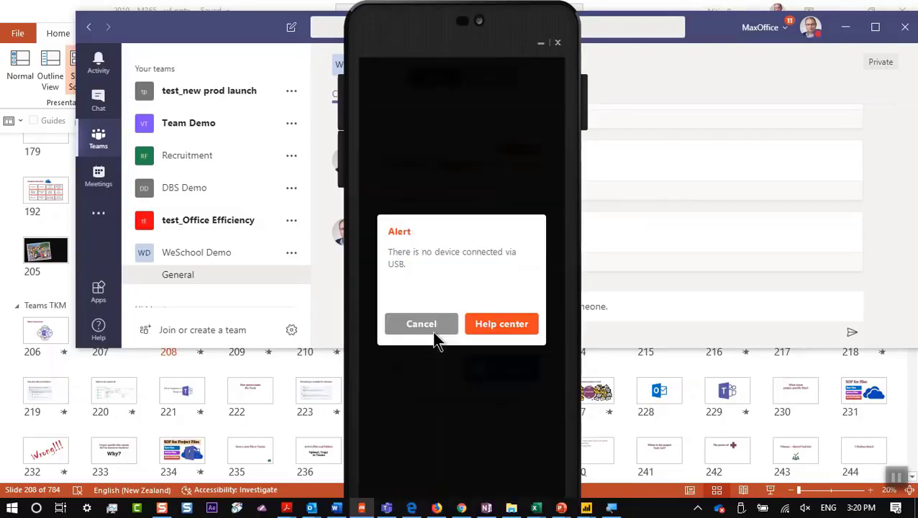
{"action": "left_click", "coordinate": [434, 333]}
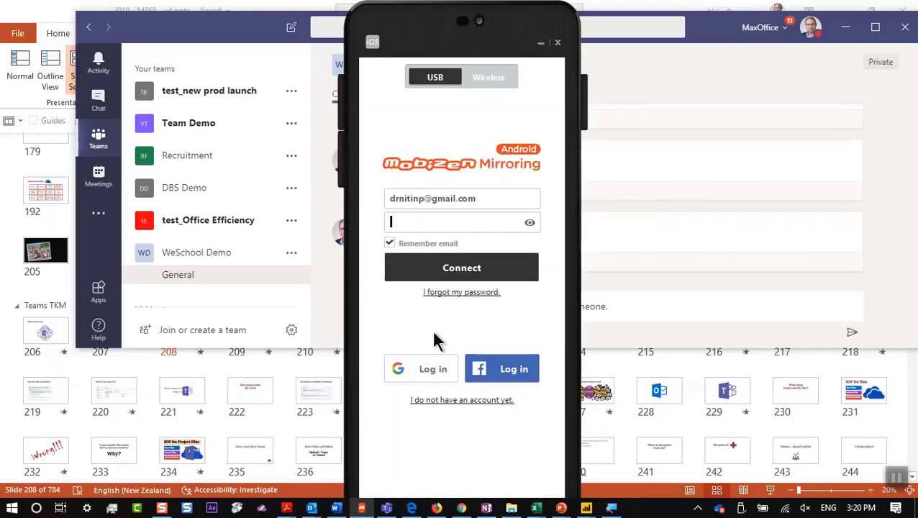
{"action": "type", "text": "**********"}
{"action": "key", "text": "Return"}
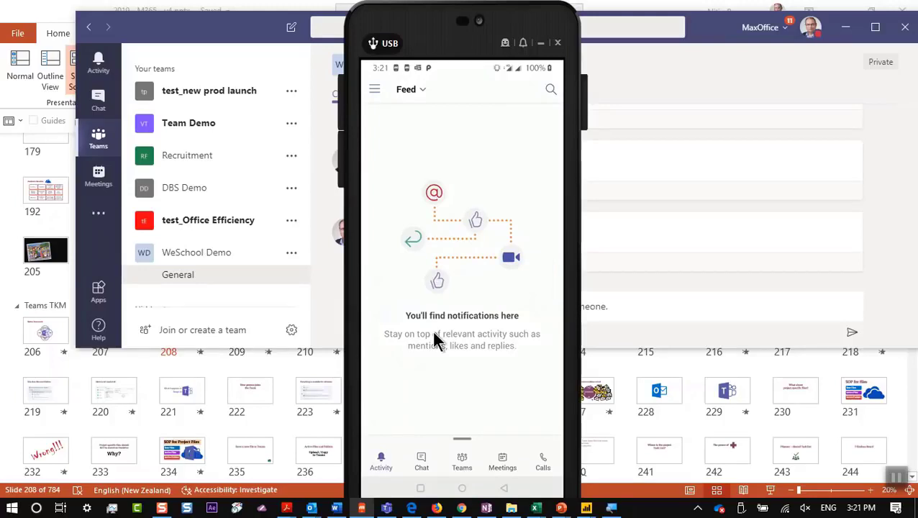
Open the General channel of WeSchool Demo in the mirrored phone's Teams app.
{"action": "scroll", "coordinate": [433, 338], "scroll_direction": "down", "scroll_amount": 5}
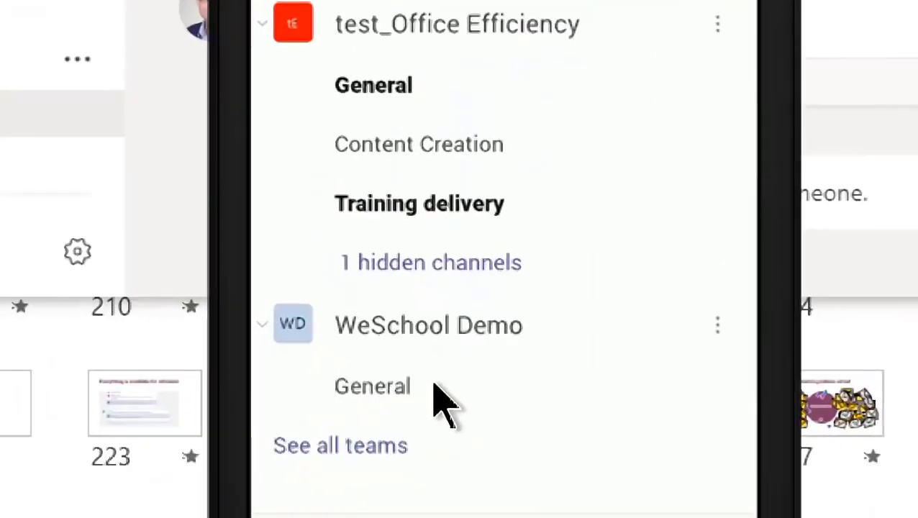
{"action": "scroll", "coordinate": [442, 406], "scroll_direction": "up", "scroll_amount": 1}
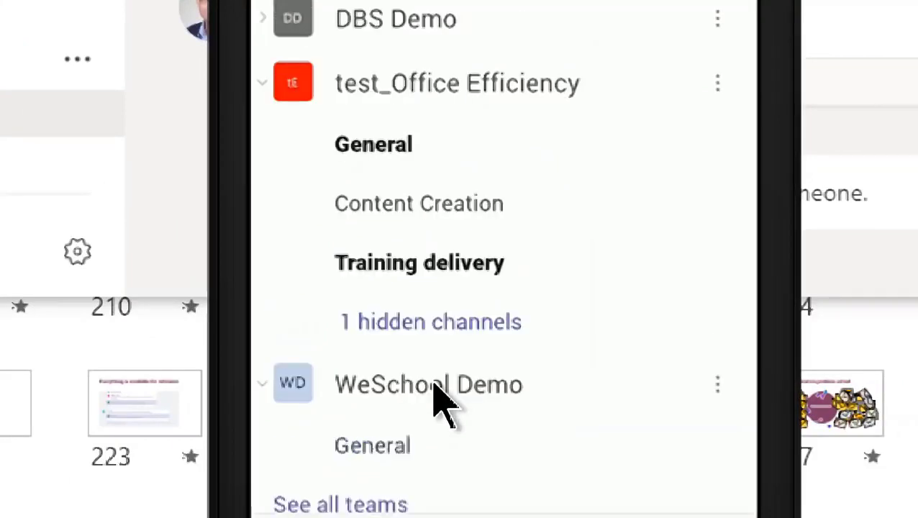
{"action": "left_click", "coordinate": [435, 392]}
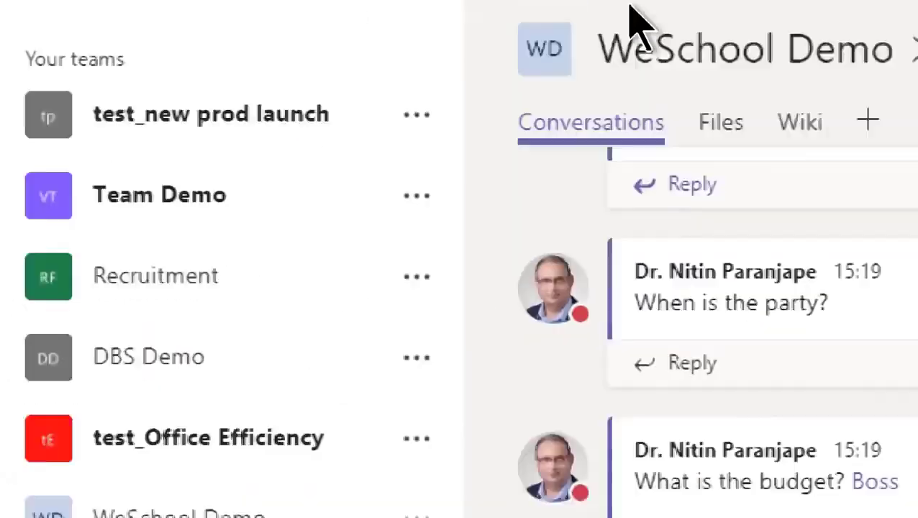
View the one-to-one chat with Boss in desktop Teams and return to WeSchool Demo's General channel.
{"action": "left_click", "coordinate": [123, 232]}
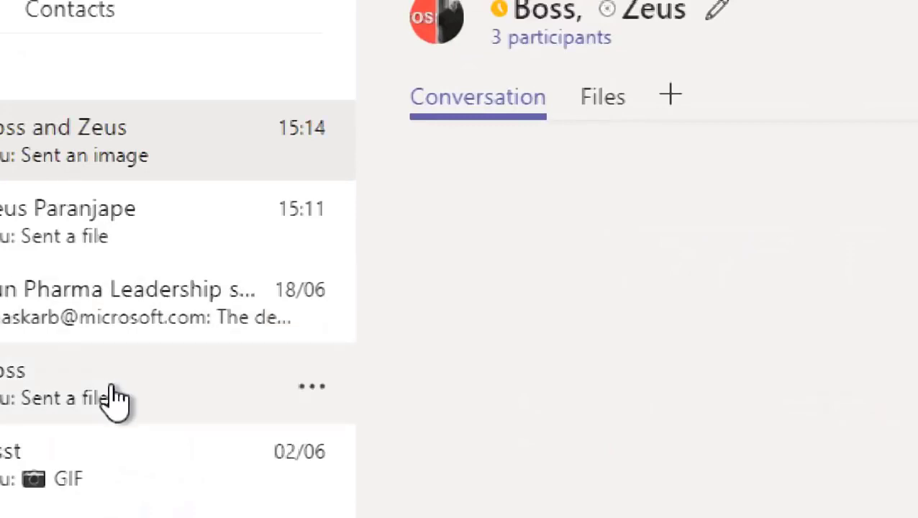
{"action": "left_click", "coordinate": [115, 399]}
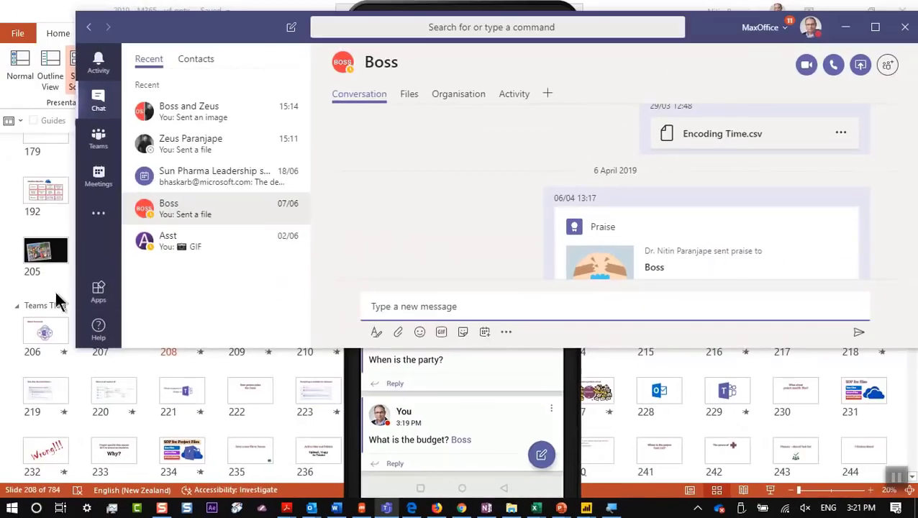
{"action": "left_click", "coordinate": [95, 147]}
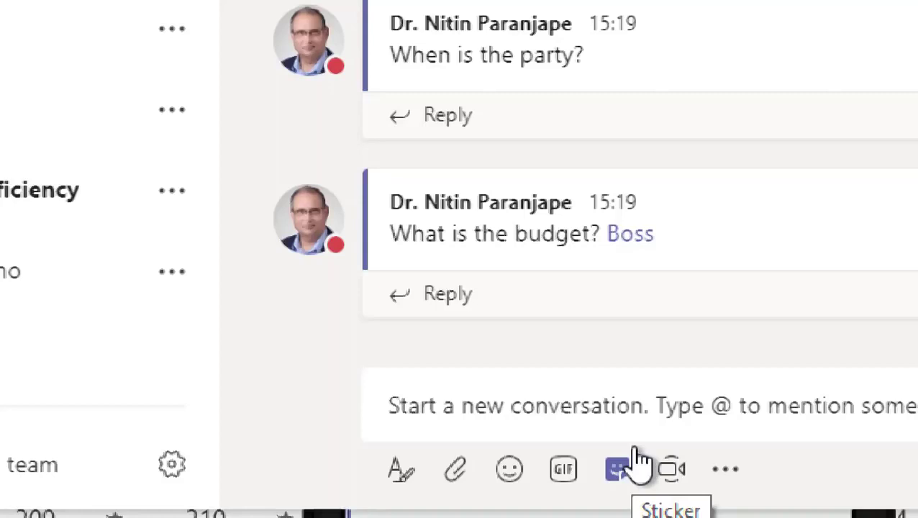
{"action": "left_click", "coordinate": [601, 400]}
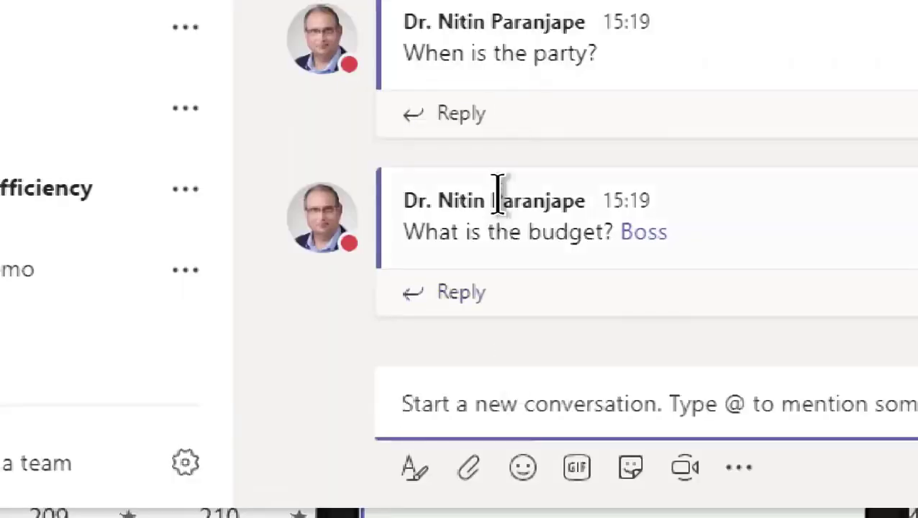
Reply "2 mill" within the thread of the budget question addressed to Boss.
{"action": "left_click", "coordinate": [466, 121]}
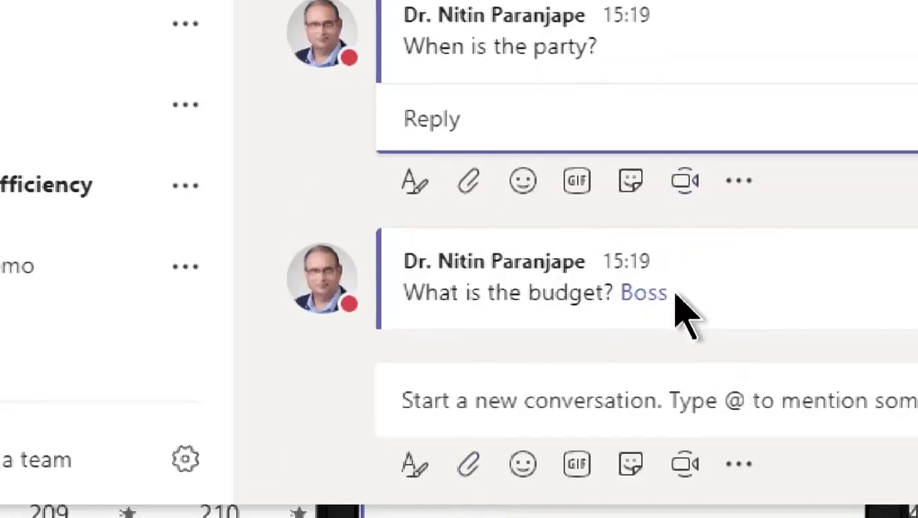
{"action": "scroll", "coordinate": [612, 295], "scroll_direction": "down", "scroll_amount": 1}
{"action": "left_click", "coordinate": [463, 302]}
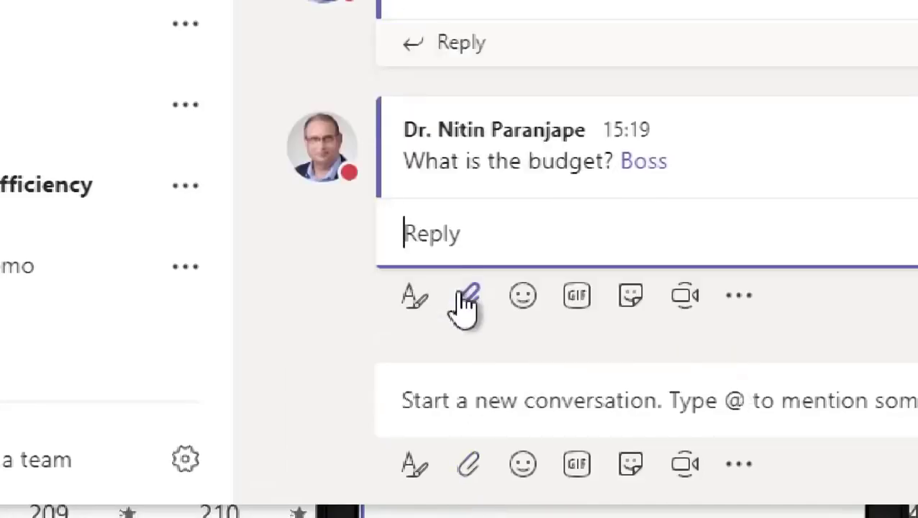
{"action": "type", "text": "2 mill"}
{"action": "key", "text": "Return"}
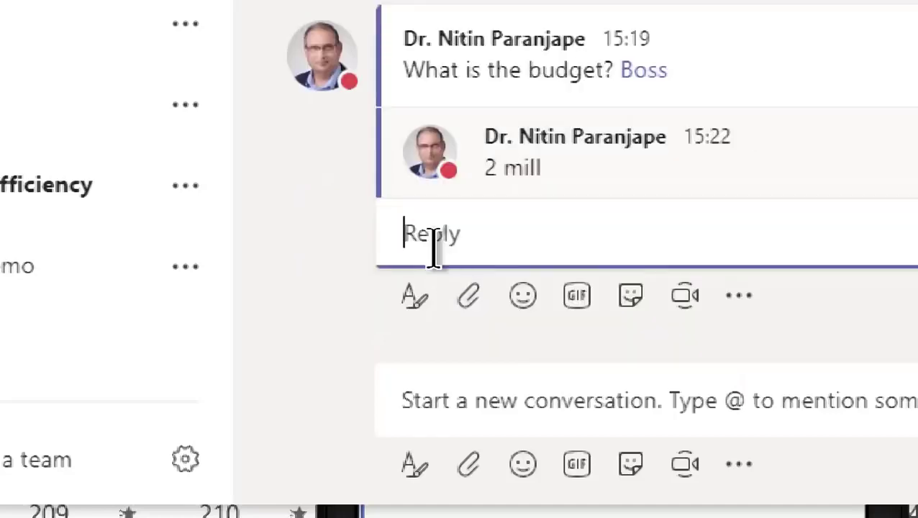
Add the replies "not enough" and "do you want to stay in the company" to the budget thread.
{"action": "type", "text": "not enough"}
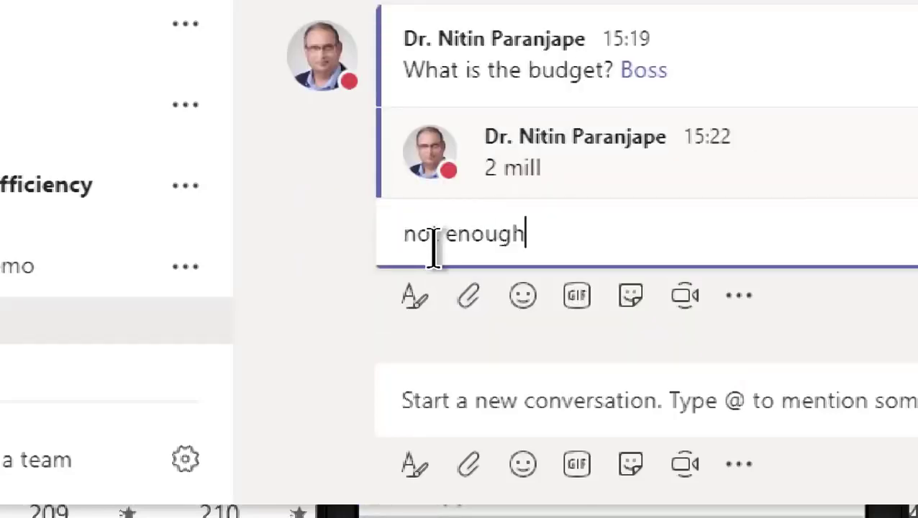
{"action": "key", "text": "Return"}
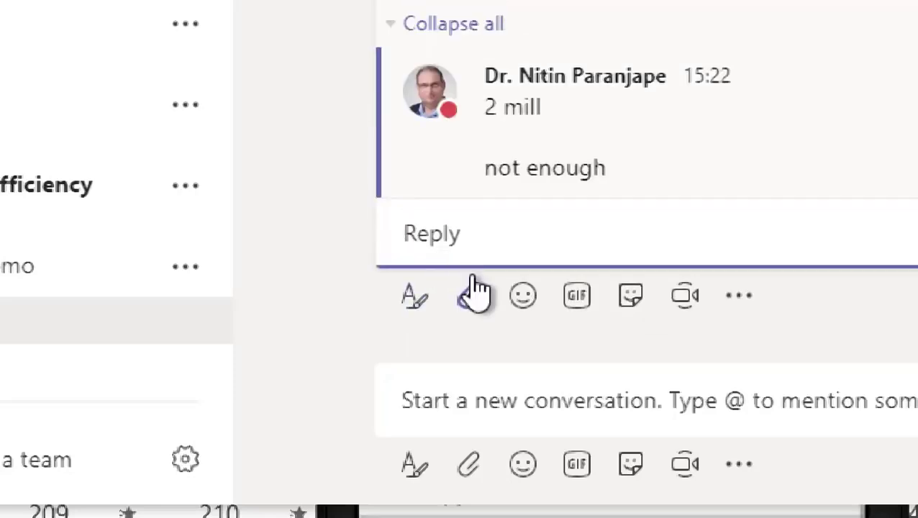
{"action": "type", "text": "do yo"}
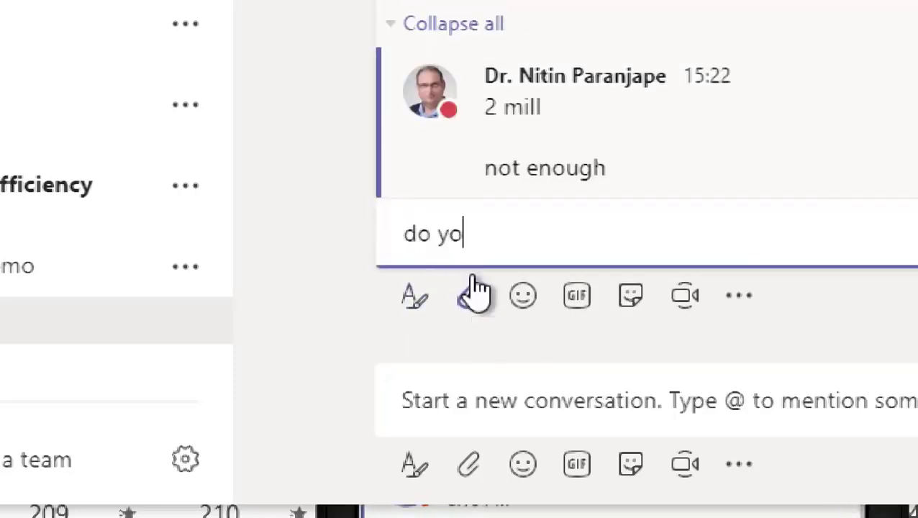
{"action": "type", "text": "u want to stay in the company"}
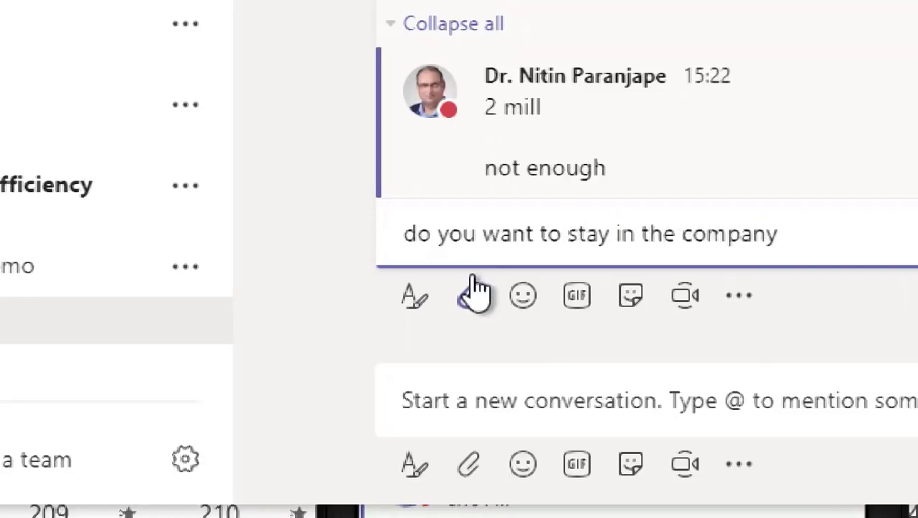
{"action": "type", "text": "/"}
{"action": "key", "text": "BackSpace"}
{"action": "key", "text": "Return"}
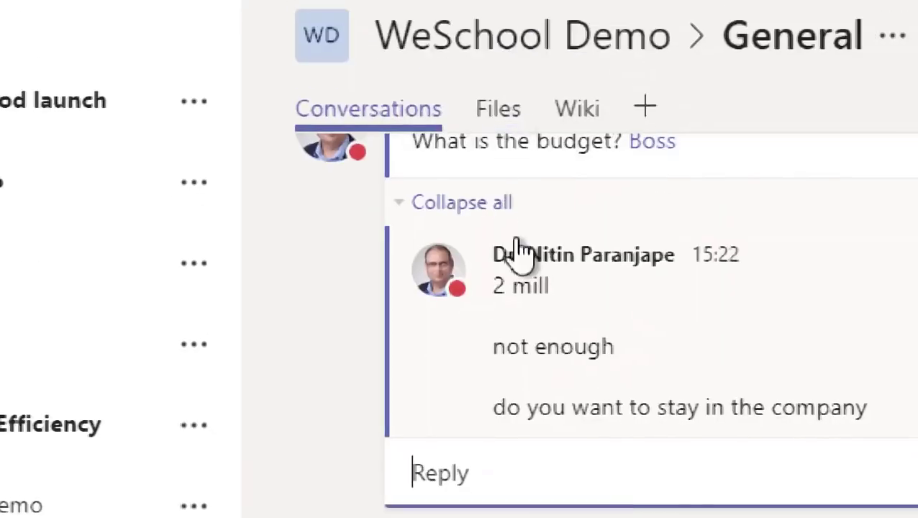
Collapse all replies under the budget question.
{"action": "scroll", "coordinate": [526, 266], "scroll_direction": "up", "scroll_amount": 5}
{"action": "scroll", "coordinate": [518, 320], "scroll_direction": "down", "scroll_amount": 2}
{"action": "left_click", "coordinate": [503, 366]}
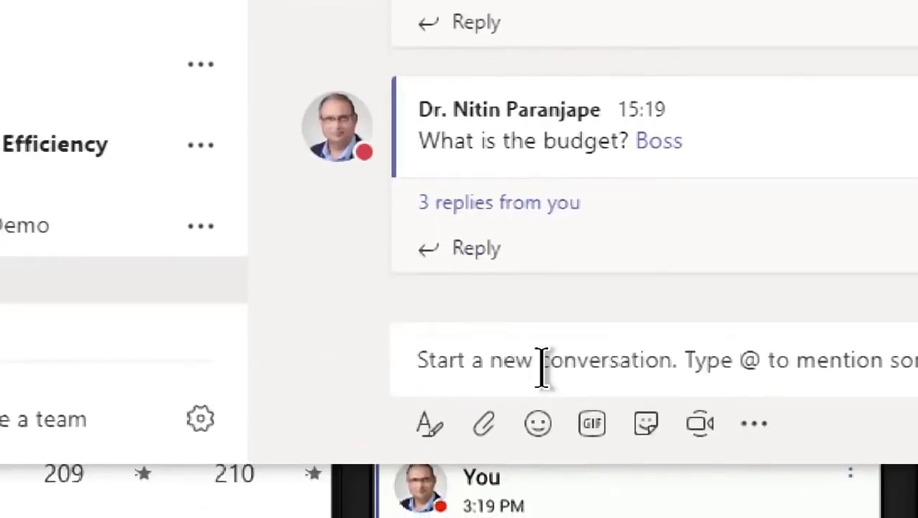
Switch to the 15 person team page in OneNote, append "- Teams" to Communicate and add a dash after Files.
{"action": "left_click", "coordinate": [543, 366]}
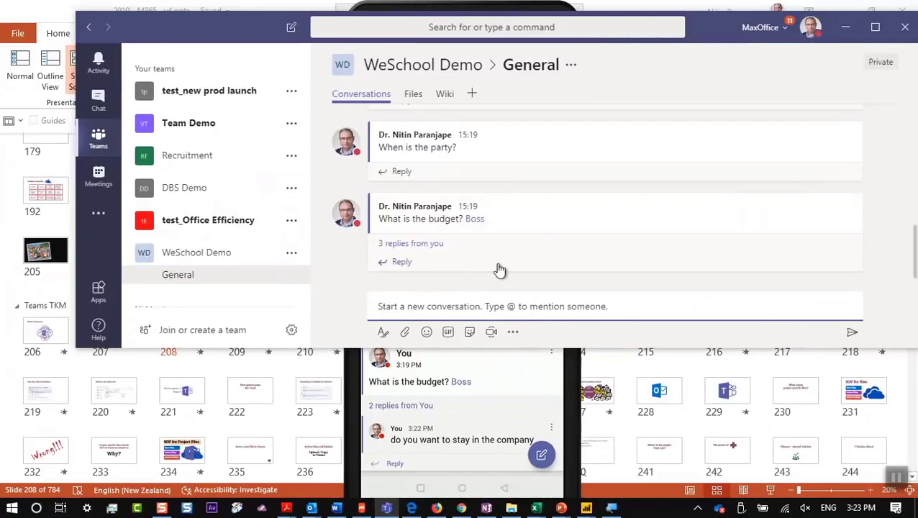
{"action": "key", "text": "alt+Tab"}
{"action": "key", "text": "alt+Tab"}
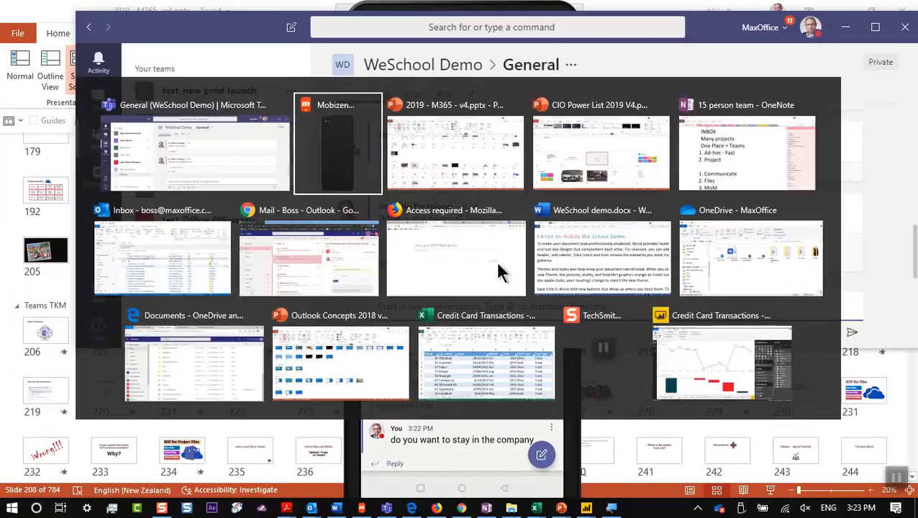
{"action": "key", "text": "alt+Tab"}
{"action": "key", "text": "alt+Tab"}
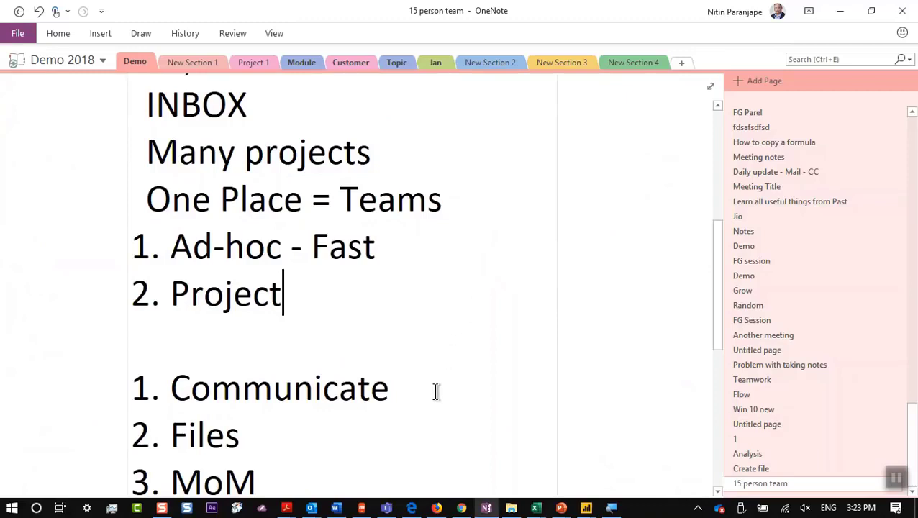
{"action": "type", "text": "- Teams"}
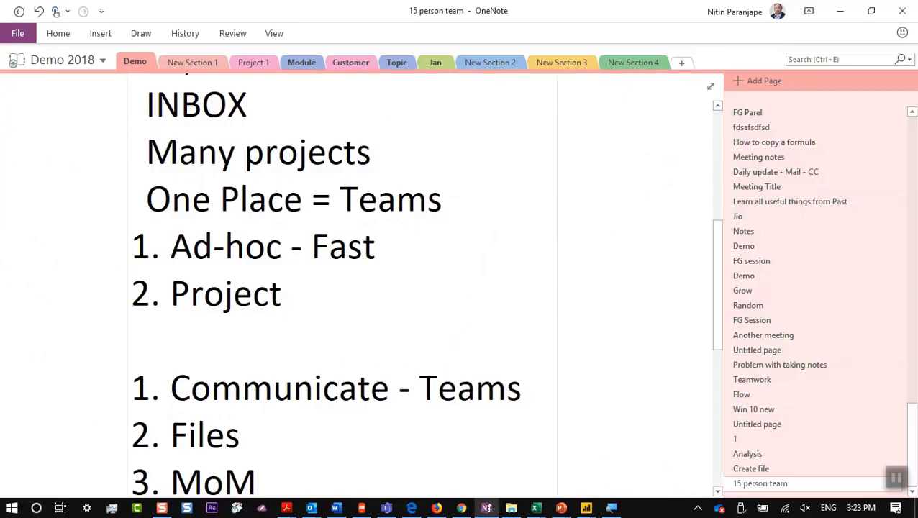
{"action": "scroll", "coordinate": [424, 261], "scroll_direction": "down", "scroll_amount": 3}
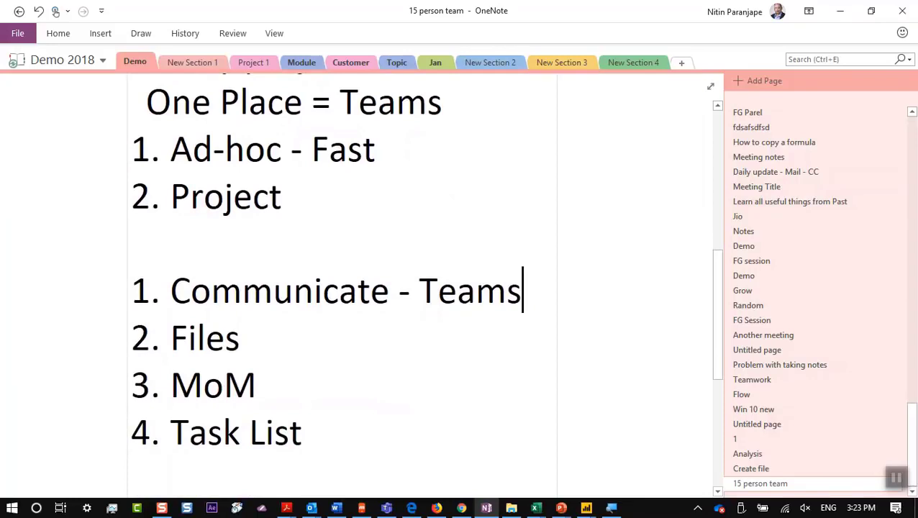
{"action": "key", "text": "Down"}
{"action": "type", "text": "-"}
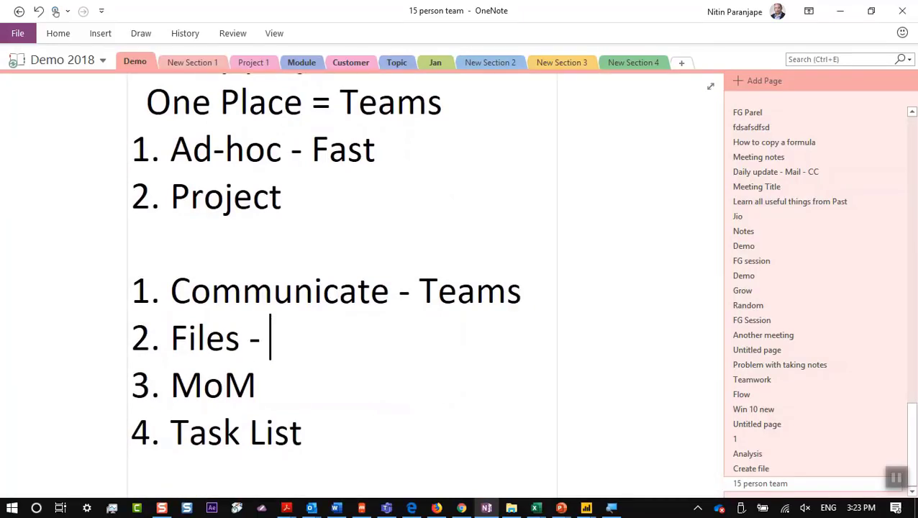
Switch to the 2019 - M365 - v4 presentation, show slide 231 "SOP for files" full screen and end the show.
{"action": "key", "text": "alt+Tab"}
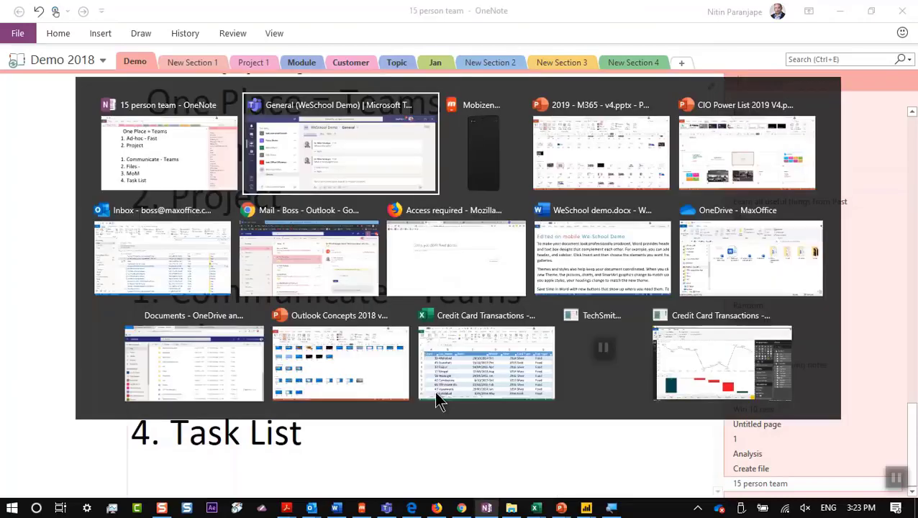
{"action": "key", "text": "Tab"}
{"action": "key", "text": "Tab"}
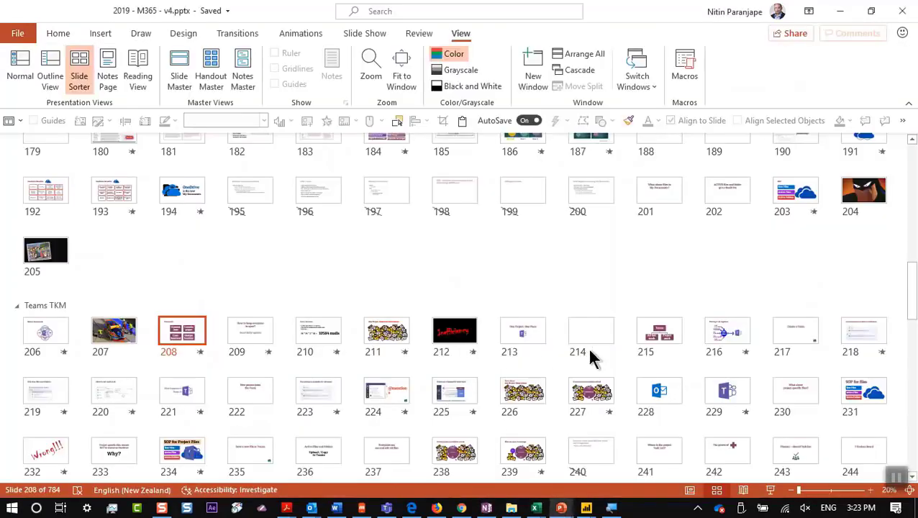
{"action": "left_click", "coordinate": [883, 397]}
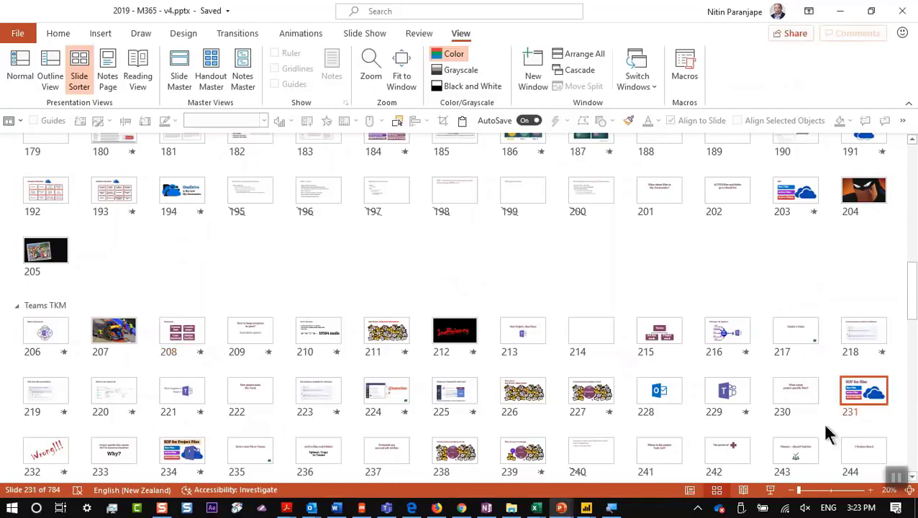
{"action": "left_click", "coordinate": [770, 490]}
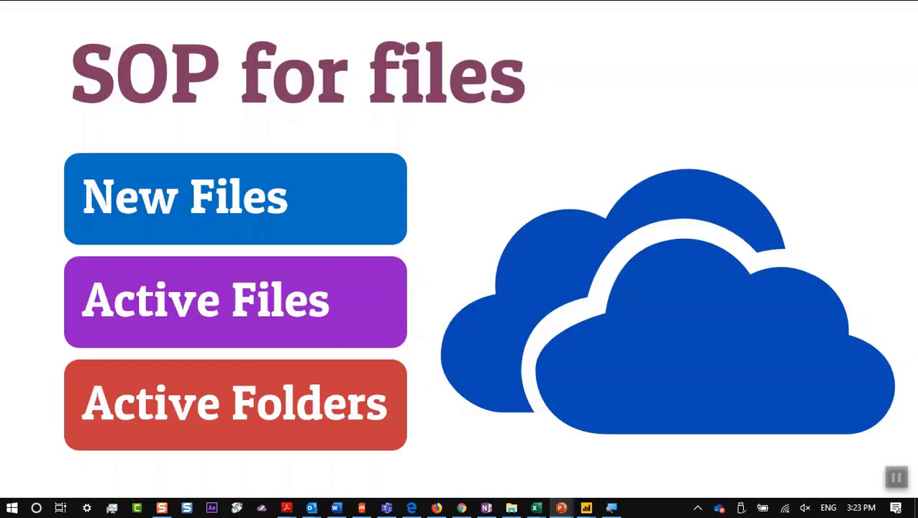
{"action": "key", "text": "Escape"}
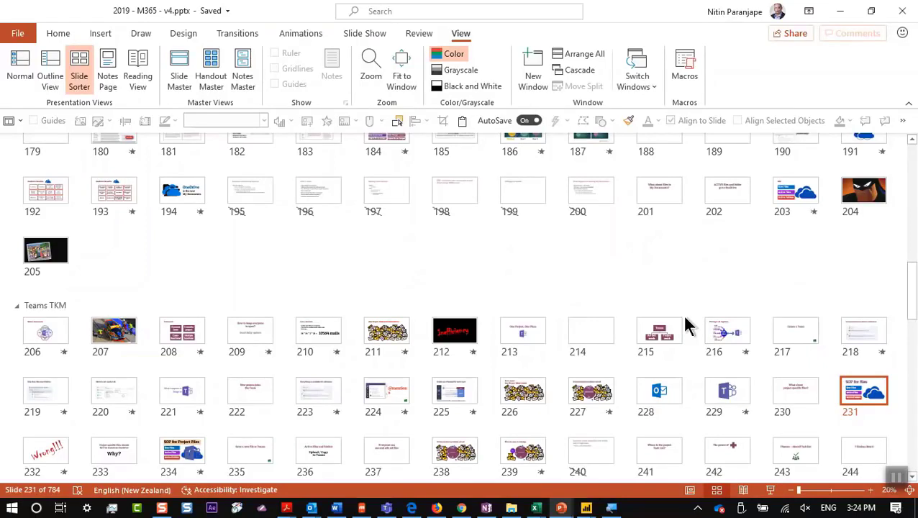
Switch to Microsoft Teams, view the recent chats and return to the list of teams.
{"action": "key", "text": "alt+Tab"}
{"action": "key", "text": "alt+Tab"}
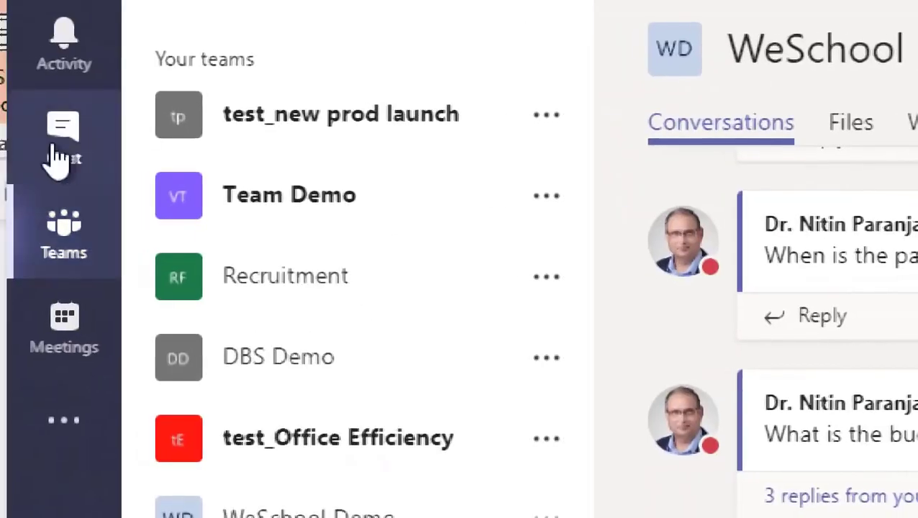
{"action": "left_click", "coordinate": [59, 153]}
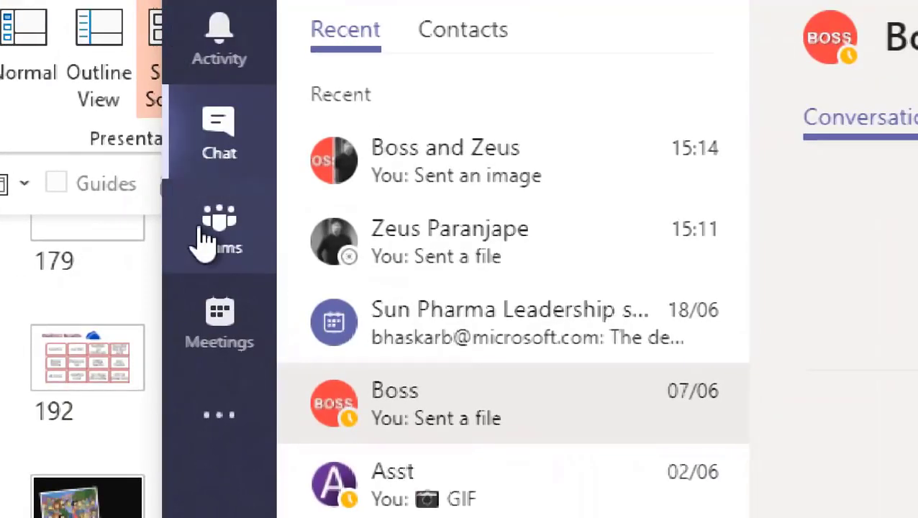
{"action": "left_click", "coordinate": [205, 232]}
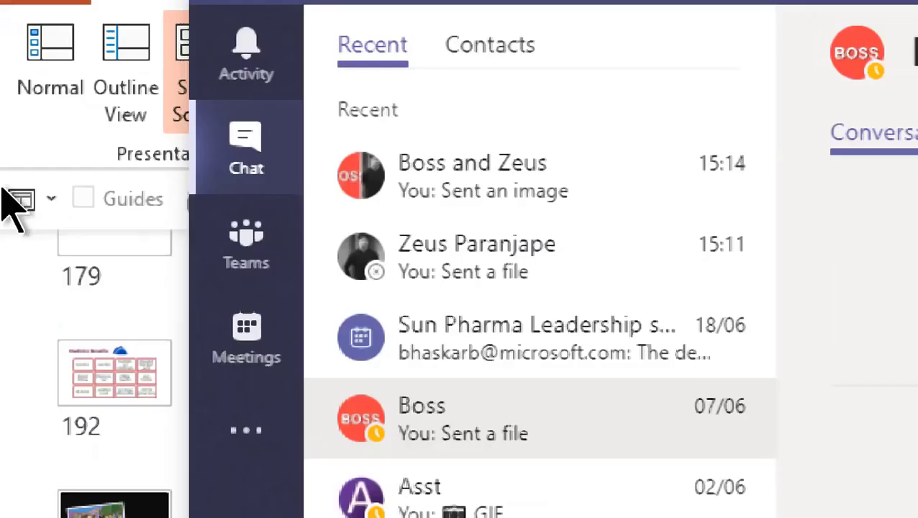
{"action": "left_click", "coordinate": [218, 266]}
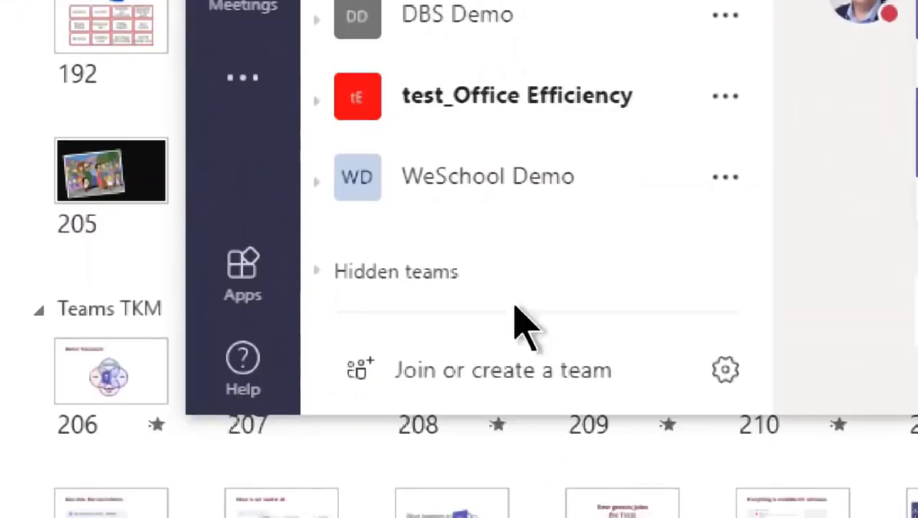
Move the WeSchool Demo team to the start of the teams list and expand its channels.
{"action": "left_click_drag", "start_coordinate": [504, 188], "coordinate": [439, 0]}
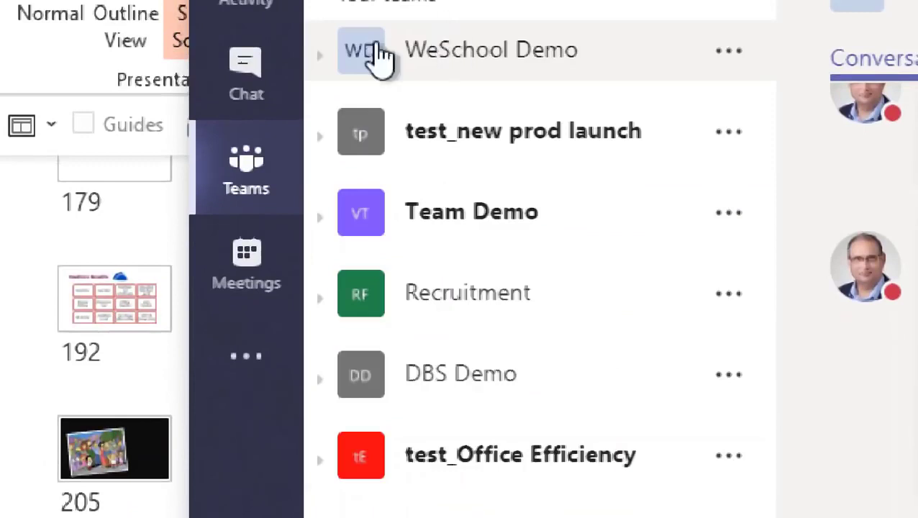
{"action": "left_click", "coordinate": [321, 56]}
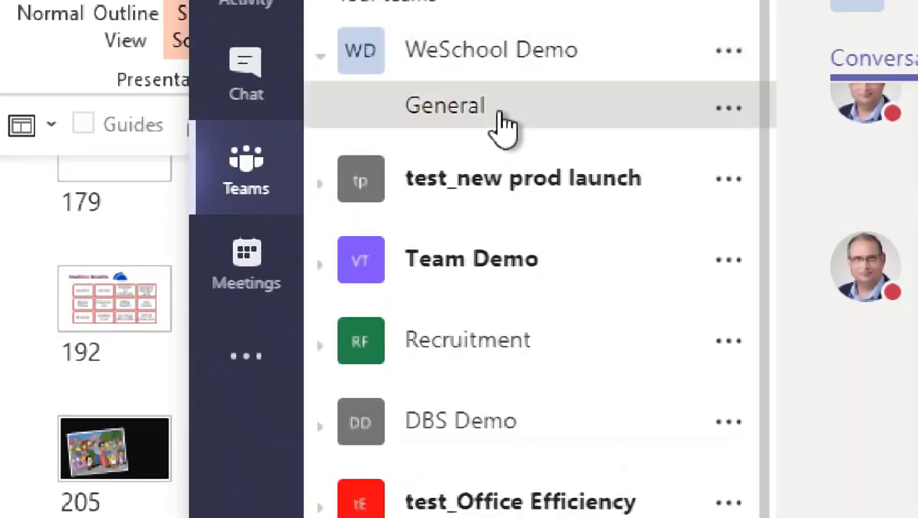
{"action": "left_click", "coordinate": [652, 106]}
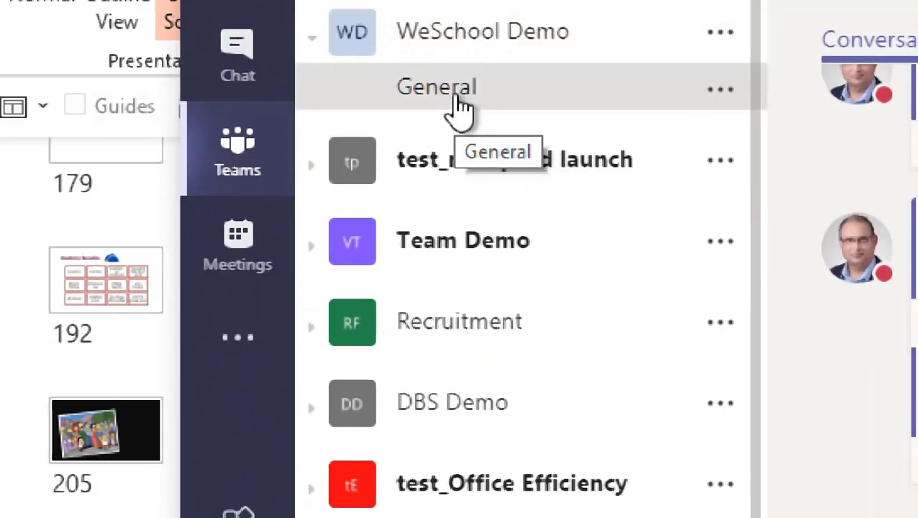
Expand Team Demo to view its channels, and collapse and re-expand WeSchool Demo.
{"action": "left_click", "coordinate": [313, 241]}
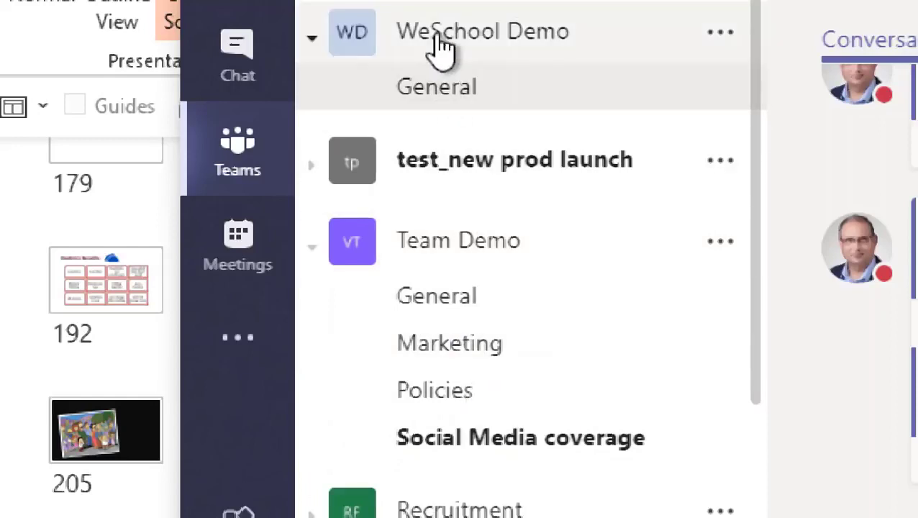
{"action": "left_click", "coordinate": [481, 41]}
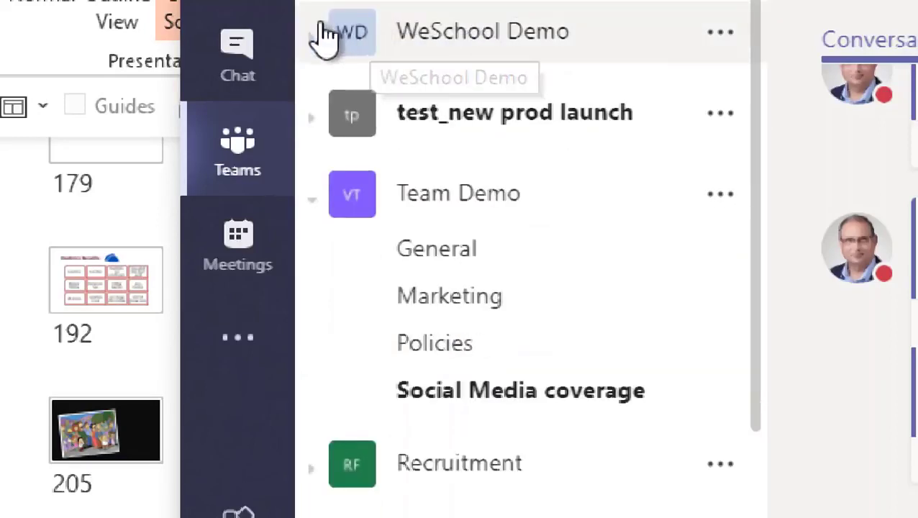
{"action": "left_click", "coordinate": [322, 37]}
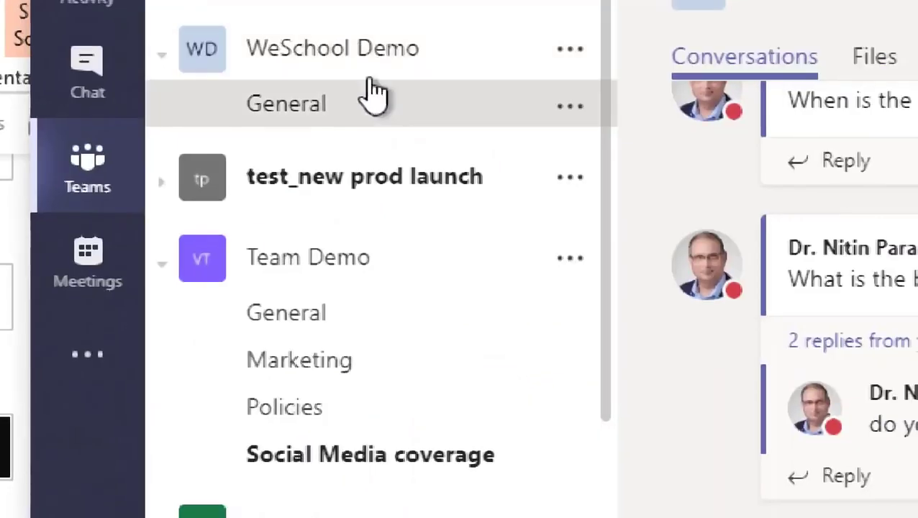
Add a channel named "Collaterals" to the WeSchool Demo team.
{"action": "left_click", "coordinate": [582, 50]}
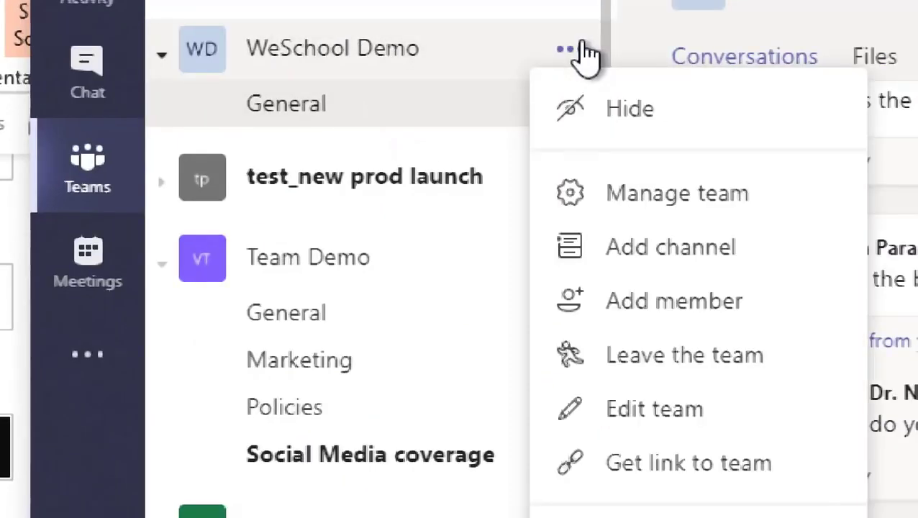
{"action": "left_click", "coordinate": [676, 248]}
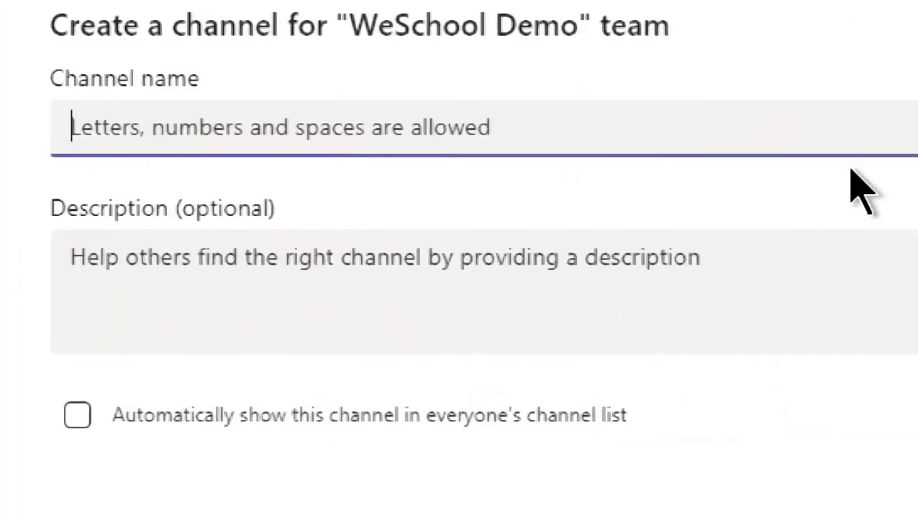
{"action": "type", "text": "C"}
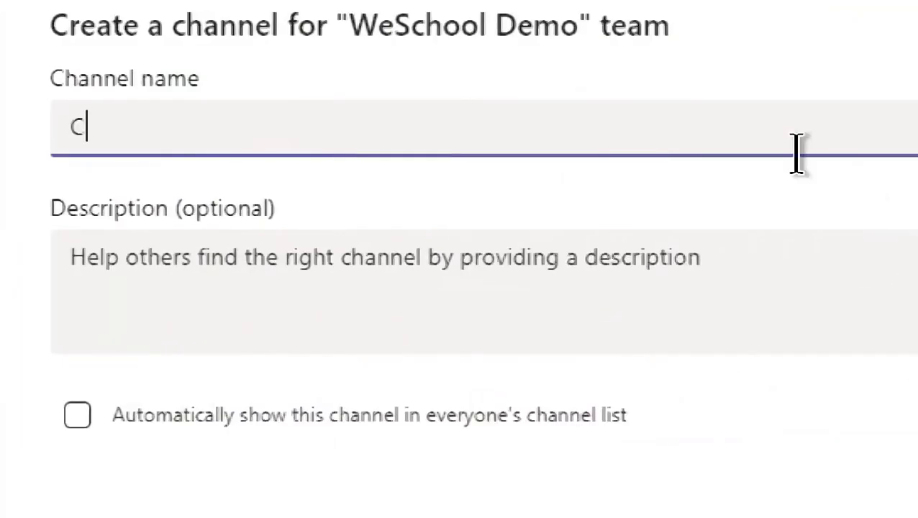
{"action": "type", "text": "ollaterla"}
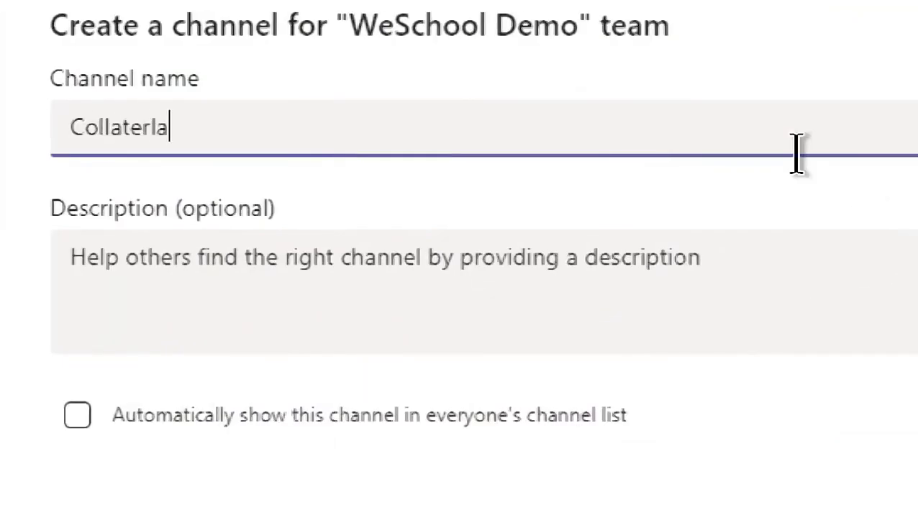
{"action": "key", "text": "BackSpace"}
{"action": "type", "text": "als"}
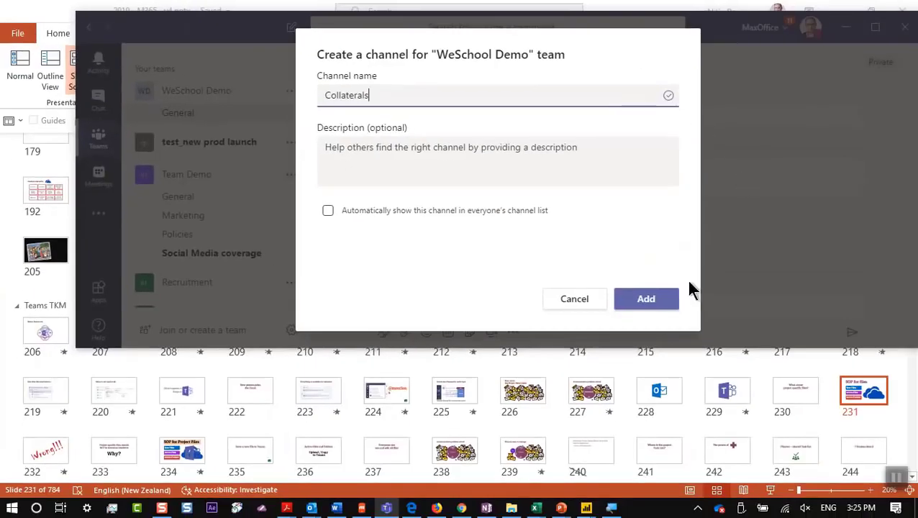
{"action": "left_click", "coordinate": [630, 301]}
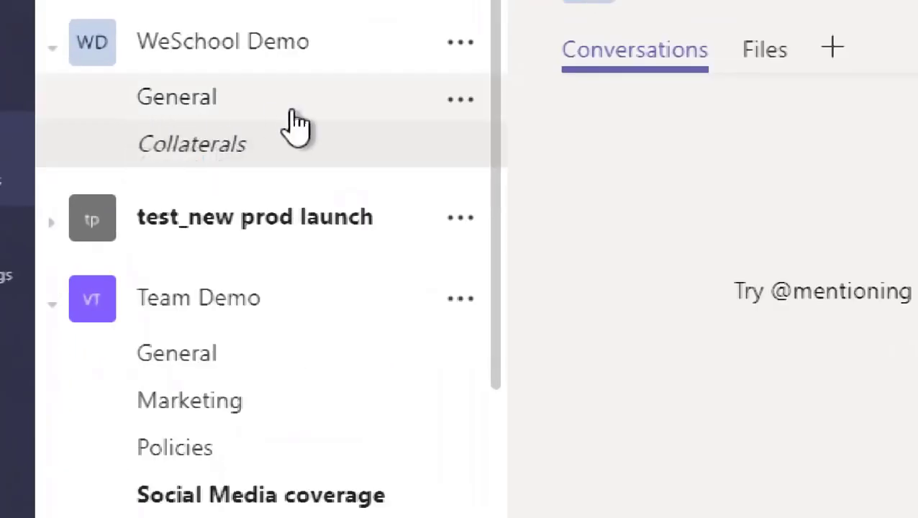
Add a second channel named "Event mgmt" to the WeSchool Demo team.
{"action": "left_click", "coordinate": [463, 50]}
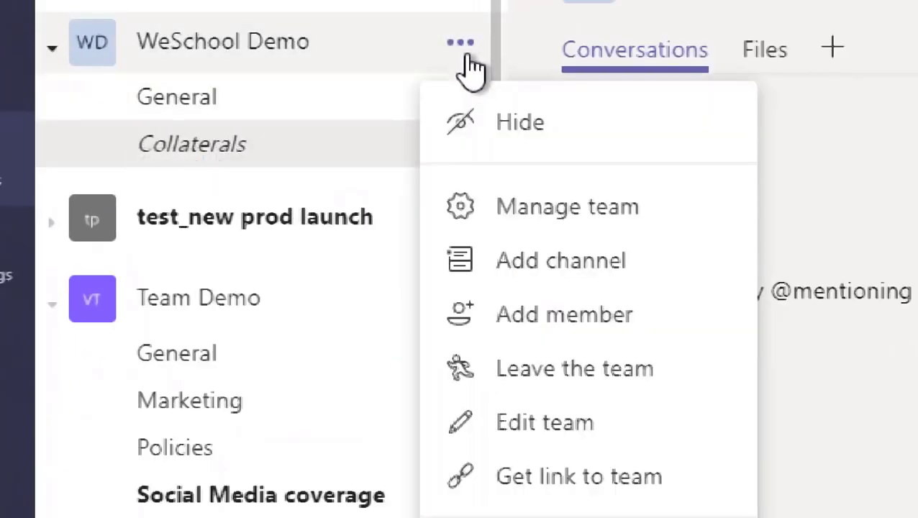
{"action": "left_click", "coordinate": [520, 263]}
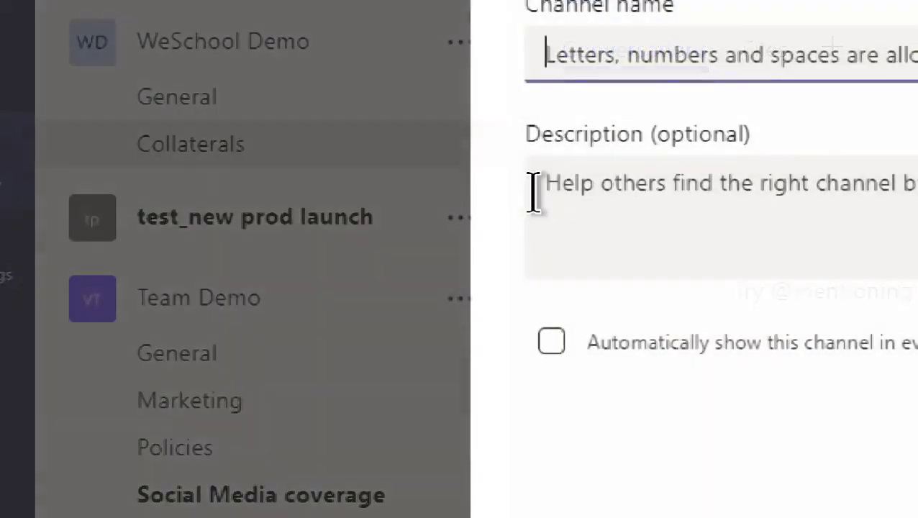
{"action": "type", "text": "Event m"}
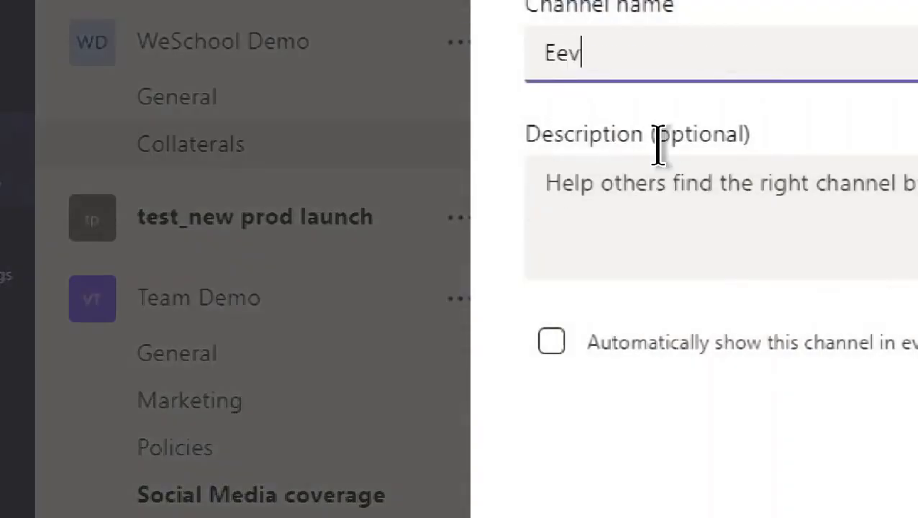
{"action": "type", "text": "gmt"}
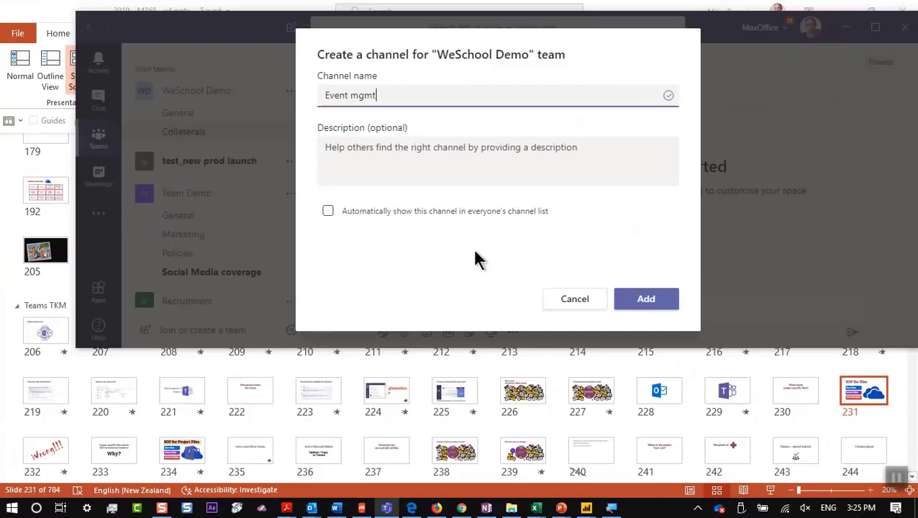
{"action": "left_click", "coordinate": [645, 299]}
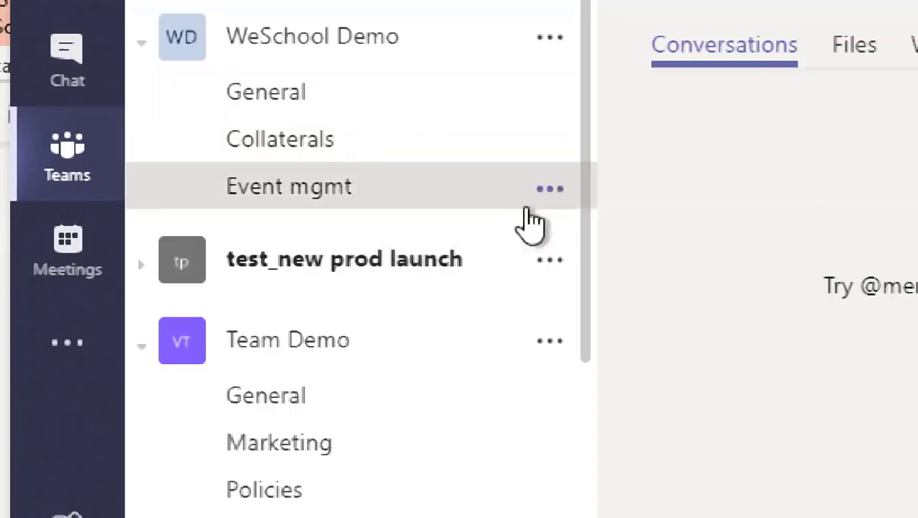
Follow the Event mgmt channel and open the conversations of WeSchool Demo's Collaterals channel.
{"action": "left_click", "coordinate": [565, 196]}
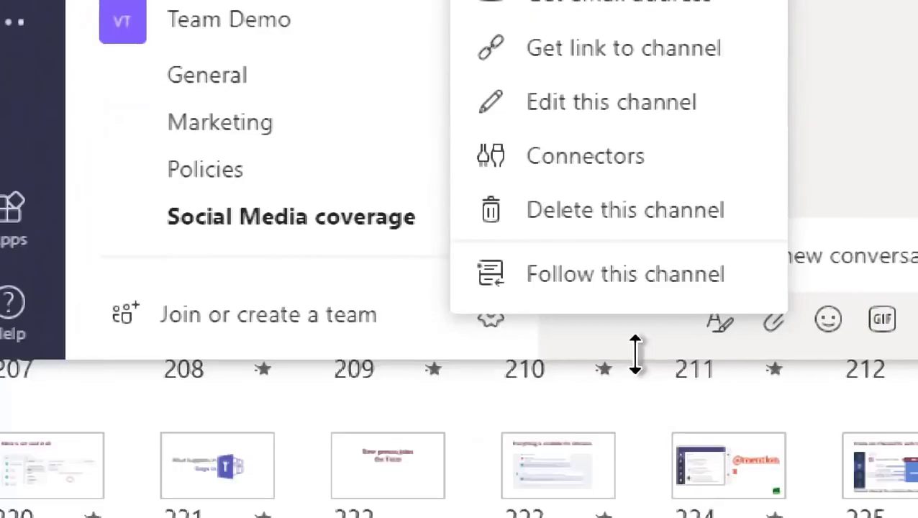
{"action": "left_click", "coordinate": [626, 284]}
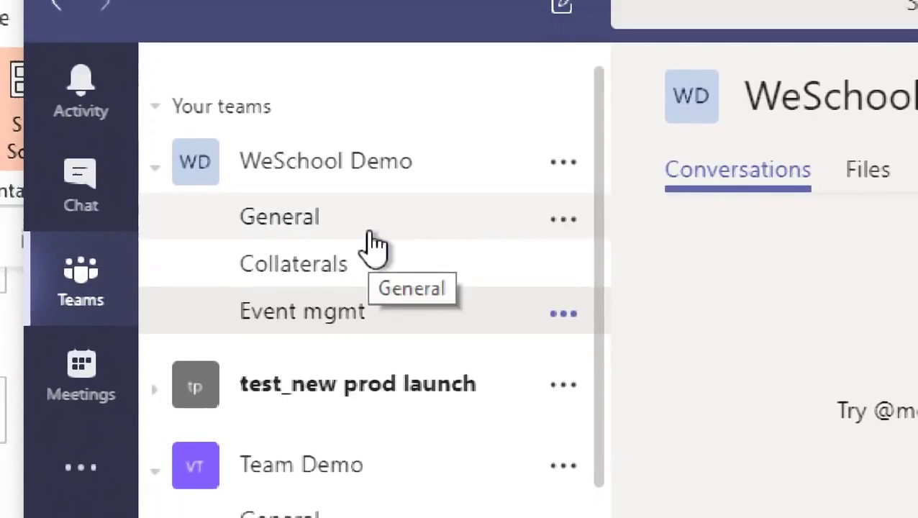
{"action": "left_click", "coordinate": [369, 249]}
{"action": "left_click", "coordinate": [357, 274]}
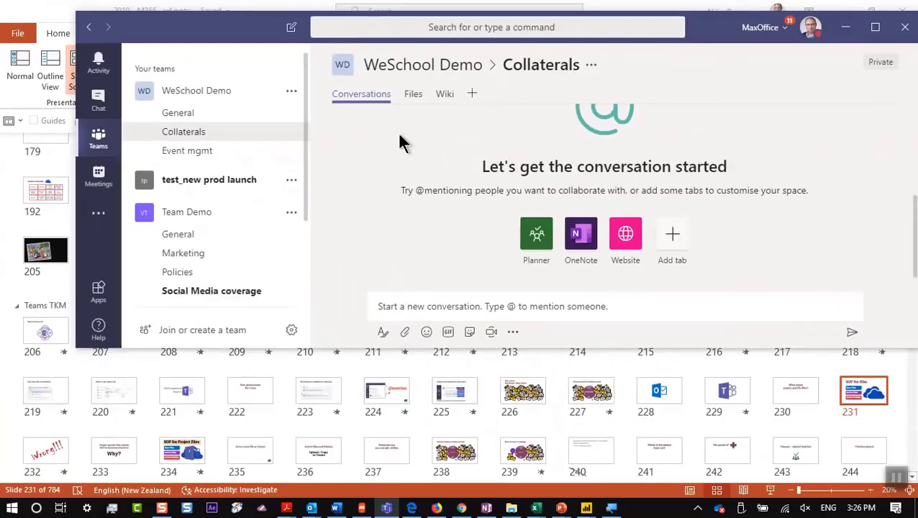
Switch to Excel's ff 2018.xlsx and create a new blank workbook.
{"action": "mouse_move", "coordinate": [535, 508]}
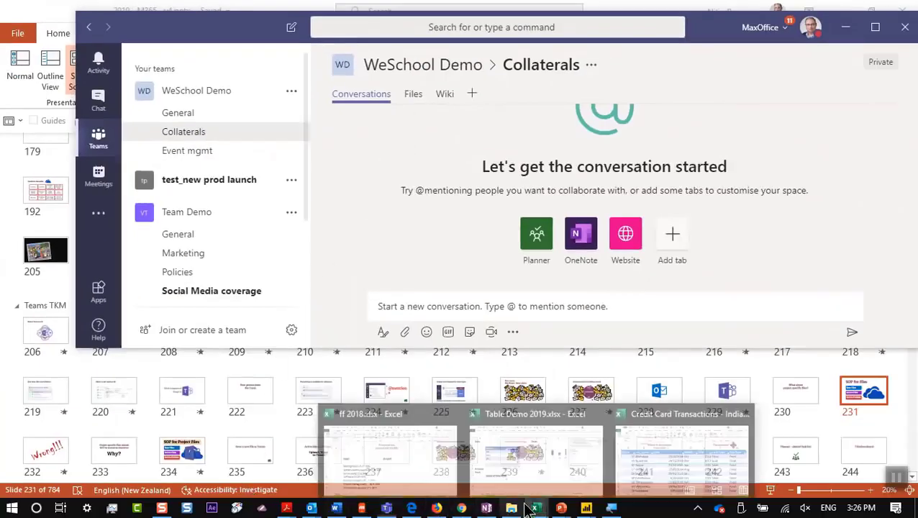
{"action": "left_click", "coordinate": [423, 430]}
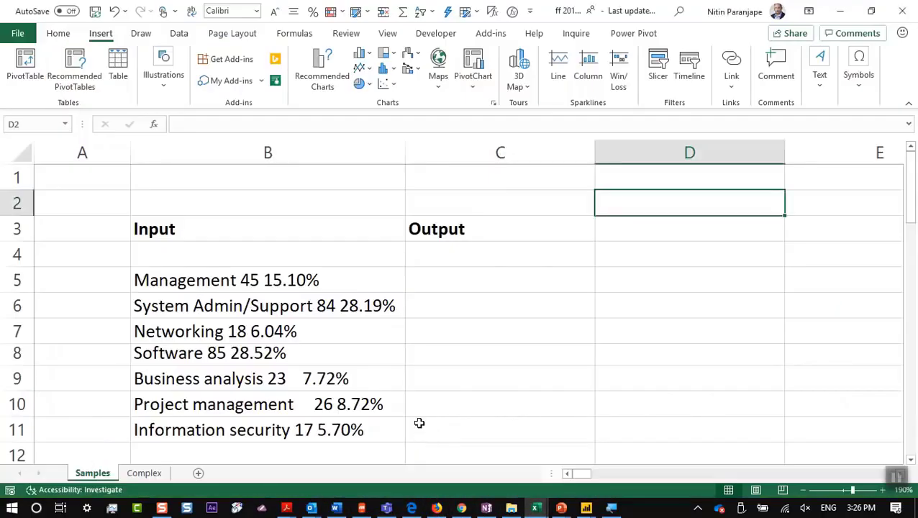
{"action": "key", "text": "ctrl+n"}
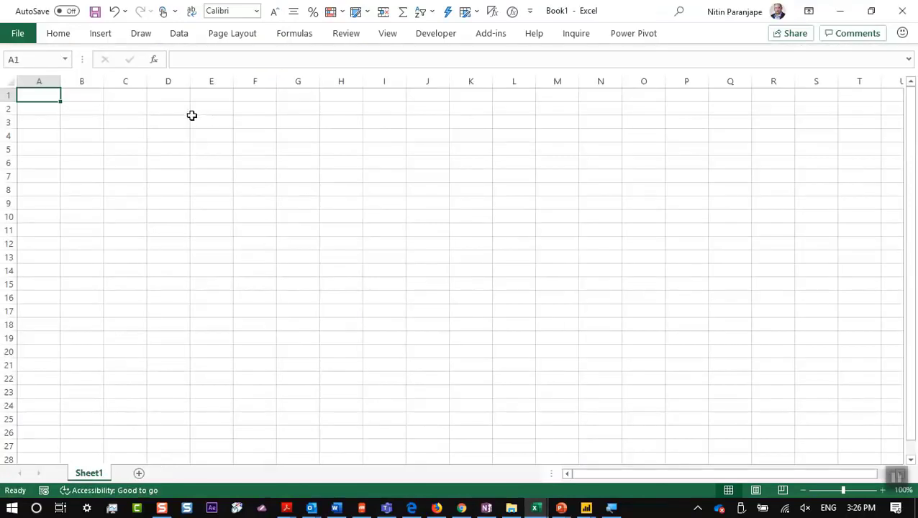
Fill the range D3:L18 with random numbers using the formula =RANDBETWEEN(10,1000).
{"action": "left_click_drag", "start_coordinate": [165, 123], "coordinate": [510, 322]}
{"action": "scroll", "coordinate": [440, 237], "scroll_direction": "up", "scroll_amount": 5, "text": "ctrl"}
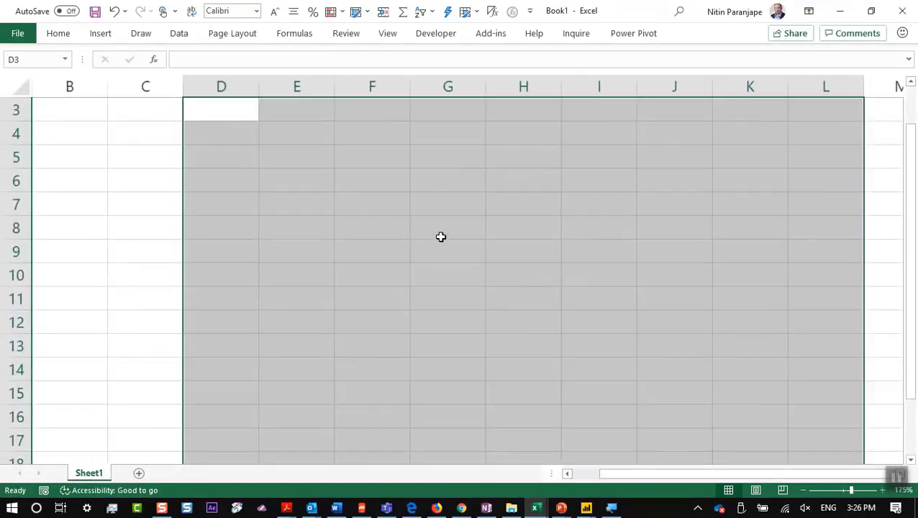
{"action": "type", "text": "=rand"}
{"action": "key", "text": "Down"}
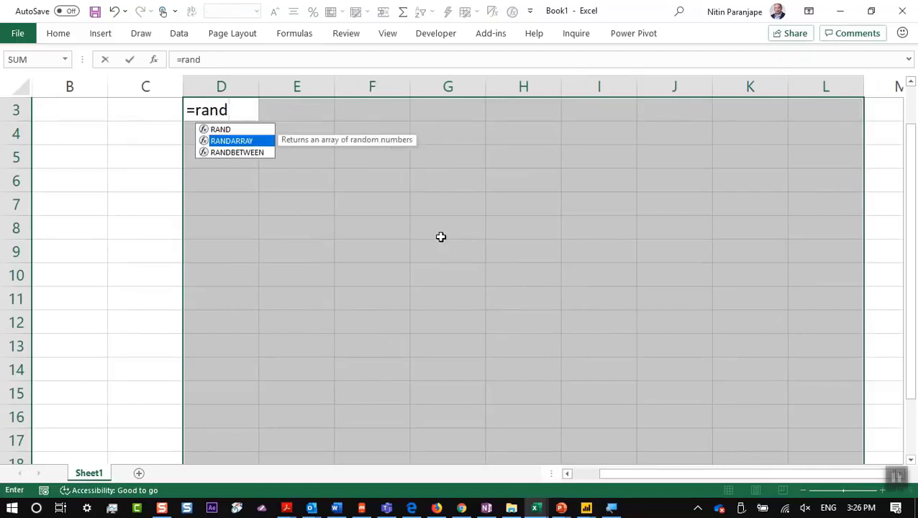
{"action": "key", "text": "Down"}
{"action": "key", "text": "Tab"}
{"action": "type", "text": "10,"}
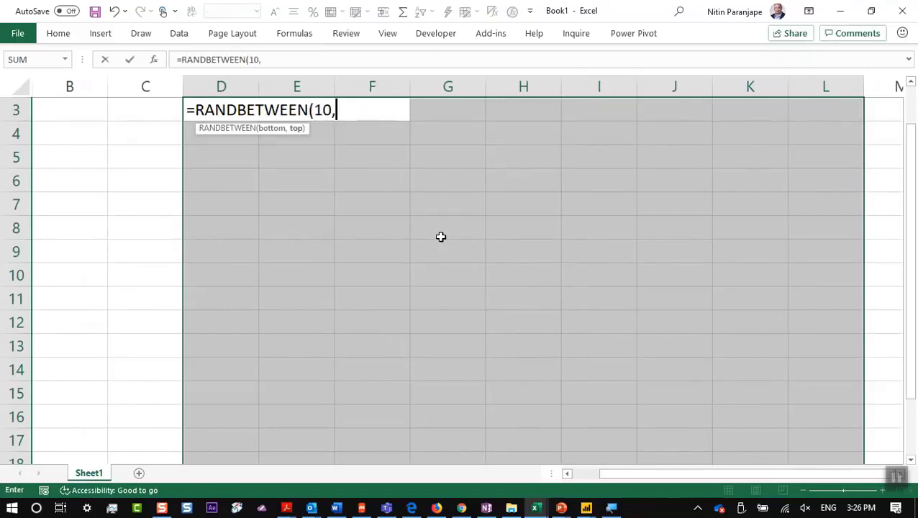
{"action": "type", "text": "1000)"}
{"action": "key", "text": "ctrl+Return"}
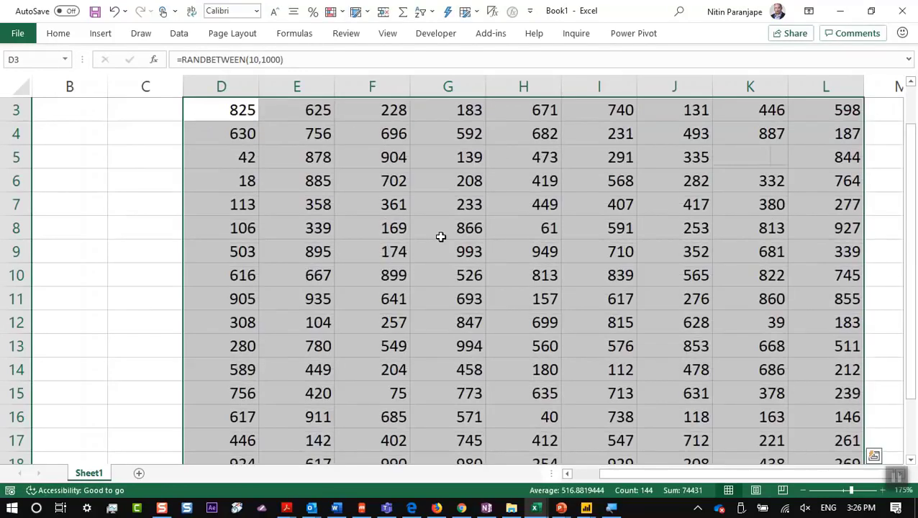
Replace the RANDBETWEEN formulas in D3:L18 with their values by pasting values only over the same range.
{"action": "key", "text": "ctrl+c"}
{"action": "key", "text": "alt+e"}
{"action": "key", "text": "s"}
{"action": "key", "text": "v"}
{"action": "key", "text": "Return"}
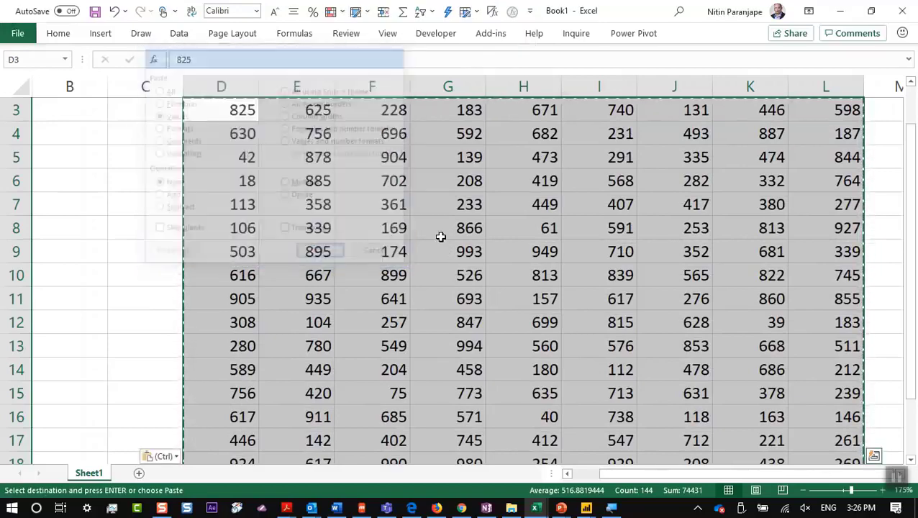
Try to save the workbook as "Demo" directly at the root of the WeSchool Demo site under Sites - MaxOffice.
{"action": "key", "text": "ctrl+s"}
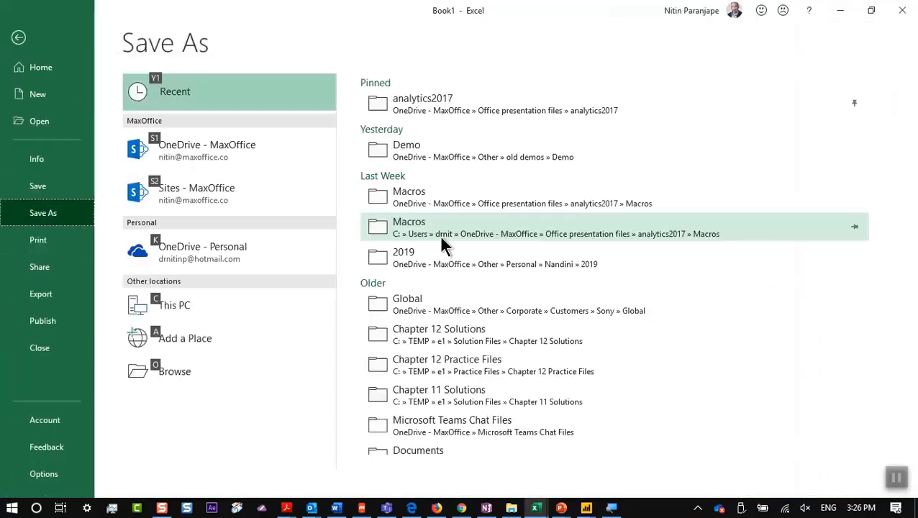
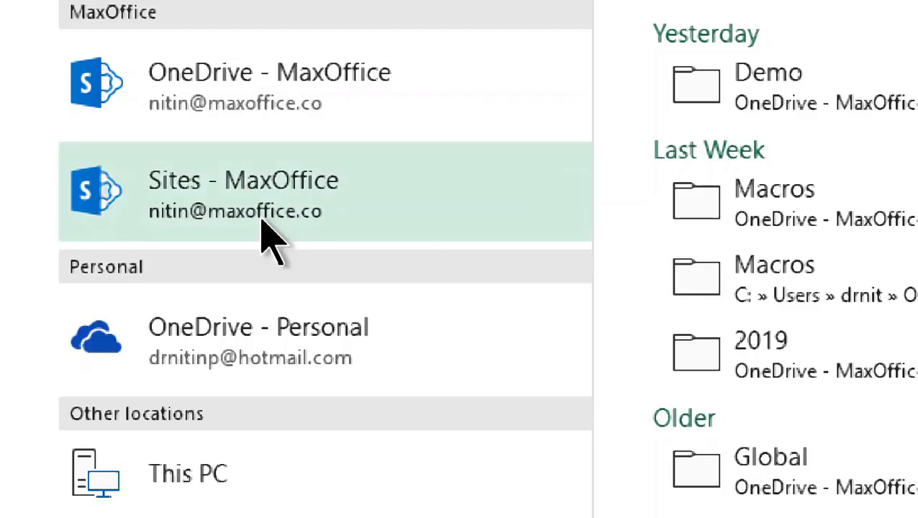
{"action": "left_click", "coordinate": [262, 220]}
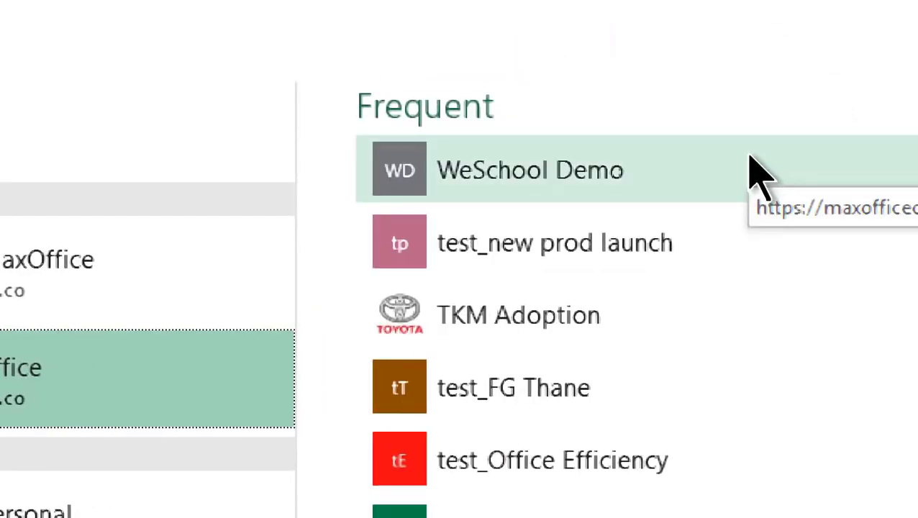
{"action": "left_click", "coordinate": [749, 155]}
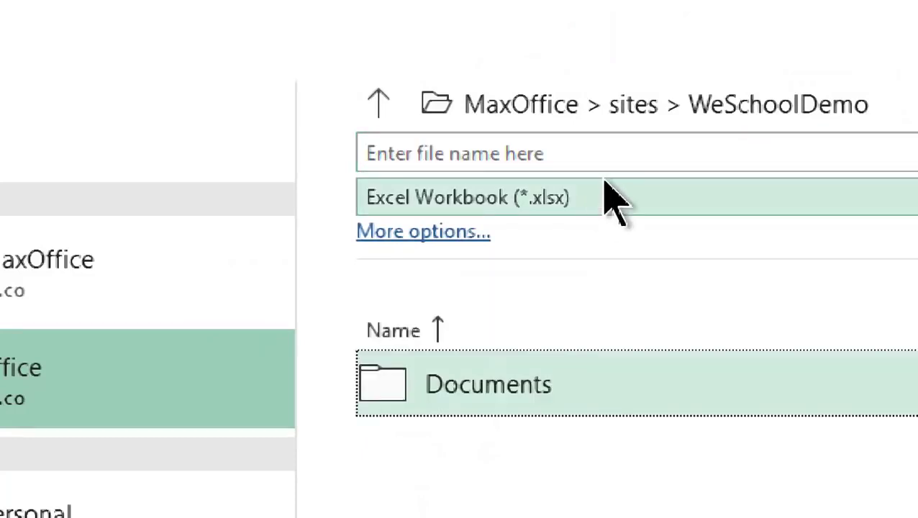
{"action": "left_click", "coordinate": [619, 155]}
{"action": "type", "text": "Demo"}
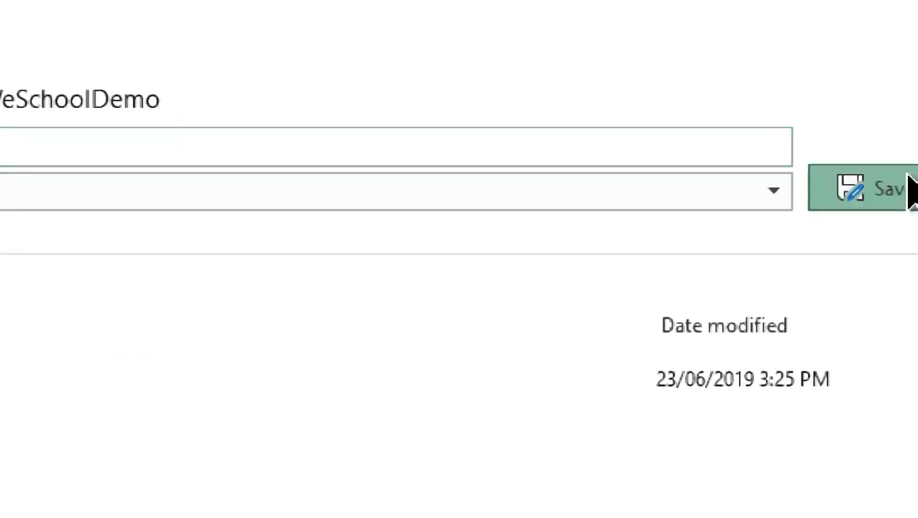
{"action": "left_click", "coordinate": [910, 191]}
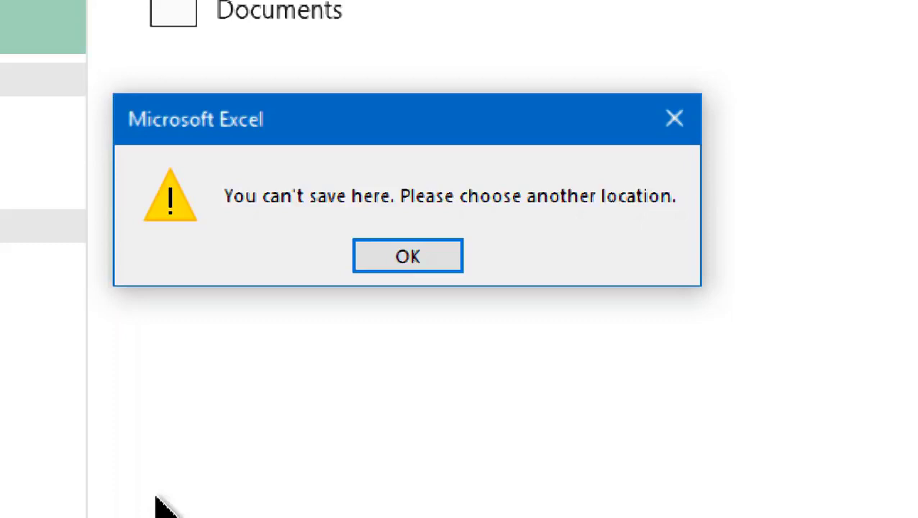
{"action": "key", "text": "Return"}
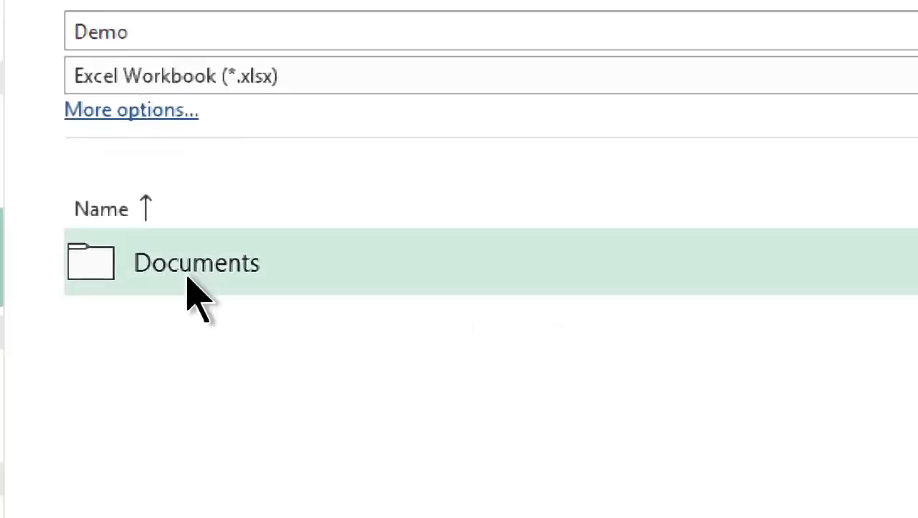
Save the Demo workbook in the General folder inside the WeSchool Demo site's Documents library.
{"action": "double_click", "coordinate": [181, 419]}
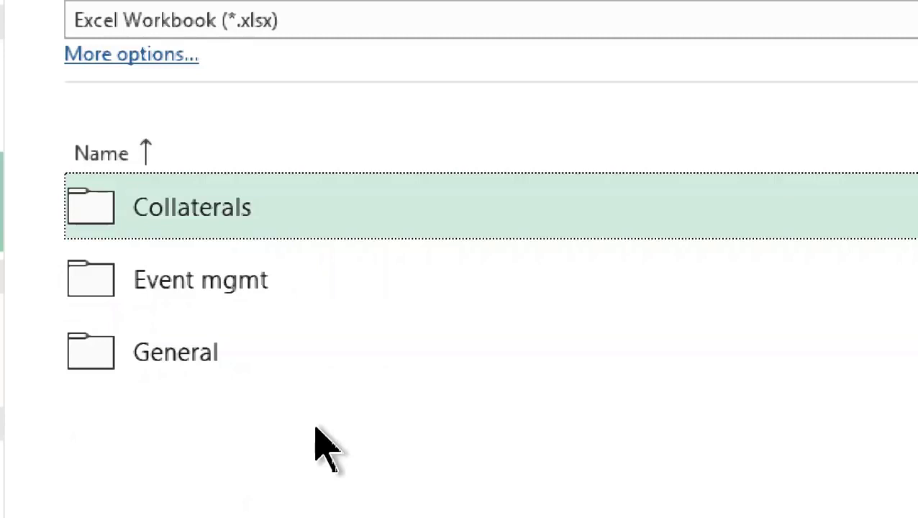
{"action": "double_click", "coordinate": [262, 345]}
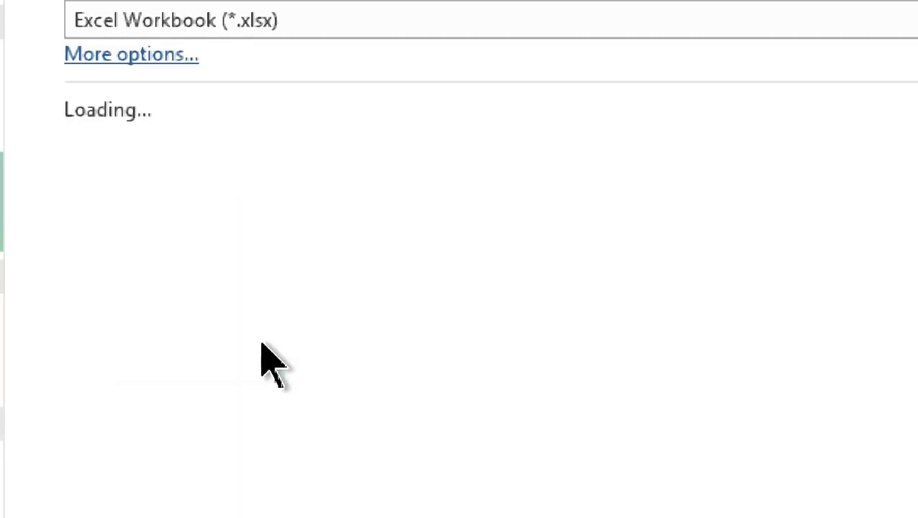
{"action": "left_click", "coordinate": [857, 121]}
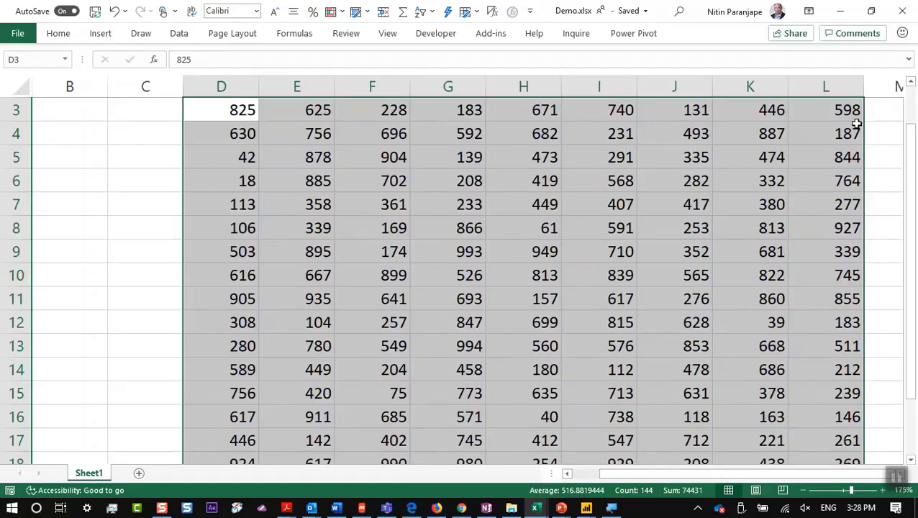
Switch to the "15 person team" page in OneNote and complete the Files item with "Teams".
{"action": "key", "text": "alt+Tab"}
{"action": "key", "text": "alt+Tab"}
{"action": "key", "text": "alt+Tab"}
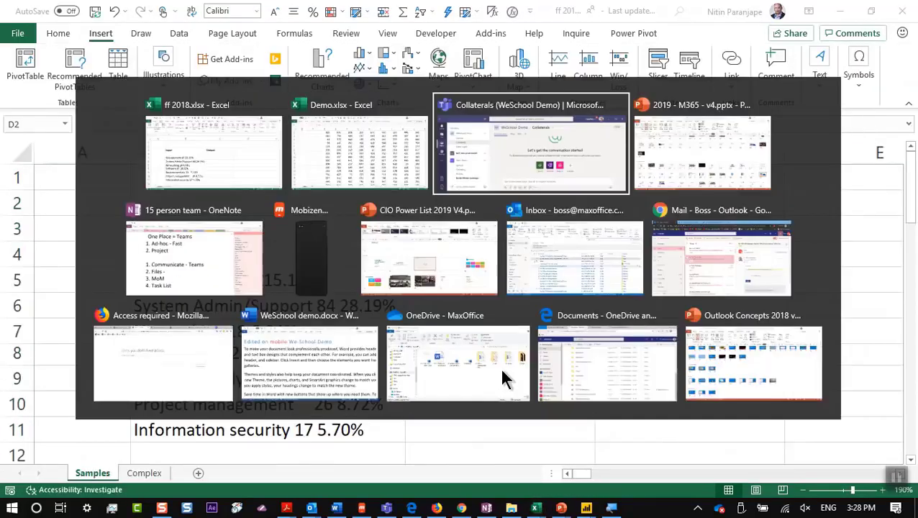
{"action": "key", "text": "alt+Tab"}
{"action": "key", "text": "alt+Tab"}
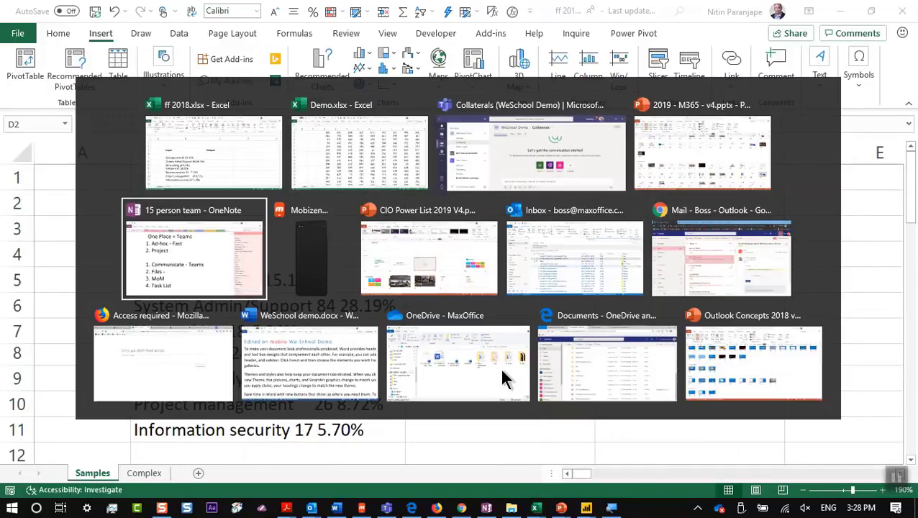
{"action": "type", "text": "Teams"}
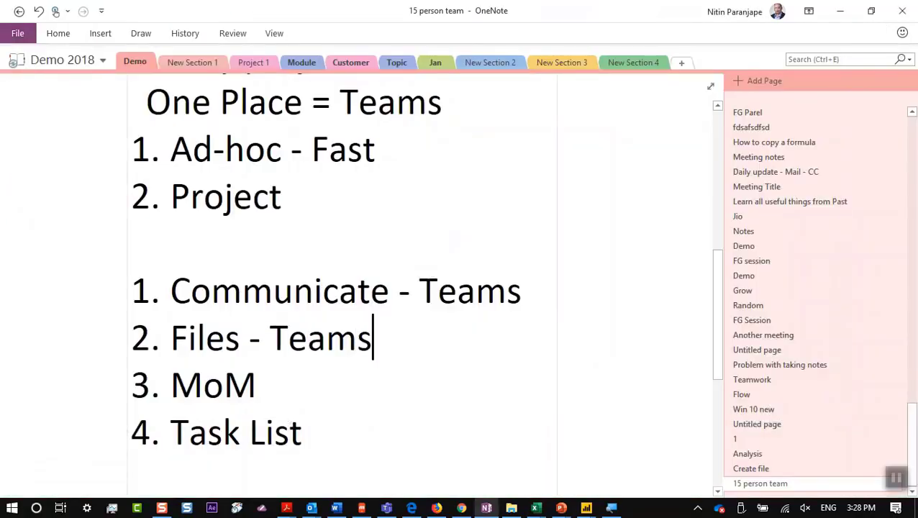
Move the Task List item above MoM in the numbered list.
{"action": "left_click", "coordinate": [334, 434]}
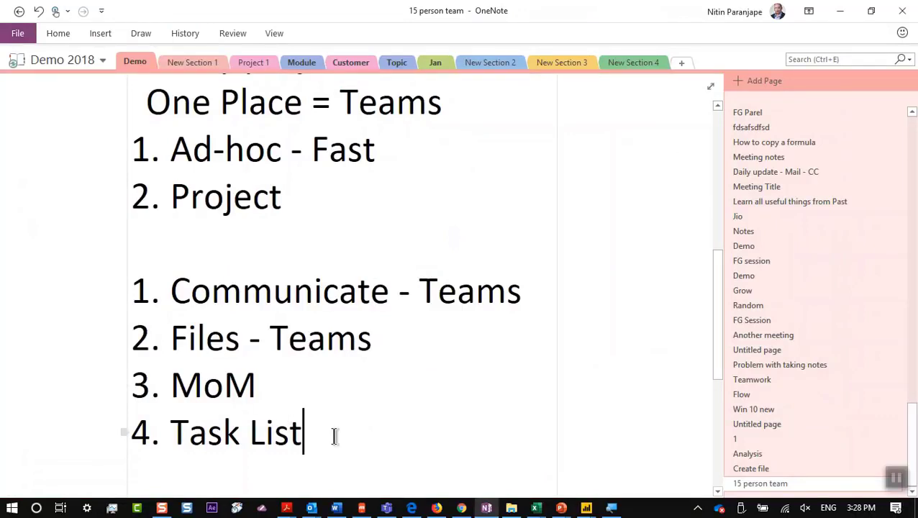
{"action": "key", "text": "alt+shift+Up"}
{"action": "key", "text": "End"}
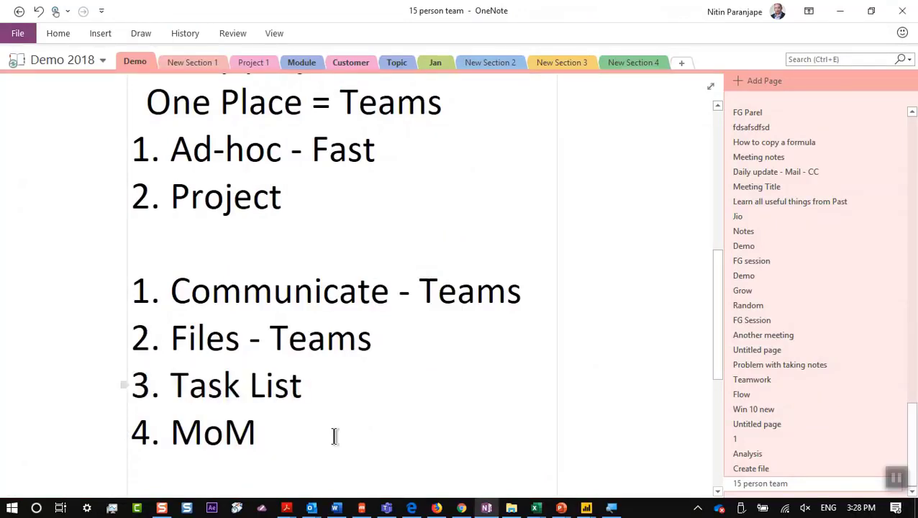
Append "- Shared - Planner" to the Task List item.
{"action": "type", "text": "- Shared"}
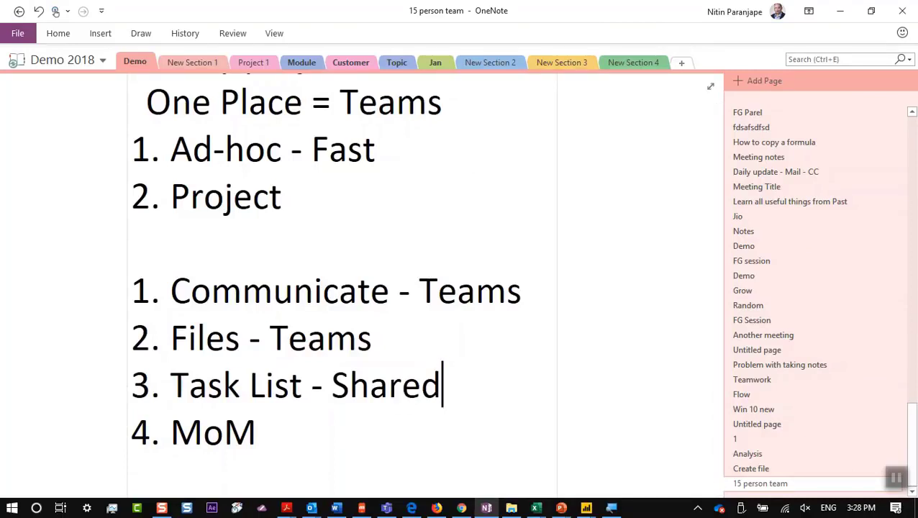
{"action": "type", "text": " _"}
{"action": "key", "text": "BackSpace"}
{"action": "type", "text": "- {"}
{"action": "key", "text": "BackSpace"}
{"action": "type", "text": "Platt"}
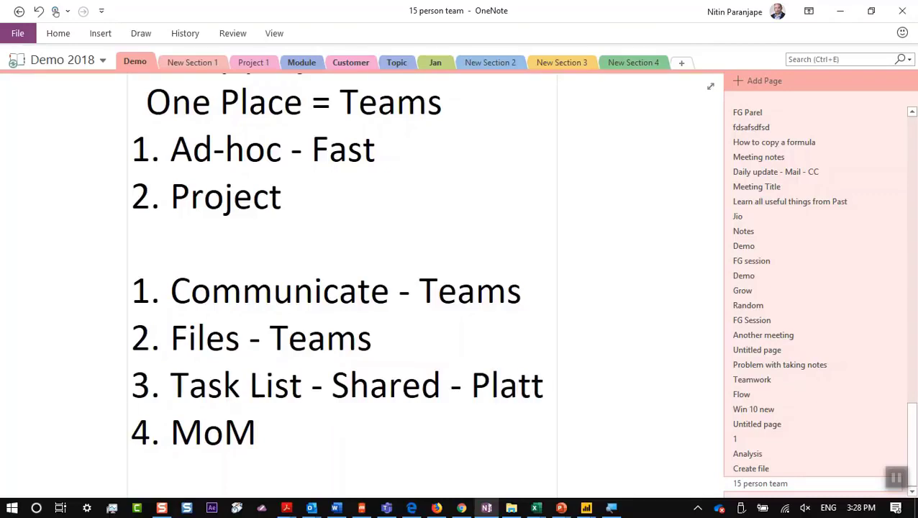
{"action": "key", "text": "BackSpace"}
{"action": "key", "text": "BackSpace"}
{"action": "type", "text": "nner"}
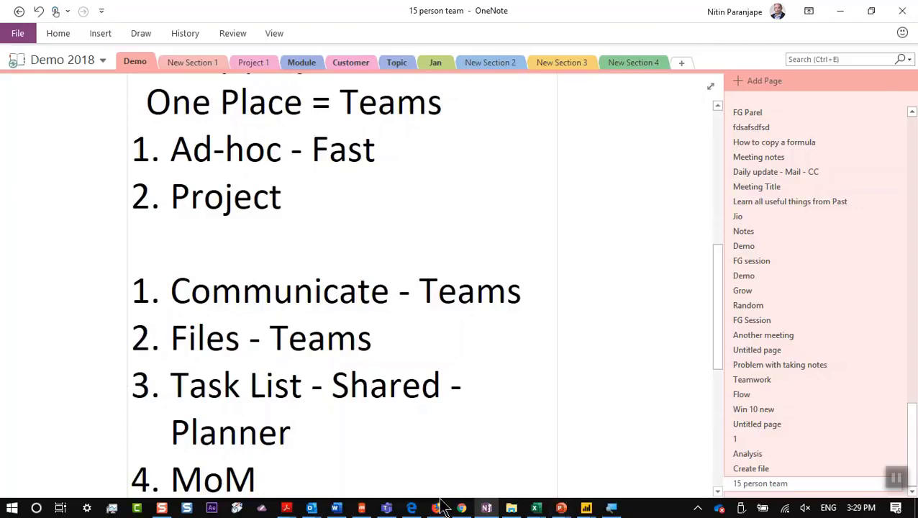
Switch to Teams, browse the apps that can be added as tabs to the Collaterals channel, and view the Planner tab's setup options.
{"action": "left_click", "coordinate": [386, 508]}
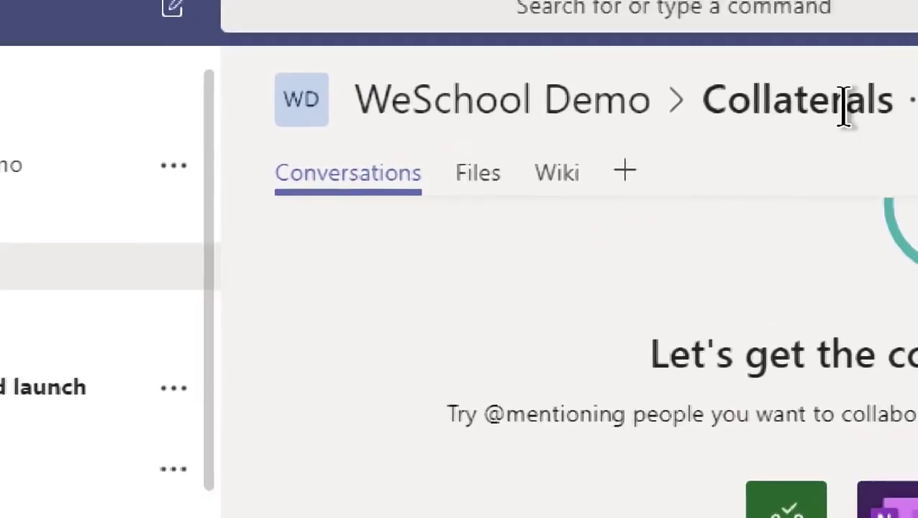
{"action": "left_click", "coordinate": [623, 178]}
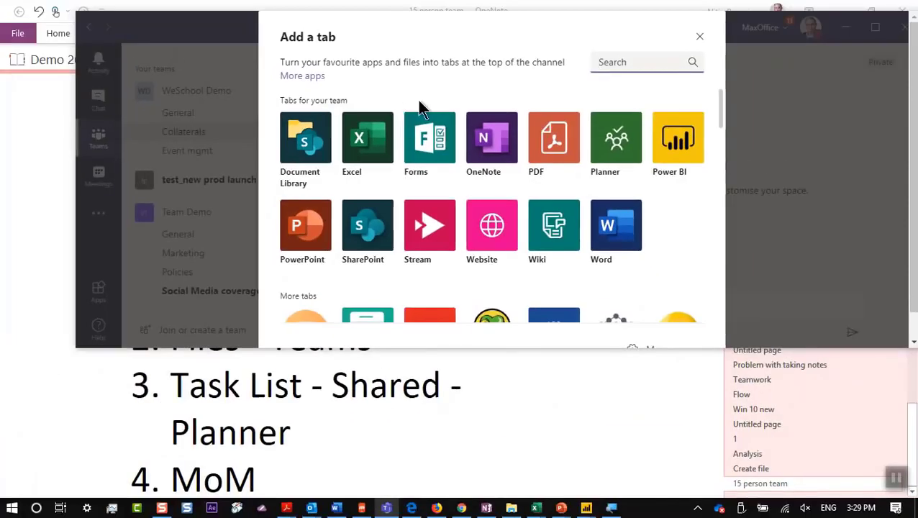
{"action": "scroll", "coordinate": [421, 108], "scroll_direction": "down", "scroll_amount": 3}
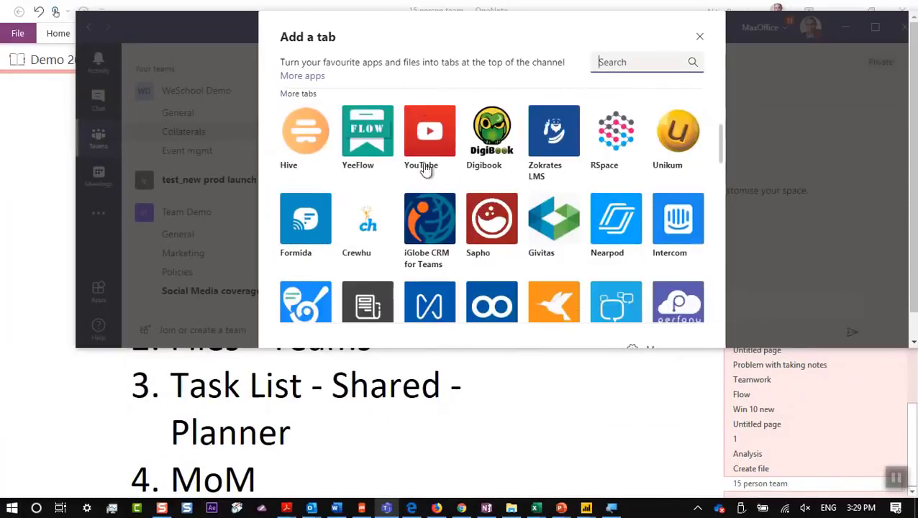
{"action": "scroll", "coordinate": [424, 170], "scroll_direction": "up", "scroll_amount": 3}
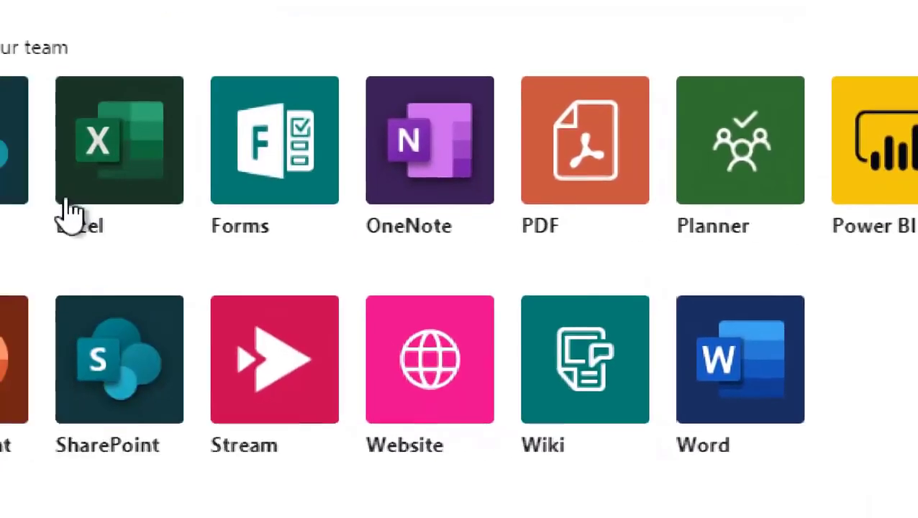
{"action": "scroll", "coordinate": [58, 266], "scroll_direction": "down", "scroll_amount": 6}
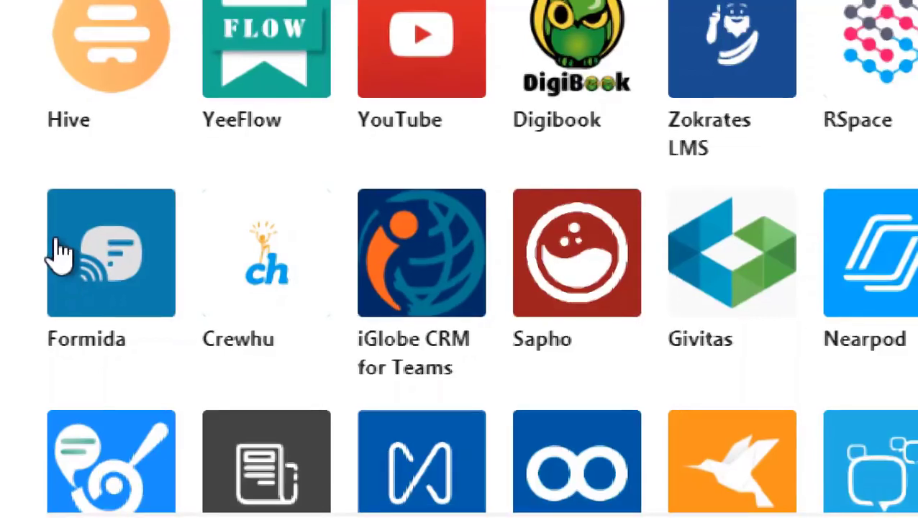
{"action": "scroll", "coordinate": [61, 270], "scroll_direction": "down", "scroll_amount": 15}
{"action": "scroll", "coordinate": [76, 277], "scroll_direction": "down", "scroll_amount": 10}
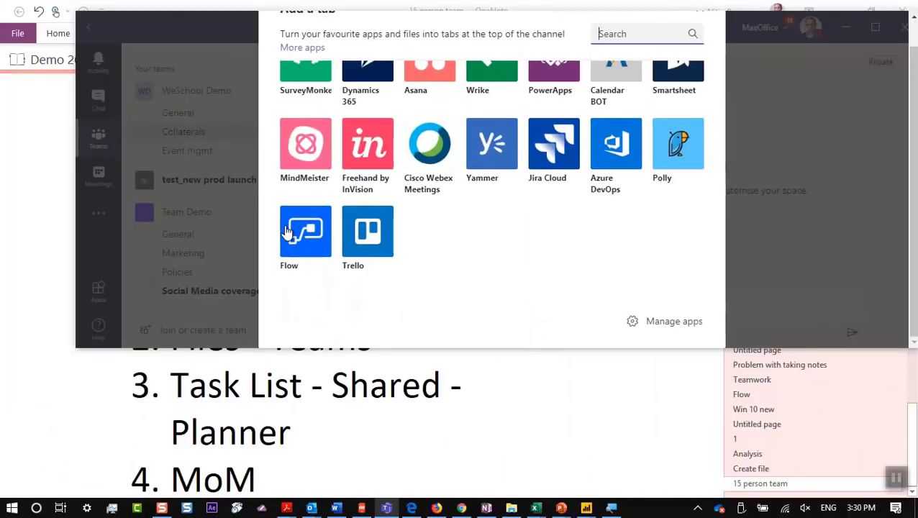
{"action": "scroll", "coordinate": [603, 113], "scroll_direction": "up", "scroll_amount": 20}
{"action": "scroll", "coordinate": [606, 113], "scroll_direction": "up", "scroll_amount": 5}
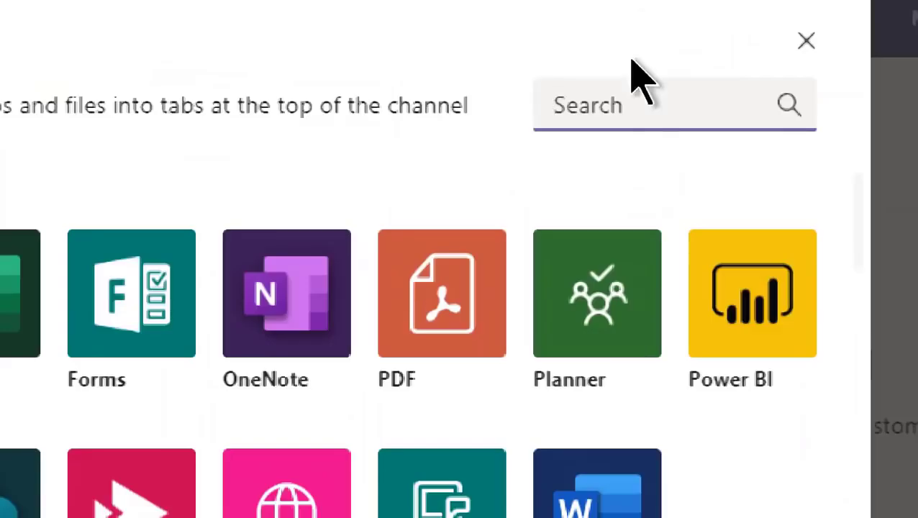
{"action": "left_click", "coordinate": [588, 334]}
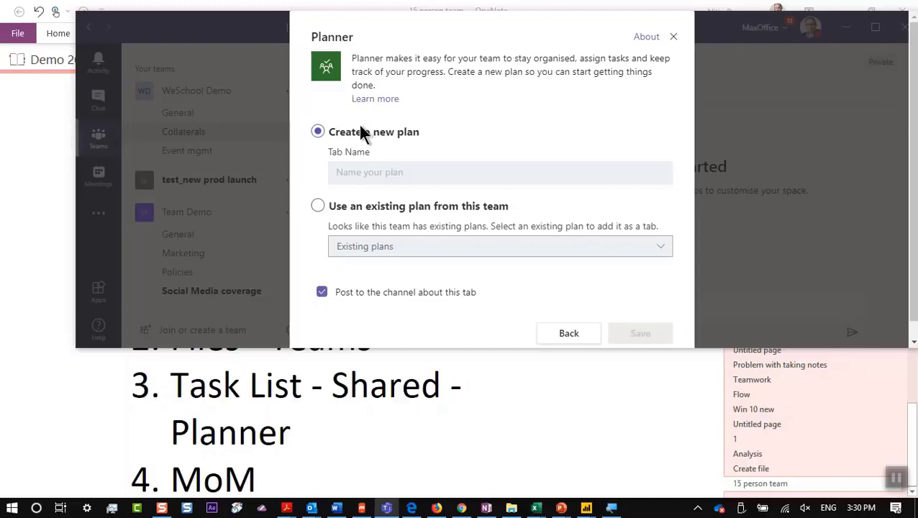
{"action": "key", "text": "Escape"}
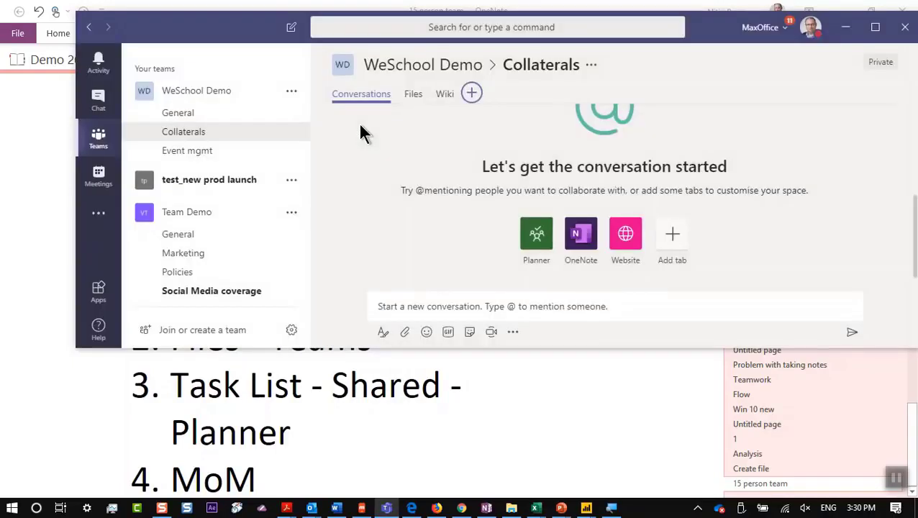
Open the Team Tasks plan in Team Demo's General channel and review its status, bucket and member charts.
{"action": "left_click", "coordinate": [213, 238]}
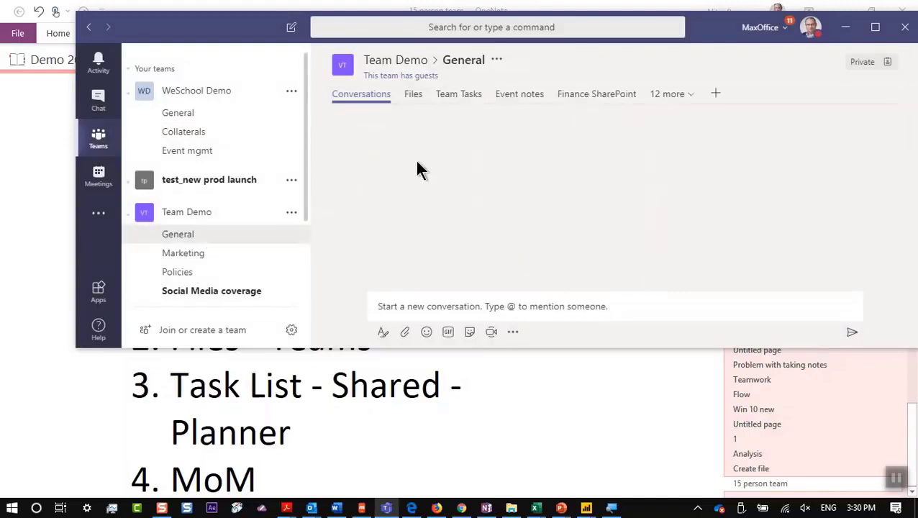
{"action": "left_click", "coordinate": [486, 93]}
{"action": "left_click", "coordinate": [875, 26]}
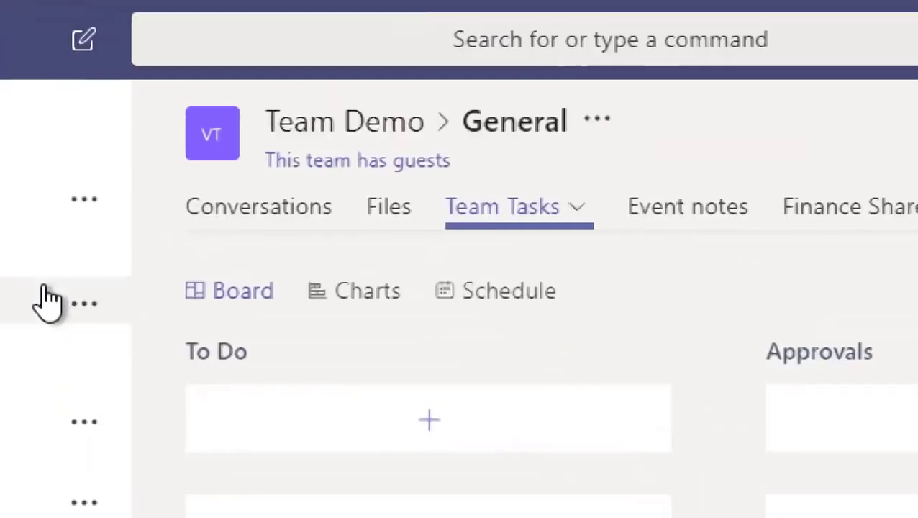
{"action": "left_click", "coordinate": [338, 299]}
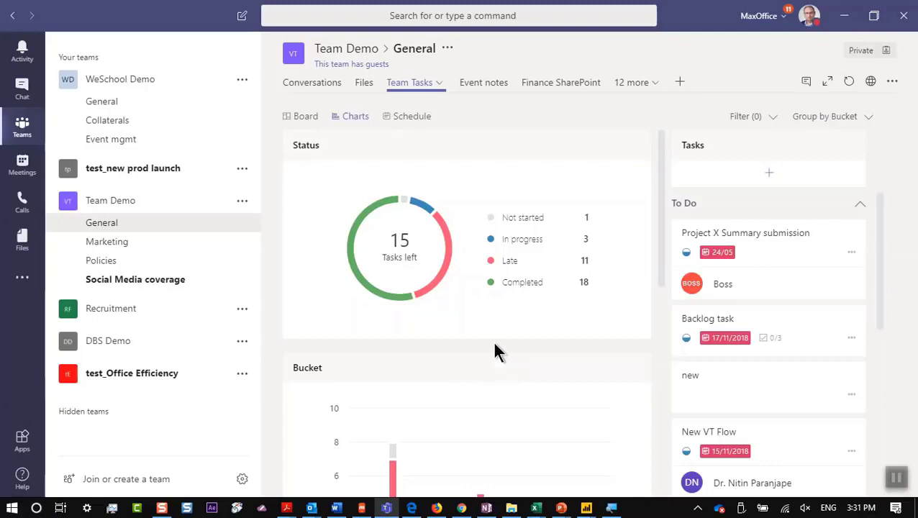
{"action": "mouse_move", "coordinate": [396, 247]}
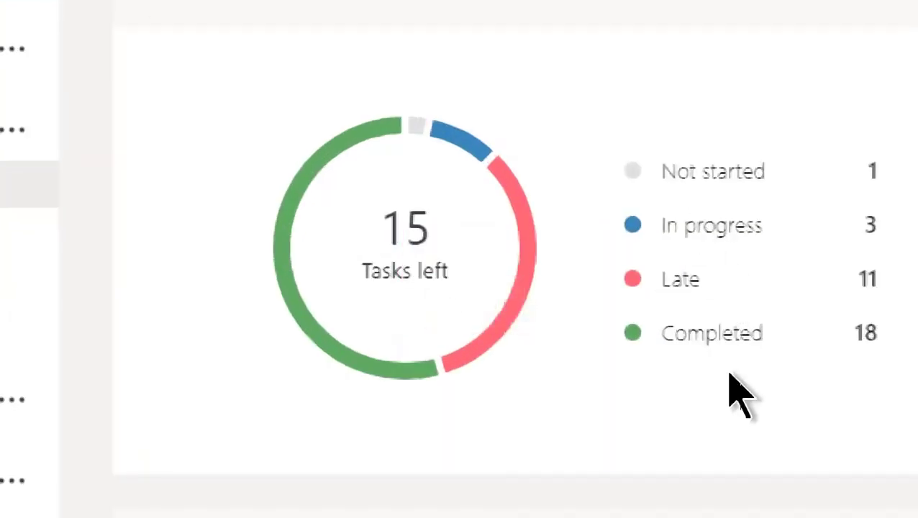
{"action": "scroll", "coordinate": [731, 382], "scroll_direction": "down", "scroll_amount": 5}
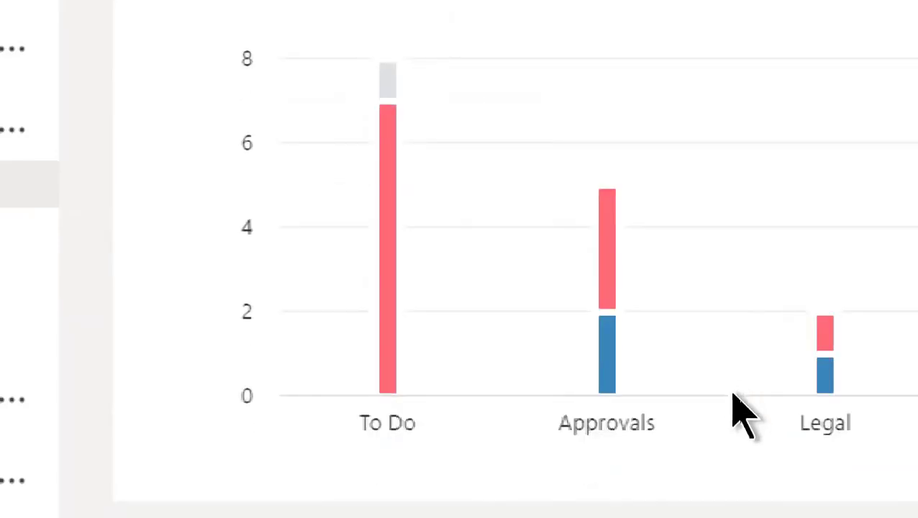
{"action": "scroll", "coordinate": [775, 502], "scroll_direction": "down", "scroll_amount": 1}
{"action": "scroll", "coordinate": [781, 503], "scroll_direction": "down", "scroll_amount": 5}
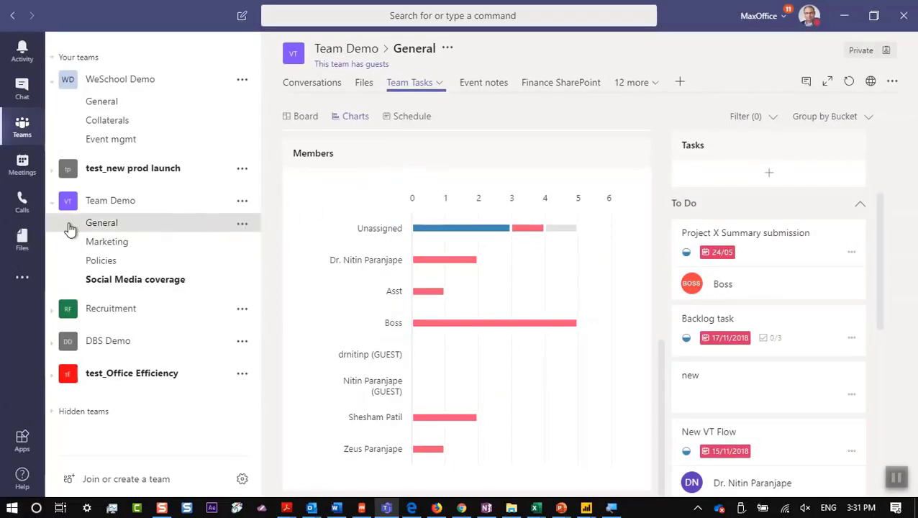
Group the Team Tasks board by Progress and move the "Create collaterals" task from Not started to In progress.
{"action": "left_click", "coordinate": [298, 119]}
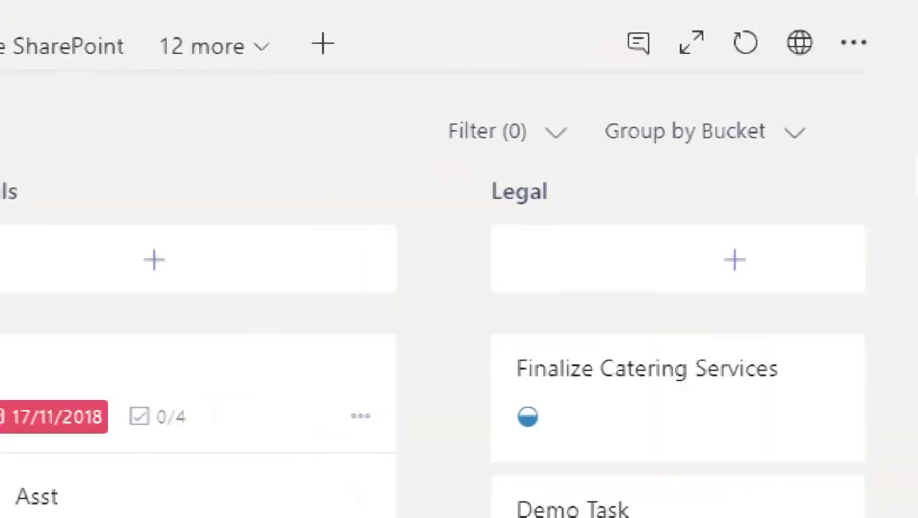
{"action": "left_click", "coordinate": [748, 131]}
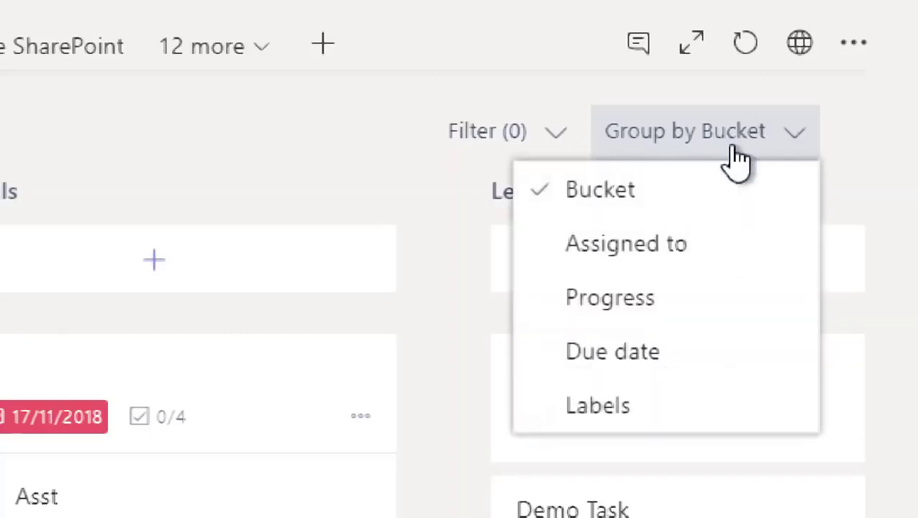
{"action": "left_click", "coordinate": [690, 317]}
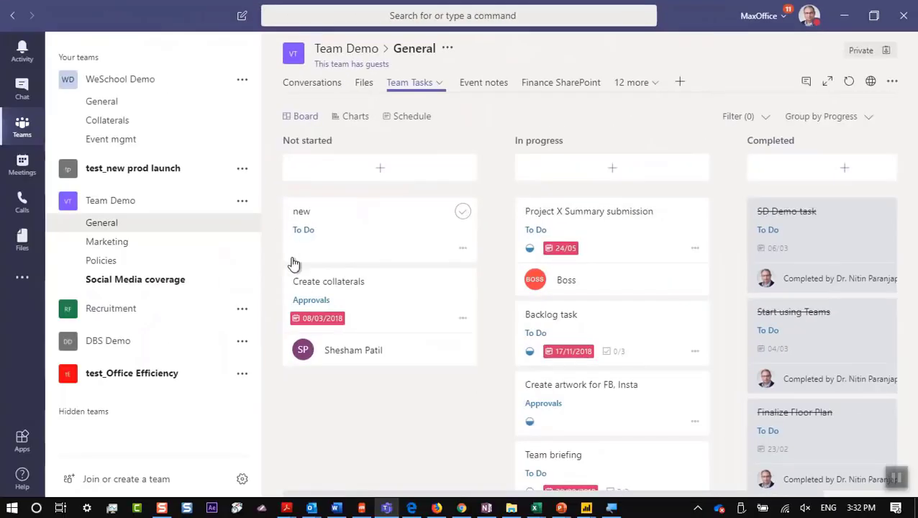
{"action": "left_click_drag", "start_coordinate": [342, 290], "coordinate": [575, 272]}
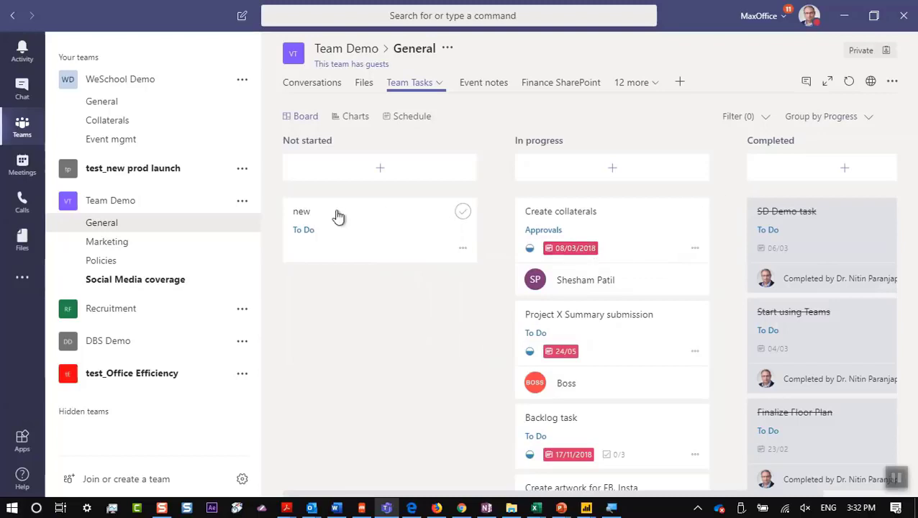
Return to Team Demo's General channel, then open the Planner app and view My Tasks across all plans.
{"action": "left_click", "coordinate": [144, 235]}
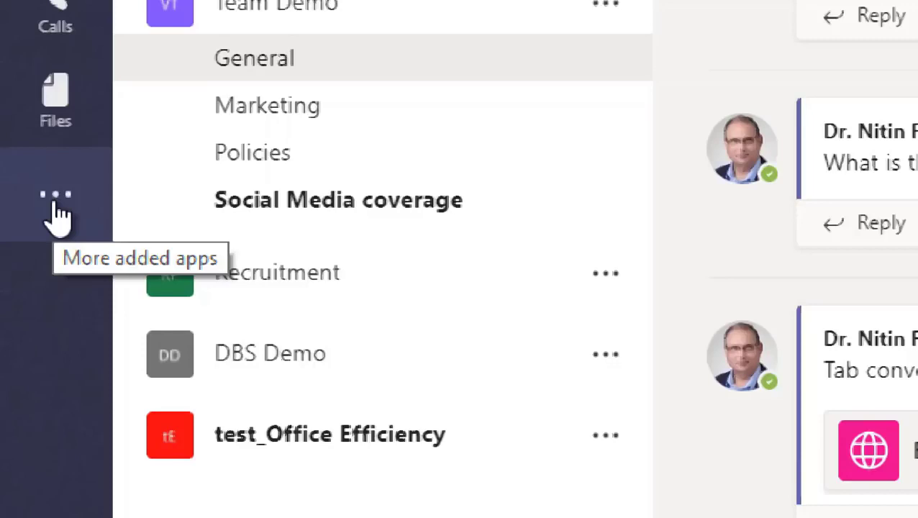
{"action": "left_click", "coordinate": [57, 215]}
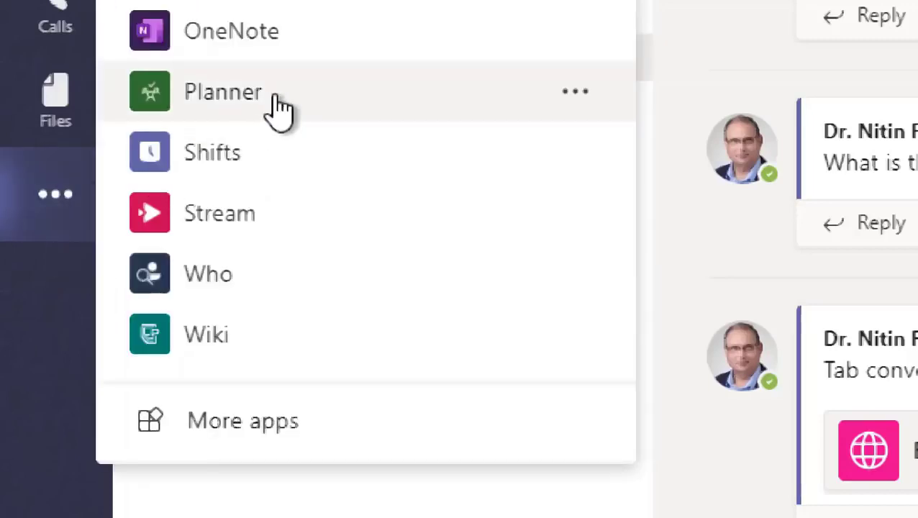
{"action": "left_click", "coordinate": [277, 101]}
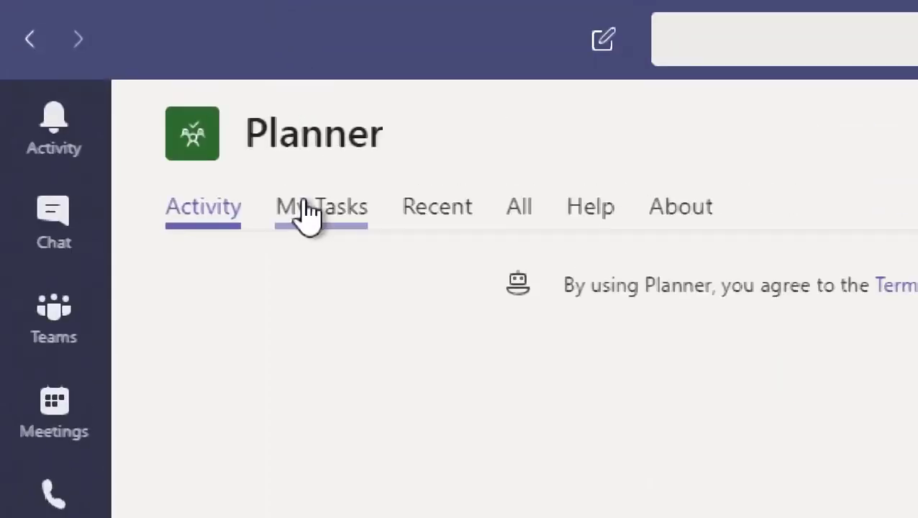
{"action": "left_click", "coordinate": [308, 213]}
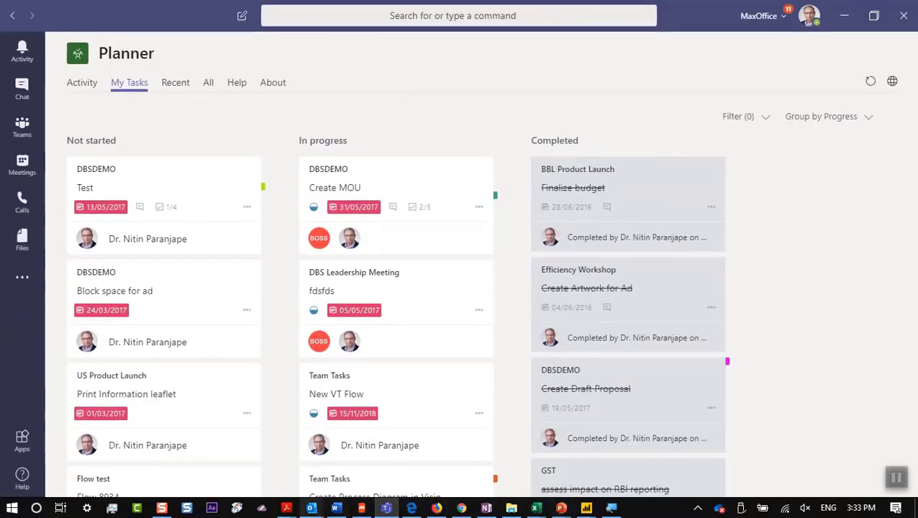
Bring up the mirrored phone, open the Office 365 app launcher in Edge, and view the phone's Planned task list.
{"action": "left_click", "coordinate": [361, 508]}
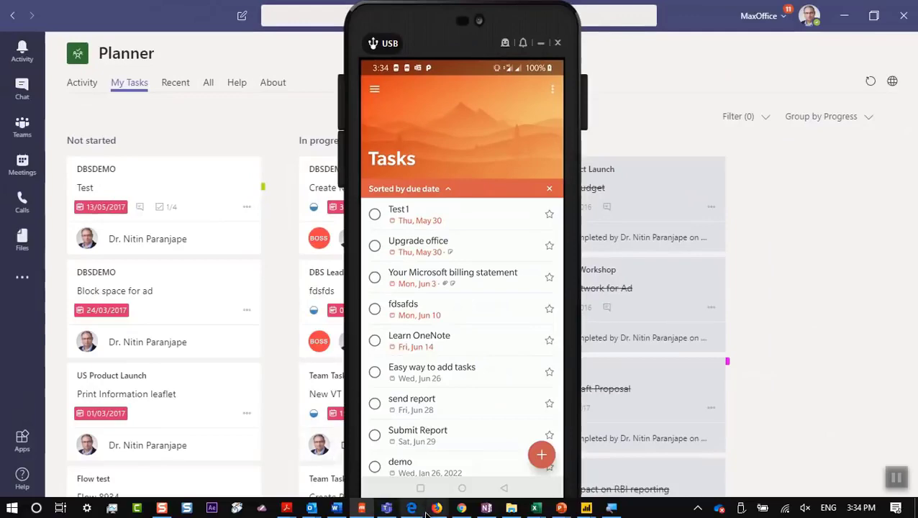
{"action": "left_click", "coordinate": [411, 508]}
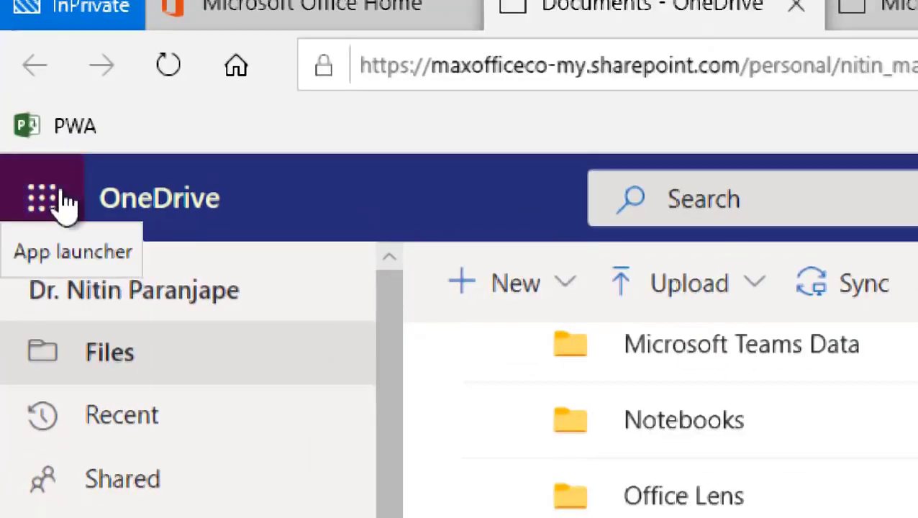
{"action": "left_click", "coordinate": [63, 202]}
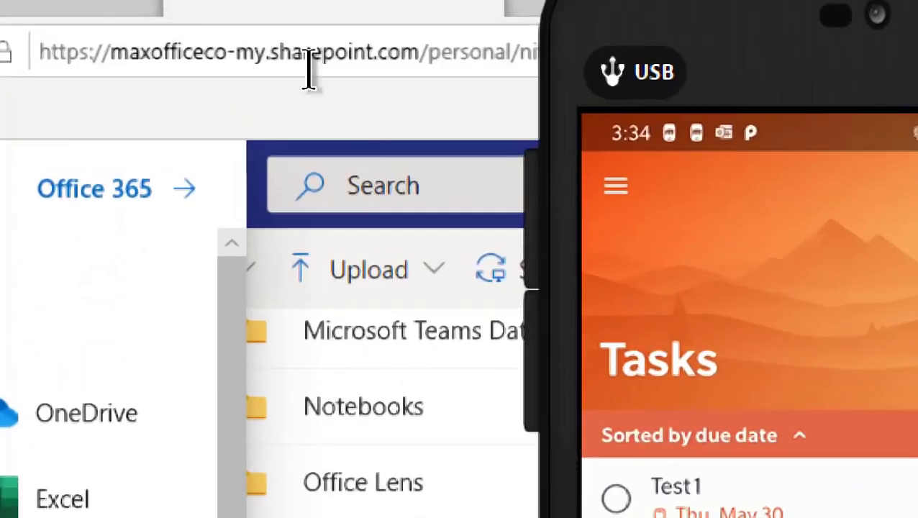
{"action": "left_click", "coordinate": [629, 202]}
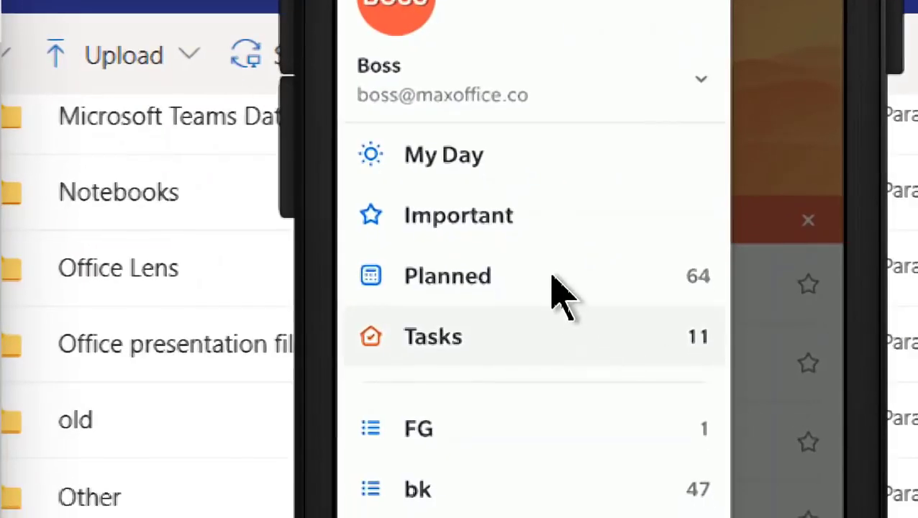
{"action": "left_click", "coordinate": [553, 275]}
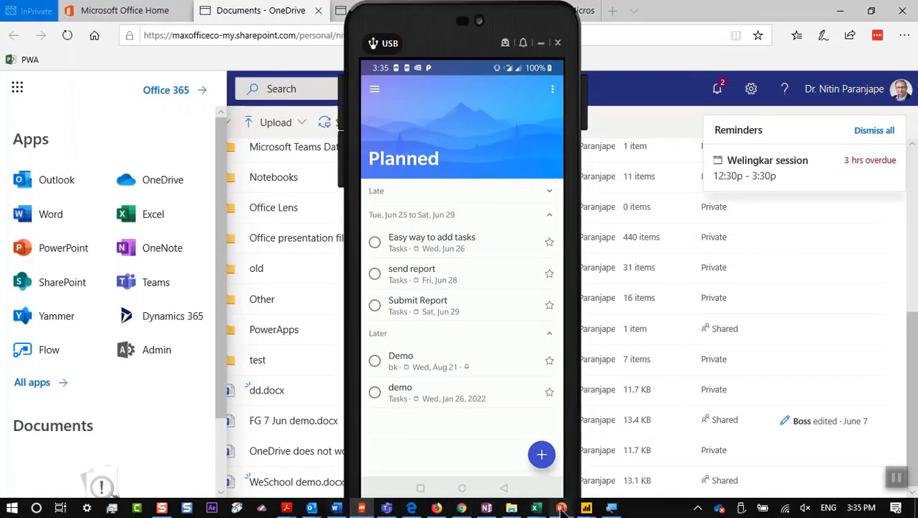
Switch to OneNote and change the third list item to "Task List - Planner - Teams".
{"action": "left_click", "coordinate": [486, 508]}
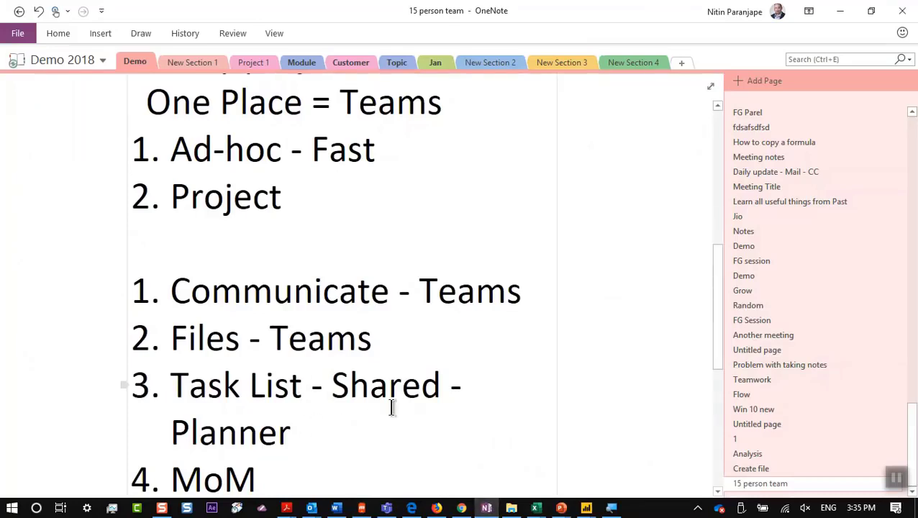
{"action": "left_click_drag", "start_coordinate": [331, 382], "coordinate": [446, 372]}
{"action": "key", "text": "shift+Home"}
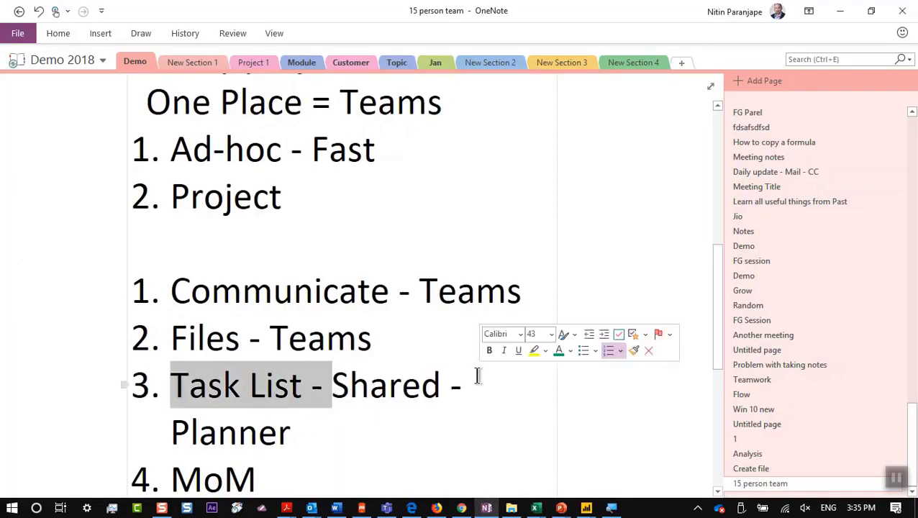
{"action": "key", "text": "Right"}
{"action": "key", "text": "ctrl+Delete"}
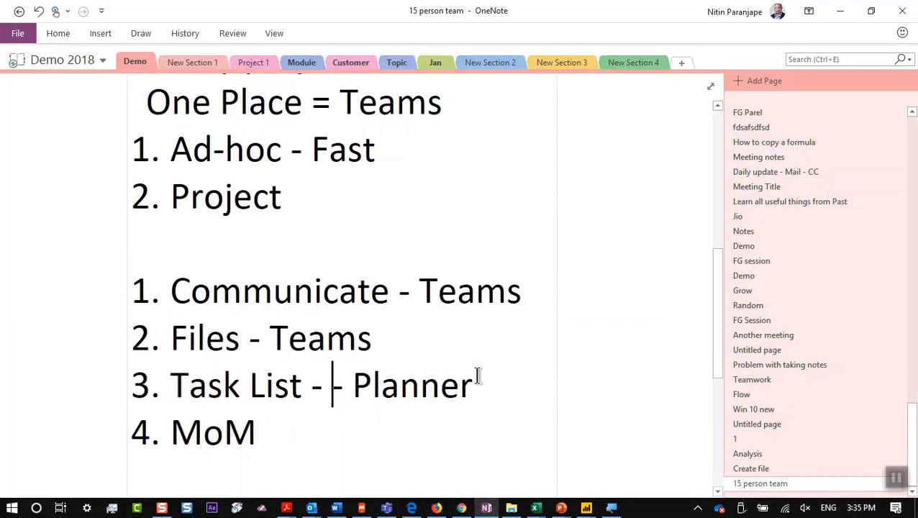
{"action": "key", "text": "ctrl+Delete"}
{"action": "key", "text": "End"}
{"action": "type", "text": "- Teams"}
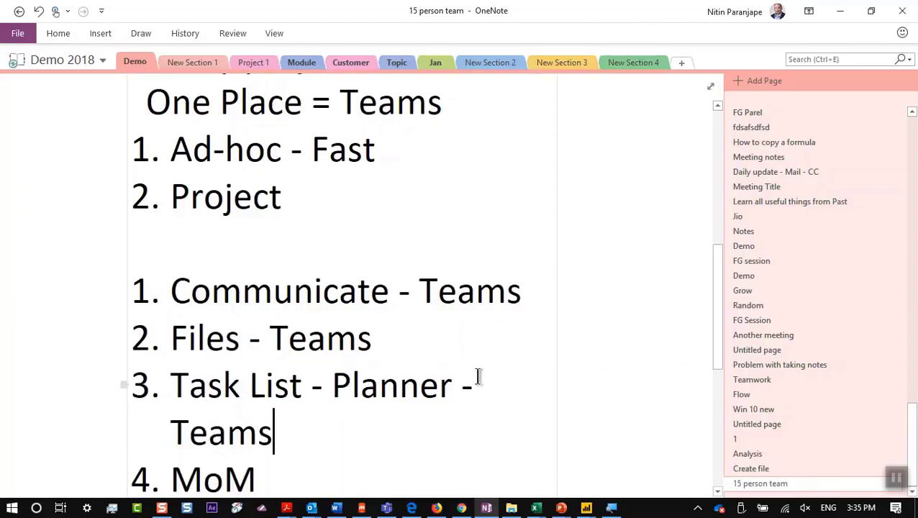
{"action": "scroll", "coordinate": [275, 465], "scroll_direction": "down", "scroll_amount": 3}
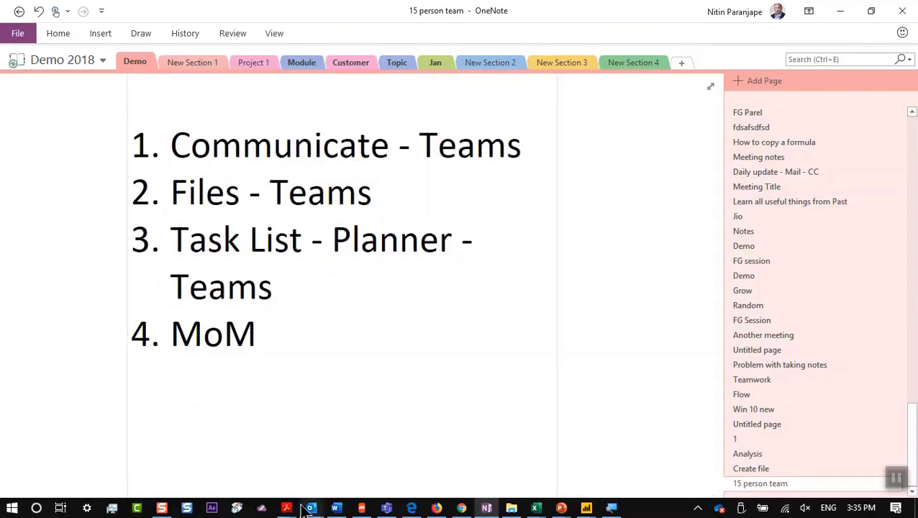
Switch to File Explorer and open the Meeting.oft template from the oft folder.
{"action": "left_click", "coordinate": [509, 509]}
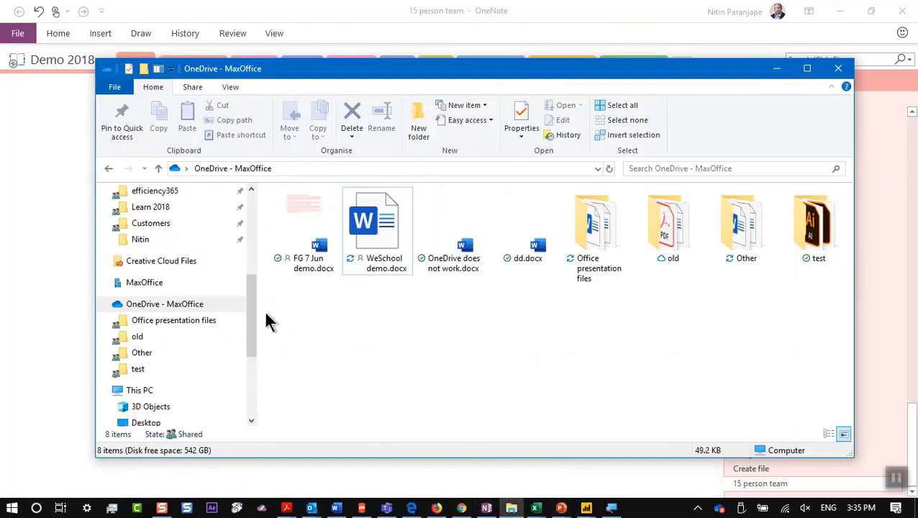
{"action": "left_click_drag", "start_coordinate": [252, 306], "coordinate": [242, 184]}
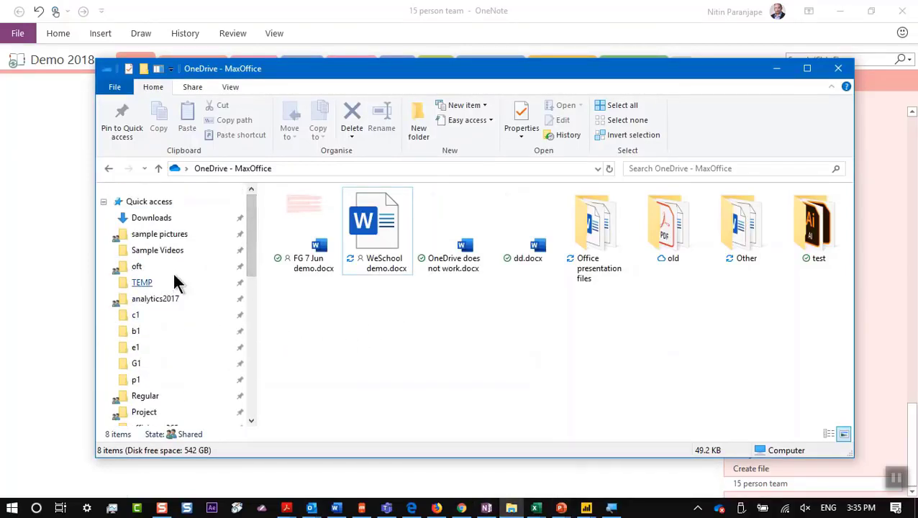
{"action": "left_click", "coordinate": [146, 271]}
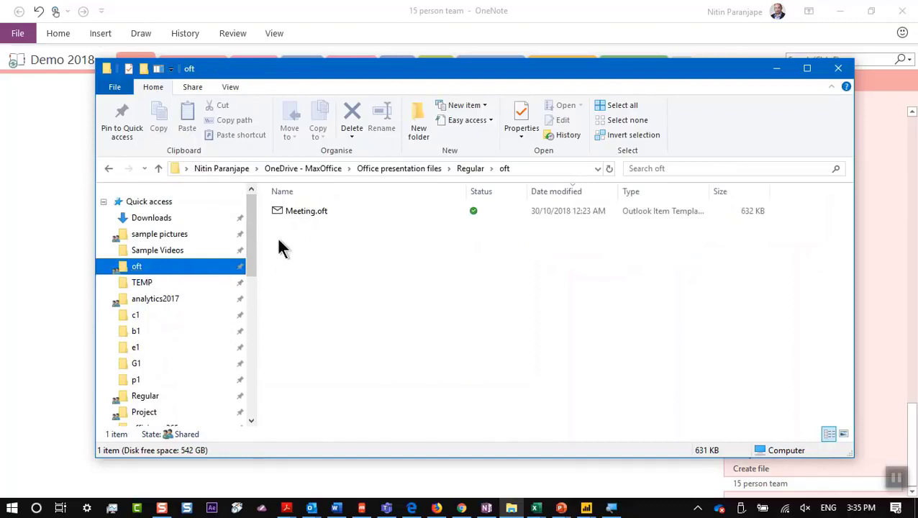
{"action": "left_click", "coordinate": [309, 211]}
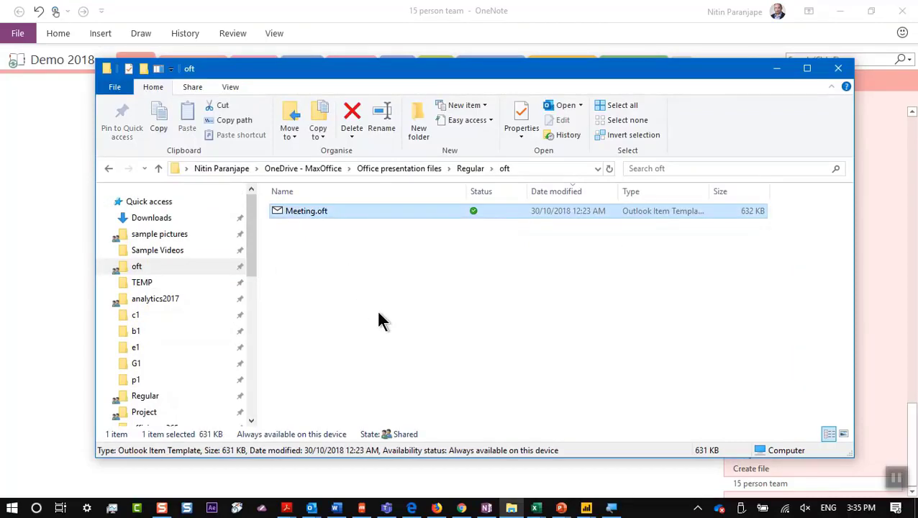
{"action": "key", "text": "Return"}
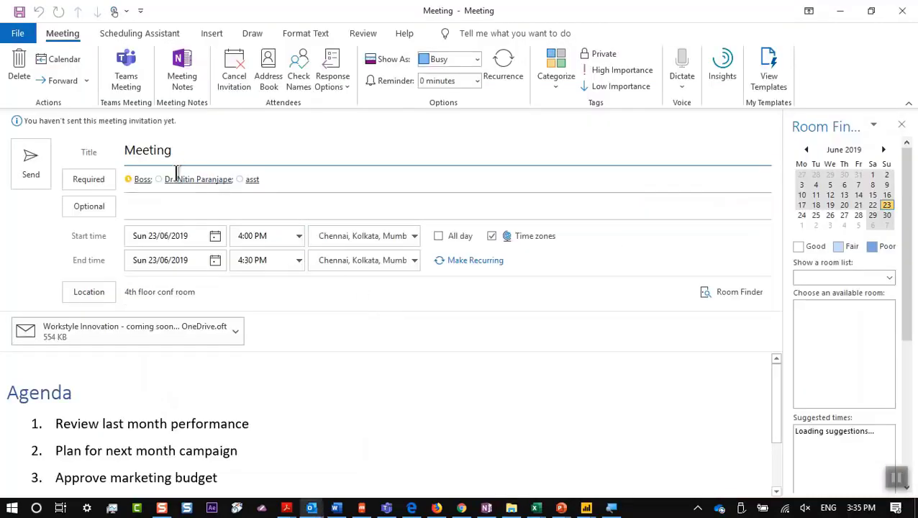
Change the invitation's title to "WeSchool Meeting" and send it to the attendees.
{"action": "left_click", "coordinate": [126, 150]}
{"action": "type", "text": "WeSchool"}
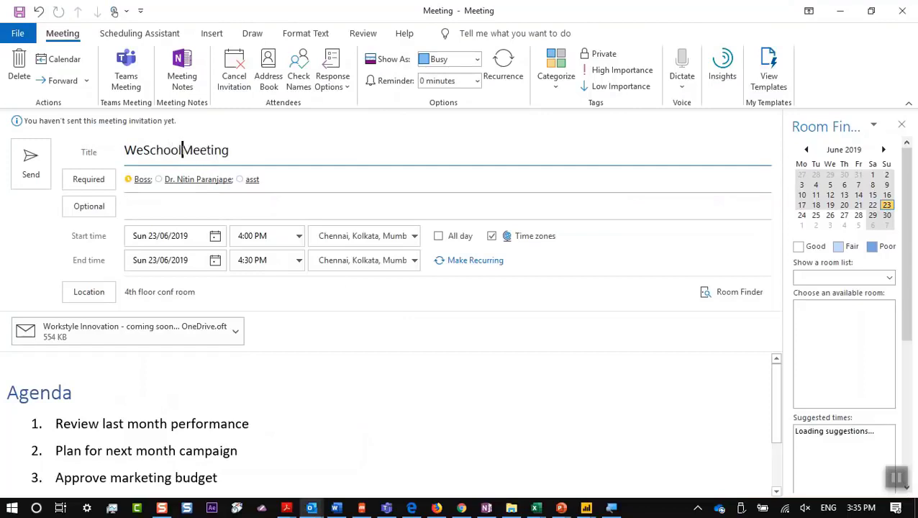
{"action": "left_click", "coordinate": [40, 153]}
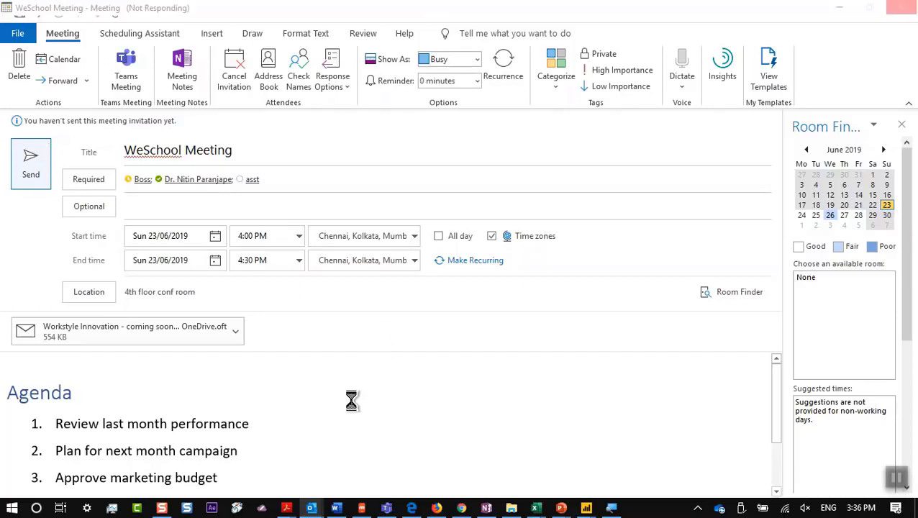
Switch to the 15 person team page in OneNote and add the sub-items "Paper" and "Word Excel" under MoM.
{"action": "key", "text": "alt+Tab"}
{"action": "key", "text": "alt+Tab"}
{"action": "key", "text": "alt+Tab"}
{"action": "key", "text": "alt+Tab"}
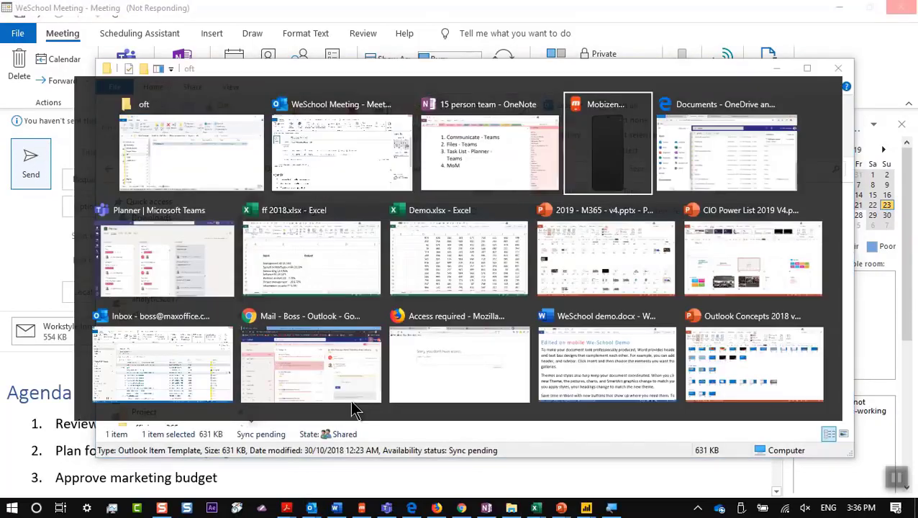
{"action": "key", "text": "alt+shift+Tab"}
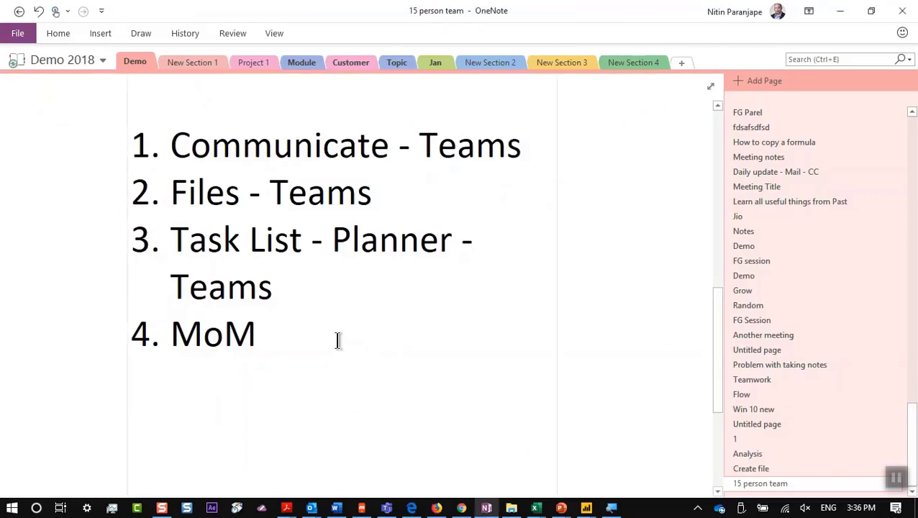
{"action": "key", "text": "Return"}
{"action": "key", "text": "Tab"}
{"action": "type", "text": "Pa"}
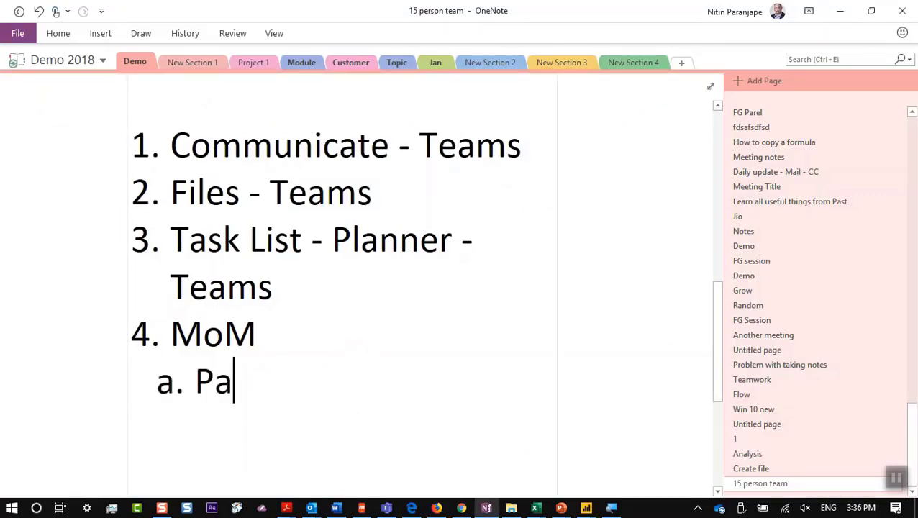
{"action": "type", "text": "per"}
{"action": "key", "text": "Return"}
{"action": "type", "text": "W"}
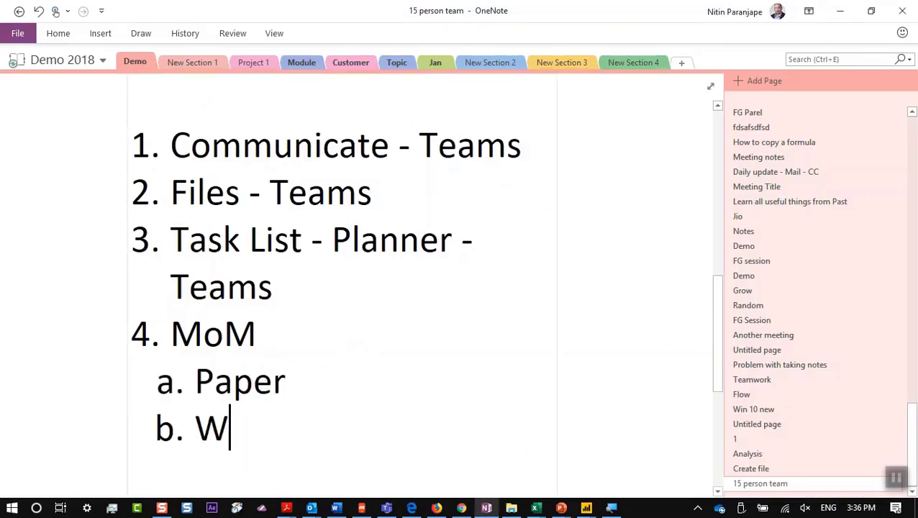
{"action": "type", "text": "ord  Exce"}
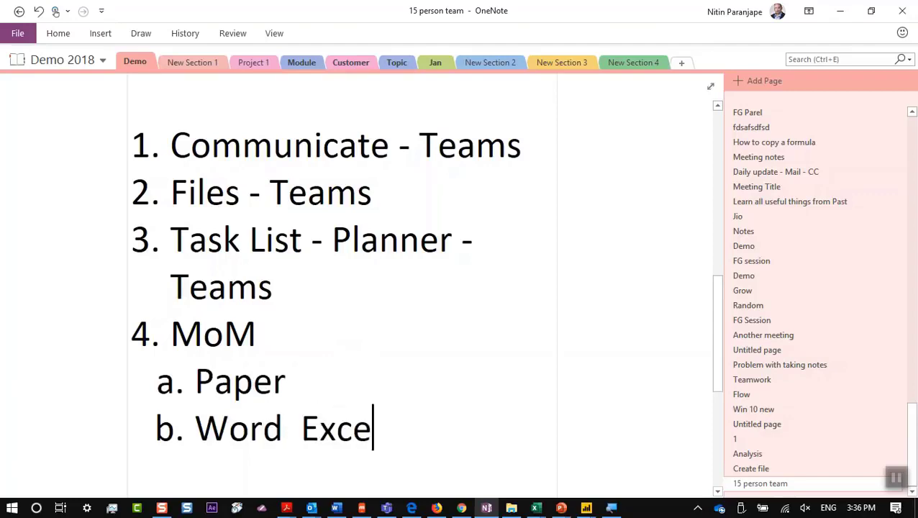
{"action": "type", "text": "l"}
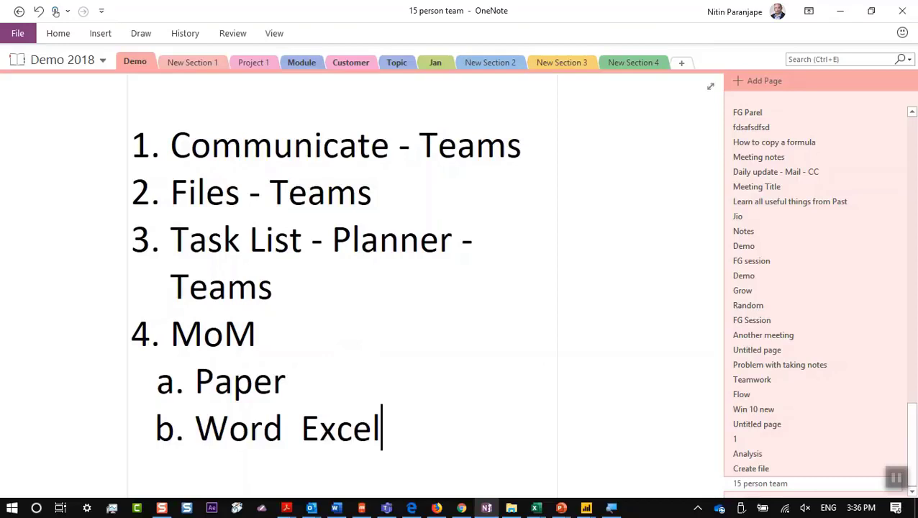
Add a third sub-item under MoM reading "Can you find the notes after 6 months?", with a line break before "after".
{"action": "key", "text": "Return"}
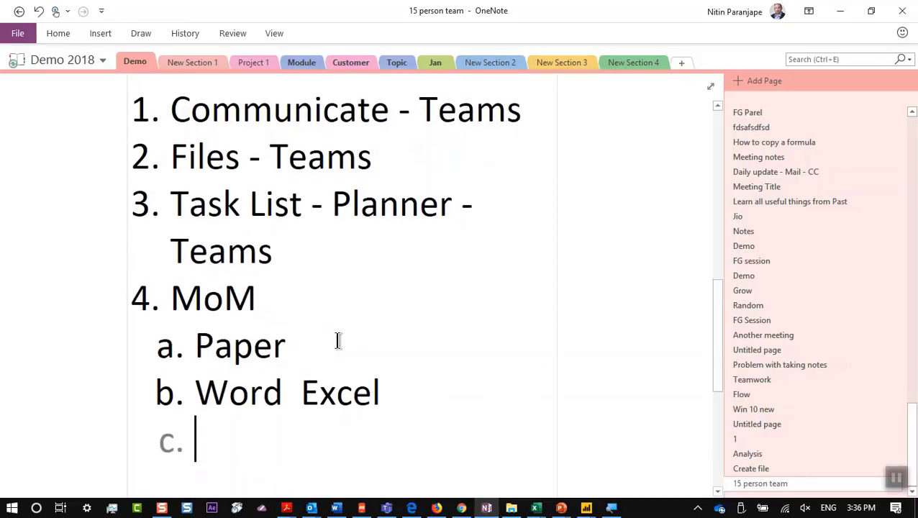
{"action": "scroll", "coordinate": [466, 188], "scroll_direction": "down", "scroll_amount": 3}
{"action": "type", "text": "C"}
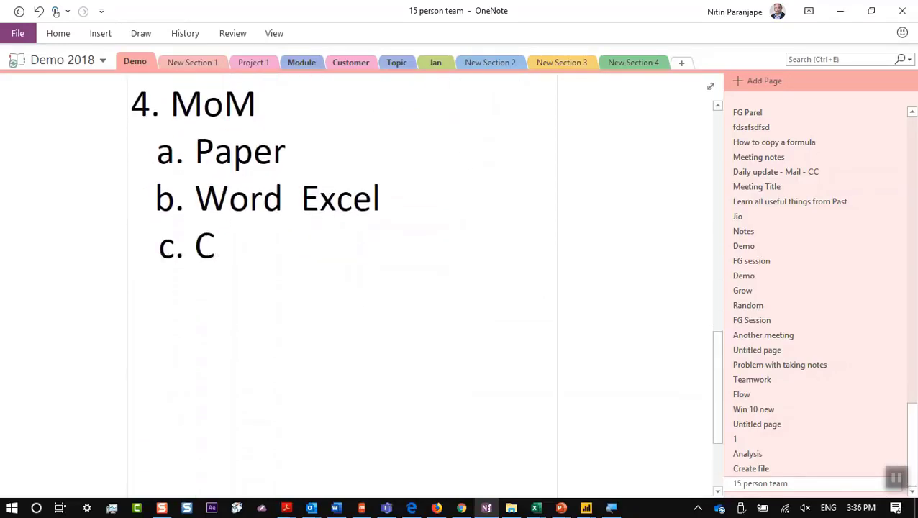
{"action": "type", "text": "an you find the notes"}
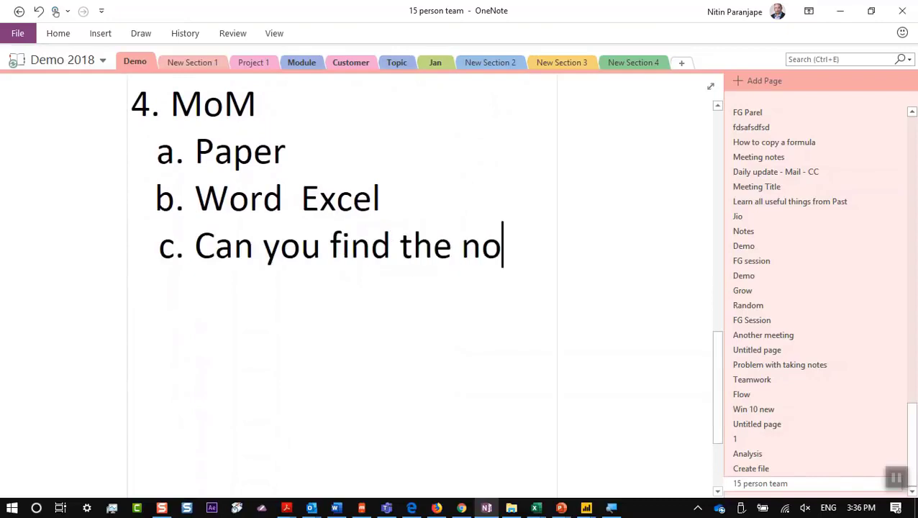
{"action": "key", "text": "shift+Return"}
{"action": "type", "text": "after 6"}
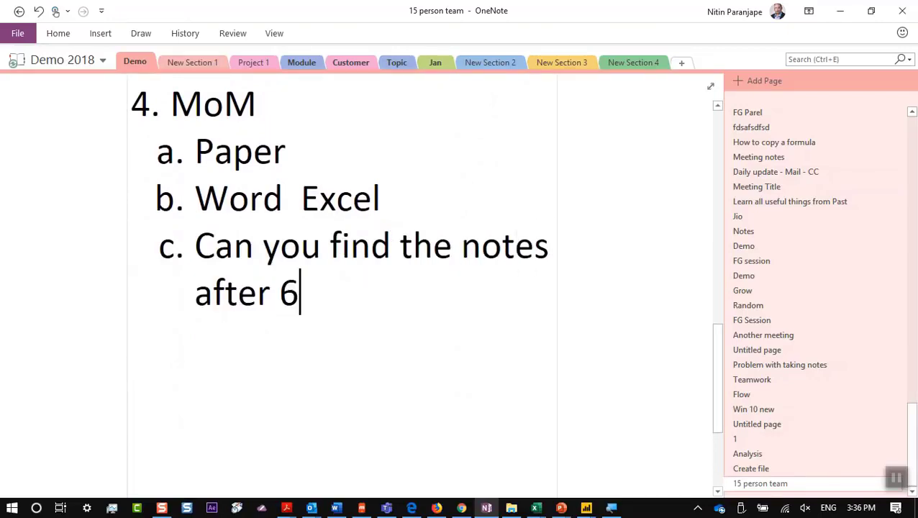
{"action": "type", "text": " months?"}
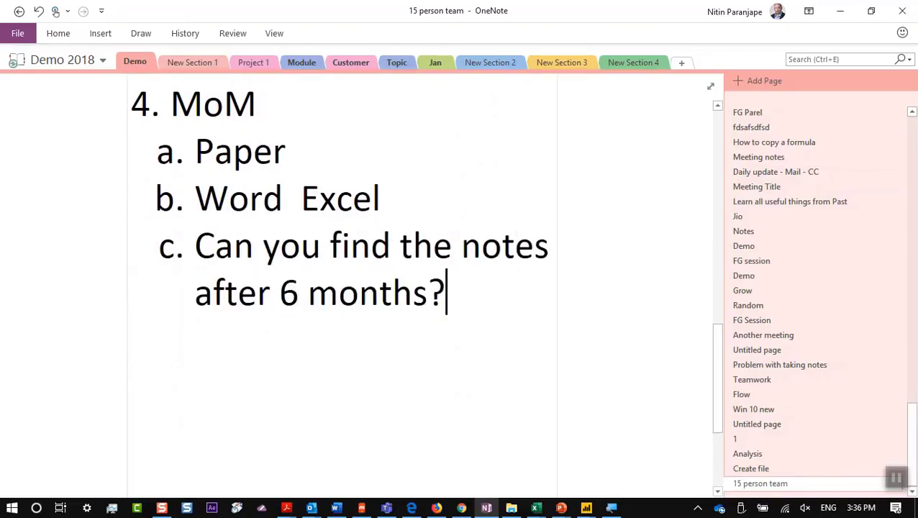